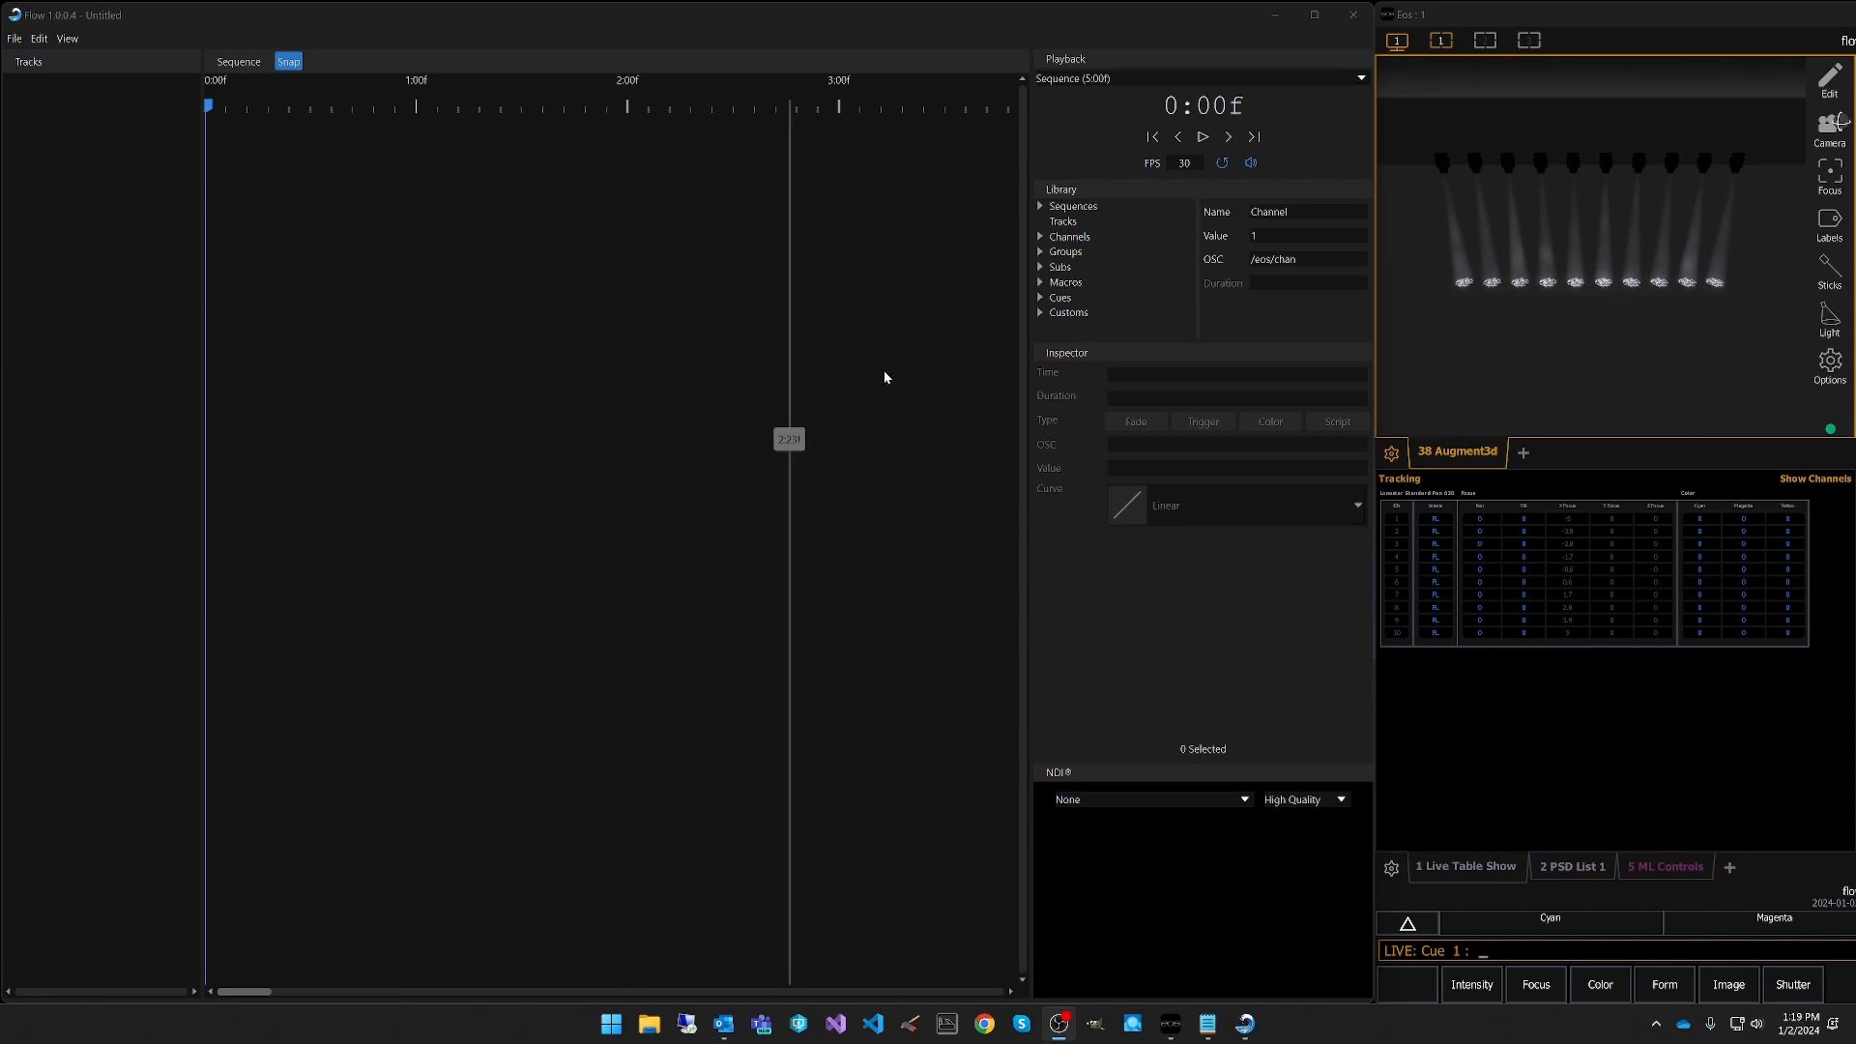
# Expand the Channels and Groups categories in the library.
pyautogui.click(1040, 236)
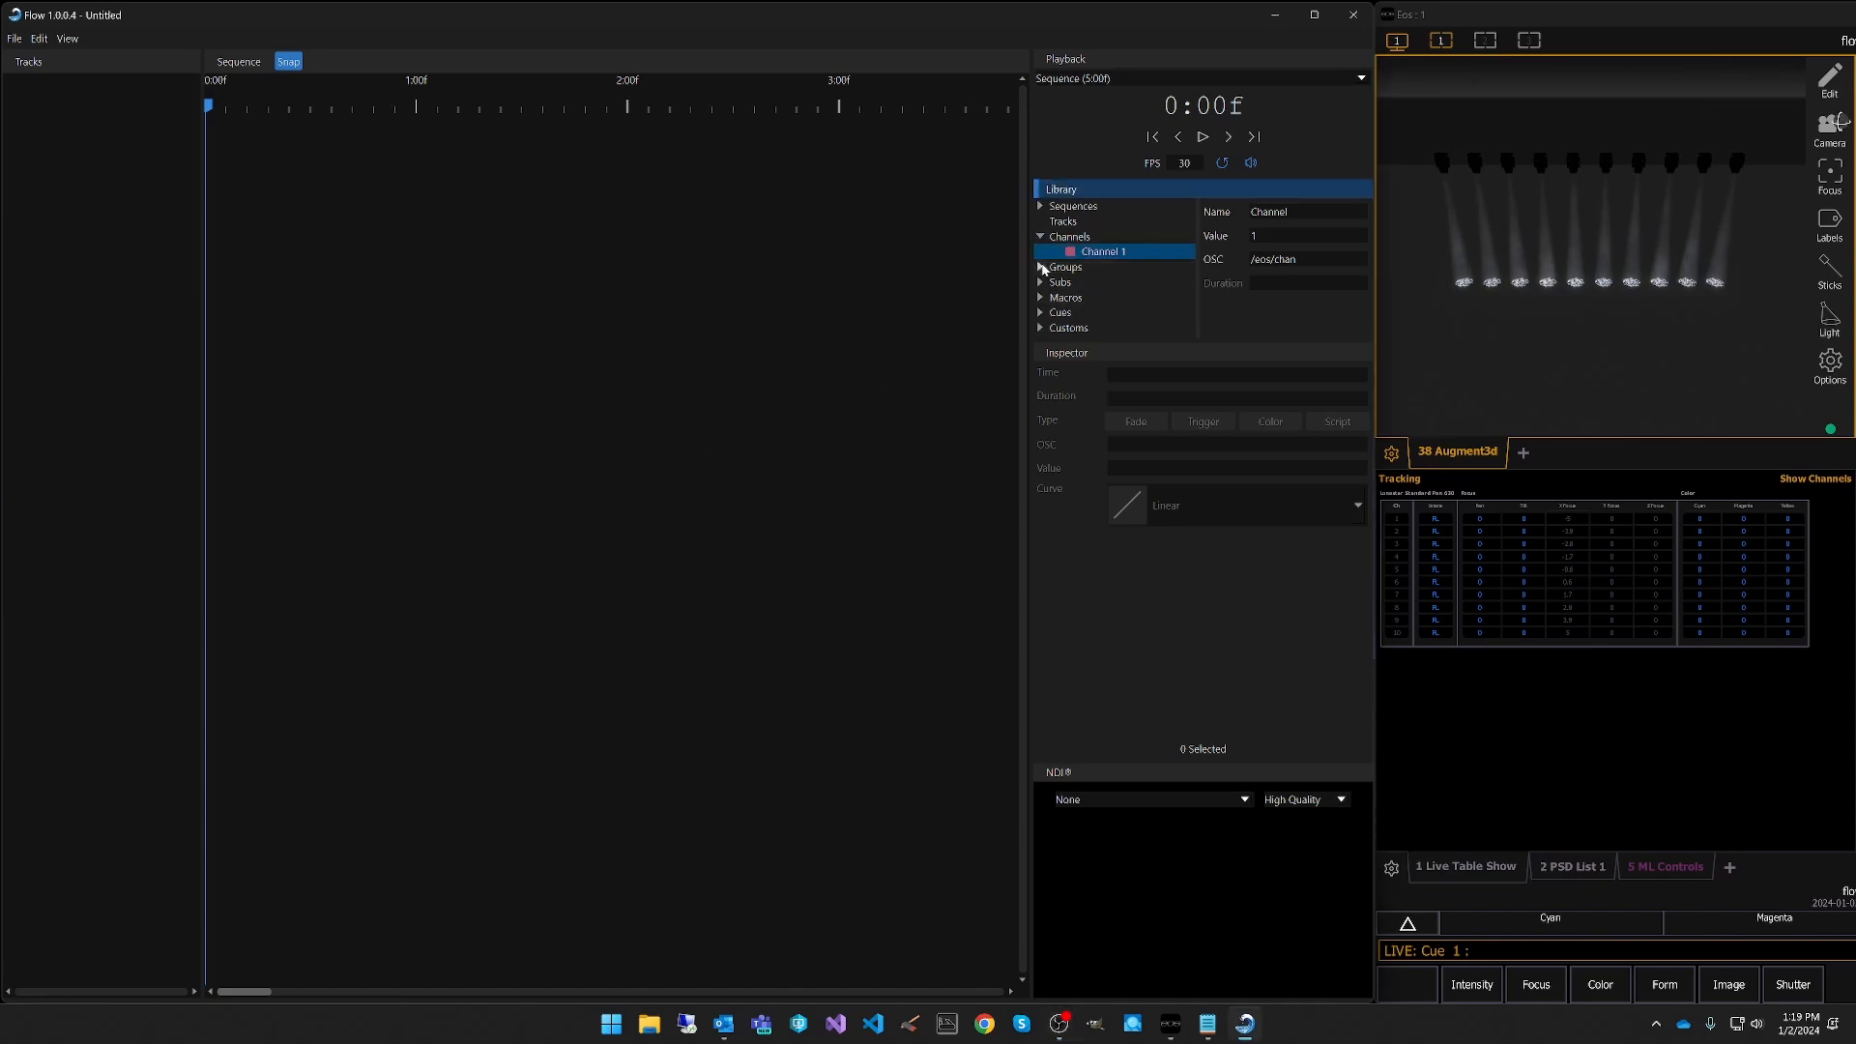
pyautogui.click(1040, 266)
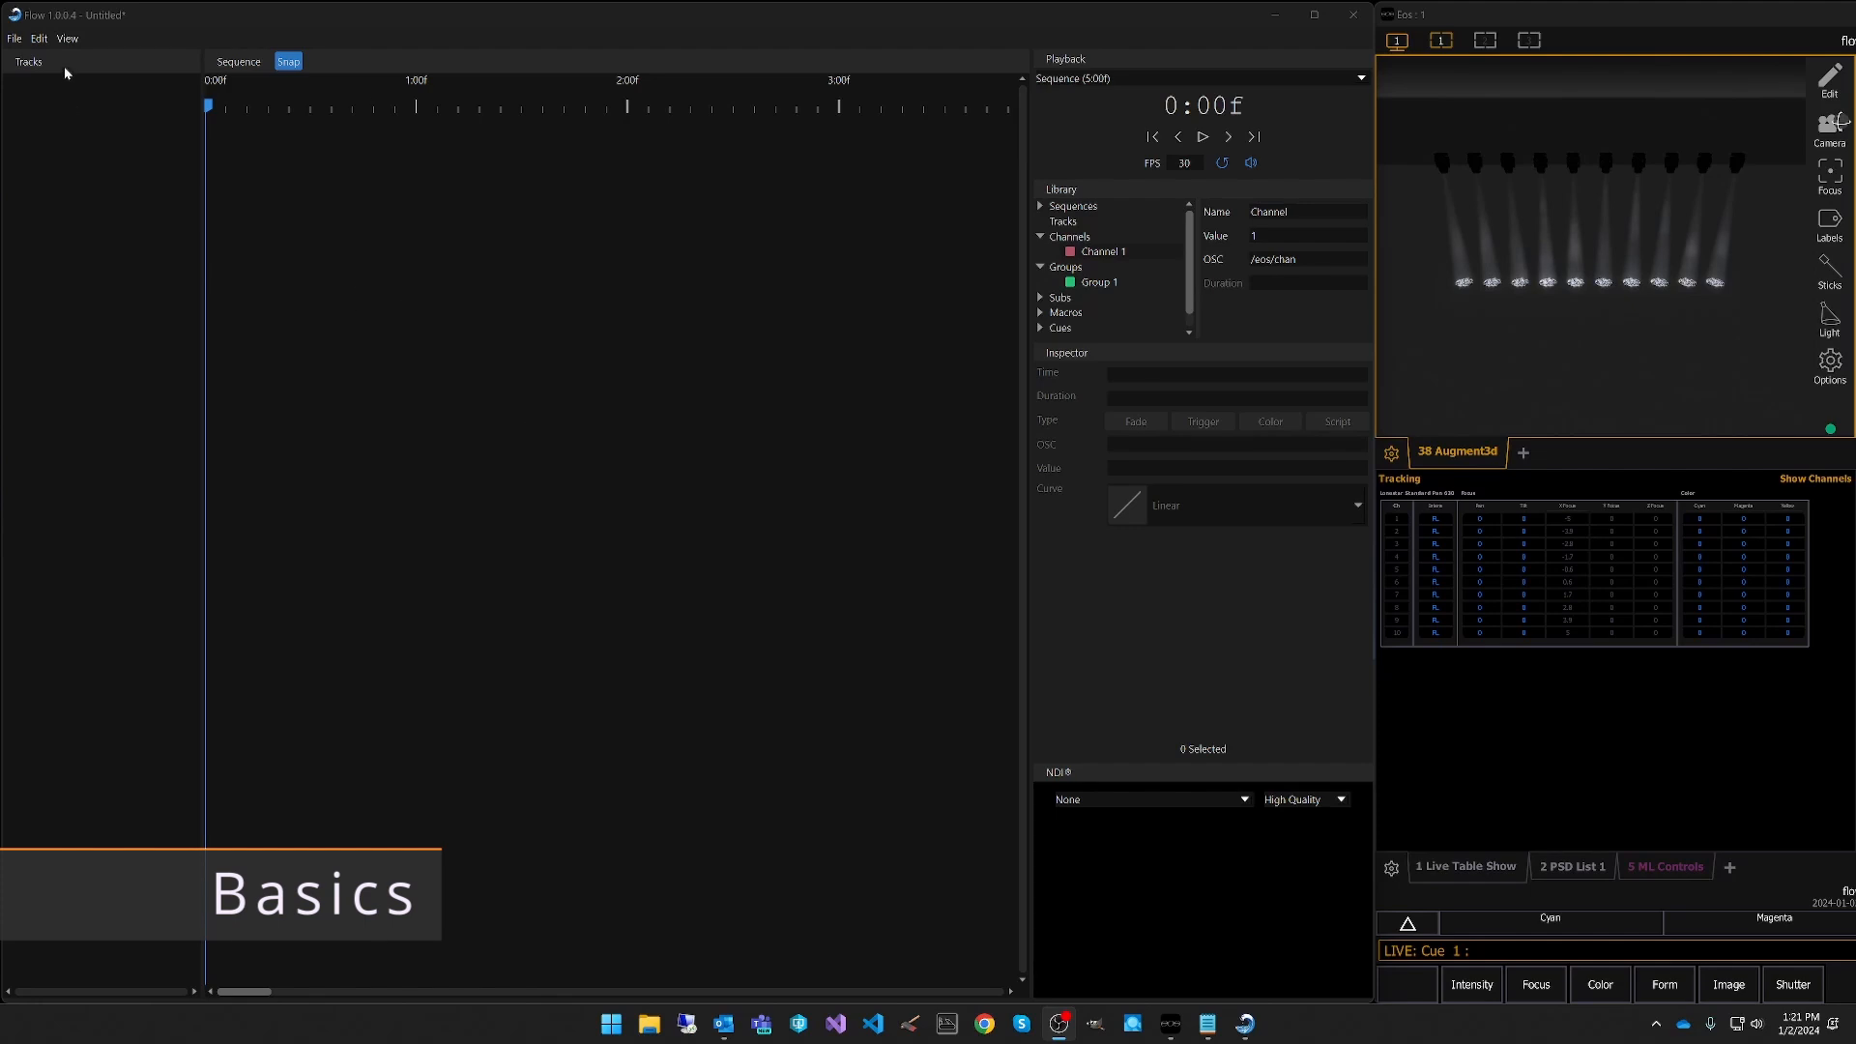
# Show the log and enable its debug messages.
pyautogui.click(68, 39)
pyautogui.click(96, 116)
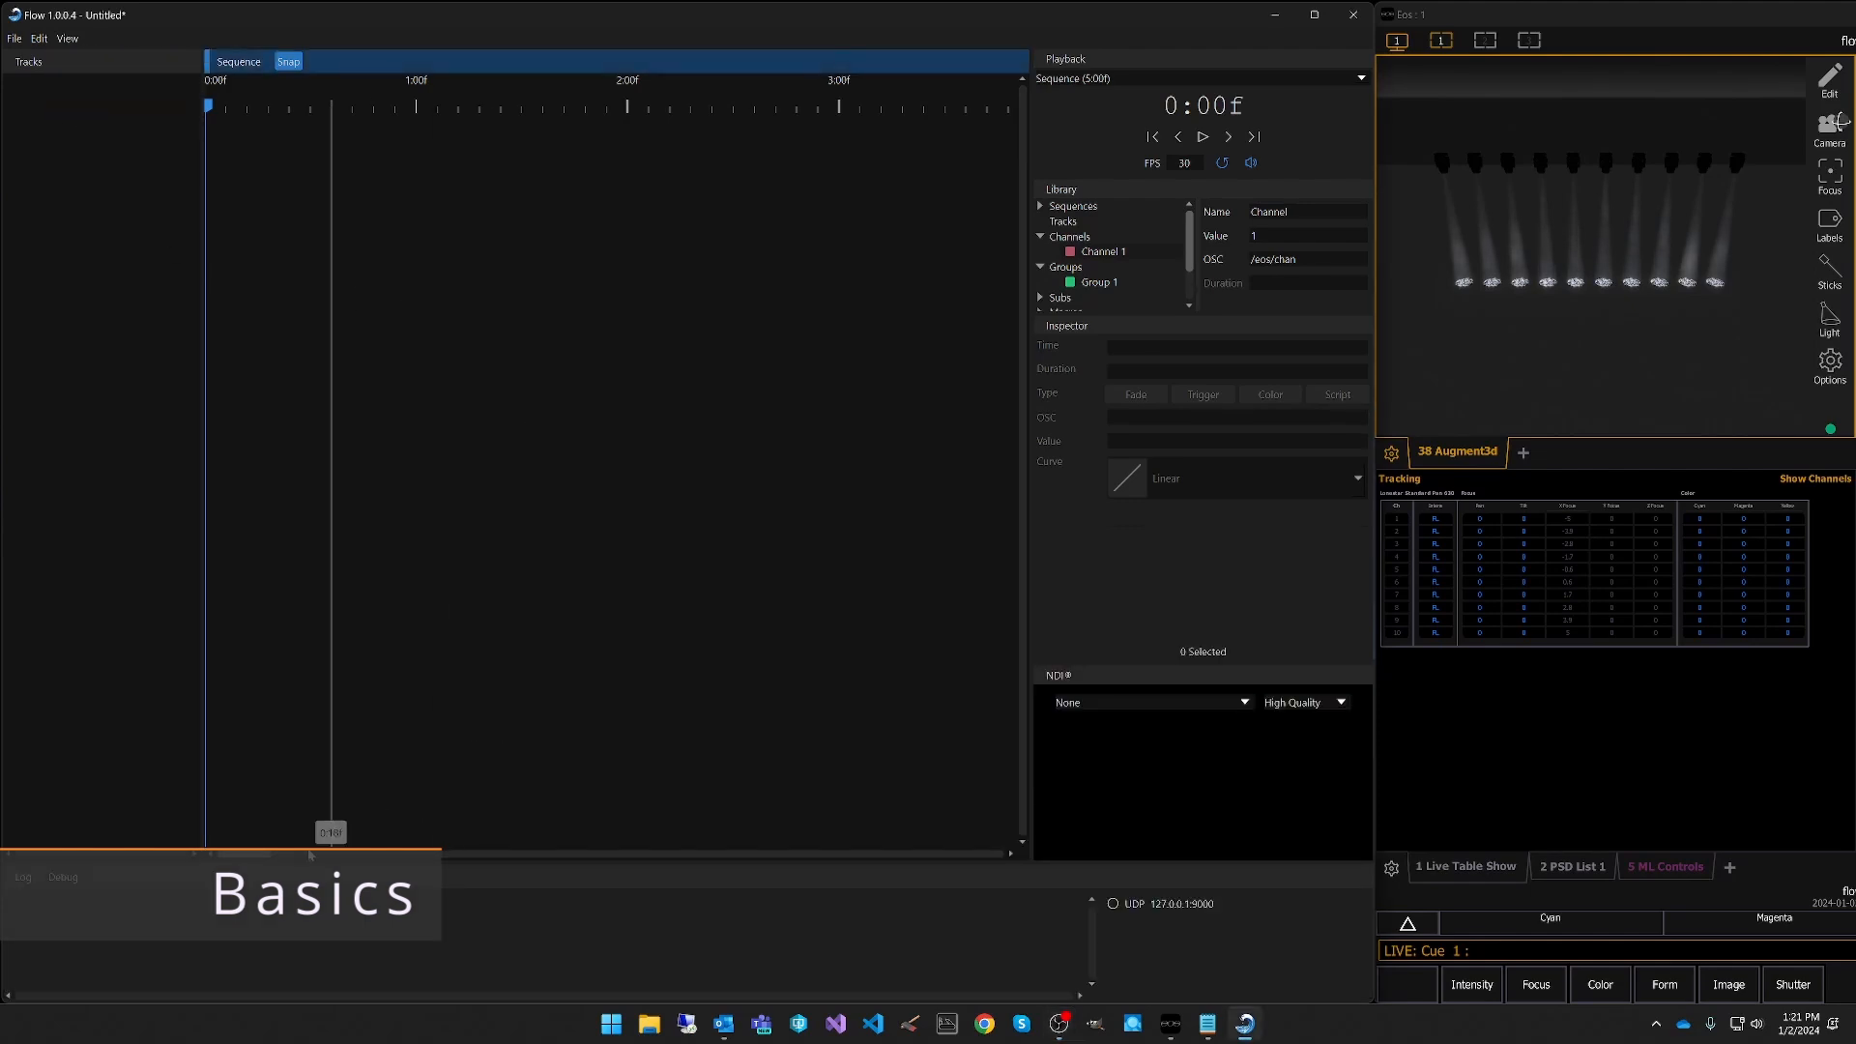
pyautogui.click(60, 879)
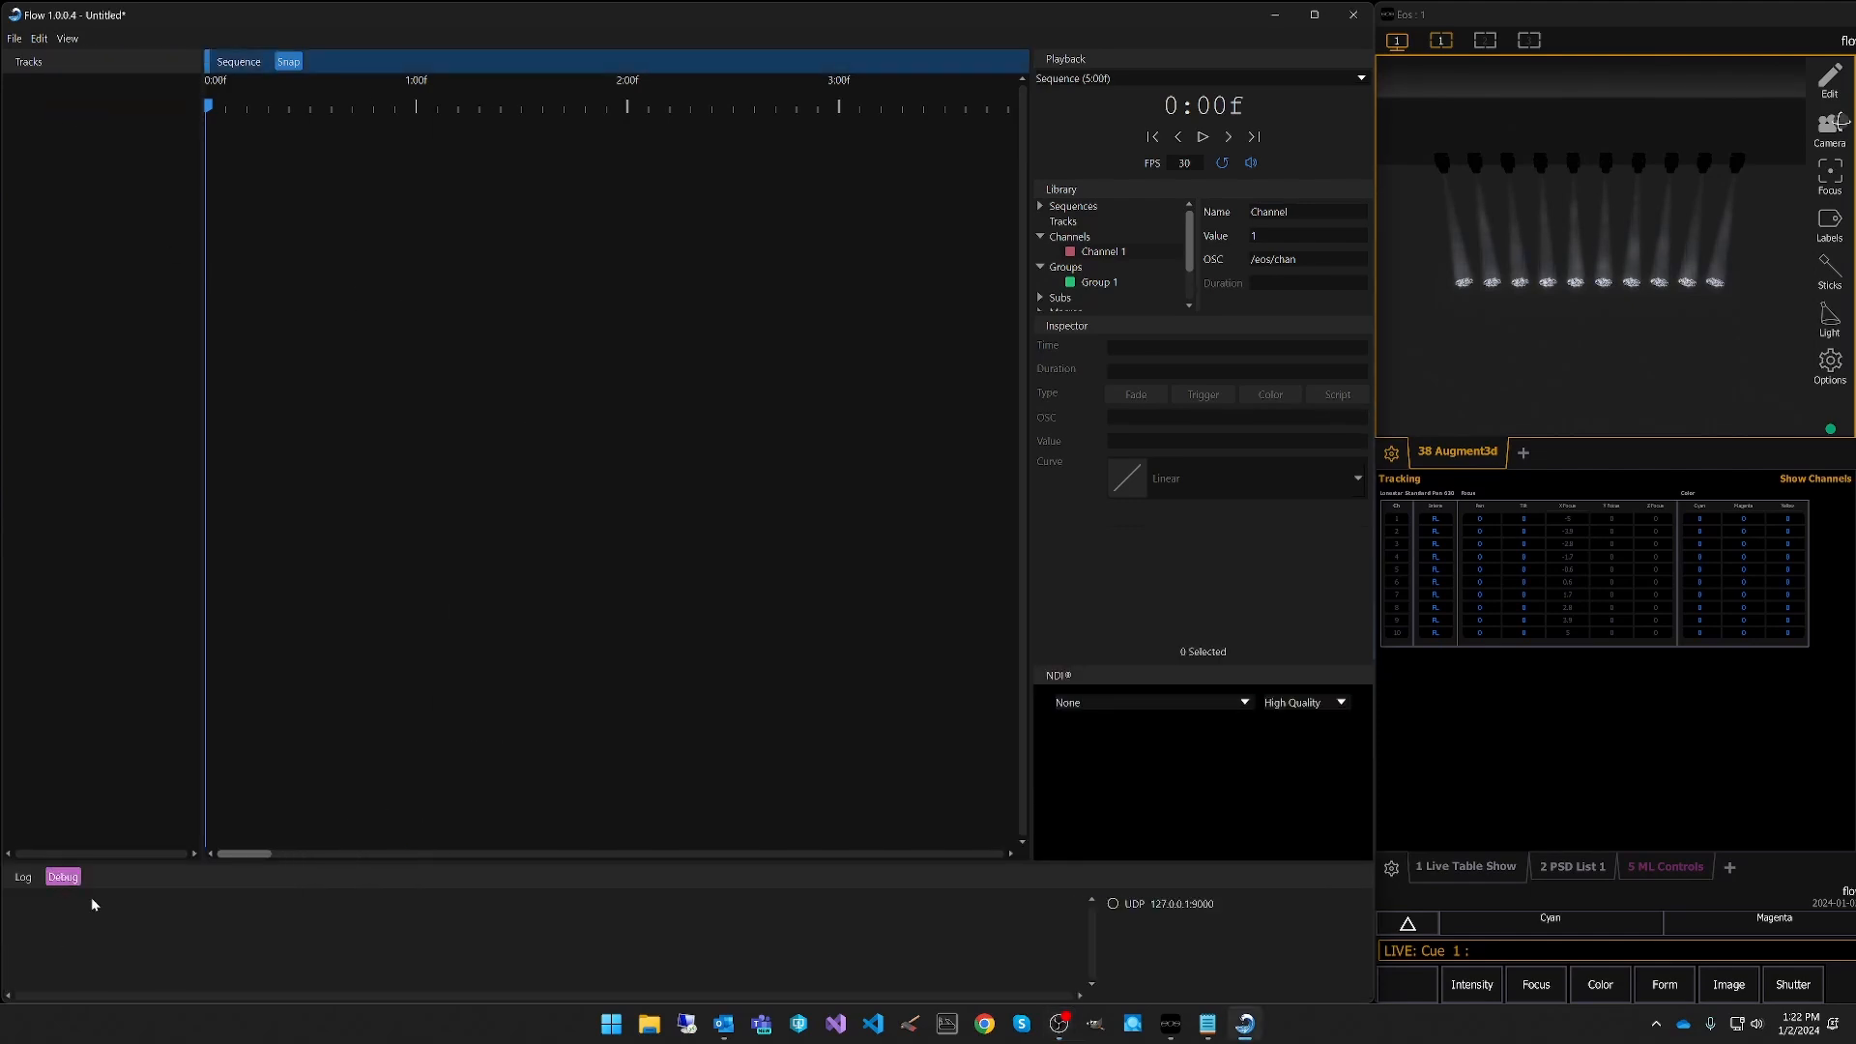
# In the preferences, remove the UDP endpoint and enter 127.0.0.1:3037 as the TCP endpoint instead.
pyautogui.click(39, 39)
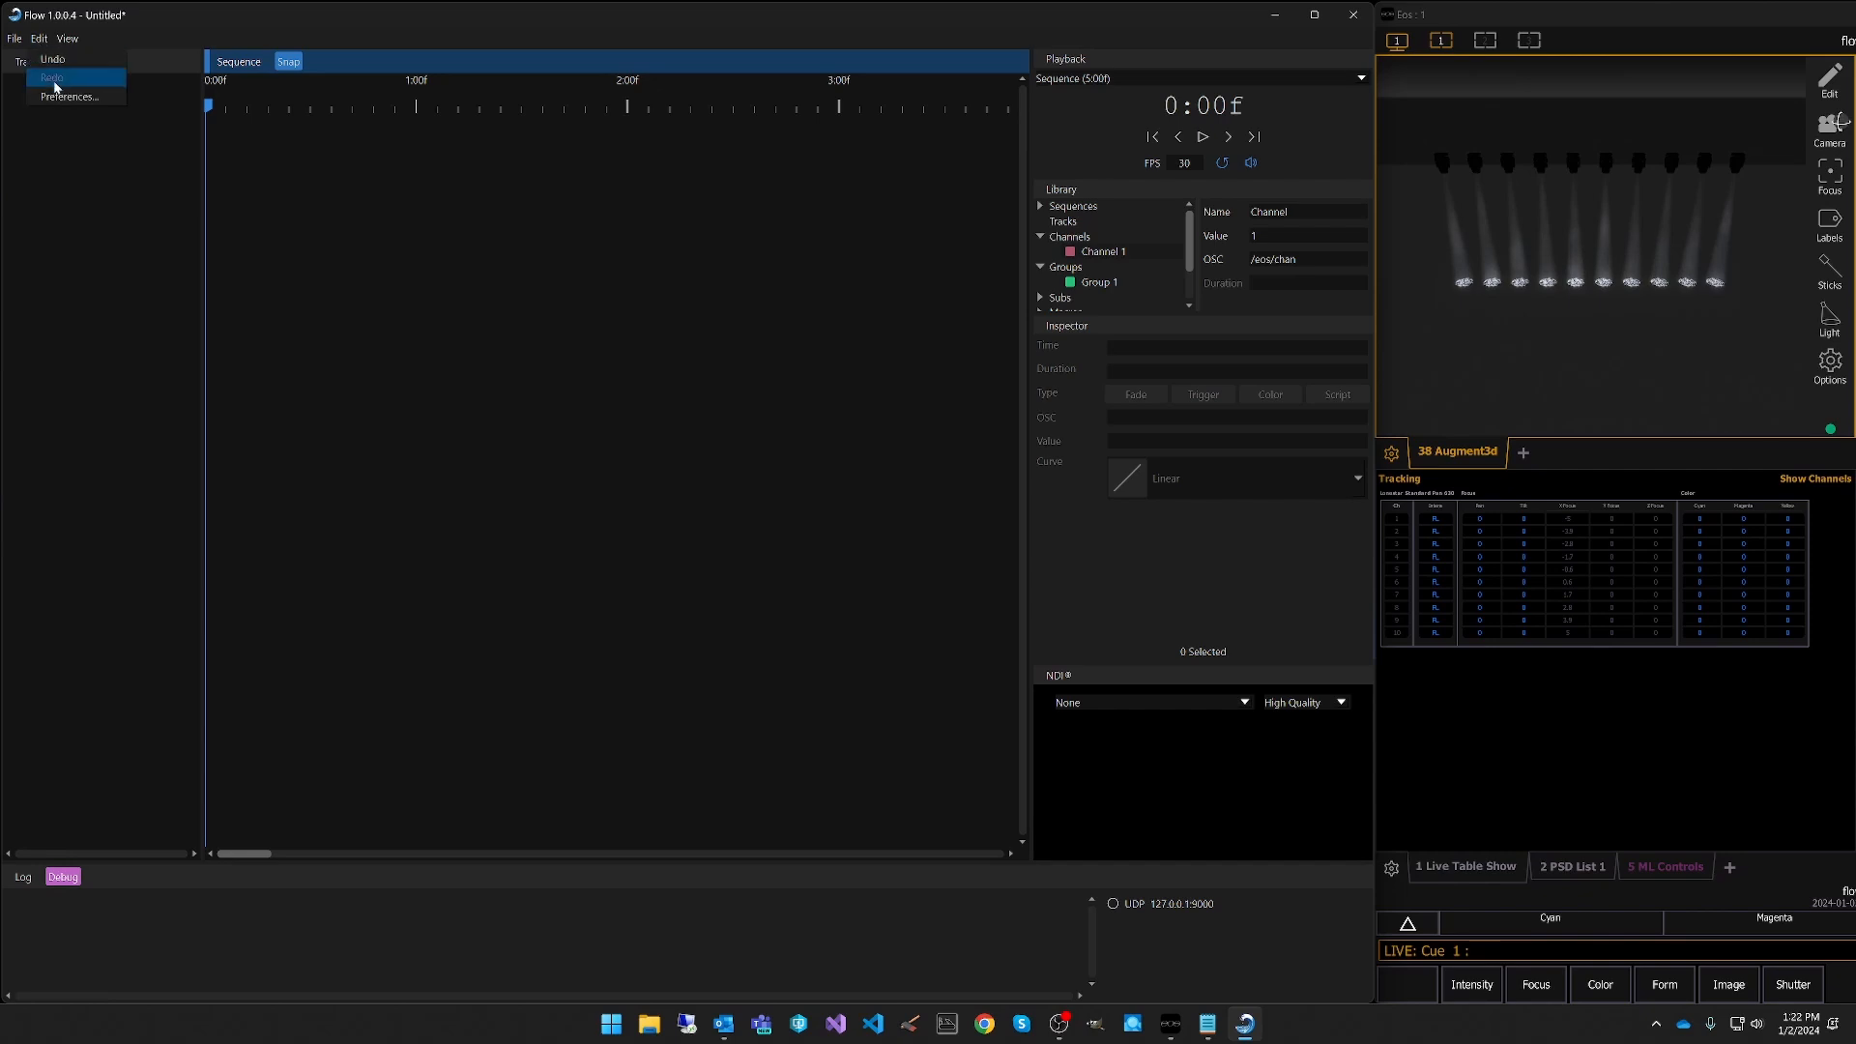
pyautogui.click(58, 87)
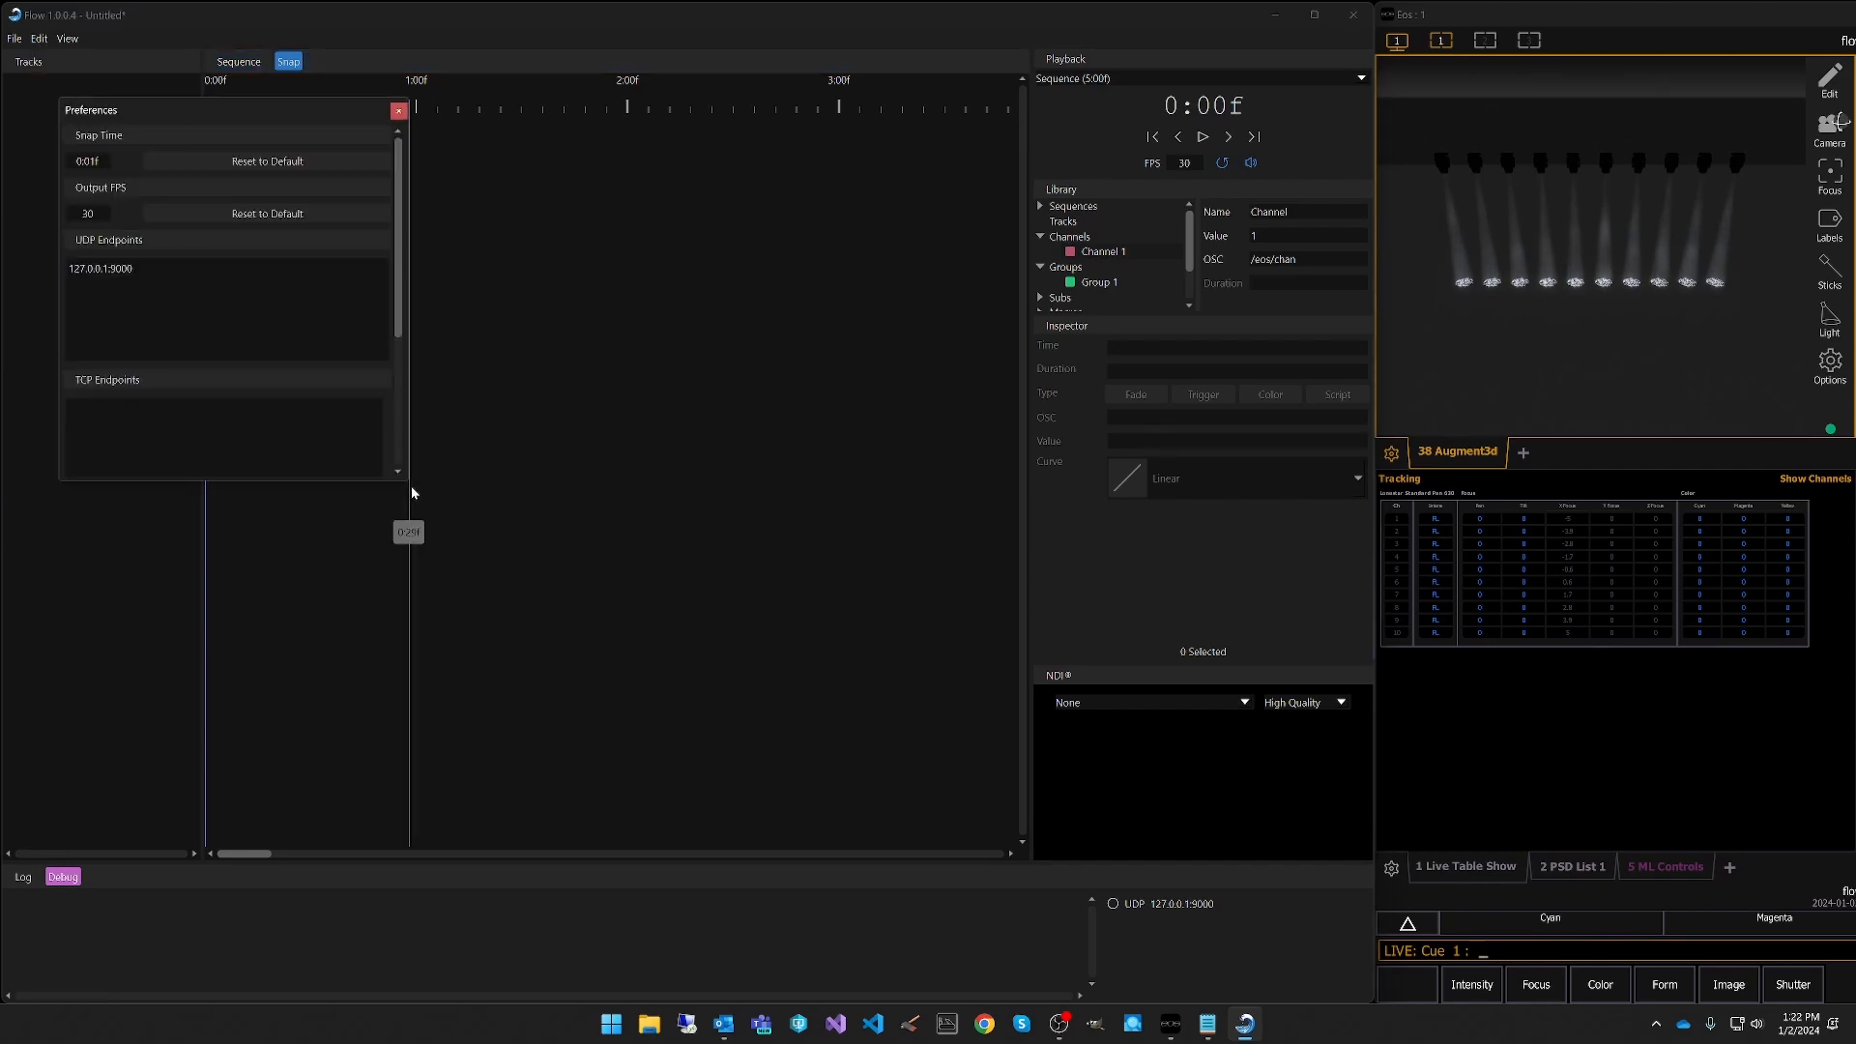
pyautogui.moveTo(406, 484); pyautogui.dragTo(461, 574)
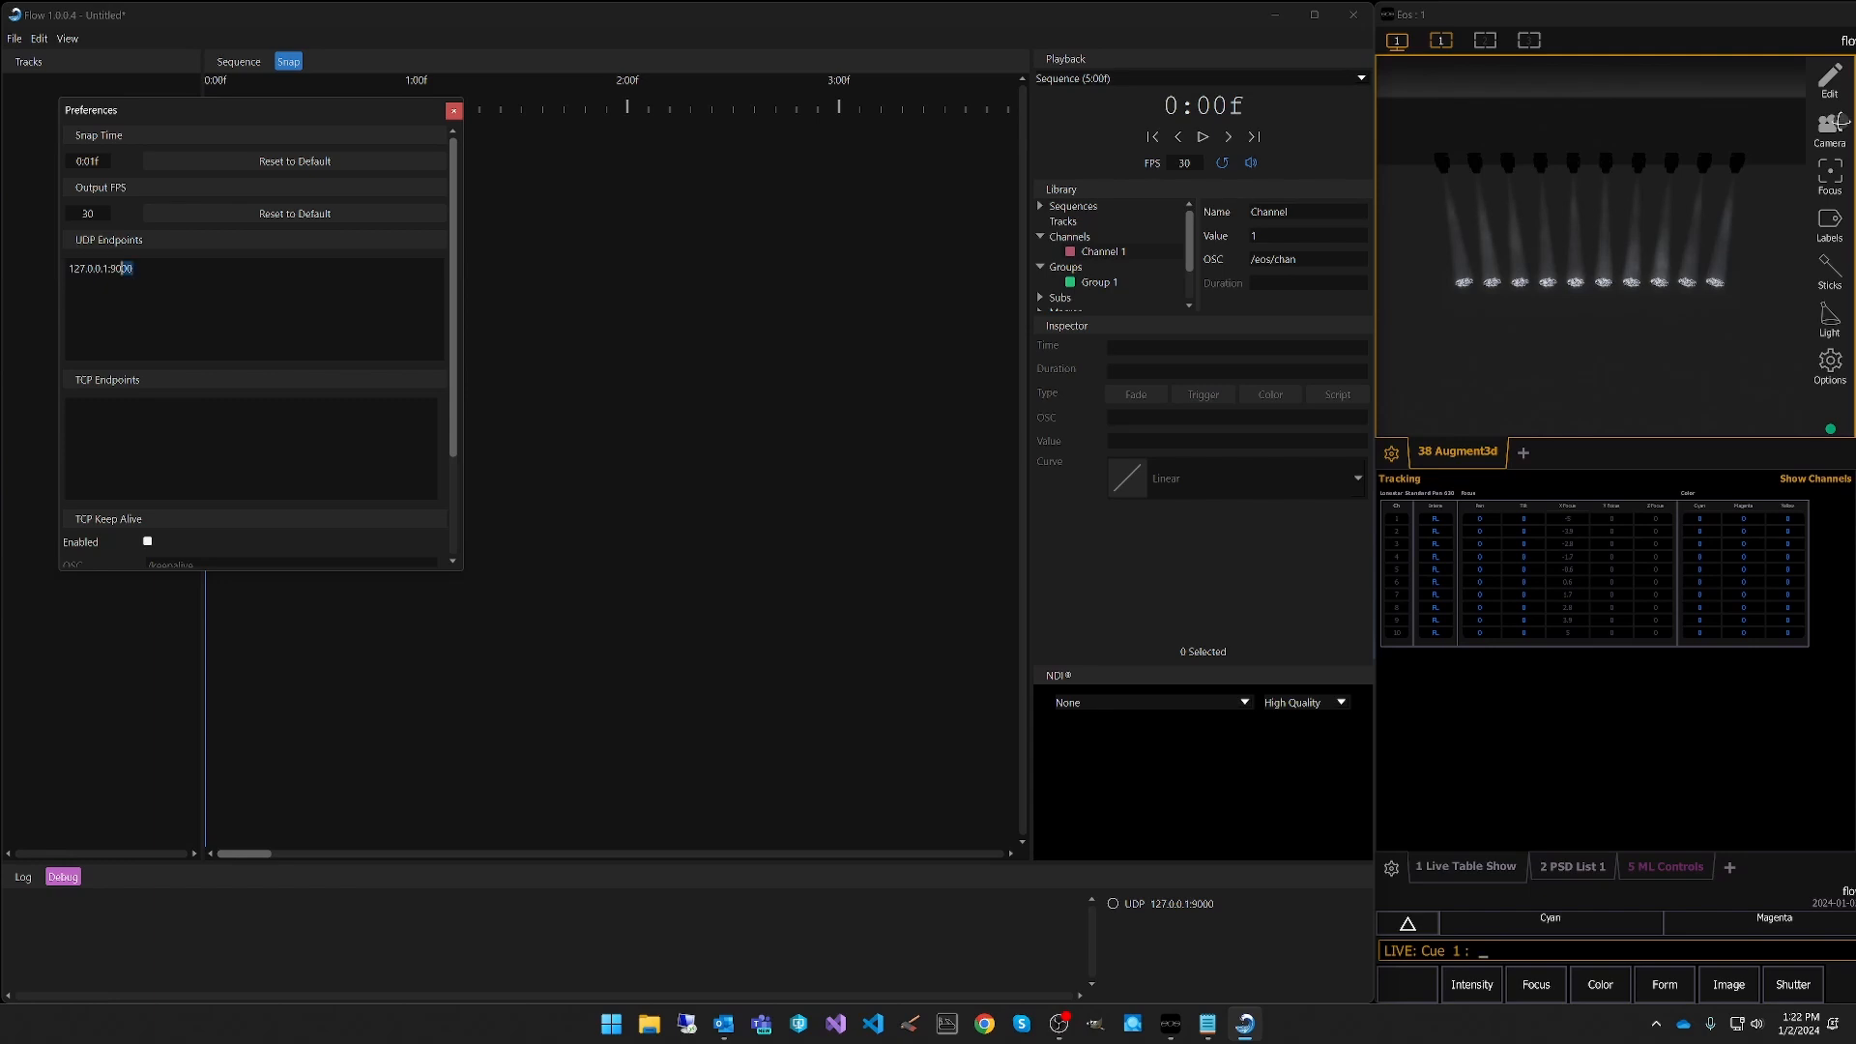
pyautogui.doubleClick(123, 269)
pyautogui.hotkey('ctrl', 'c')
pyautogui.press('BackSpace')
pyautogui.click(133, 410)
pyautogui.hotkey('ctrl', 'v')
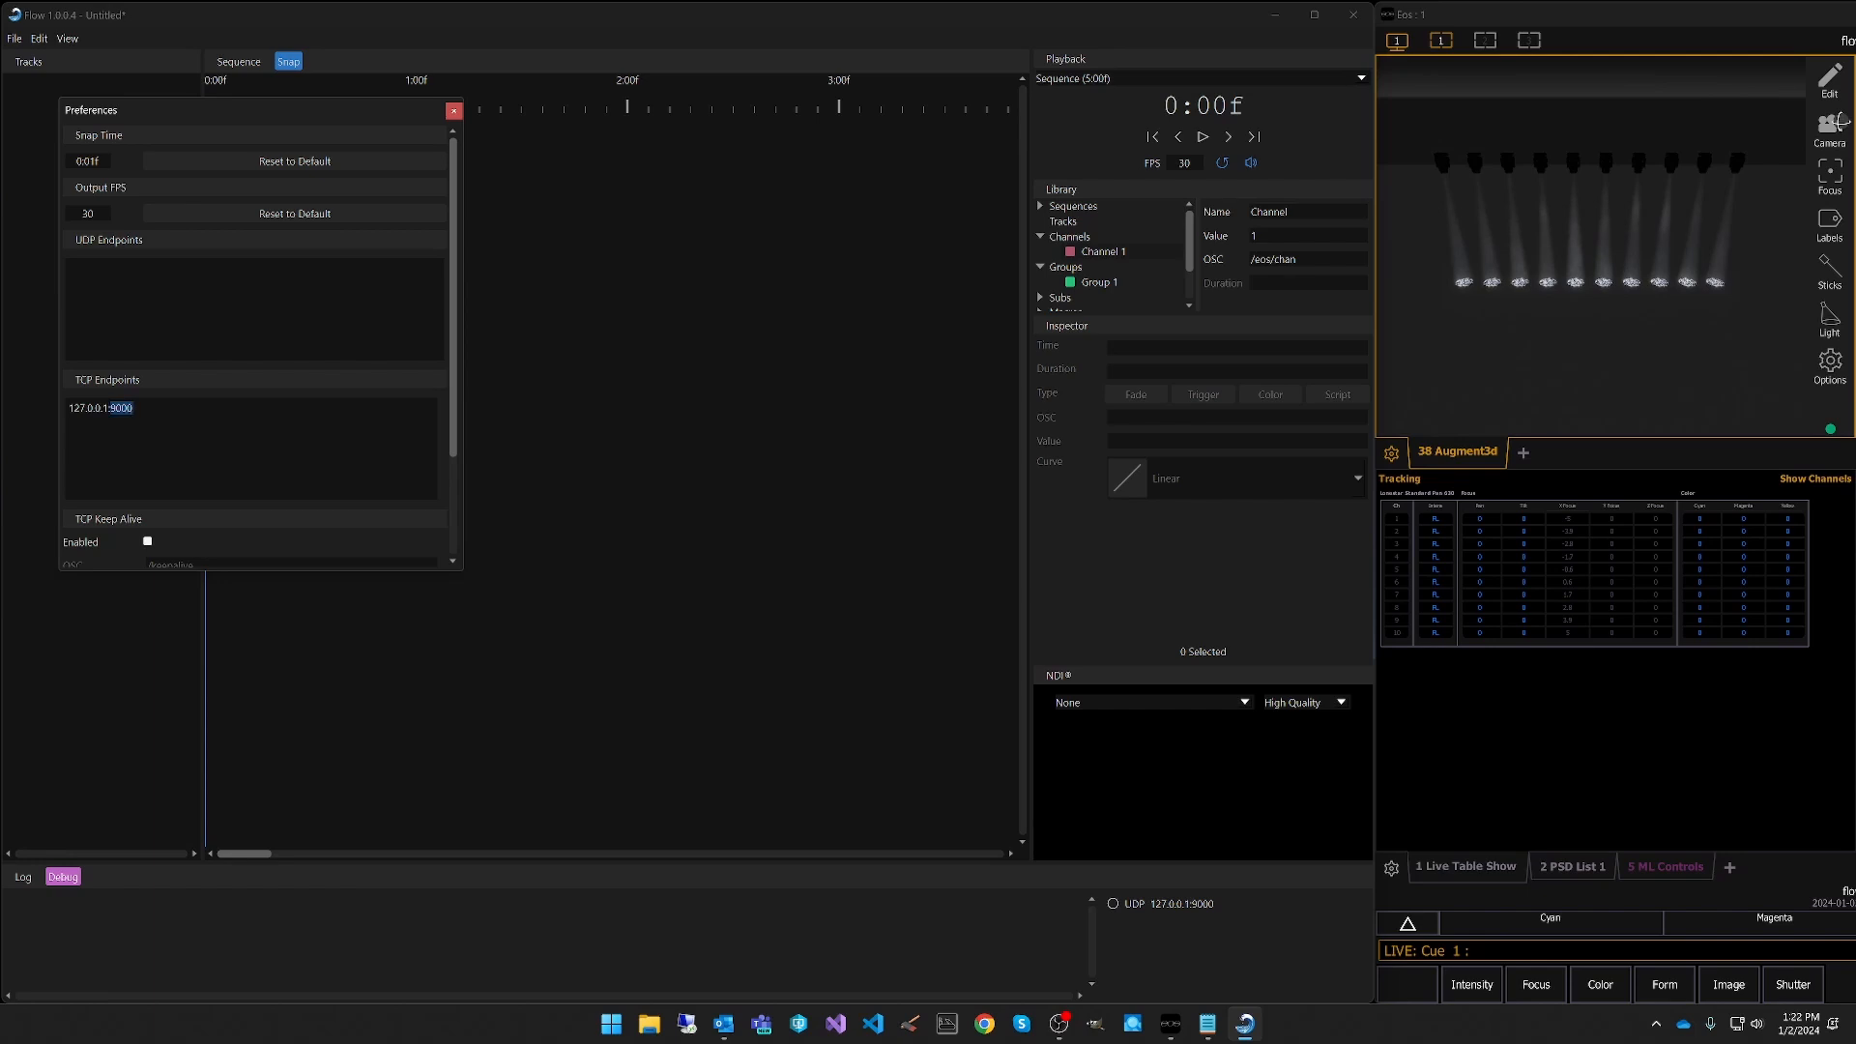
pyautogui.write('3037')
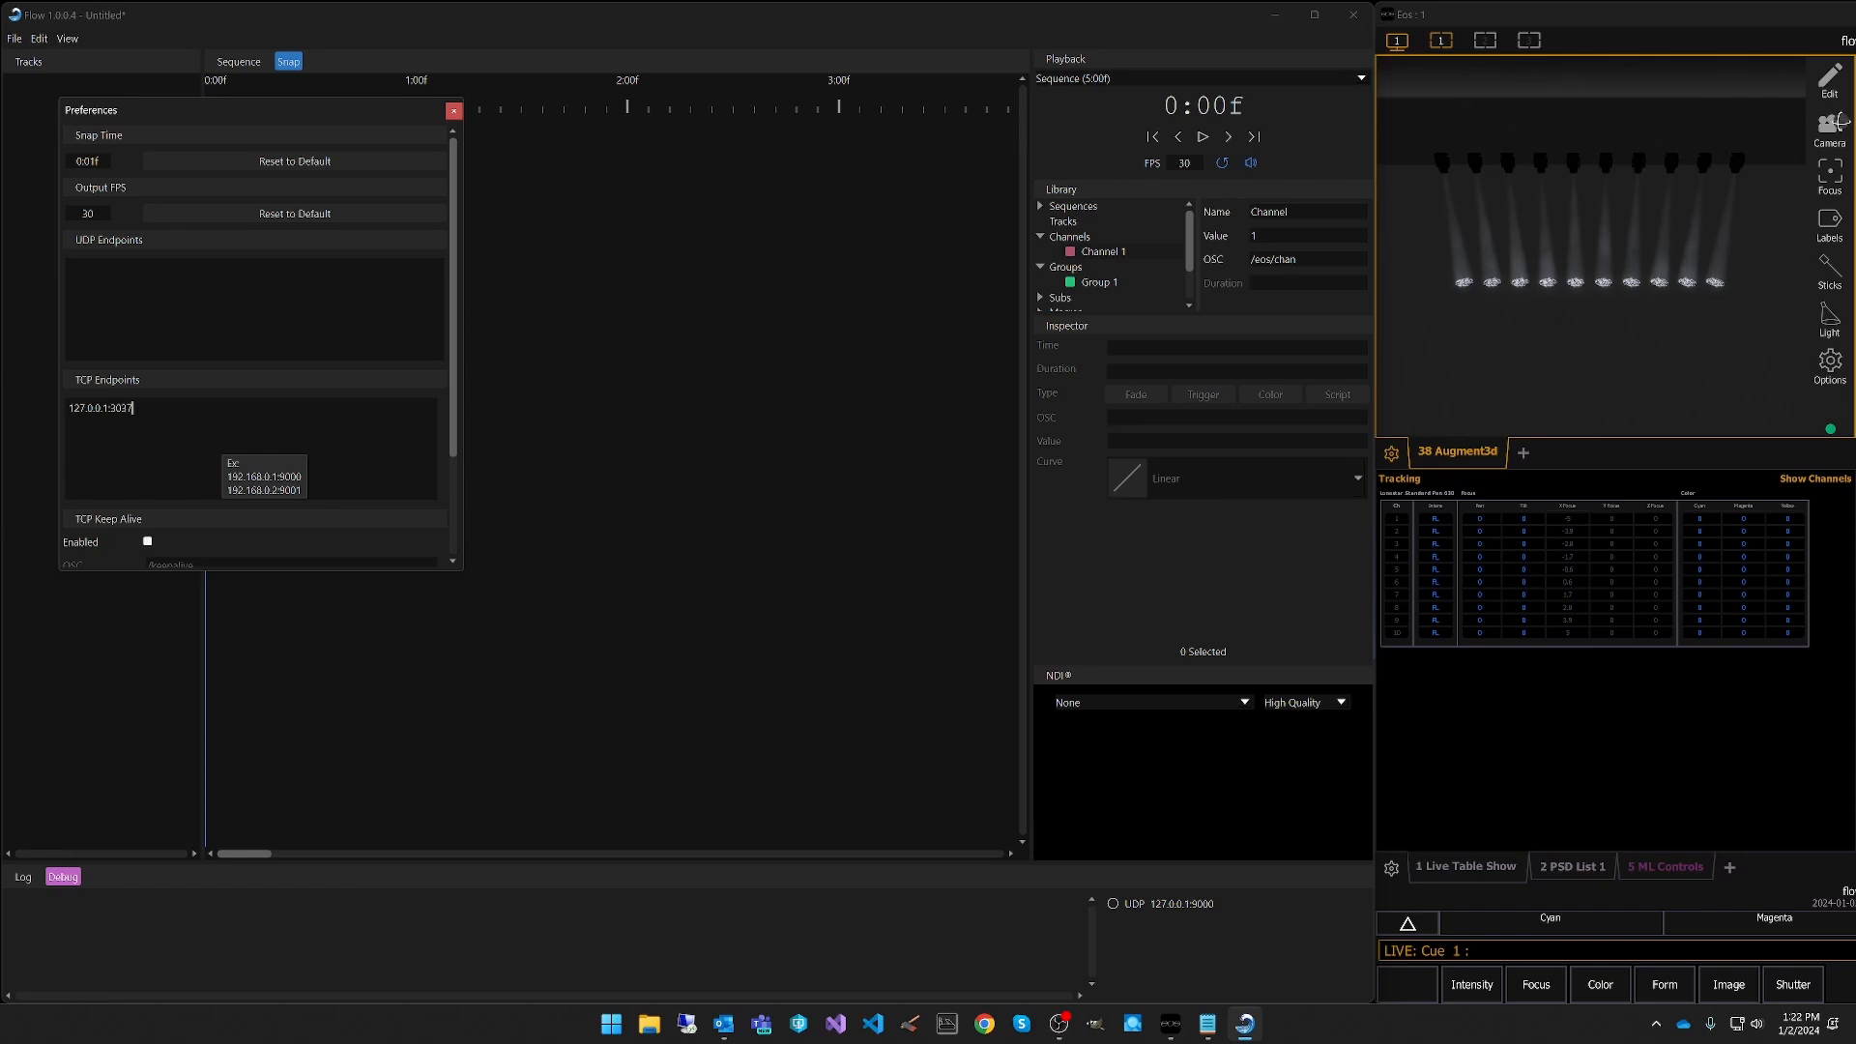
pyautogui.moveTo(462, 571); pyautogui.dragTo(462, 655)
pyautogui.click(451, 111)
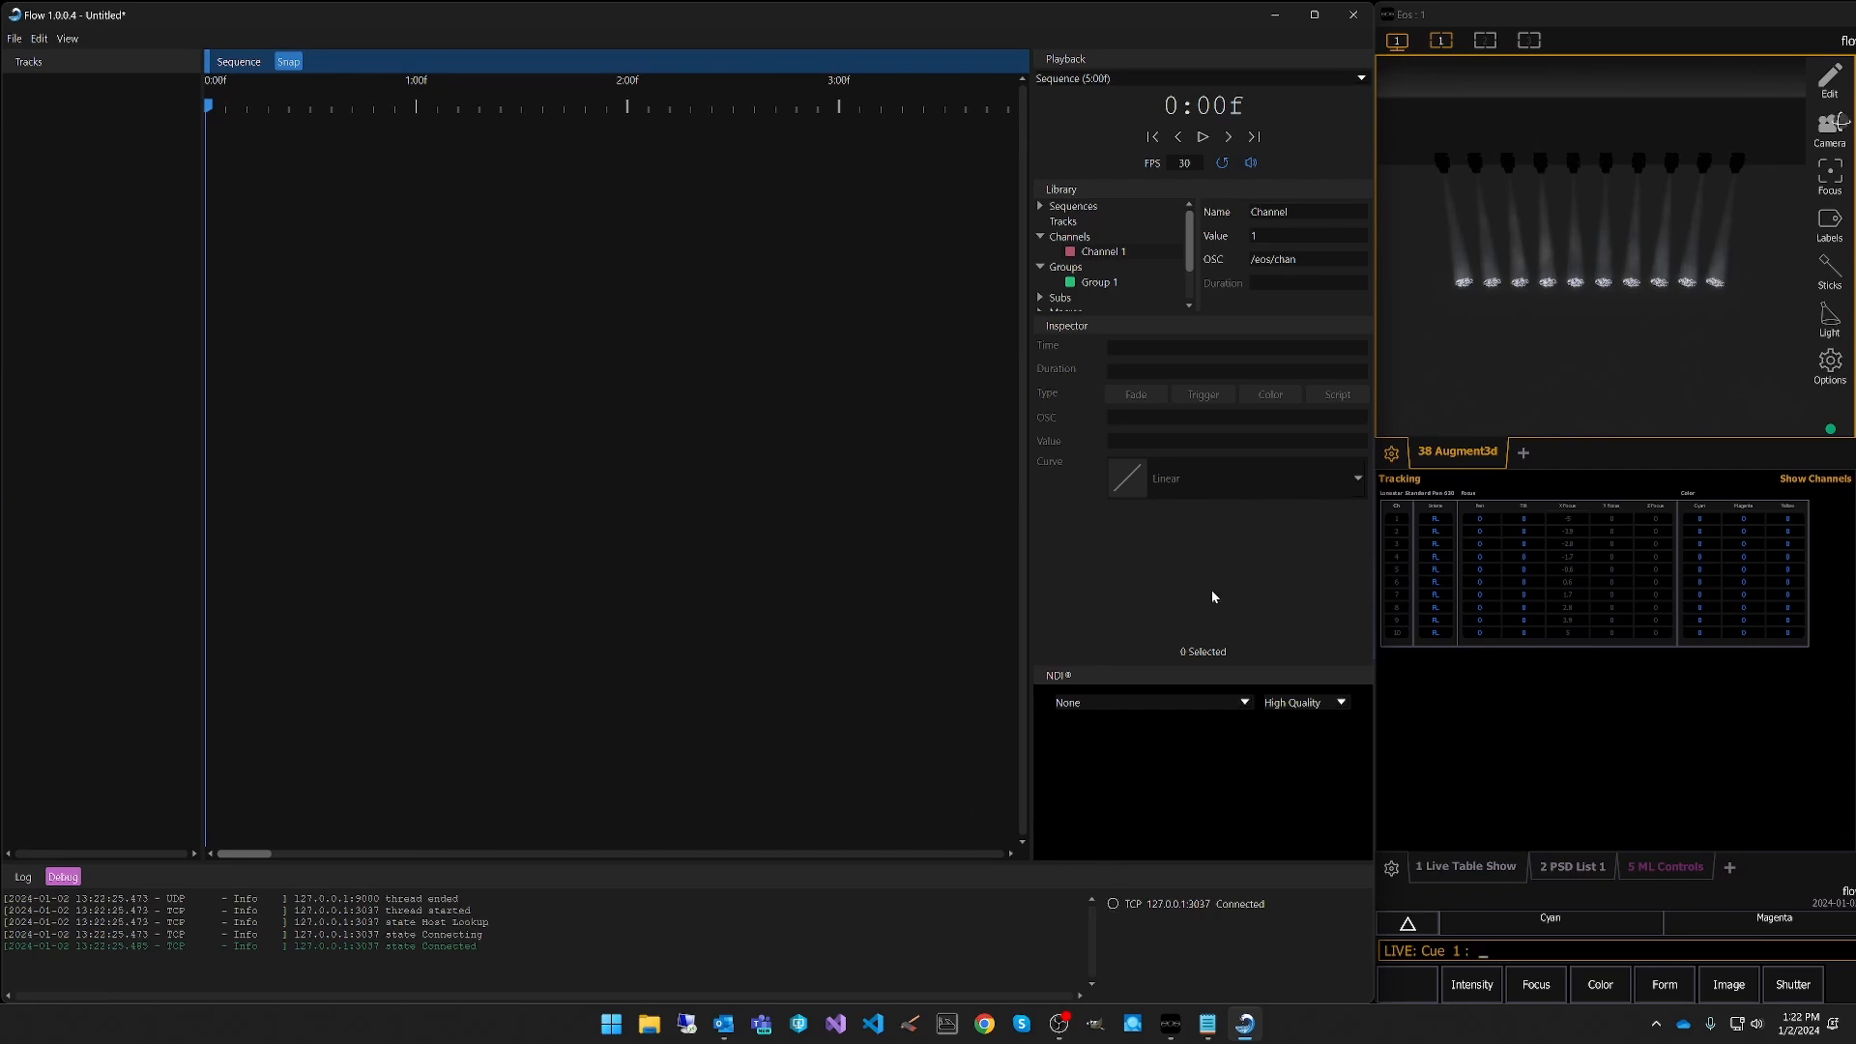
# Place Channel 1 from the library on the timeline at 1:00f and expand its new track to show the layers.
pyautogui.moveTo(1100, 251); pyautogui.dragTo(421, 217)
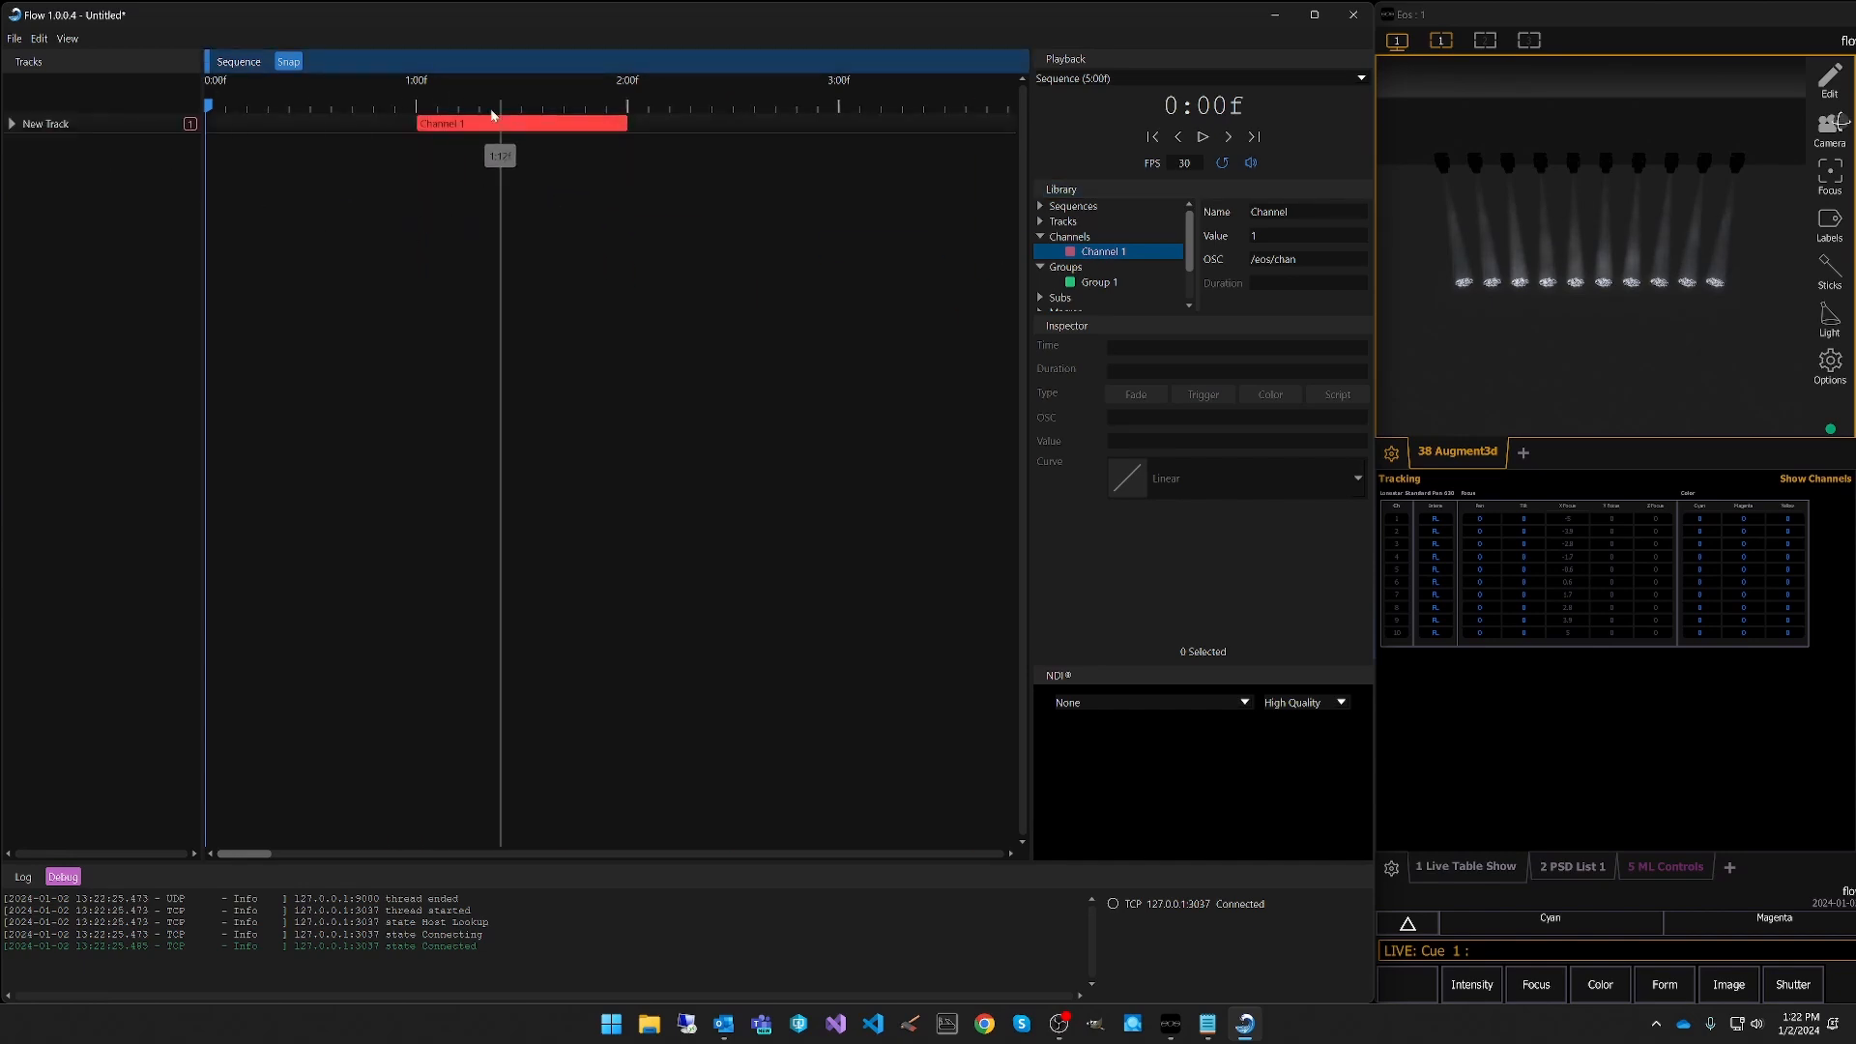
pyautogui.moveTo(538, 124)
pyautogui.mouseDown()
pyautogui.moveTo(509, 120)
pyautogui.moveTo(572, 125)
pyautogui.moveTo(481, 124)
pyautogui.moveTo(561, 123)
pyautogui.moveTo(545, 124)
pyautogui.mouseUp()
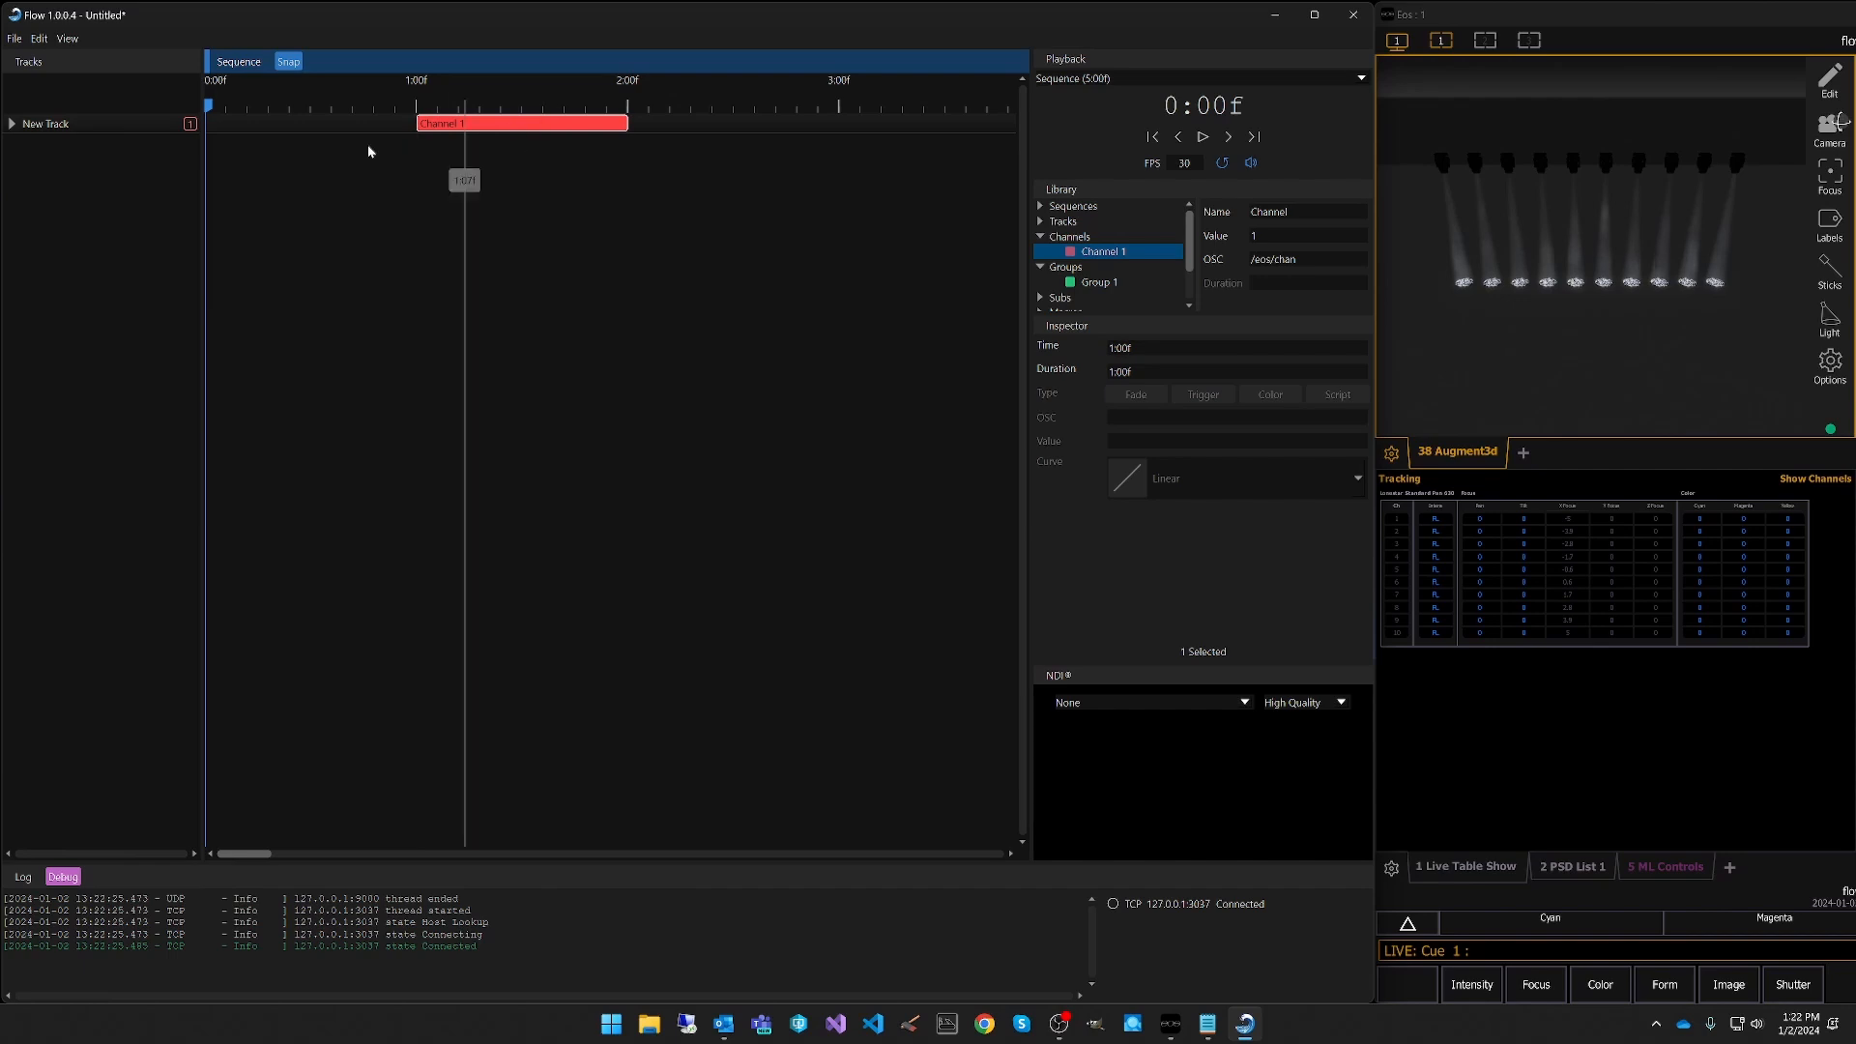
pyautogui.click(13, 125)
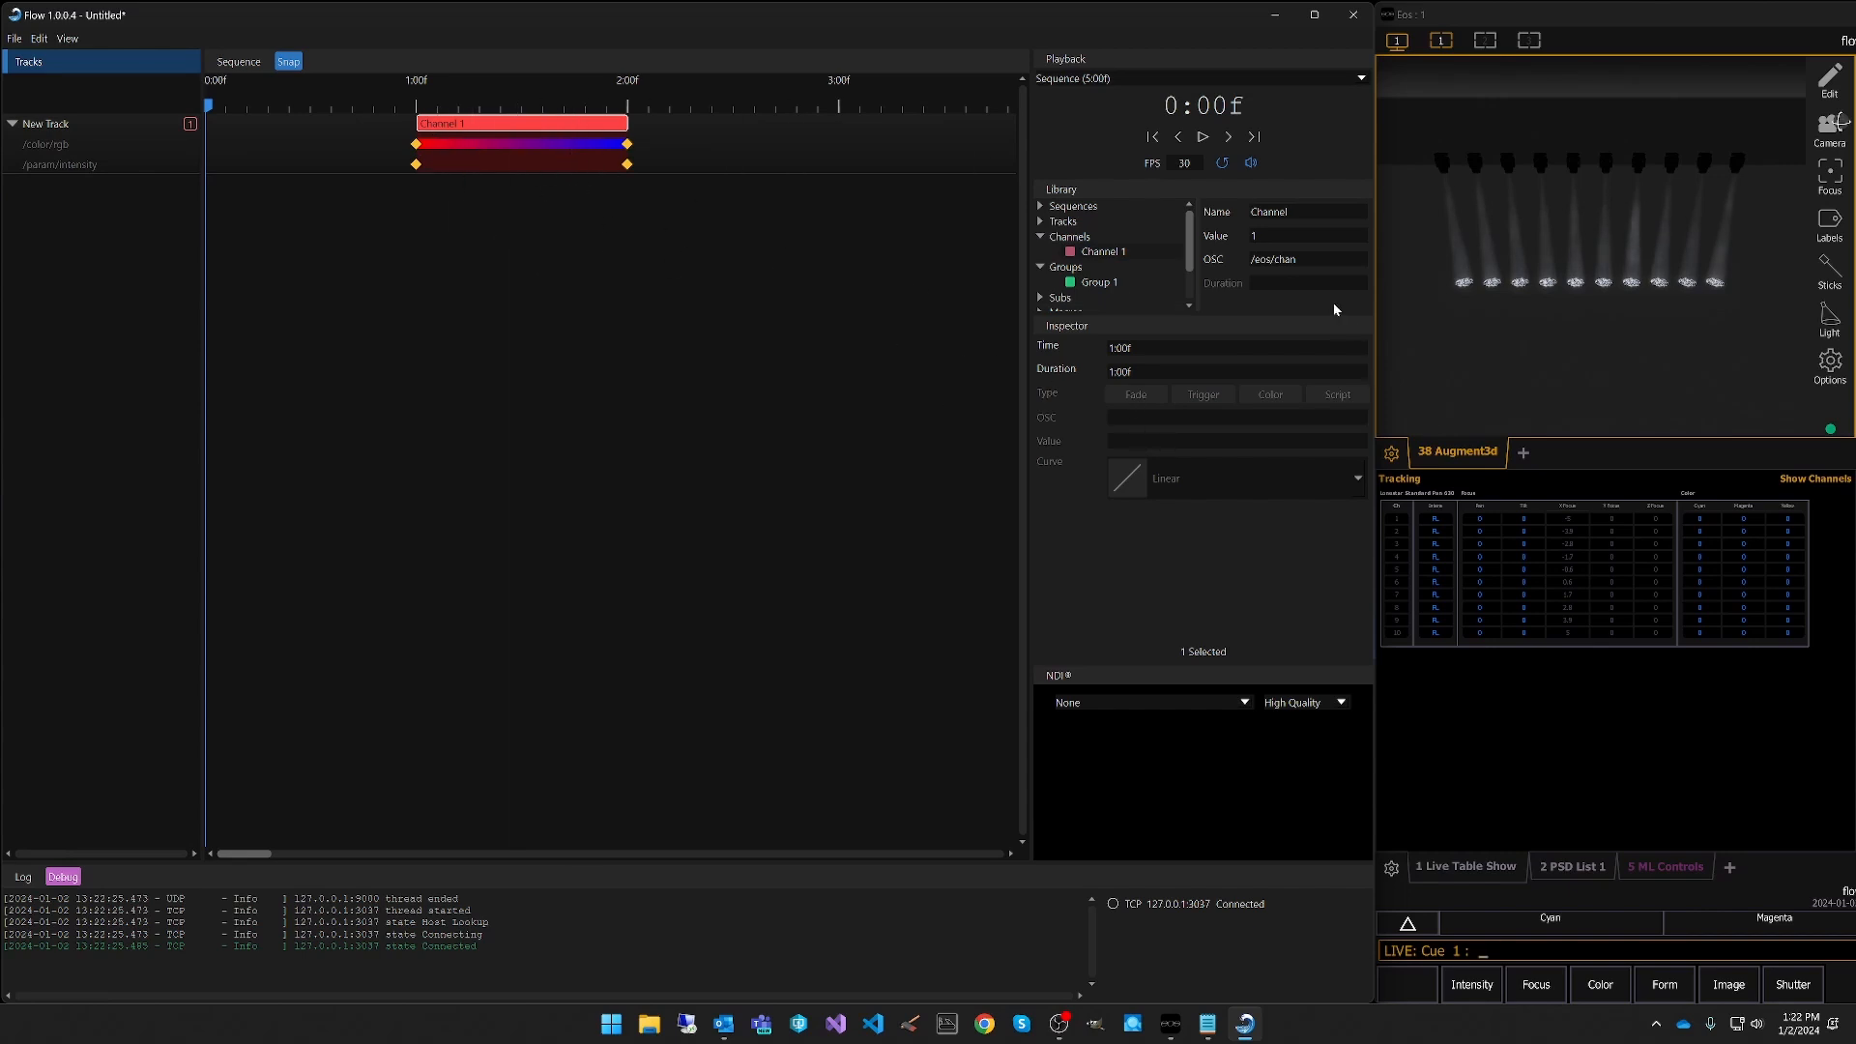
# Review Channel 1's OSC address and value, and inspect the color of the first color keyframe.
pyautogui.moveTo(1305, 259); pyautogui.dragTo(1247, 259)
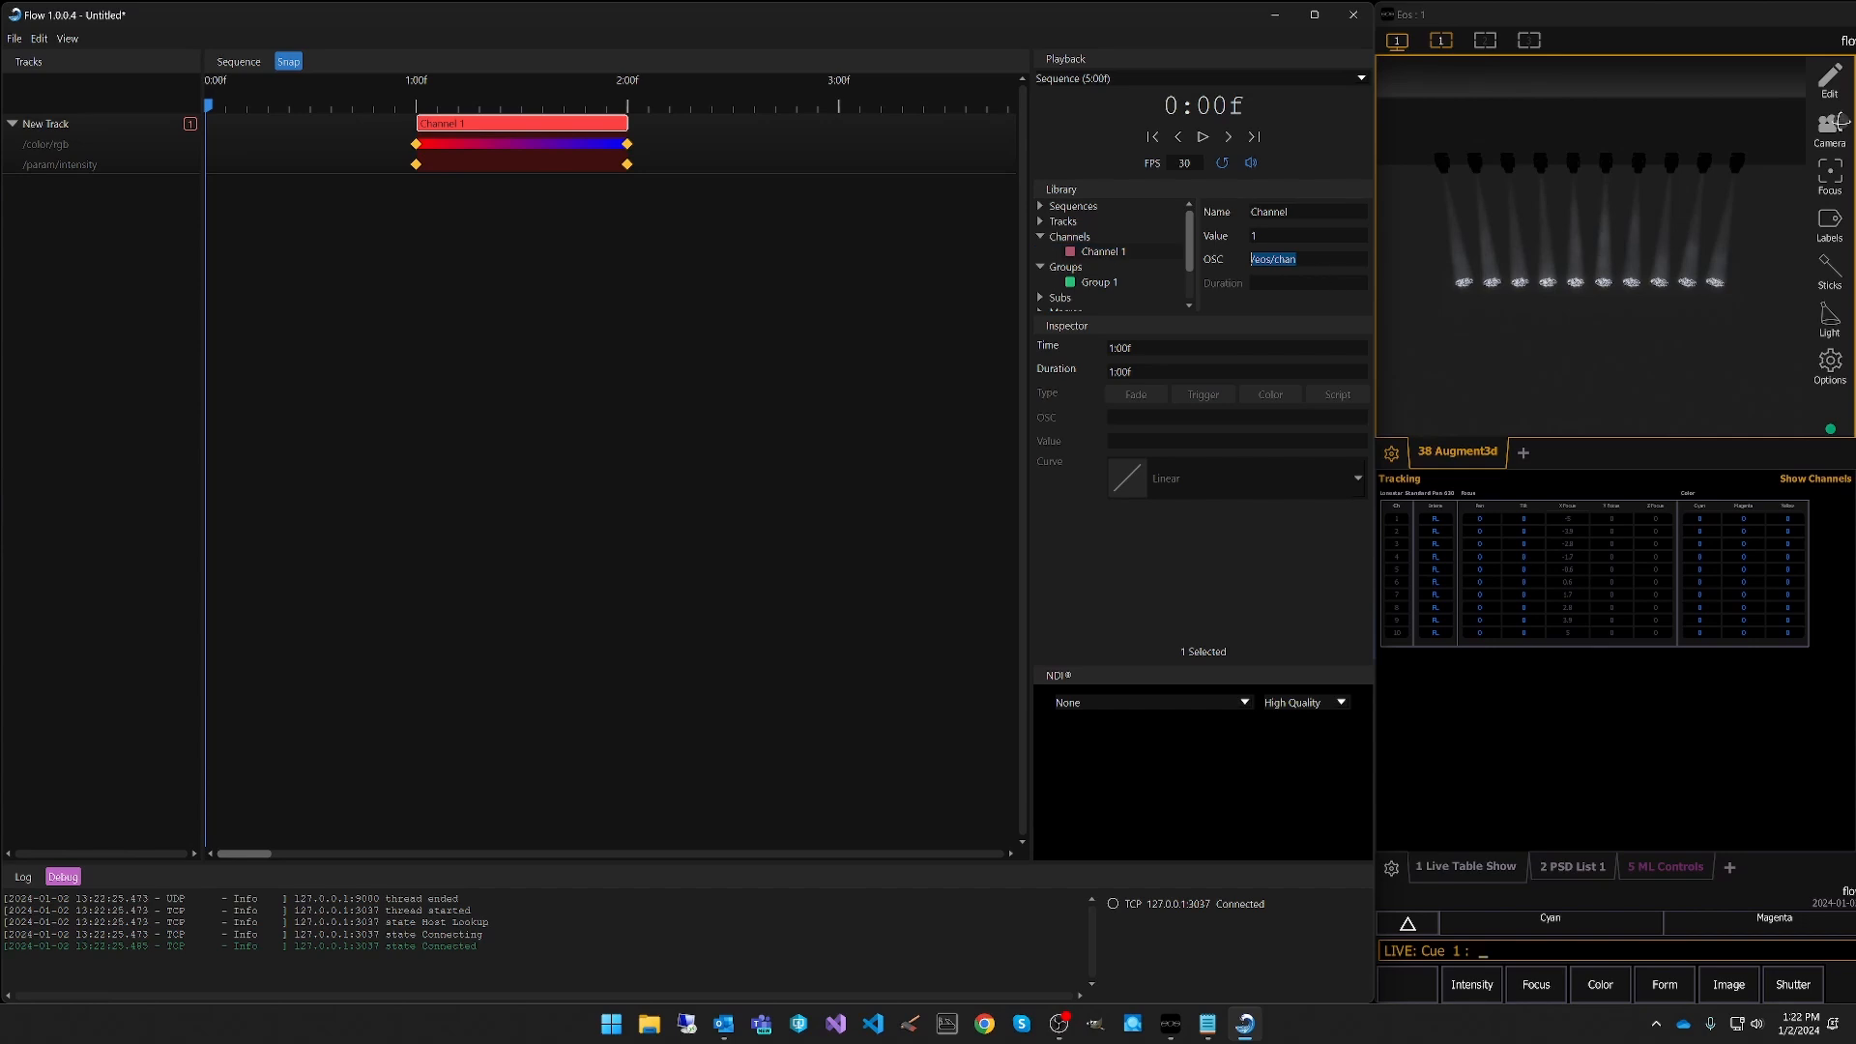
pyautogui.click(1258, 236)
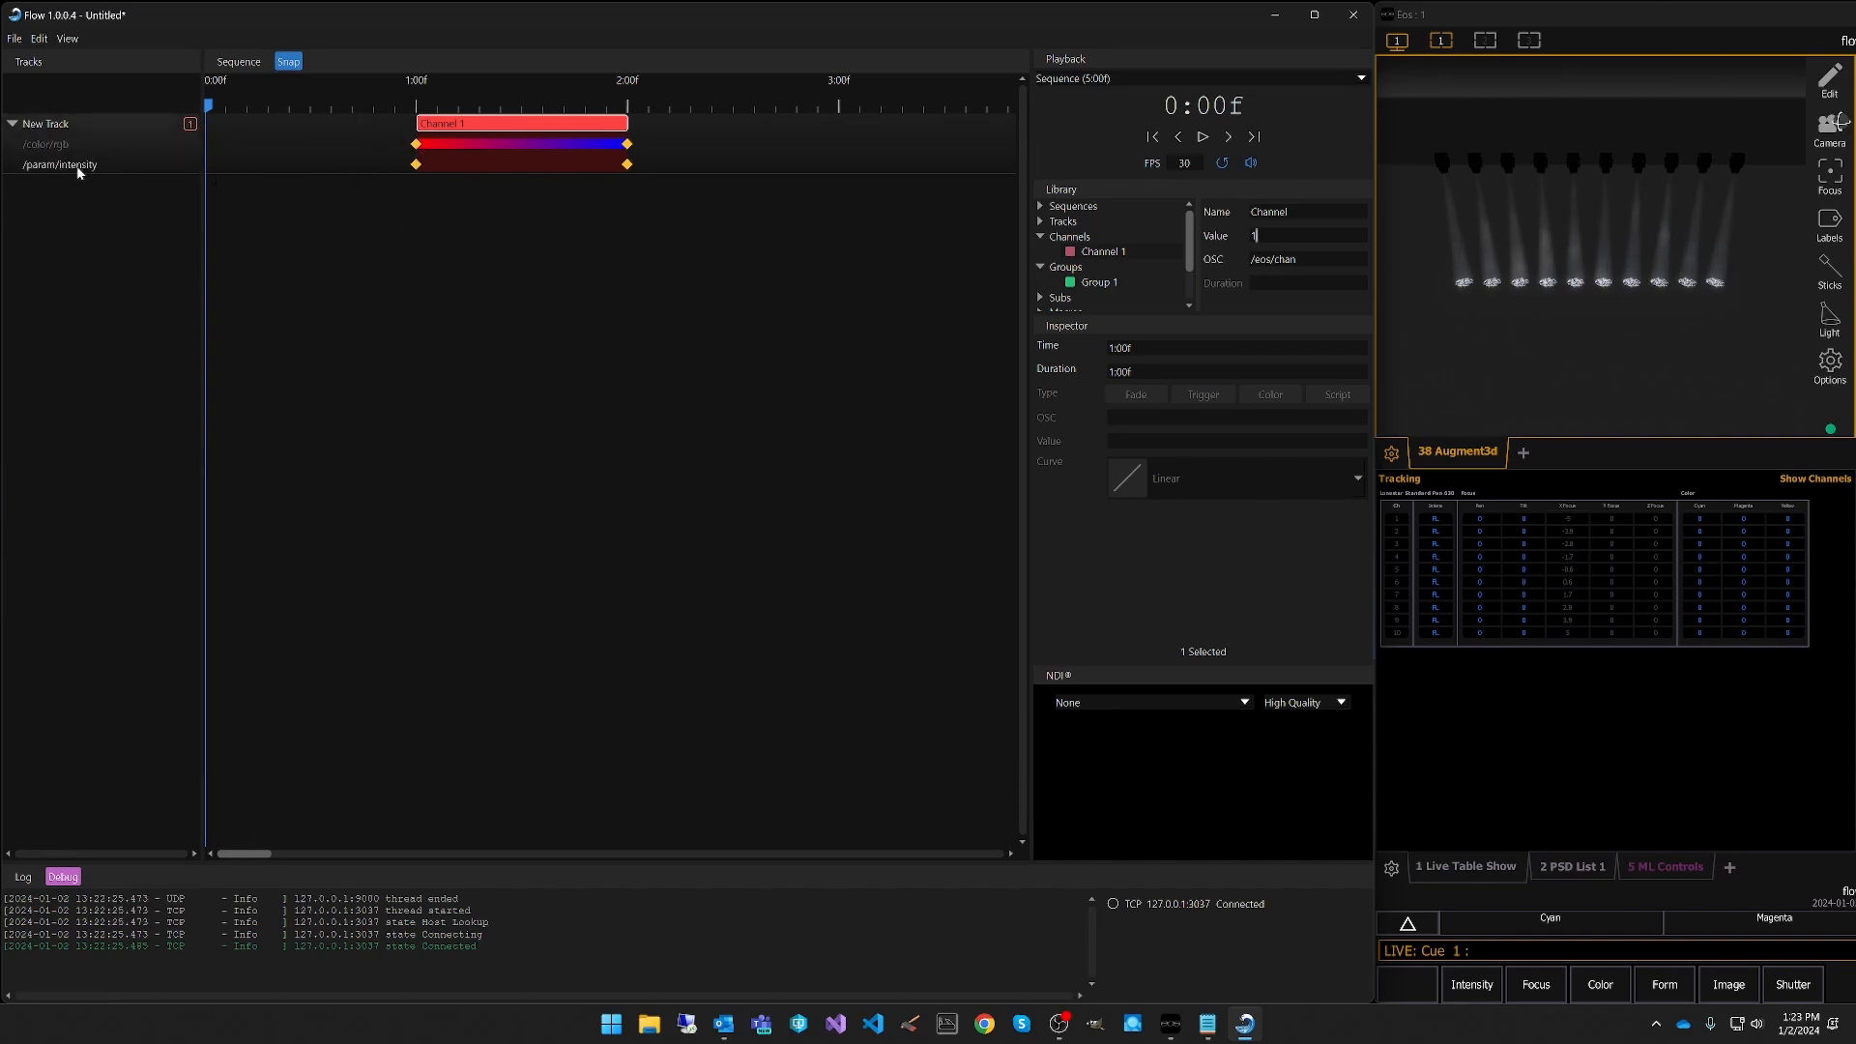
pyautogui.click(416, 143)
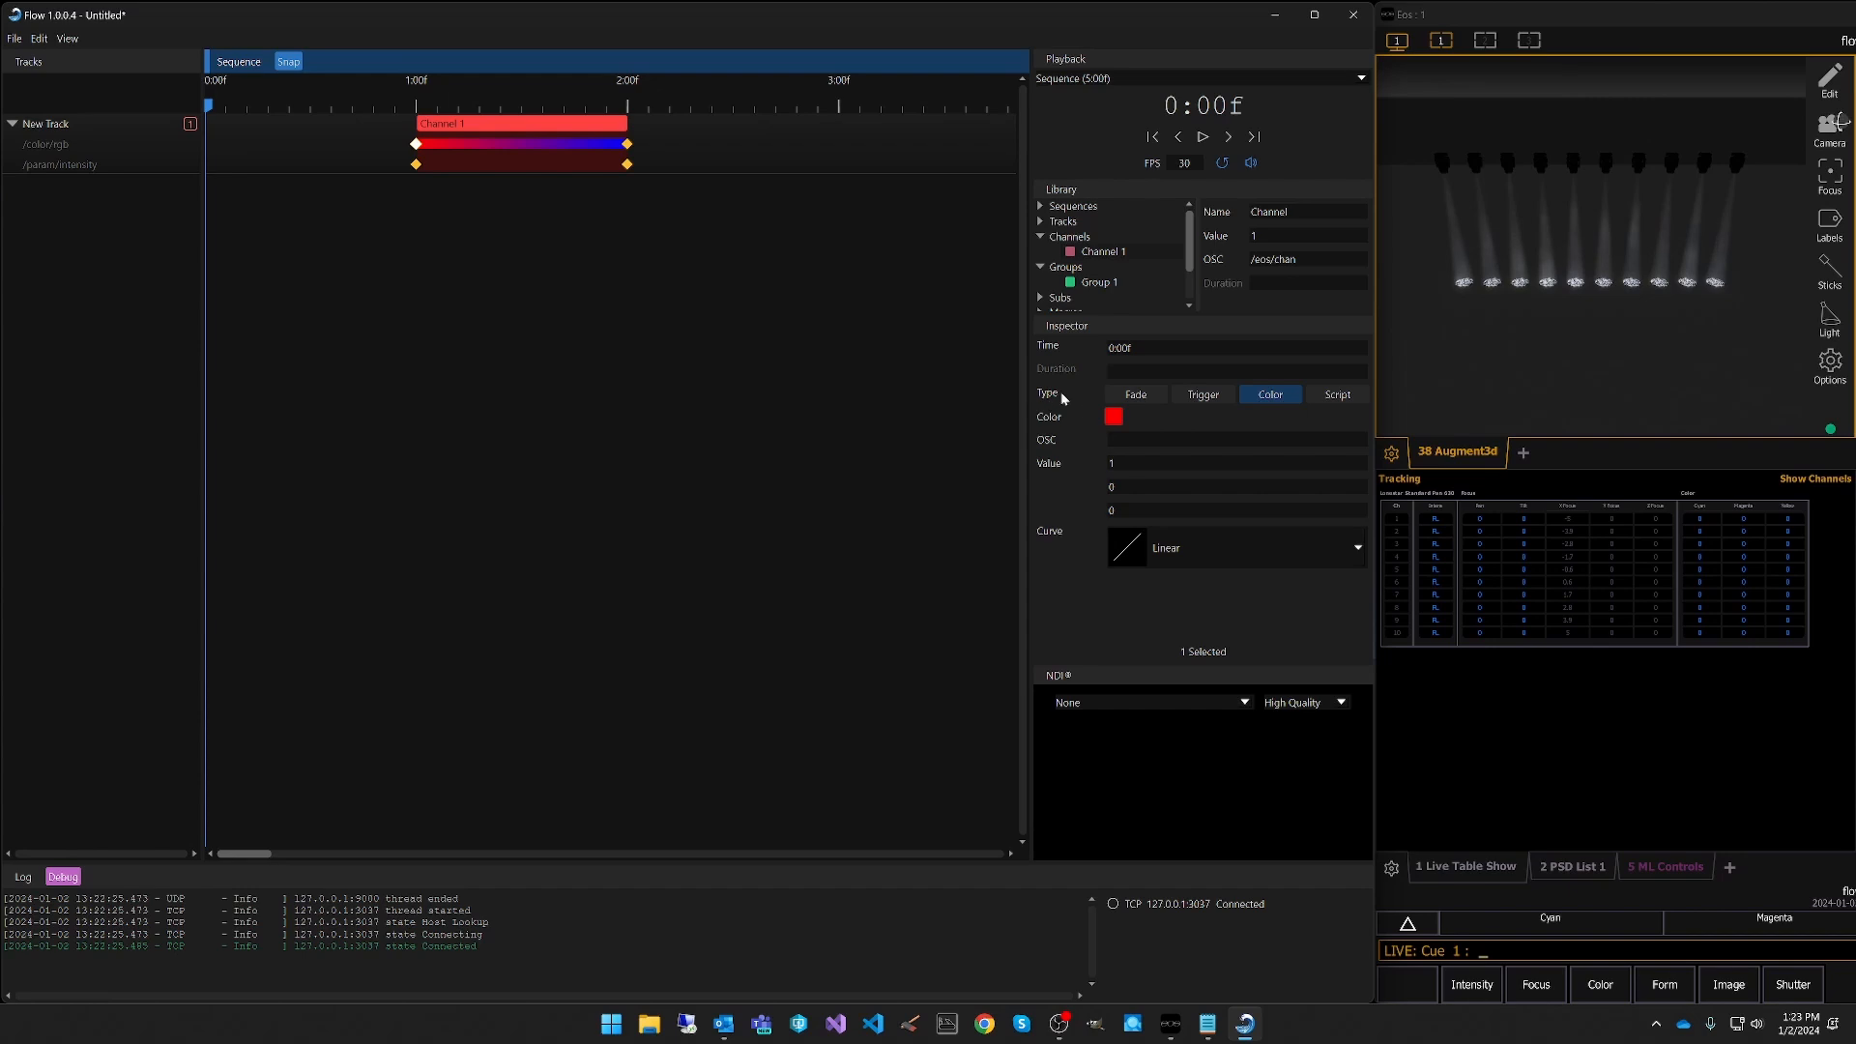
pyautogui.click(1115, 418)
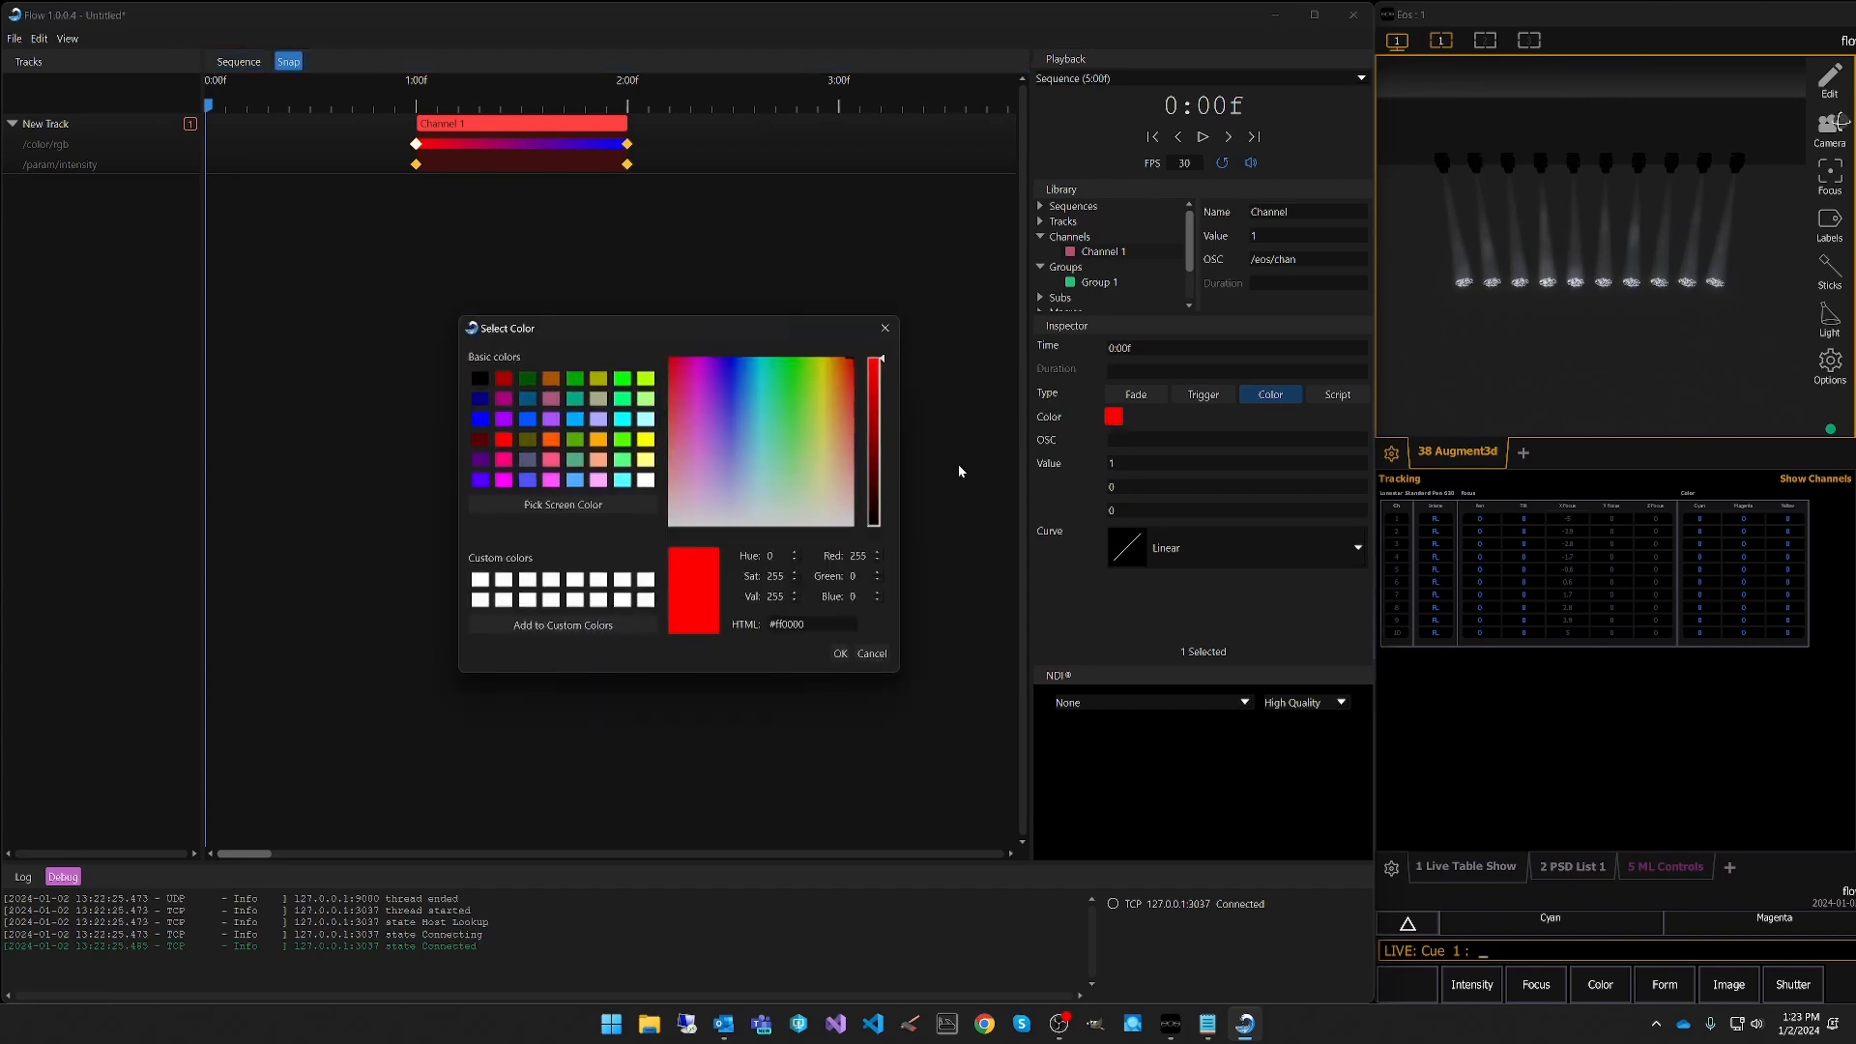
pyautogui.click(883, 328)
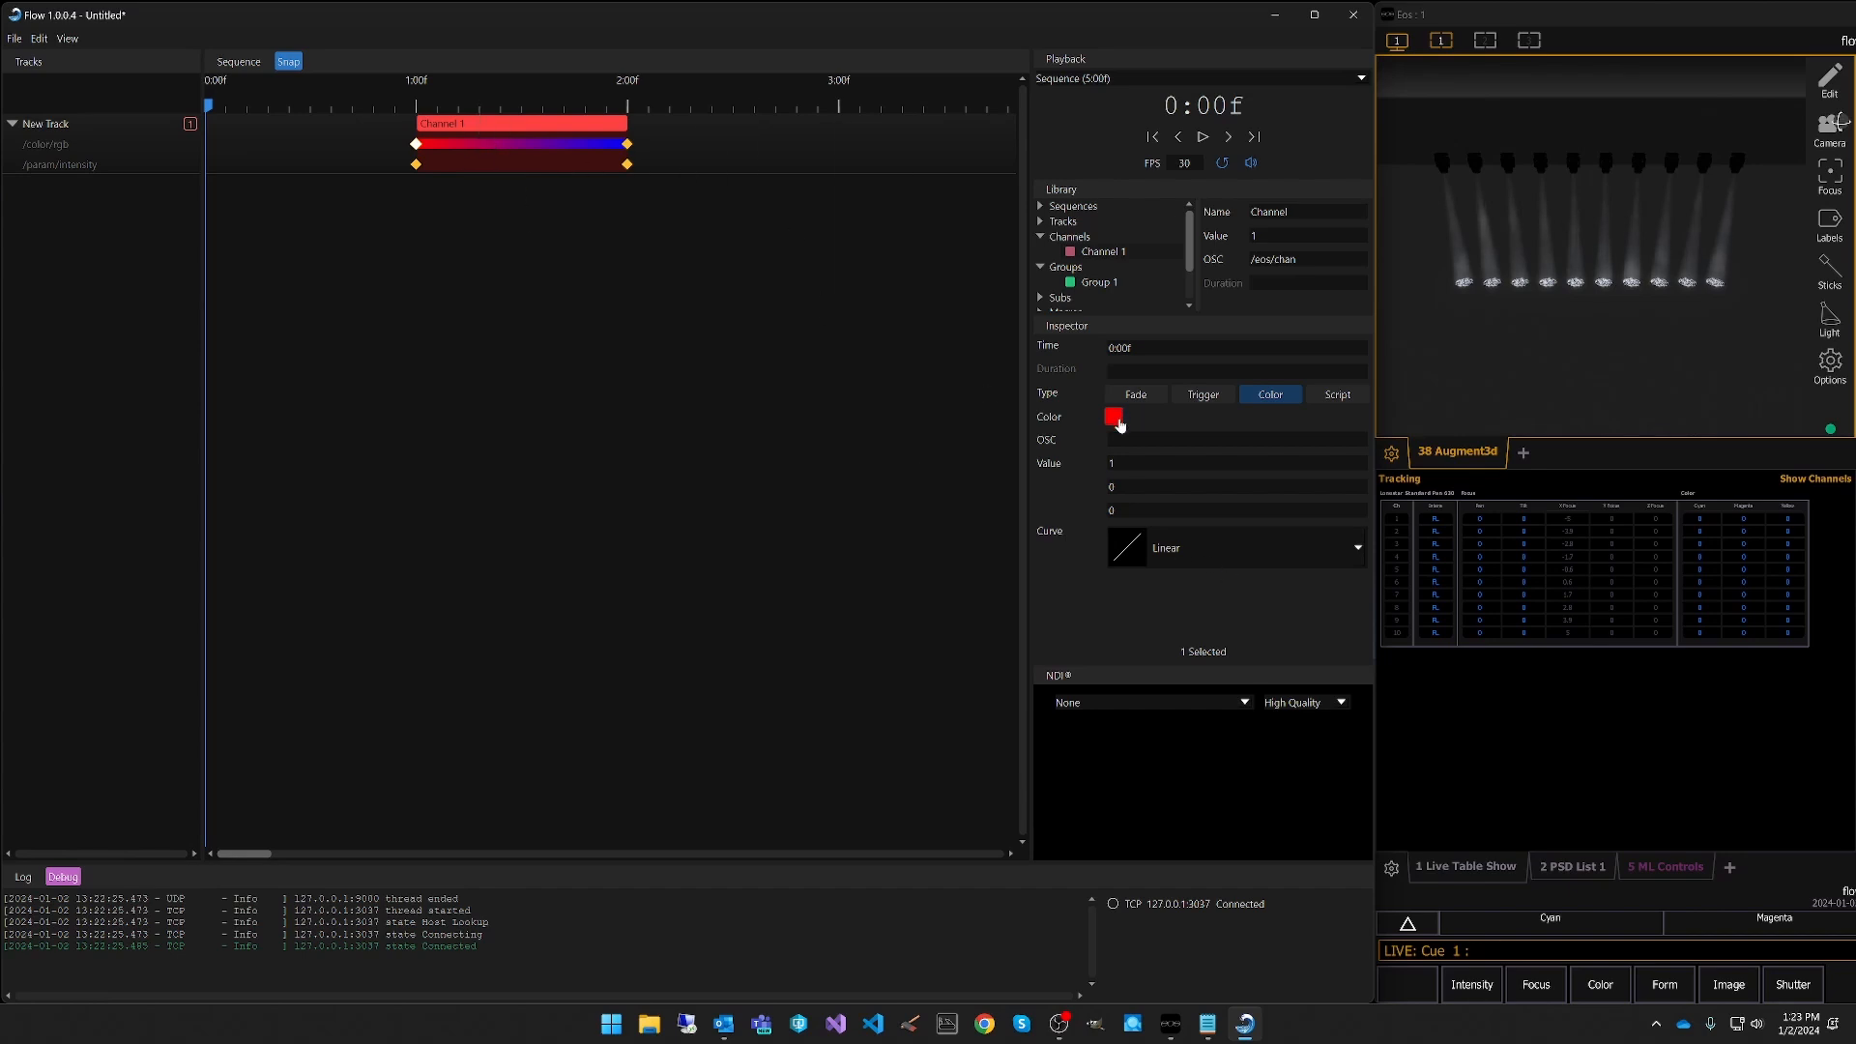
# Inspect the last color keyframe and both intensity keyframes, and play the sequence.
pyautogui.click(627, 143)
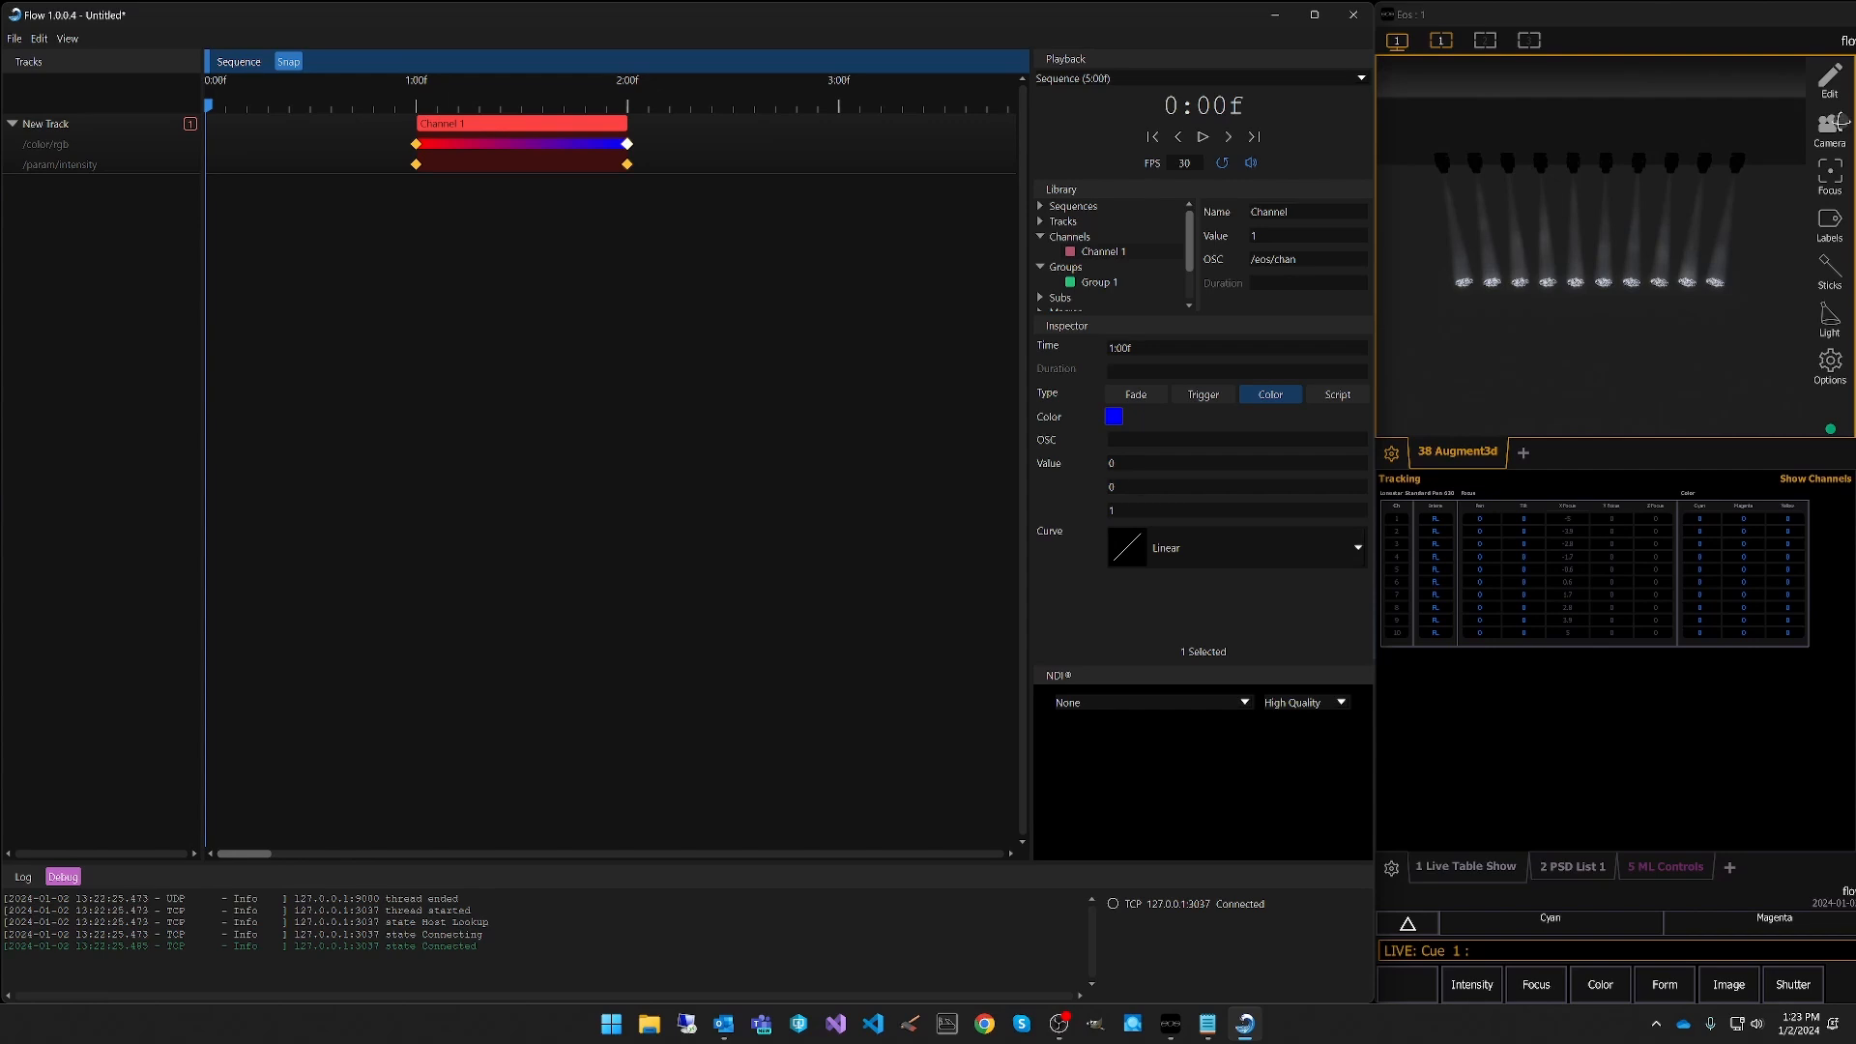
pyautogui.click(416, 166)
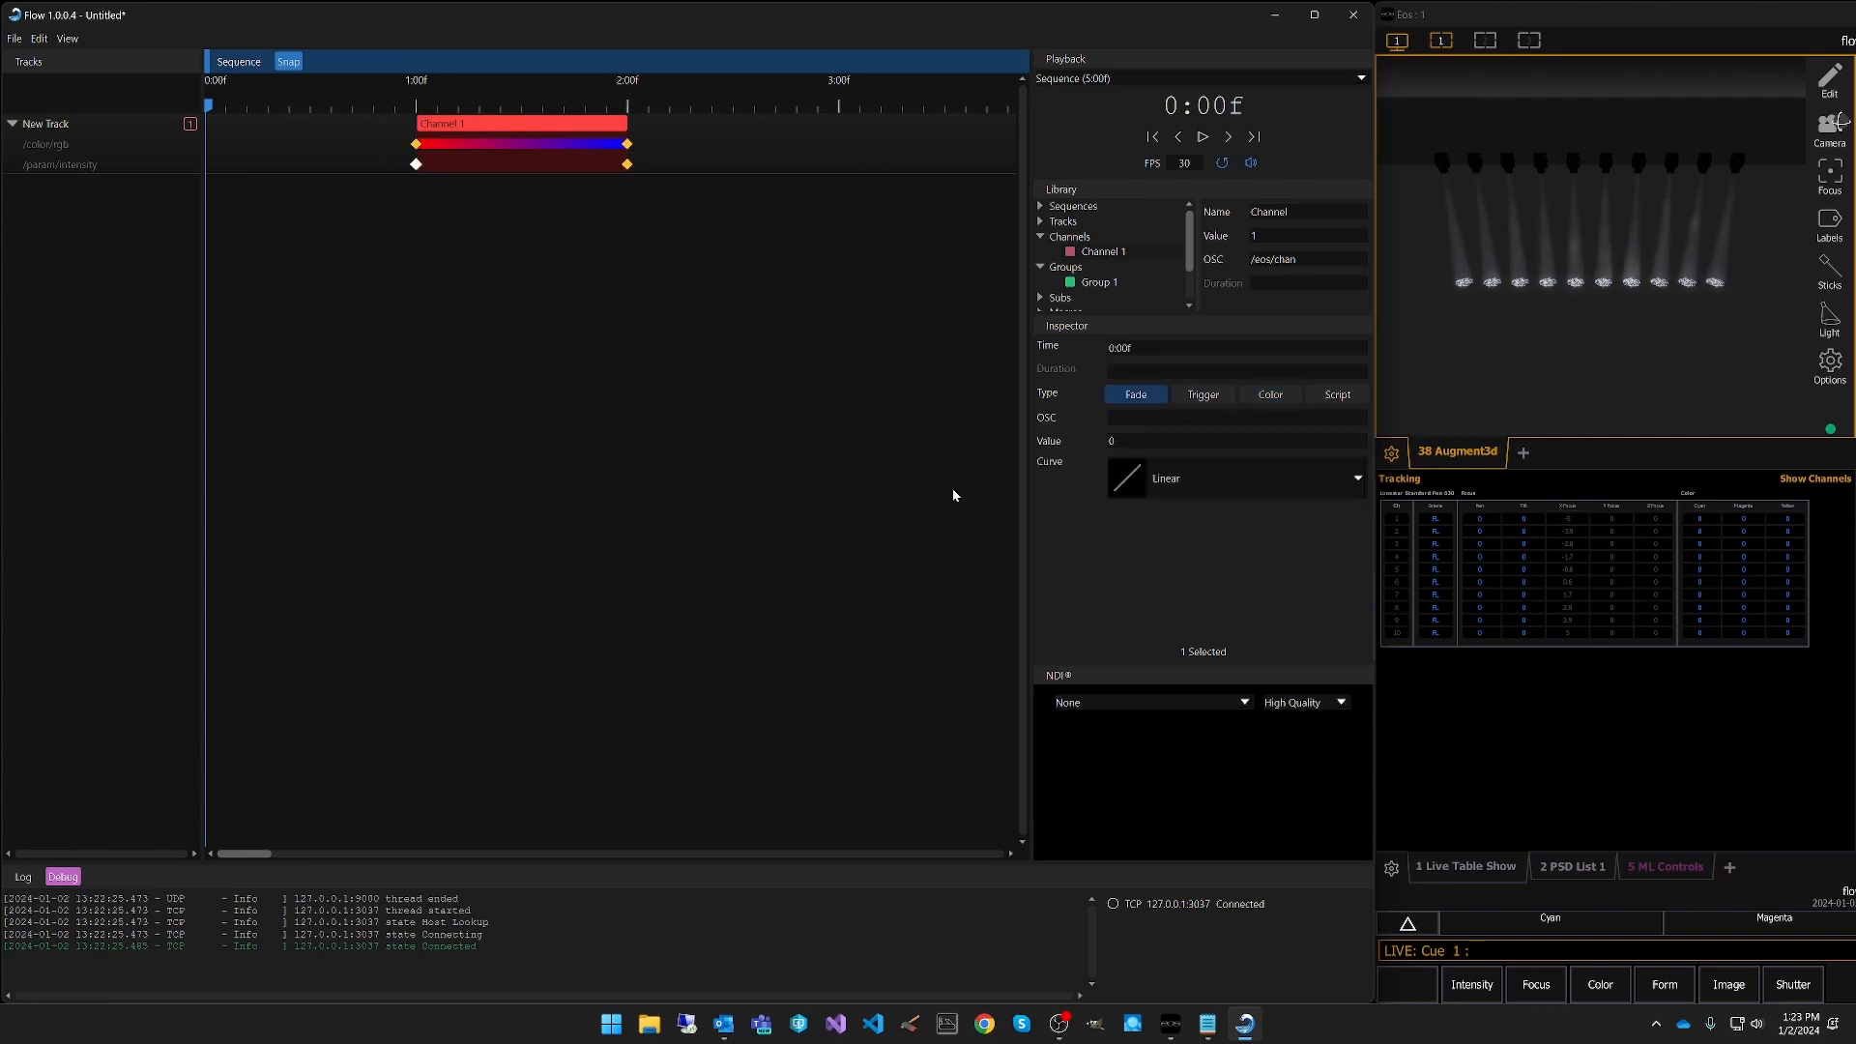
pyautogui.click(628, 164)
pyautogui.click(1203, 137)
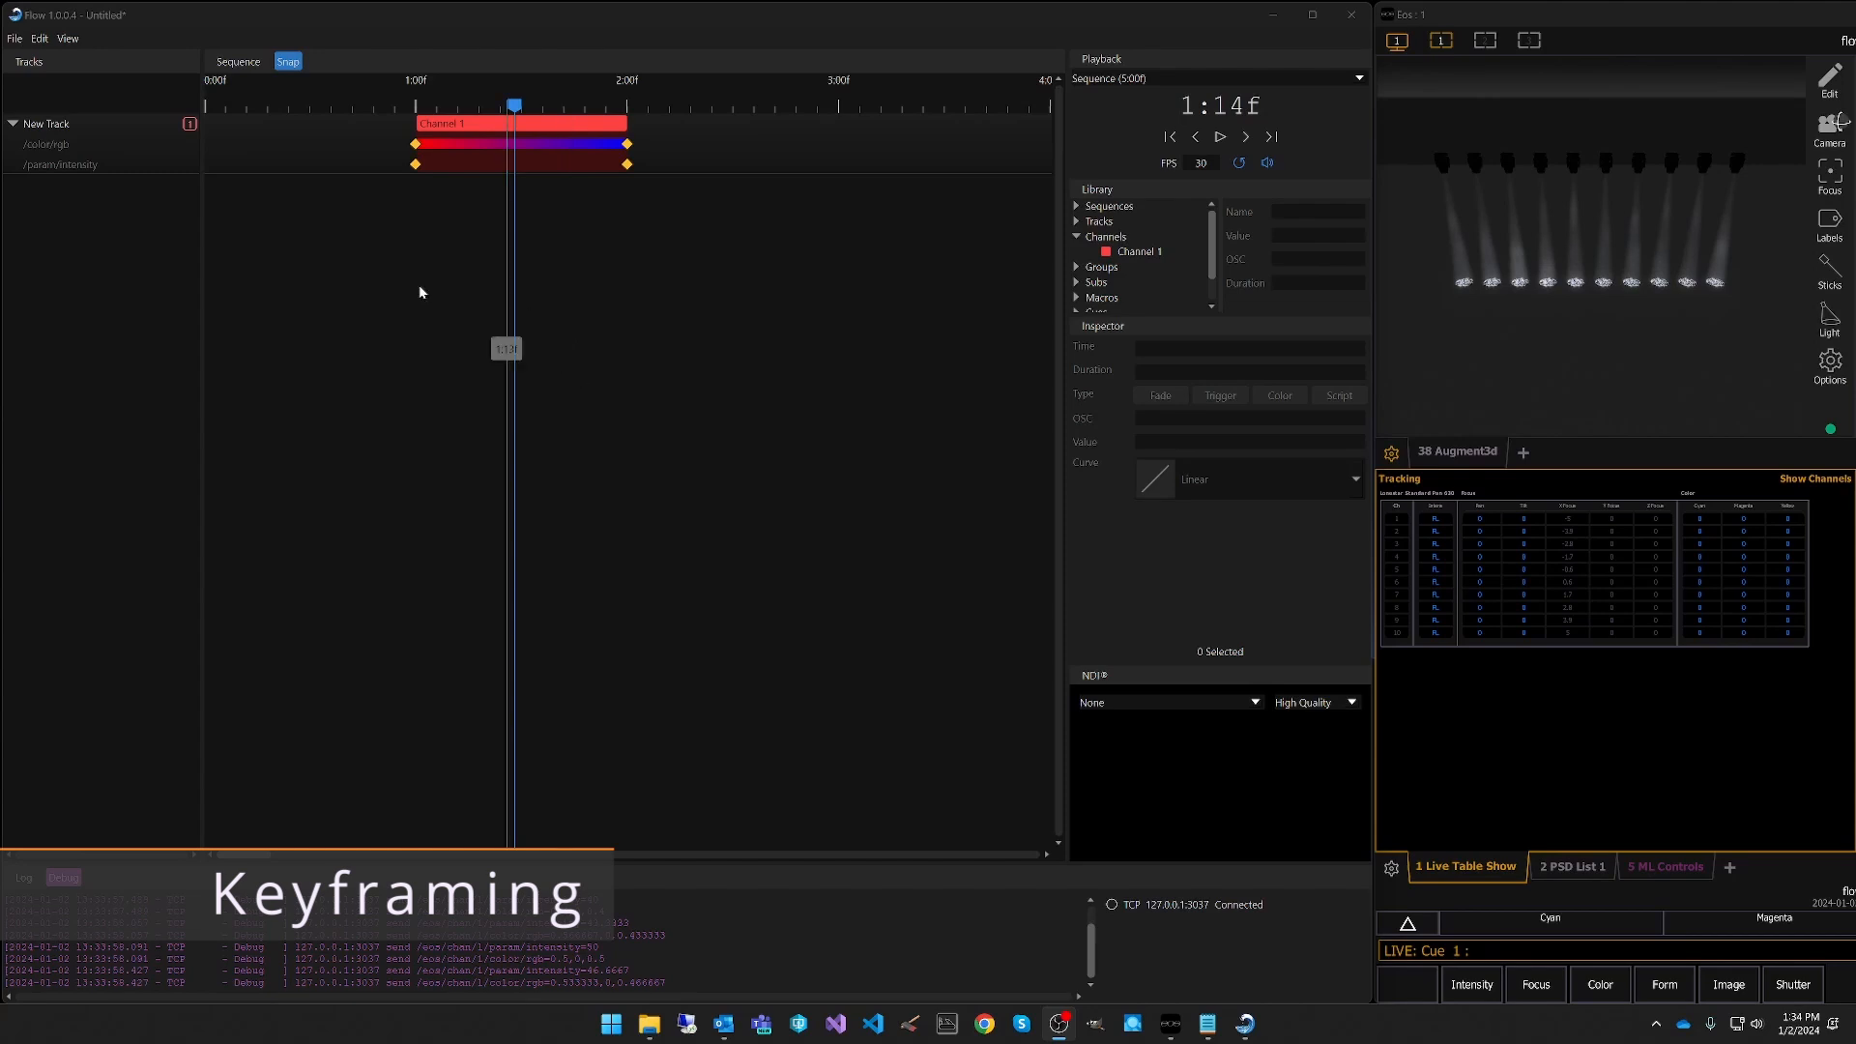
# Delete the track's /color/rgb layer and rename the /param/intensity layer to /param/zoom.
pyautogui.click(58, 147)
pyautogui.rightClick(59, 147)
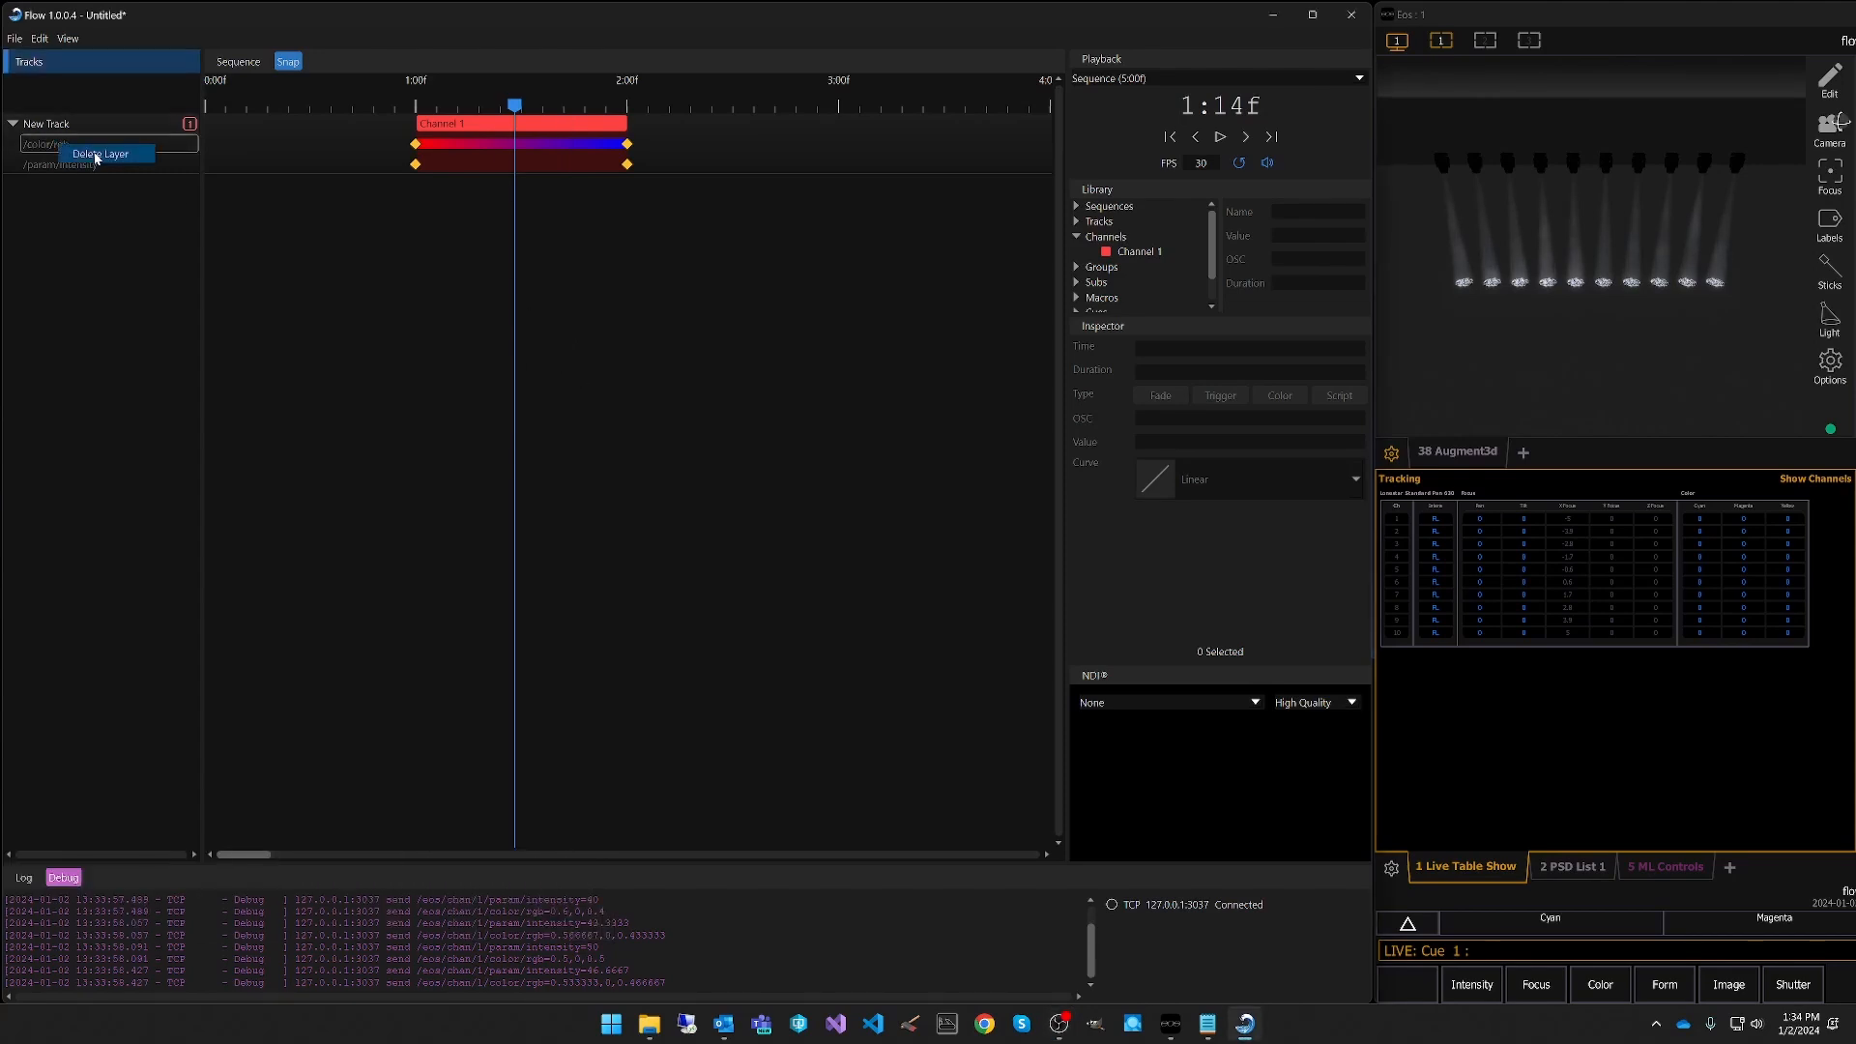
pyautogui.click(92, 156)
pyautogui.doubleClick(90, 146)
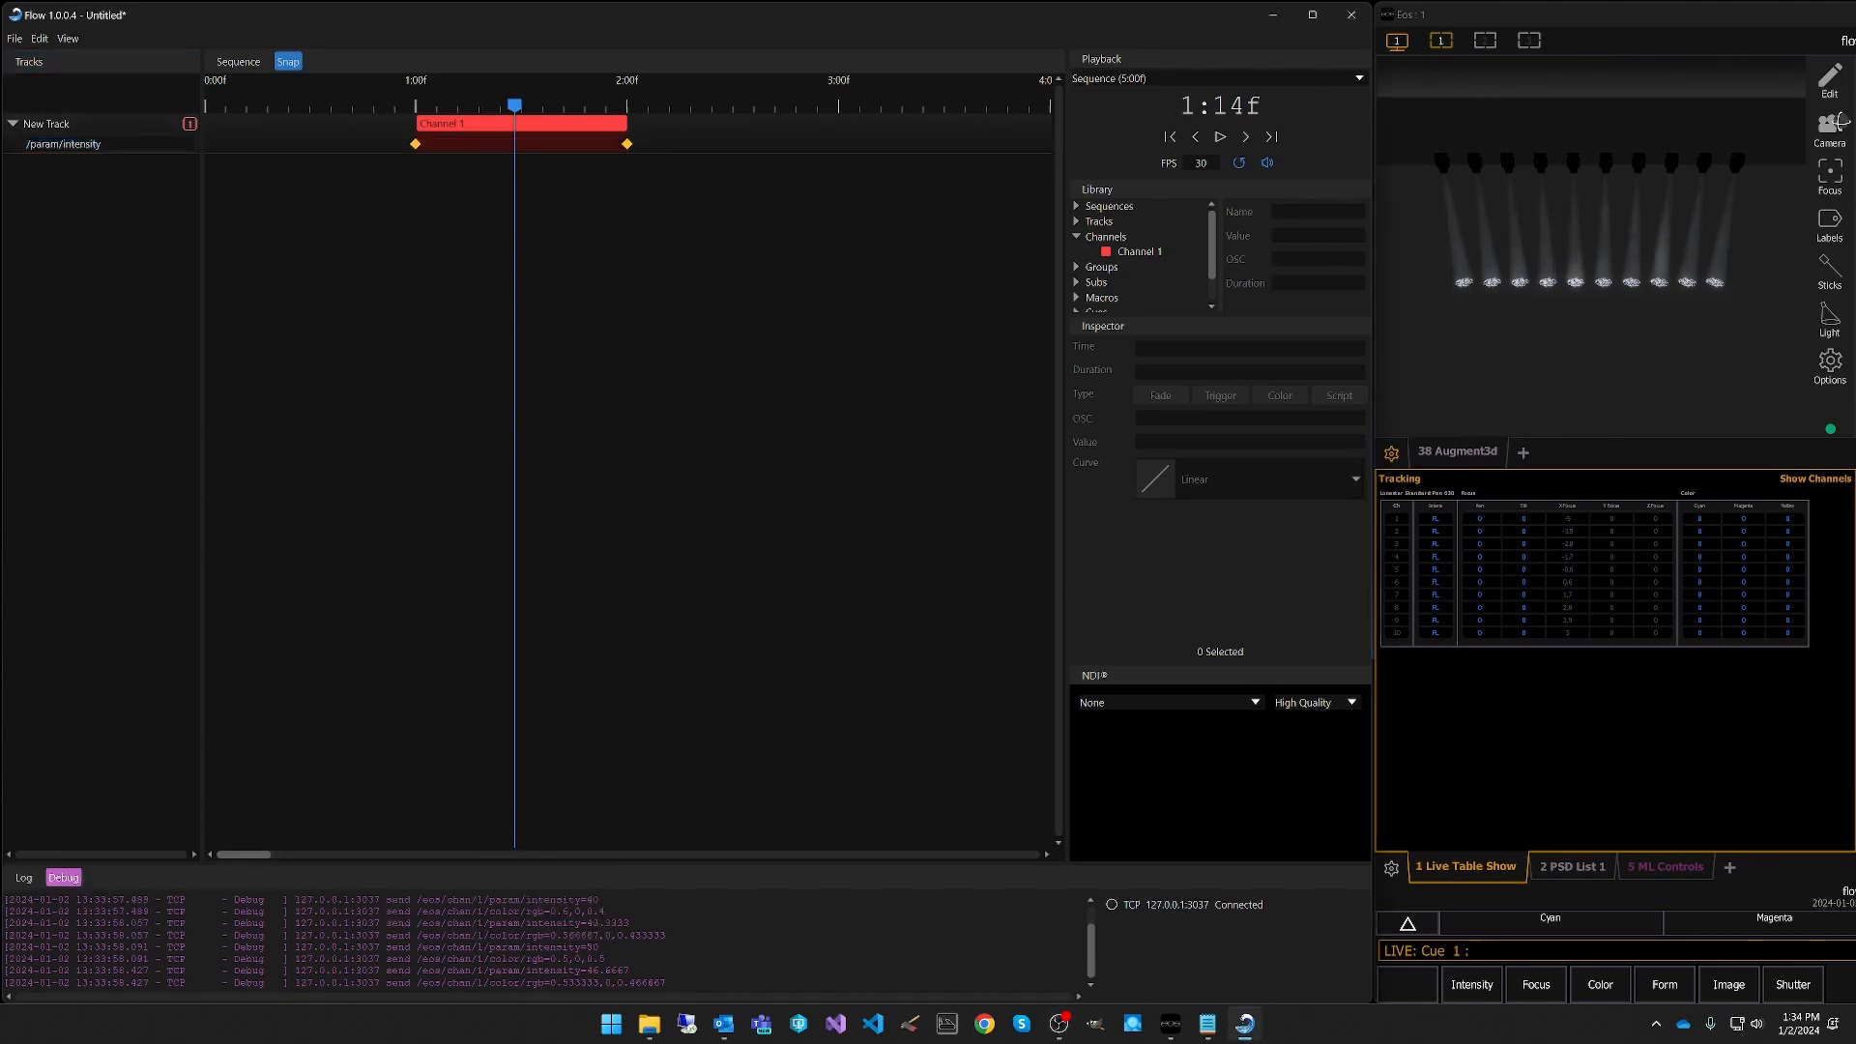
pyautogui.write('zoom')
pyautogui.press('Return')
# Check the first zoom keyframe and set the value of the last zoom keyframe to 55.
pyautogui.click(415, 143)
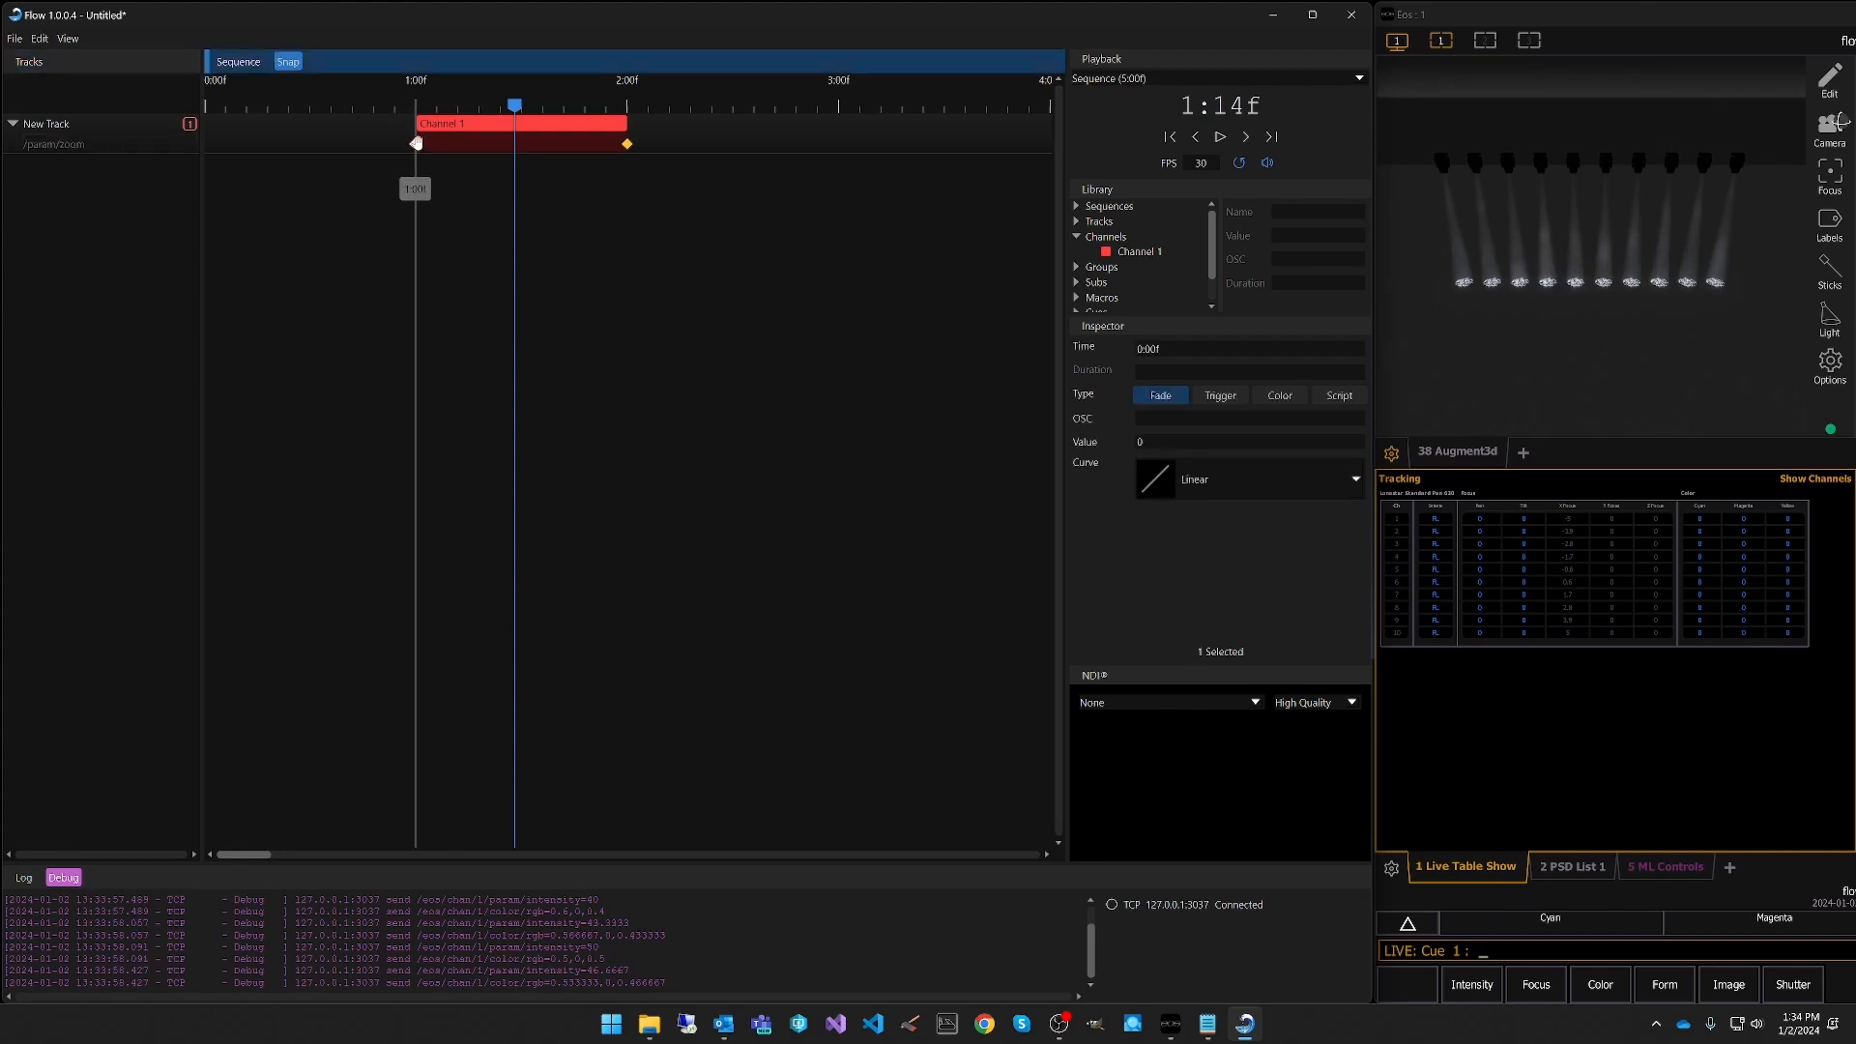
pyautogui.click(627, 144)
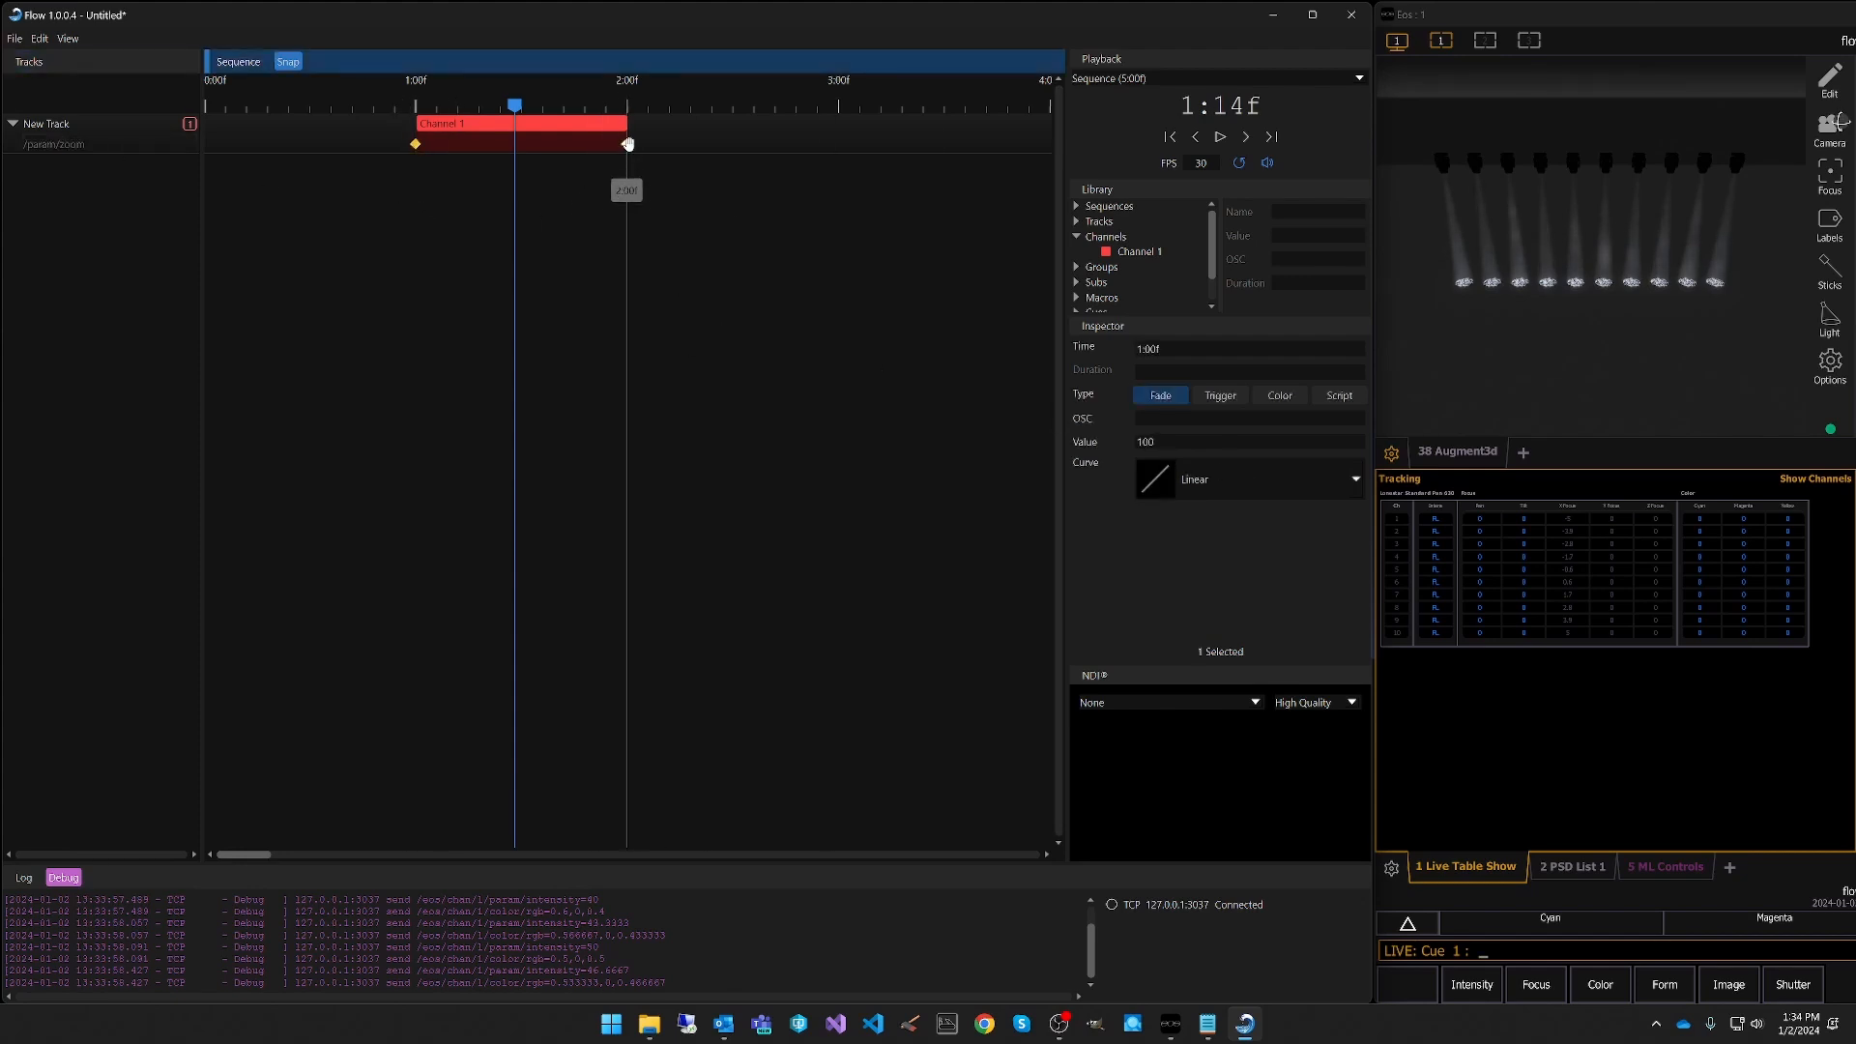
pyautogui.click(1081, 441)
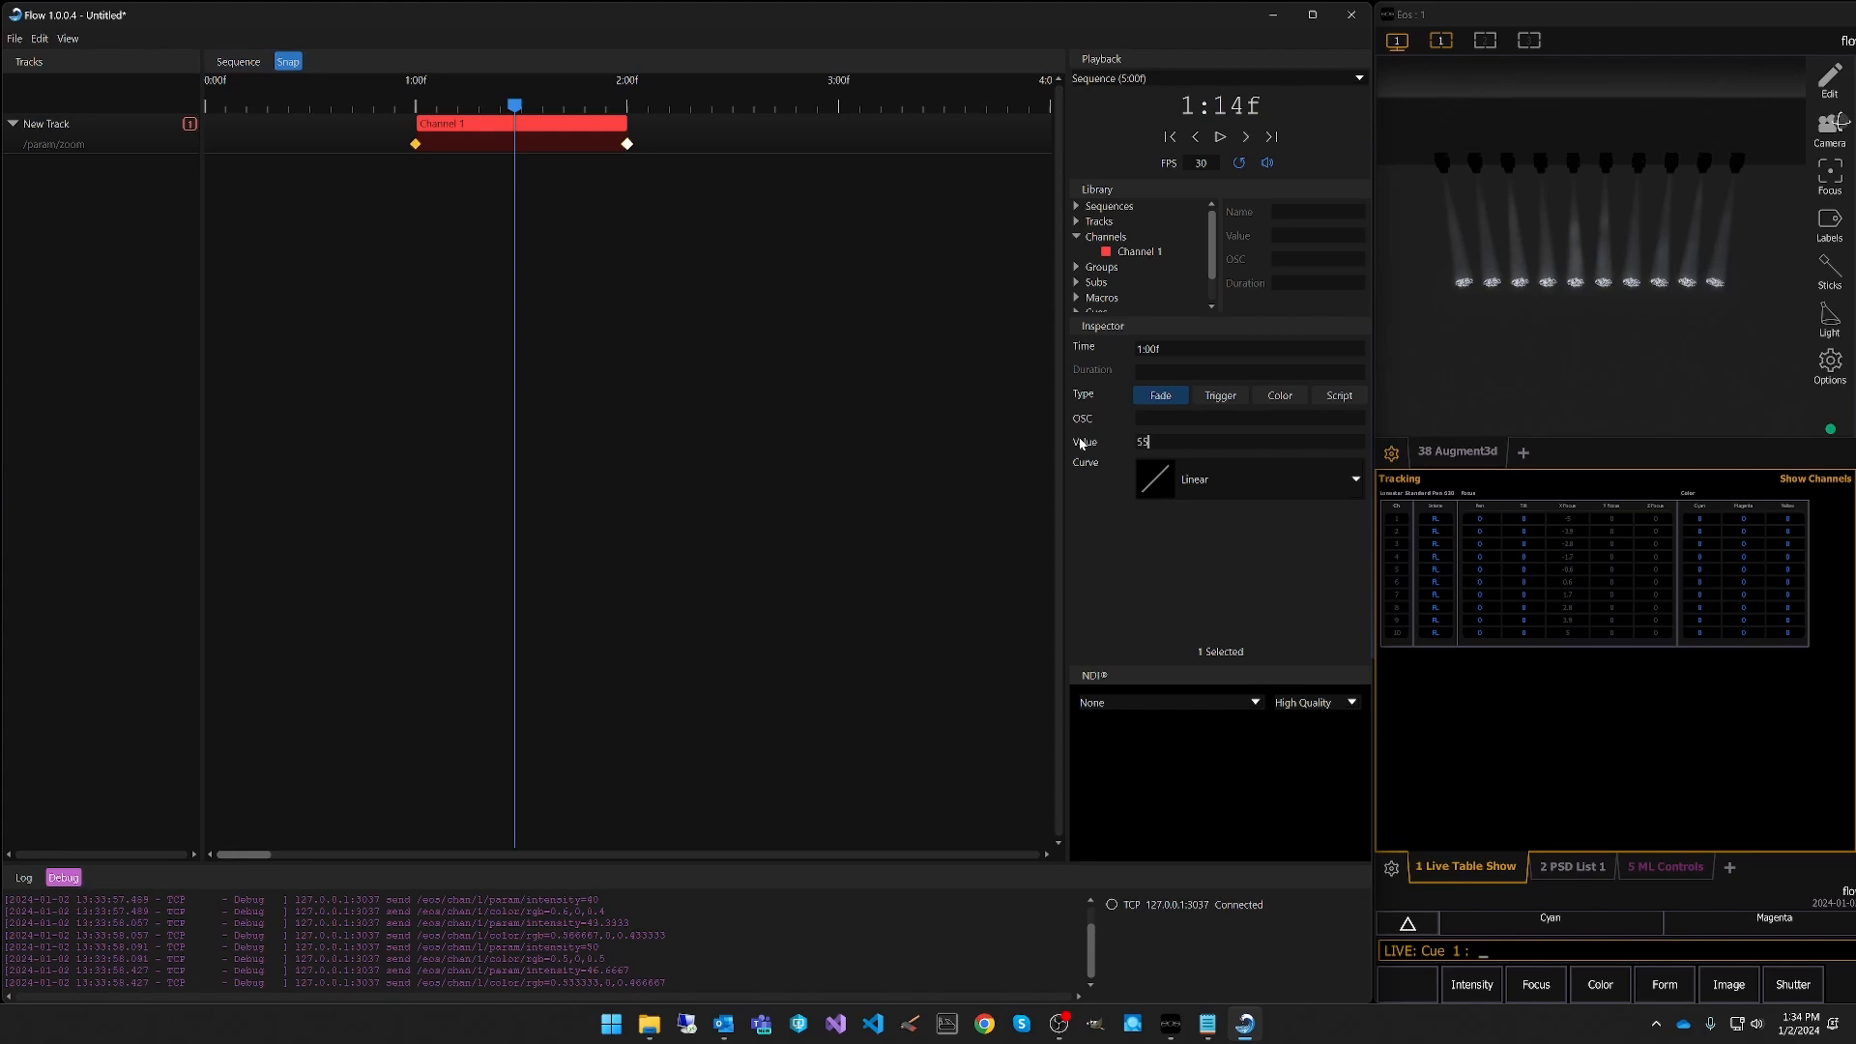
pyautogui.write('55')
# Extend the end of the Channel 1 clip to 4:00f, for a duration of 3:00f.
pyautogui.click(607, 124)
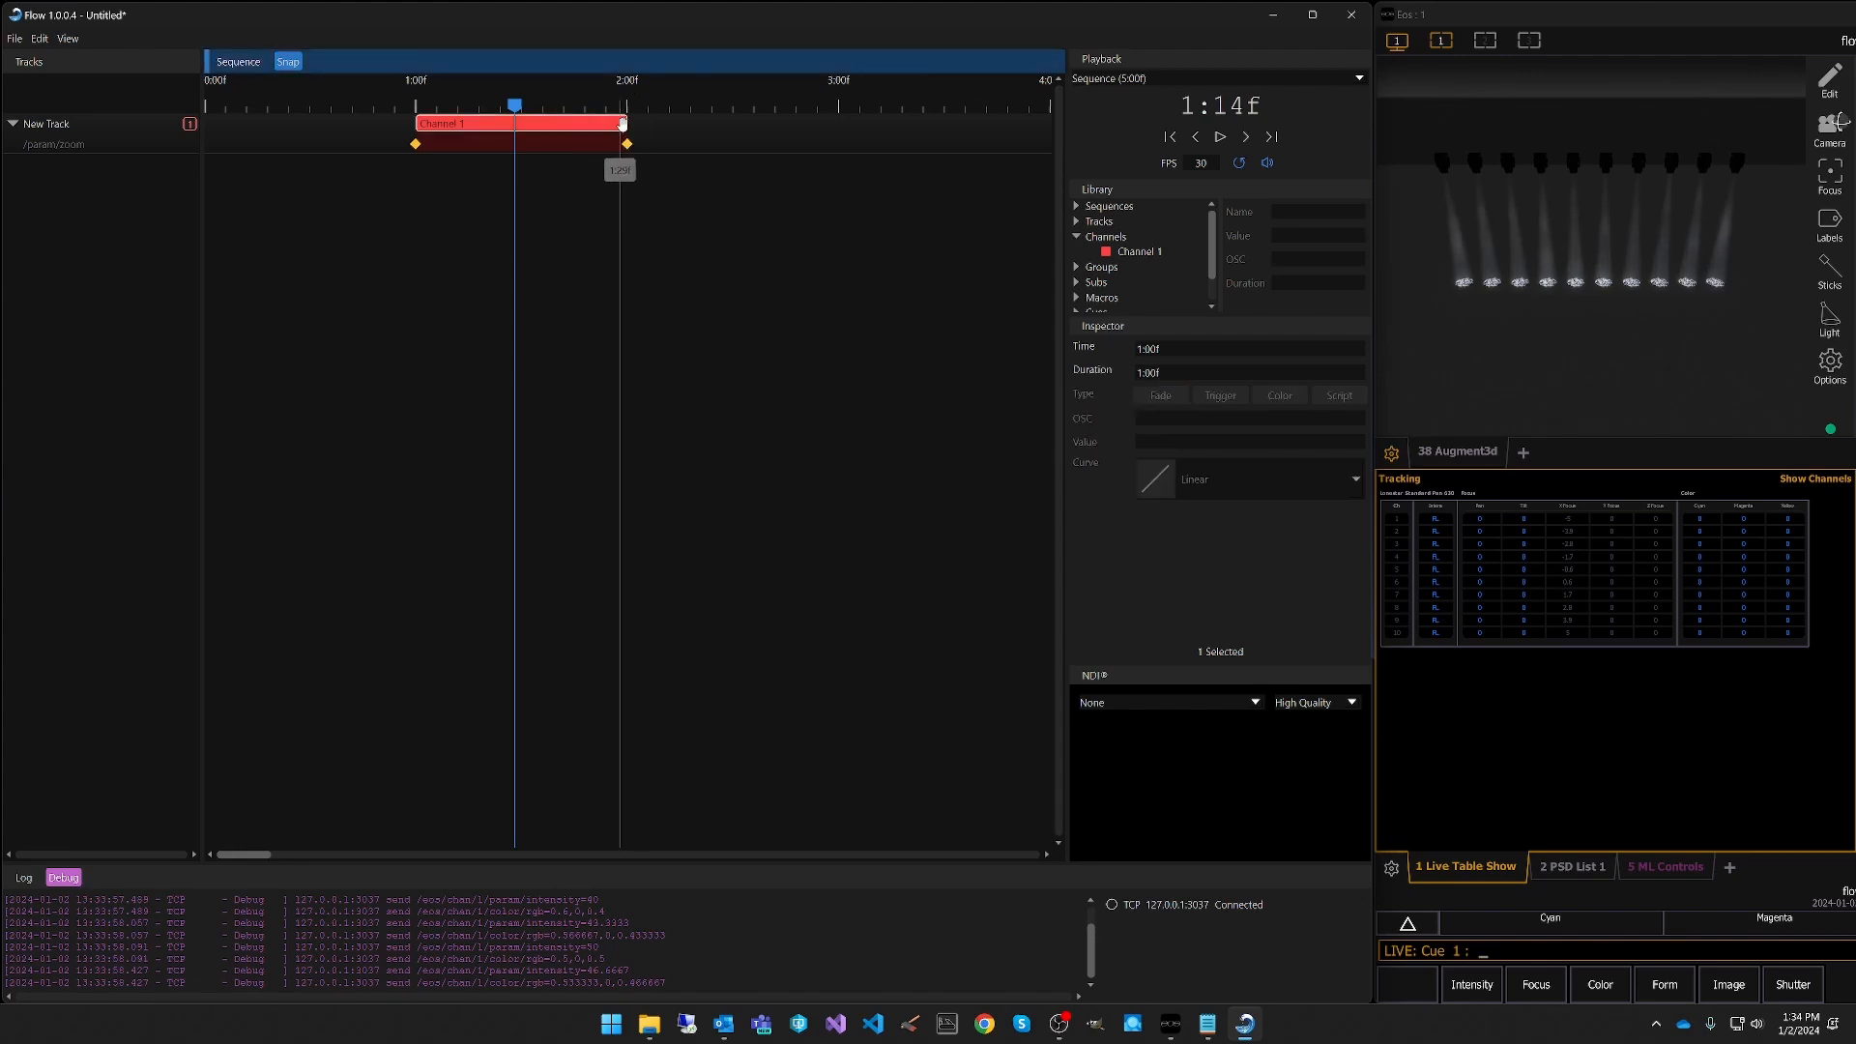
pyautogui.moveTo(247, 854); pyautogui.dragTo(638, 856)
pyautogui.moveTo(511, 124); pyautogui.dragTo(935, 122)
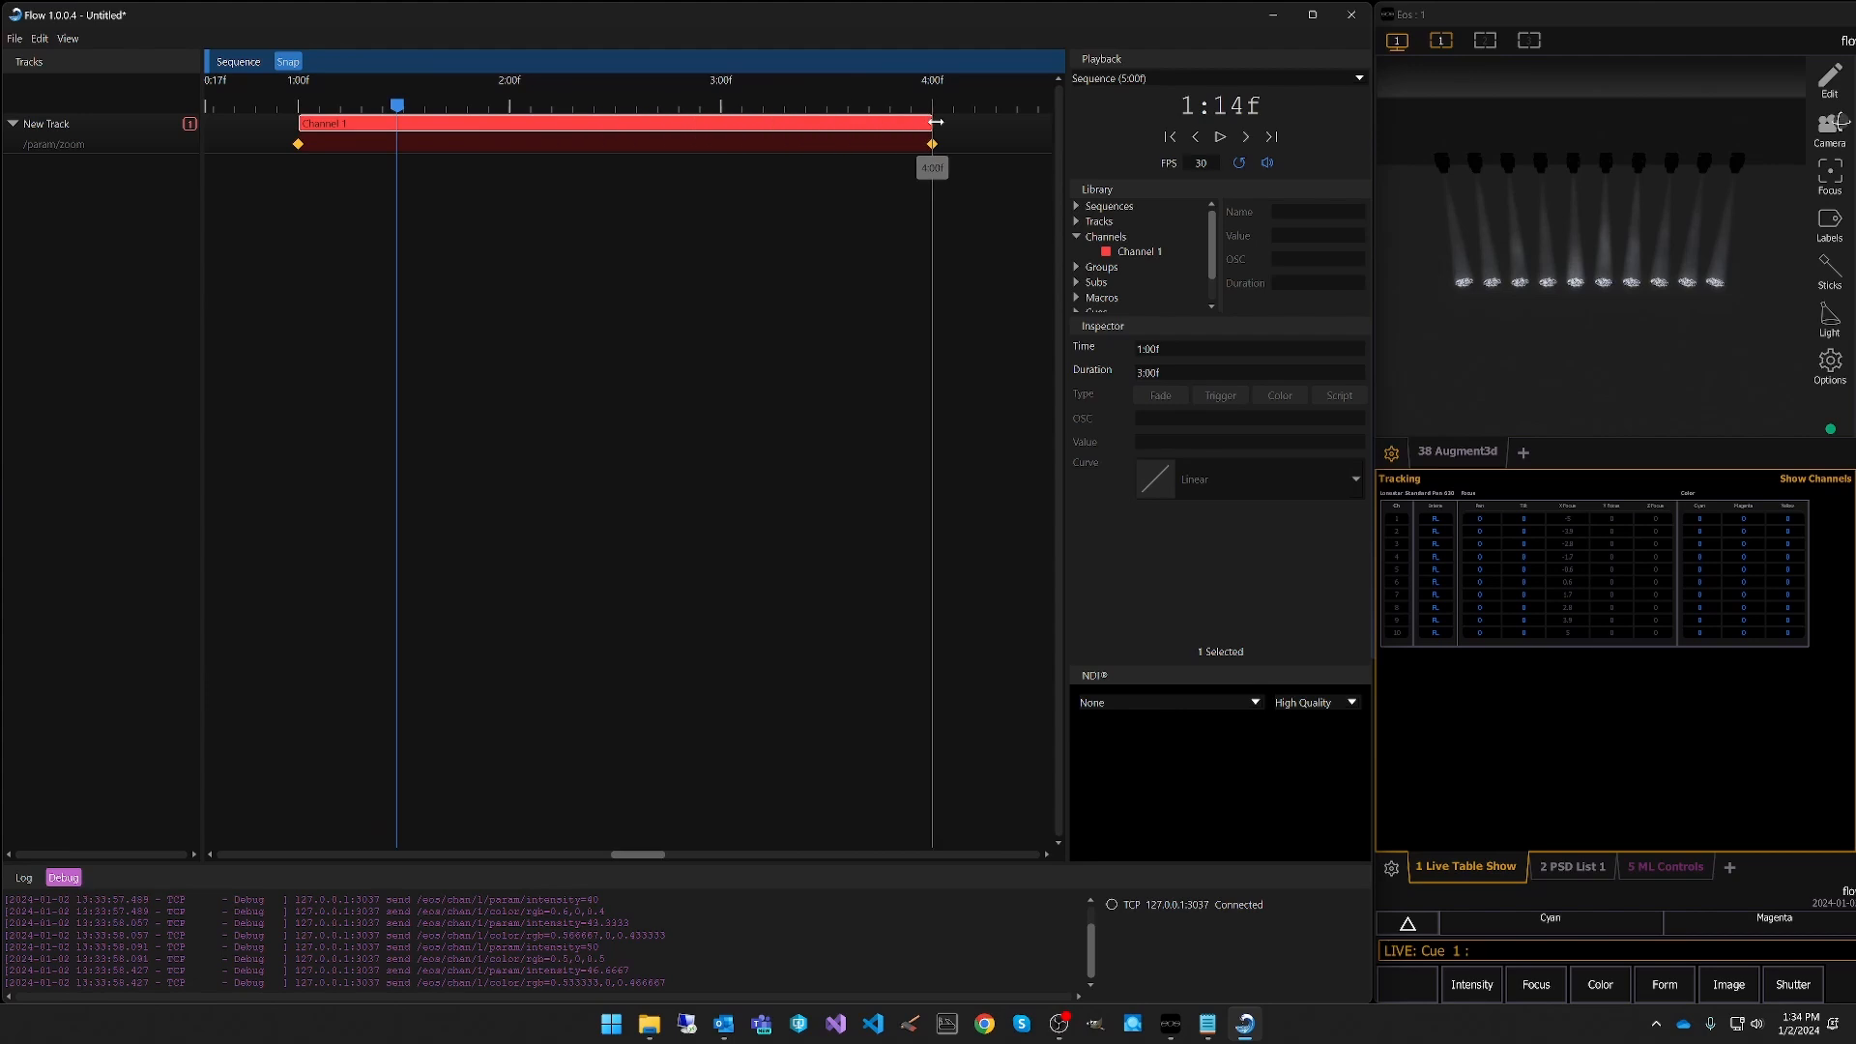
# Play the sequence from the start to preview the zoom fade, stop it, and return the playhead to 0:00f.
pyautogui.click(1171, 137)
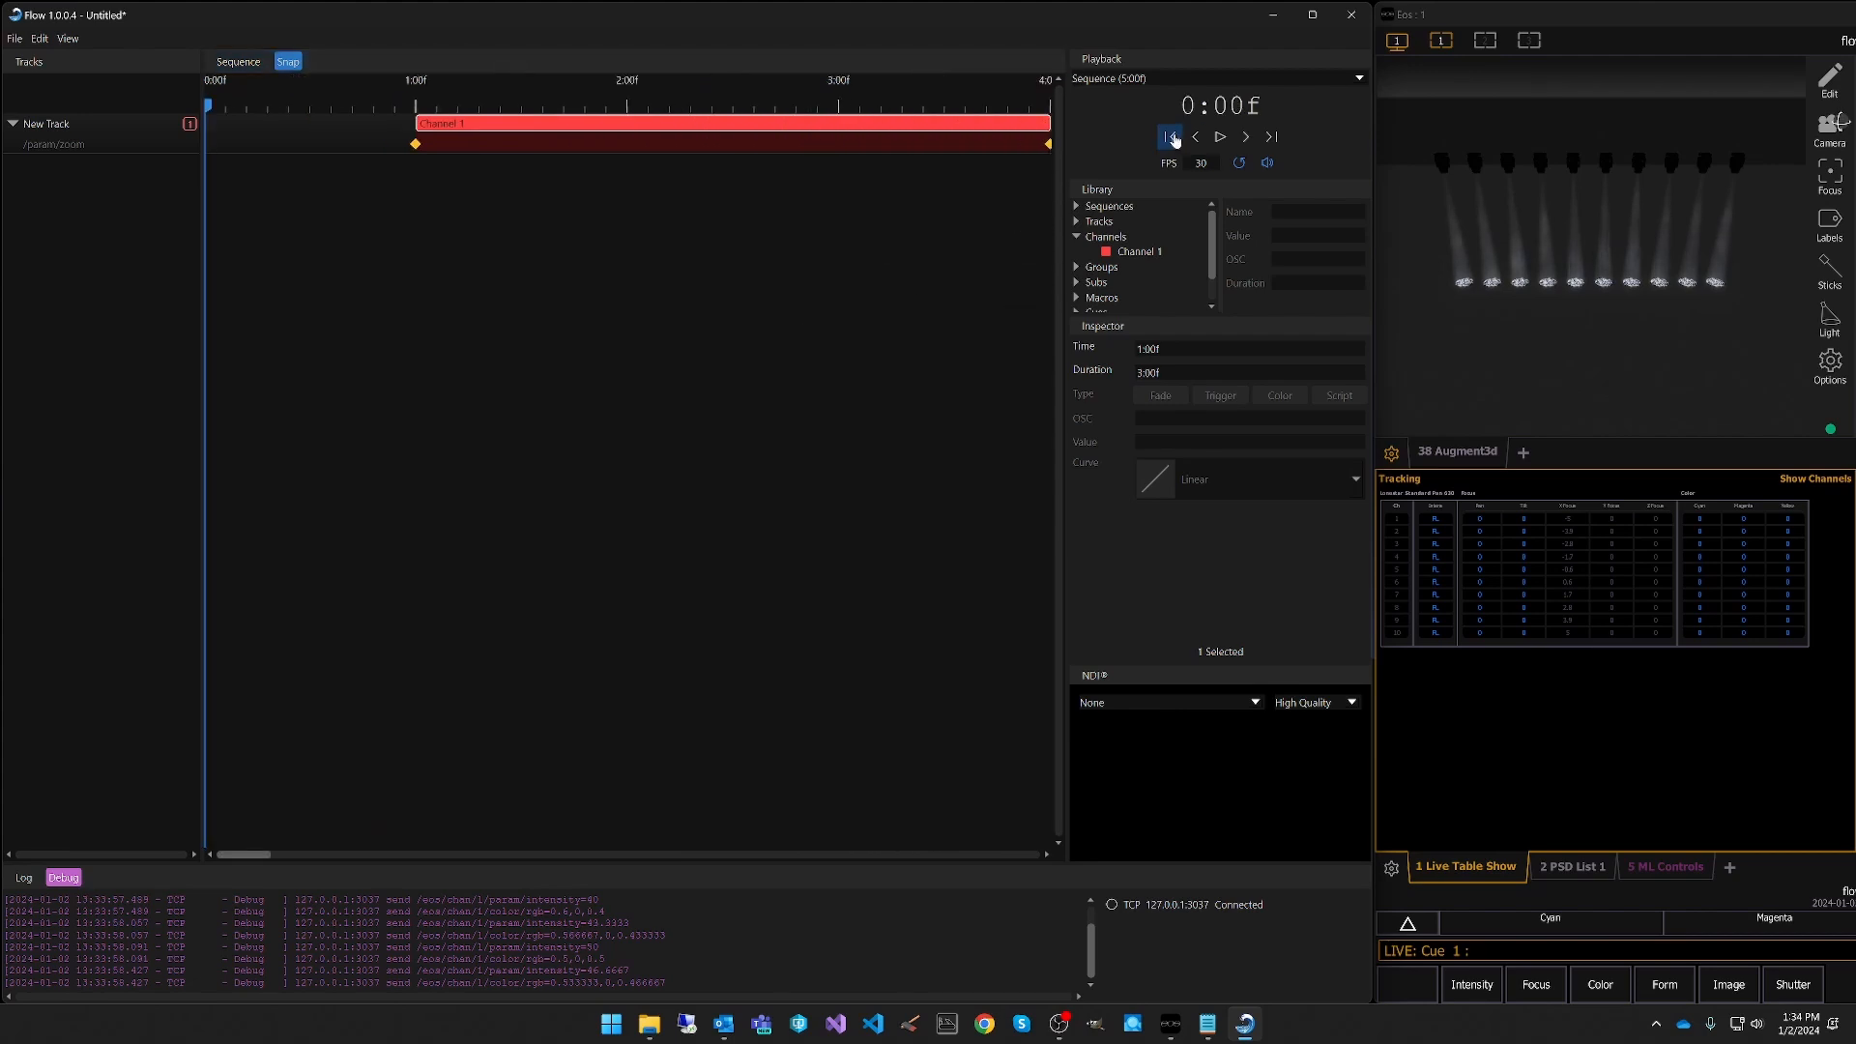
pyautogui.click(1221, 140)
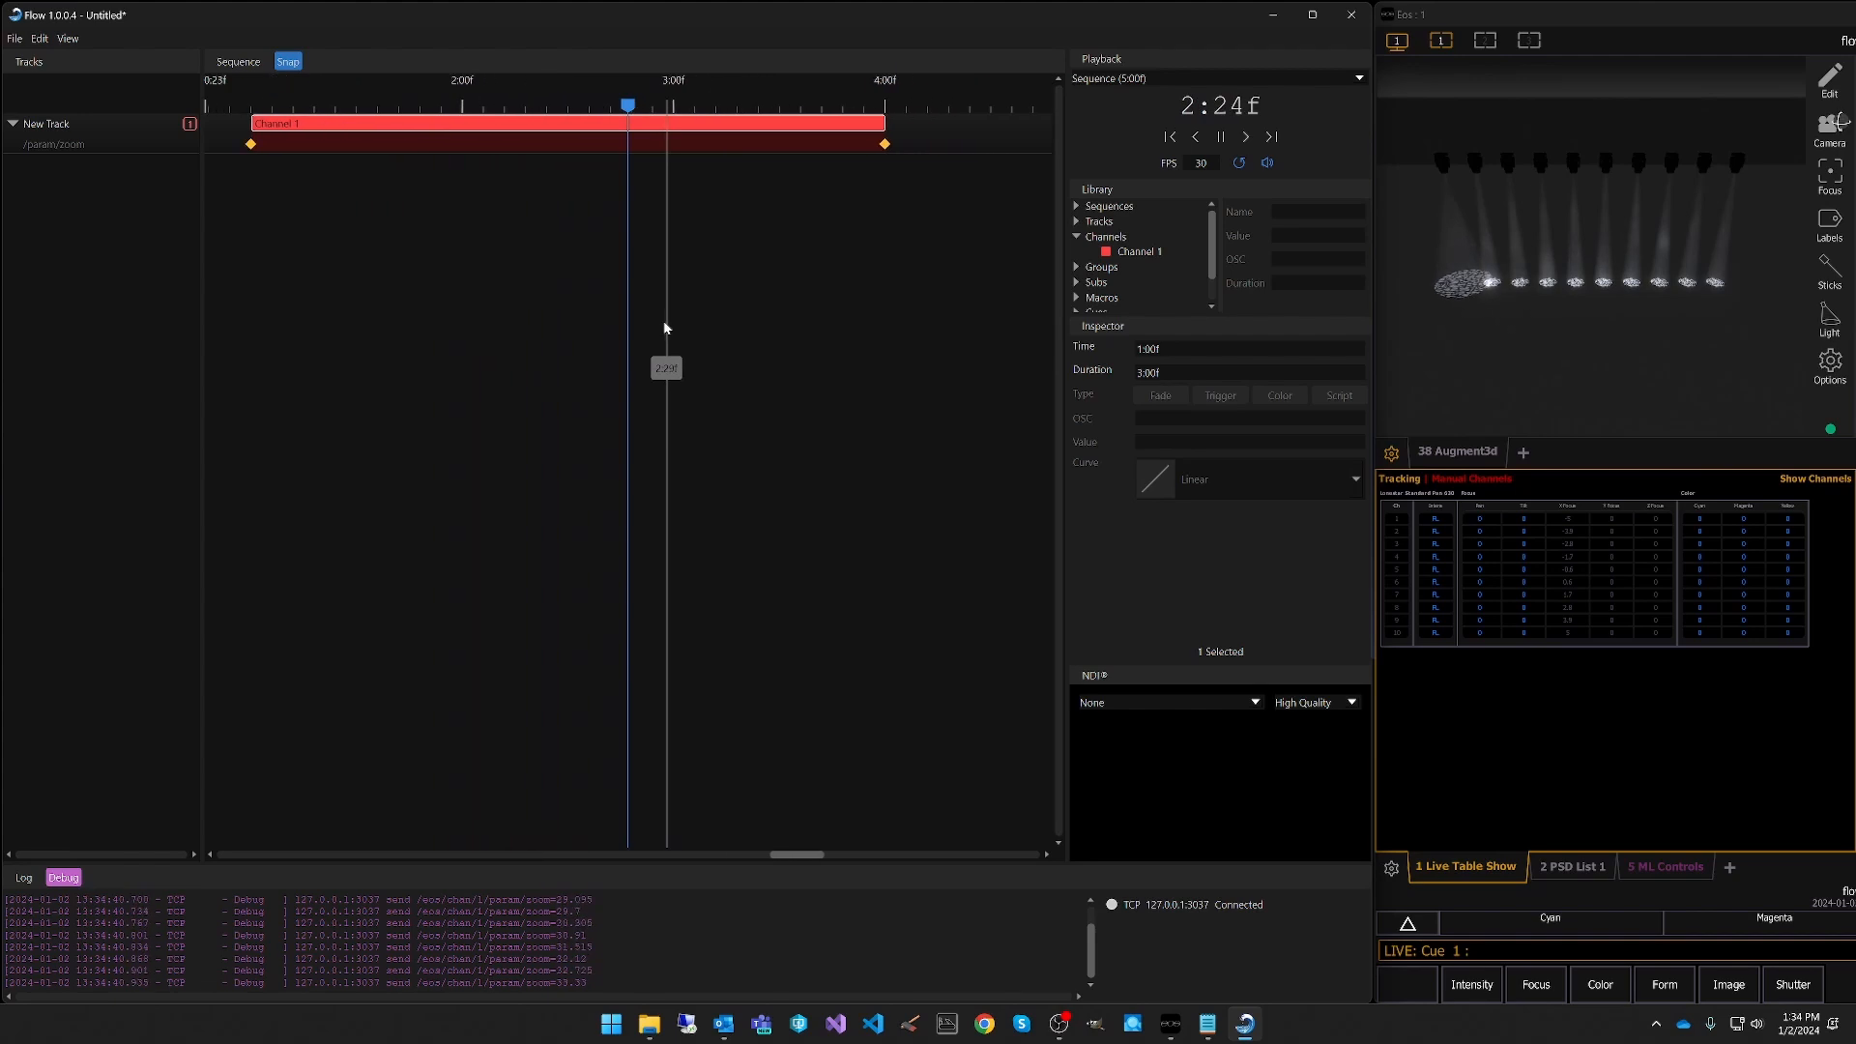
pyautogui.click(1215, 141)
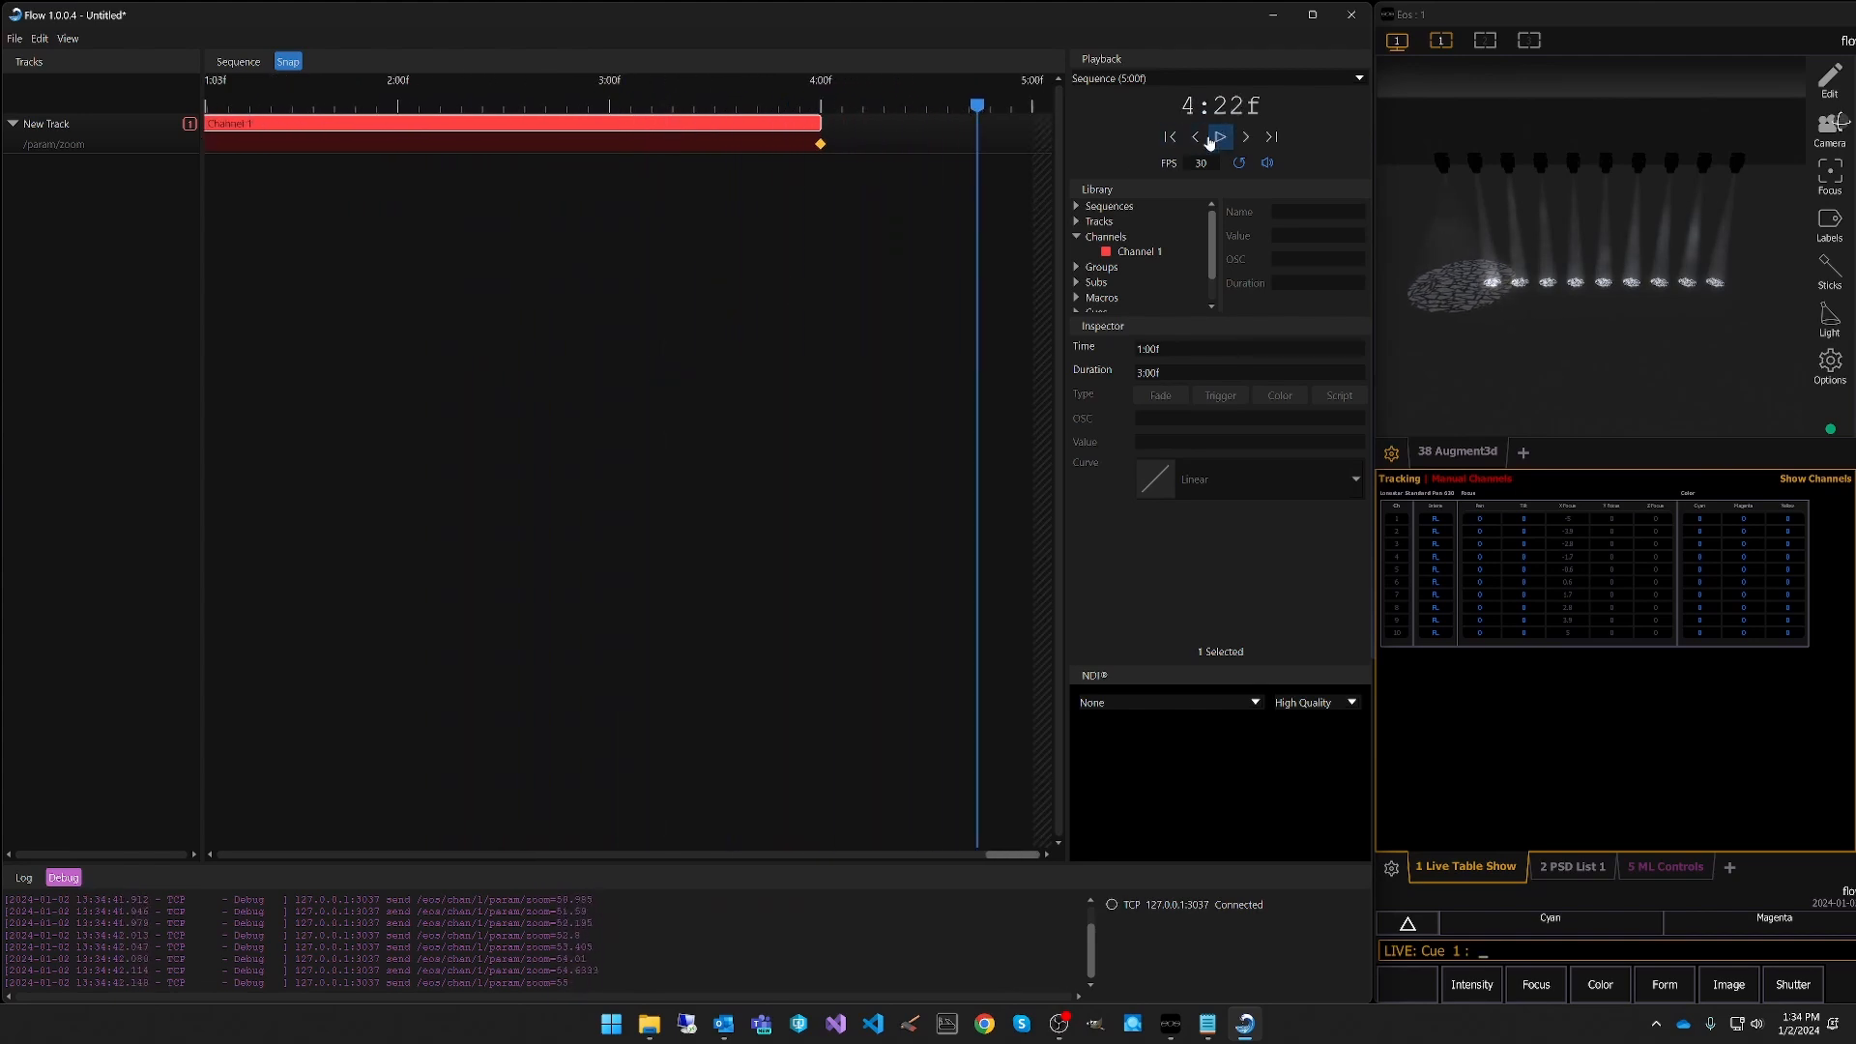
pyautogui.click(1170, 142)
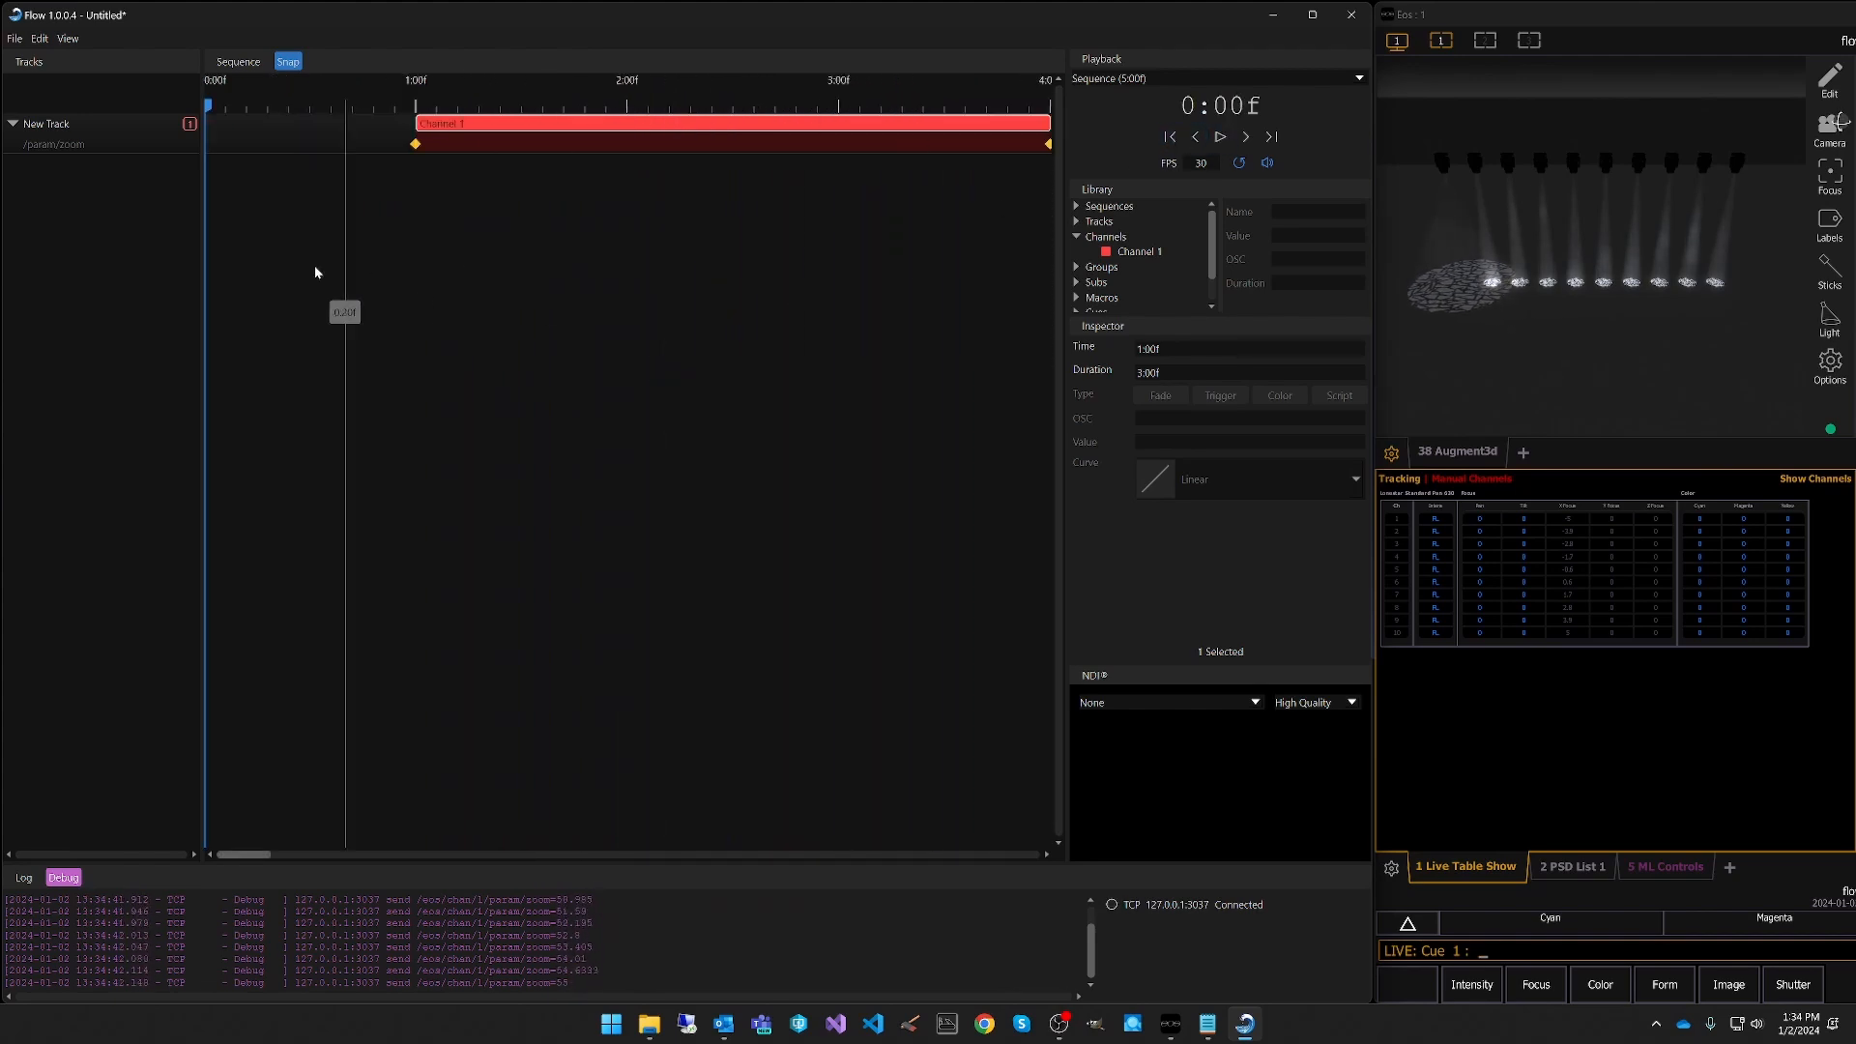
# Add Channel 2 to the library's channels and place it at 1:00f on a new track below the first.
pyautogui.rightClick(1119, 239)
pyautogui.click(1159, 247)
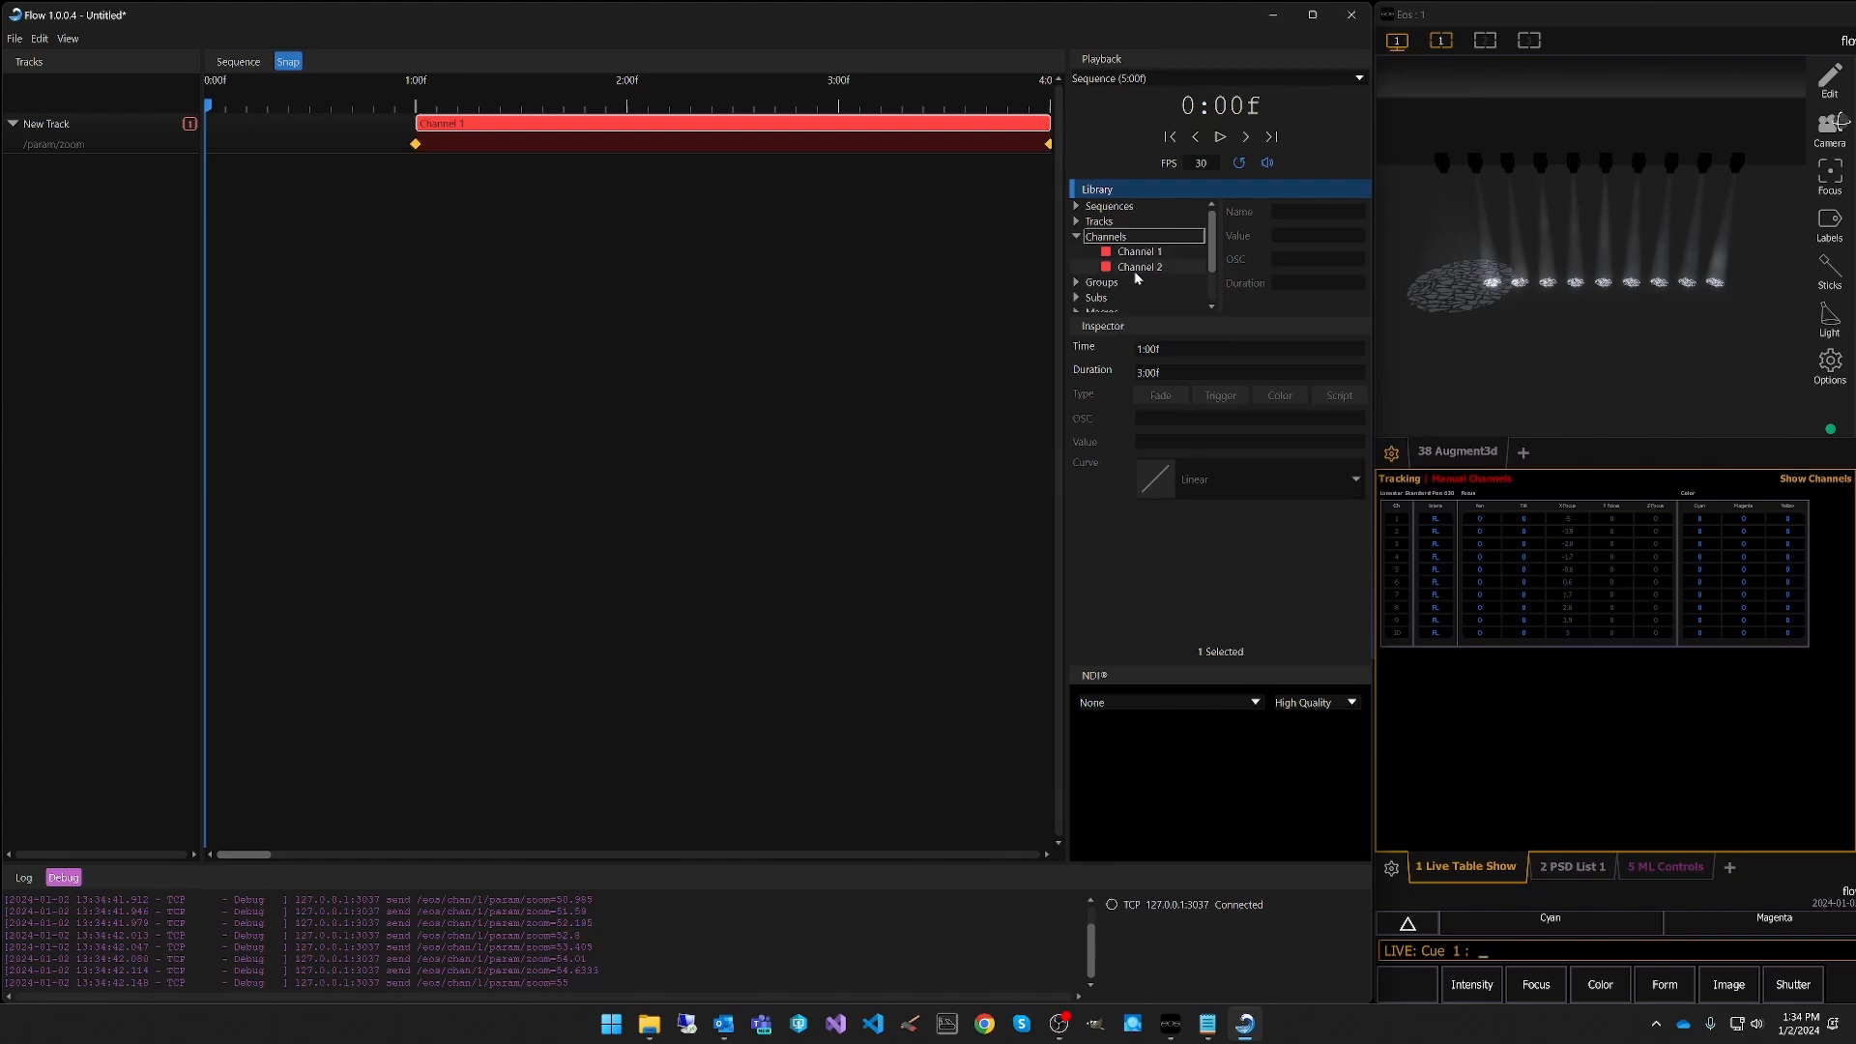
pyautogui.click(1181, 270)
pyautogui.moveTo(1142, 274); pyautogui.dragTo(418, 277)
# Expand the Channel 2 track, delete its colour layer, and rename the intensity layer to /param/zoom.
pyautogui.click(12, 165)
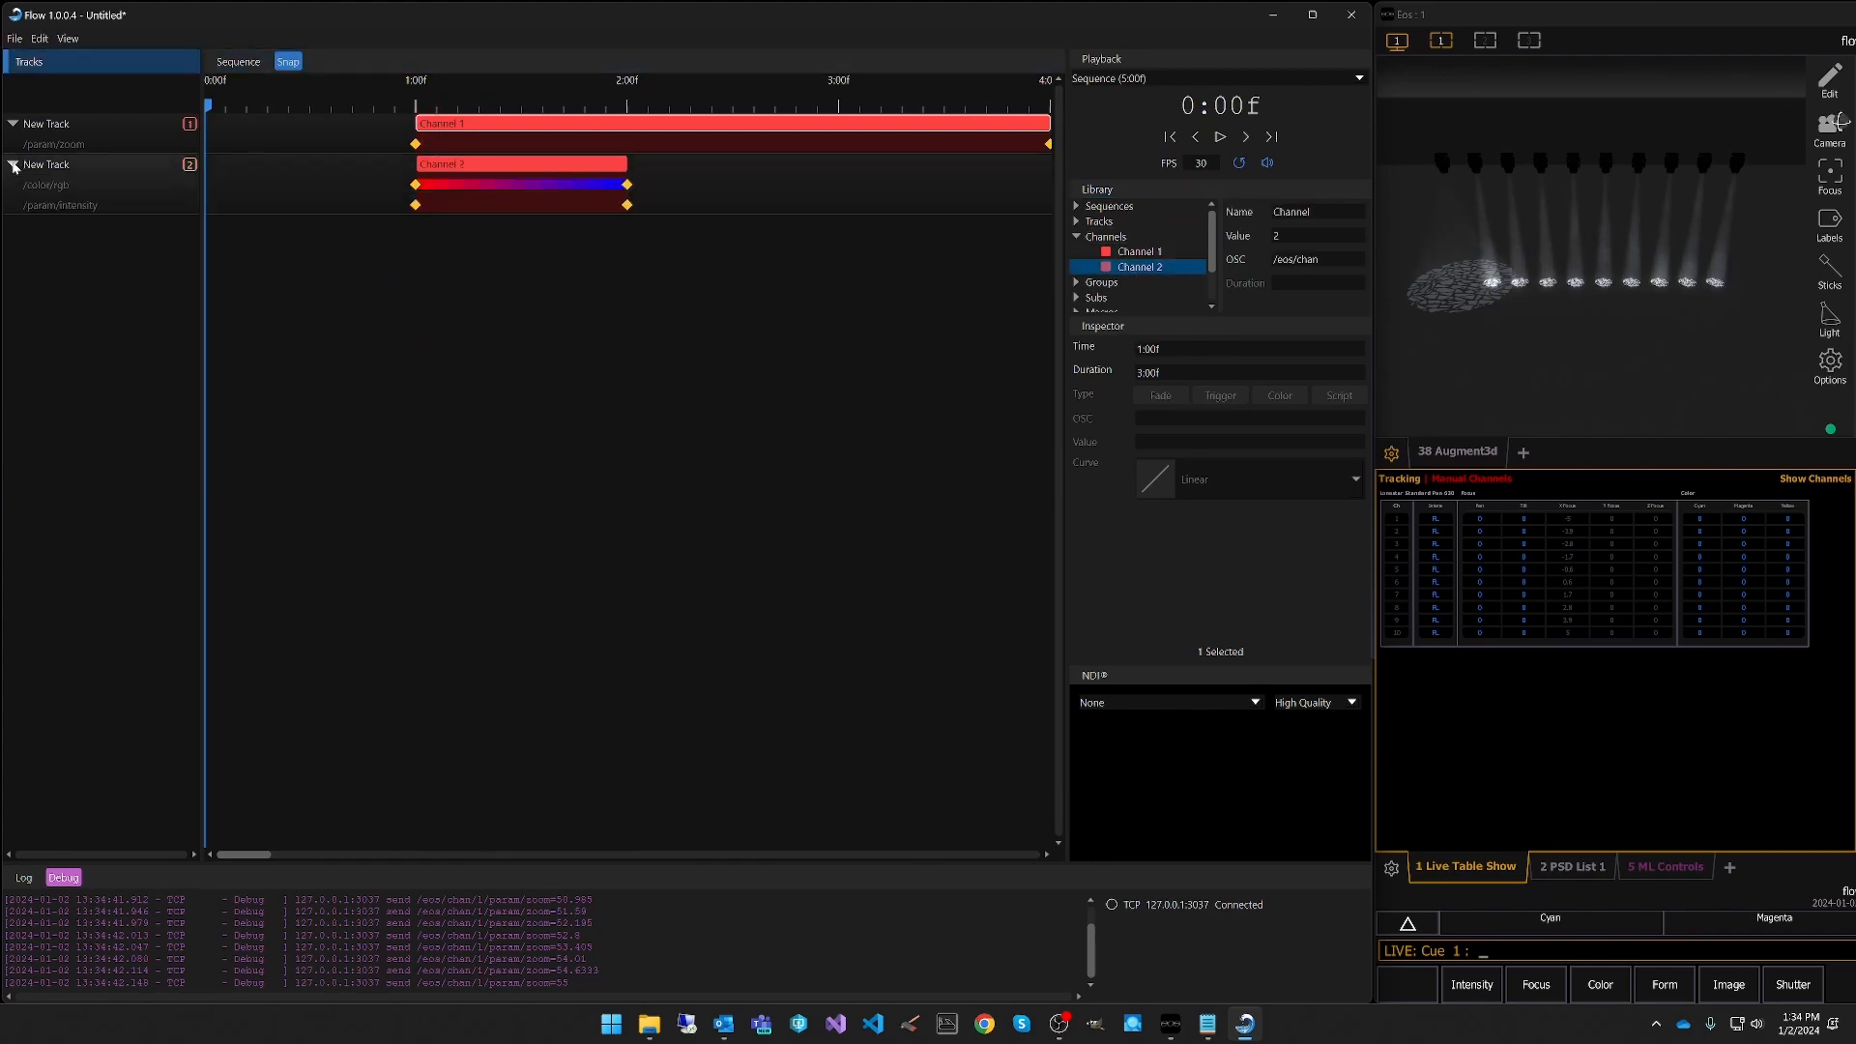
pyautogui.rightClick(57, 186)
pyautogui.click(75, 196)
pyautogui.doubleClick(73, 186)
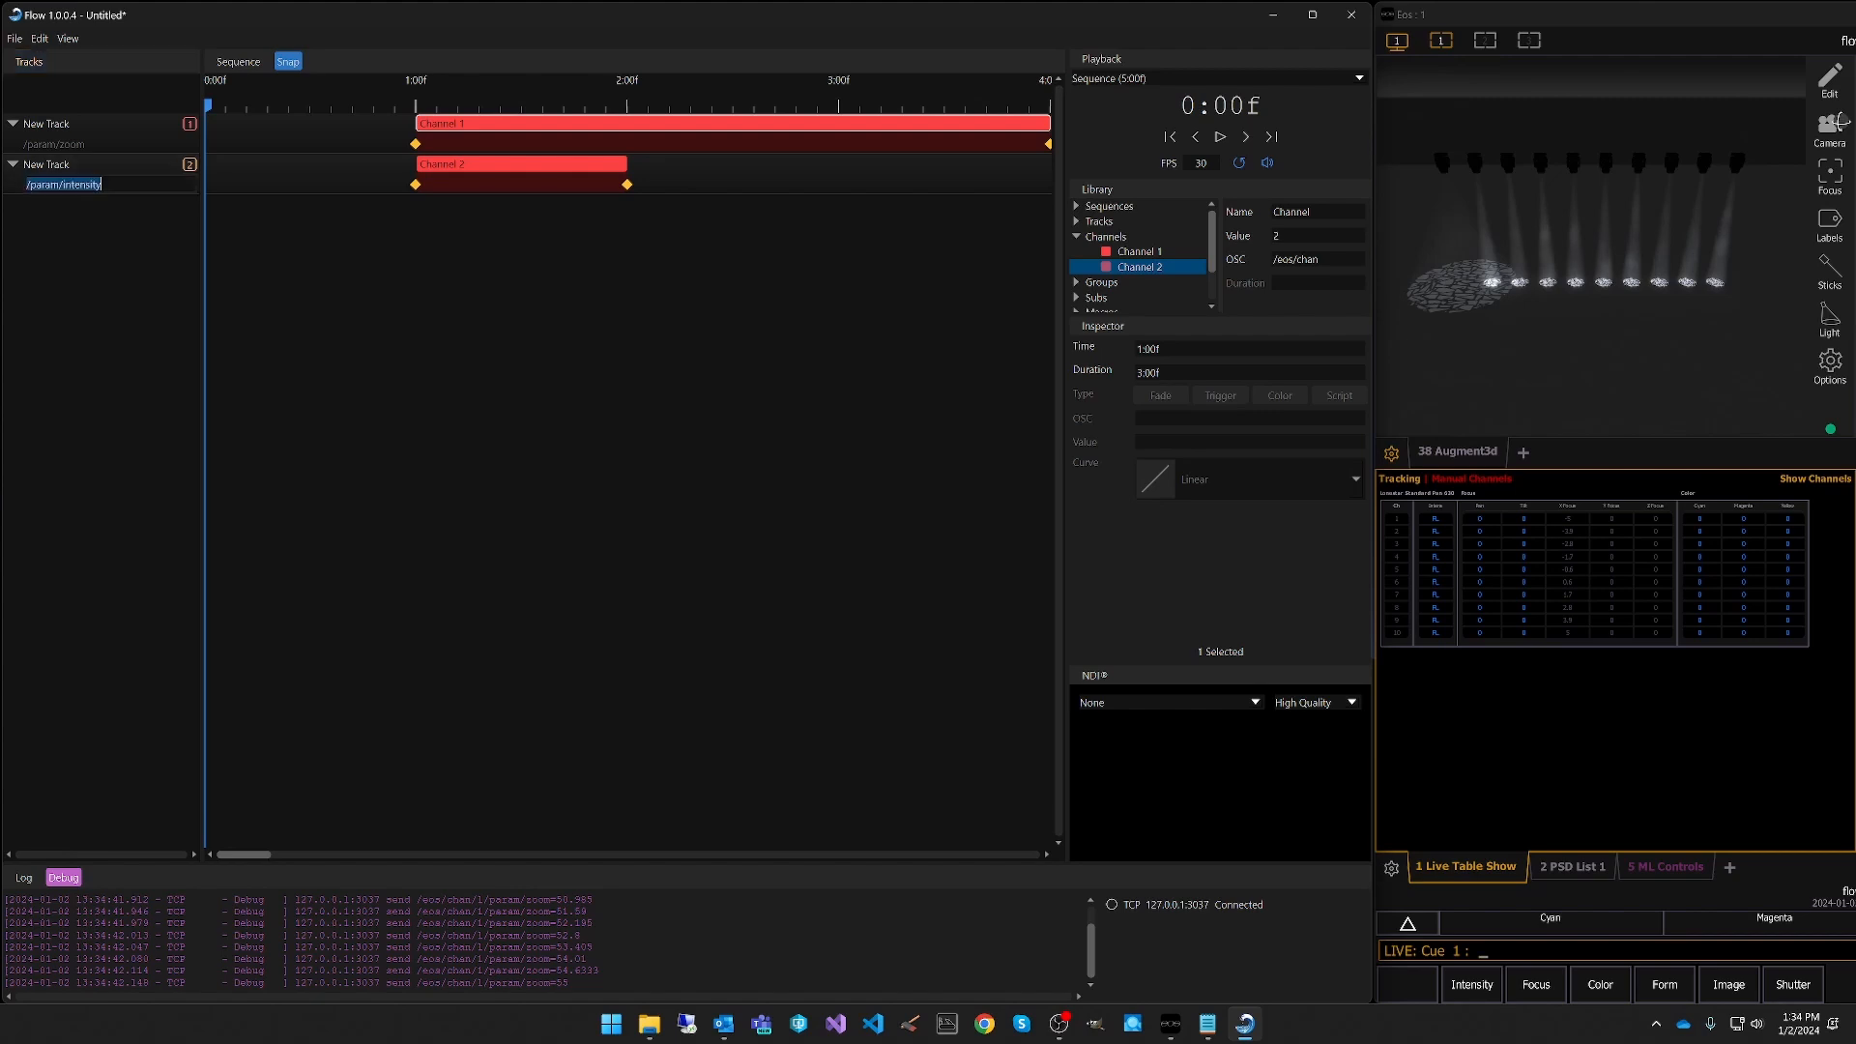
pyautogui.click(104, 184)
pyautogui.press('Return')
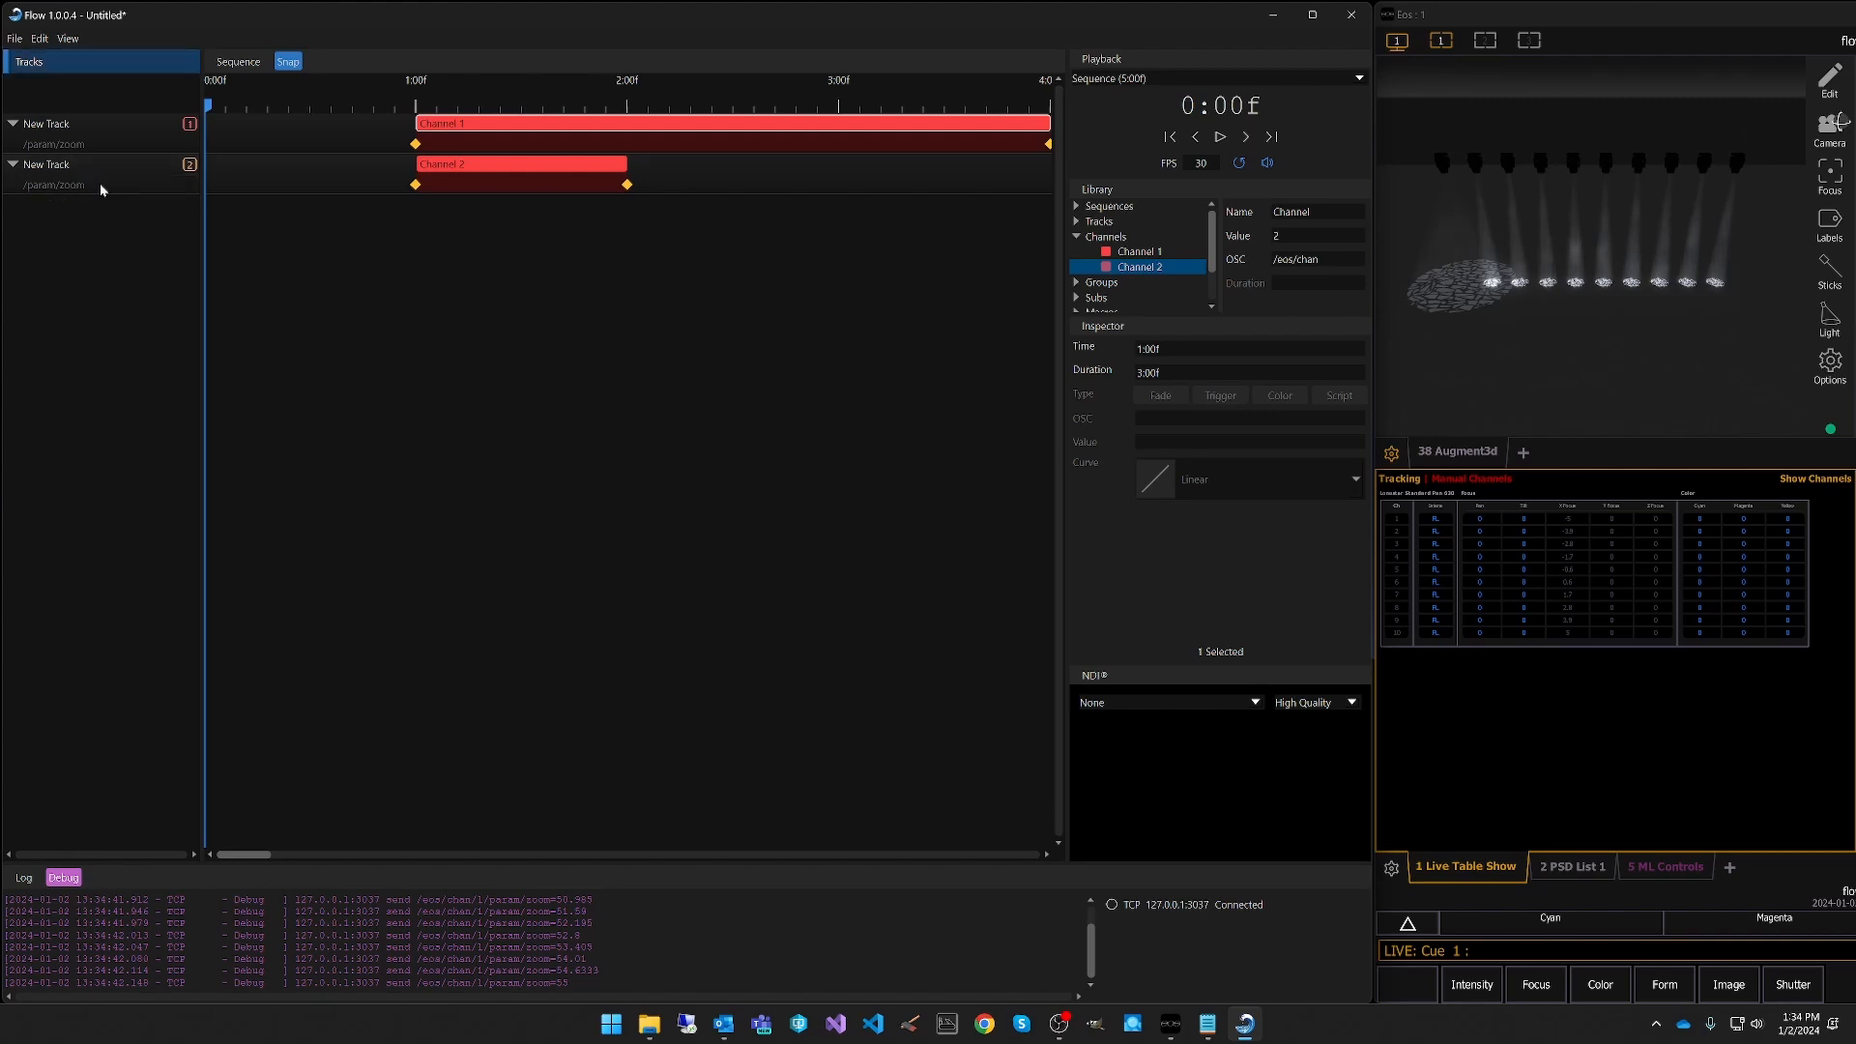
# Set the value of Channel 2's last zoom keyframe to 55 and play the sequence to preview both channels.
pyautogui.click(416, 183)
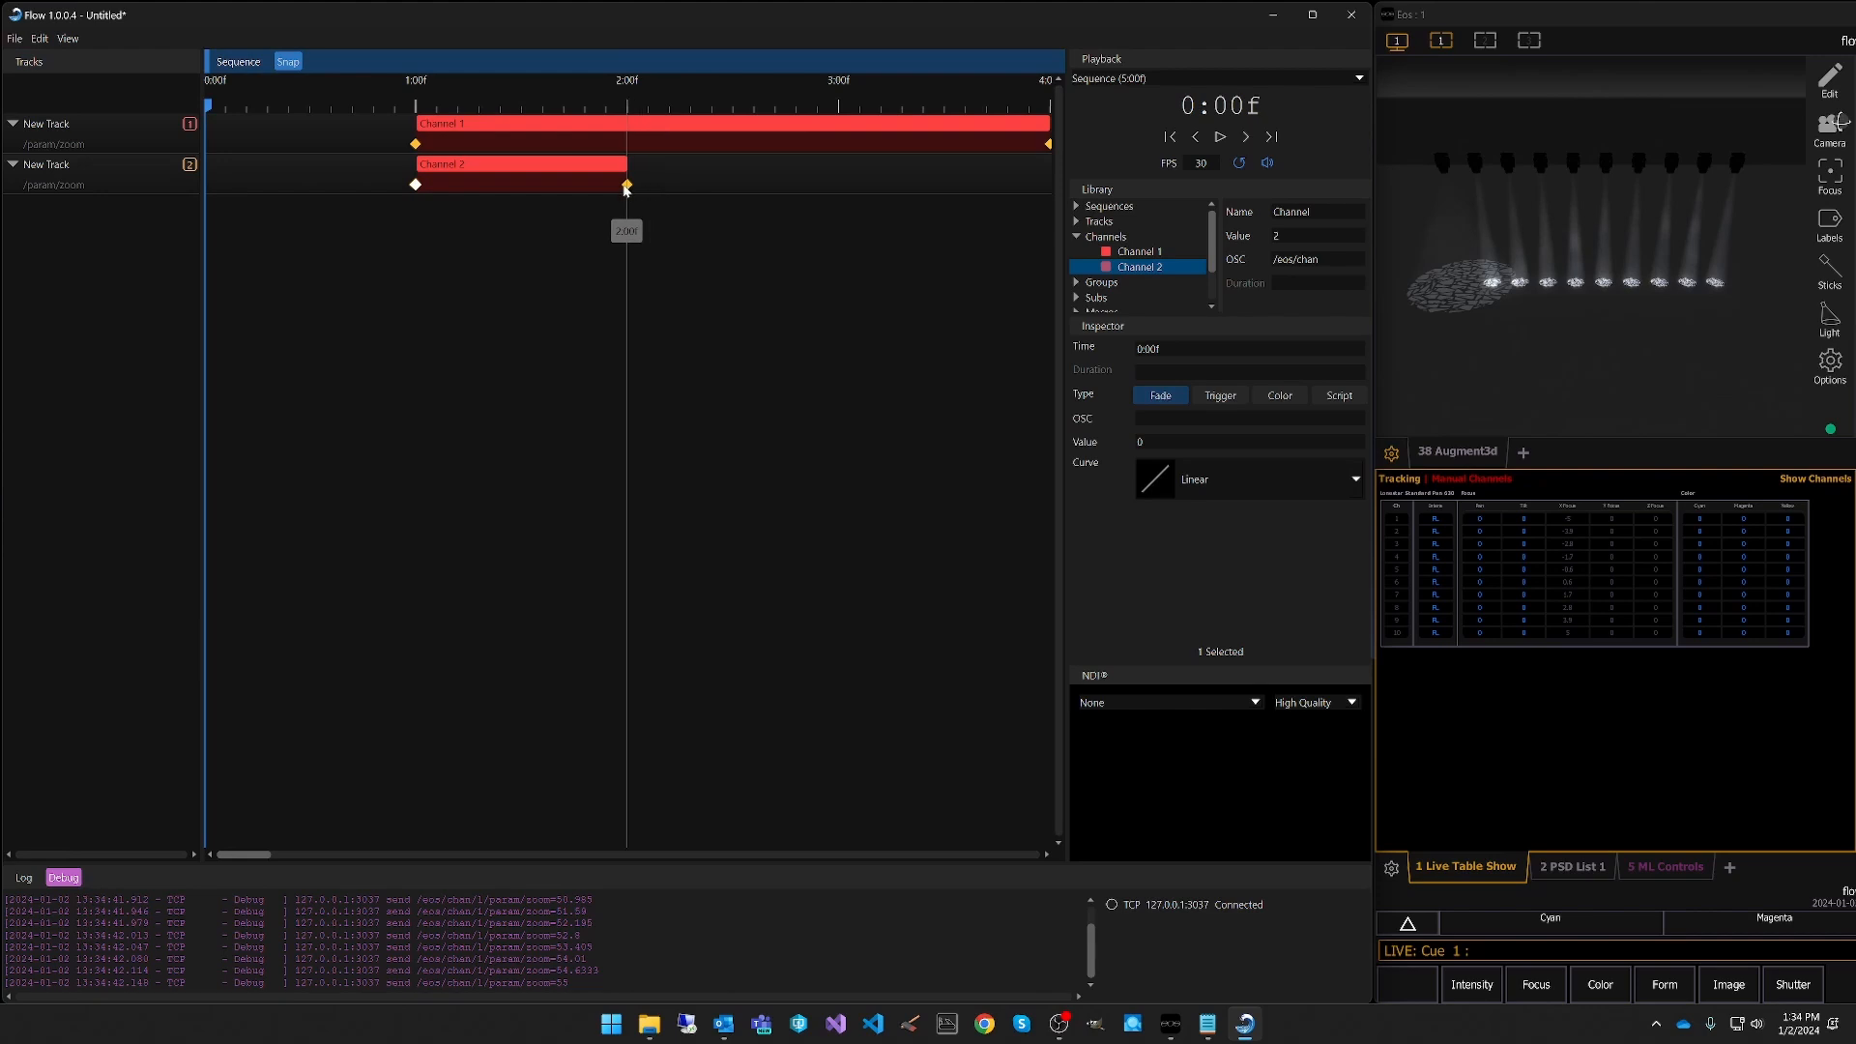
pyautogui.click(626, 184)
pyautogui.click(1315, 442)
pyautogui.write('100')
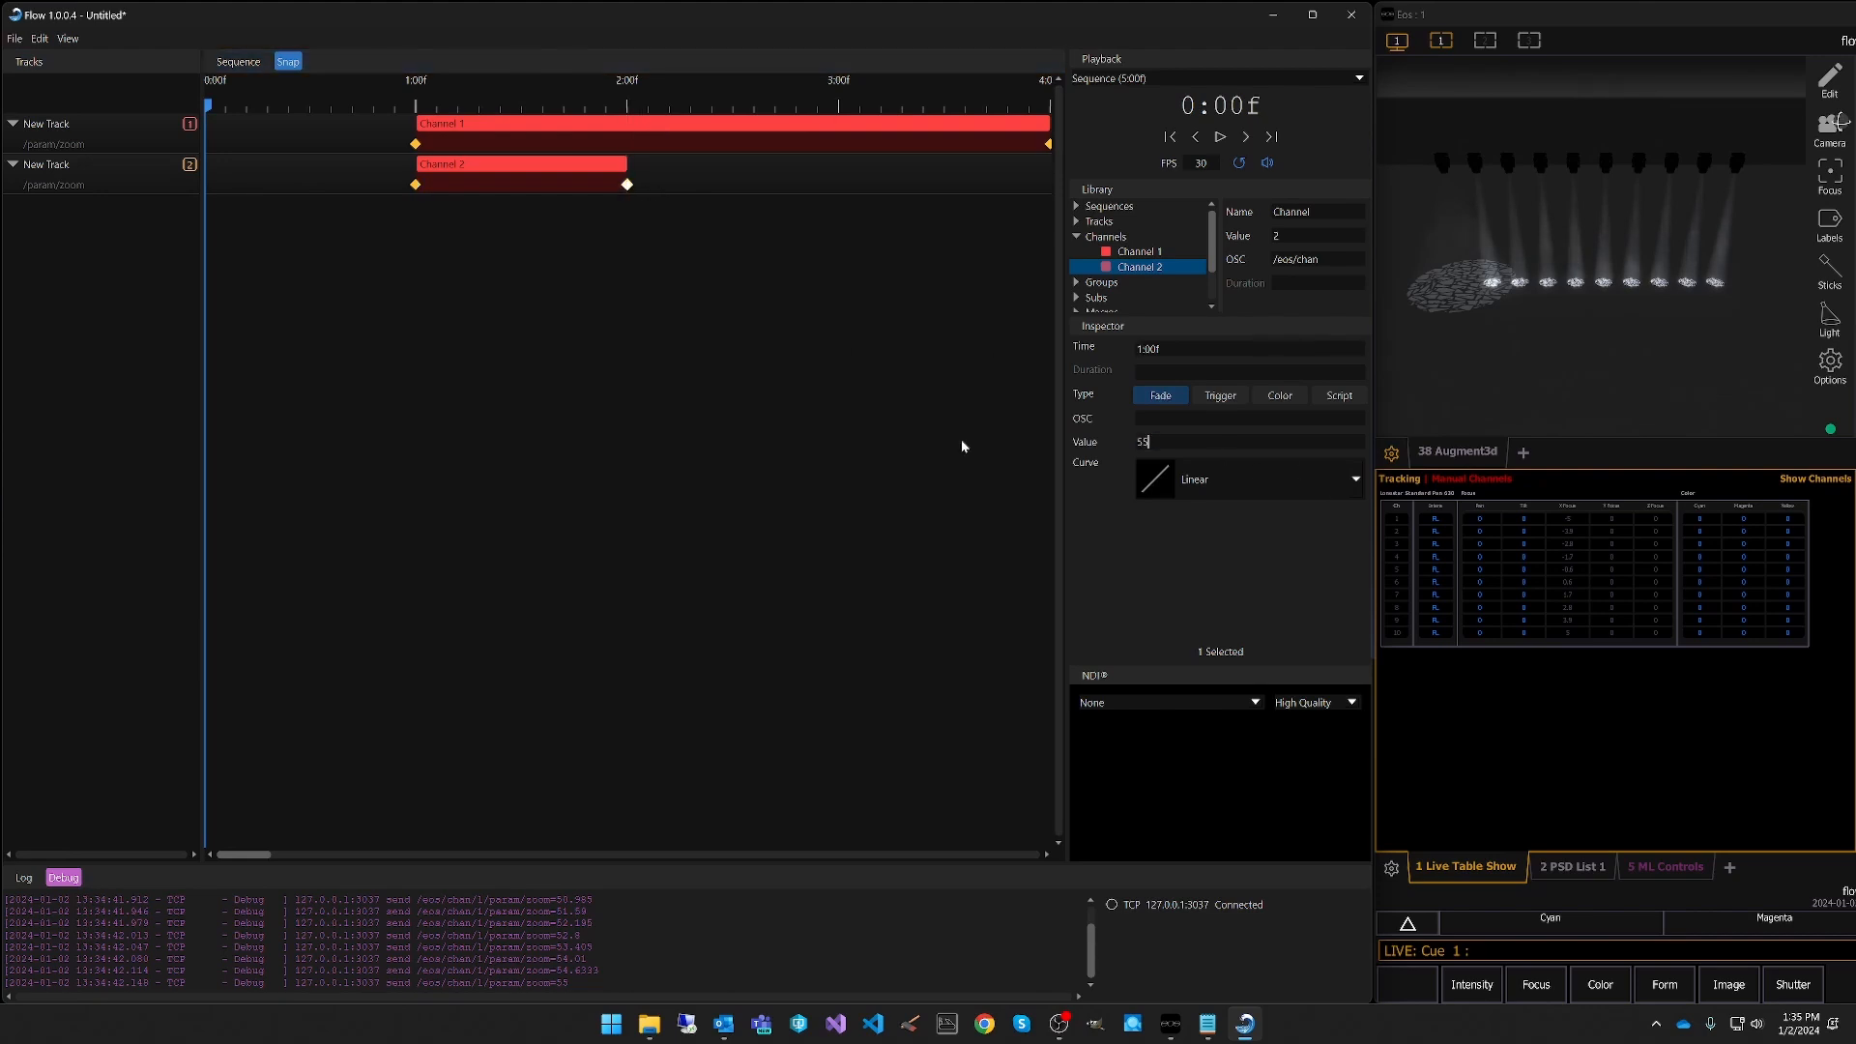
pyautogui.click(547, 415)
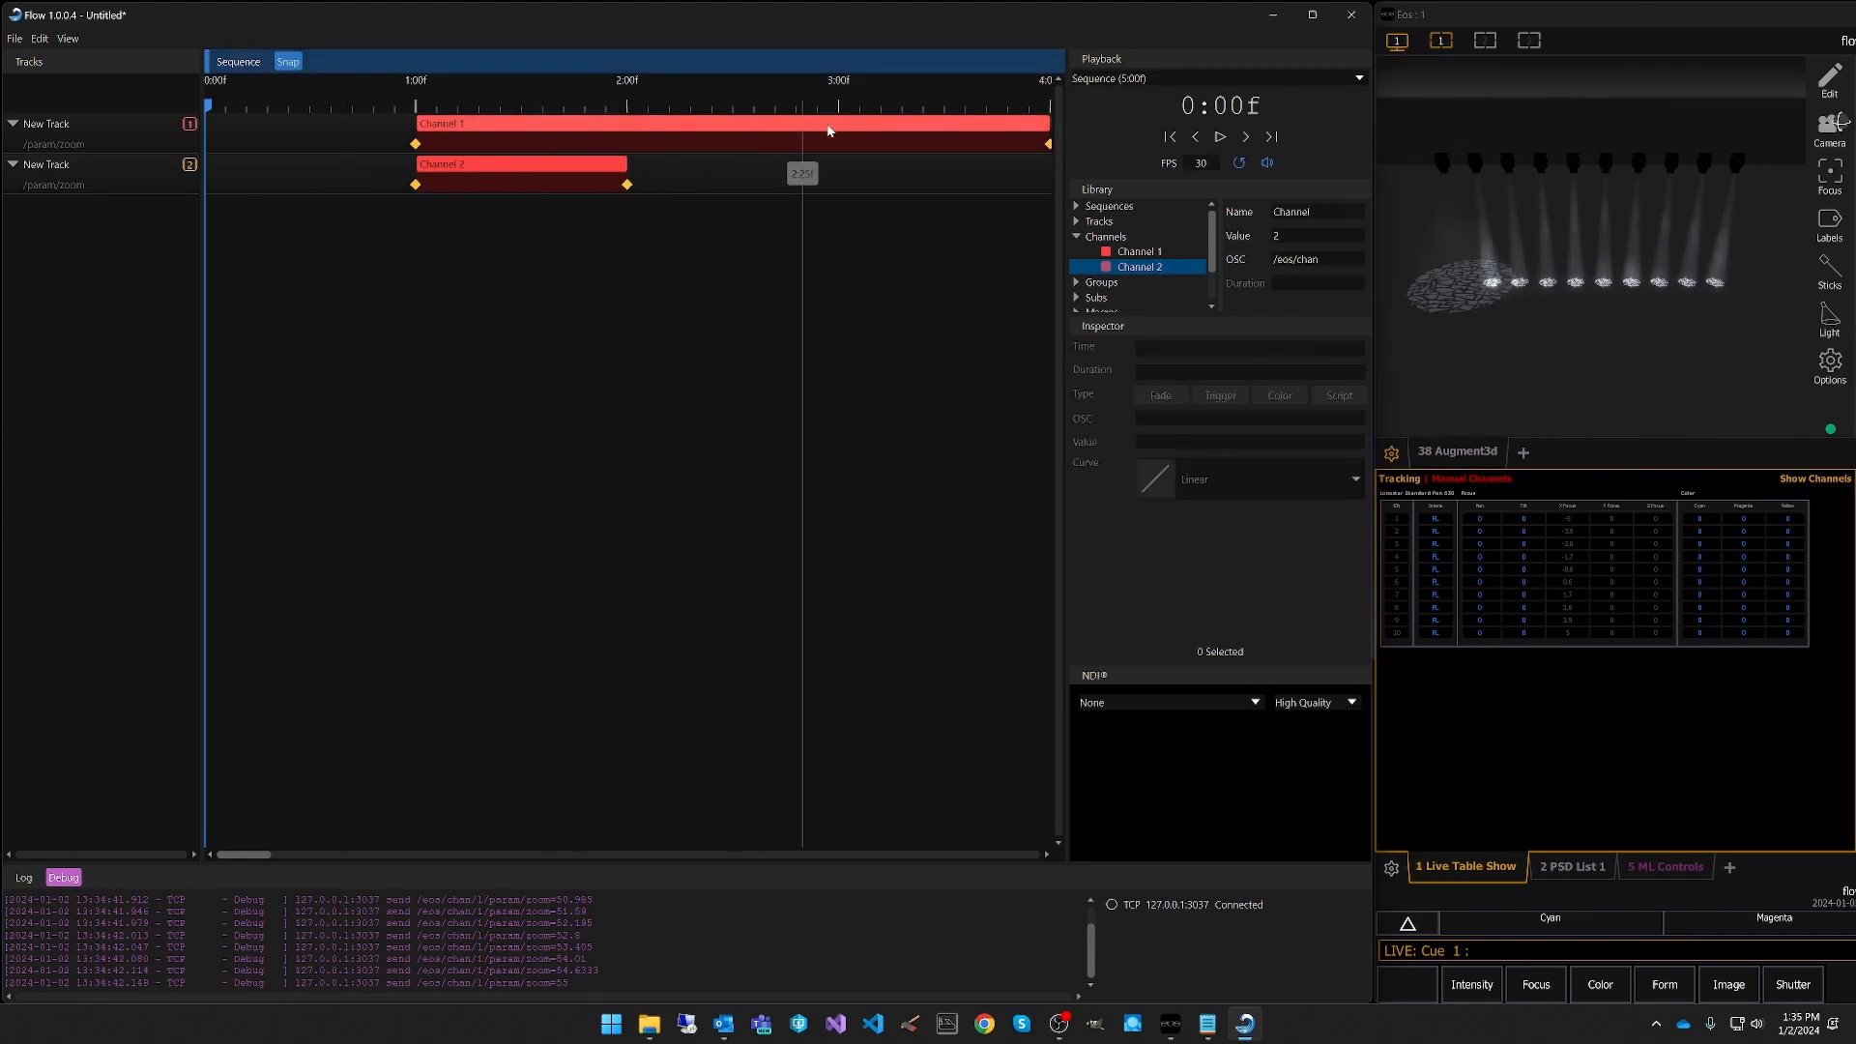
pyautogui.click(1219, 136)
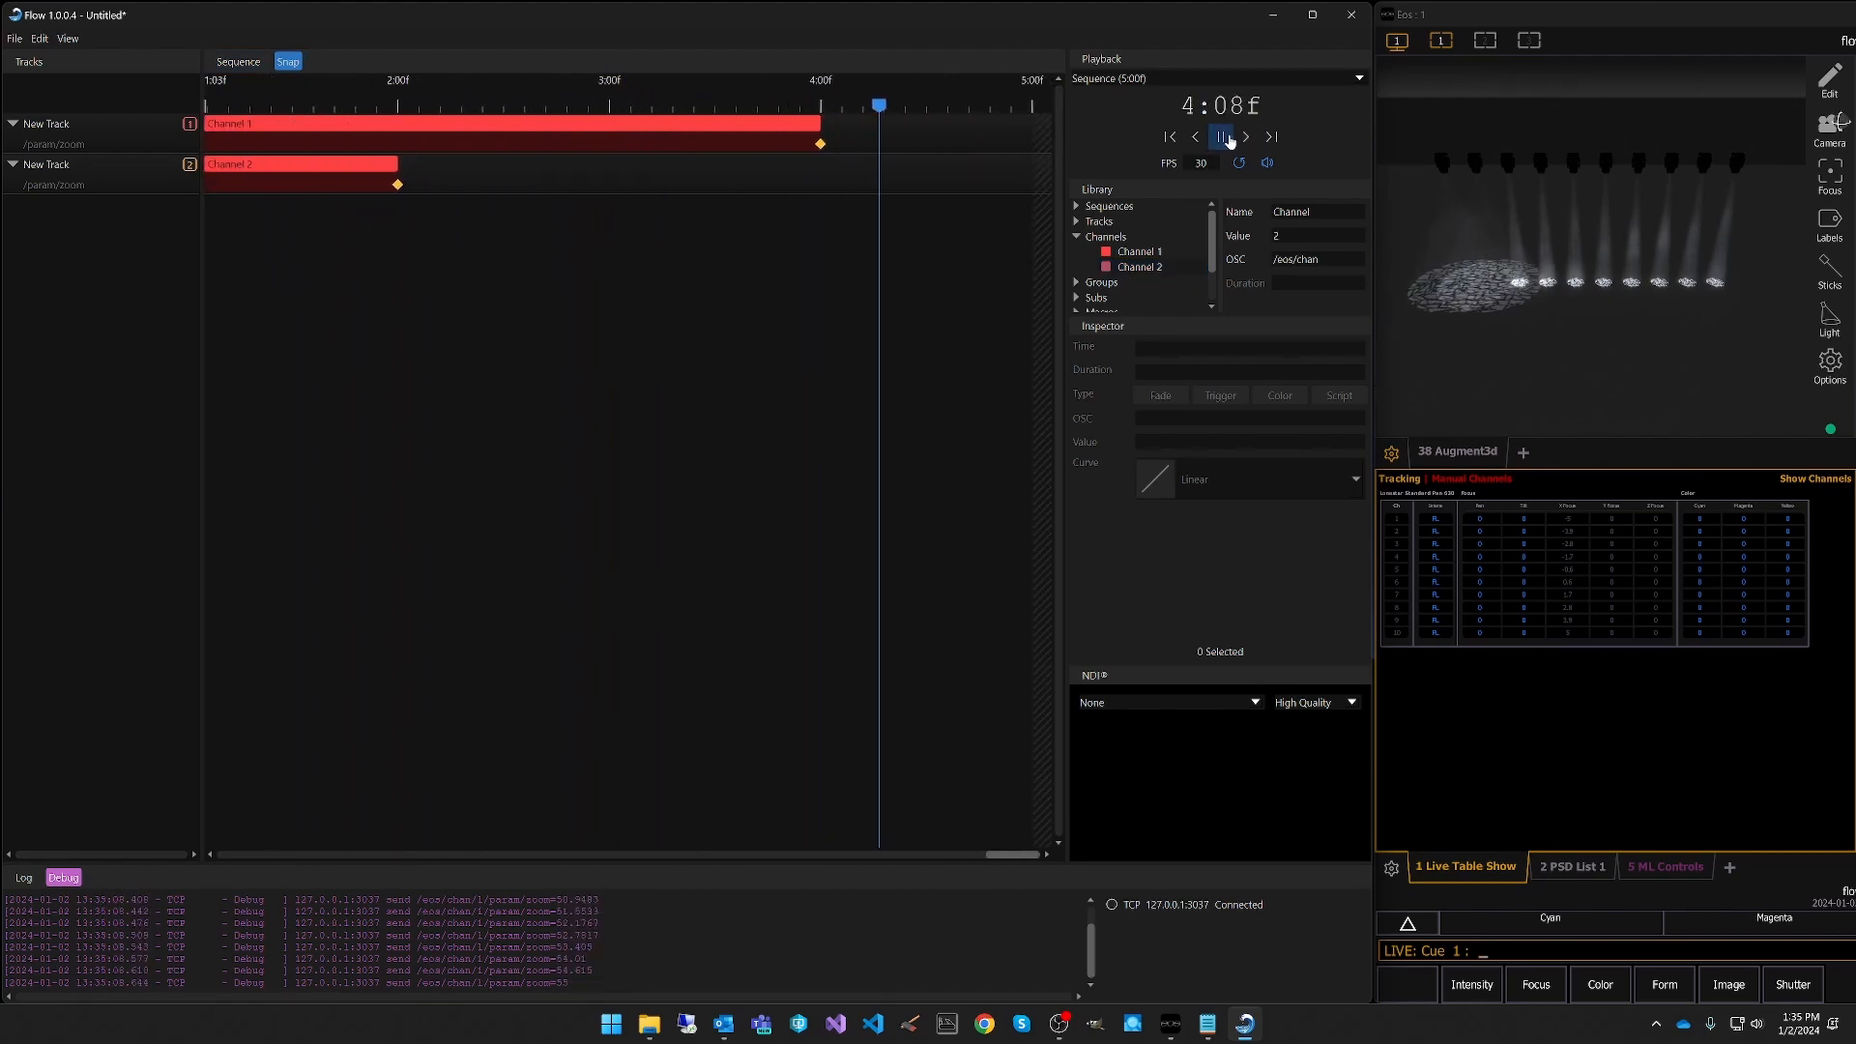
# Extend the end of the Channel 2 clip to 4:00f, for a duration of 3:00f.
pyautogui.click(539, 173)
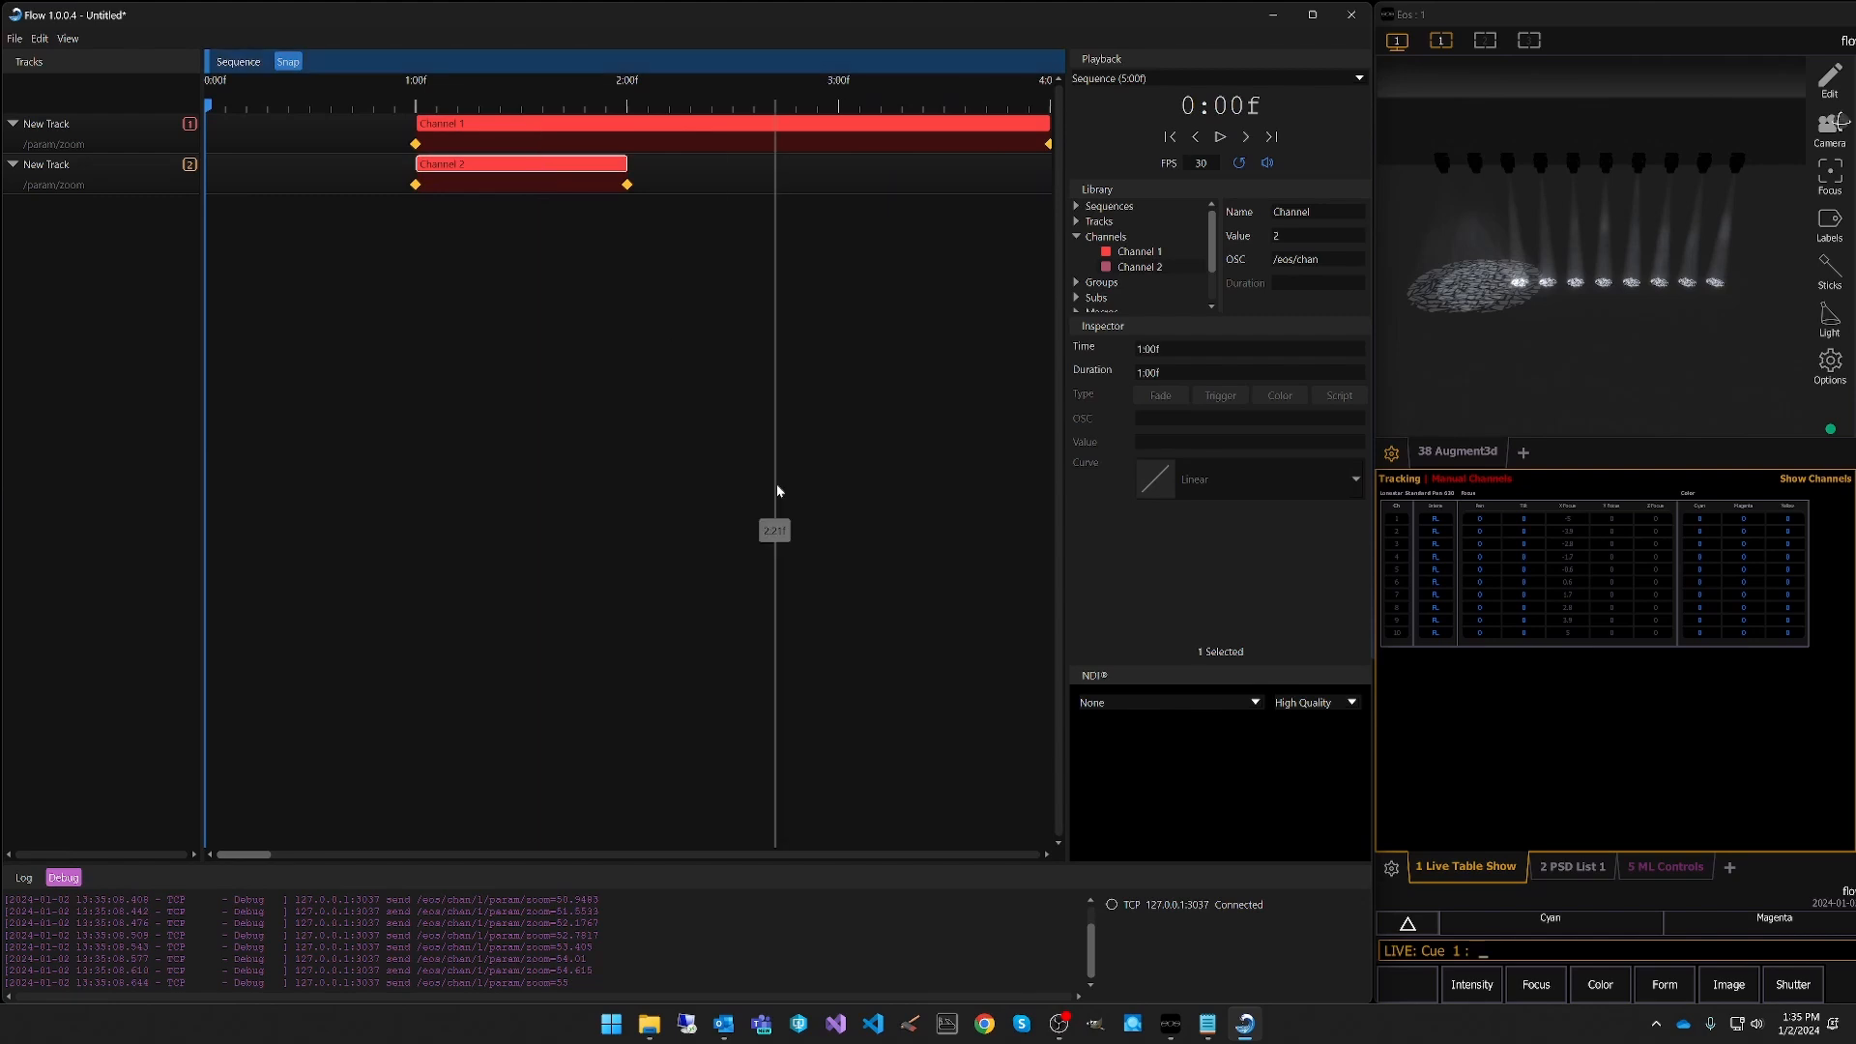
pyautogui.moveTo(258, 846); pyautogui.dragTo(493, 851)
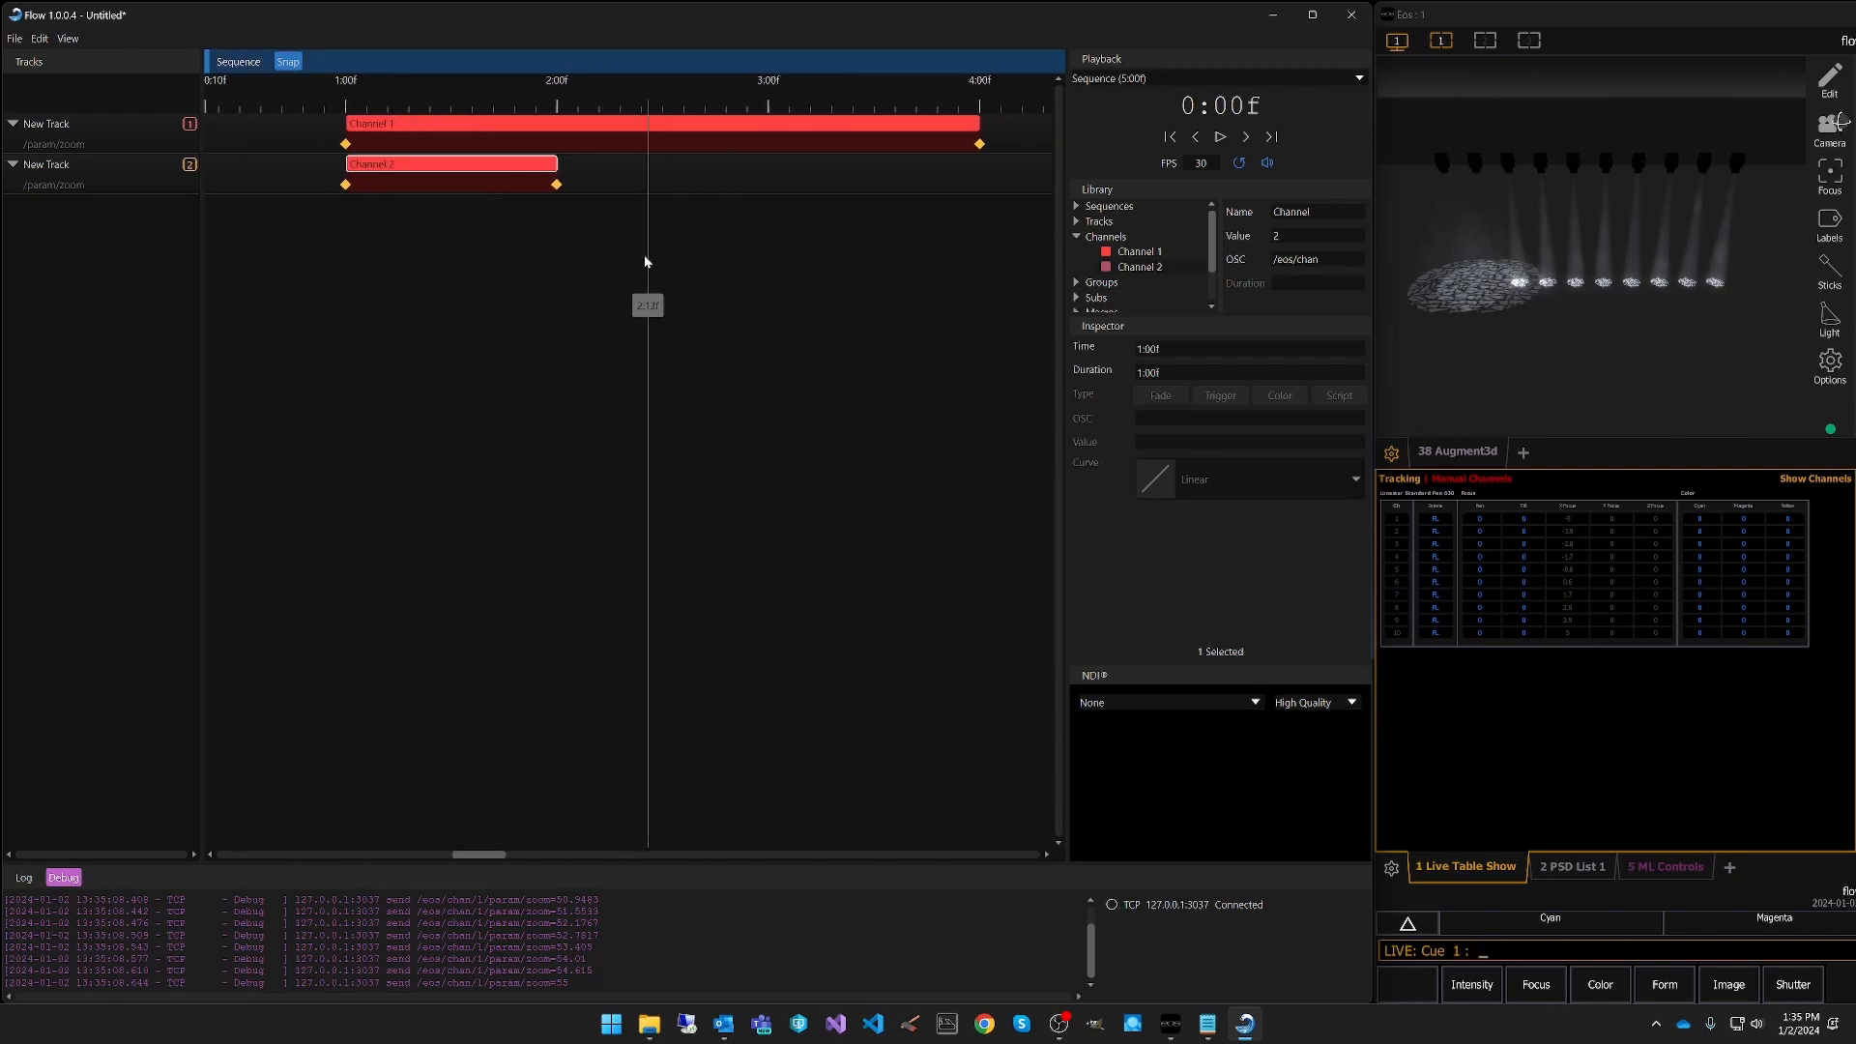
pyautogui.moveTo(570, 167); pyautogui.dragTo(976, 184)
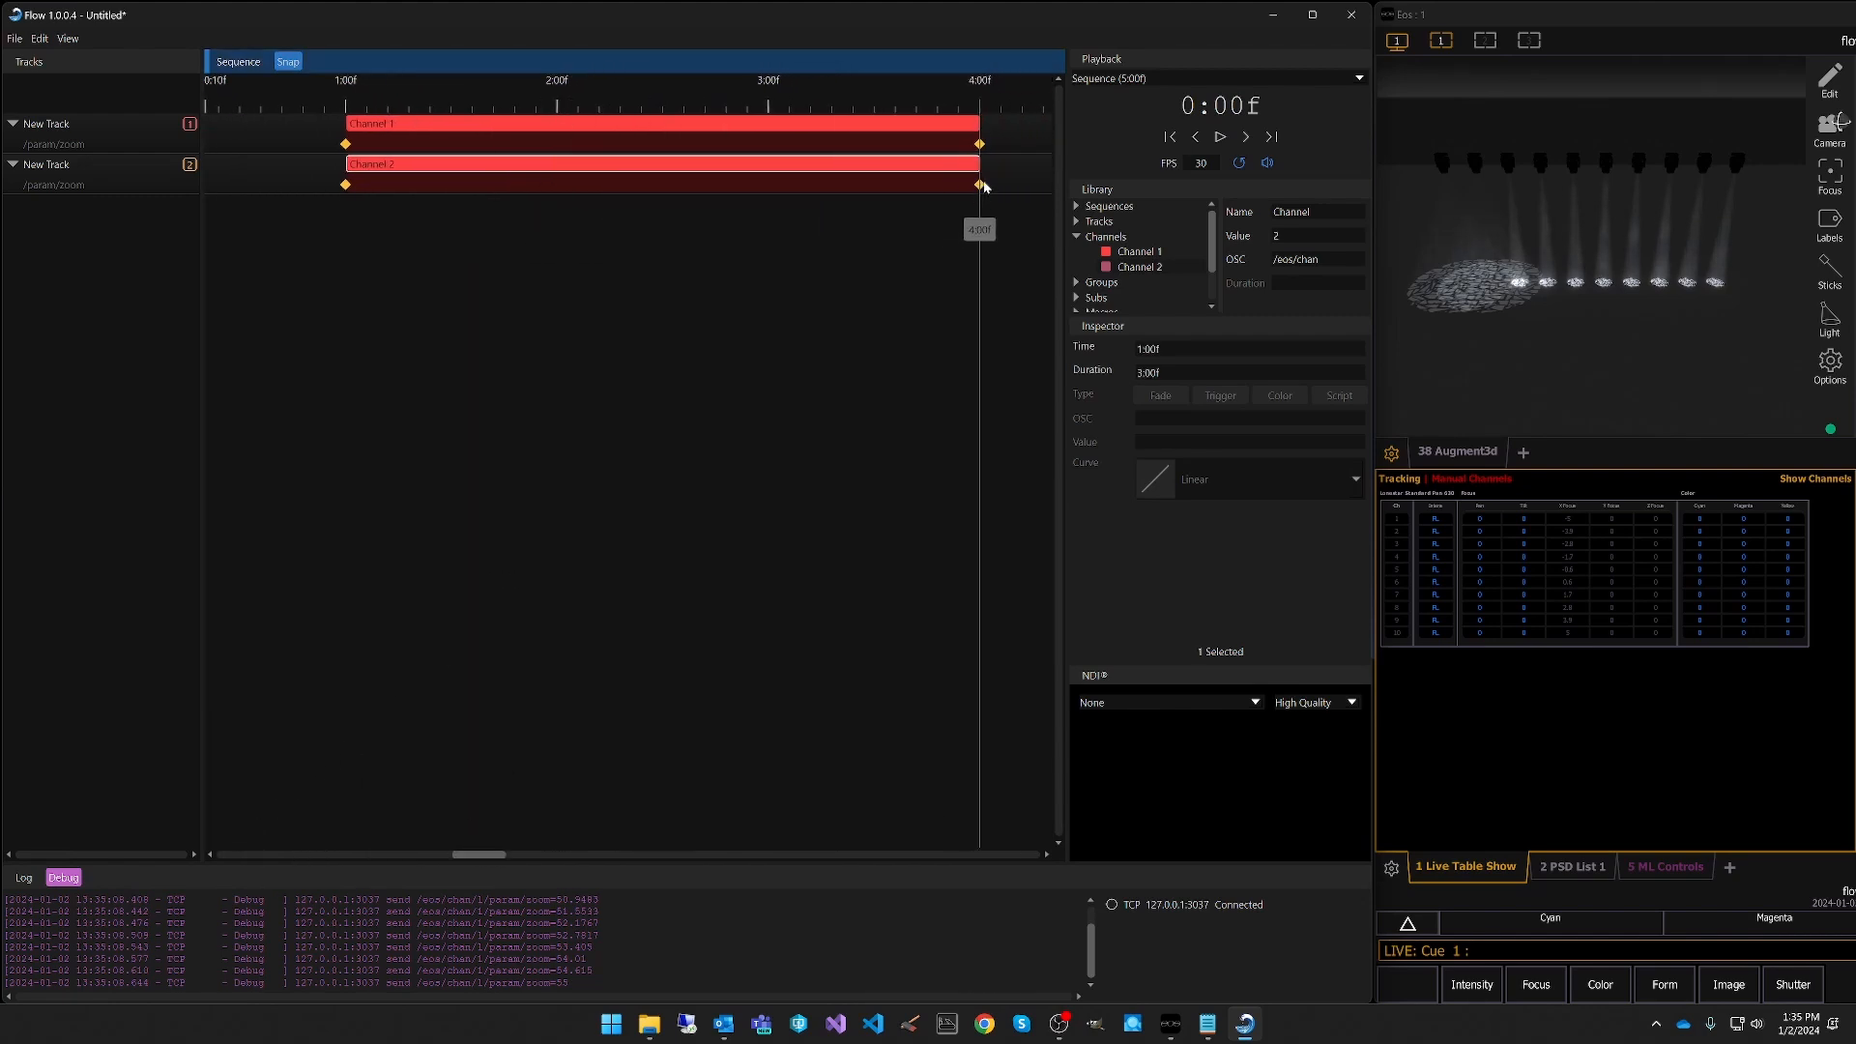
# Set the curve of Channel 2's last zoom keyframe to Ease In/Out and play the sequence from the start.
pyautogui.click(981, 185)
pyautogui.click(1212, 485)
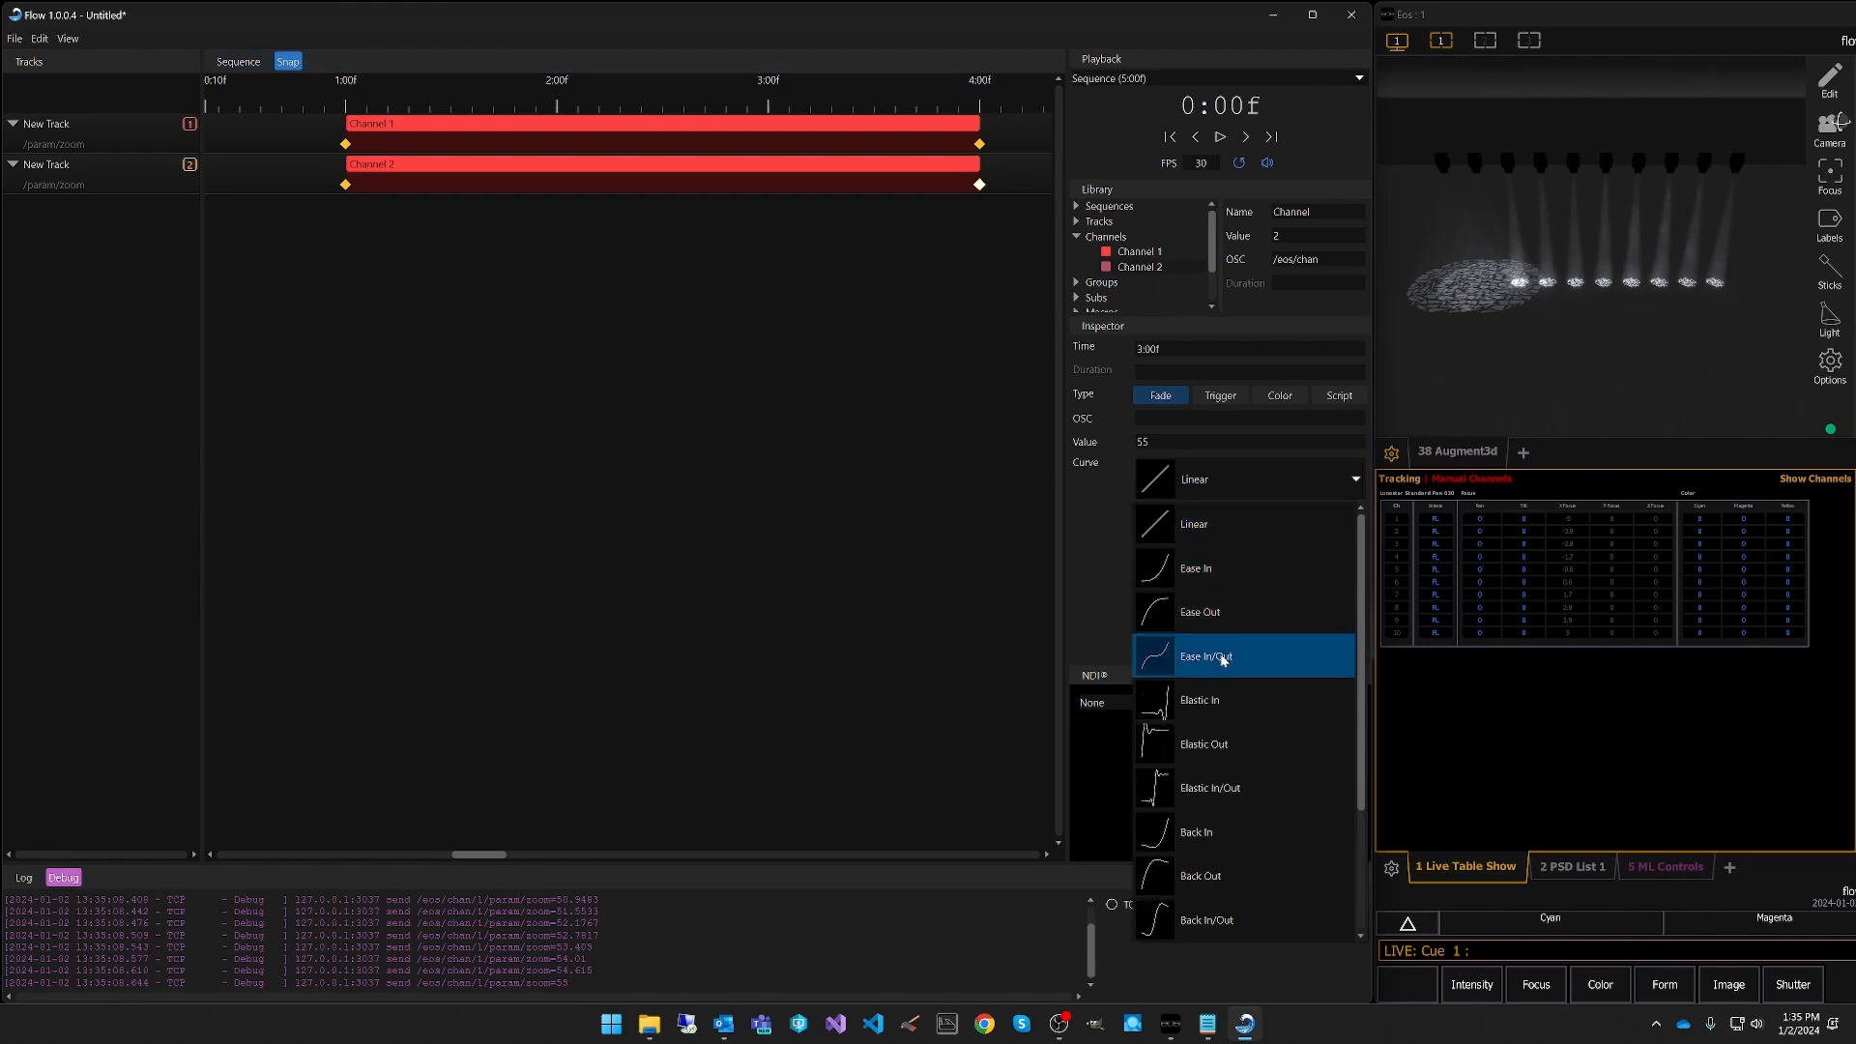
pyautogui.scroll(-2, 1221, 655)
pyautogui.scroll(2, 1218, 642)
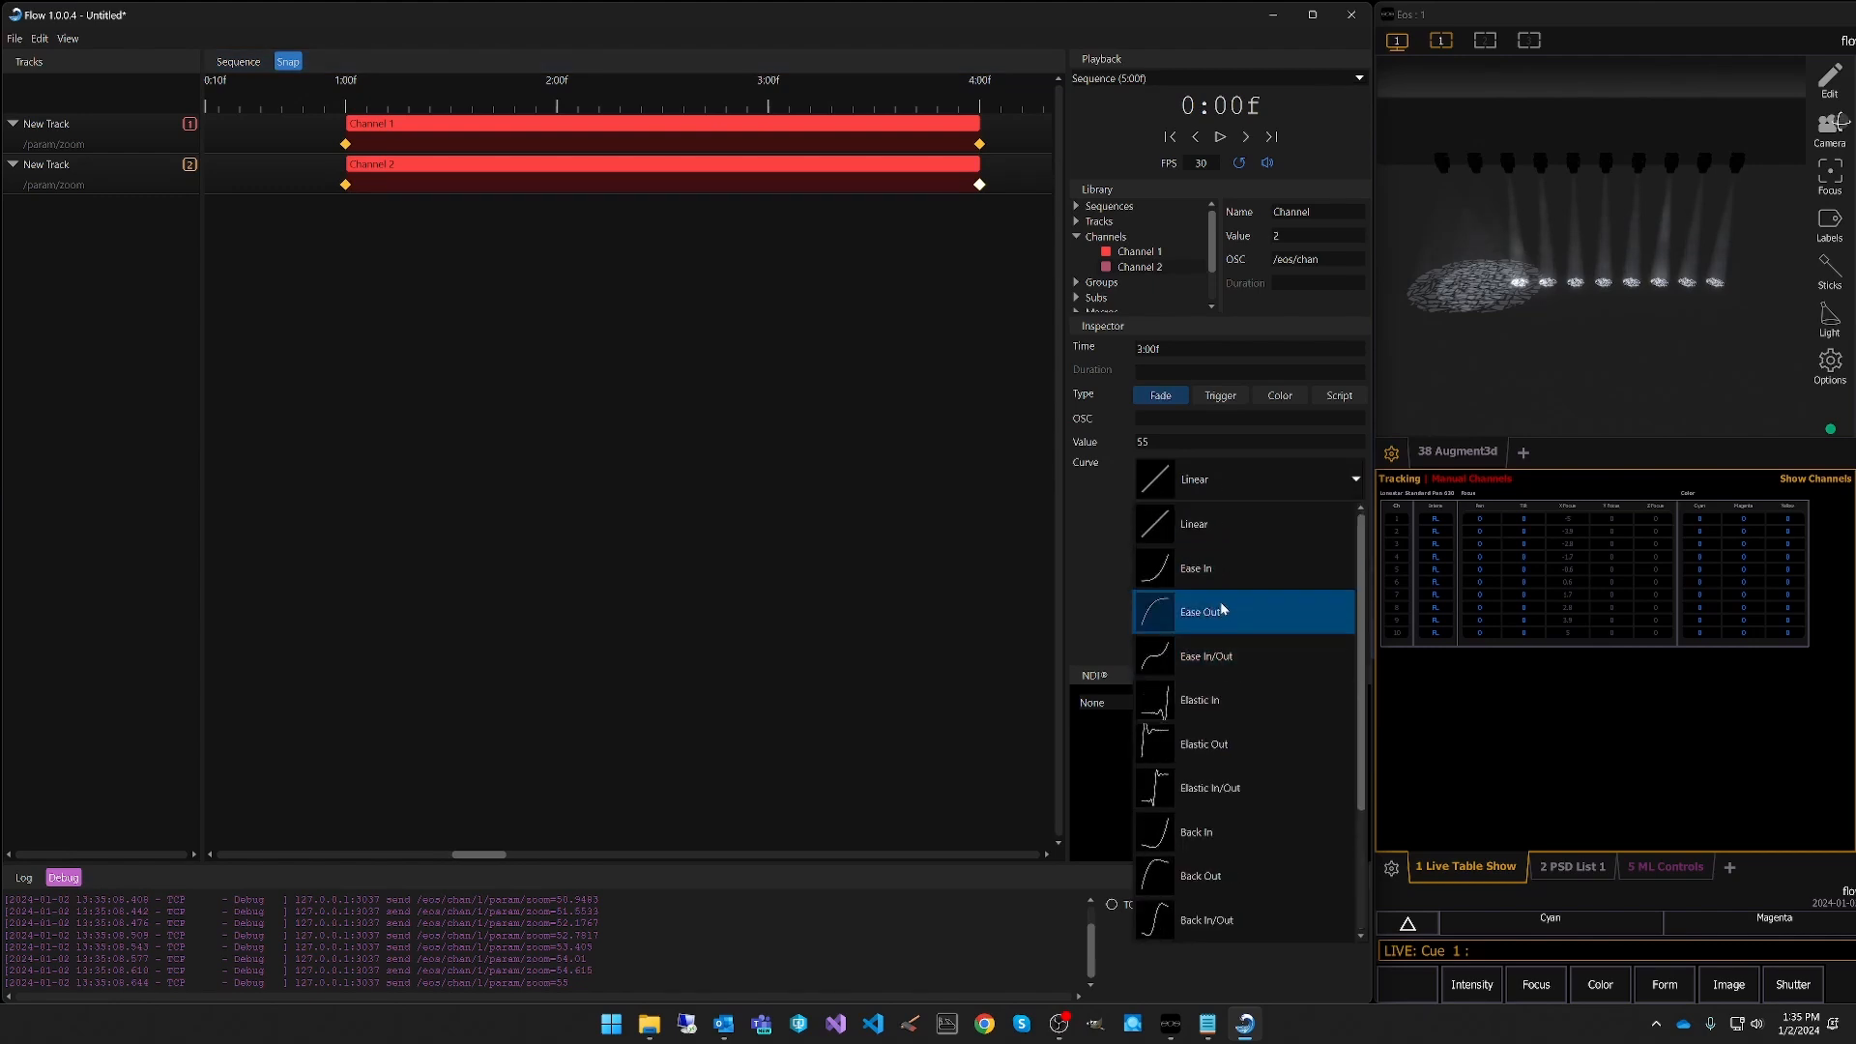
pyautogui.click(1202, 664)
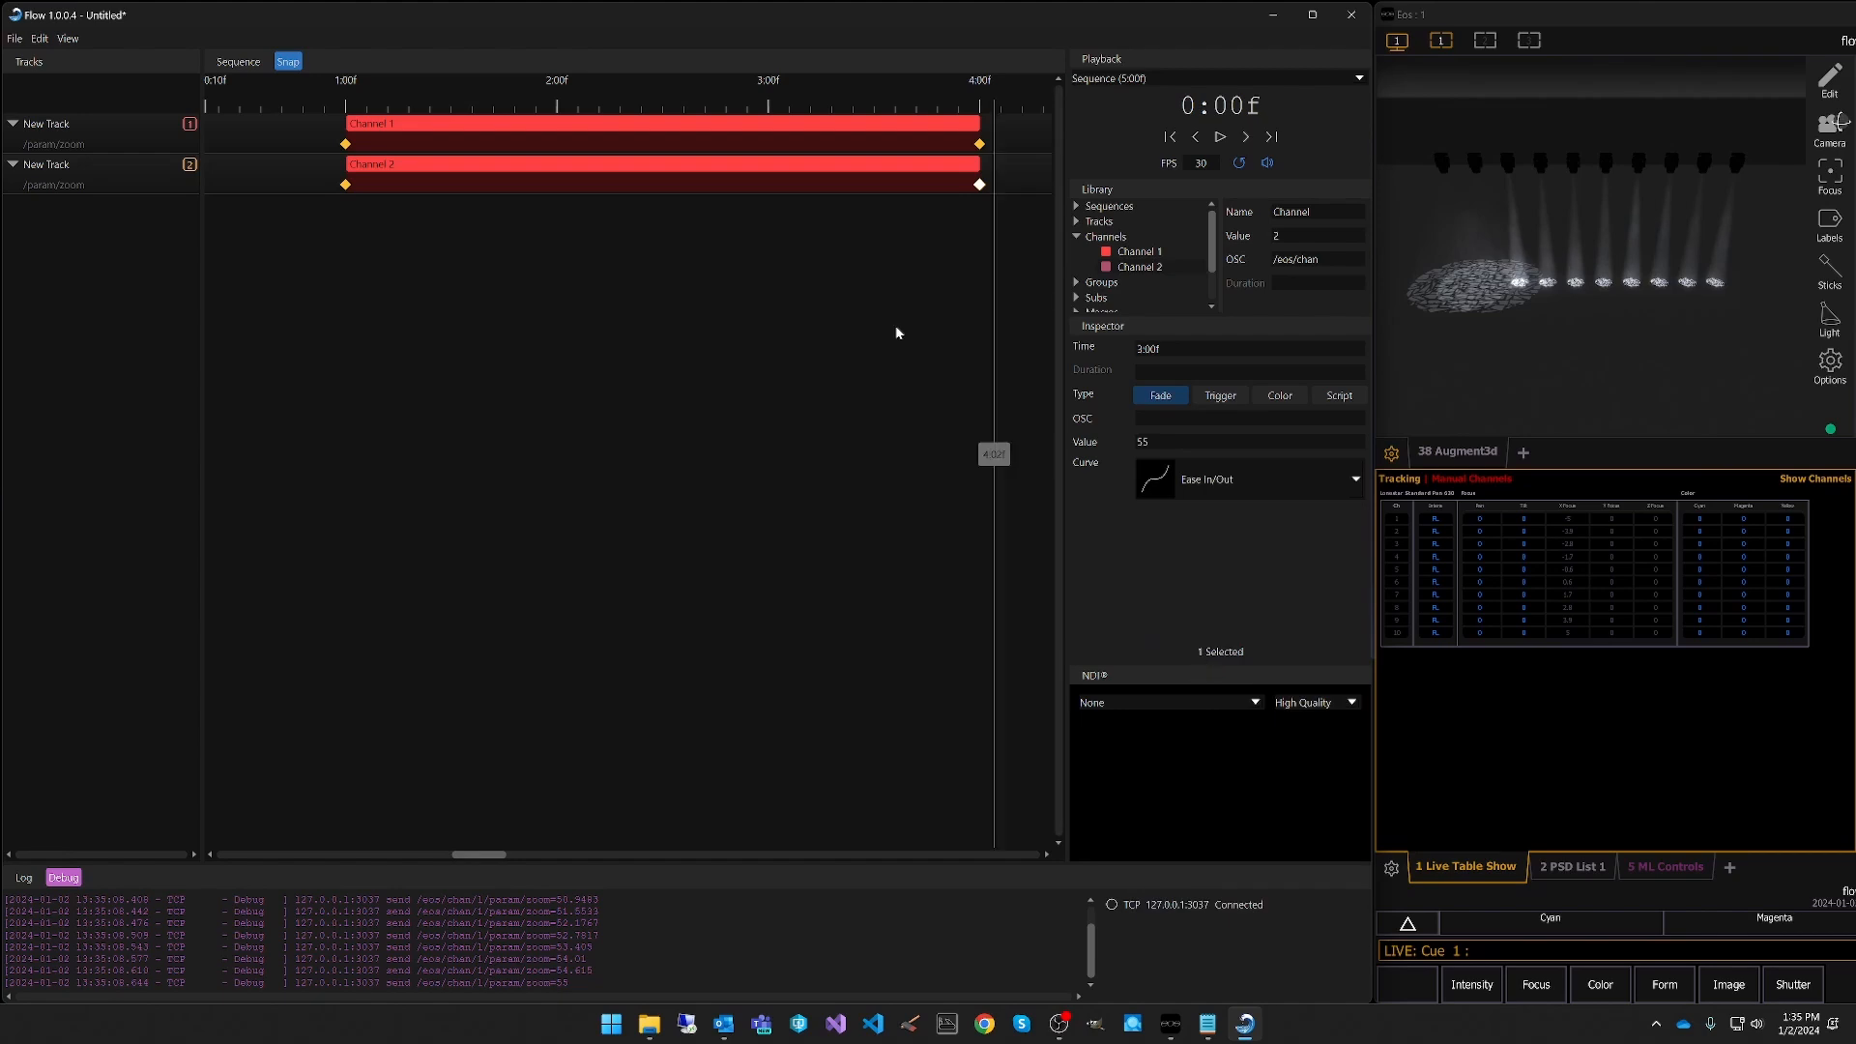
pyautogui.click(1003, 245)
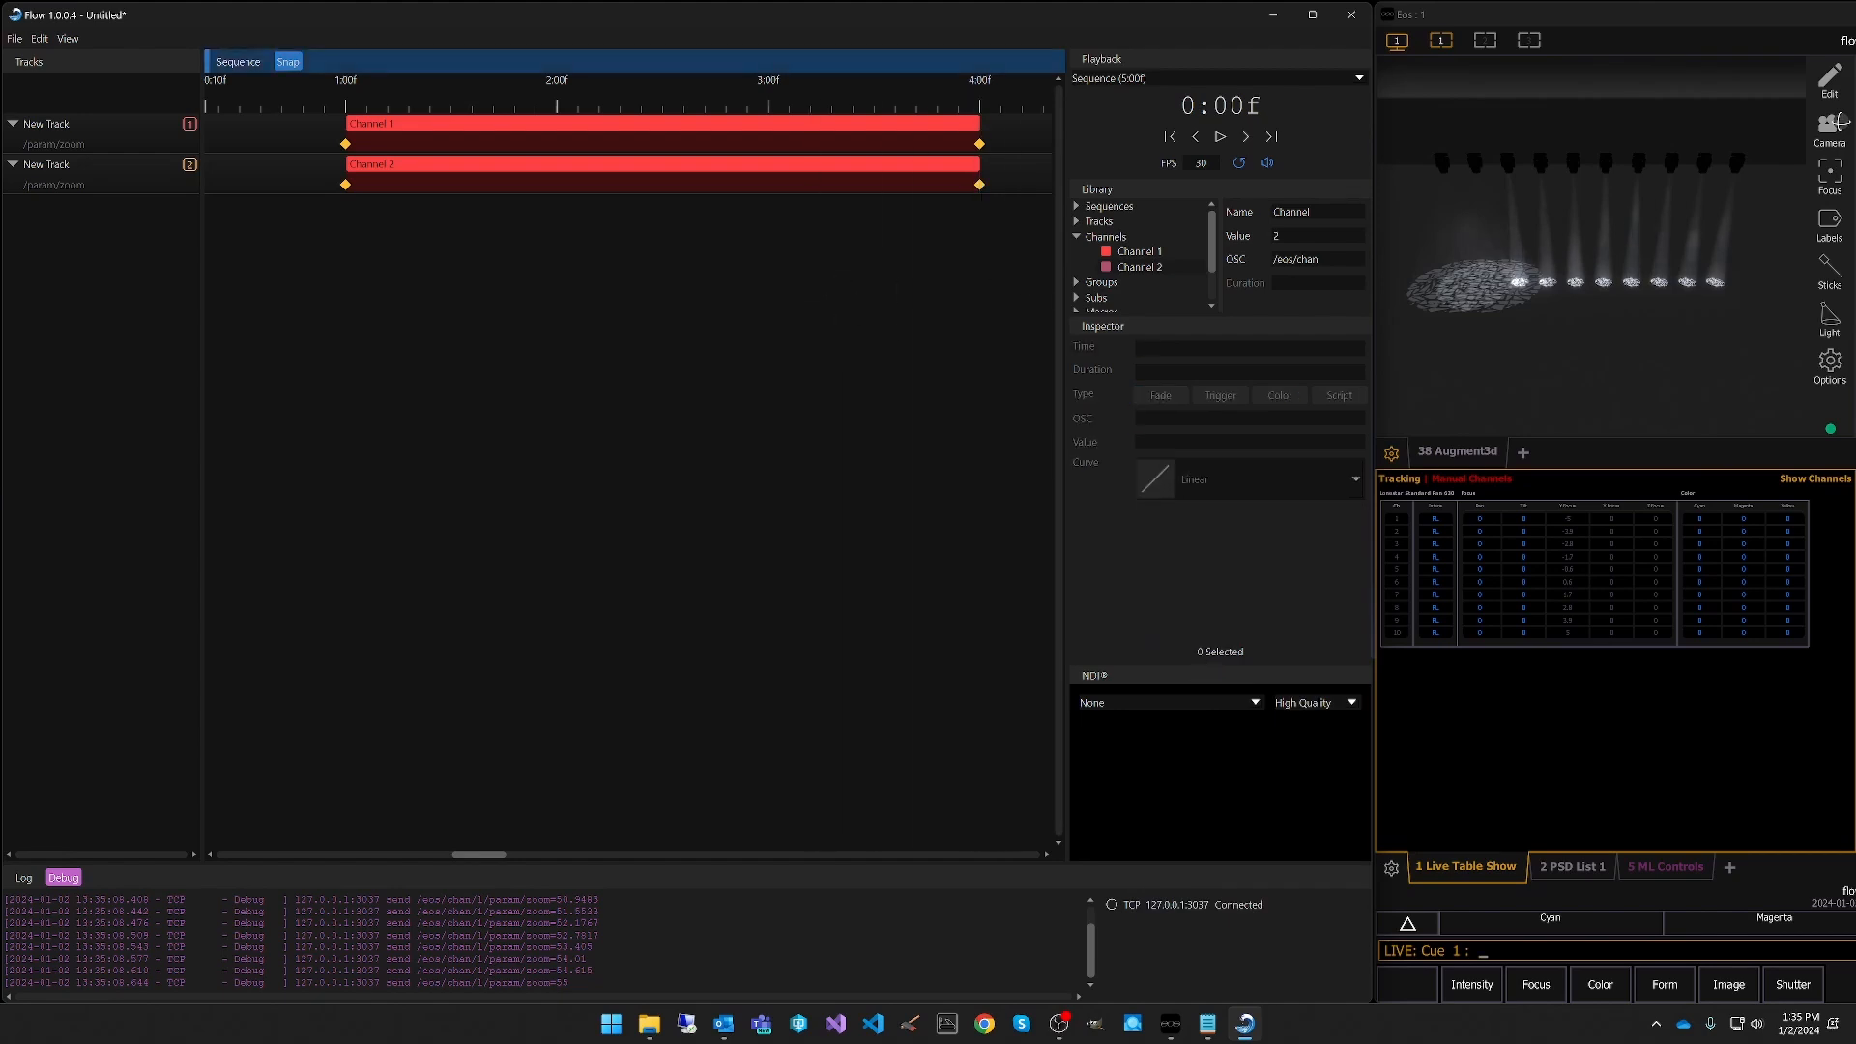
pyautogui.click(1168, 145)
pyautogui.click(1221, 137)
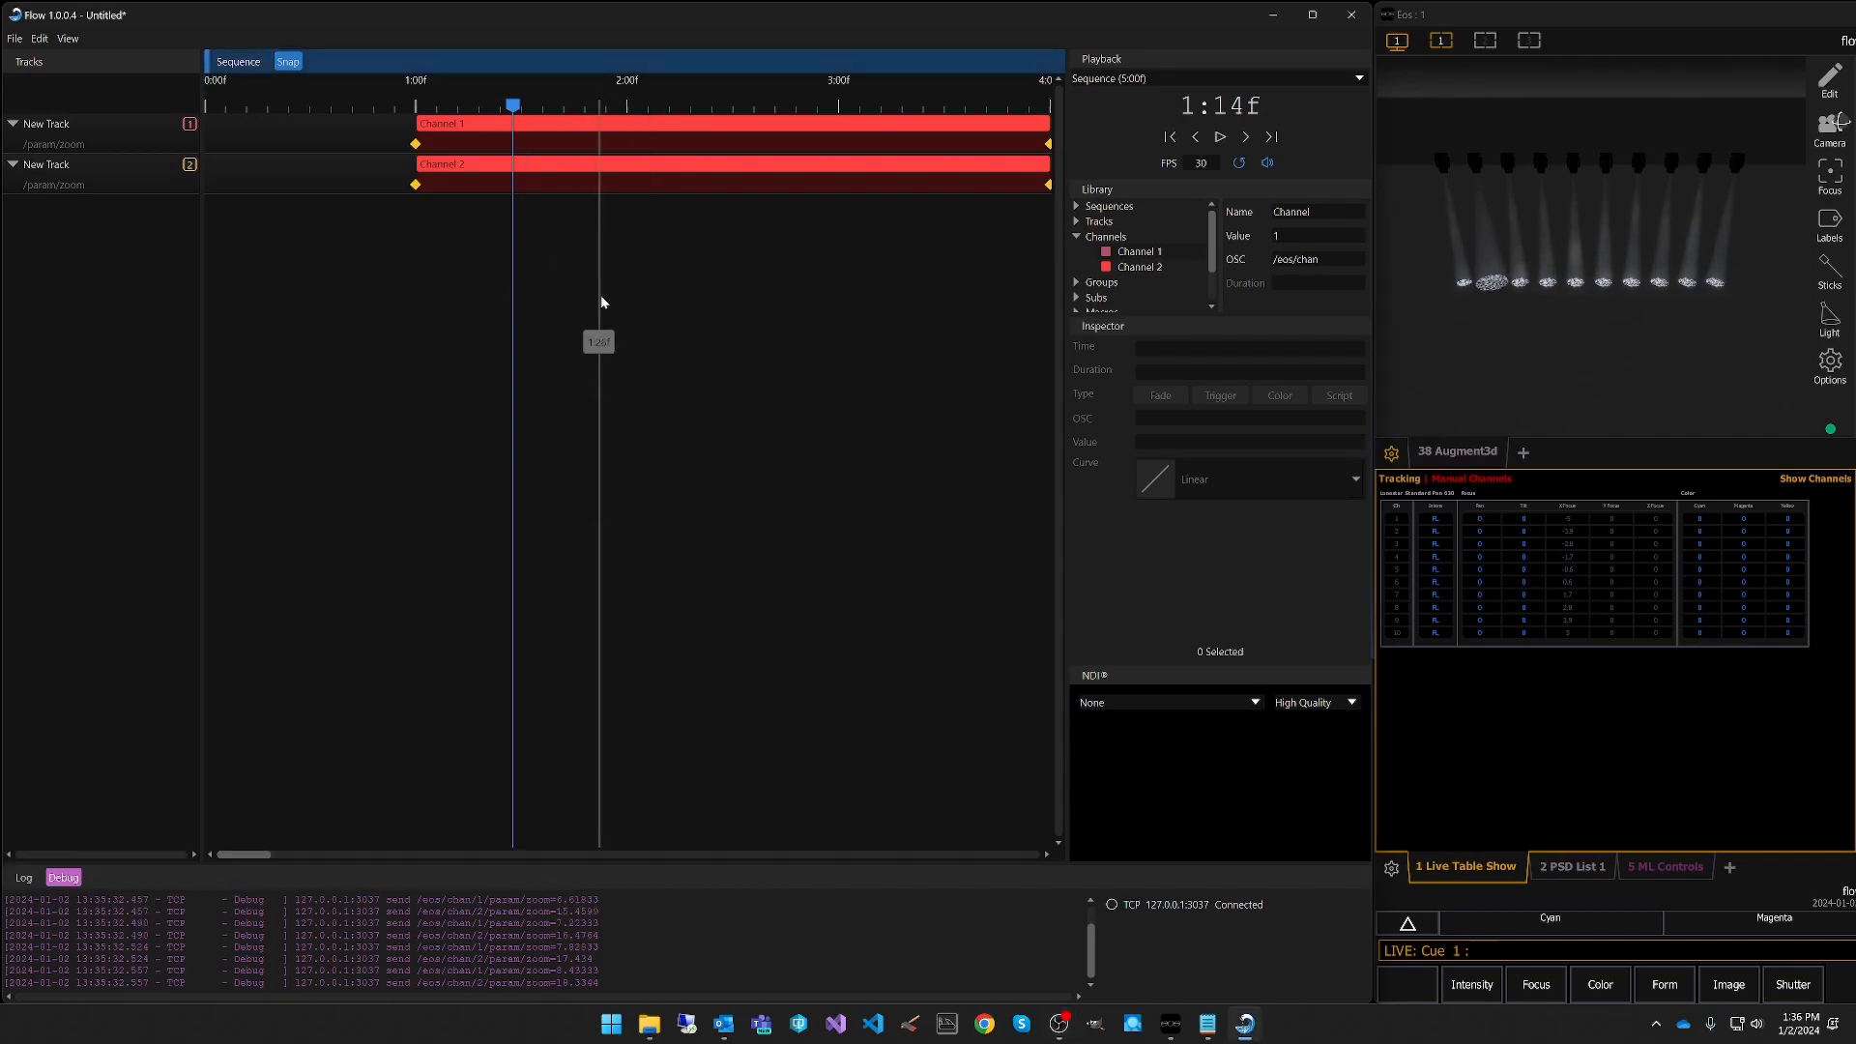
# Undo the zoom edits back to a single Channel 1 clip with its default colour and intensity layers.
pyautogui.hotkey('ctrl', 'z')
pyautogui.hotkey('ctrl', 'z')
pyautogui.hotkey('ctrl', 'z')
pyautogui.hotkey('ctrl', 'z')
pyautogui.hotkey('ctrl', 'z')
pyautogui.hotkey('ctrl', 'z')
pyautogui.hotkey('ctrl', 'z')
pyautogui.hotkey('ctrl', 'z')
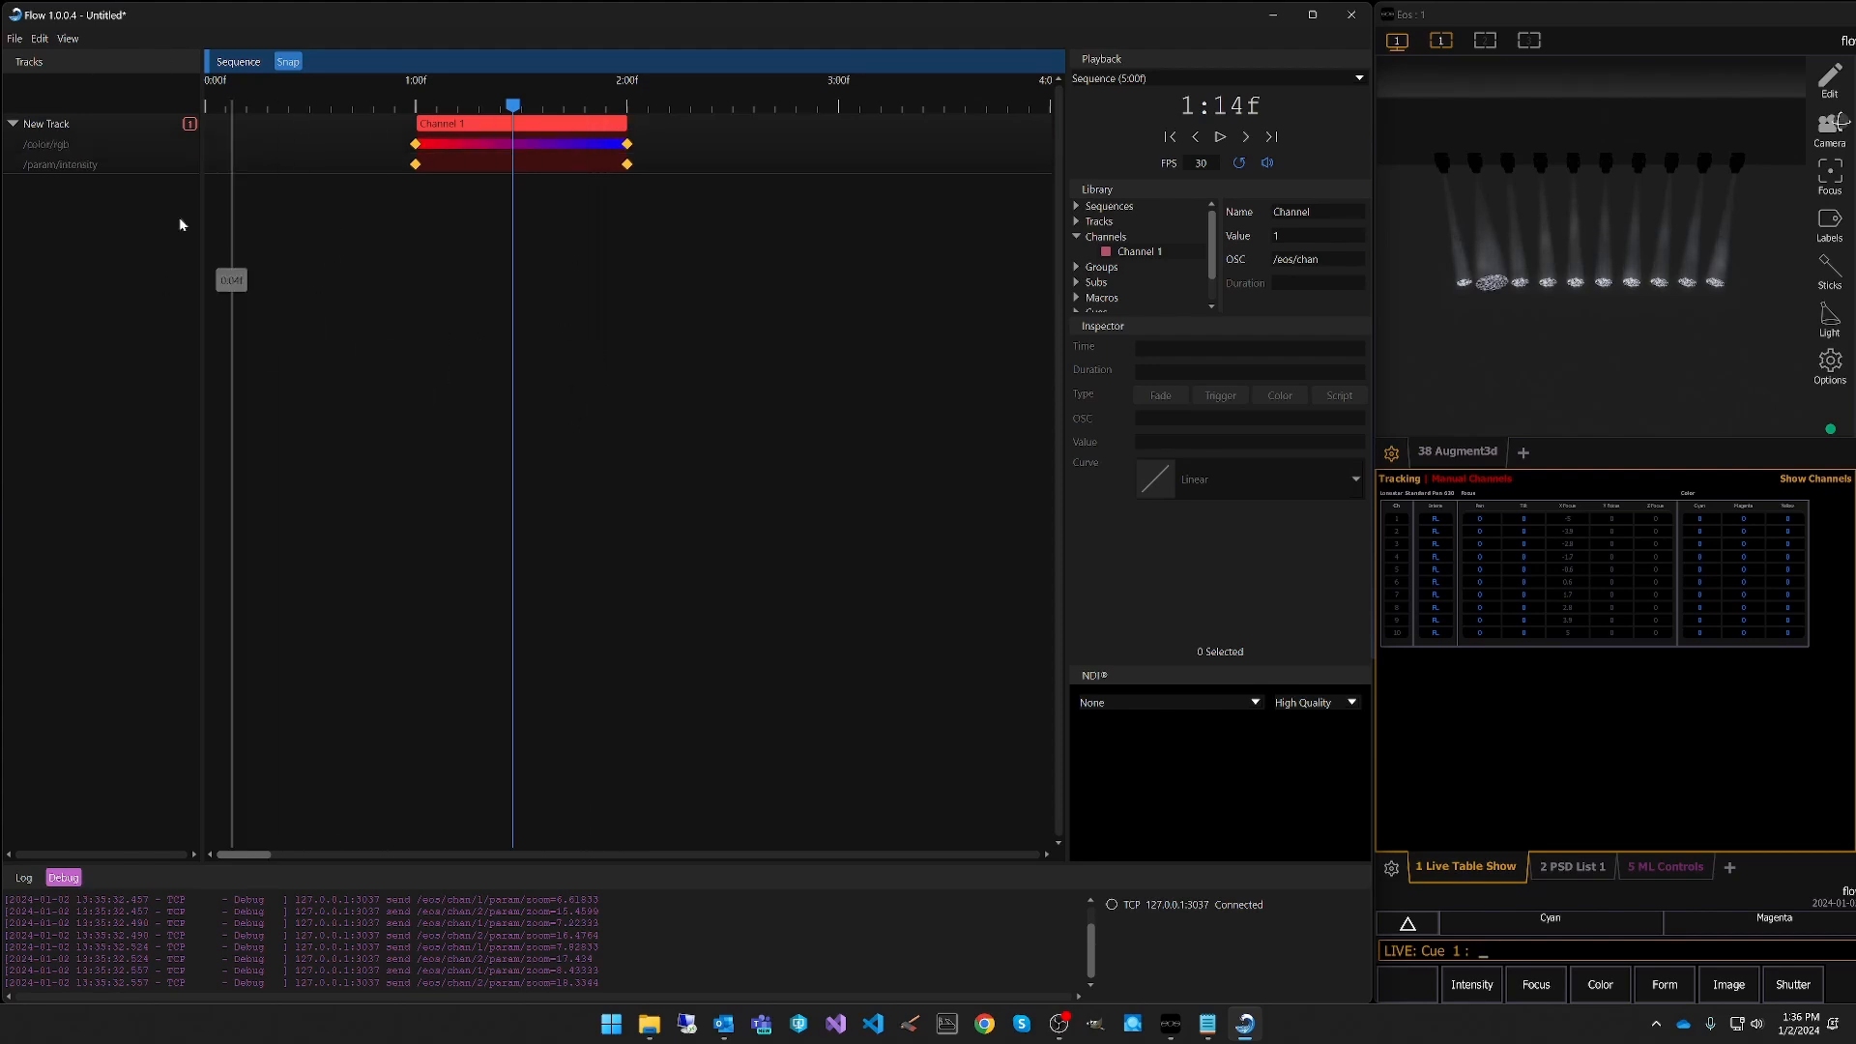
# Delete Channel 1's colour layer and rename its intensity layer to /param/tilt.
pyautogui.doubleClick(60, 145)
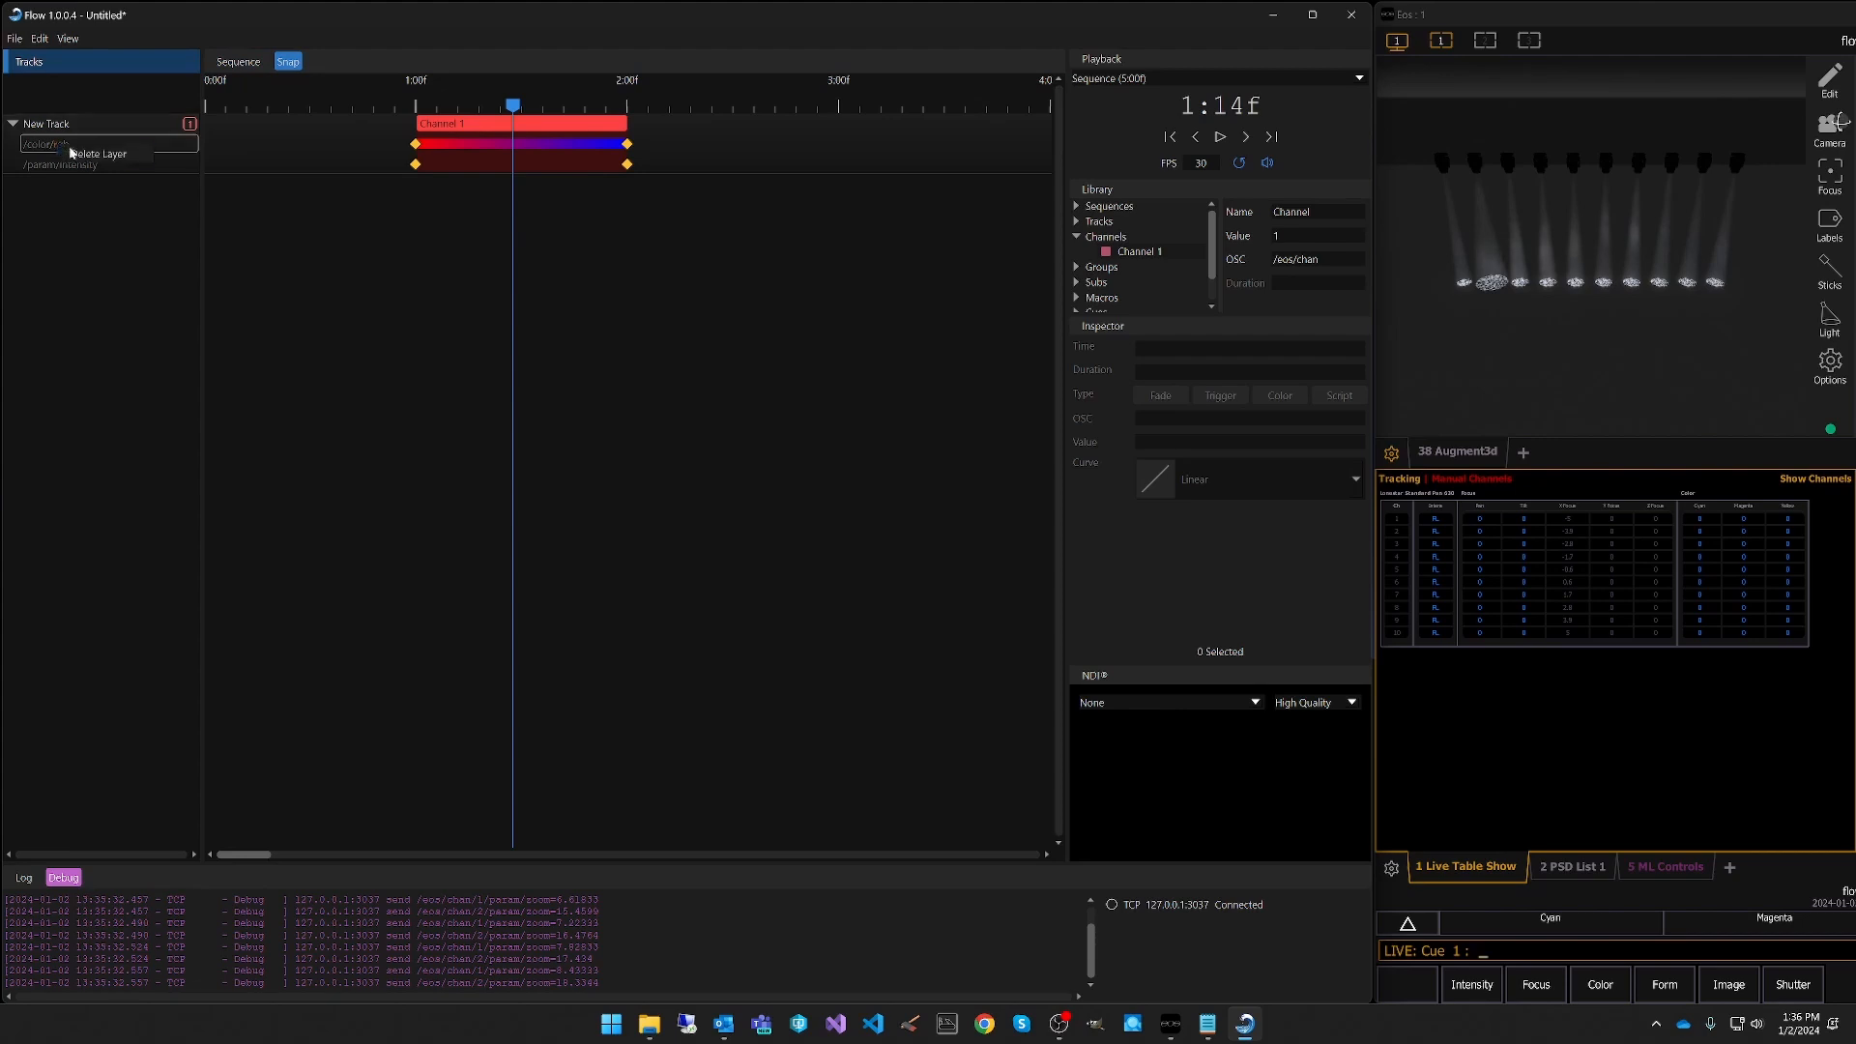
pyautogui.click(87, 154)
pyautogui.doubleClick(74, 145)
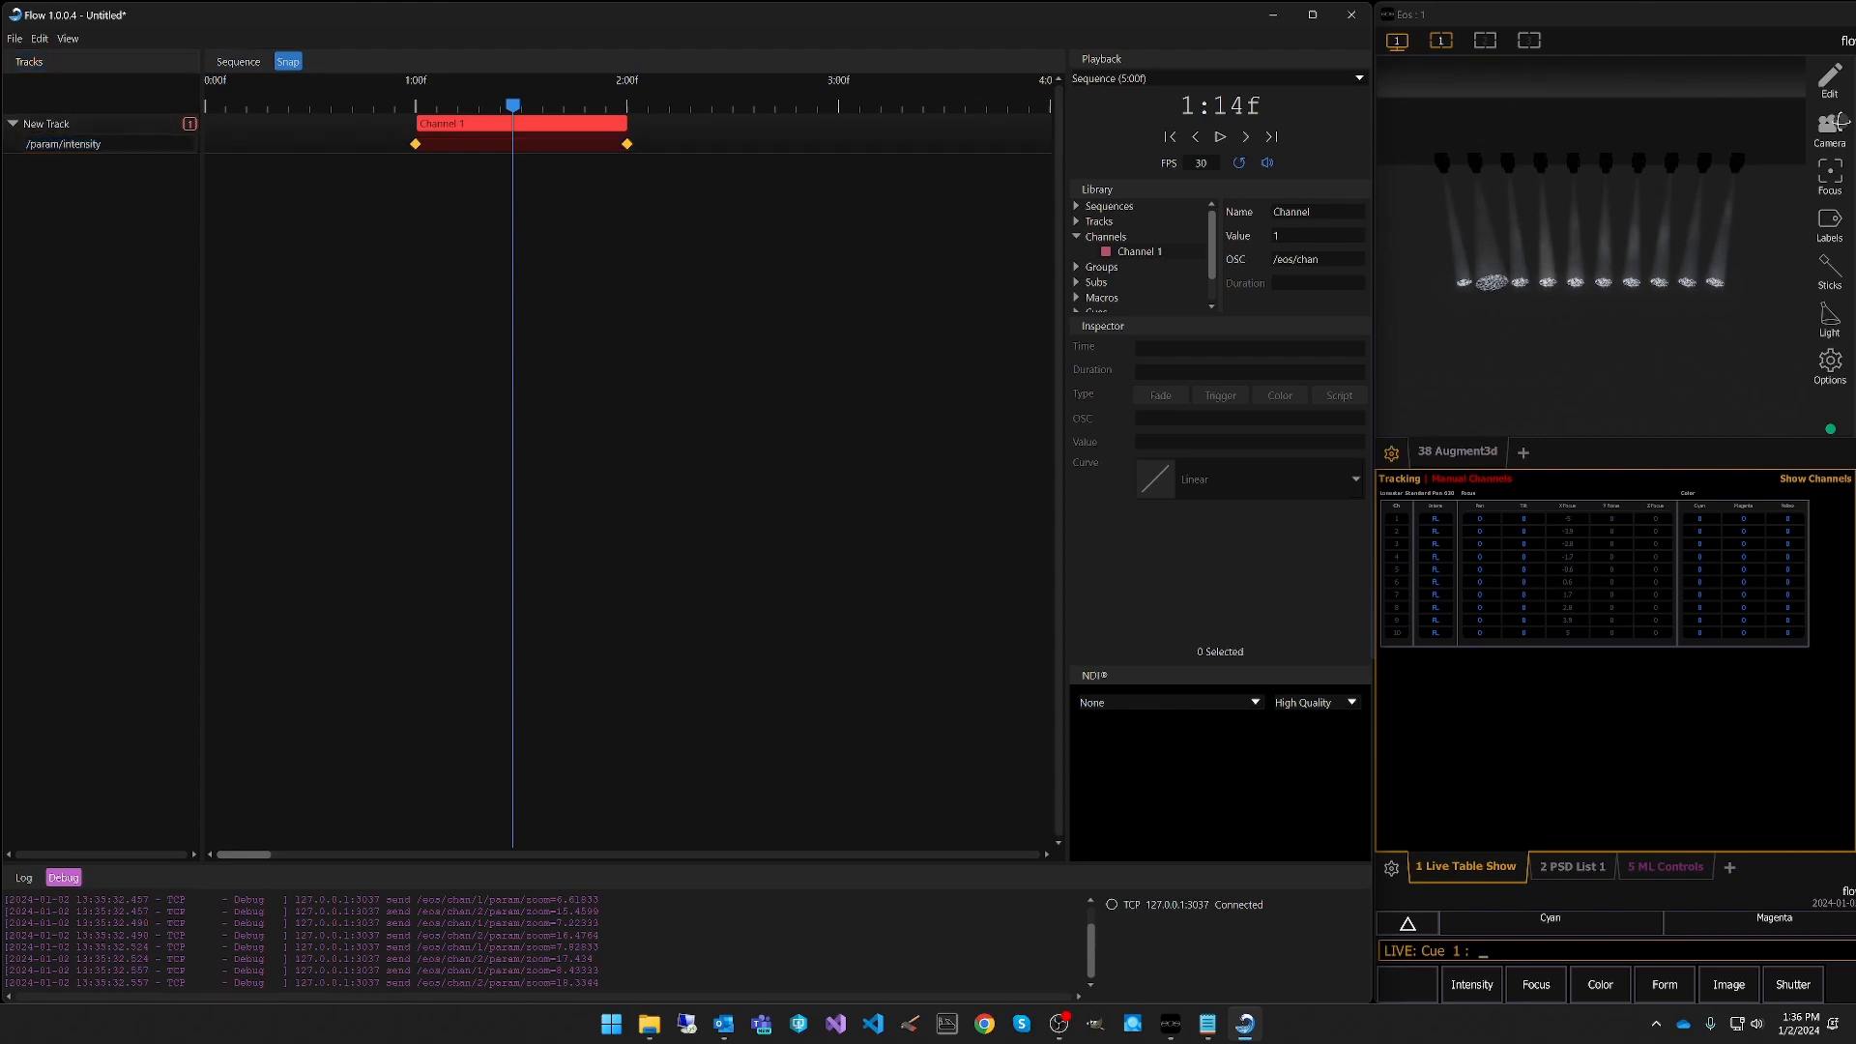
pyautogui.write('/param/tilt')
pyautogui.press('Return')
# Extend the end of the Channel 1 clip to 3:00f, for a duration of 2:00f.
pyautogui.click(1110, 253)
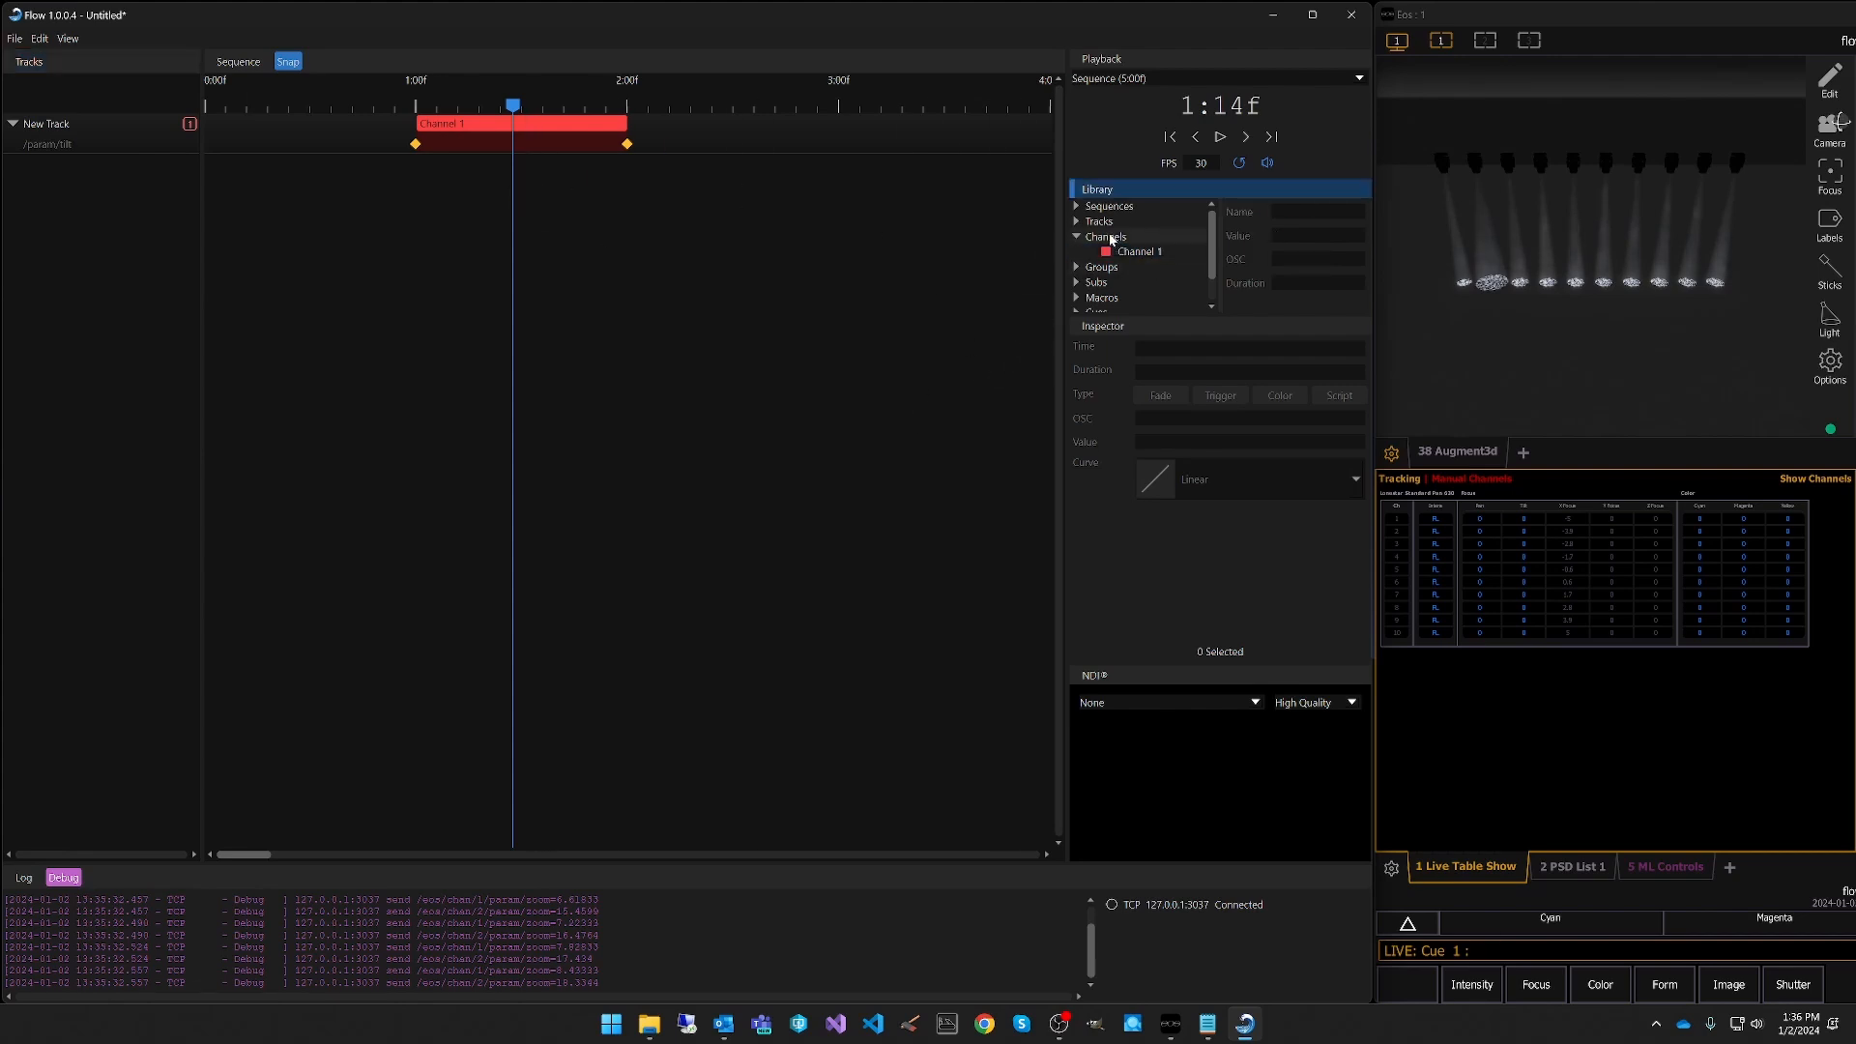
pyautogui.click(498, 124)
pyautogui.moveTo(624, 124); pyautogui.dragTo(840, 120)
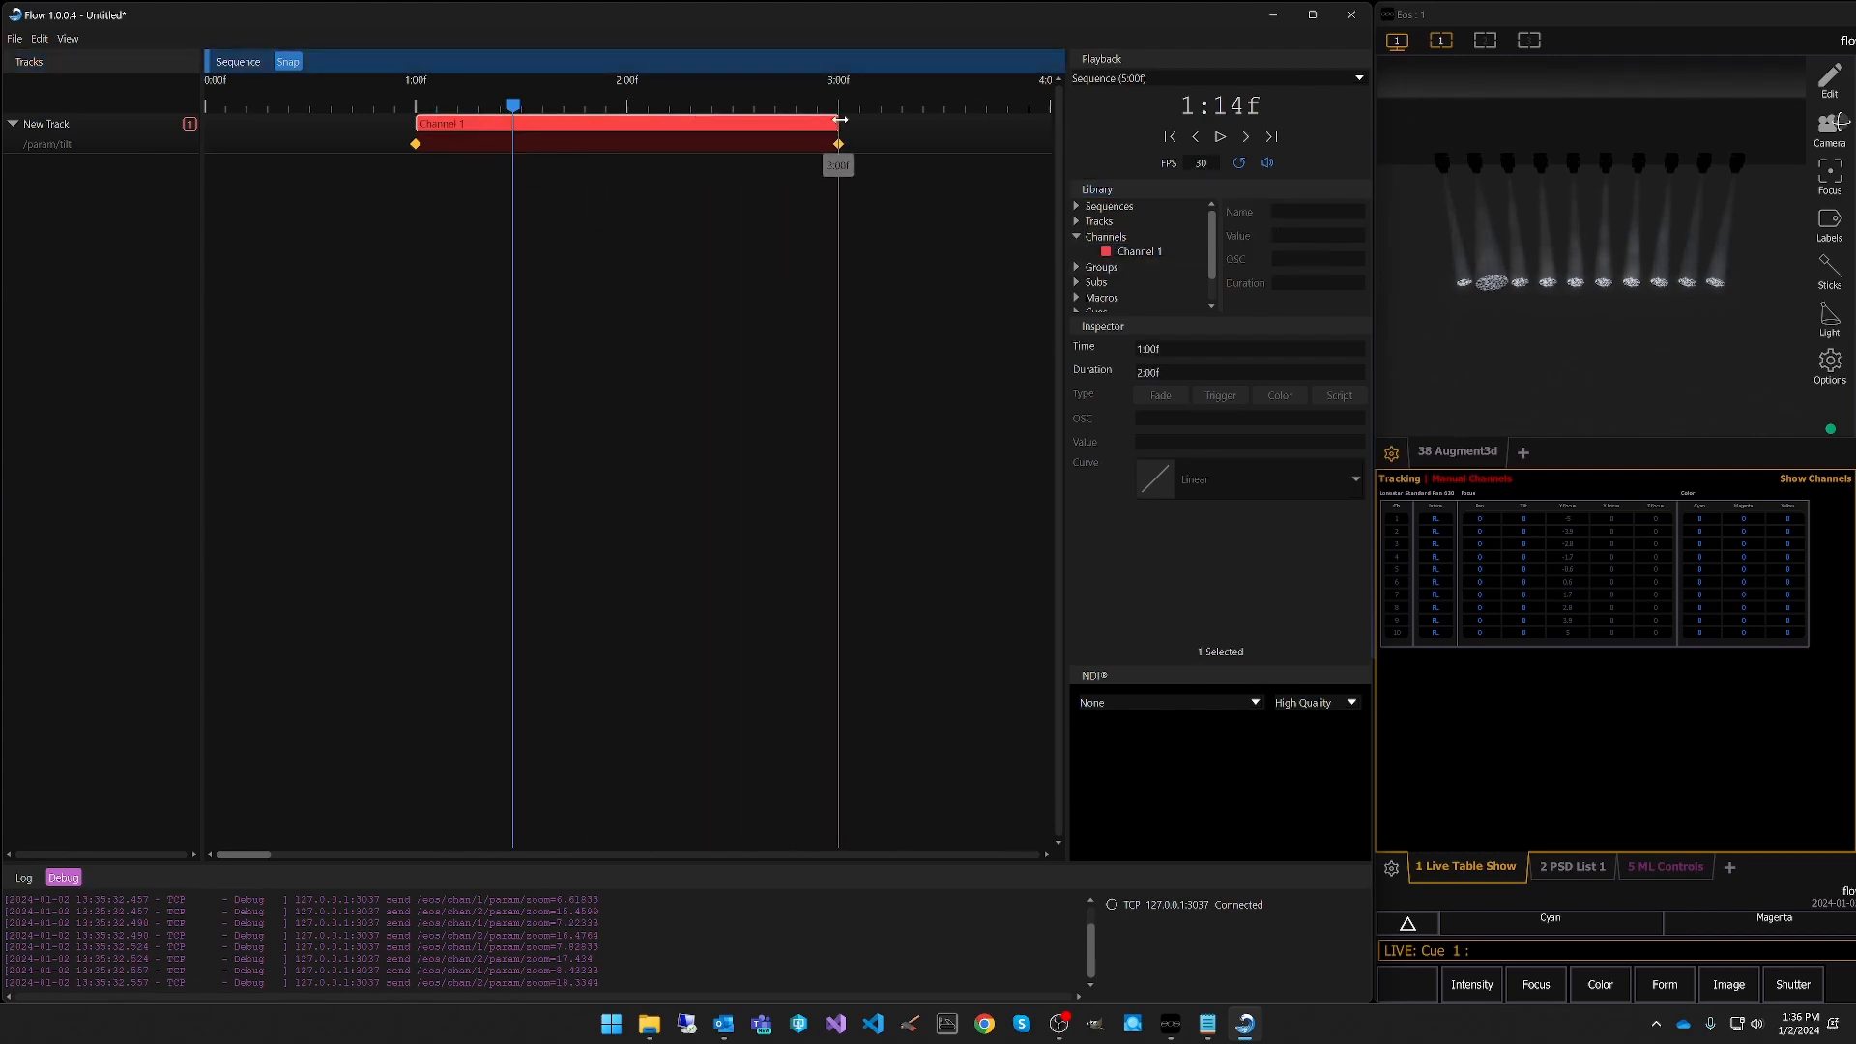
pyautogui.rightClick(560, 131)
# Check the first tilt keyframe, set the last one's value to -100, and scrub the playhead across the clip's start.
pyautogui.click(418, 146)
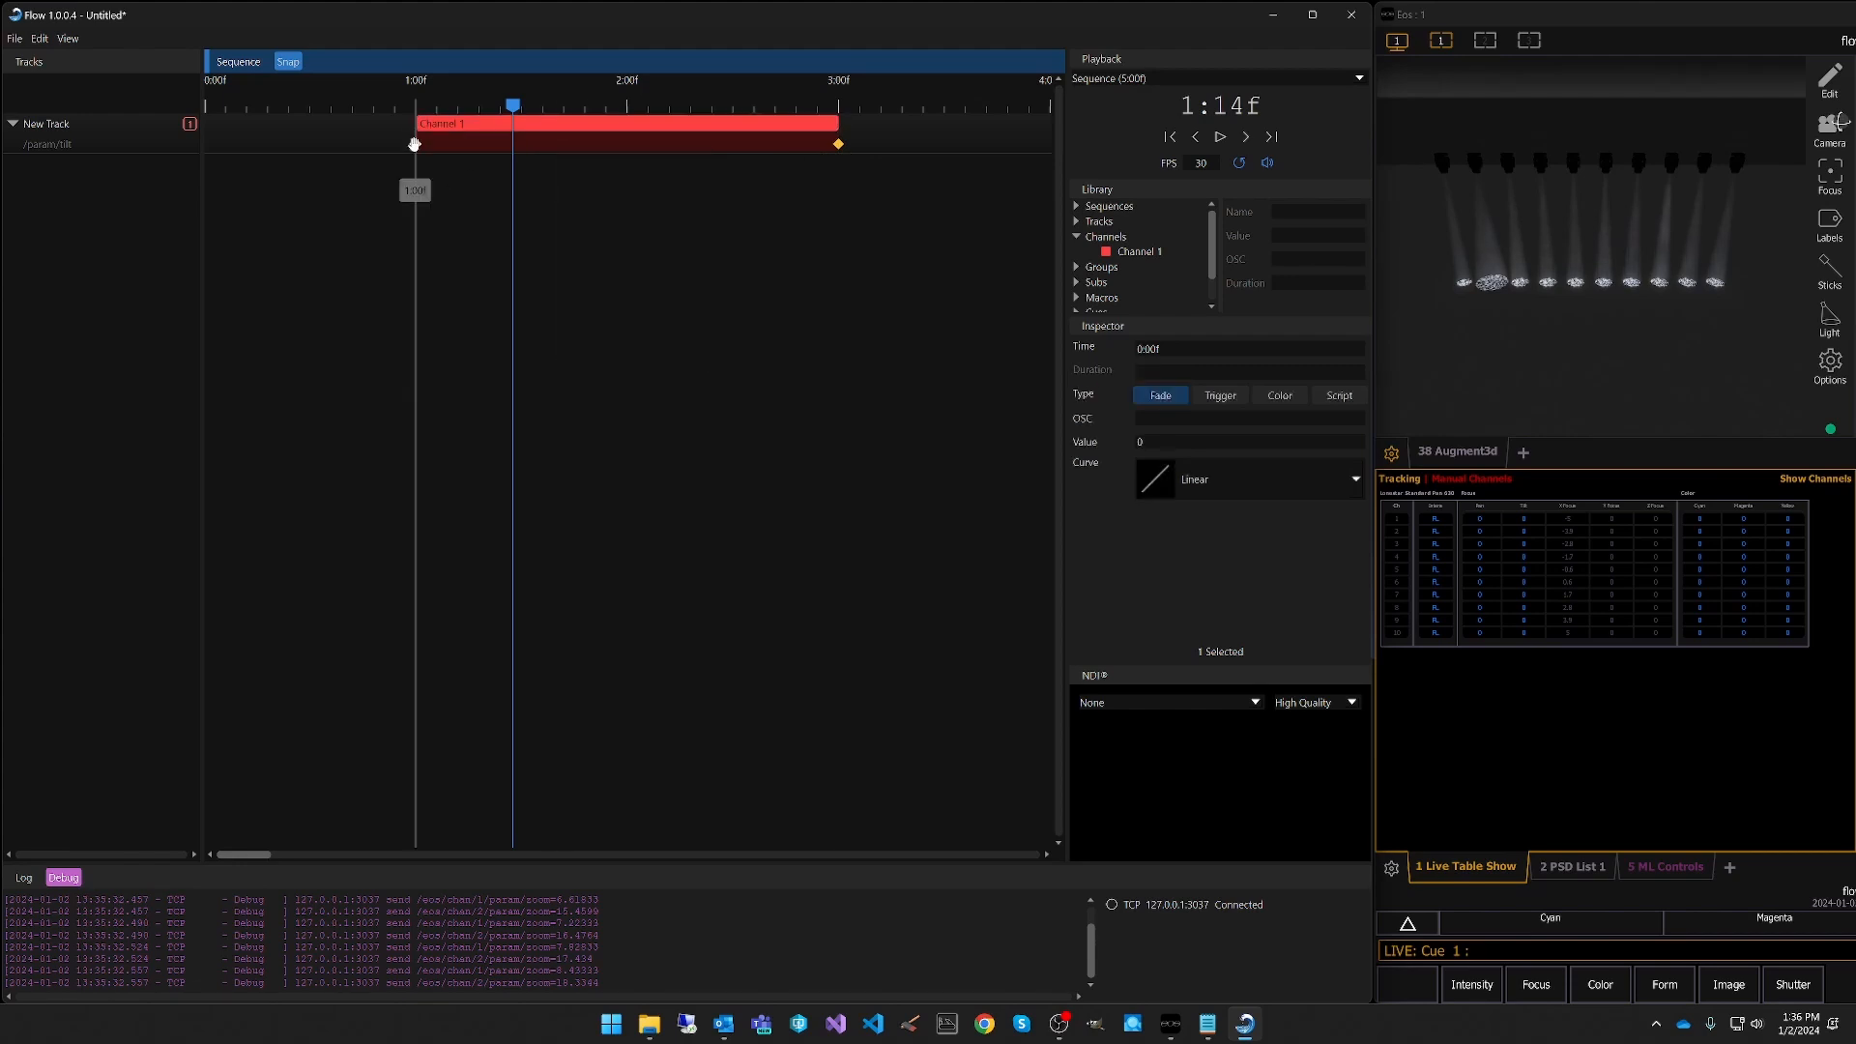
pyautogui.click(839, 144)
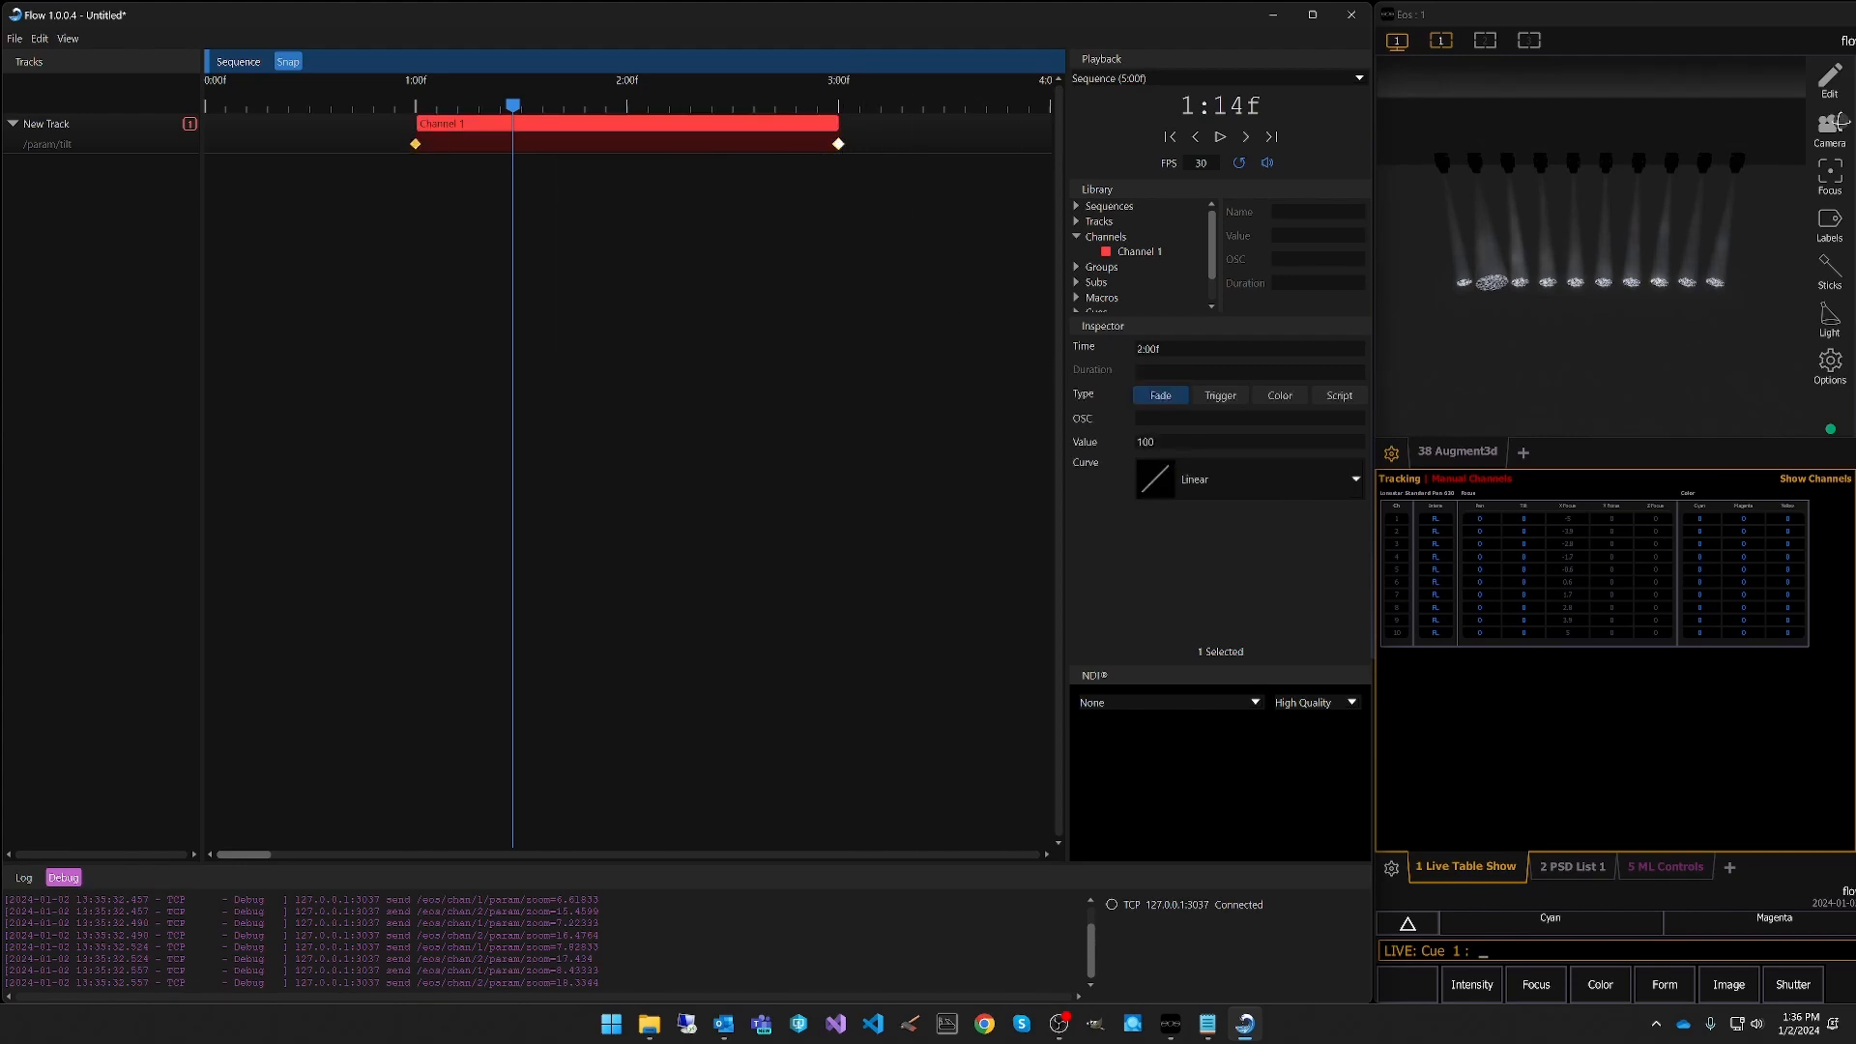
pyautogui.click(1085, 445)
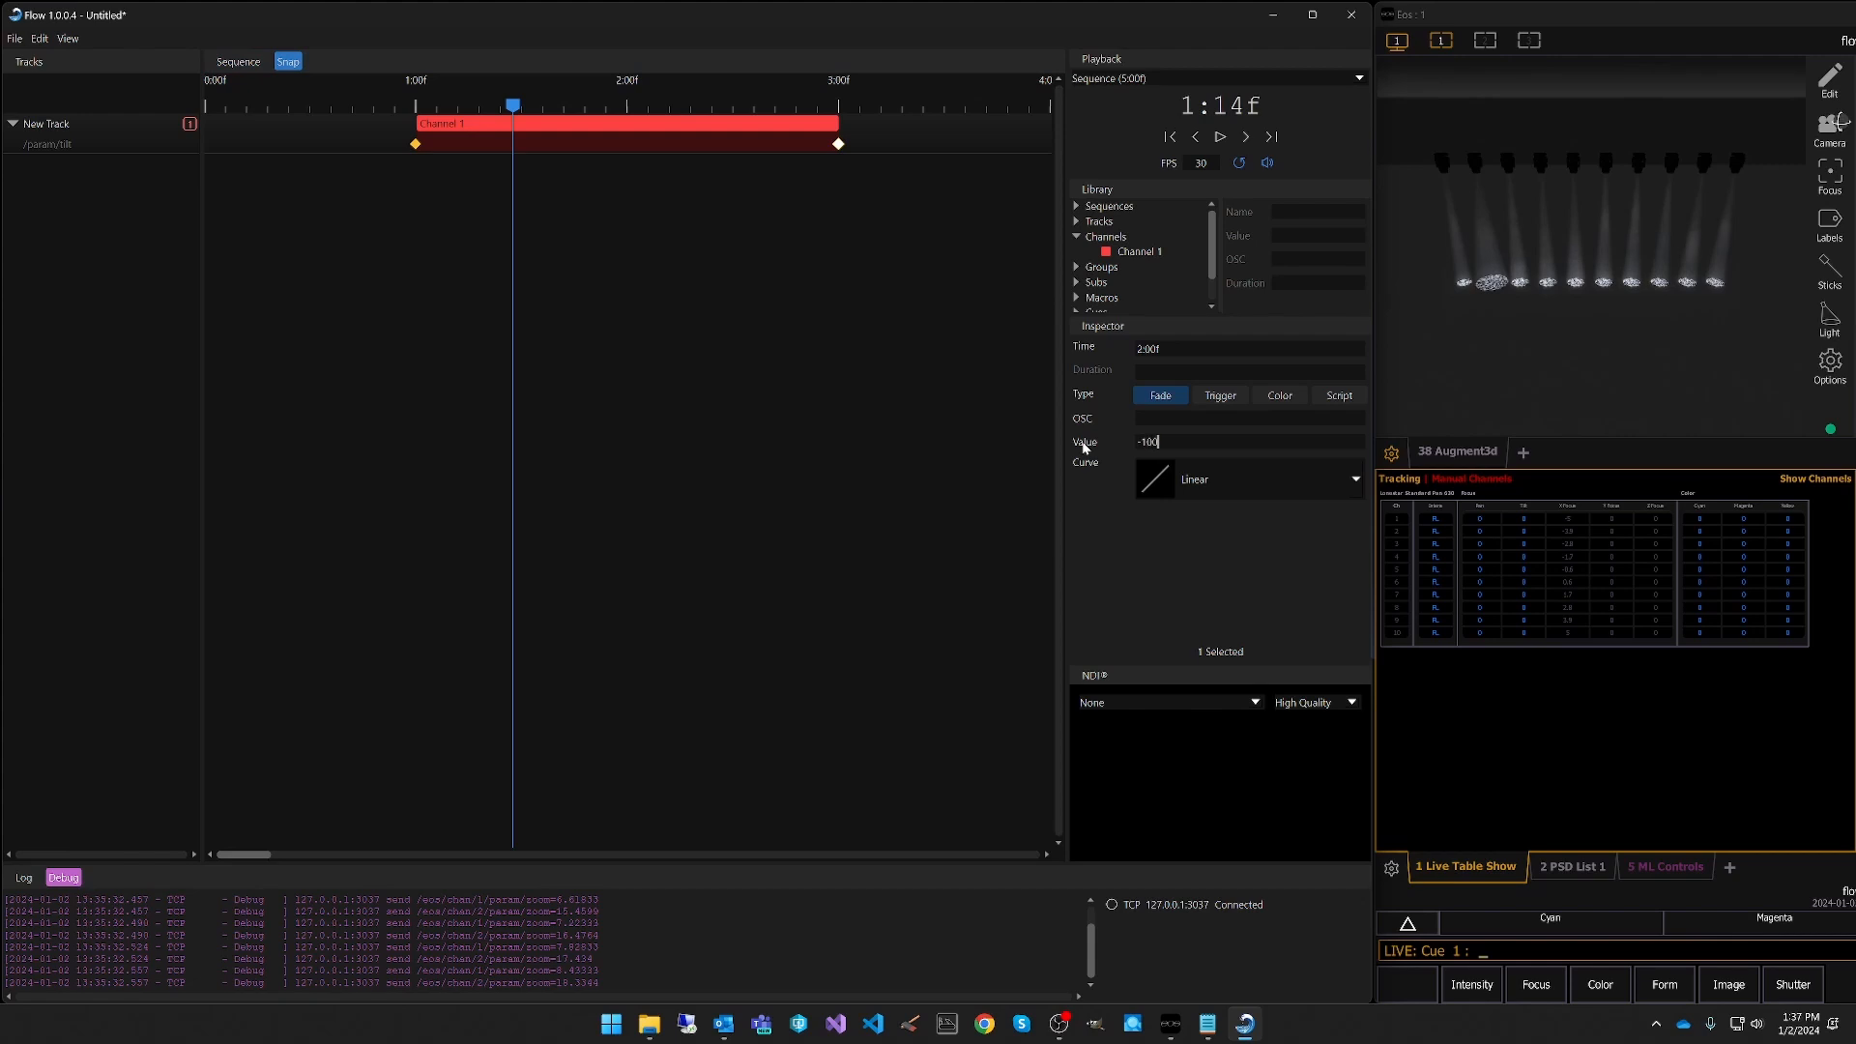
pyautogui.moveTo(514, 124); pyautogui.dragTo(443, 121)
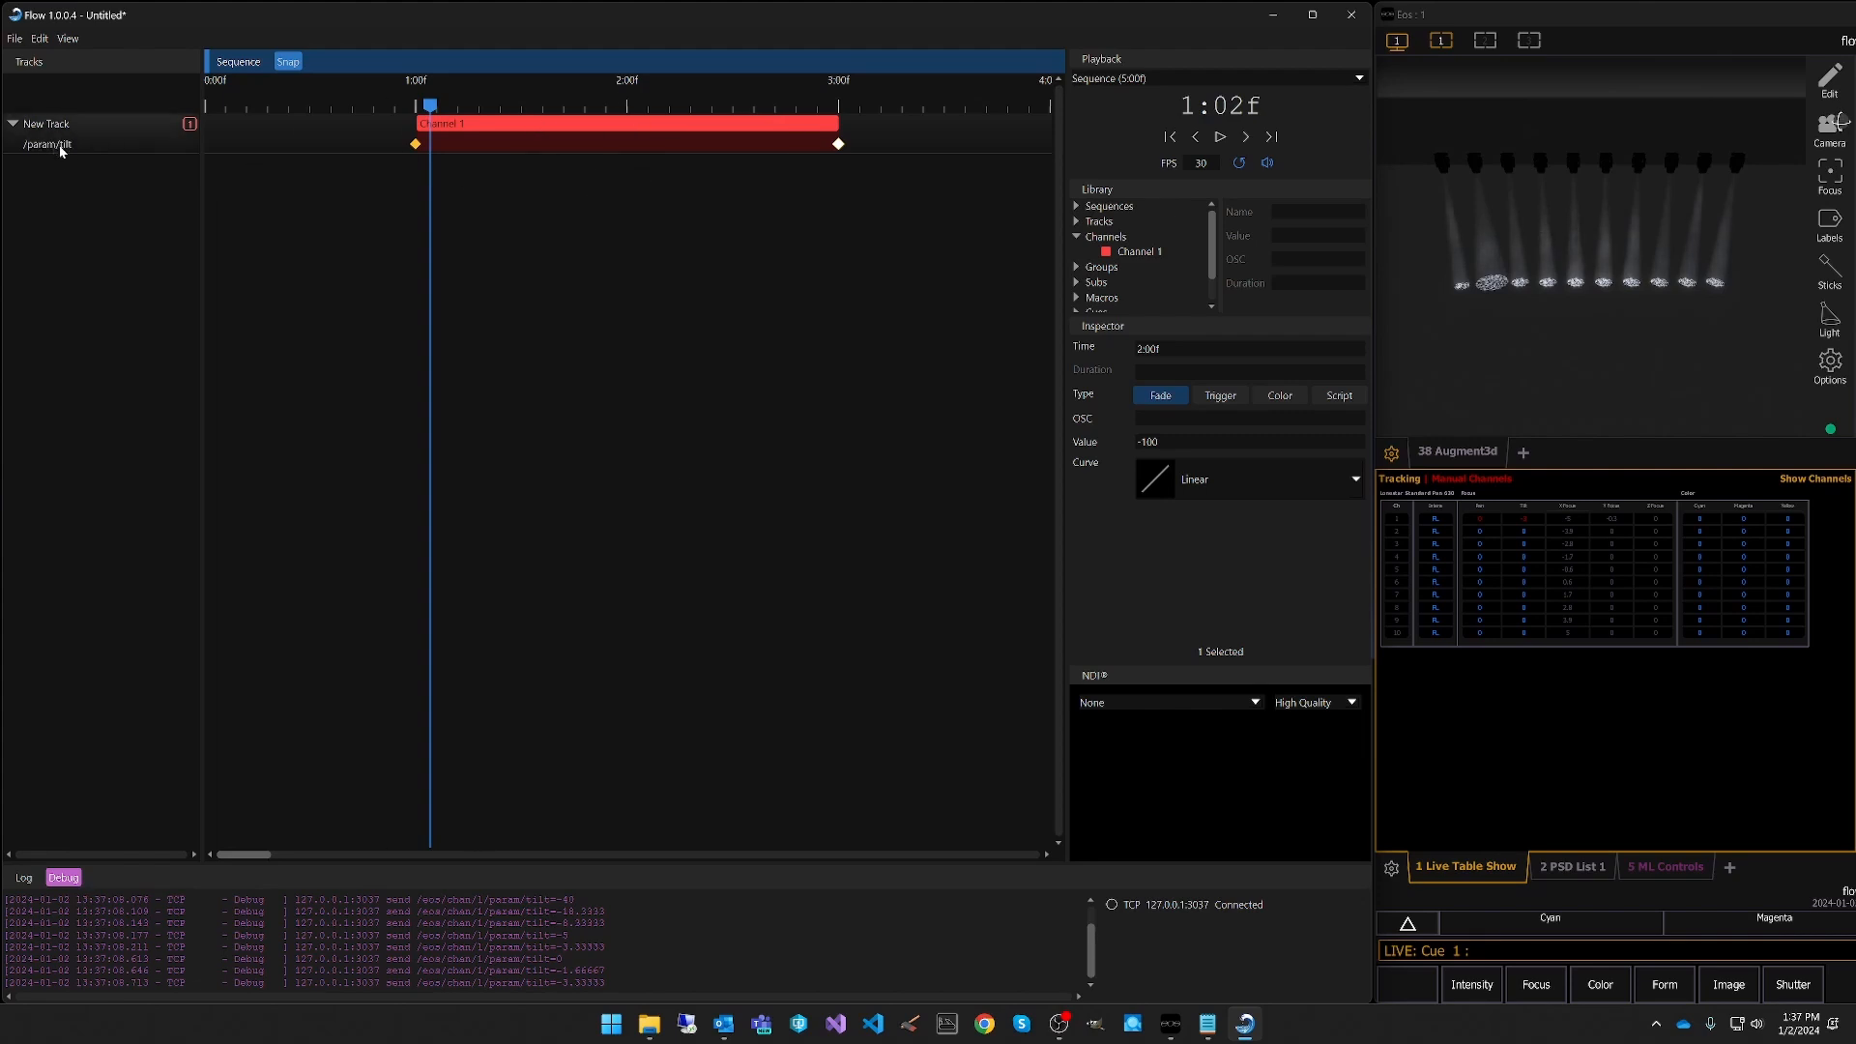
# Set the Channel 1 clip as the channel template.
pyautogui.click(683, 127)
pyautogui.rightClick(683, 126)
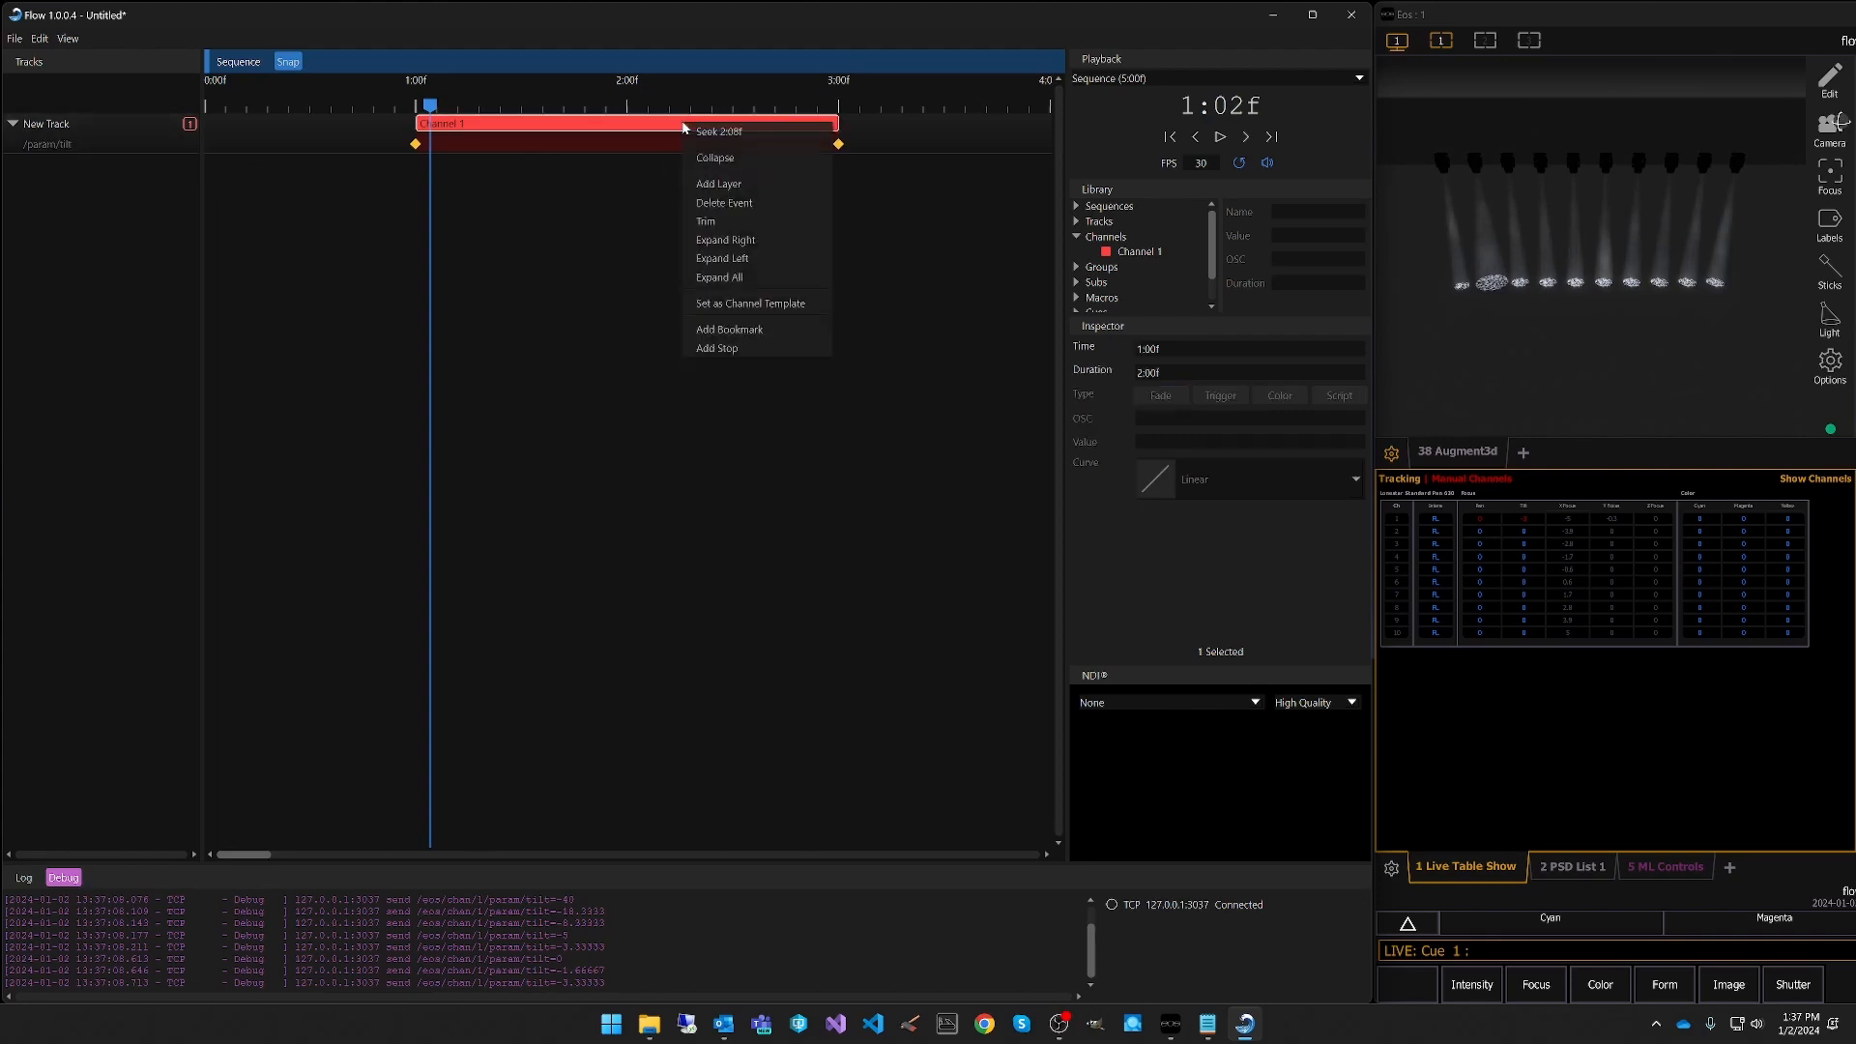
pyautogui.click(741, 306)
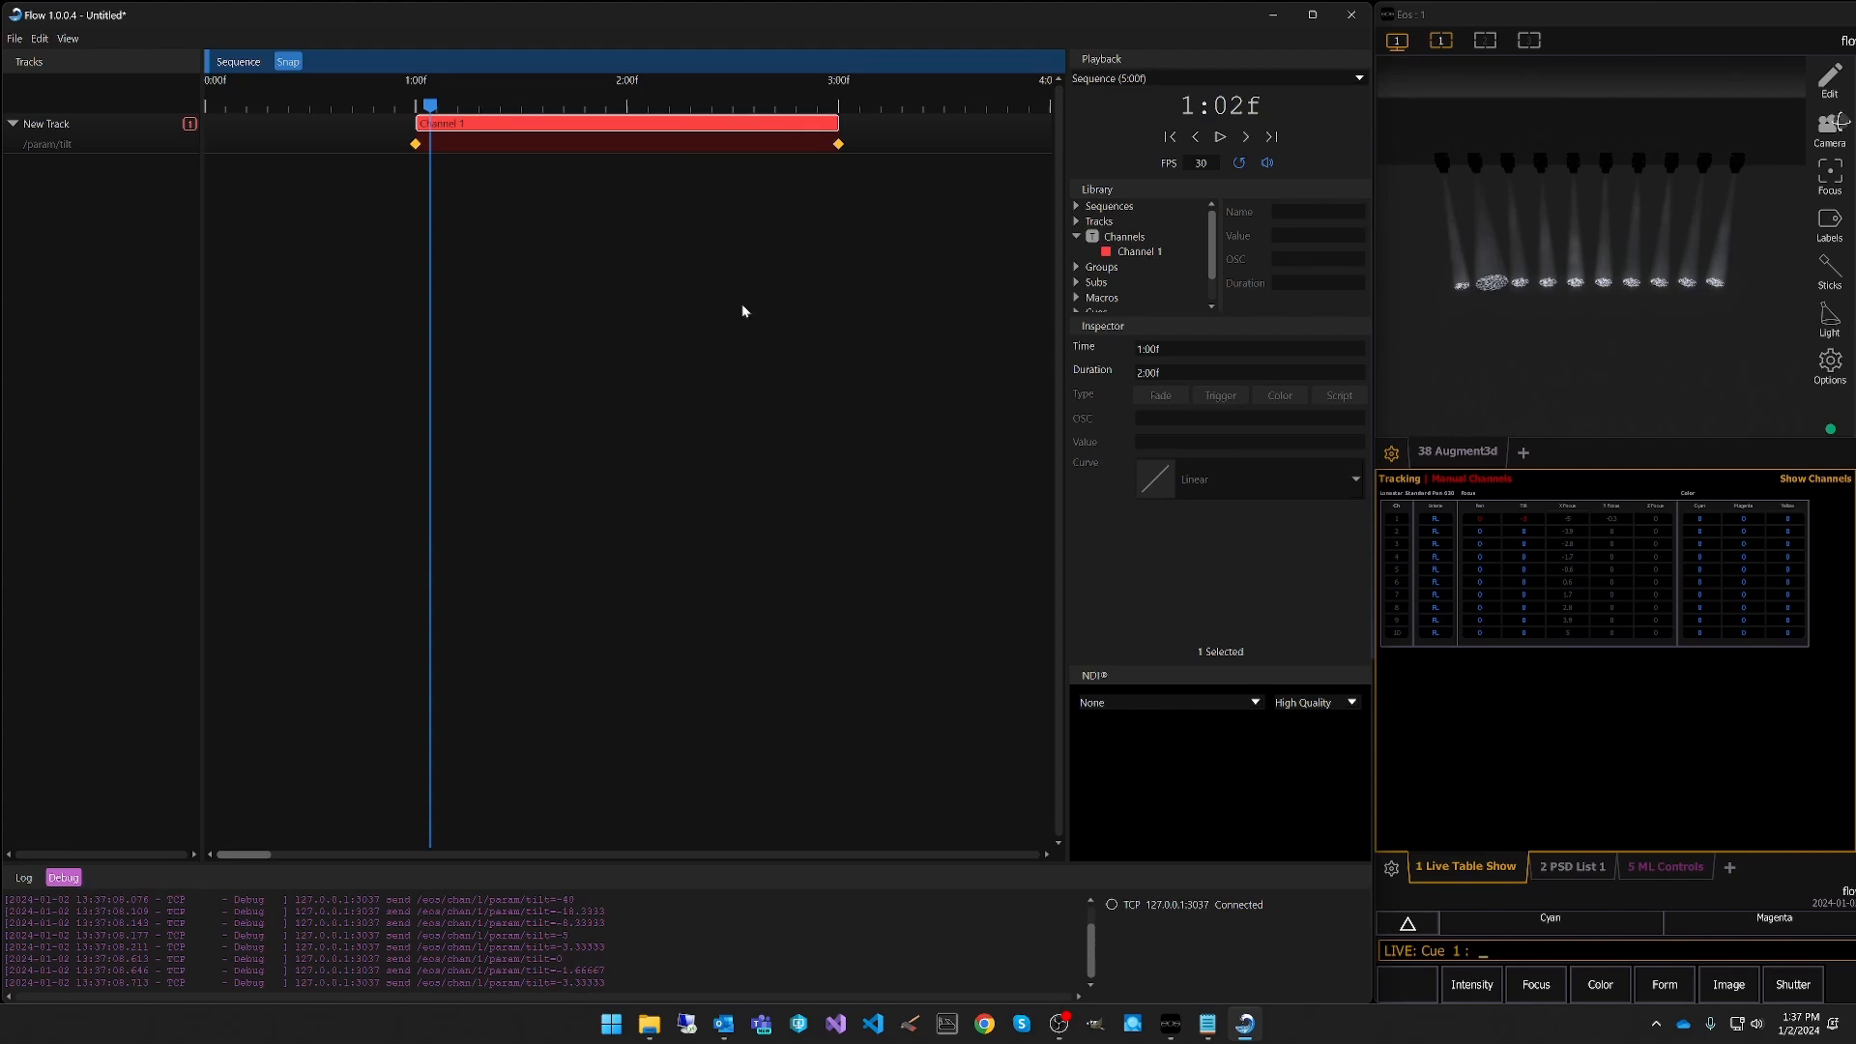
# Add multiple new channels to the library's channels at once.
pyautogui.click(1121, 240)
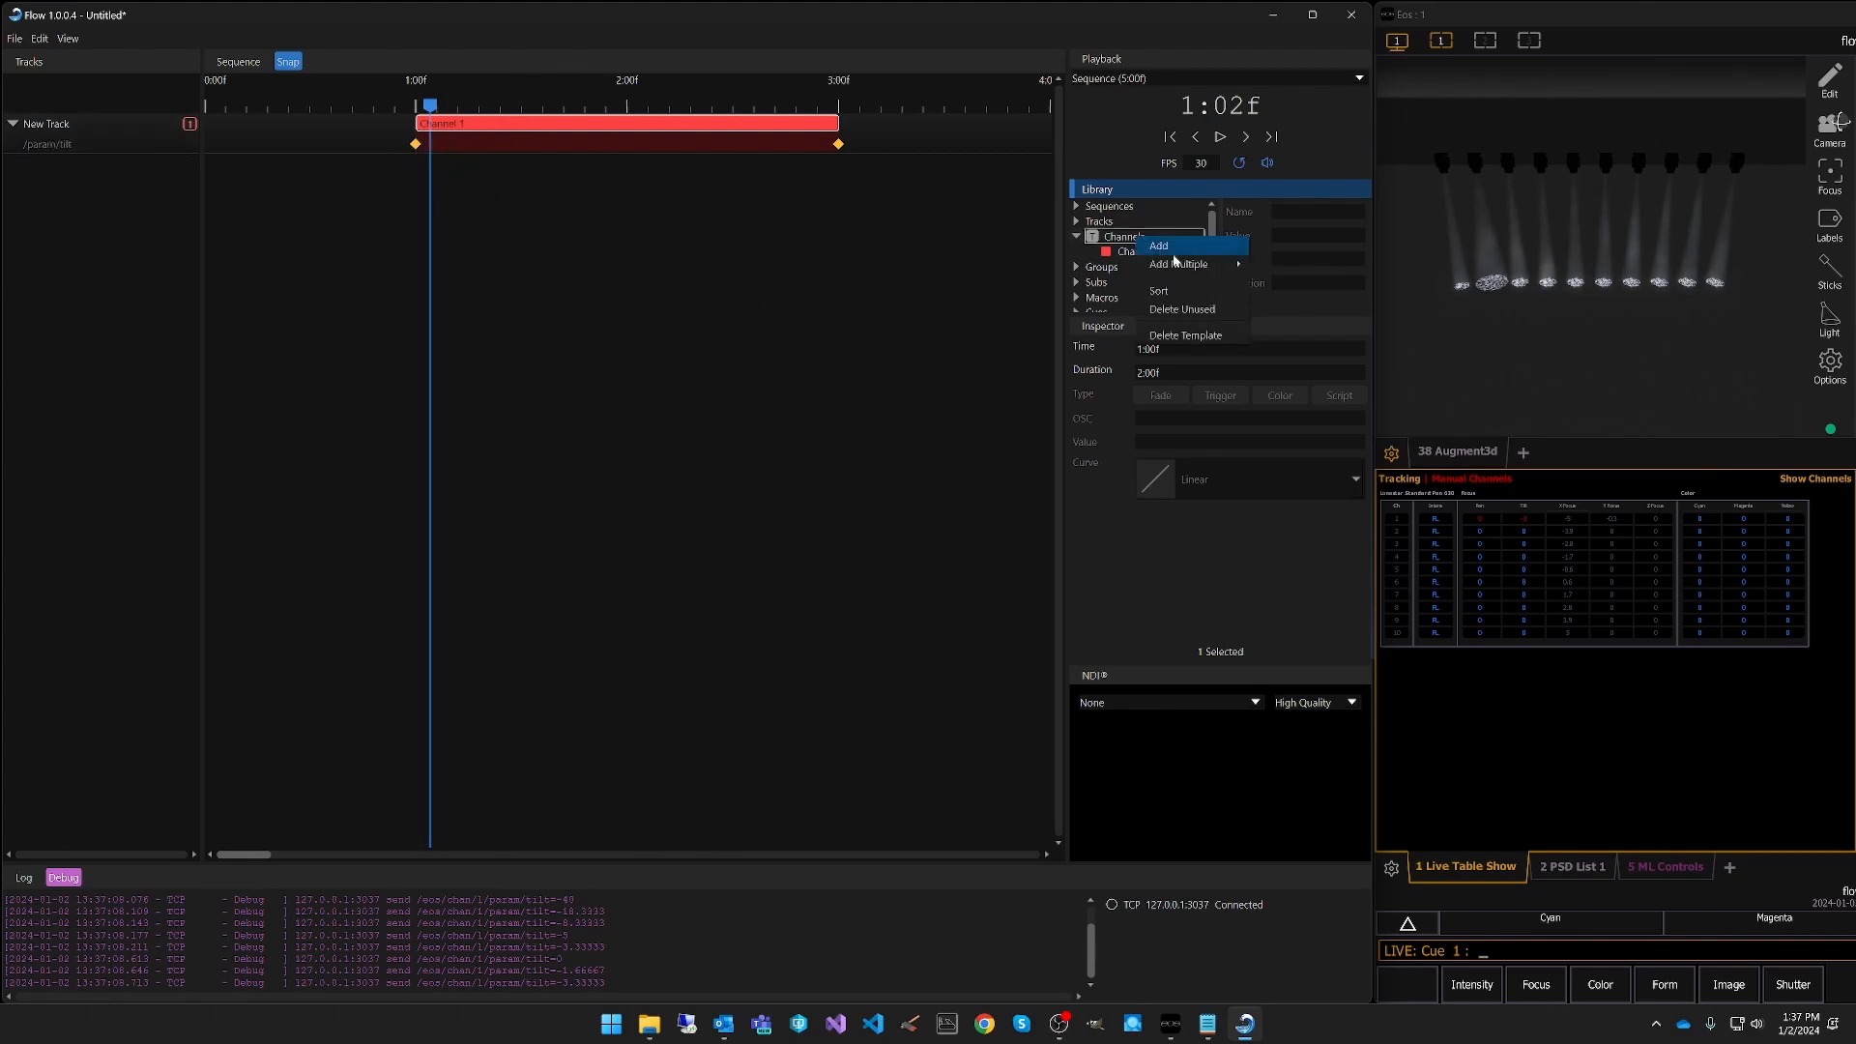
pyautogui.moveTo(1178, 273)
pyautogui.click(1274, 413)
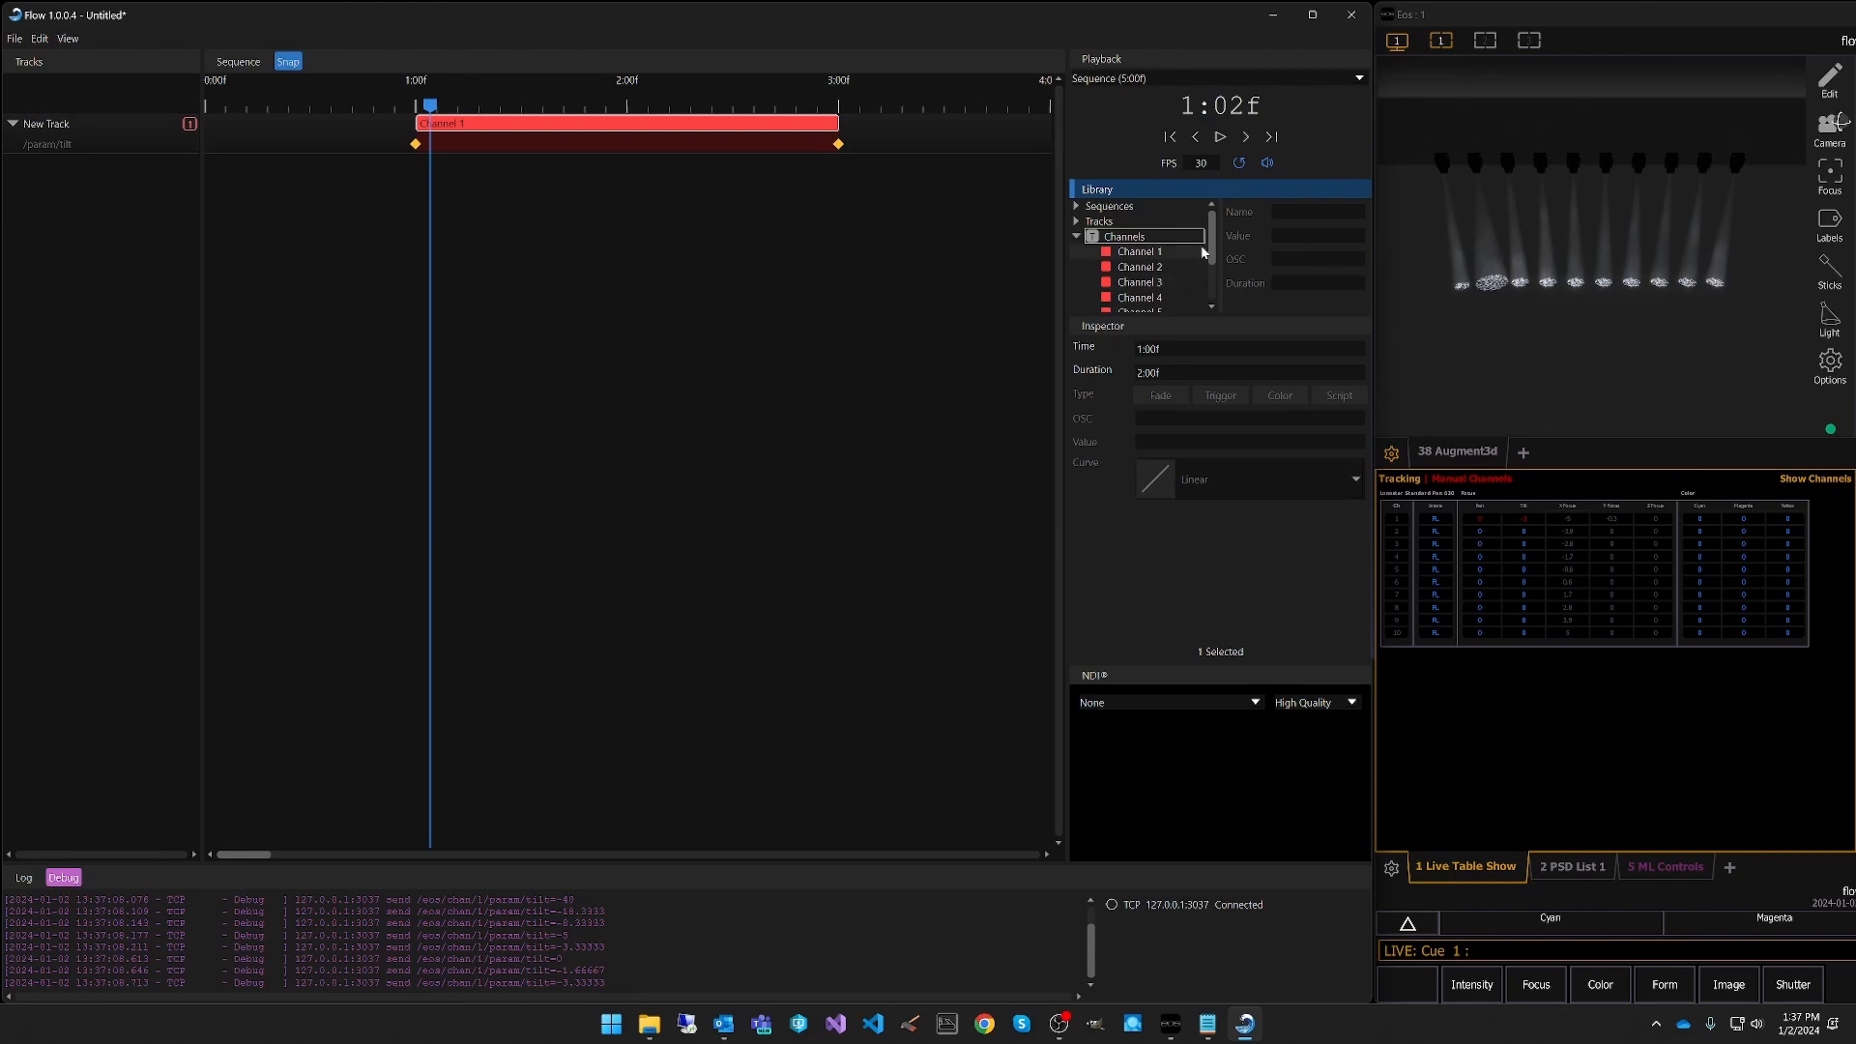
# Place Channel 2 at 1:15f on a new expanded track below Channel 1 and play the sequence from the start.
pyautogui.scroll(2, 1215, 261)
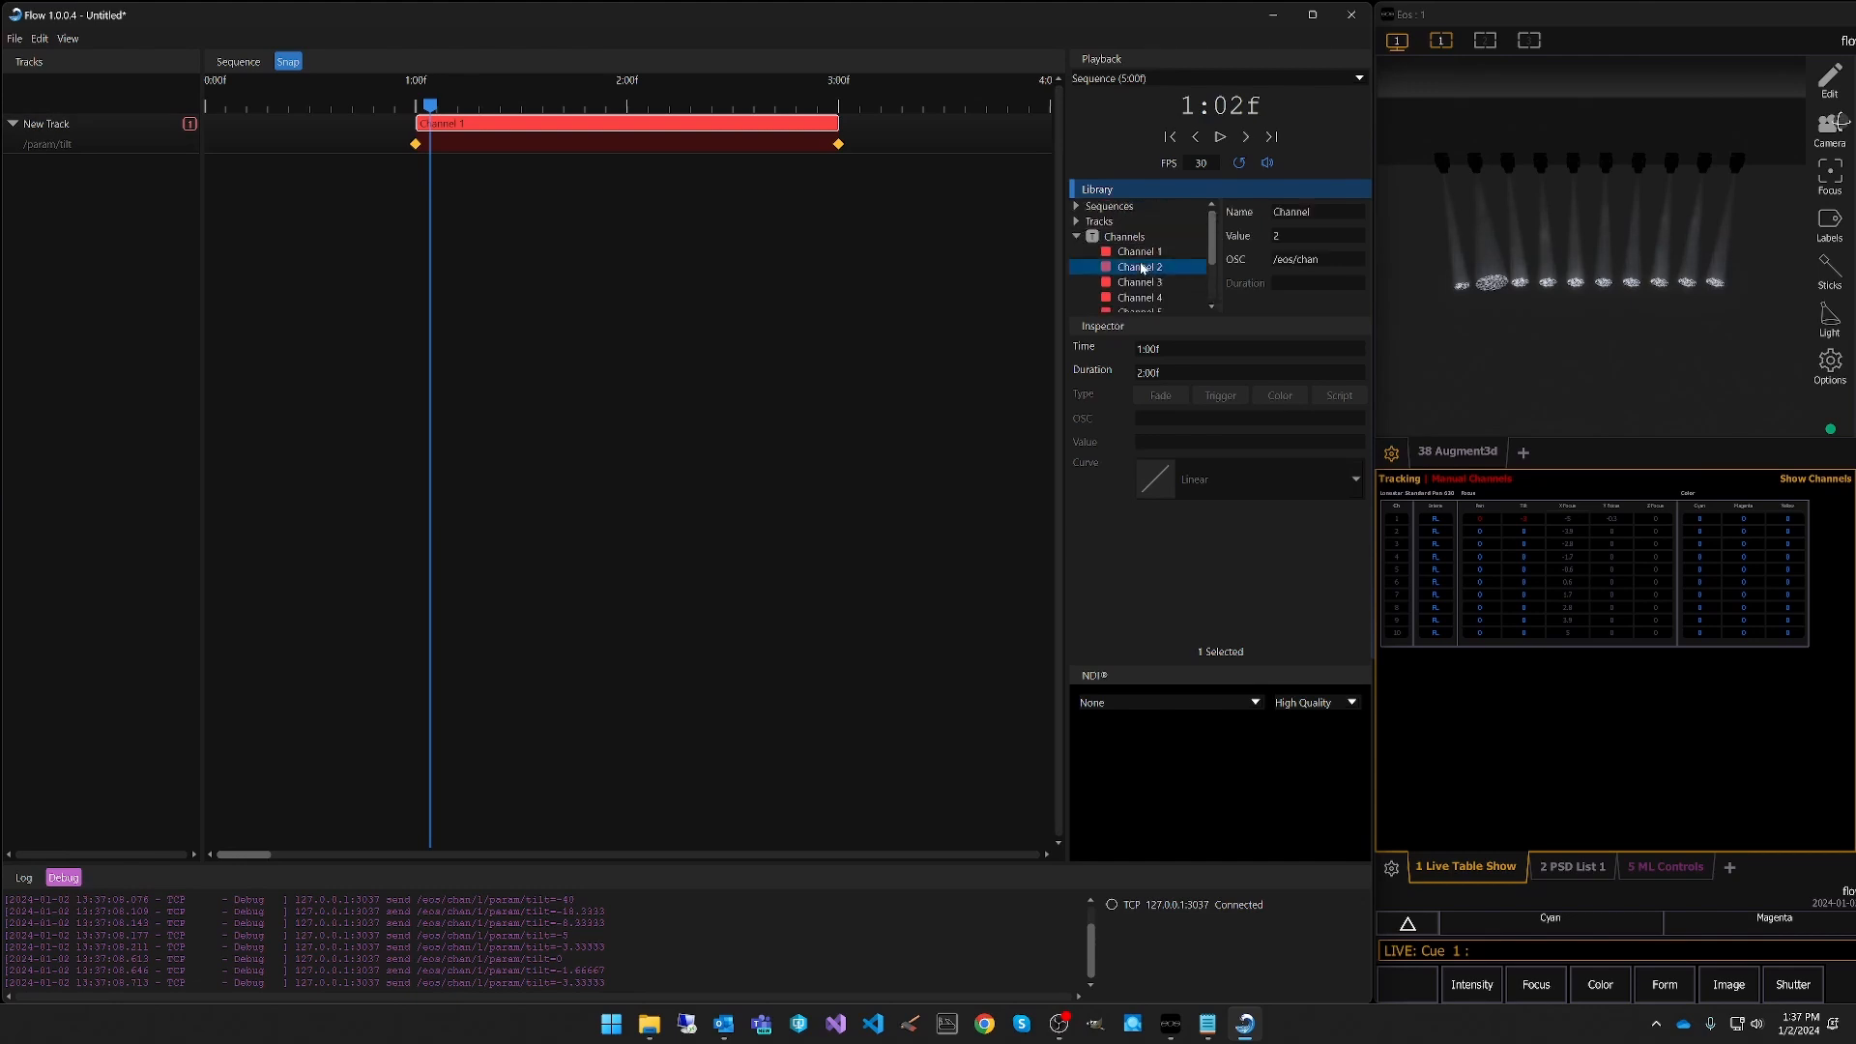
pyautogui.moveTo(387, 186); pyautogui.dragTo(522, 202)
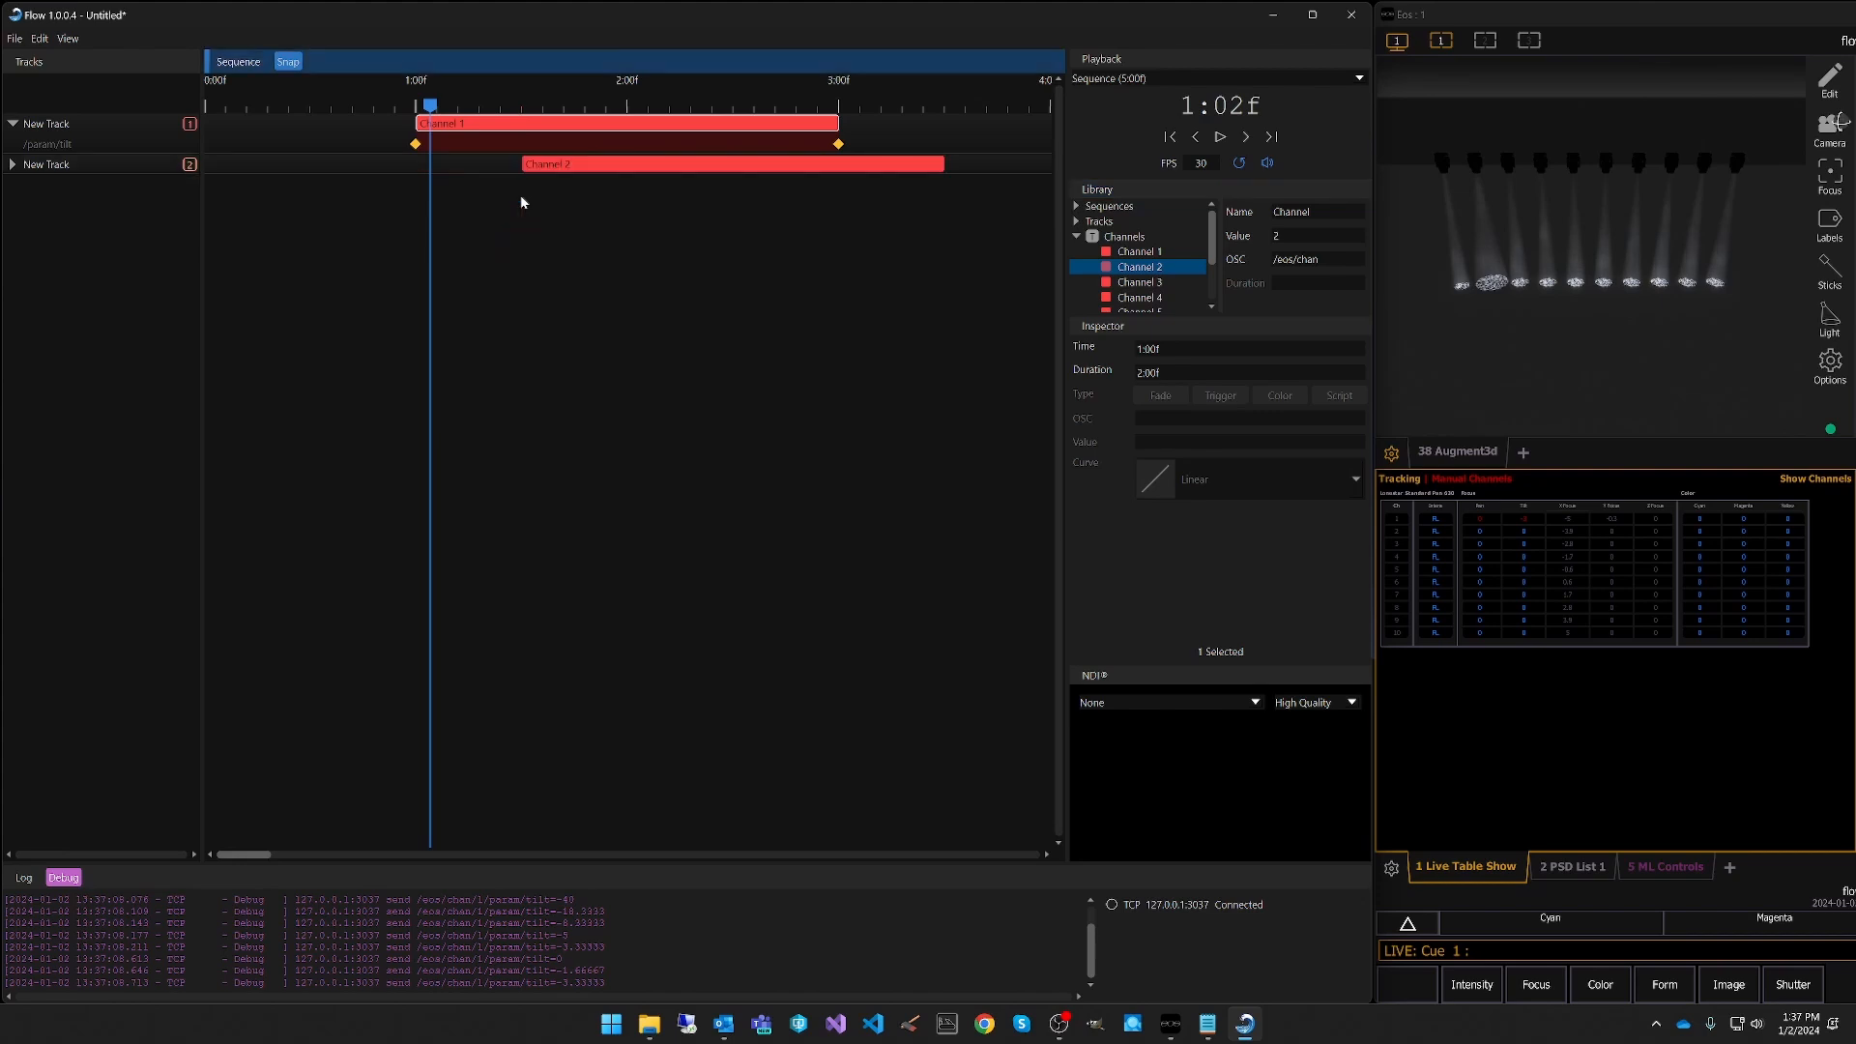
pyautogui.click(14, 165)
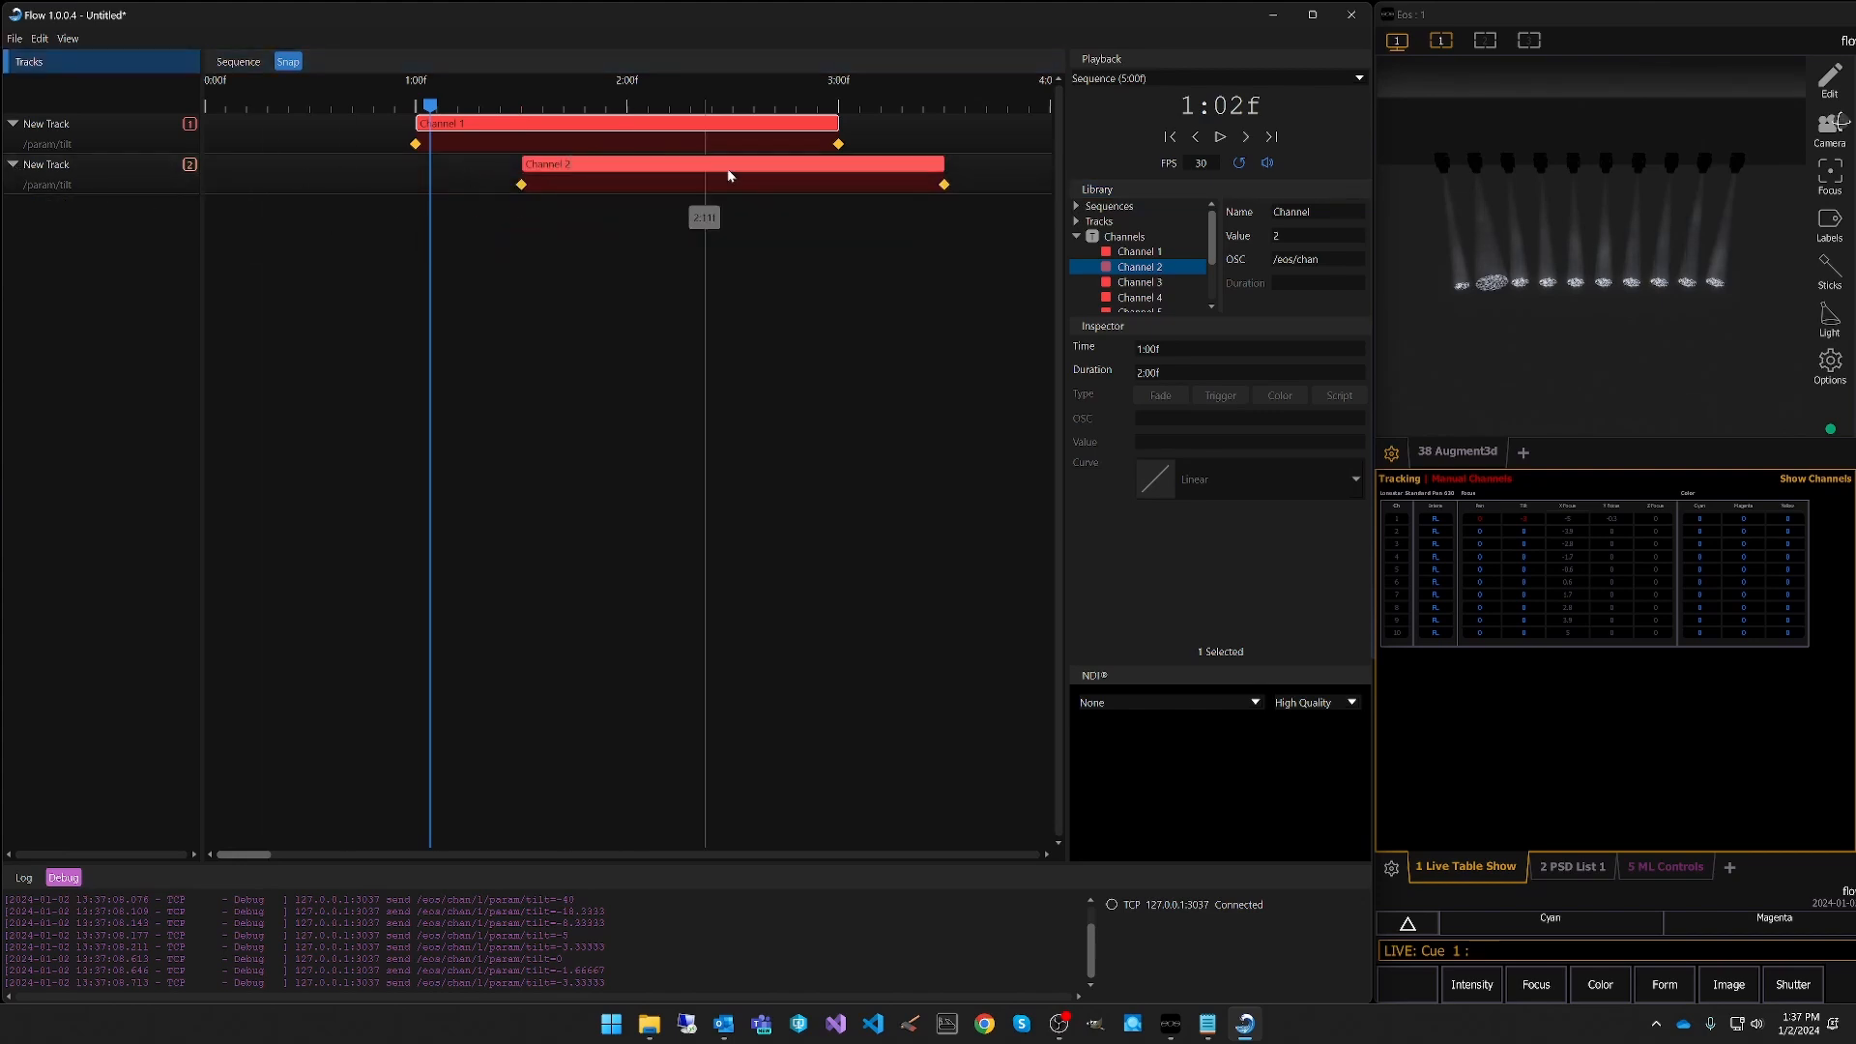
pyautogui.click(1167, 143)
pyautogui.press('space')
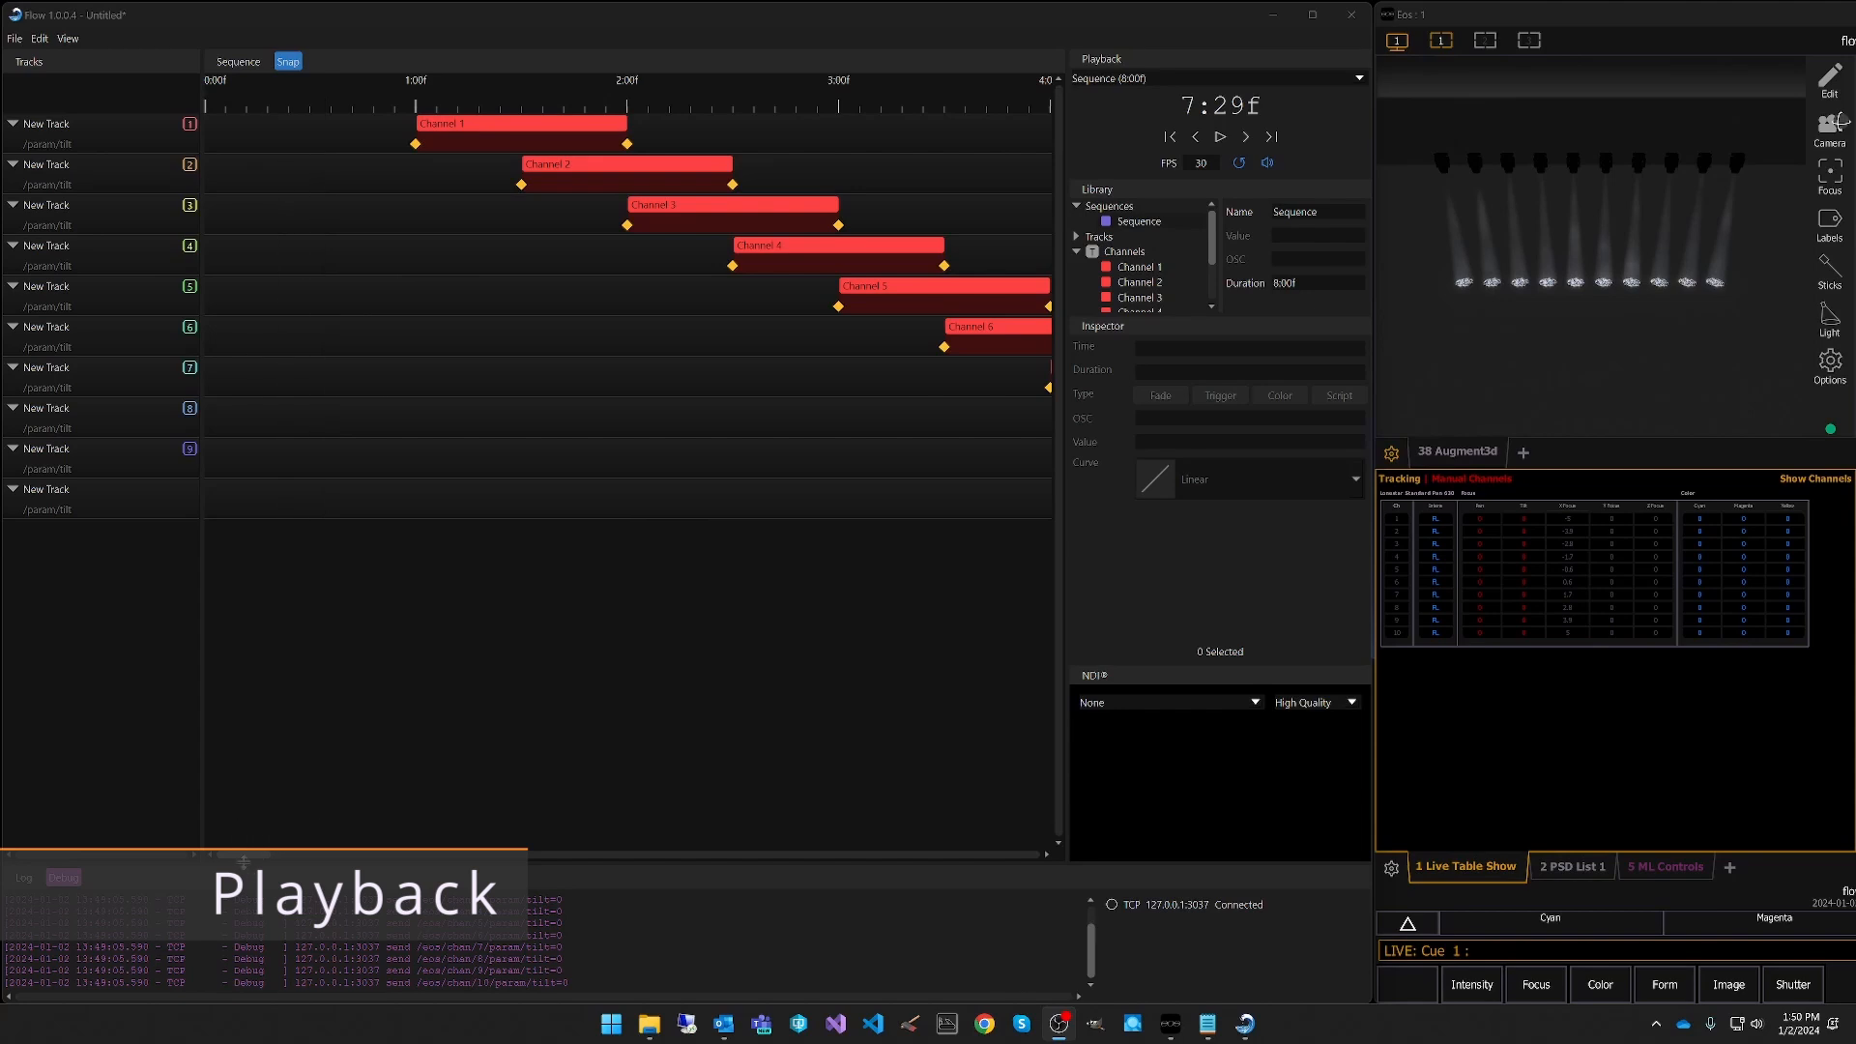
# Turn off looped playback to try the end of the sequence, and return the playhead to 0:00f.
pyautogui.moveTo(244, 856); pyautogui.dragTo(1019, 856)
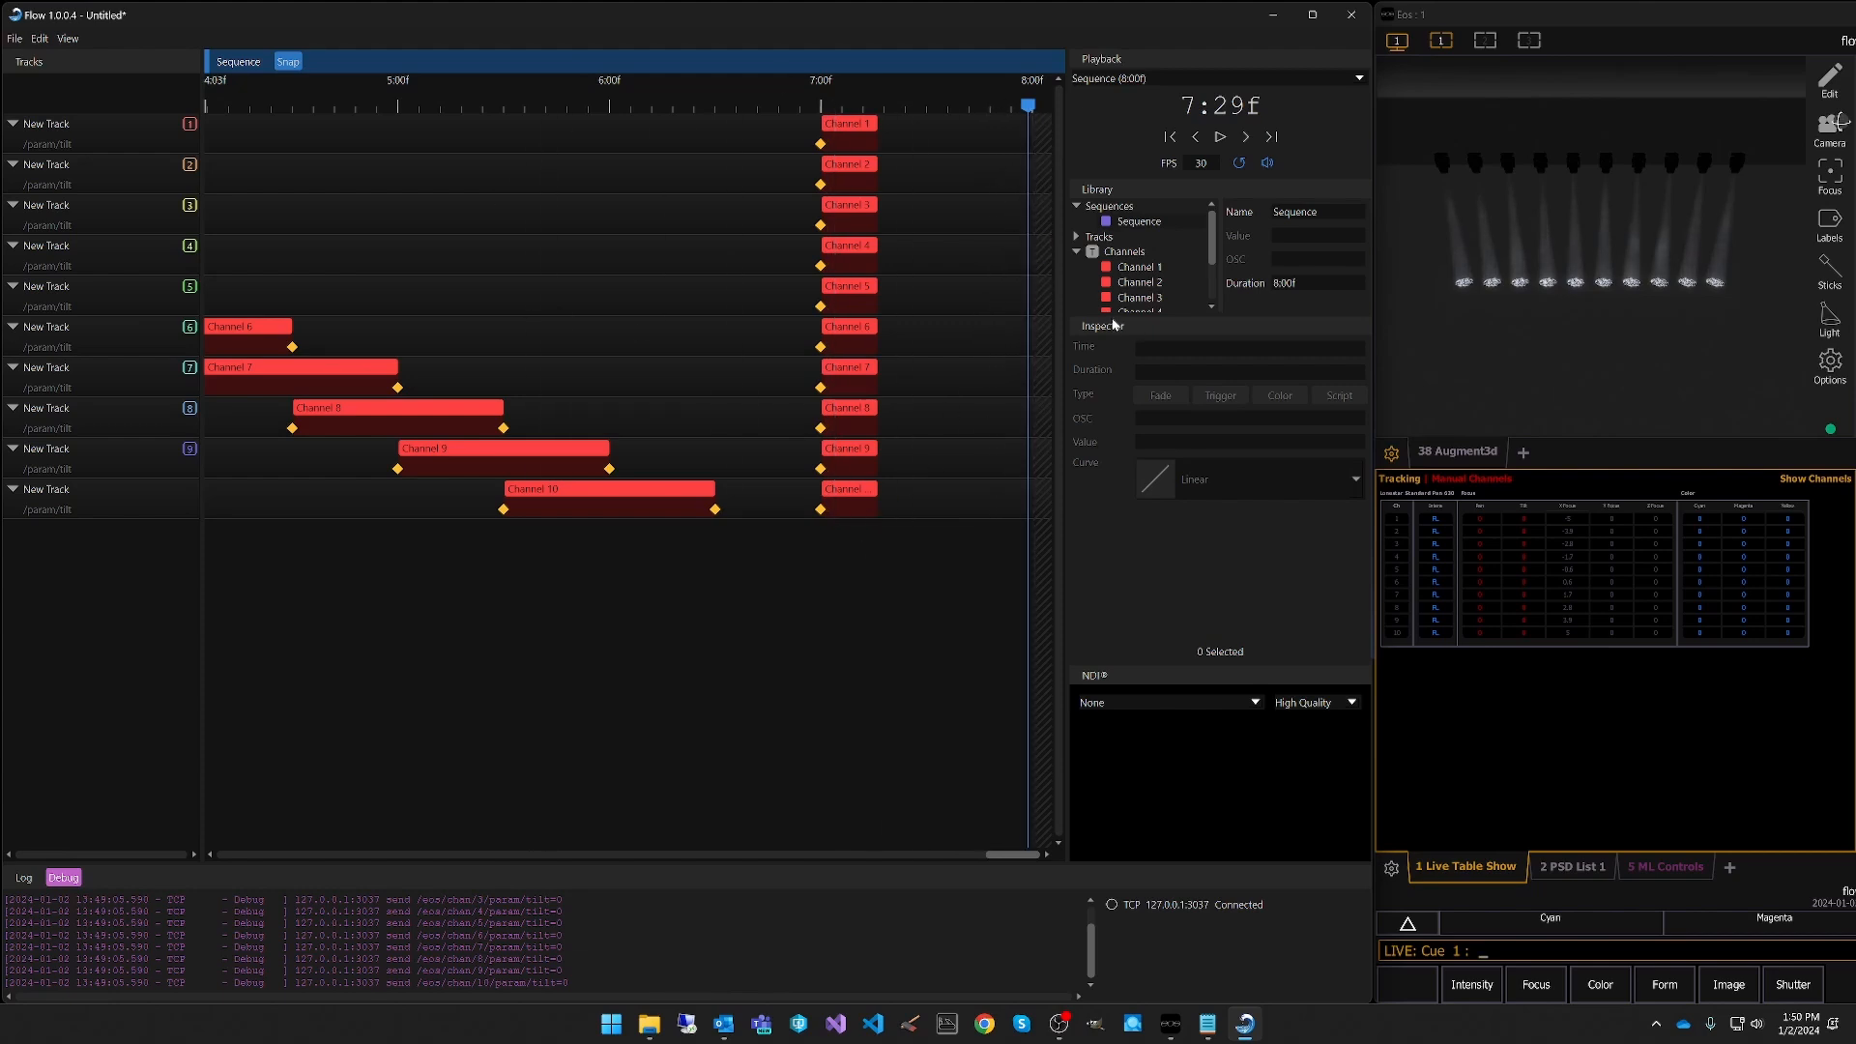
pyautogui.click(1239, 164)
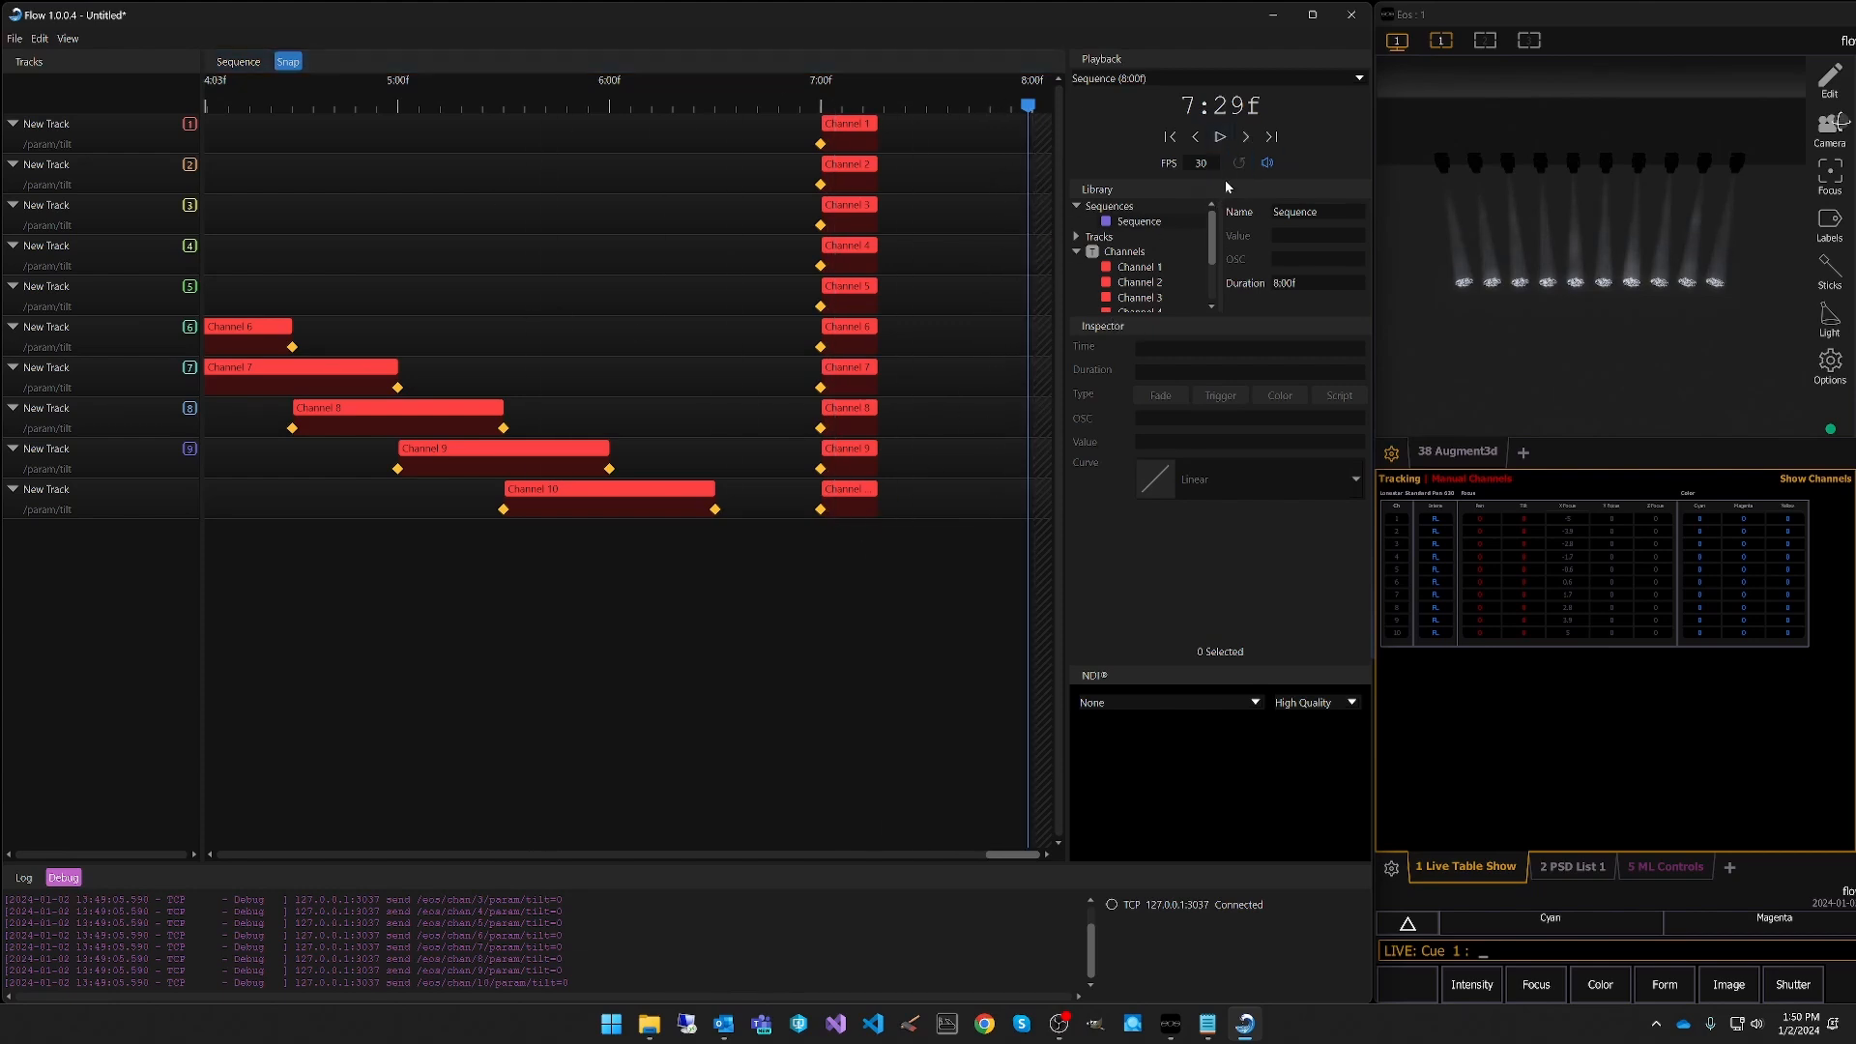
pyautogui.moveTo(1029, 107); pyautogui.dragTo(984, 117)
pyautogui.click(1170, 138)
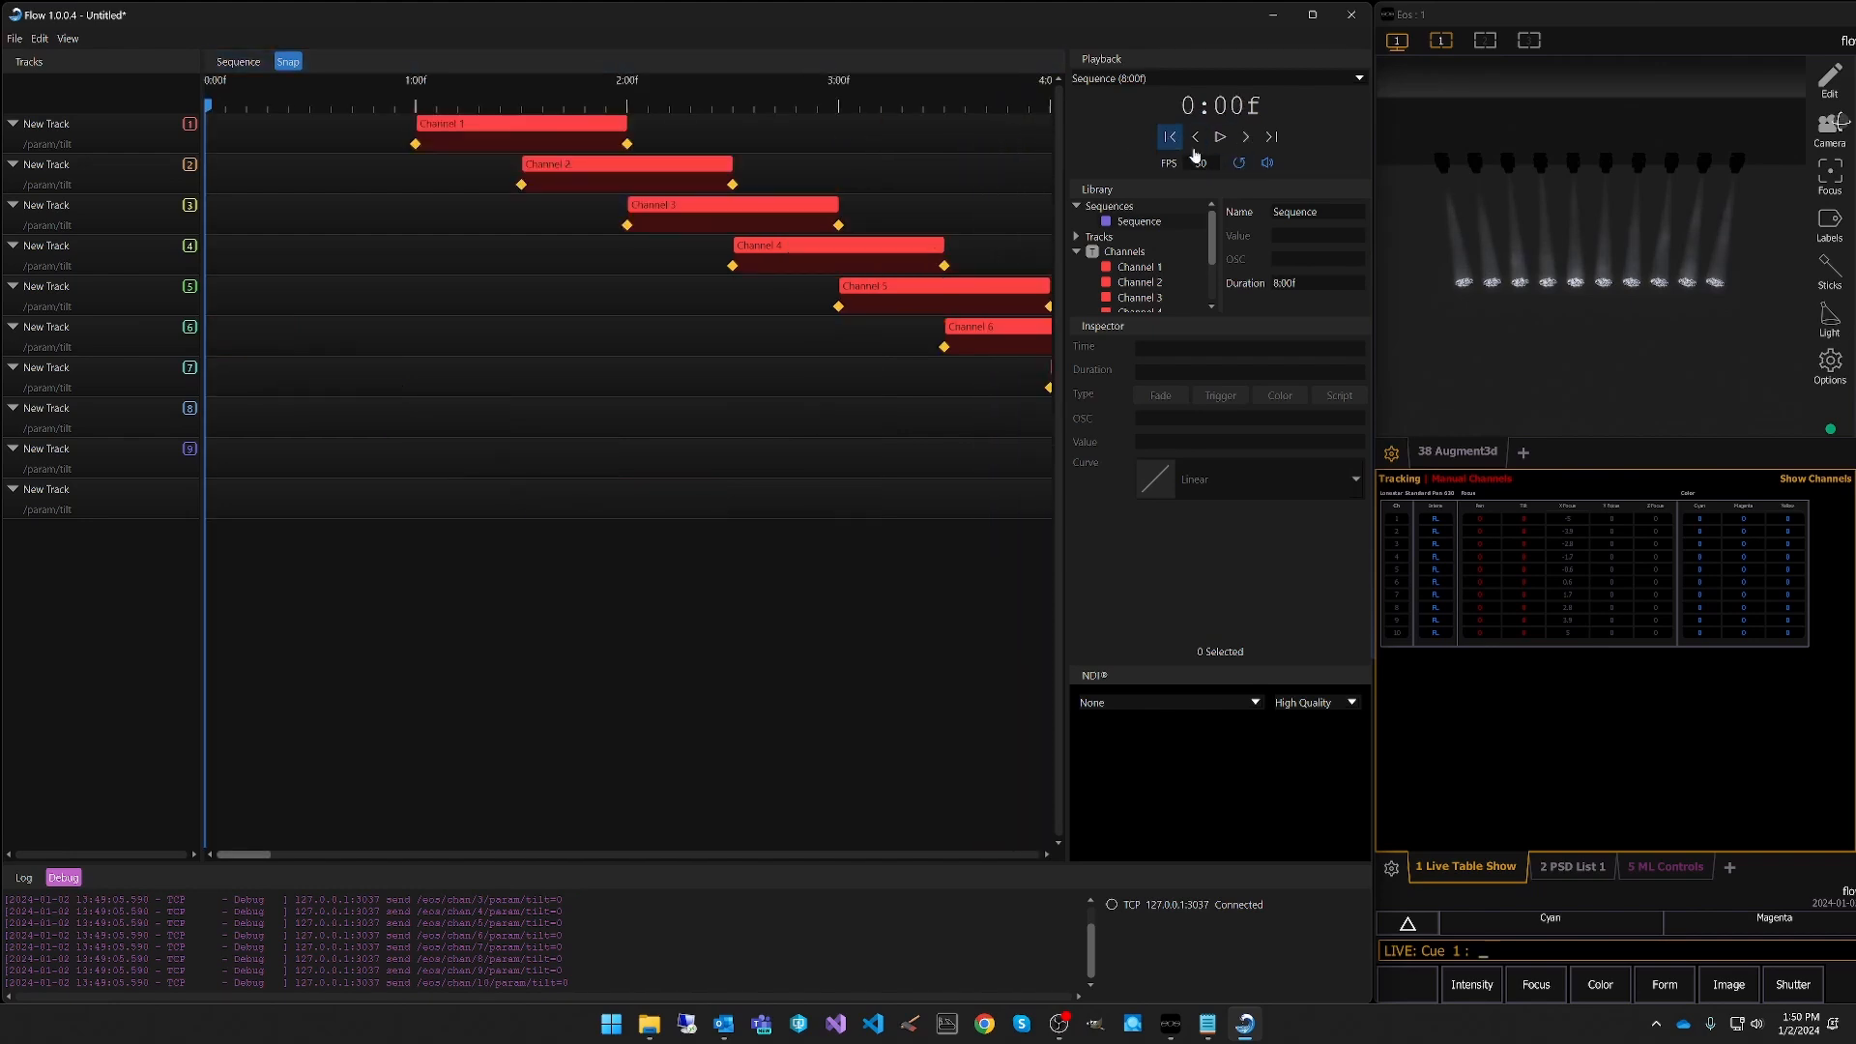
# Play the sequence from the start and set the playback rate to 15 FPS while it runs.
pyautogui.click(1221, 138)
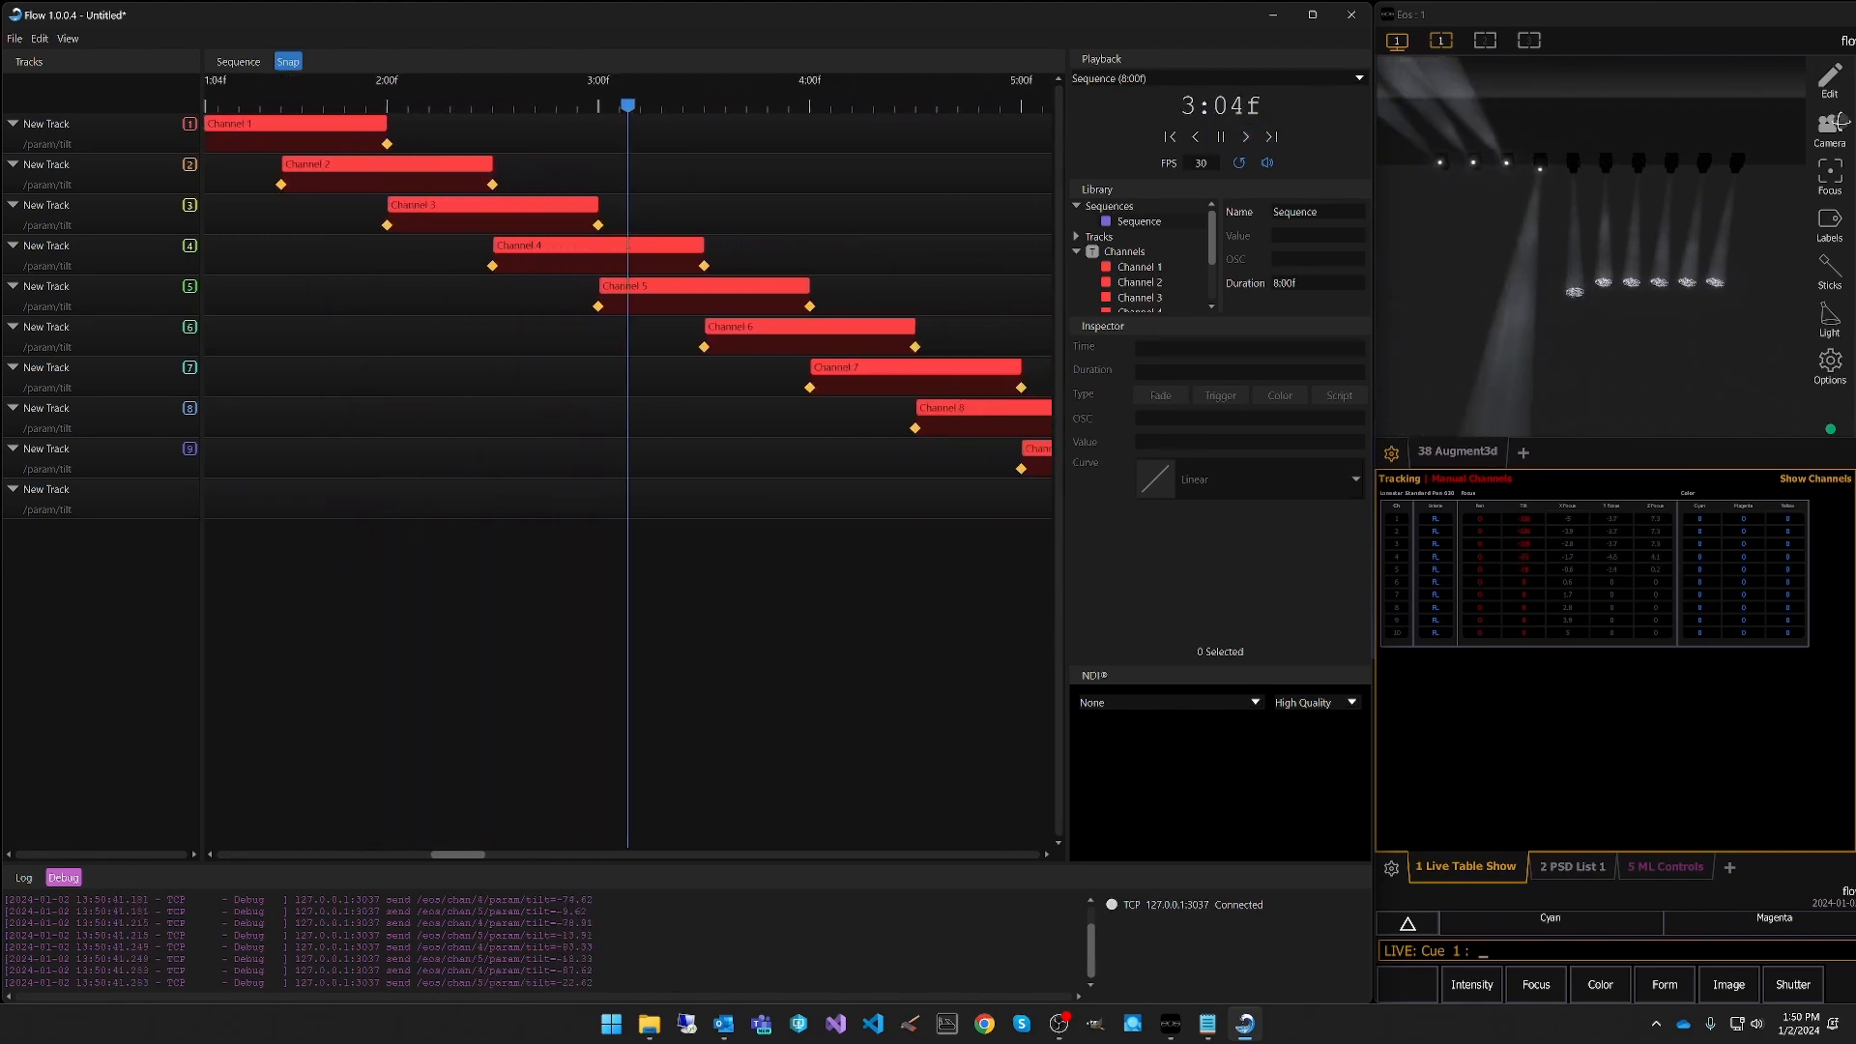
pyautogui.doubleClick(1205, 162)
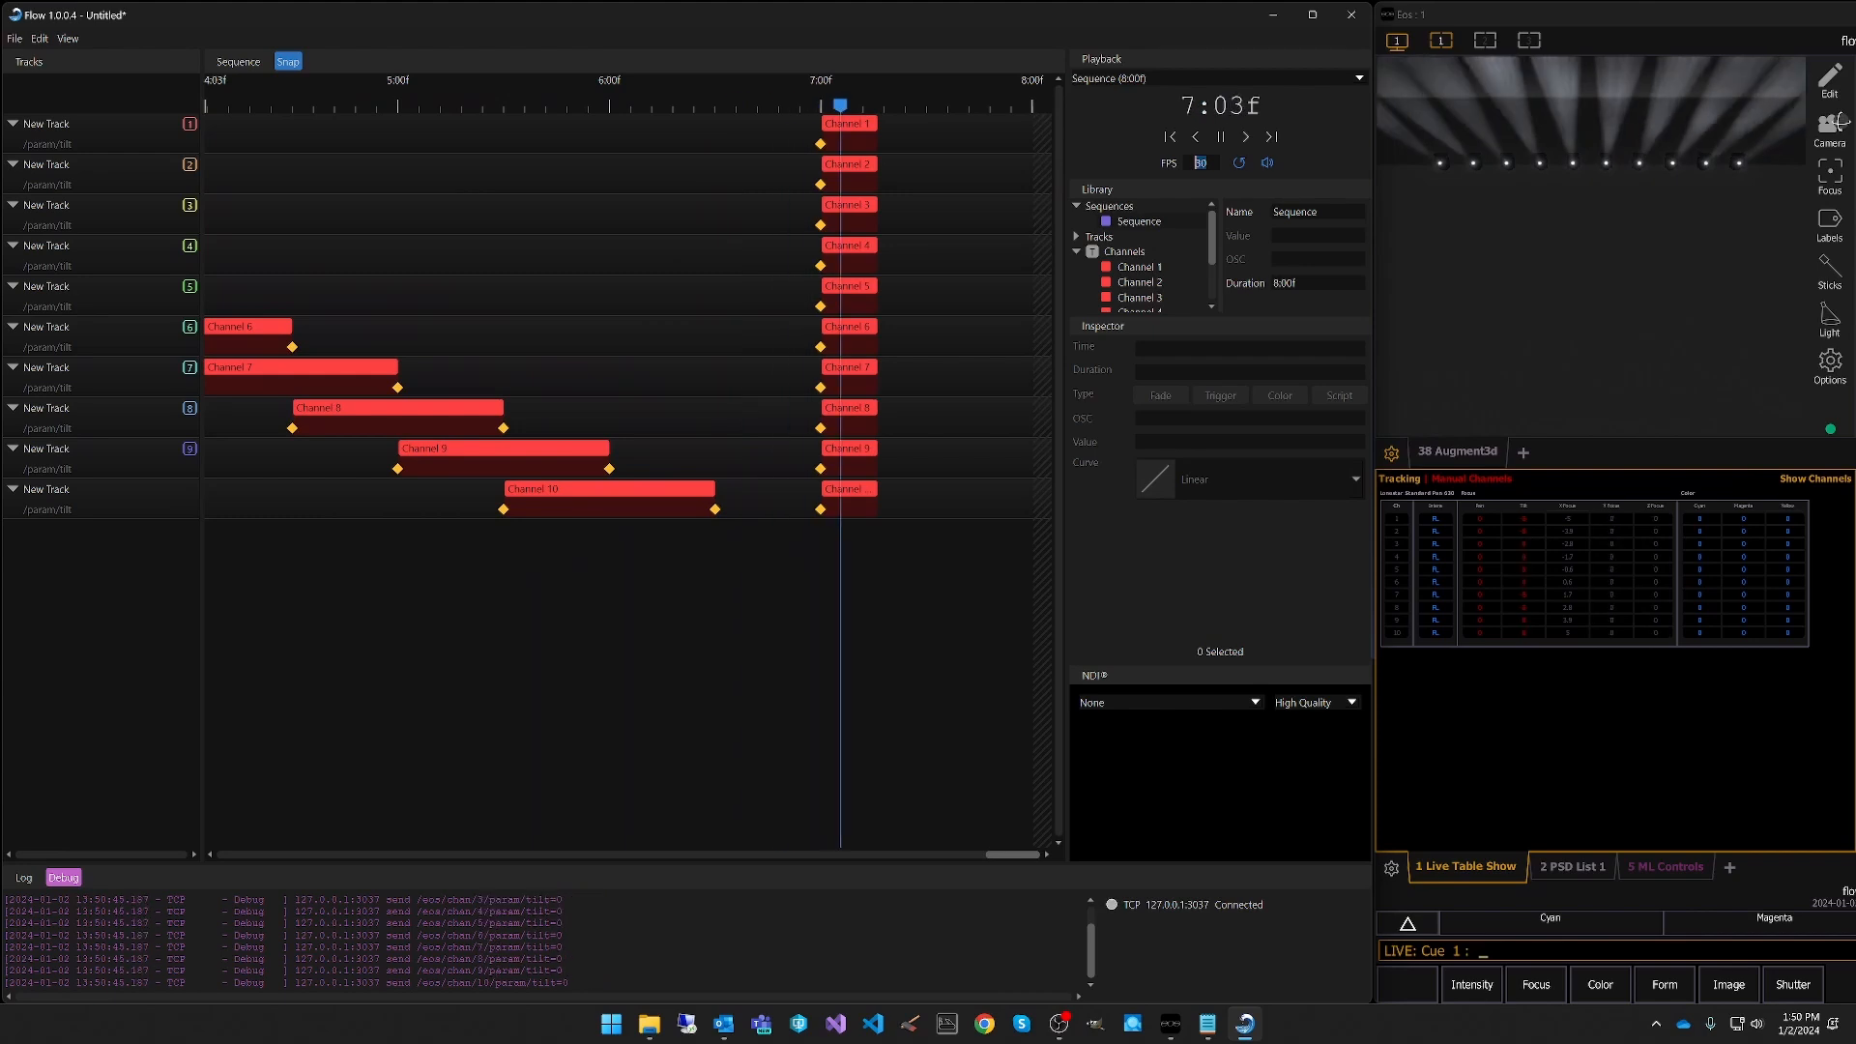
pyautogui.write('15')
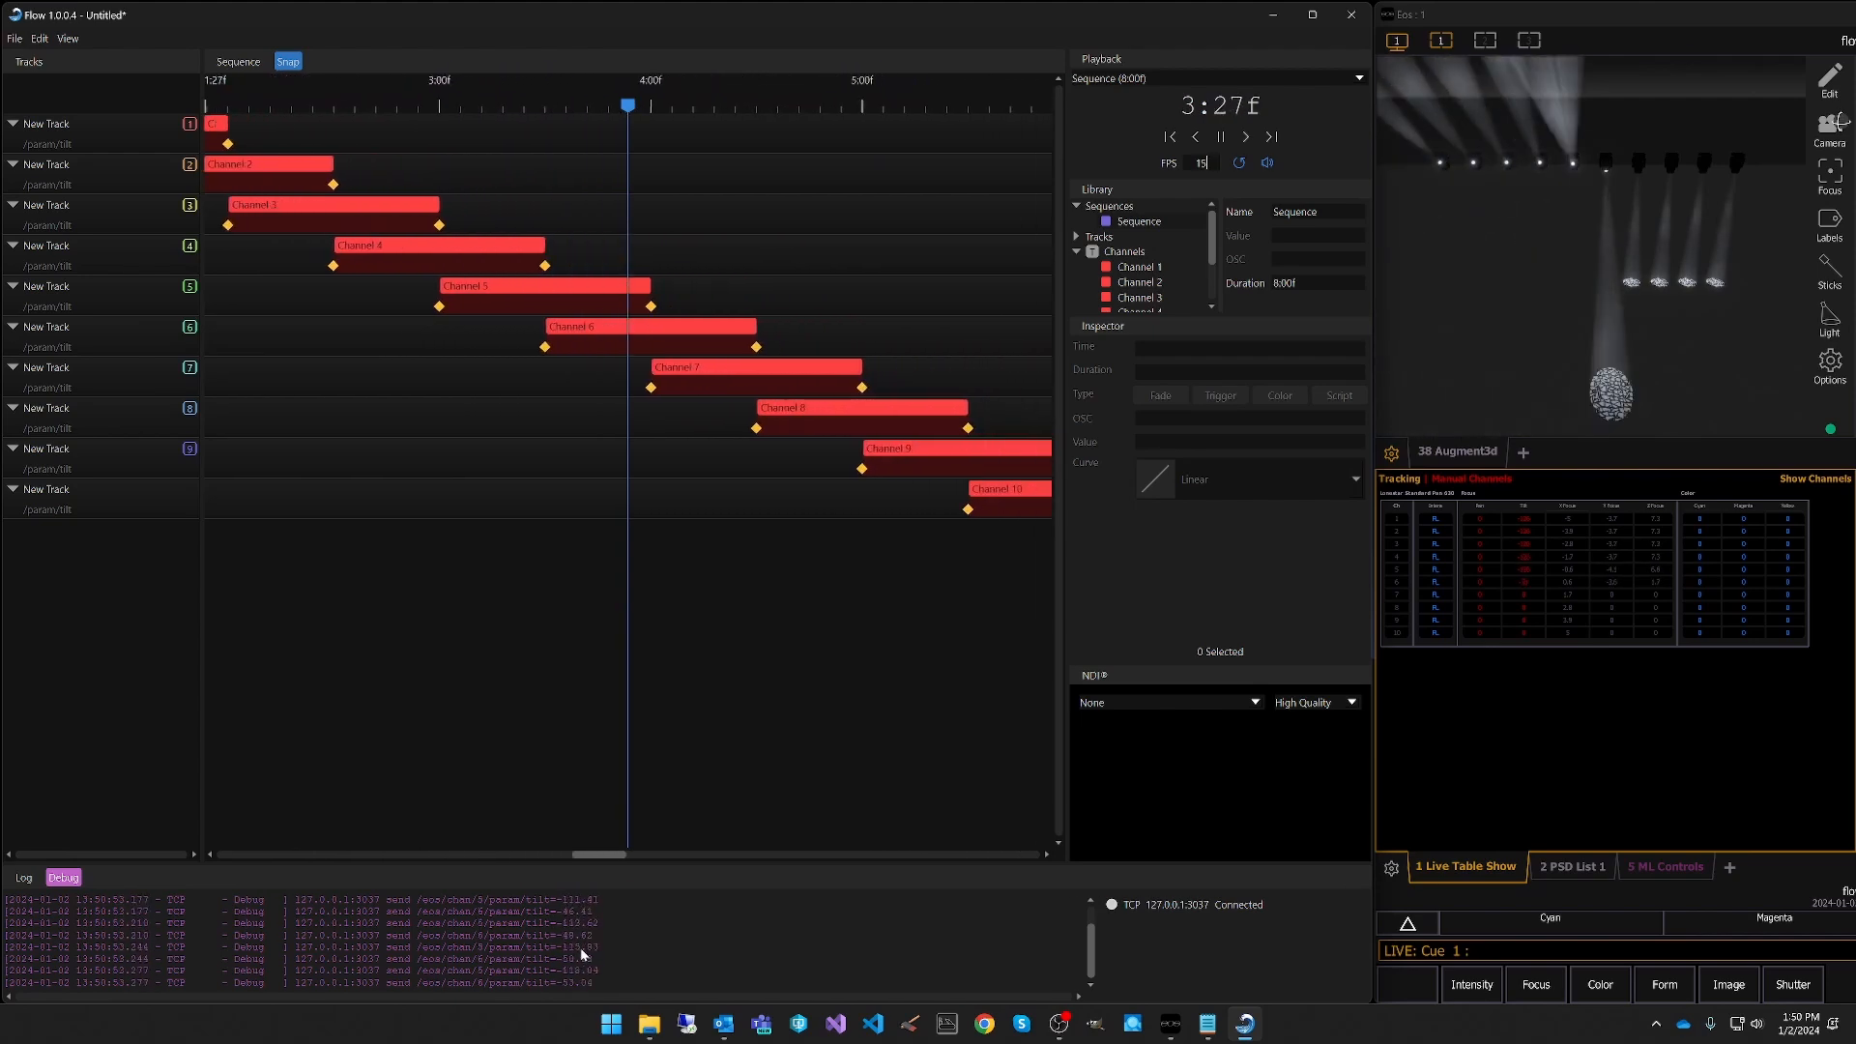
# Check the output FPS setting in the Preferences.
pyautogui.click(39, 39)
pyautogui.click(77, 95)
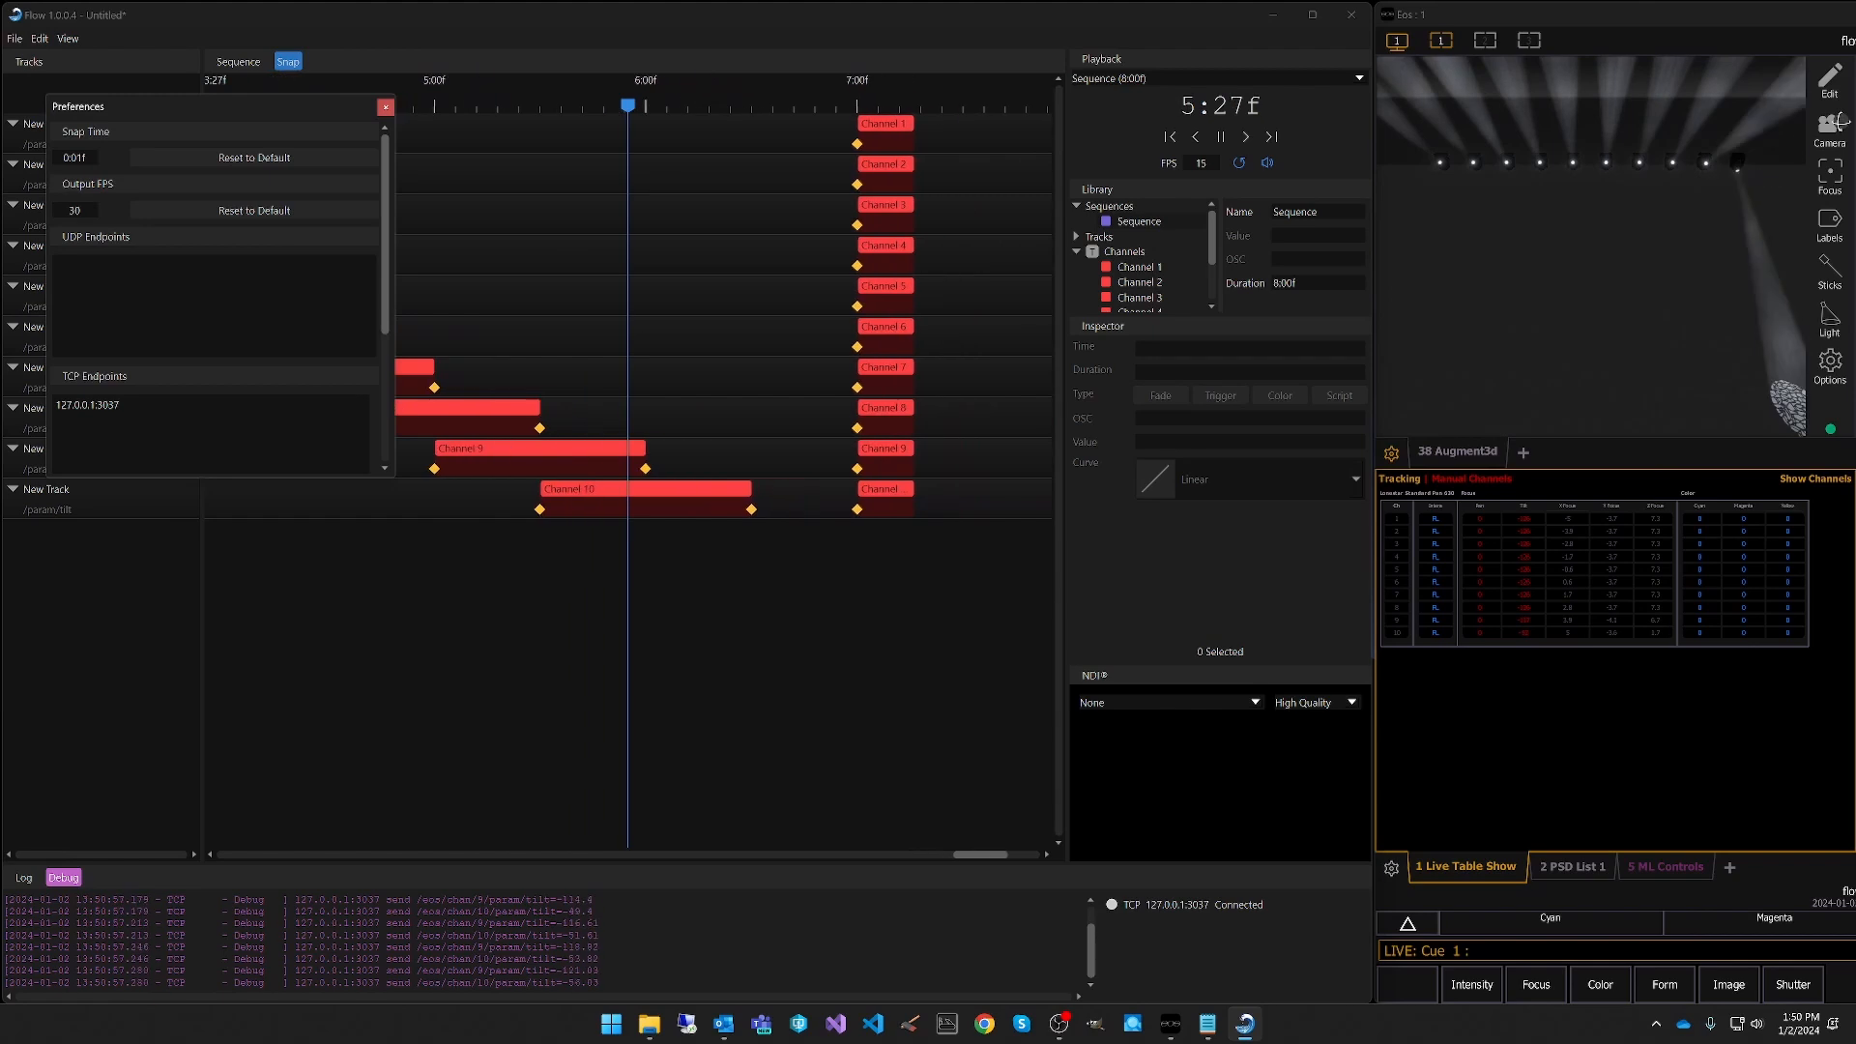
pyautogui.click(386, 108)
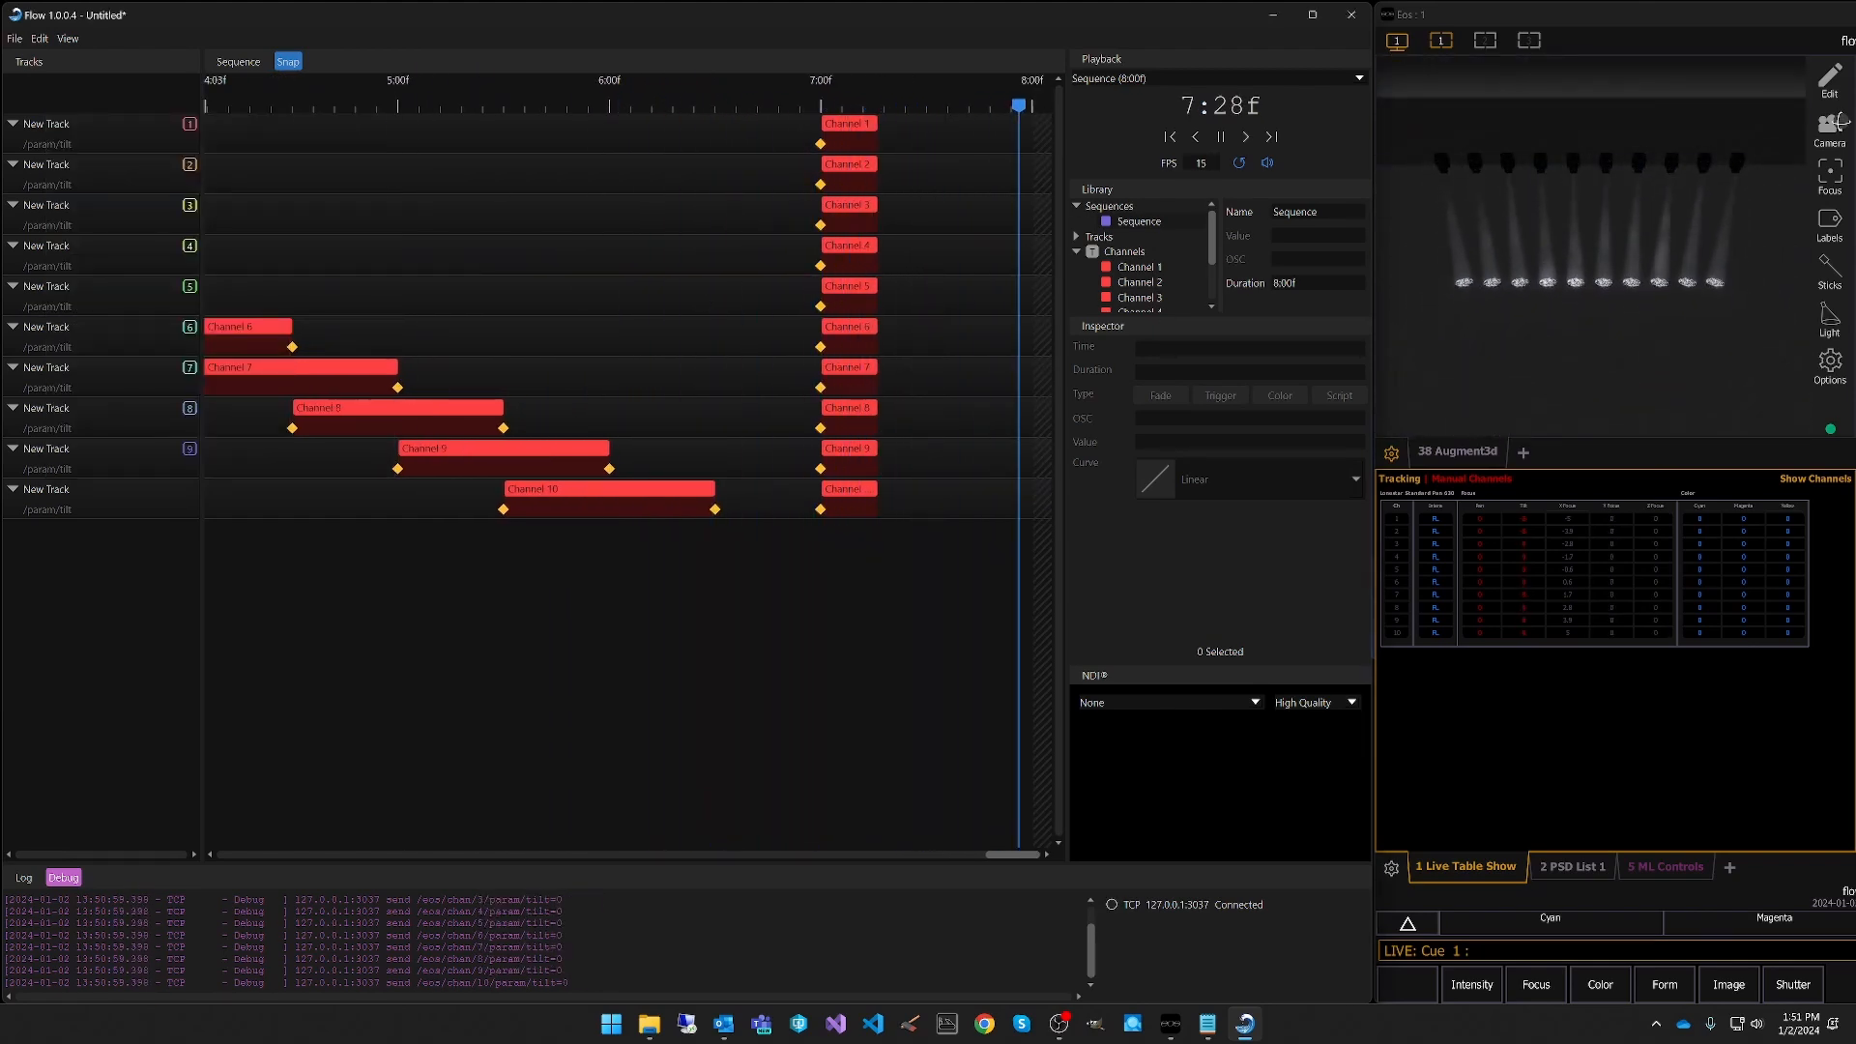
# Set the playback rate to 30 FPS.
pyautogui.doubleClick(1201, 163)
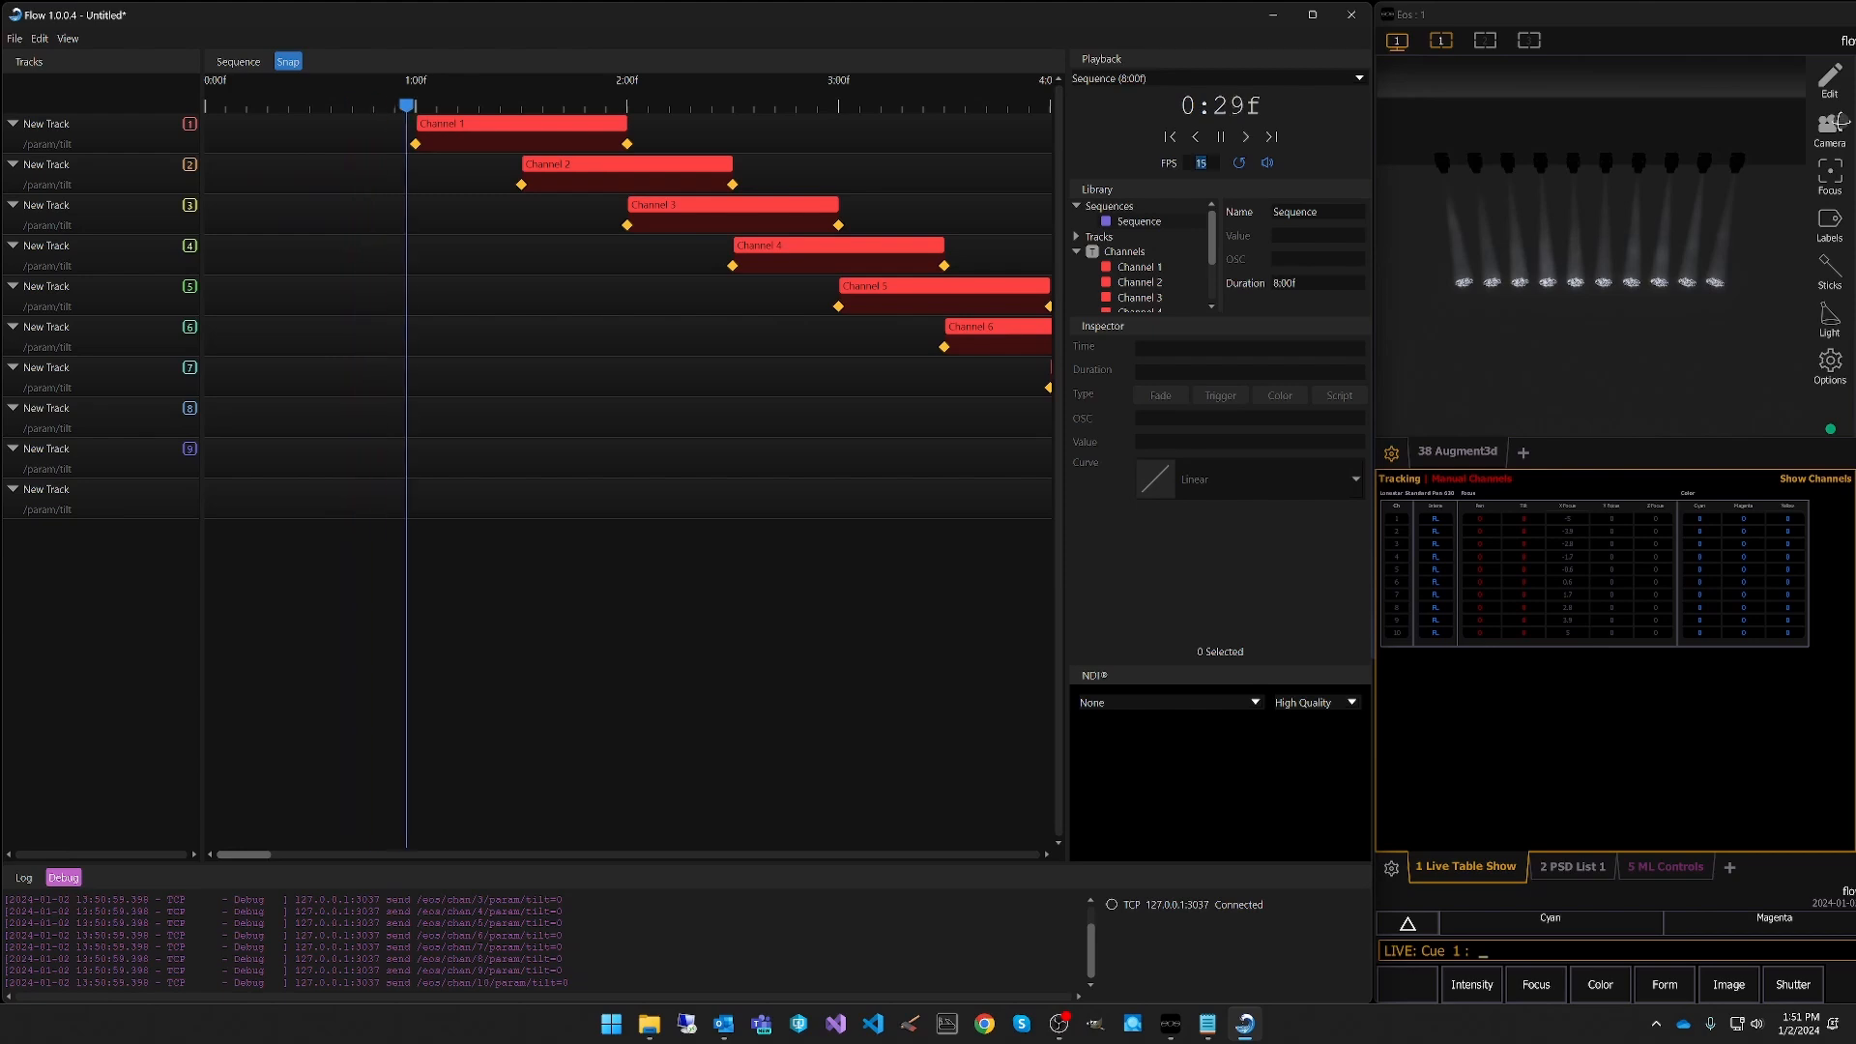
pyautogui.write('30')
pyautogui.press('Return')
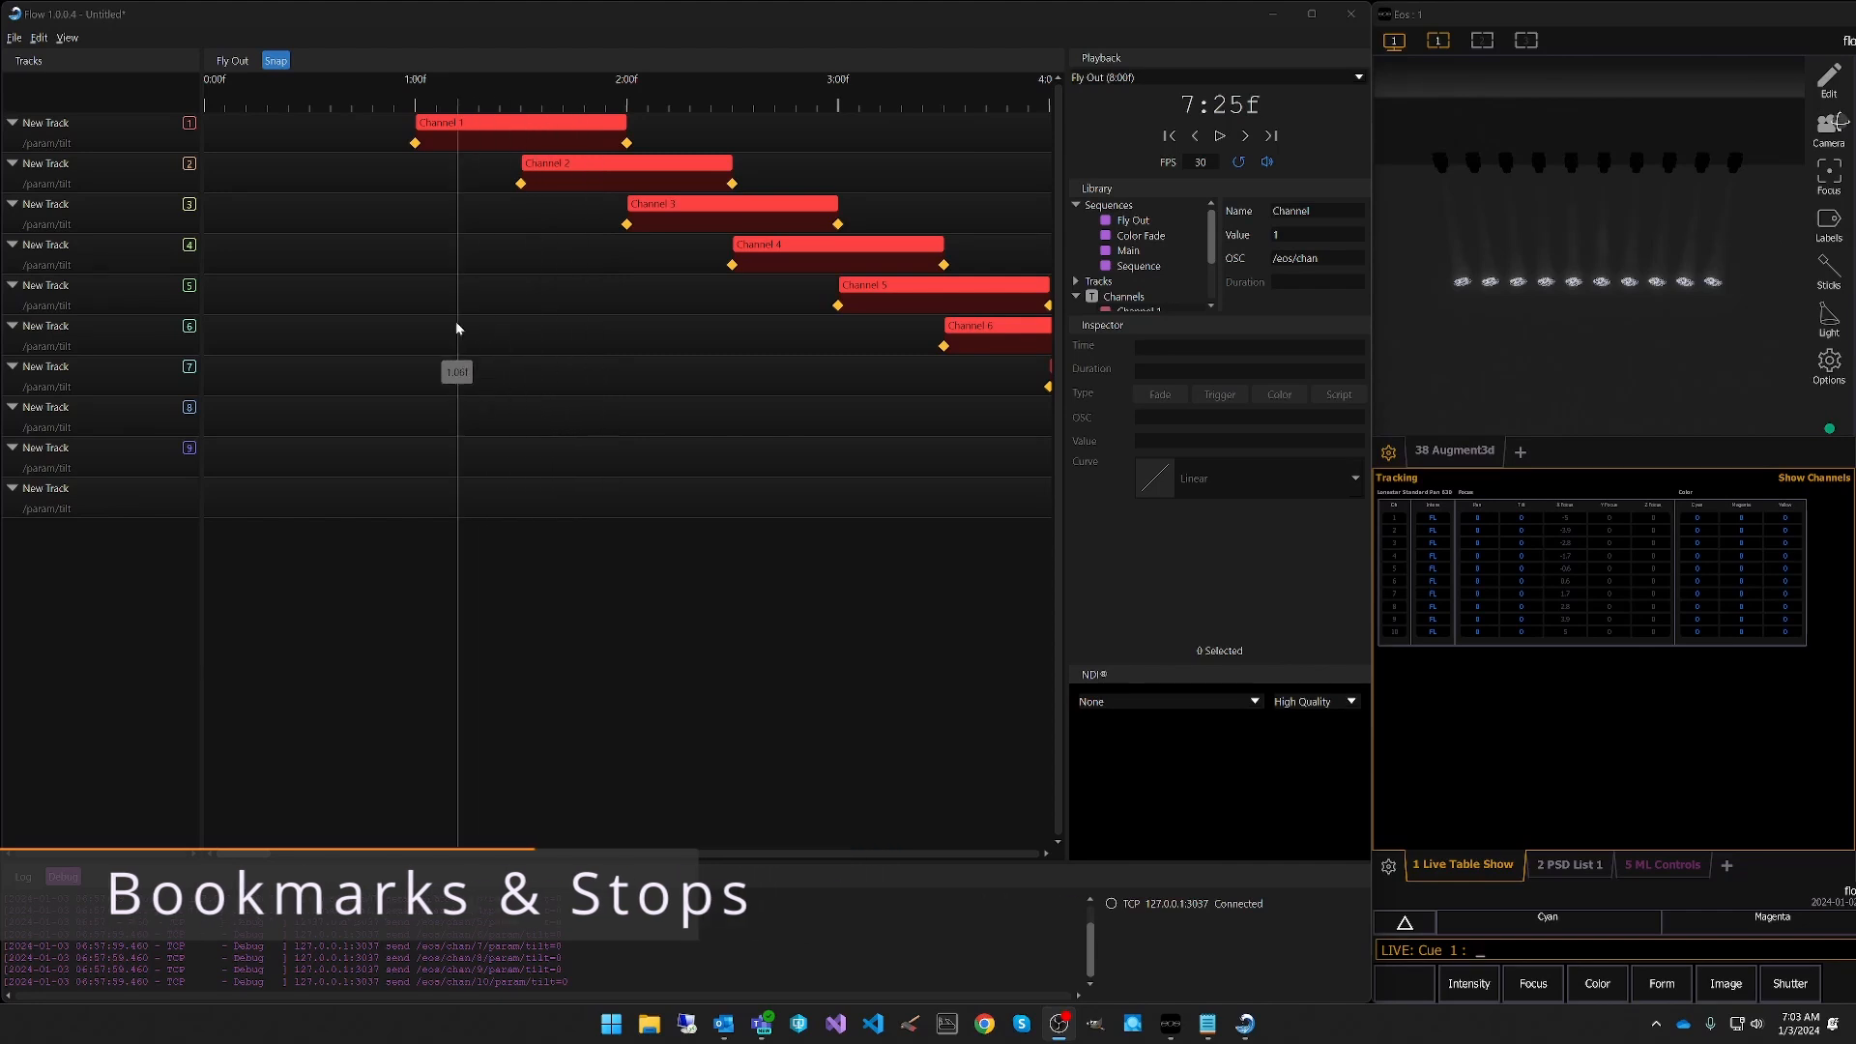
# Add bookmarks to the Fly Out sequence at 1:00f and 7:00f.
pyautogui.rightClick(414, 201)
pyautogui.click(444, 263)
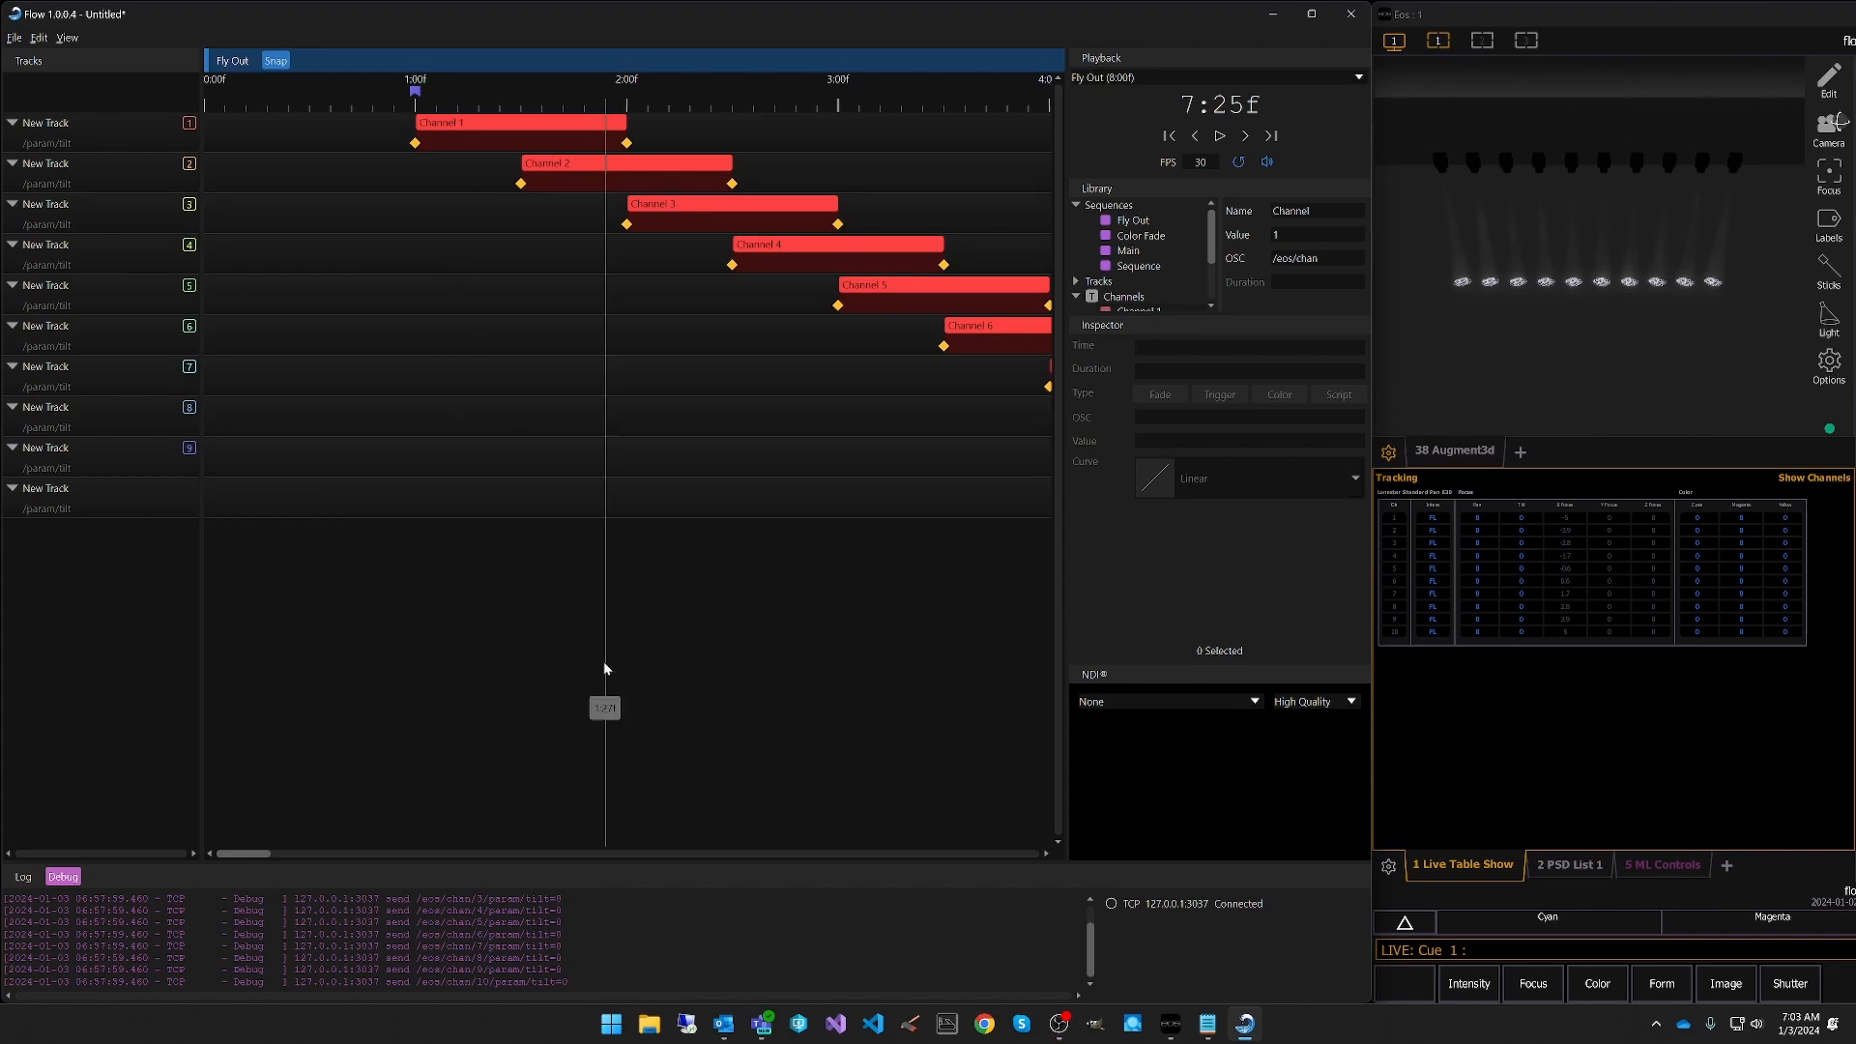
pyautogui.moveTo(239, 863); pyautogui.dragTo(955, 863)
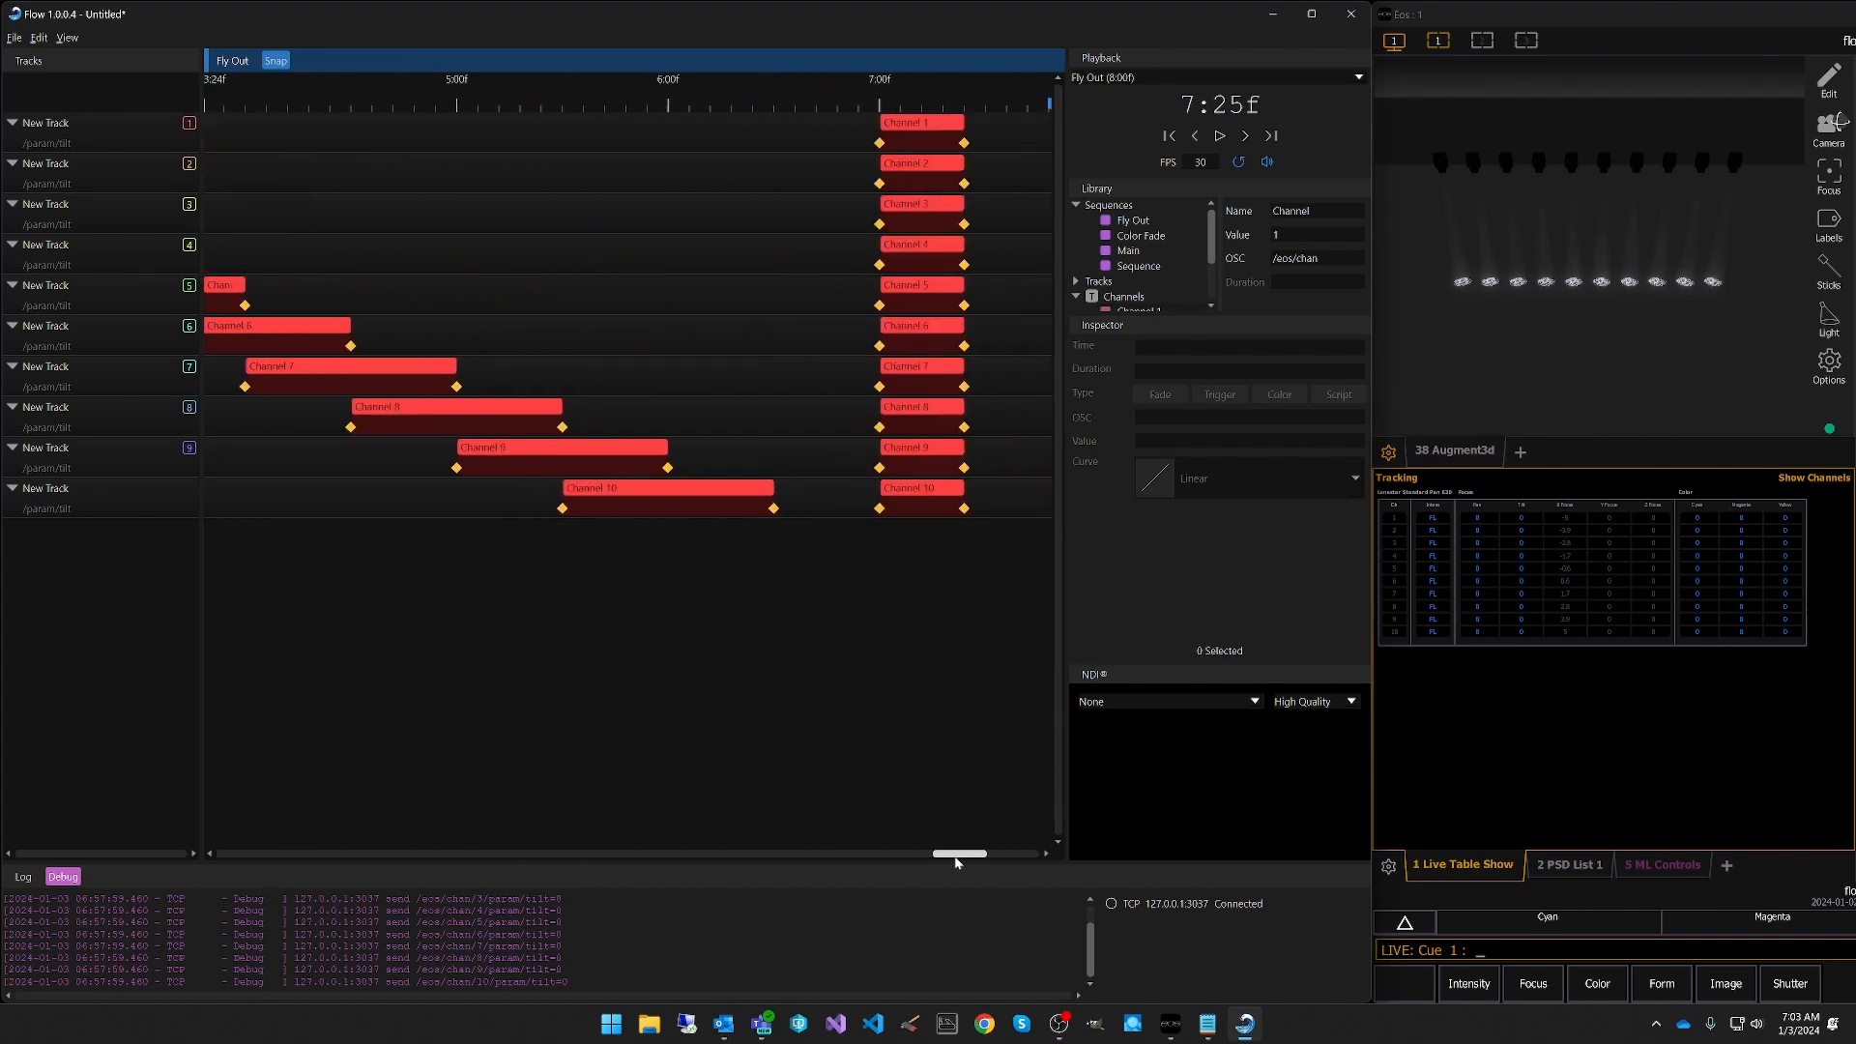
pyautogui.rightClick(880, 188)
pyautogui.click(926, 266)
# Jump the playhead between the sequence's start, end and two bookmarks, and return it to 0:00f.
pyautogui.click(1169, 137)
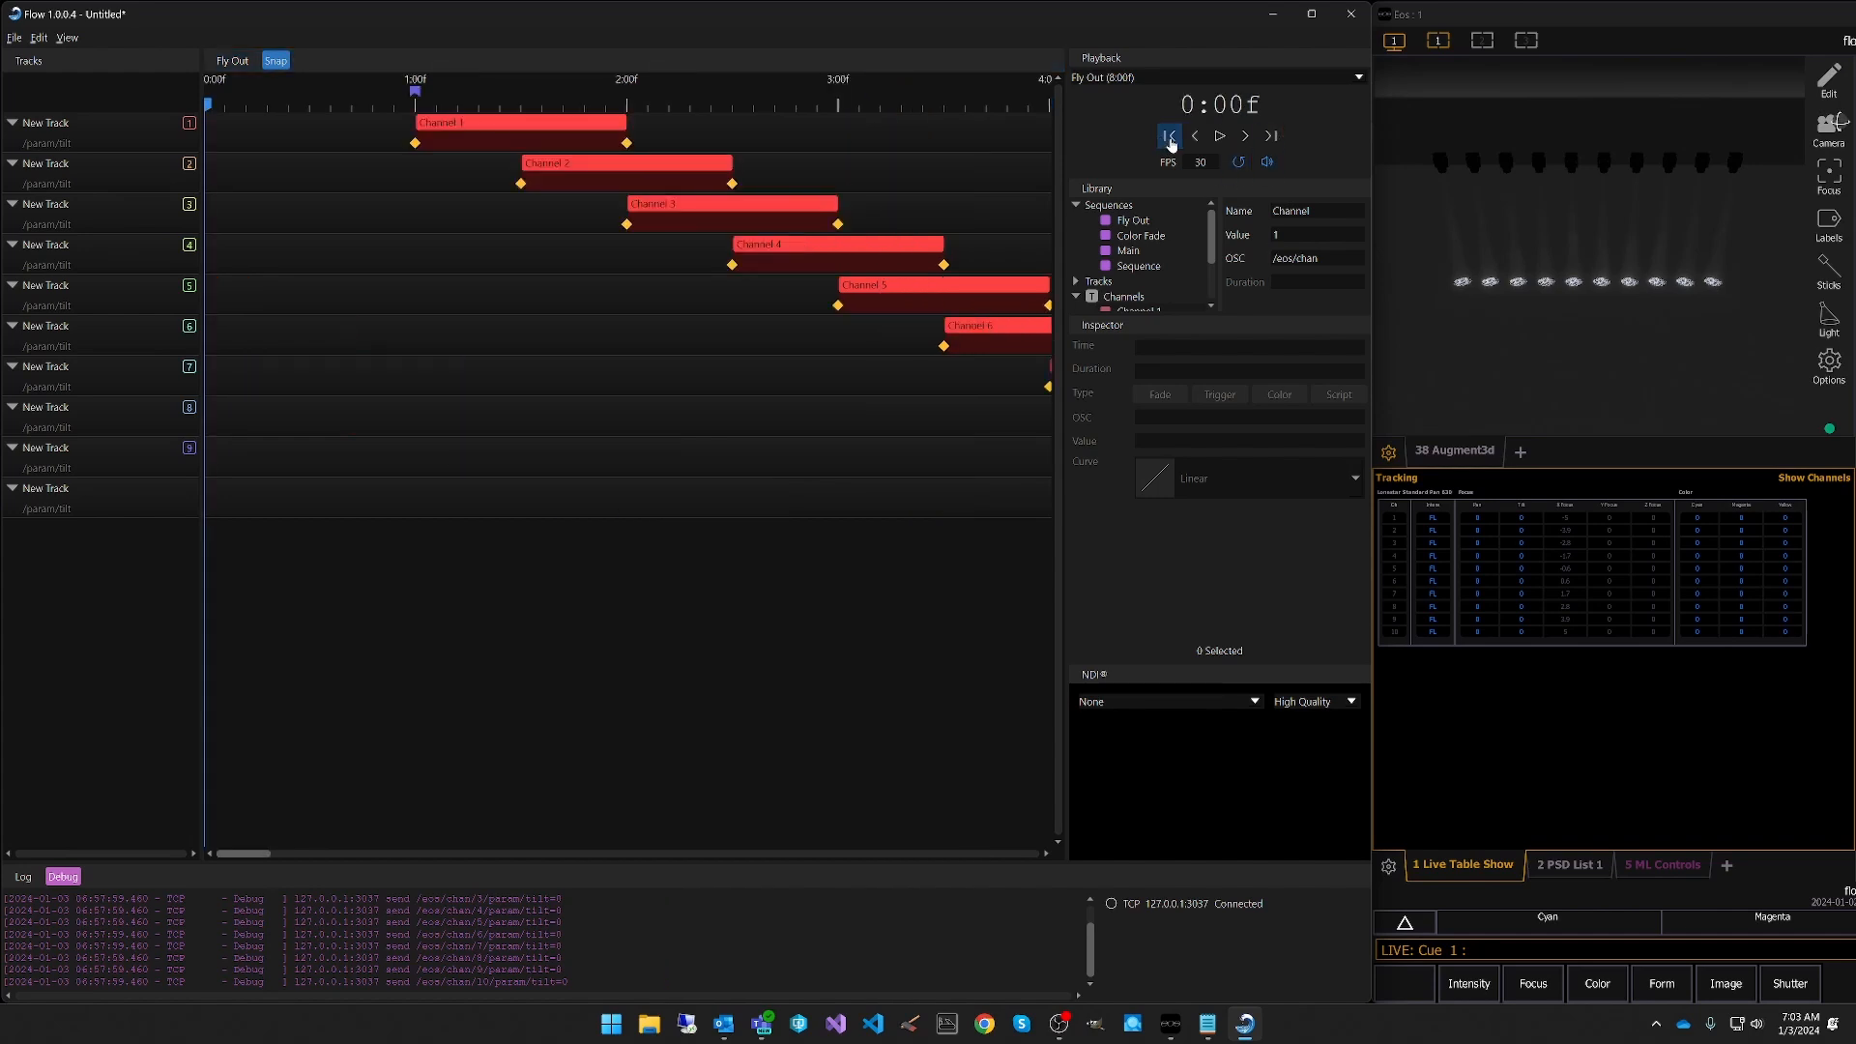
pyautogui.click(1276, 138)
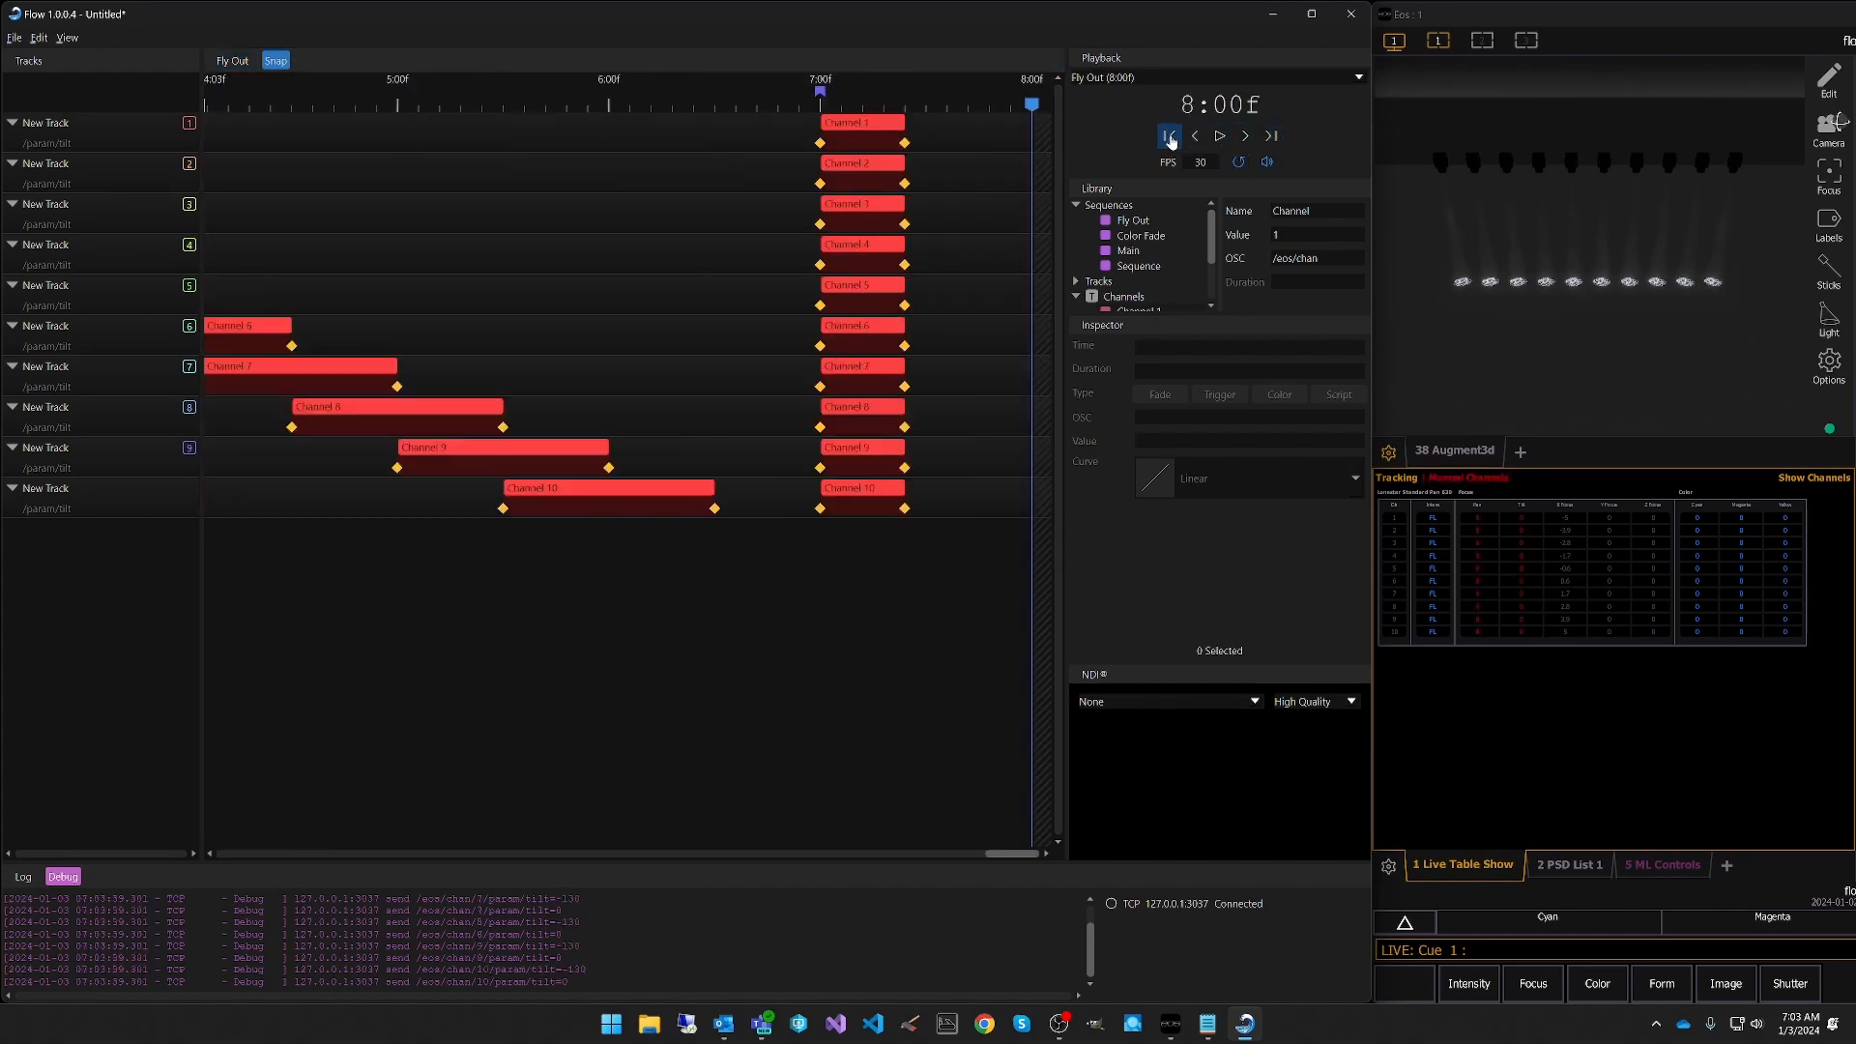
pyautogui.click(1172, 138)
pyautogui.click(1246, 137)
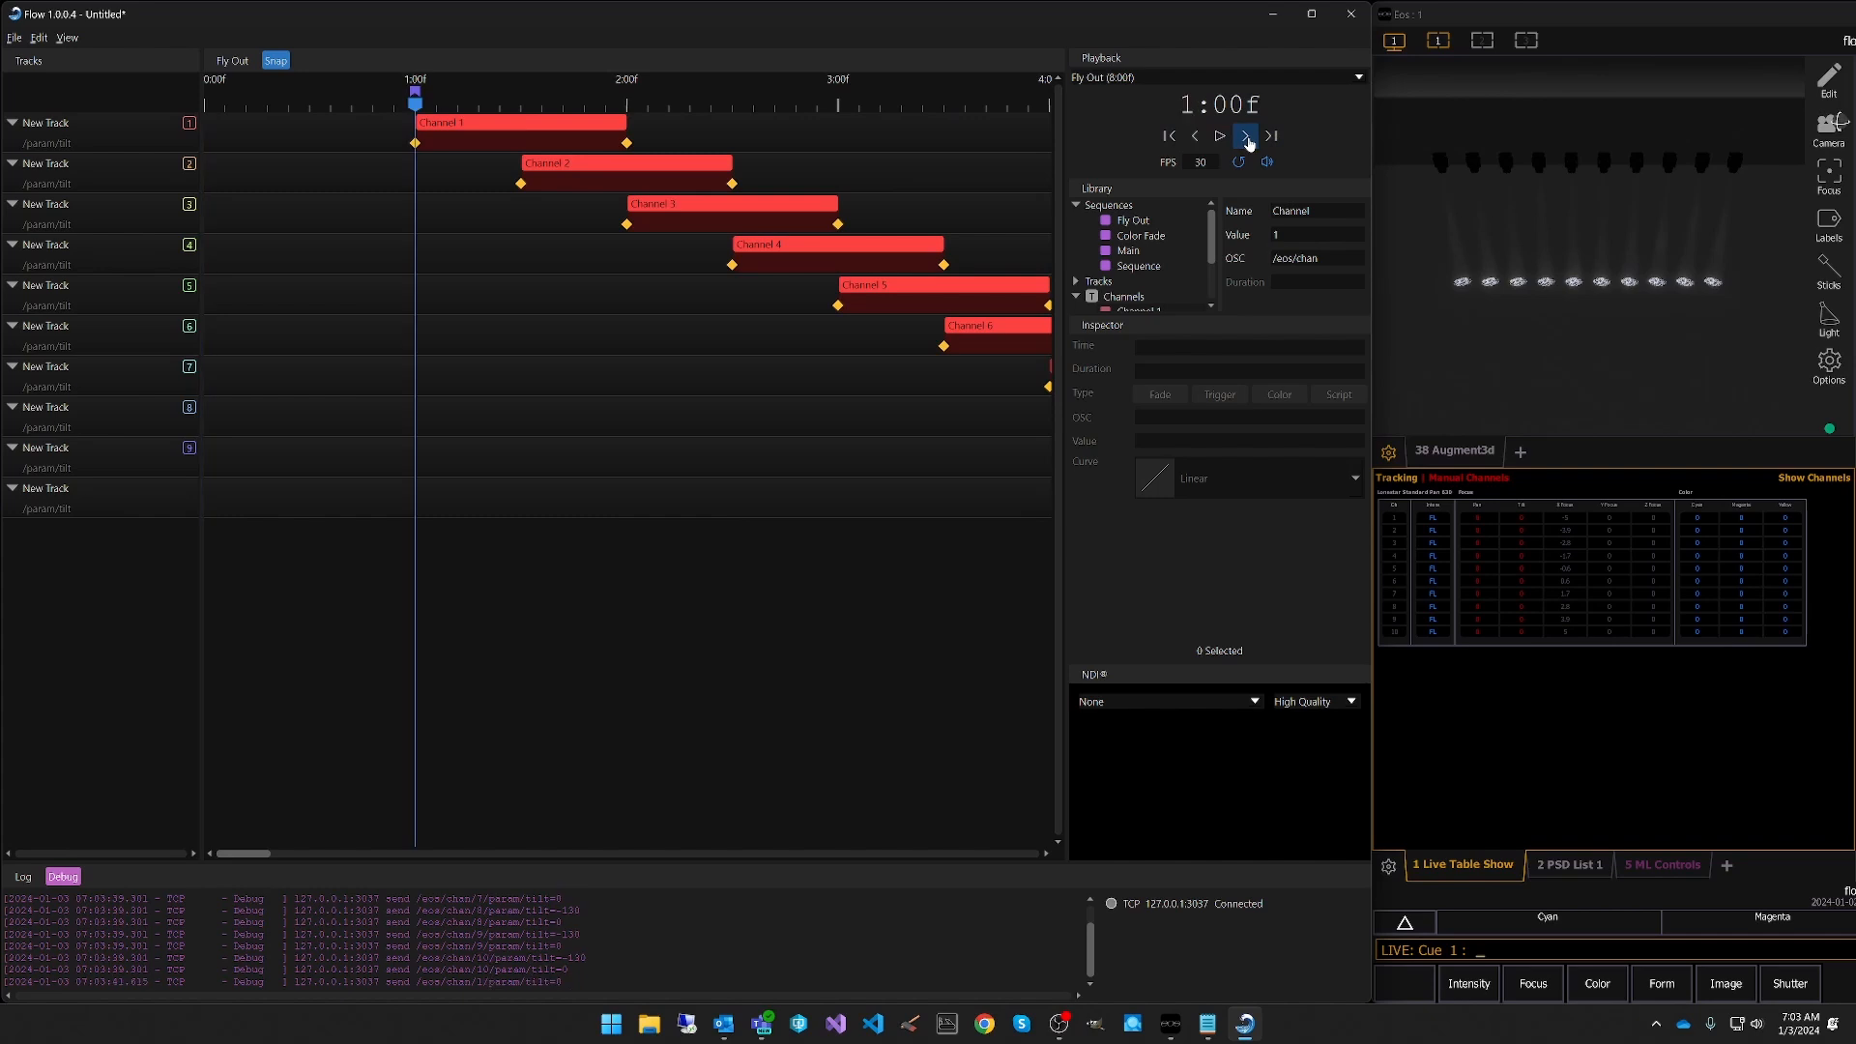
pyautogui.click(1246, 138)
pyautogui.click(1197, 137)
pyautogui.click(1246, 137)
pyautogui.click(1196, 138)
pyautogui.click(1247, 138)
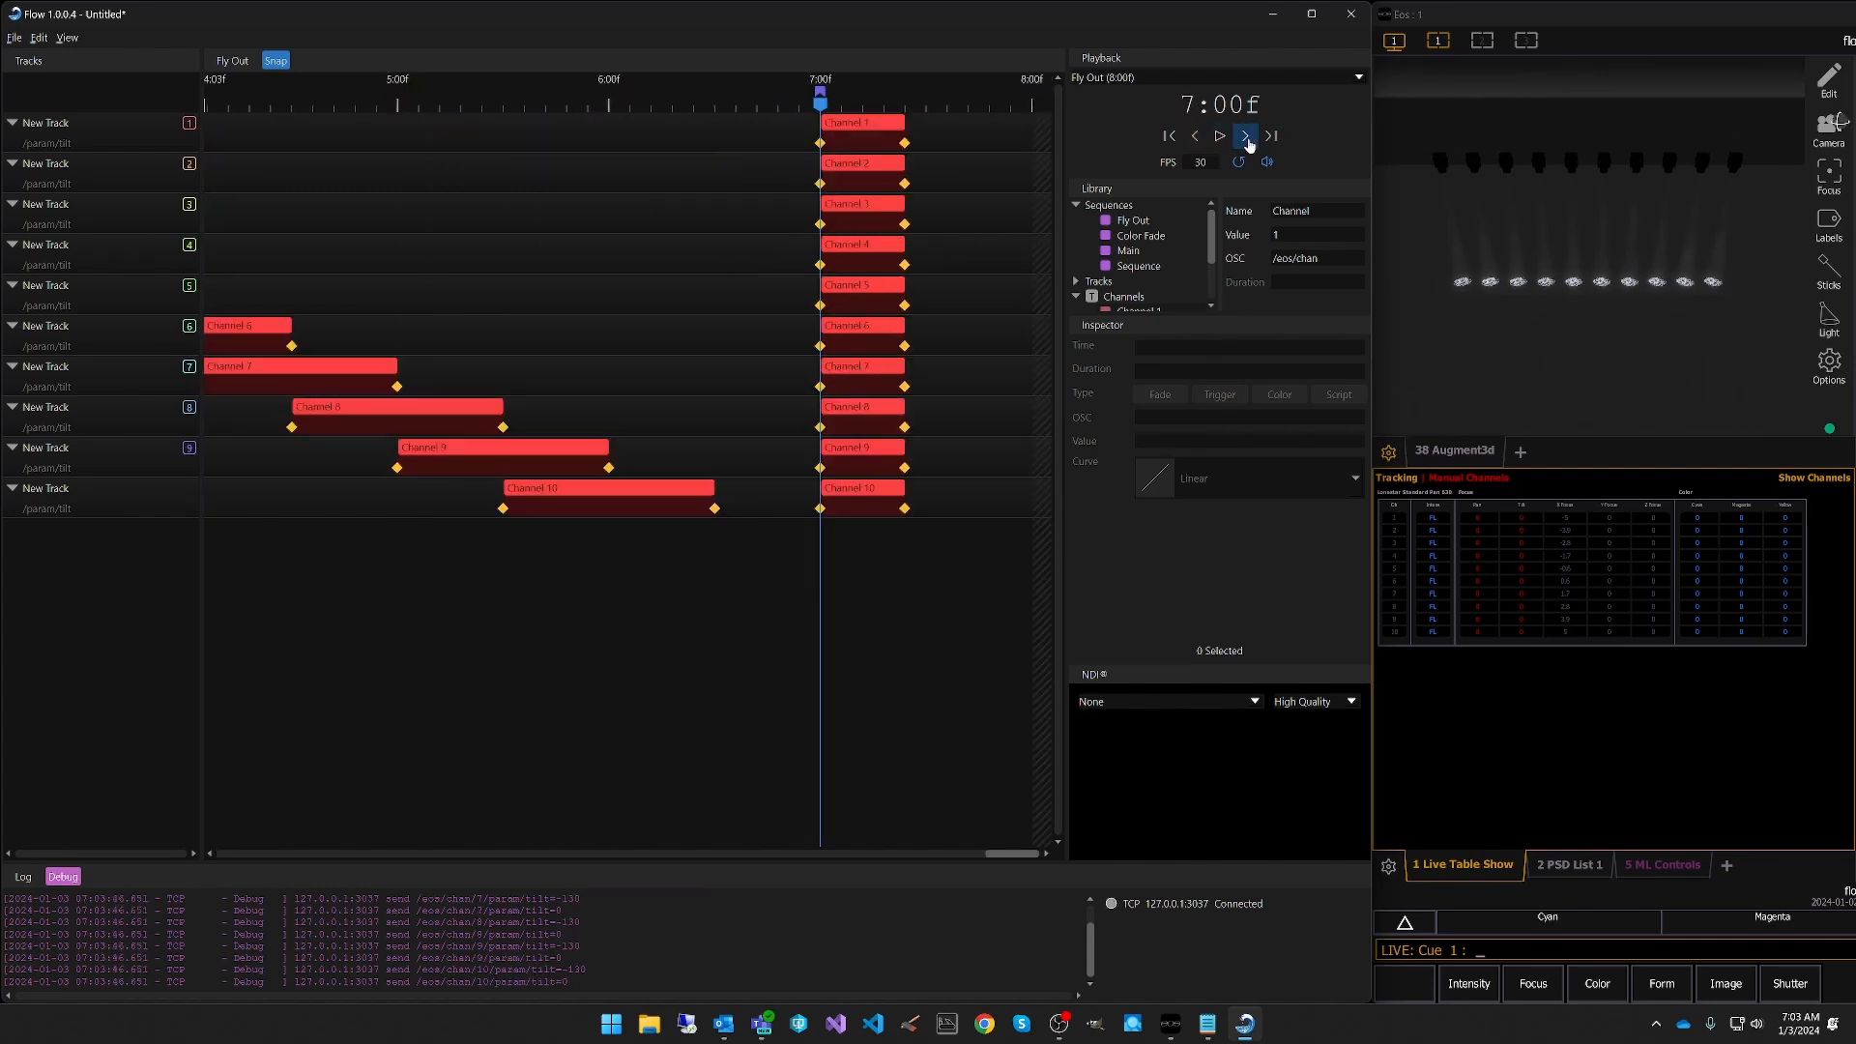
pyautogui.click(1170, 136)
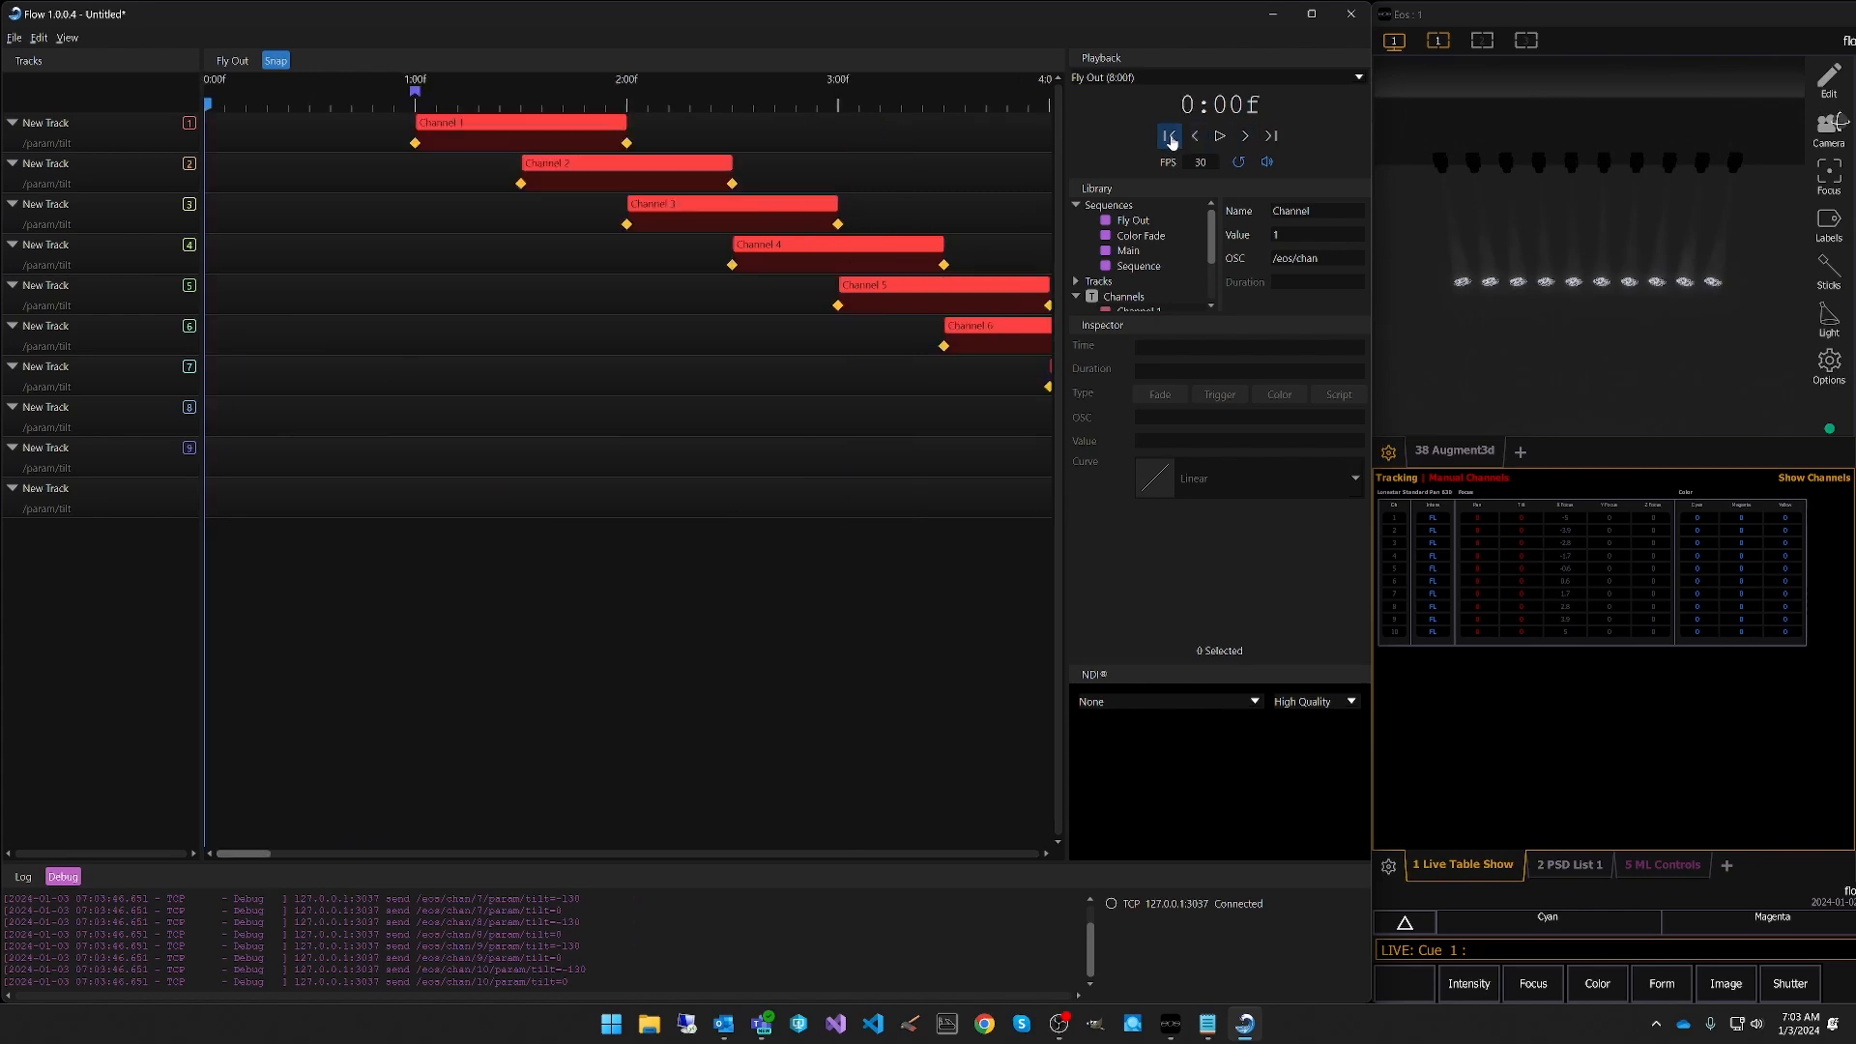
# Add a stop at 3:00f, play the sequence up to it and resume playback from there.
pyautogui.rightClick(839, 136)
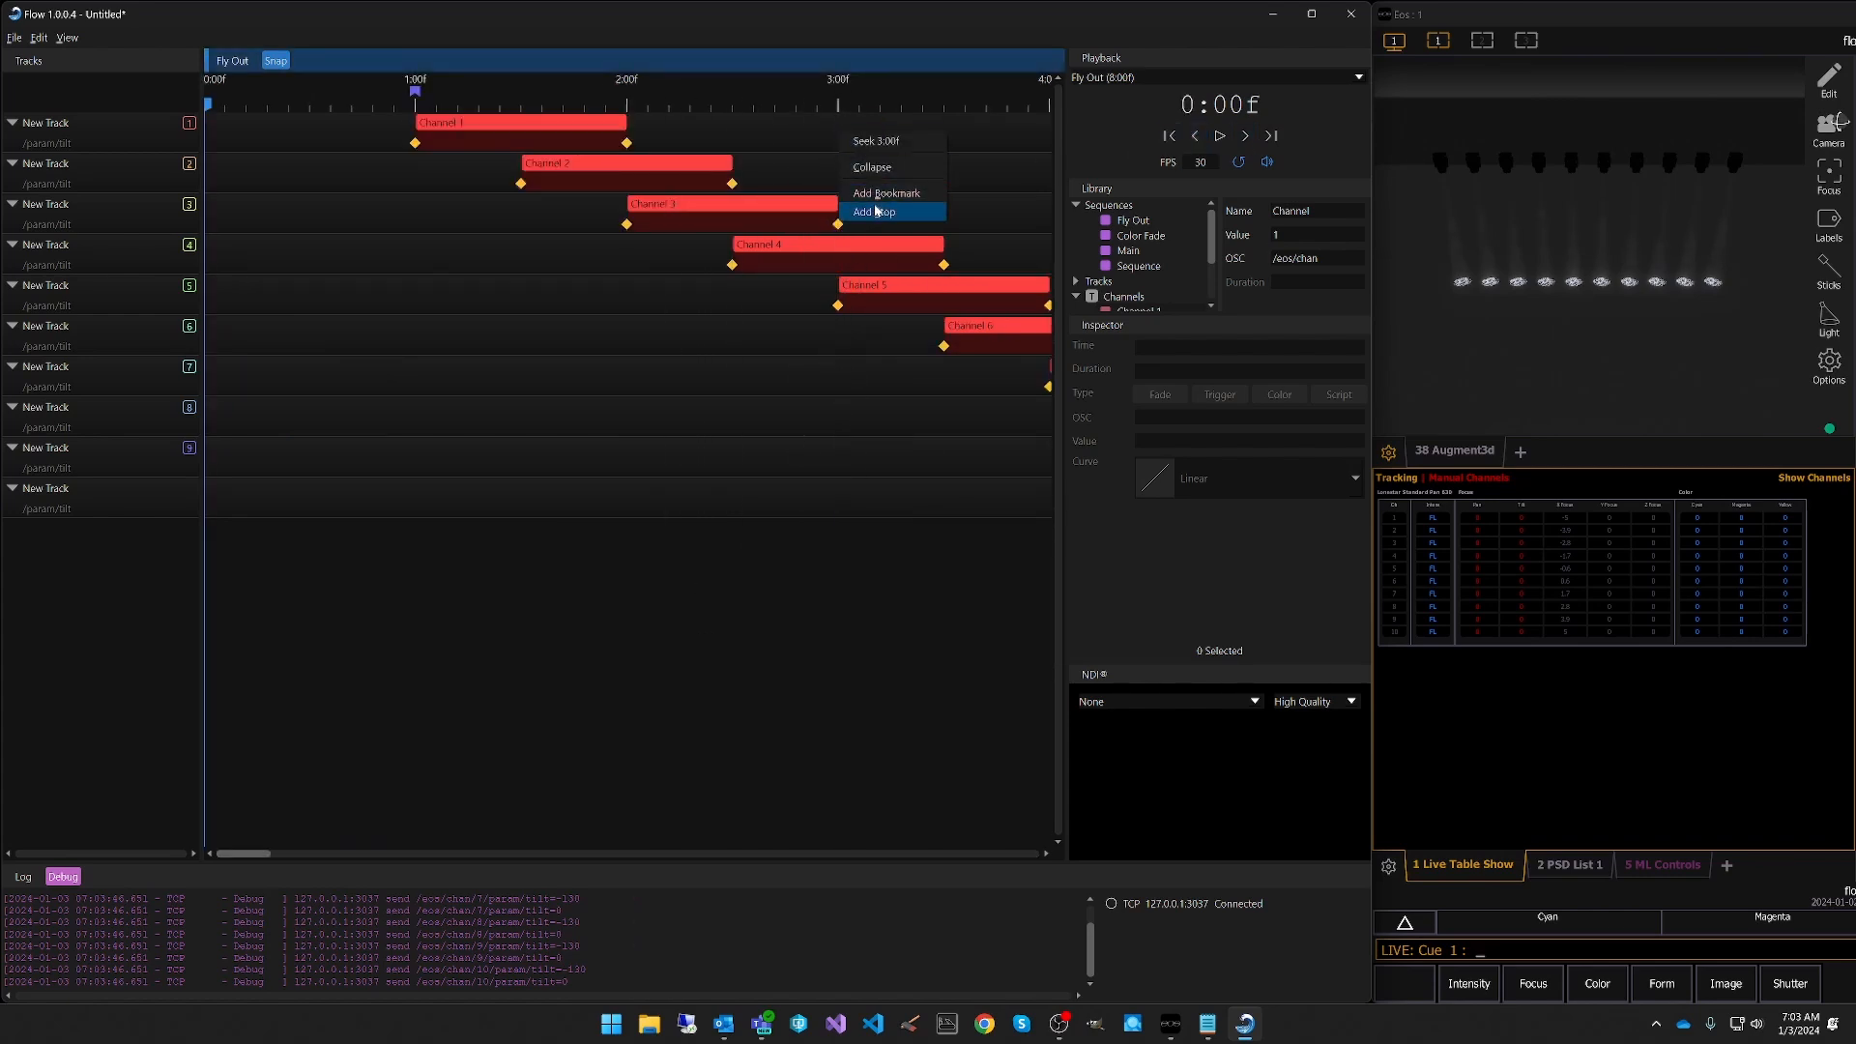
pyautogui.click(1220, 136)
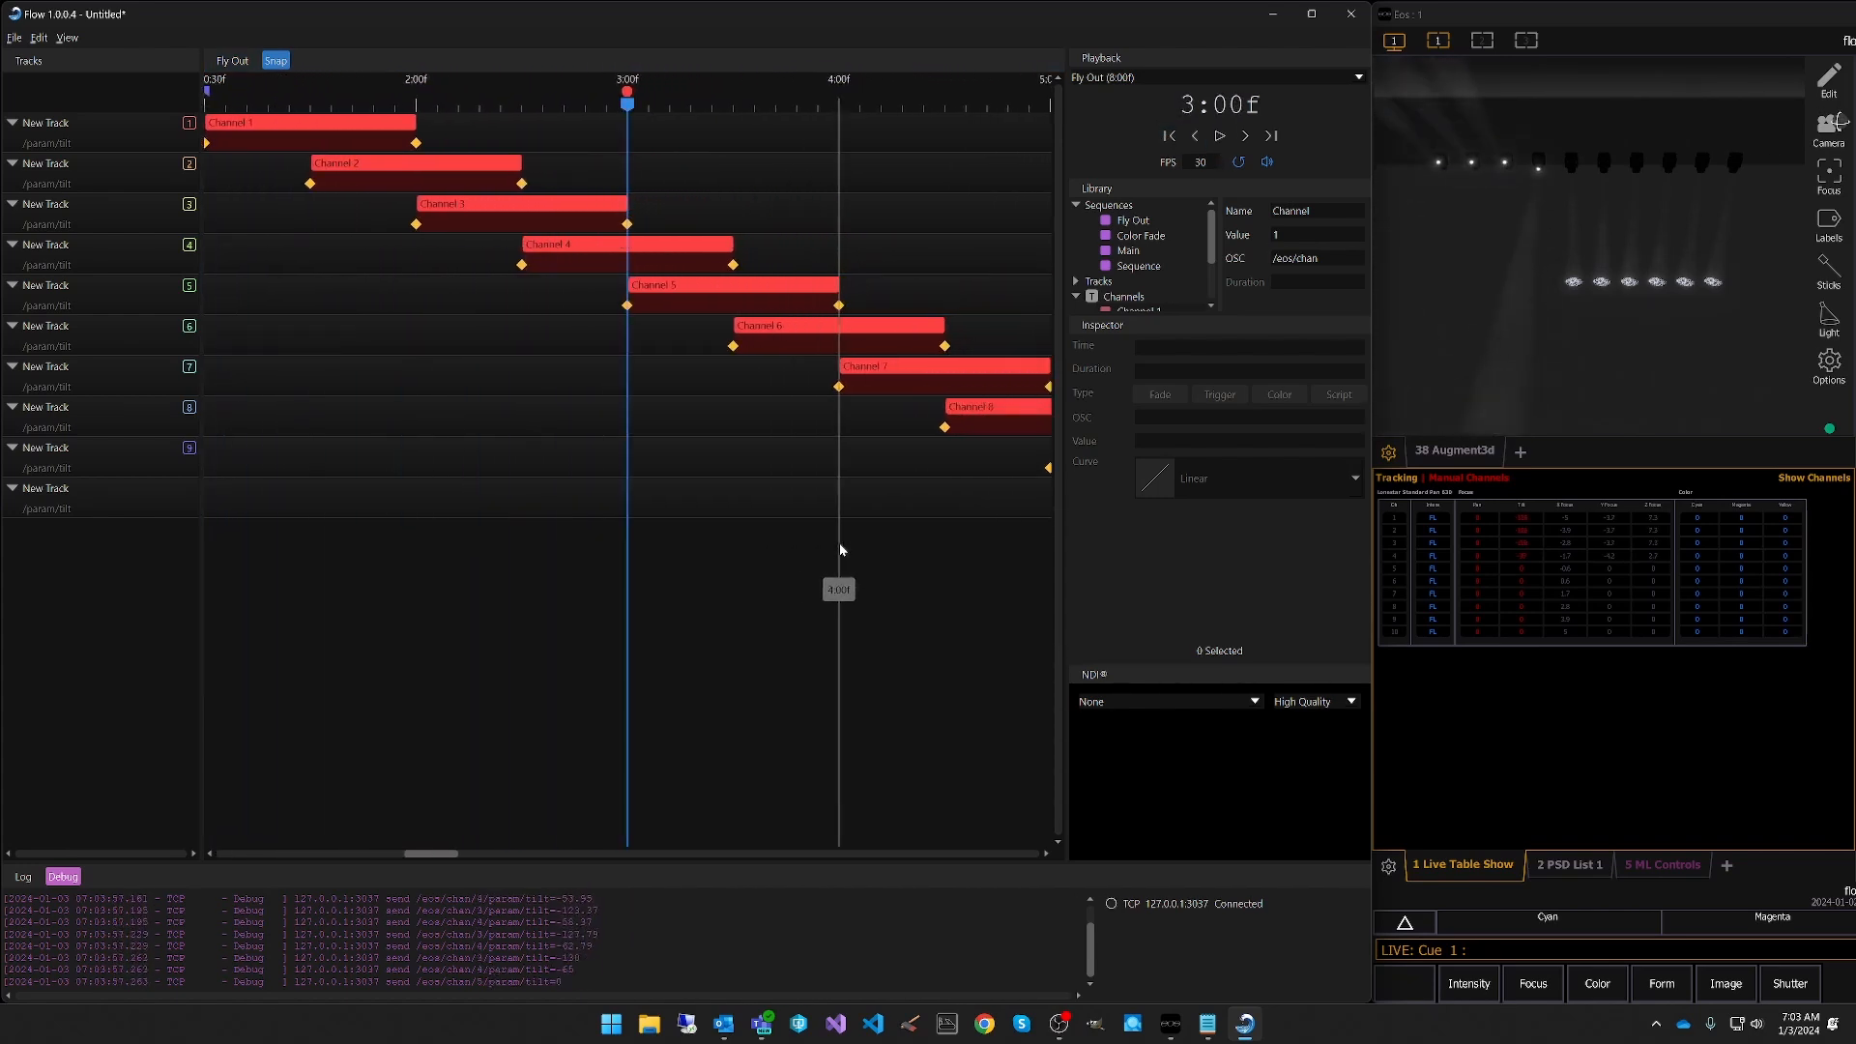
pyautogui.click(1220, 136)
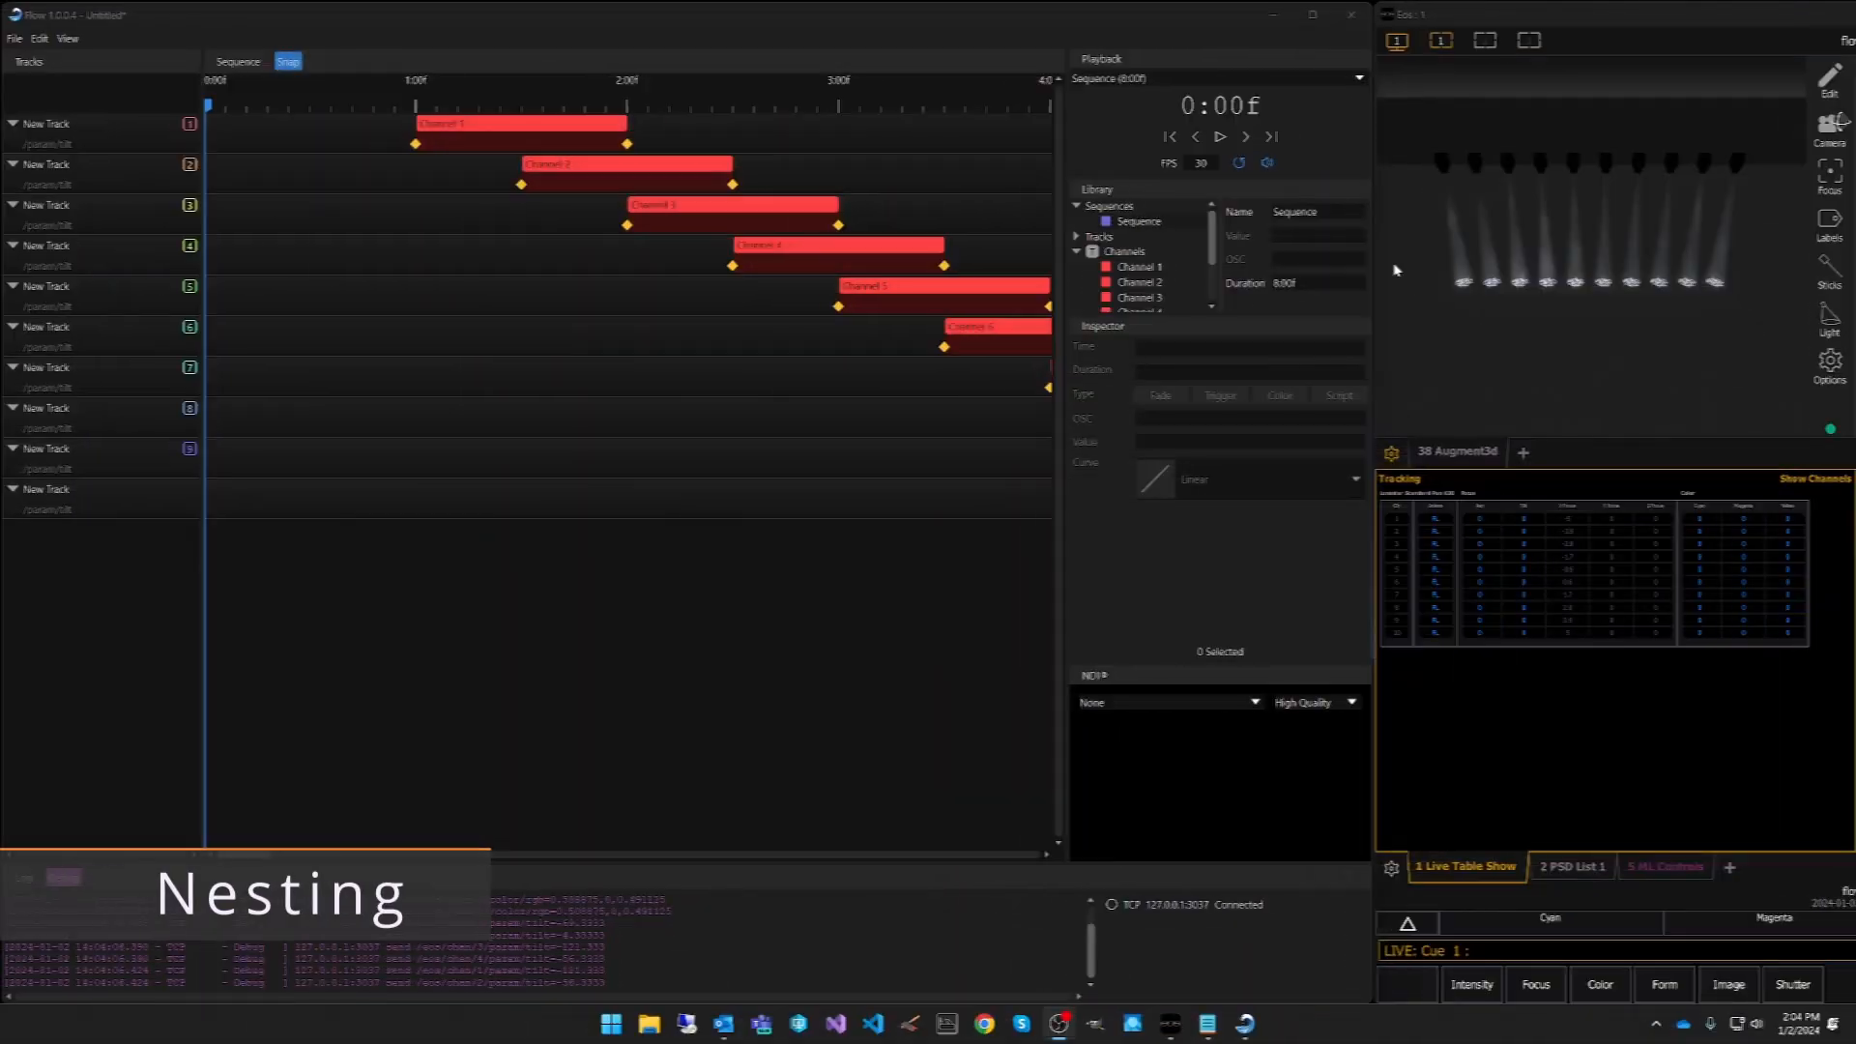
# Rename the sequence in the library as Fly Out.
pyautogui.click(1126, 224)
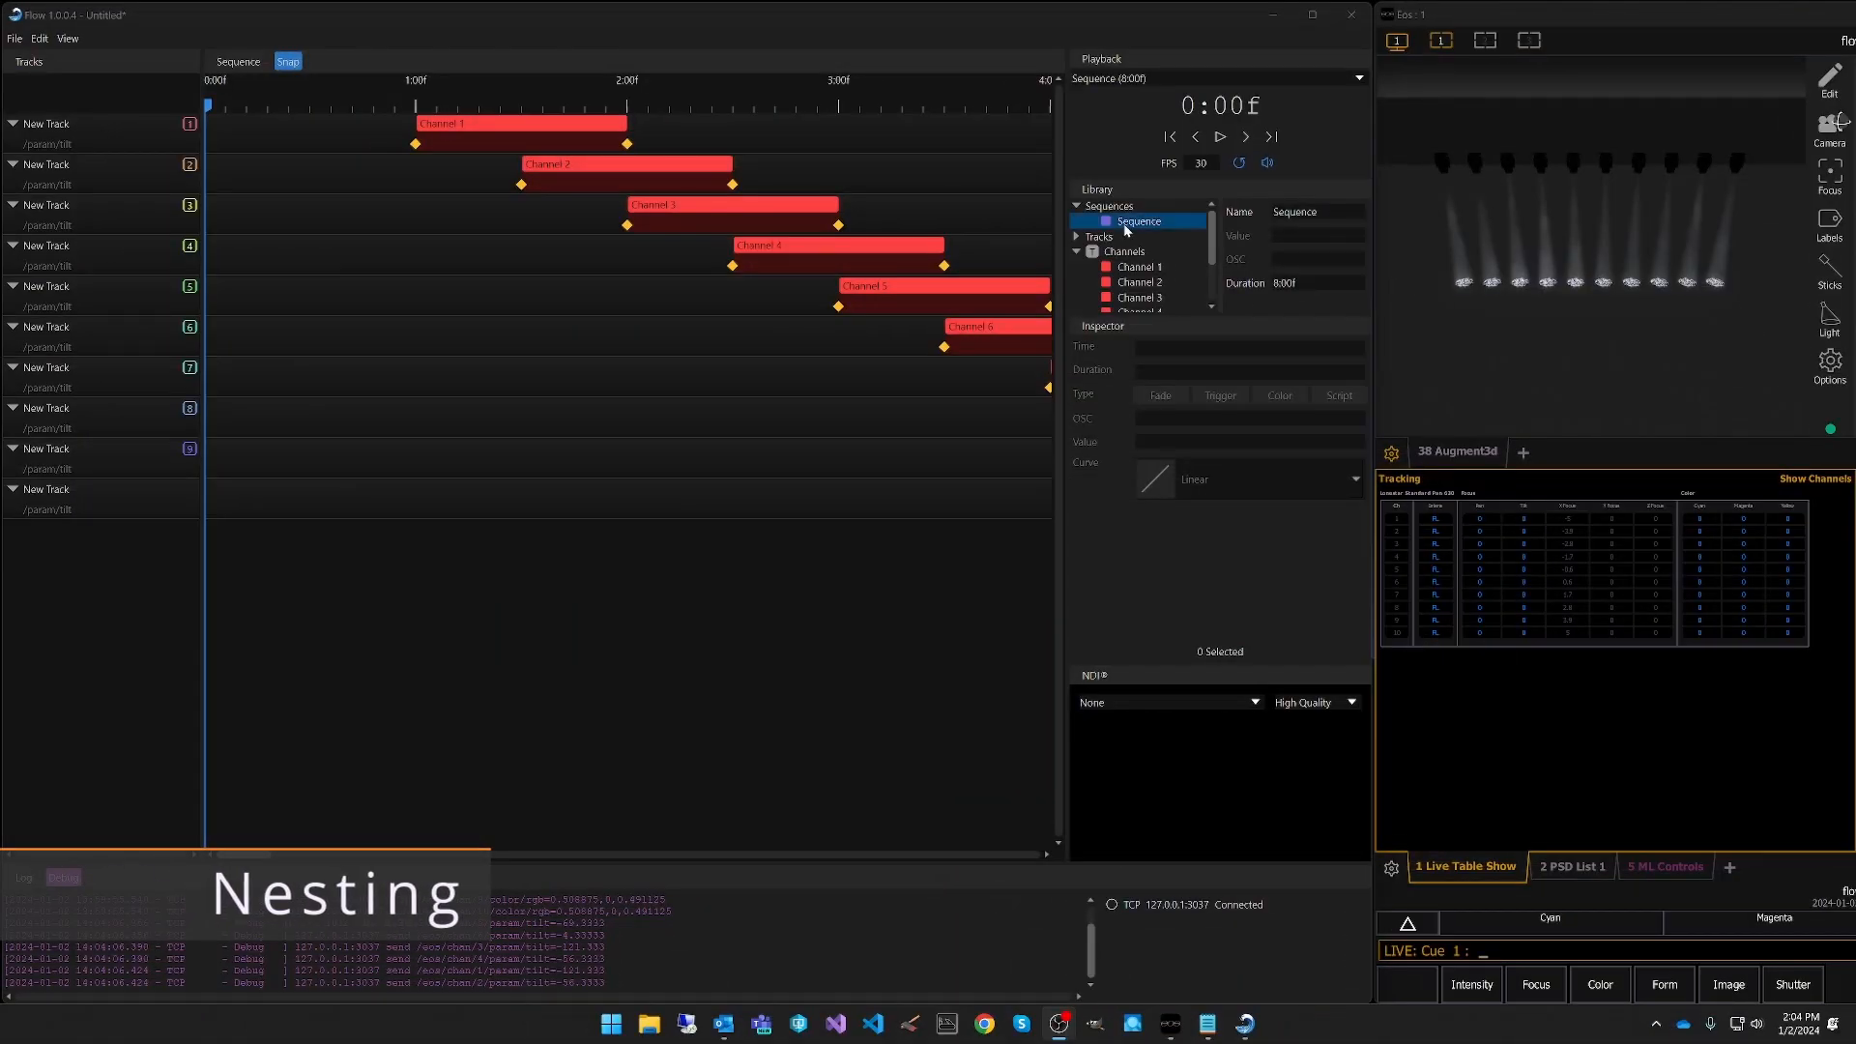
pyautogui.click(1140, 224)
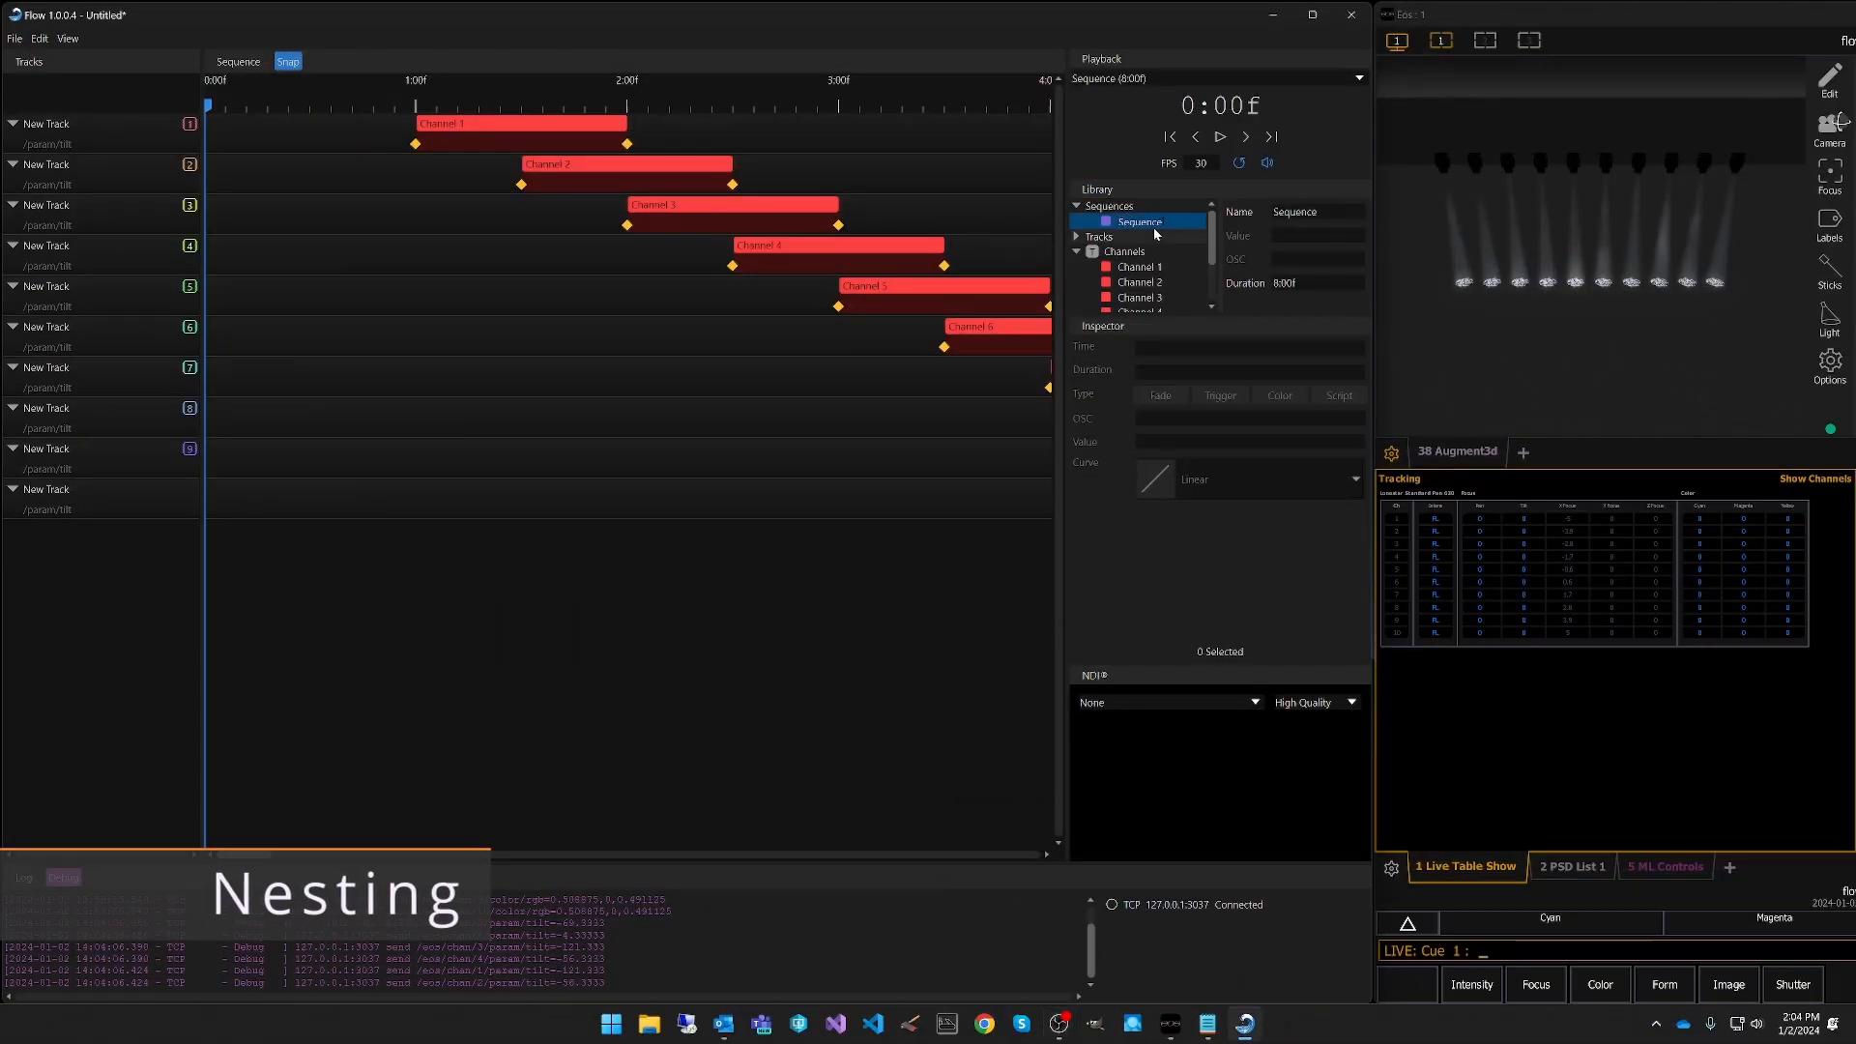
pyautogui.write('y Out')
pyautogui.press('Return')
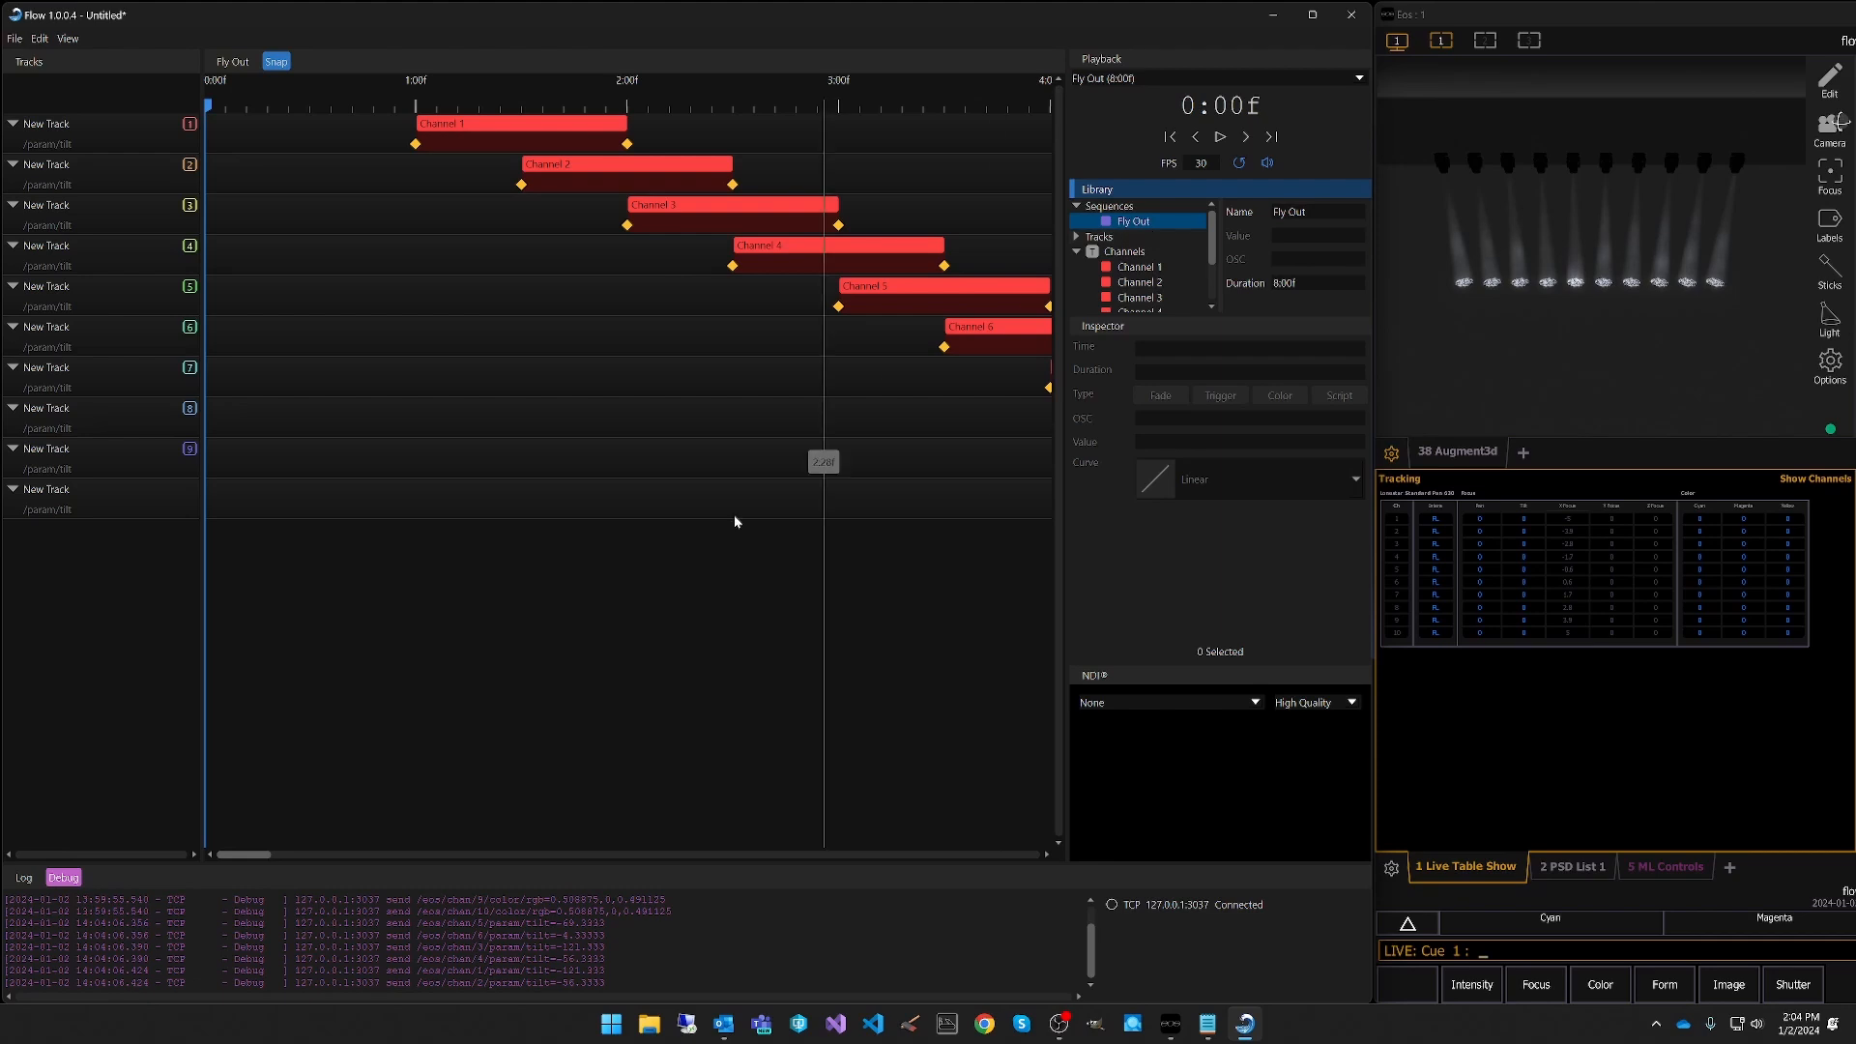
# Move the staggered group of Channel 1 to 10 clips together so that Channel 1 starts at 0:00f.
pyautogui.scroll(-5, 548, 89)
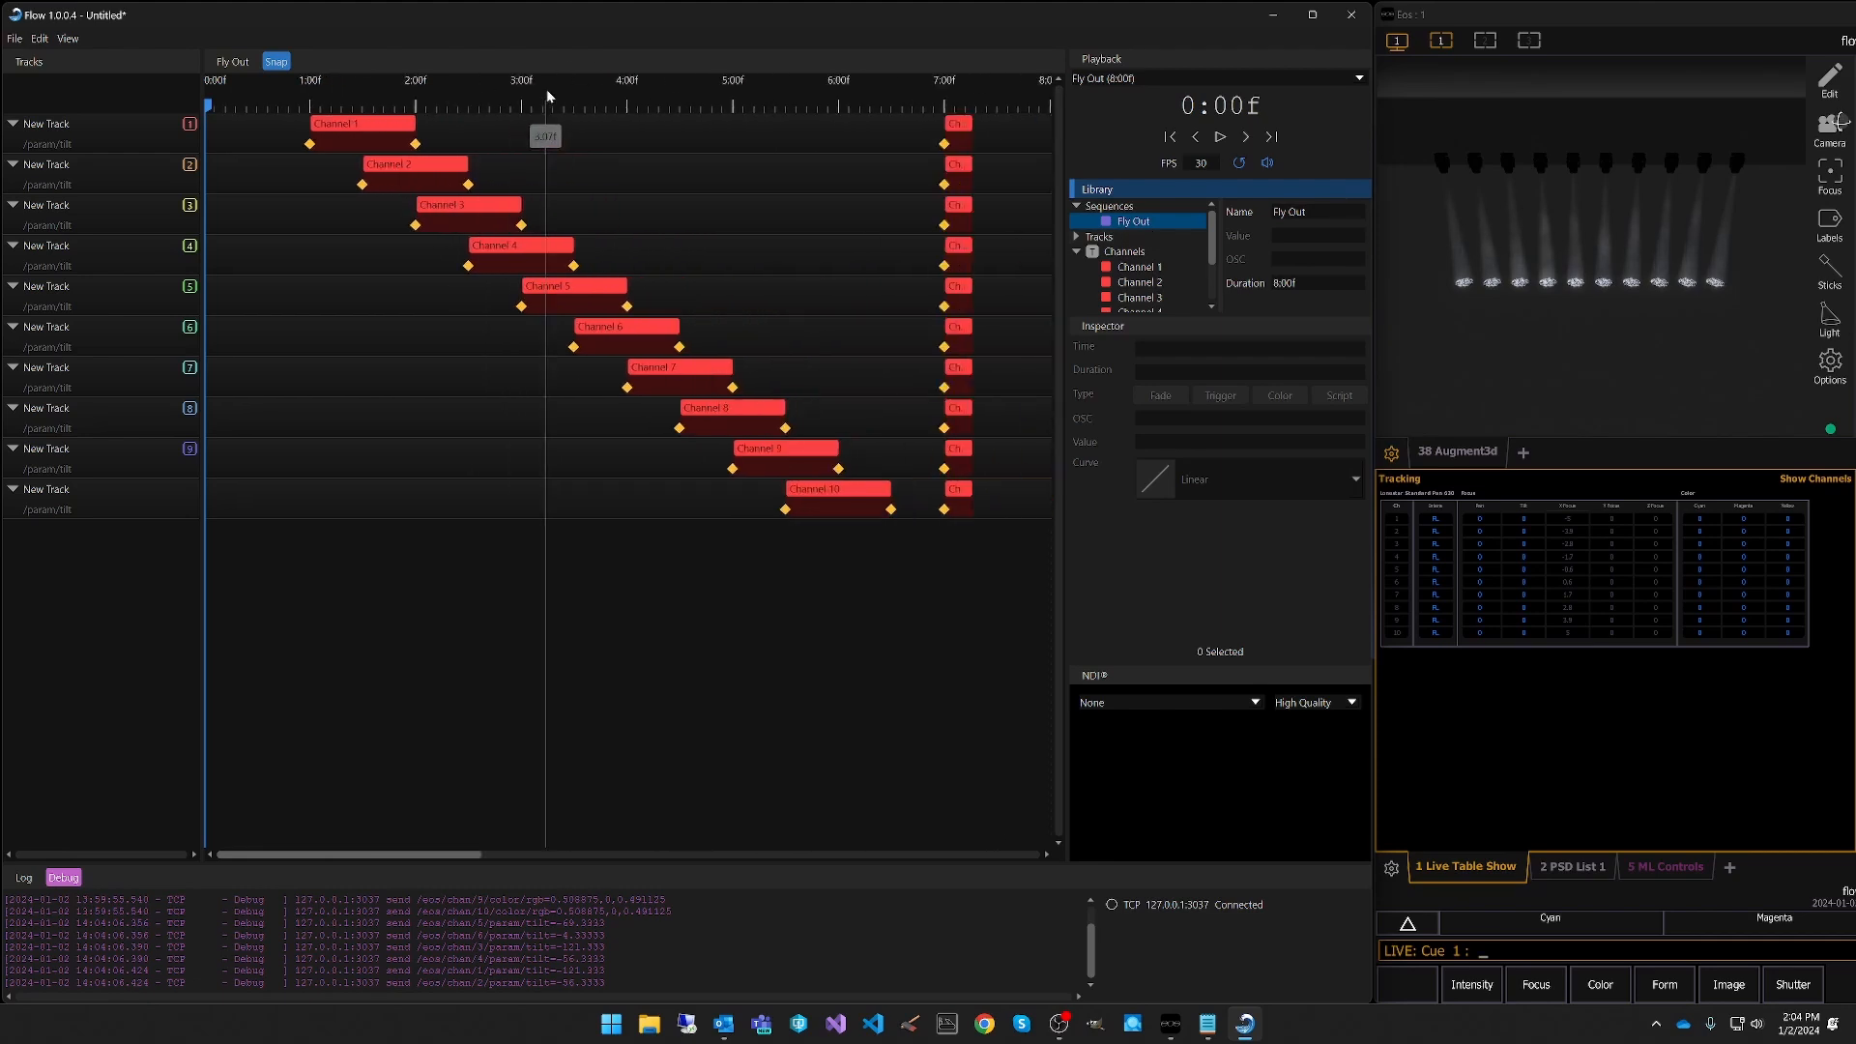
pyautogui.moveTo(240, 77); pyautogui.dragTo(768, 547)
pyautogui.moveTo(329, 129); pyautogui.dragTo(247, 128)
pyautogui.click(704, 607)
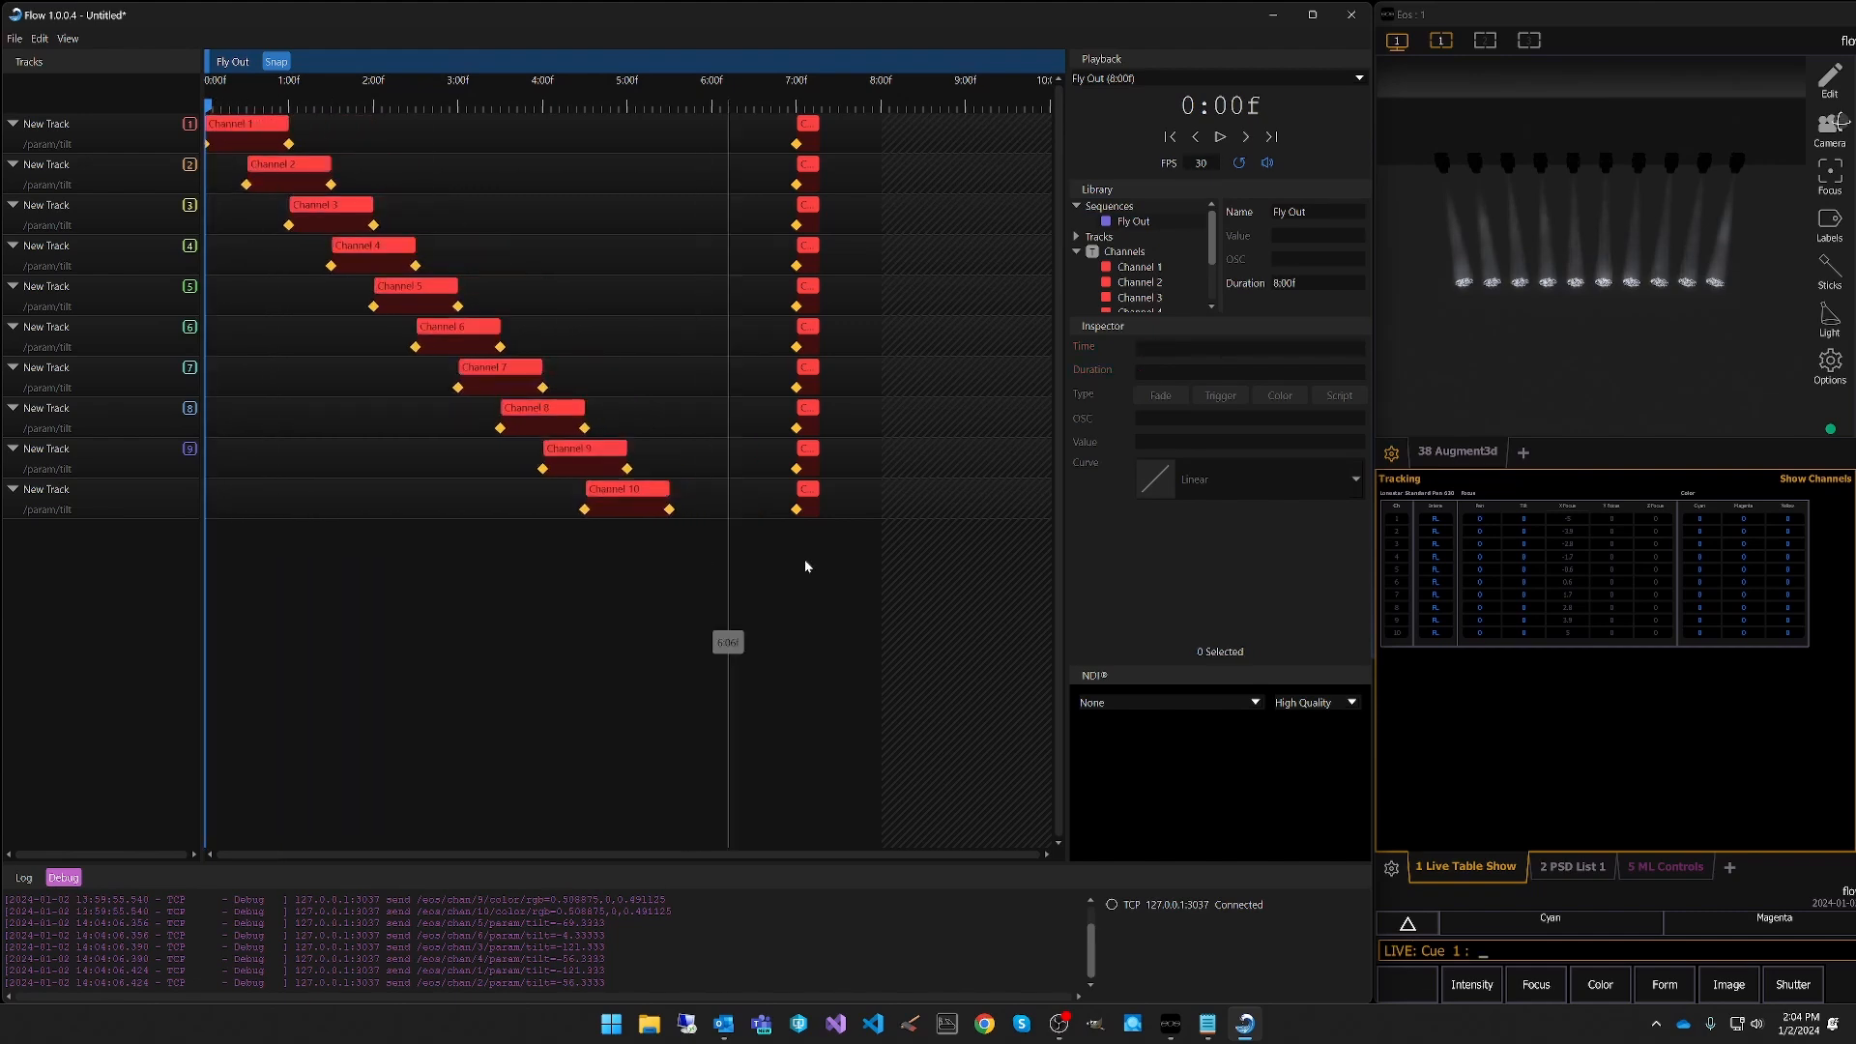
# Add a new sequence to the library and name it Color Fade.
pyautogui.click(1112, 209)
pyautogui.rightClick(1121, 209)
pyautogui.click(1161, 217)
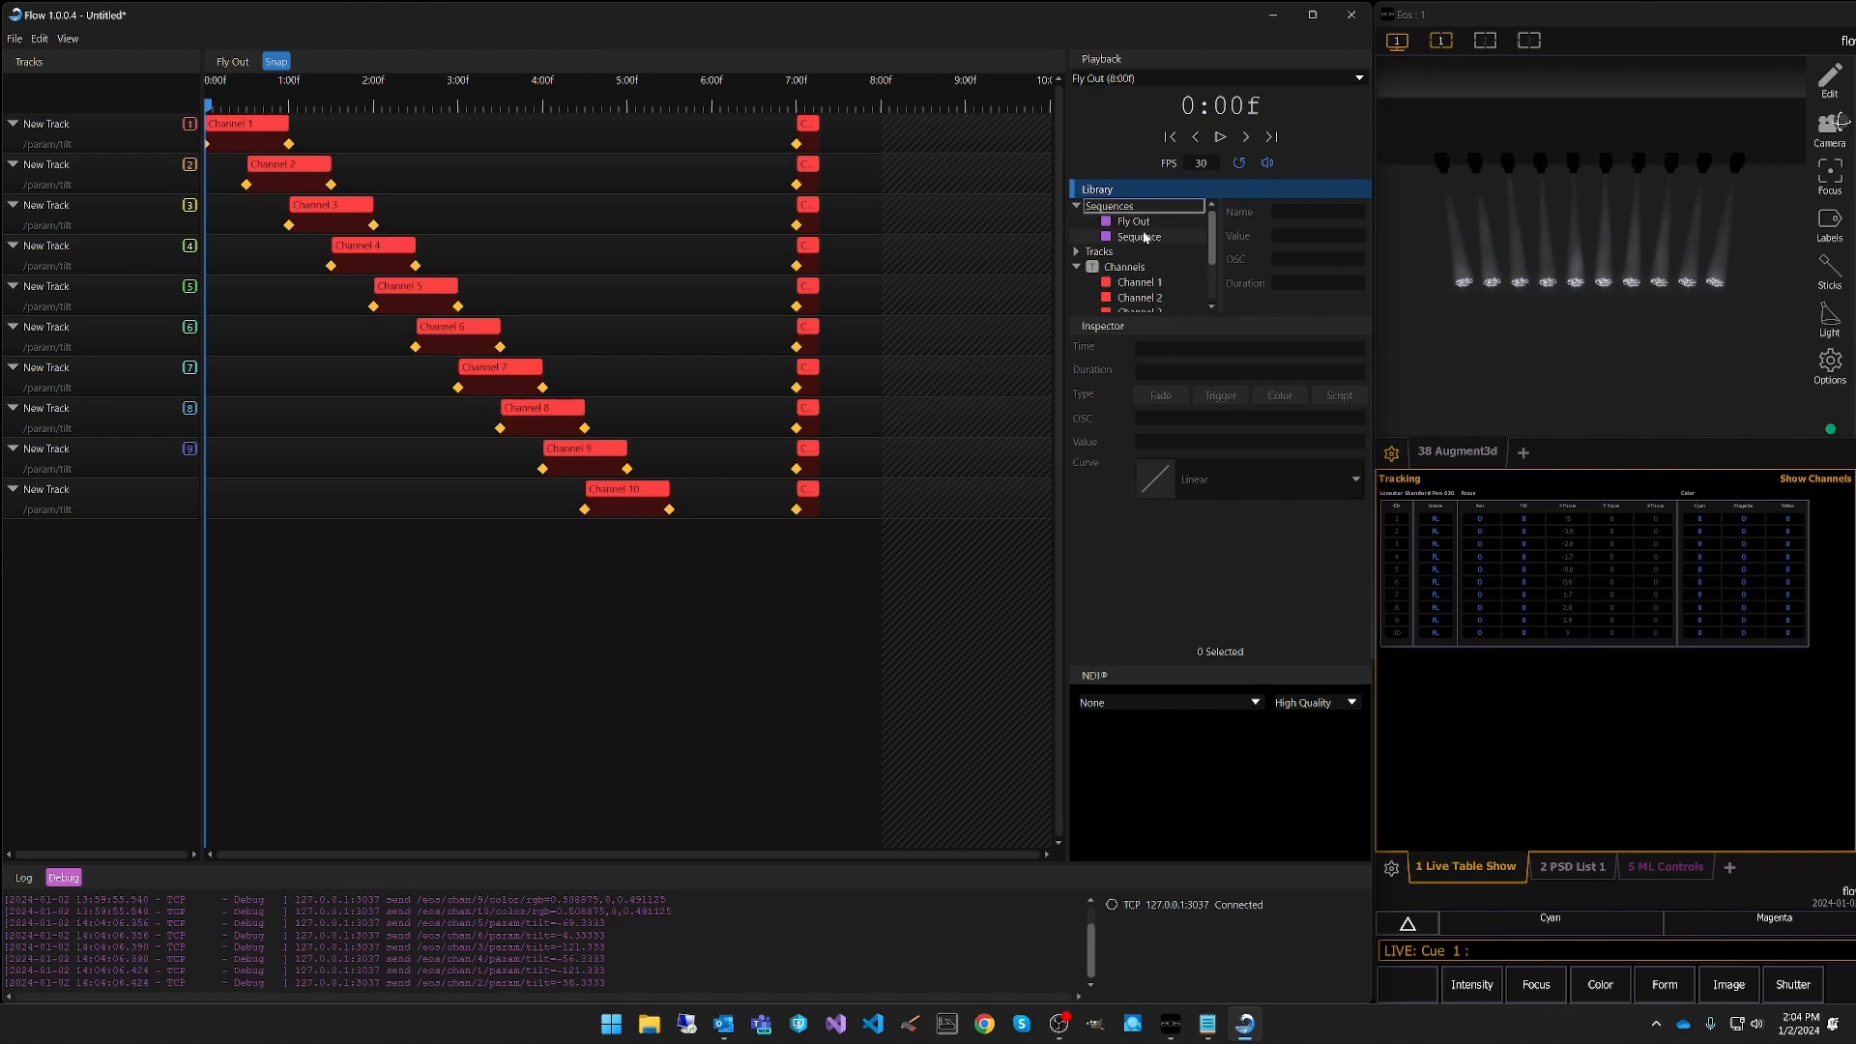
pyautogui.click(1141, 239)
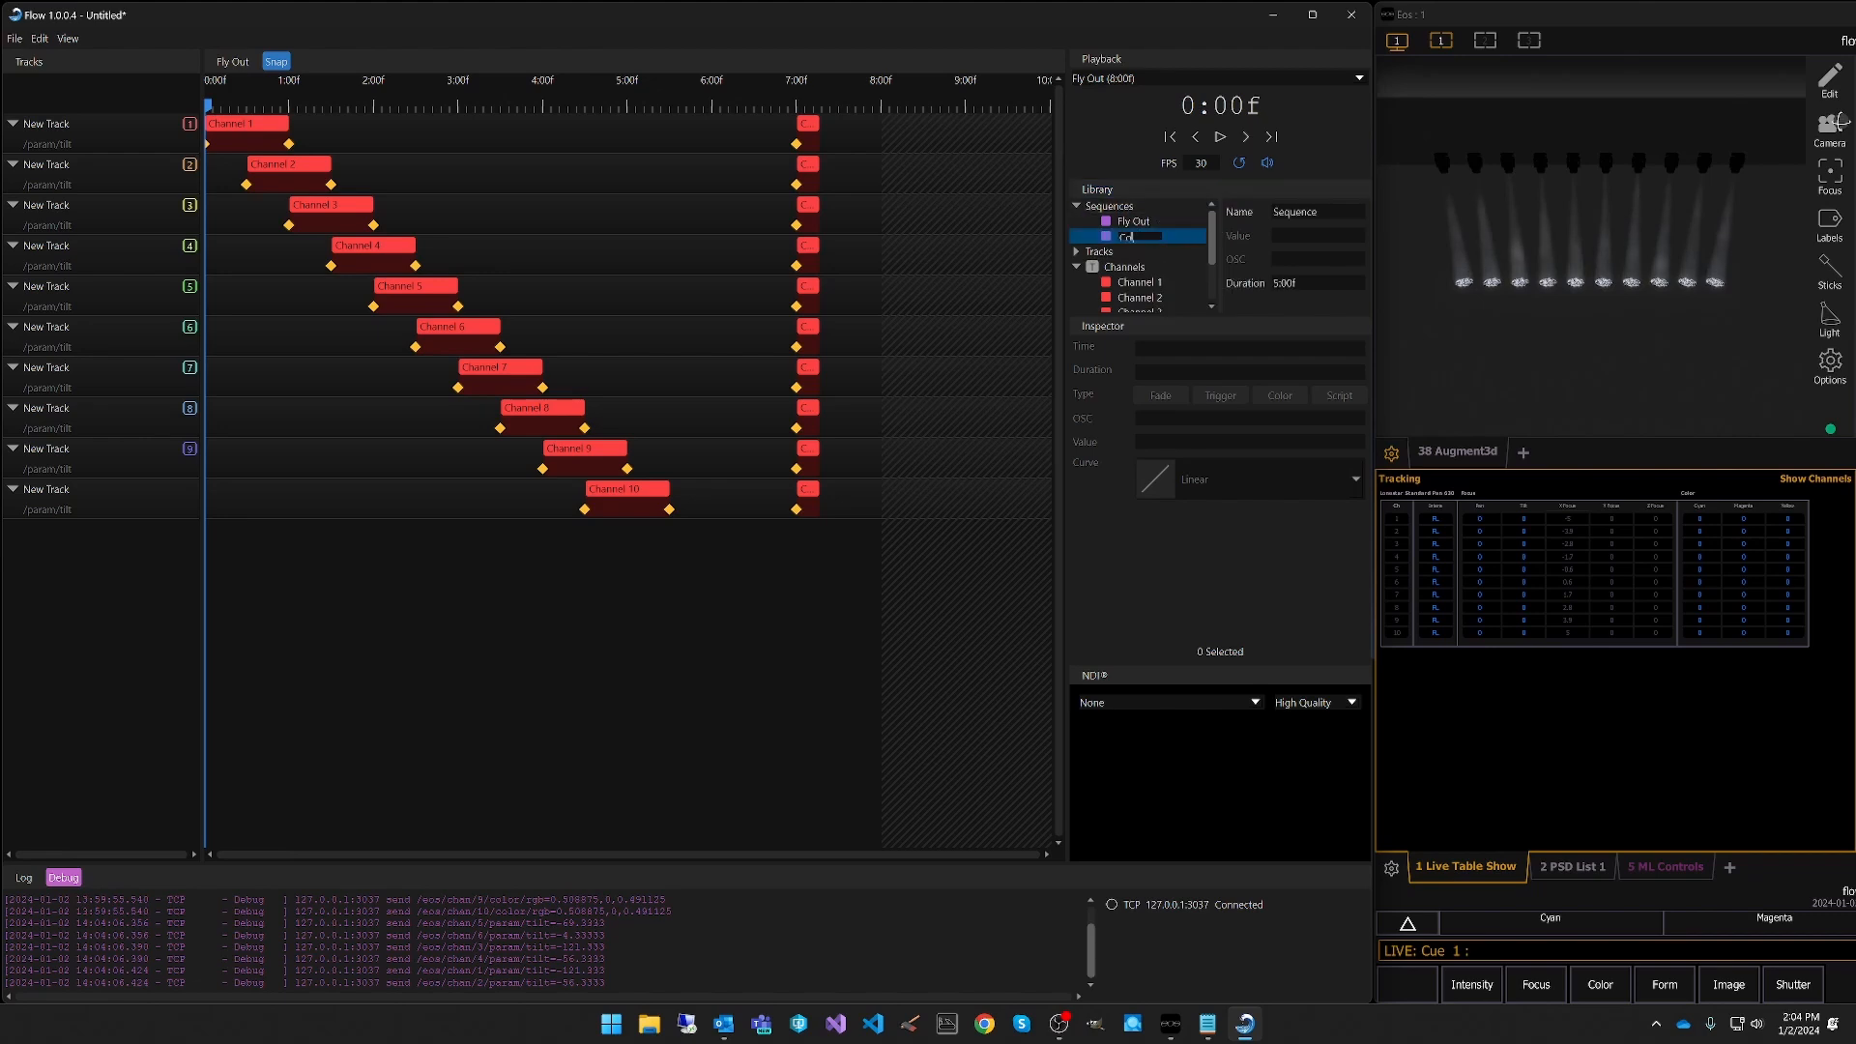
pyautogui.press('Return')
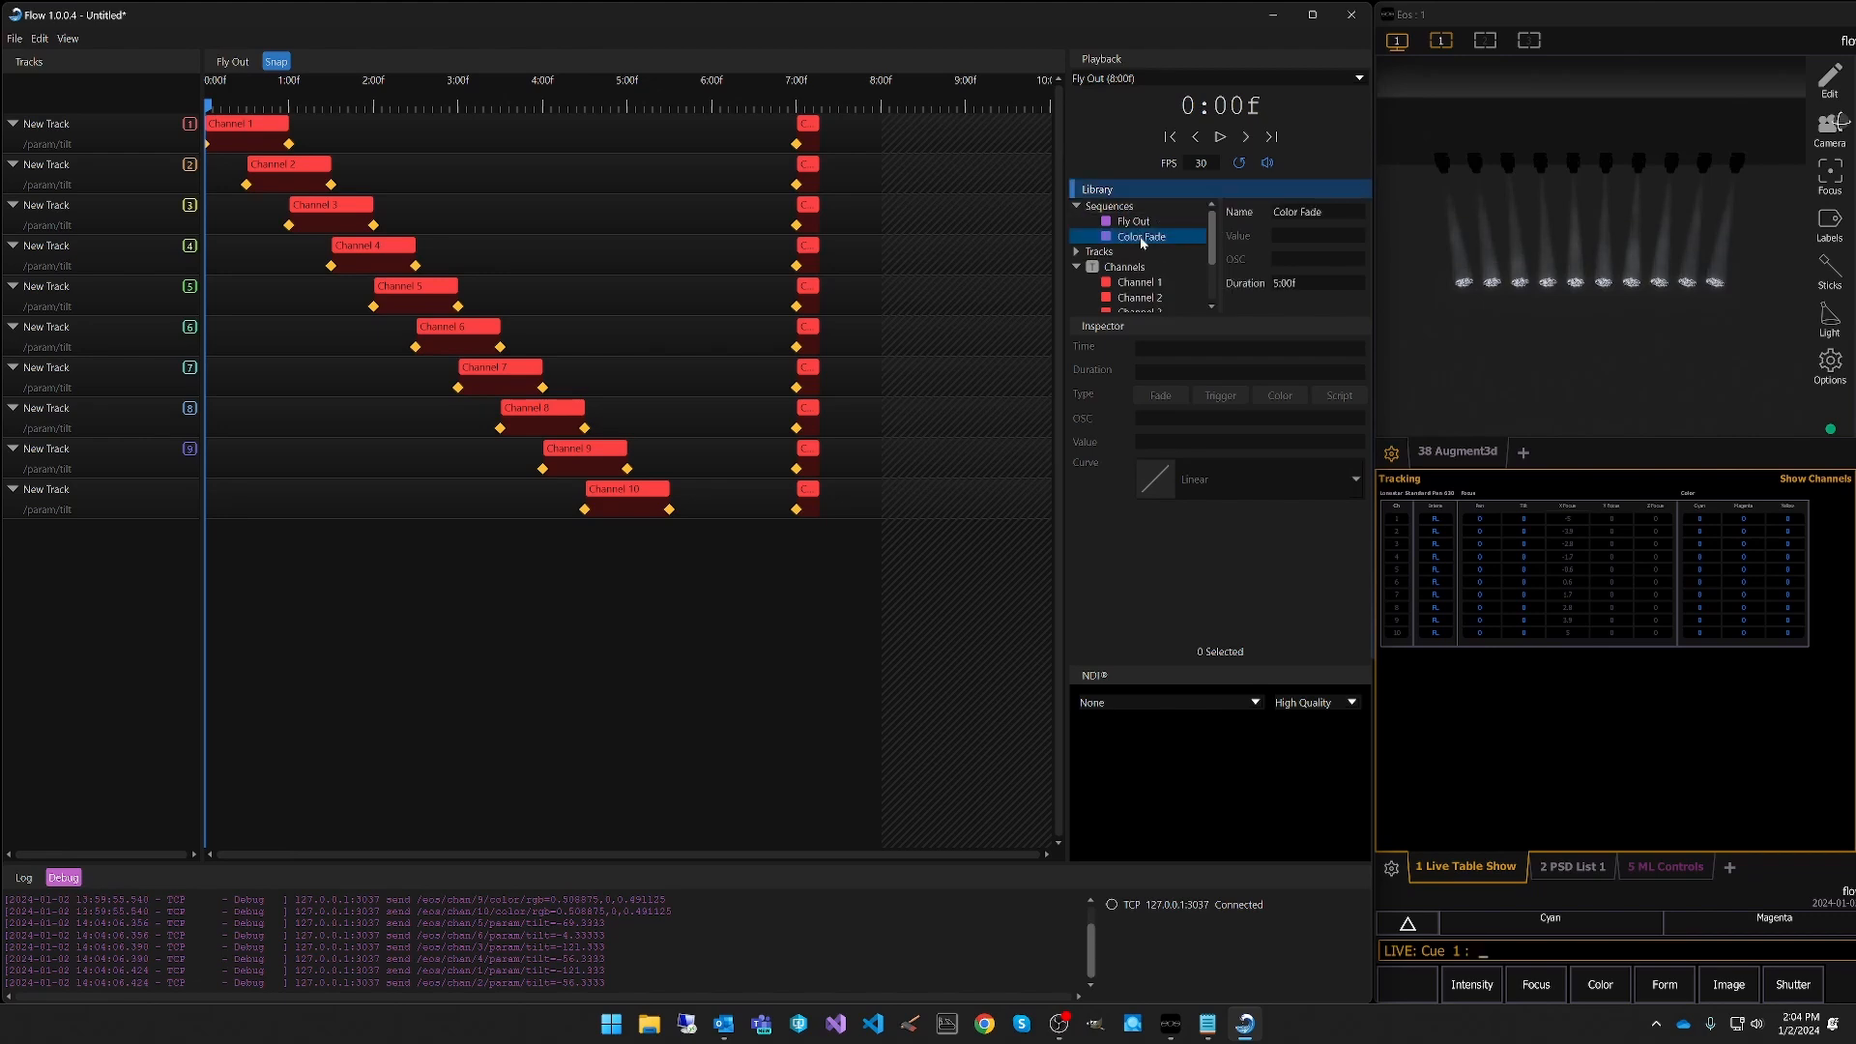
# Open the Color Fade sequence at the default zoom and place Channel 1 at 0:00f on an expanded new track.
pyautogui.click(1166, 248)
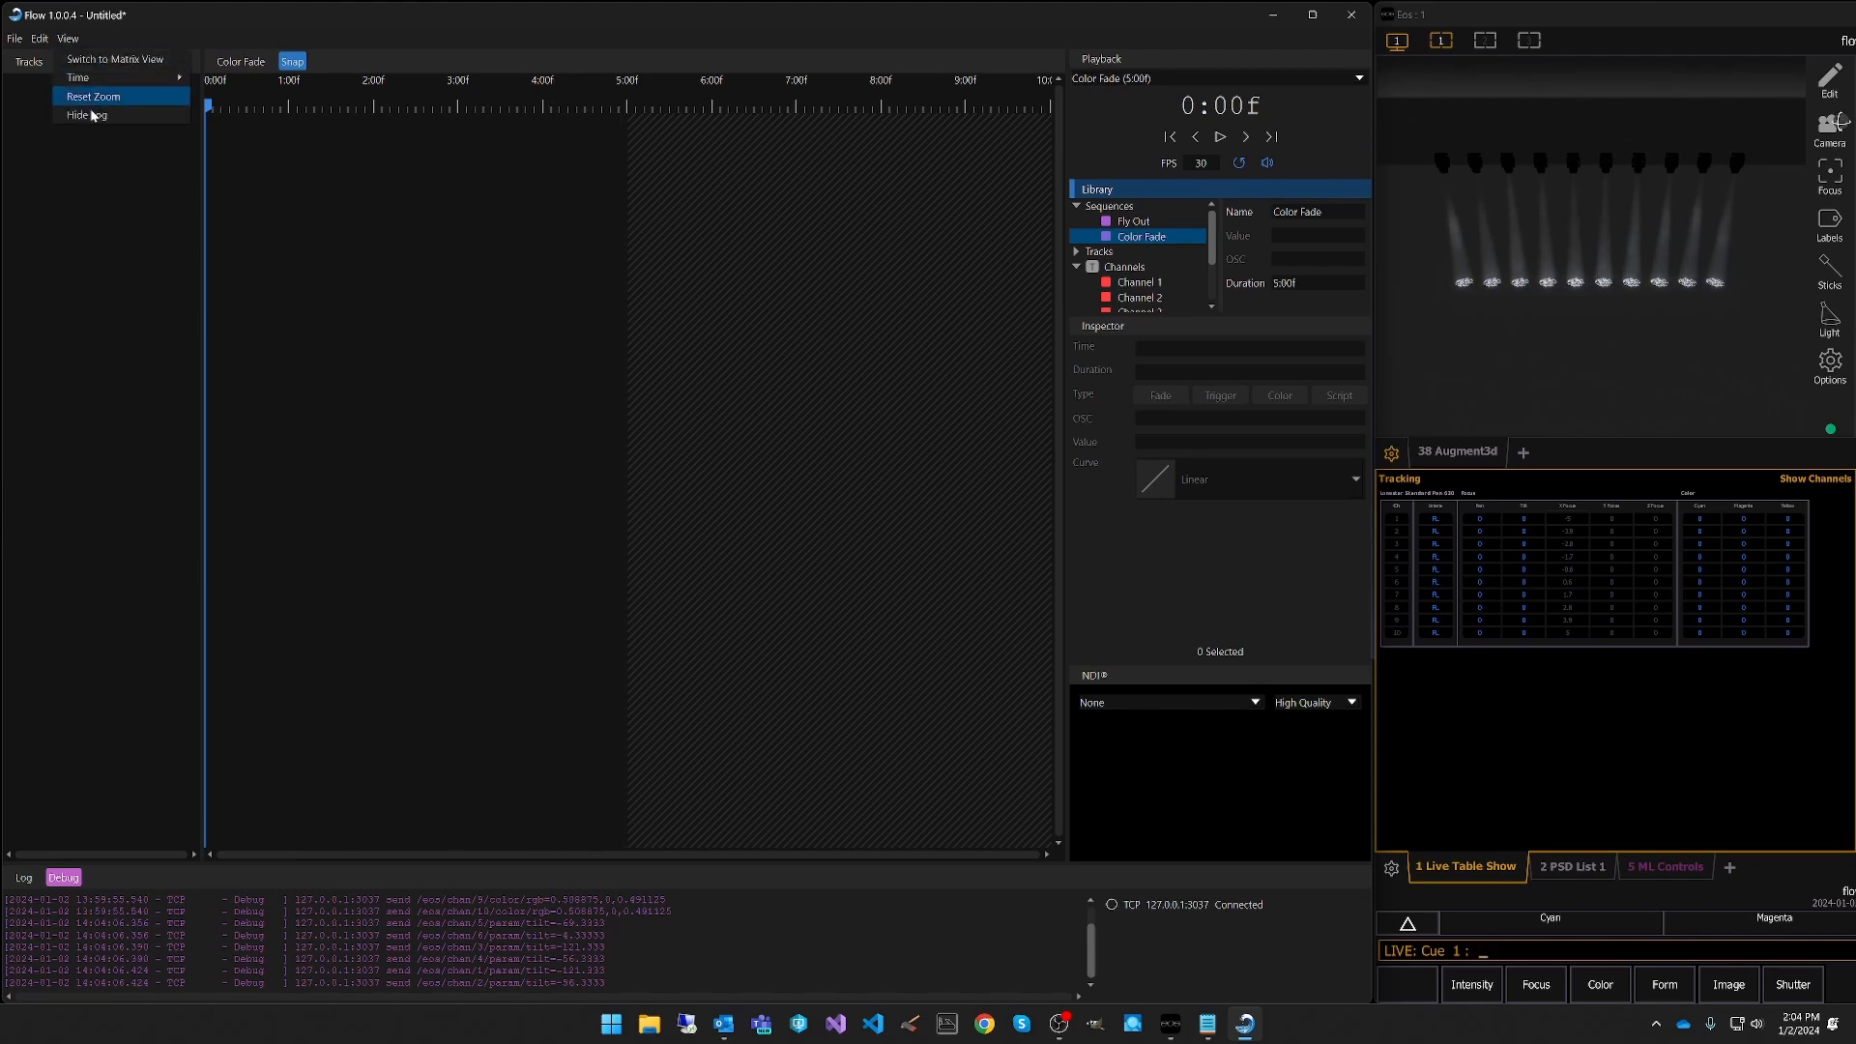
pyautogui.click(93, 104)
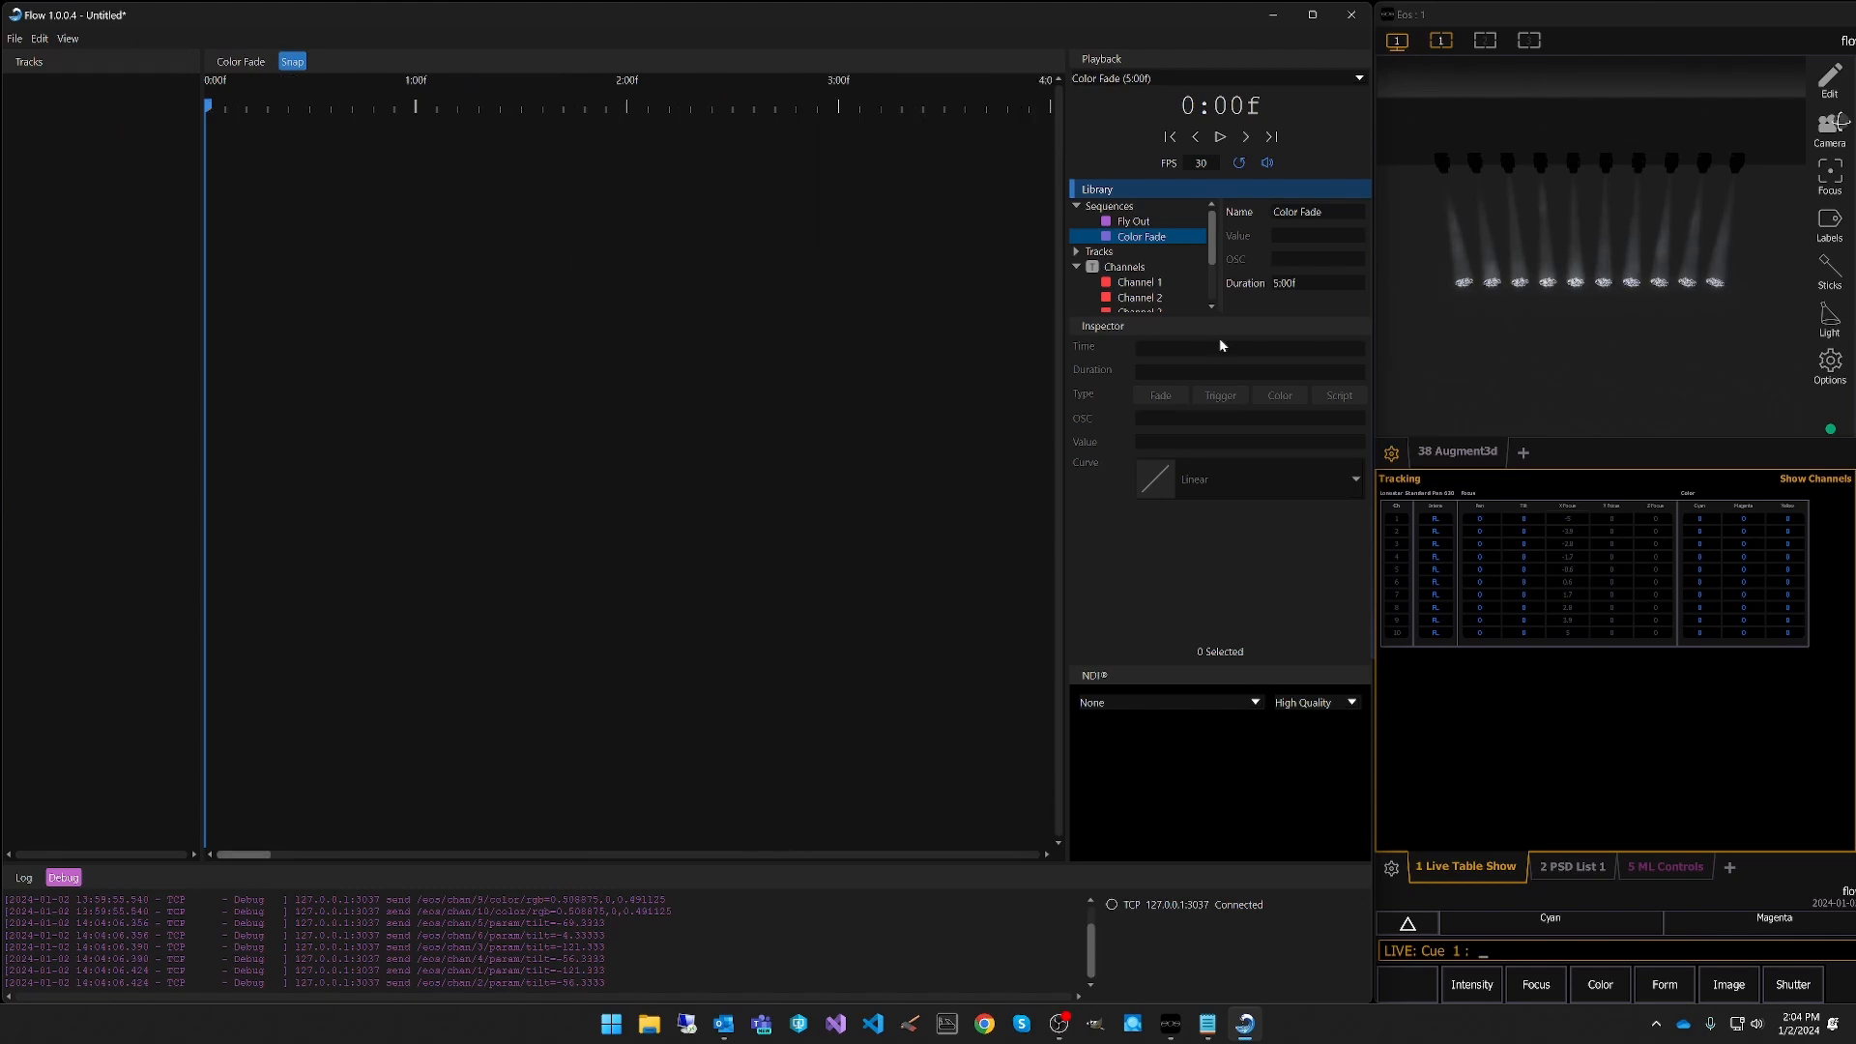
pyautogui.moveTo(1140, 290)
pyautogui.mouseDown()
pyautogui.moveTo(845, 265)
pyautogui.moveTo(207, 161)
pyautogui.mouseUp()
pyautogui.click(12, 124)
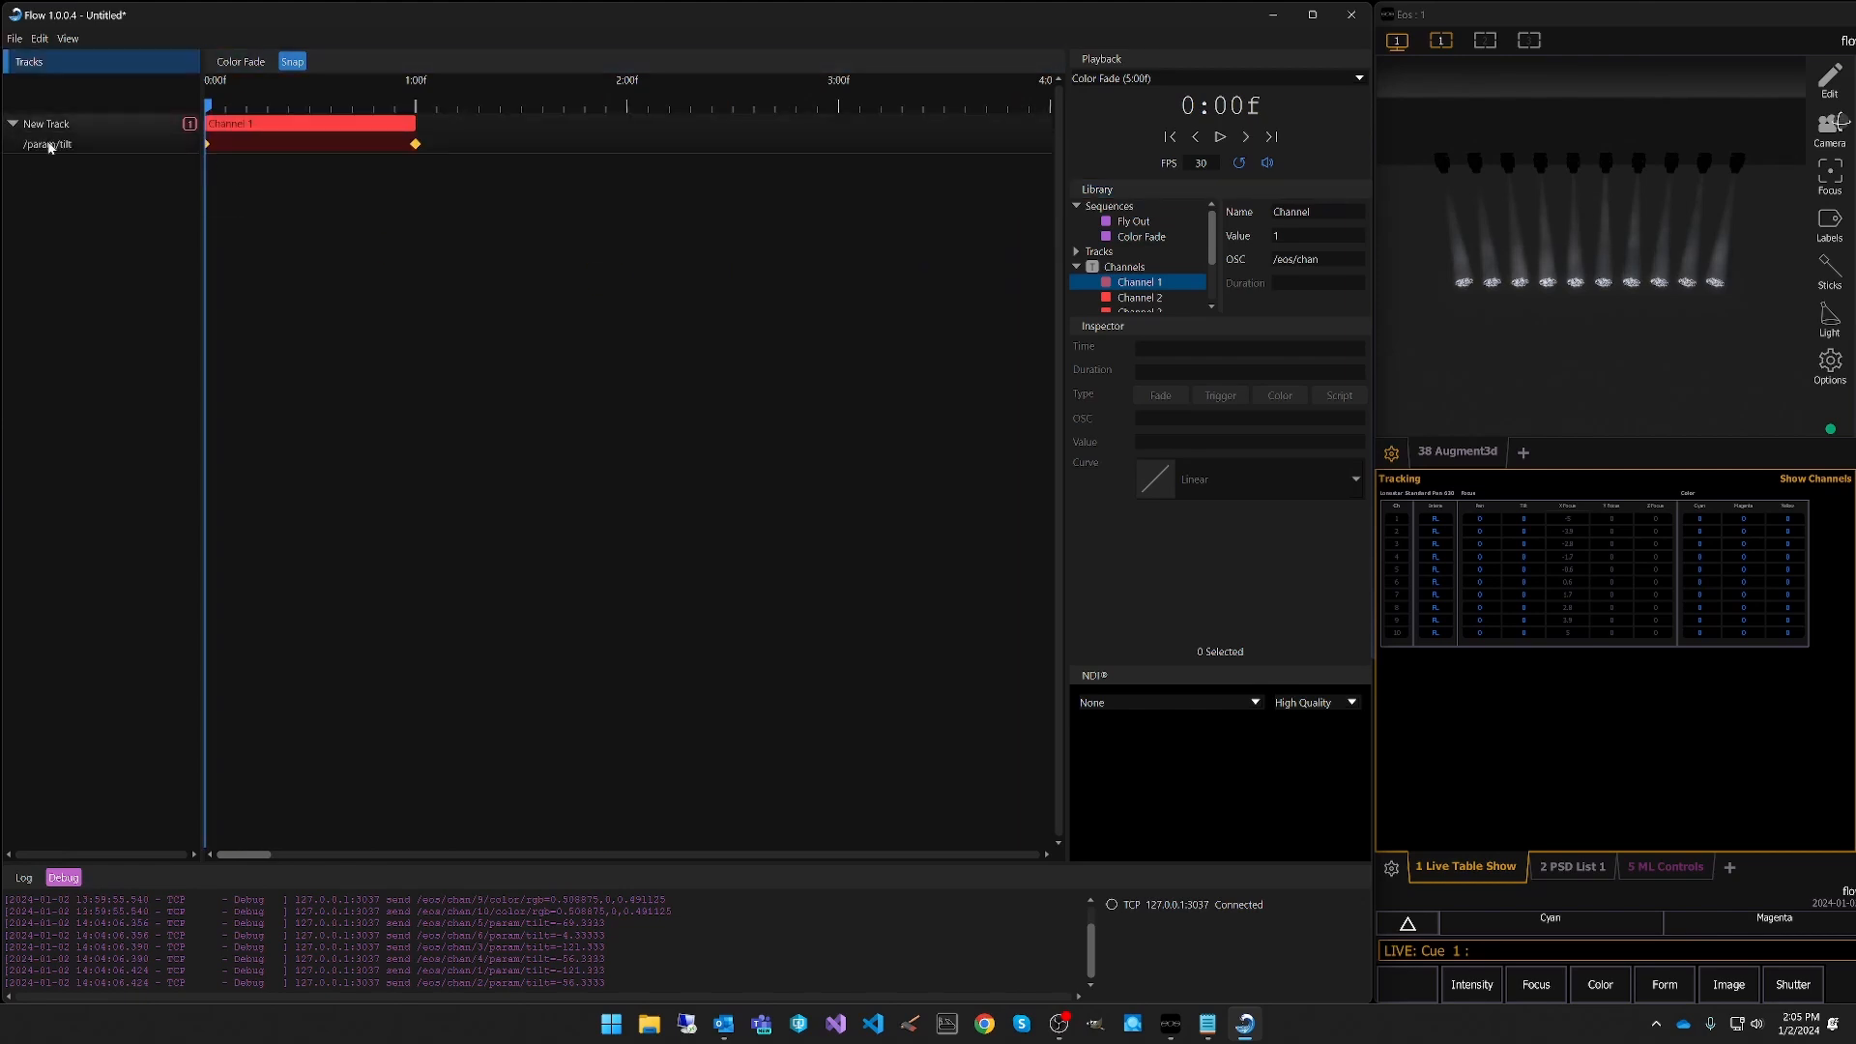
# Set the OSC path of the Channel 1 subtrack to /color/rgb.
pyautogui.doubleClick(50, 146)
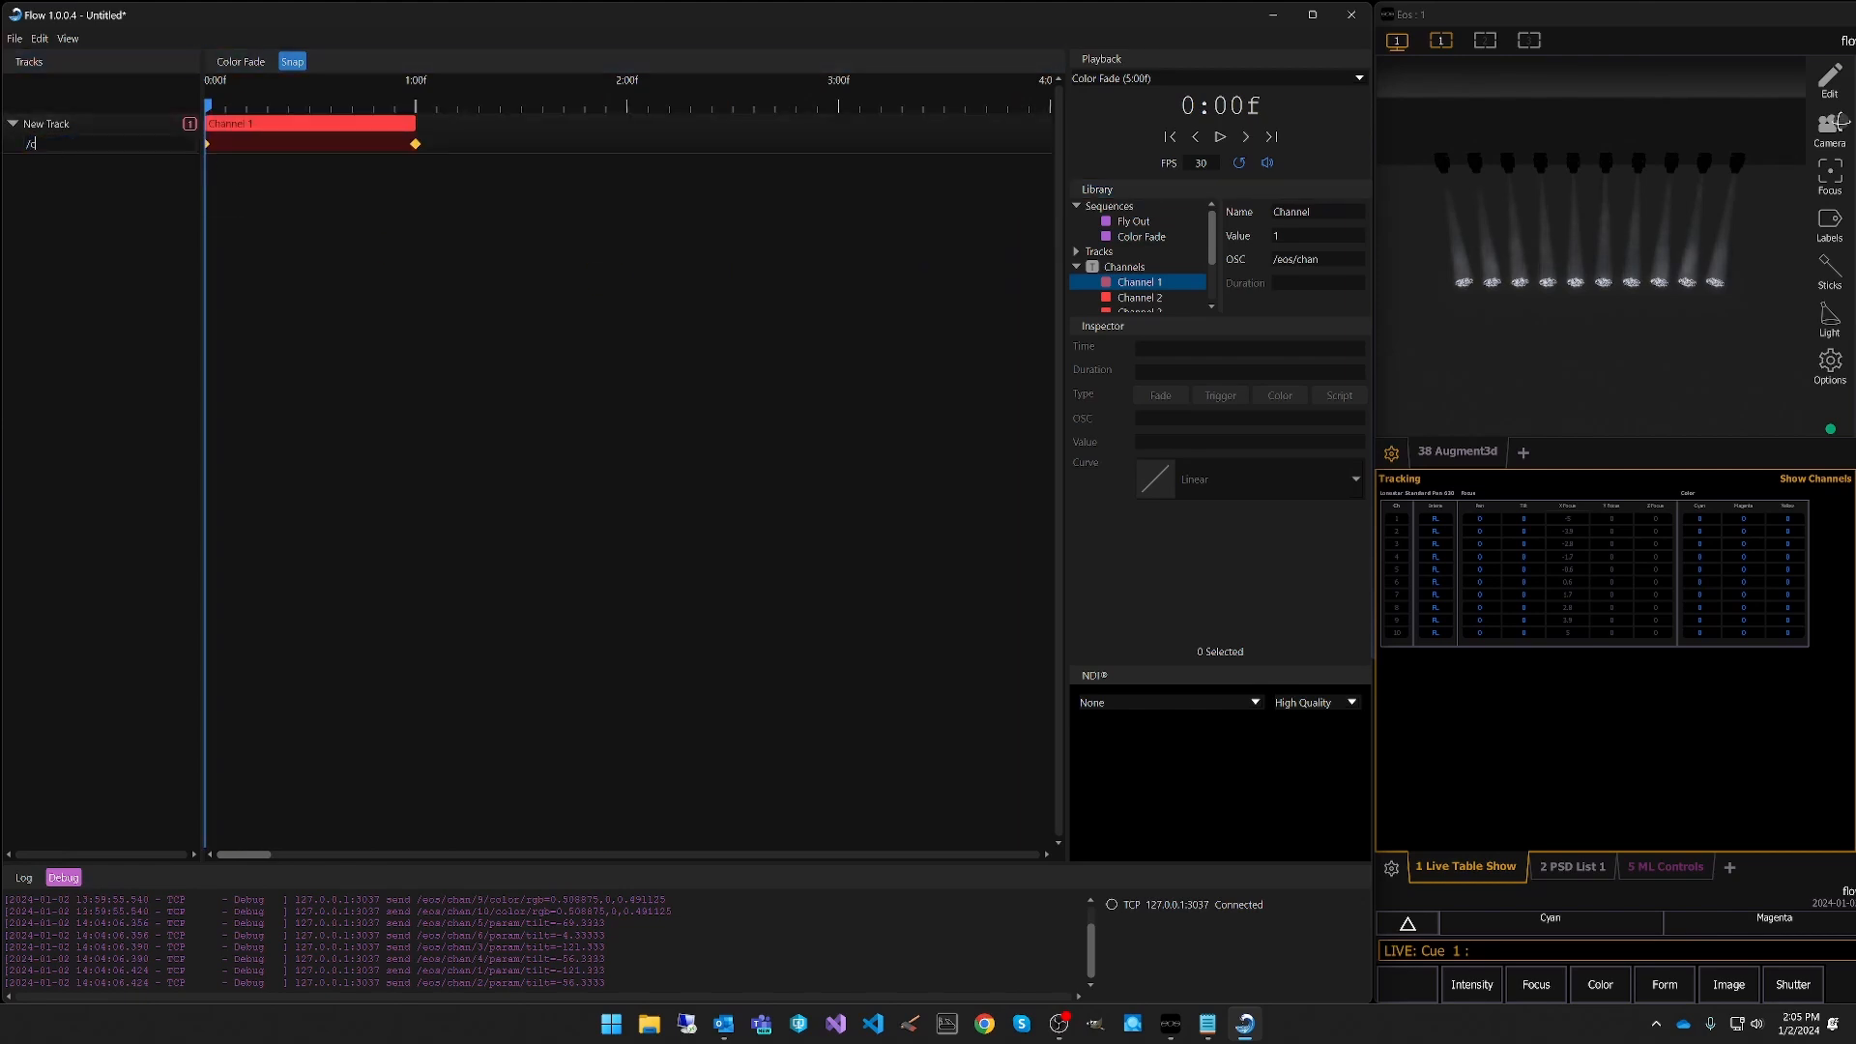
pyautogui.write('/color/rgb')
pyautogui.click(161, 168)
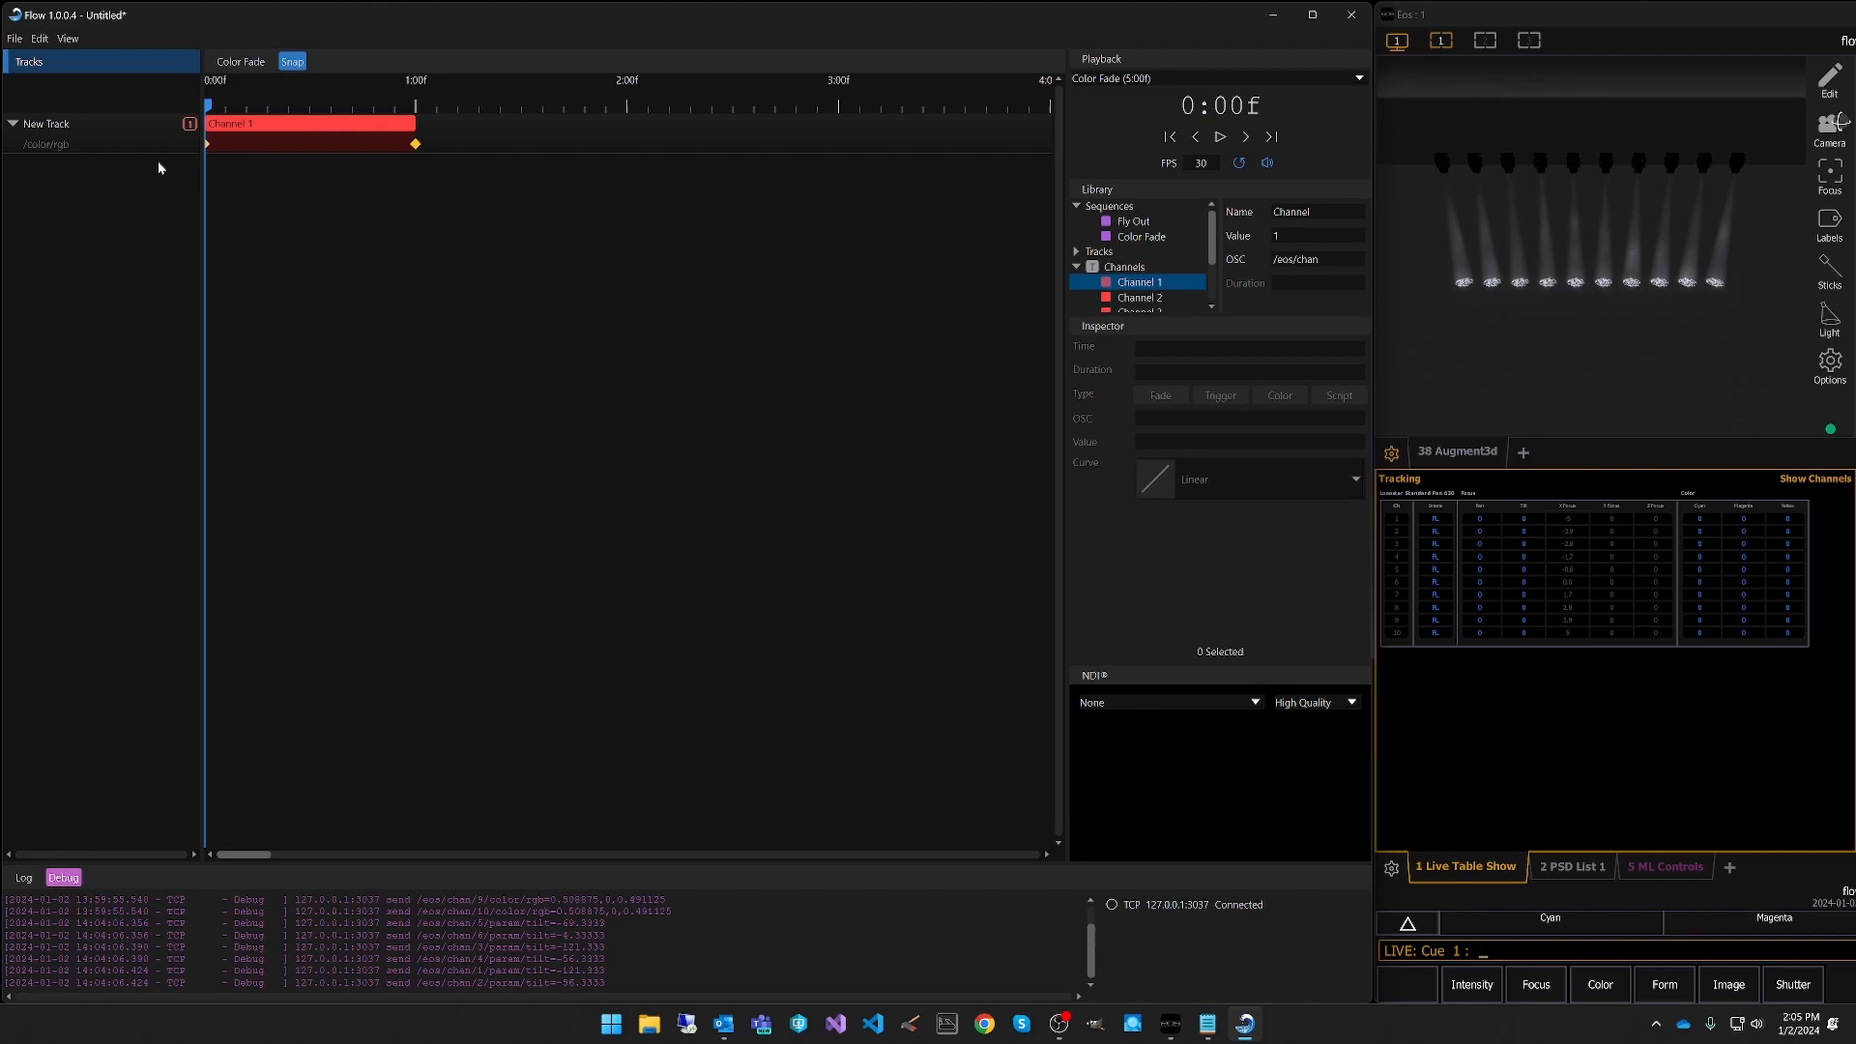
# Change the keyframe at 0:00f to the Color type and set its color to red (#ff0000).
pyautogui.click(207, 145)
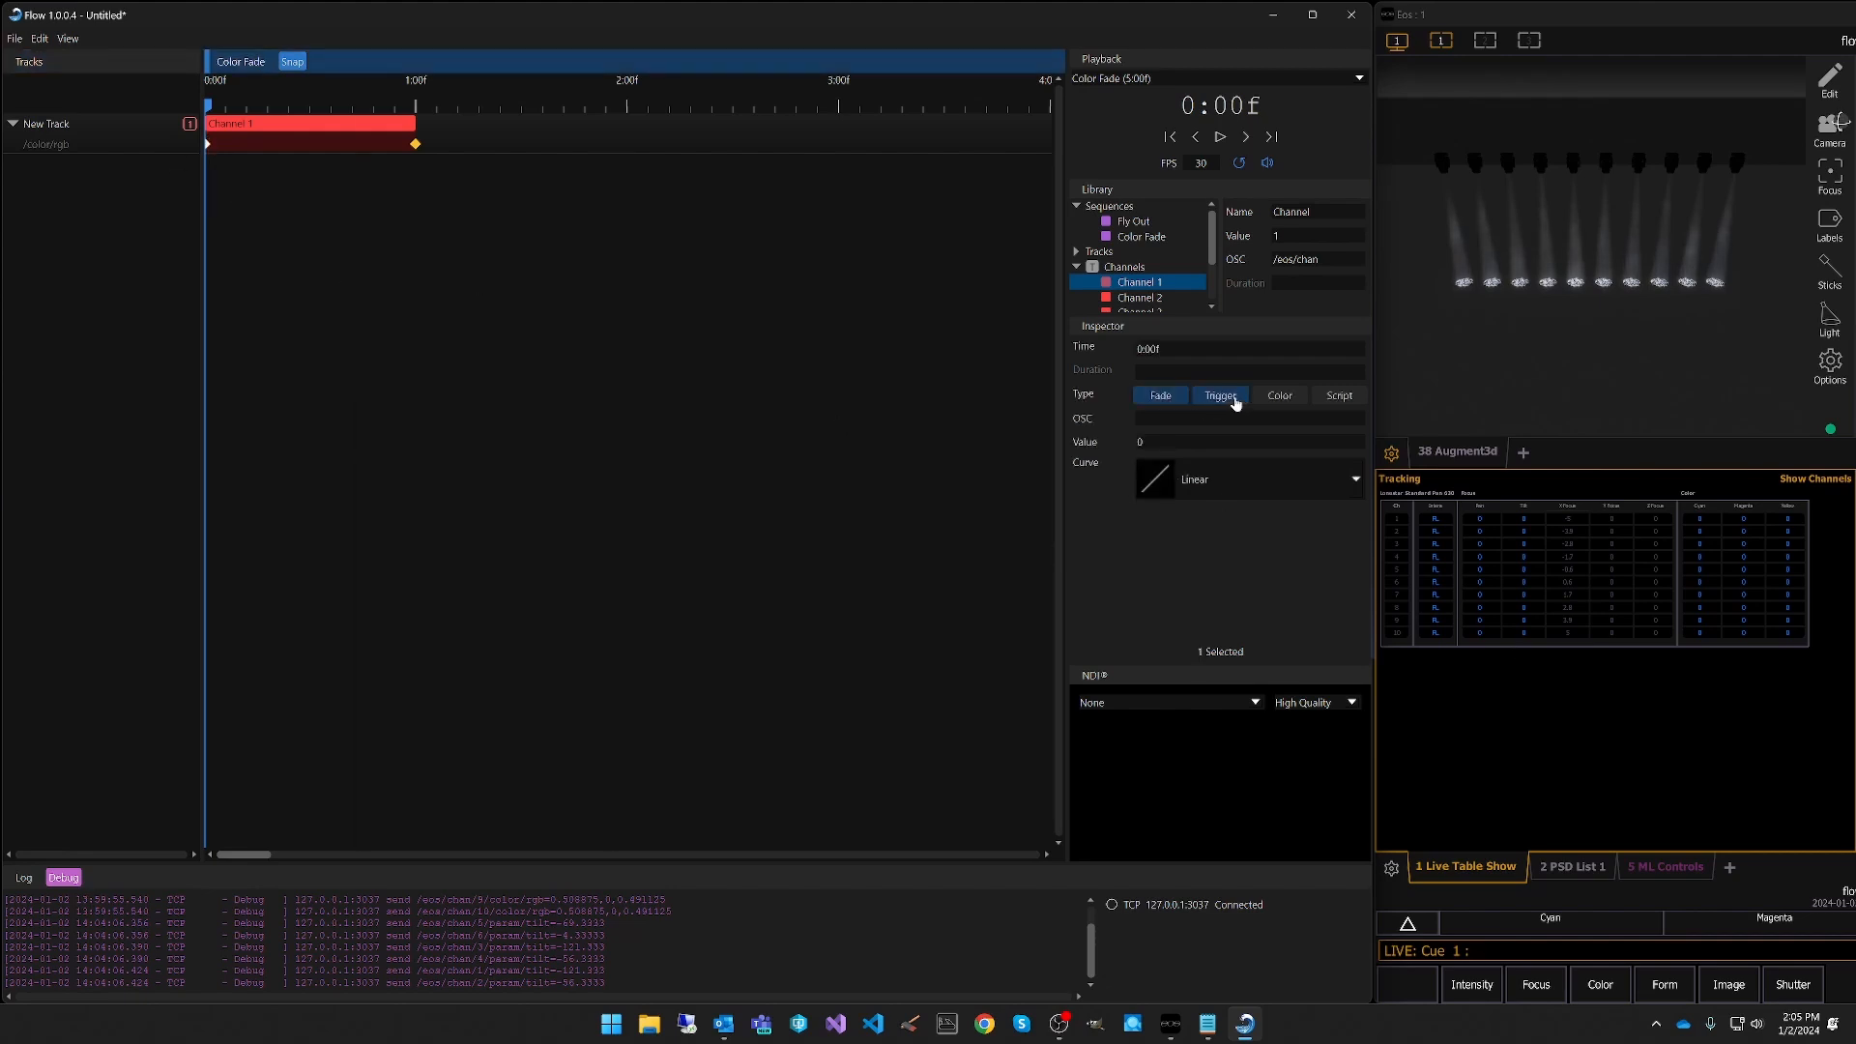
pyautogui.click(1281, 396)
pyautogui.click(1141, 417)
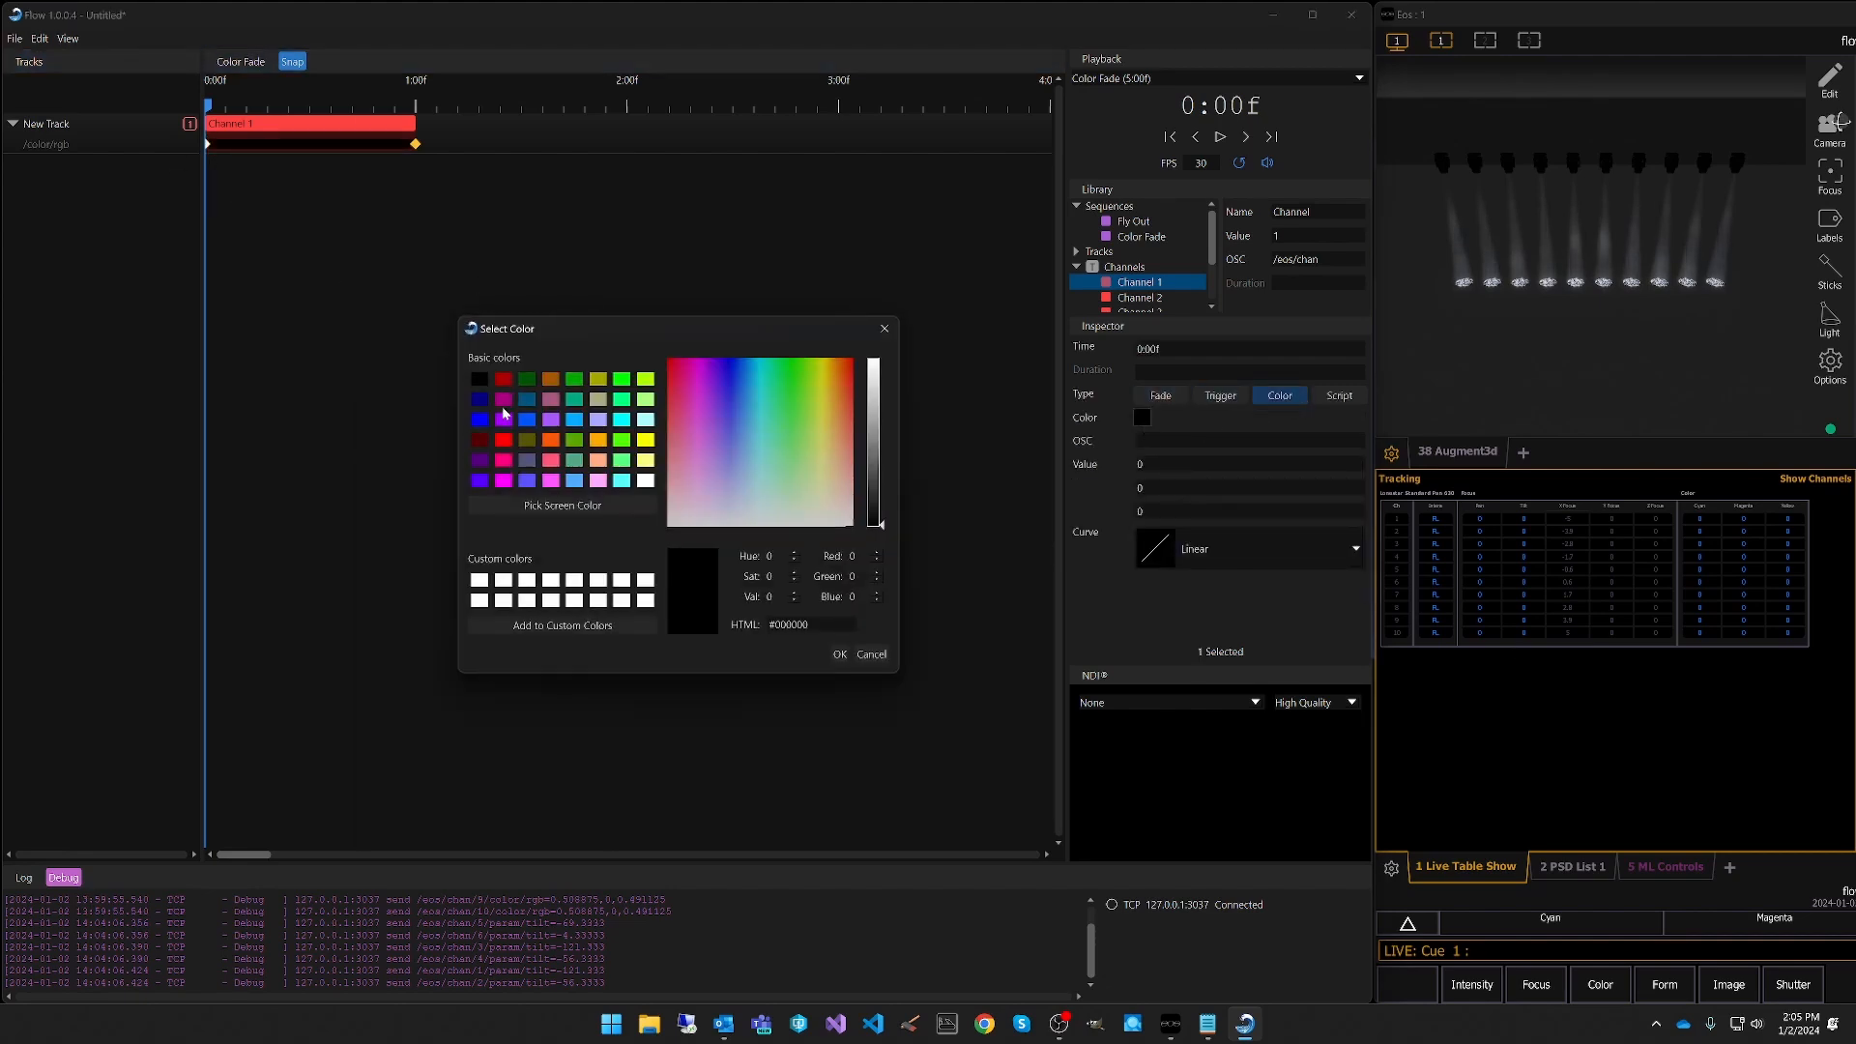
pyautogui.click(503, 440)
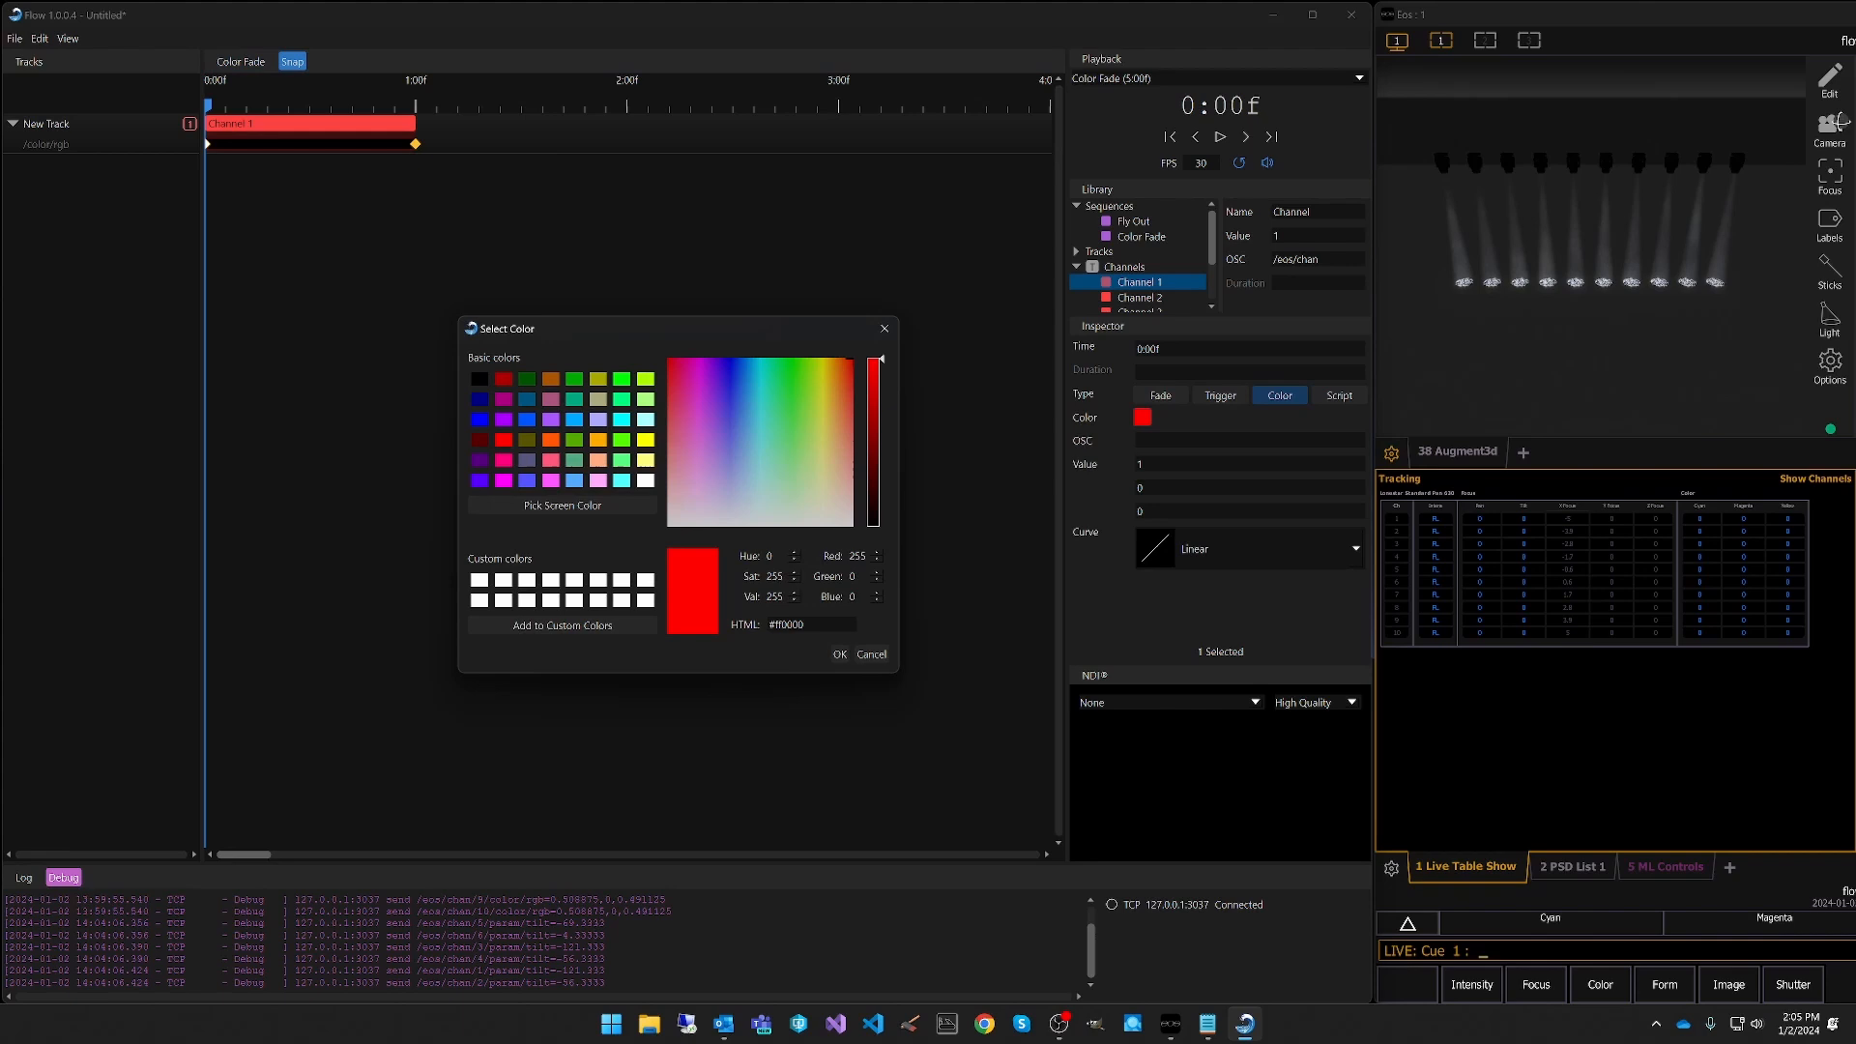
pyautogui.click(838, 655)
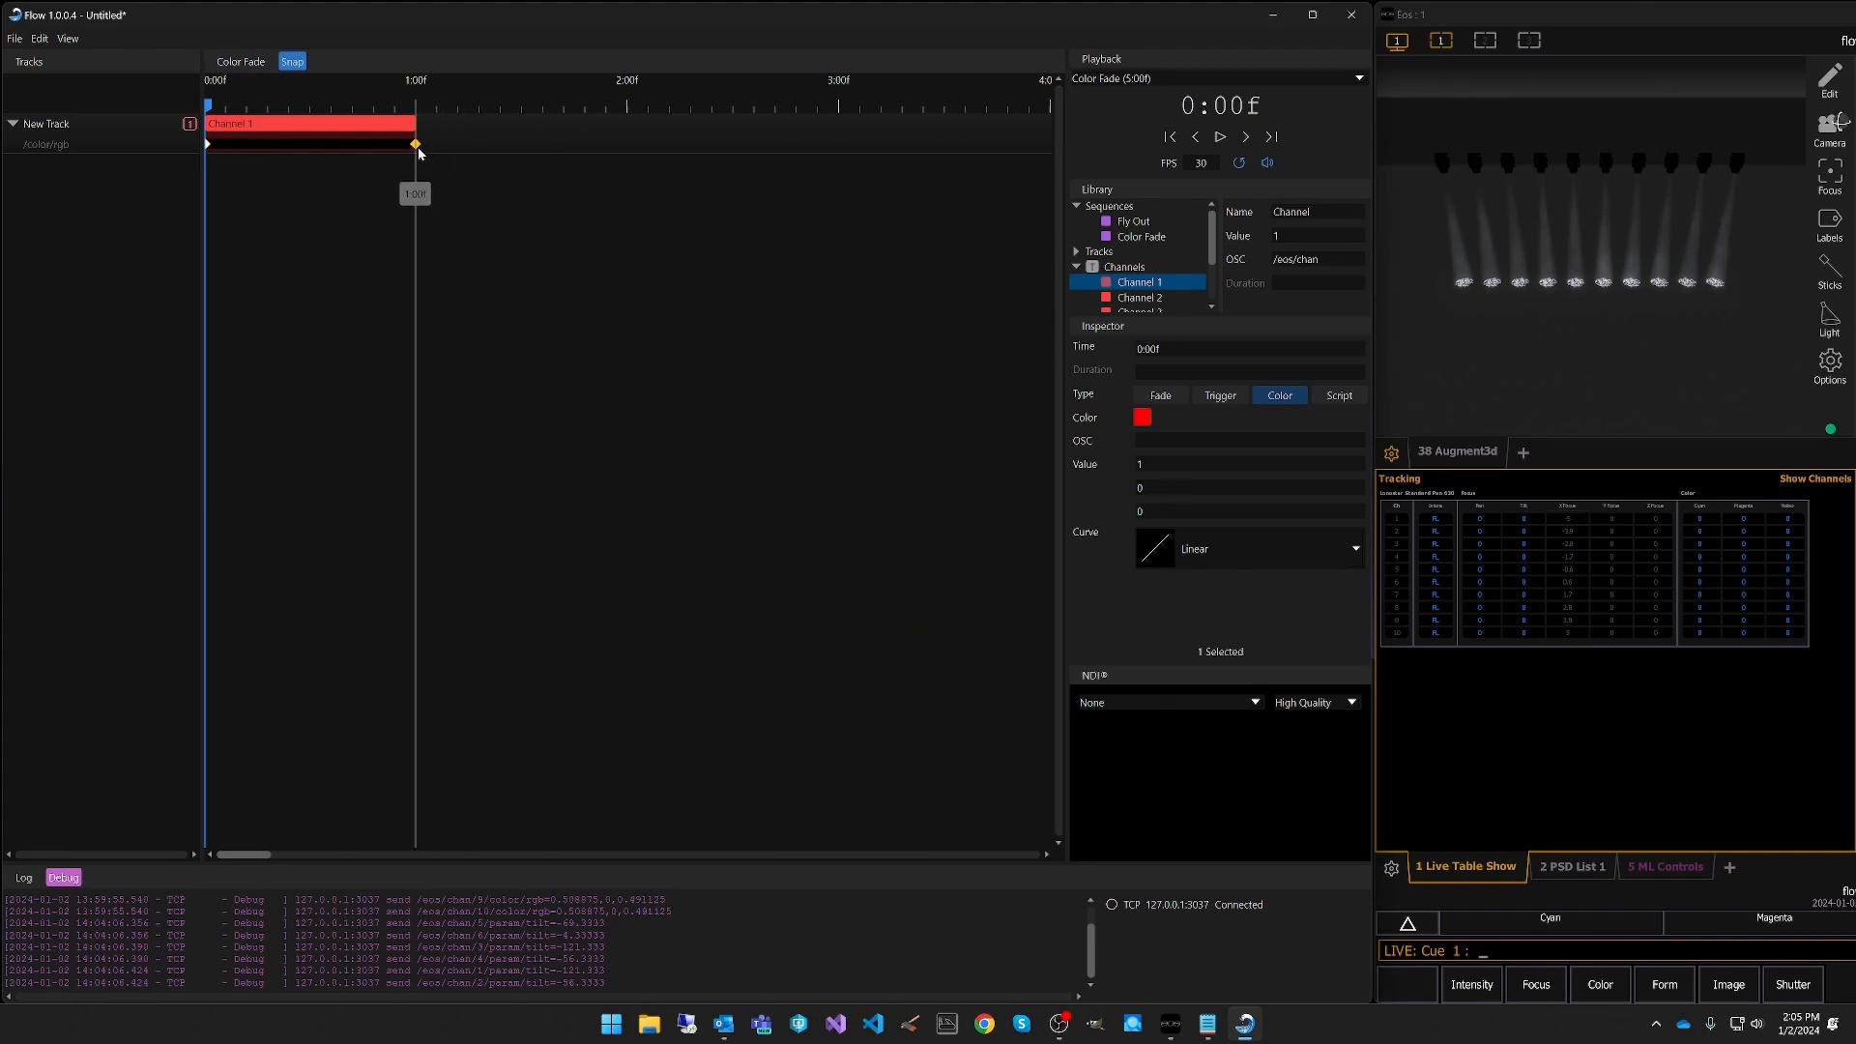
# Change the keyframe at 1:00f on the Channel 1 subtrack to the Color type and set its color to orange.
pyautogui.click(416, 144)
pyautogui.click(1269, 397)
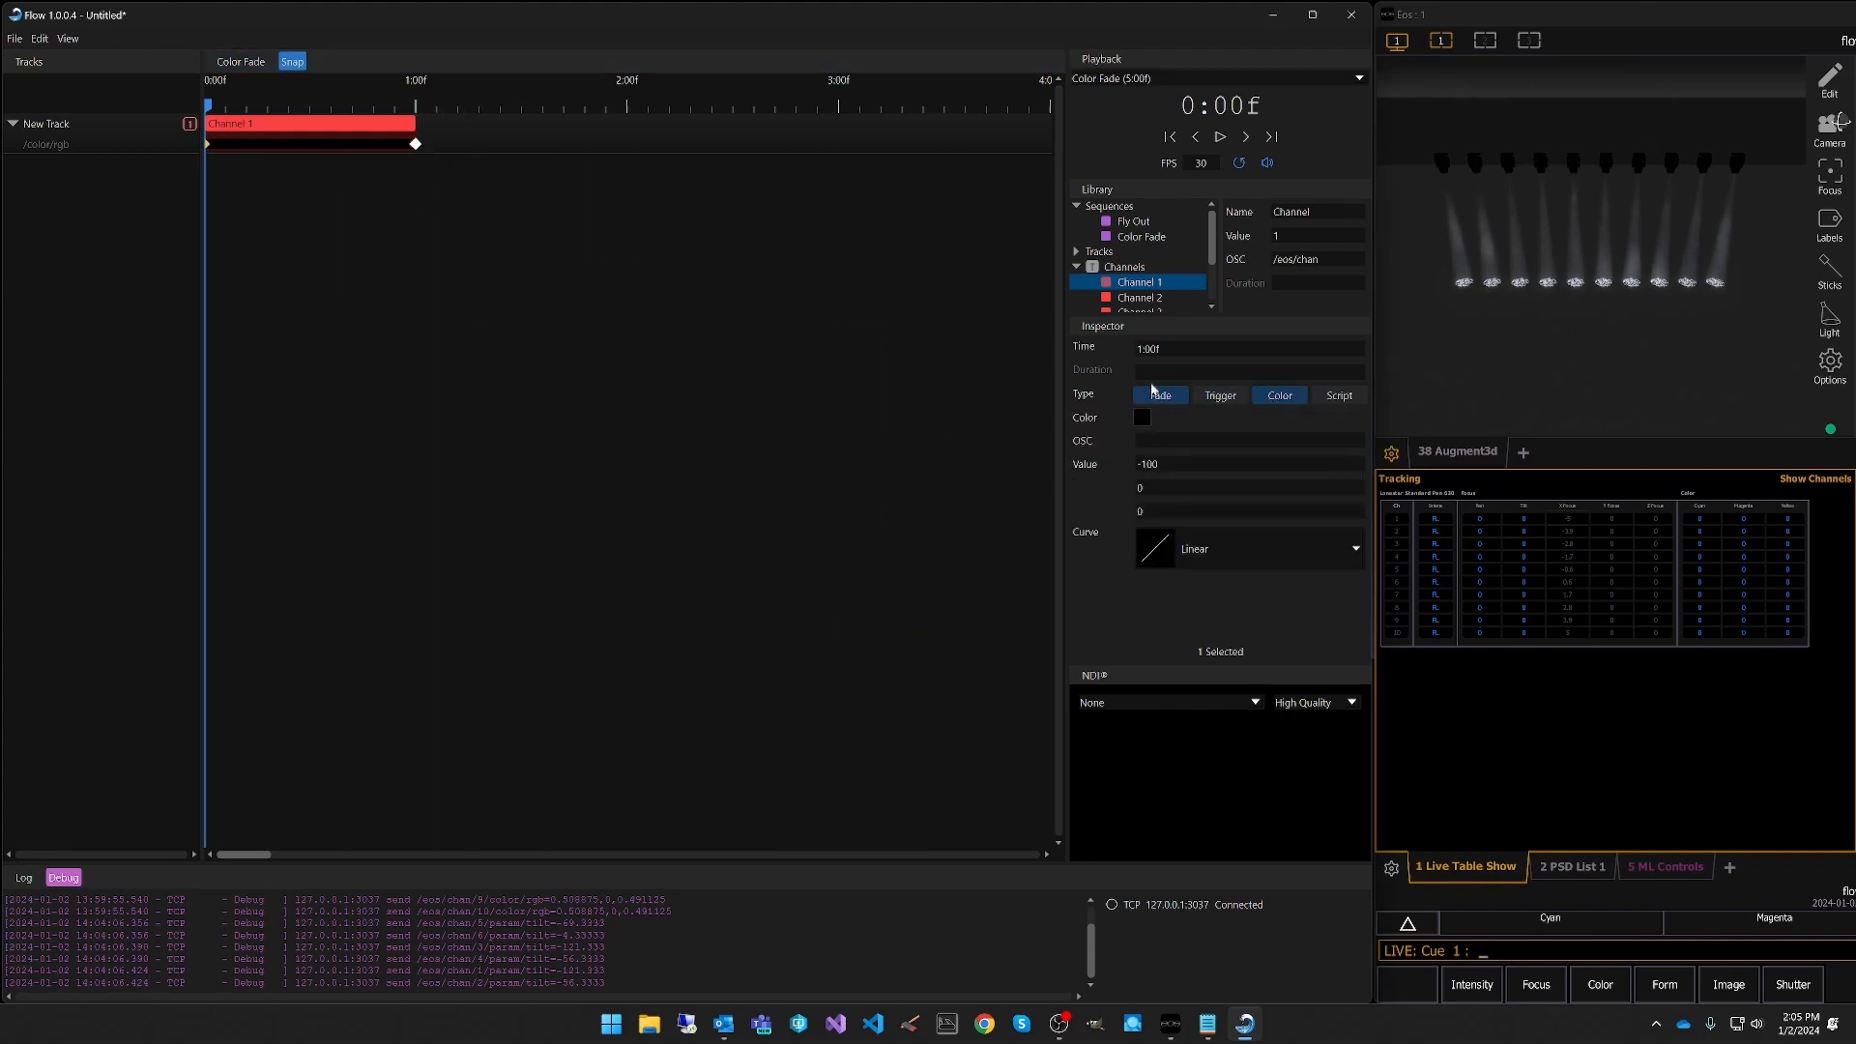
pyautogui.click(1142, 417)
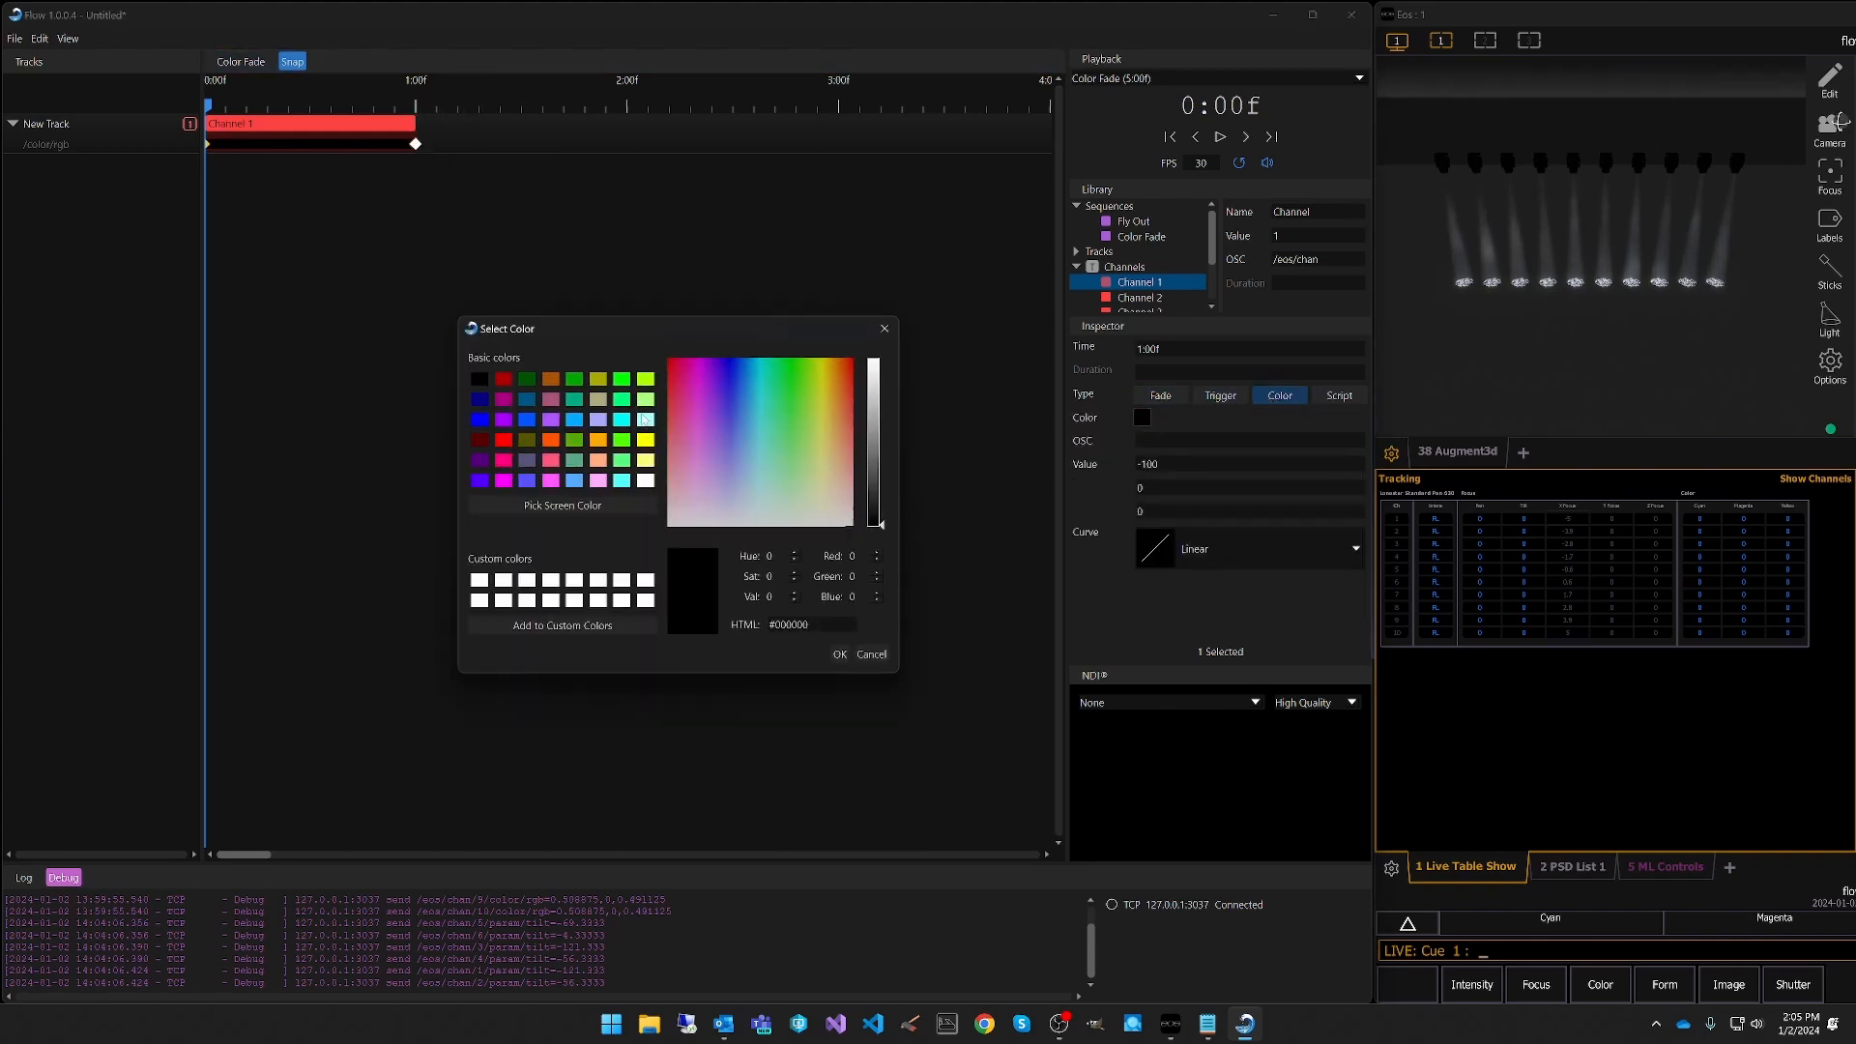
pyautogui.click(598, 440)
pyautogui.click(839, 655)
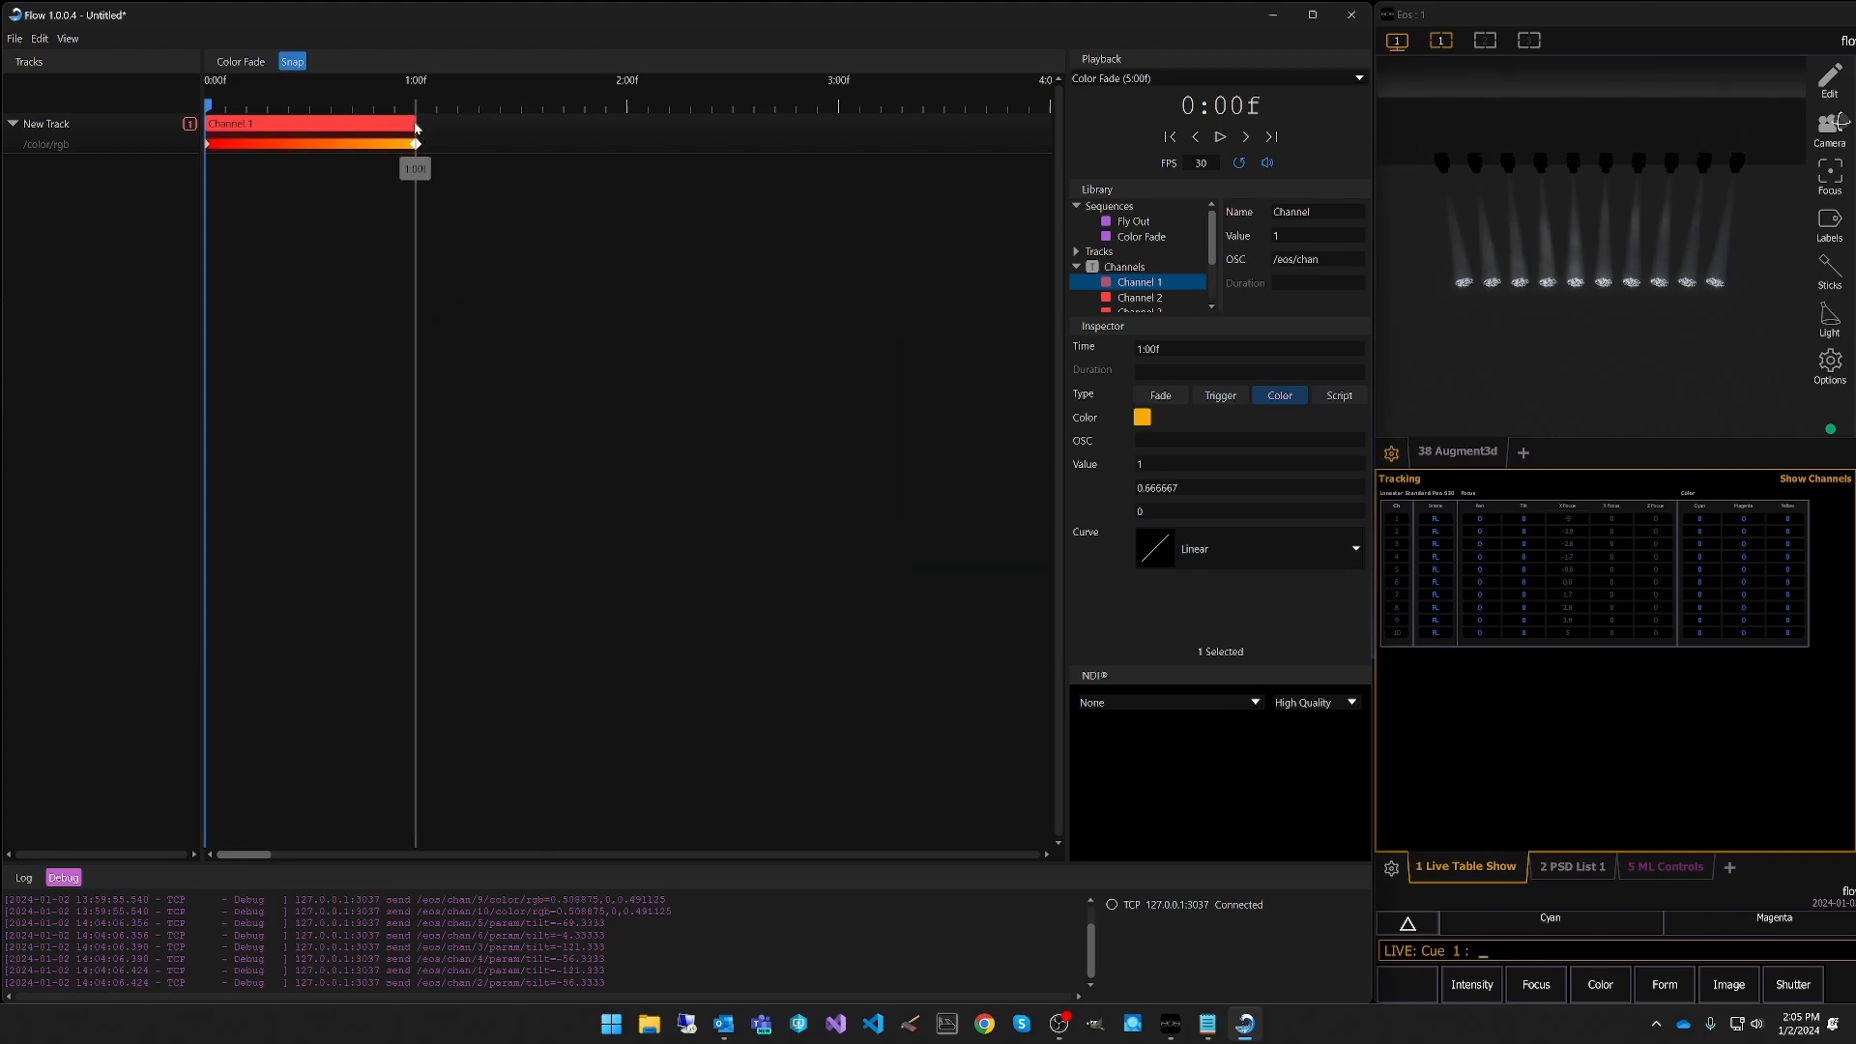
# Extend the Channel 1 clip to 3:00f and place the orange keyframe at 1:15f.
pyautogui.moveTo(415, 128); pyautogui.dragTo(516, 143)
pyautogui.click(840, 140)
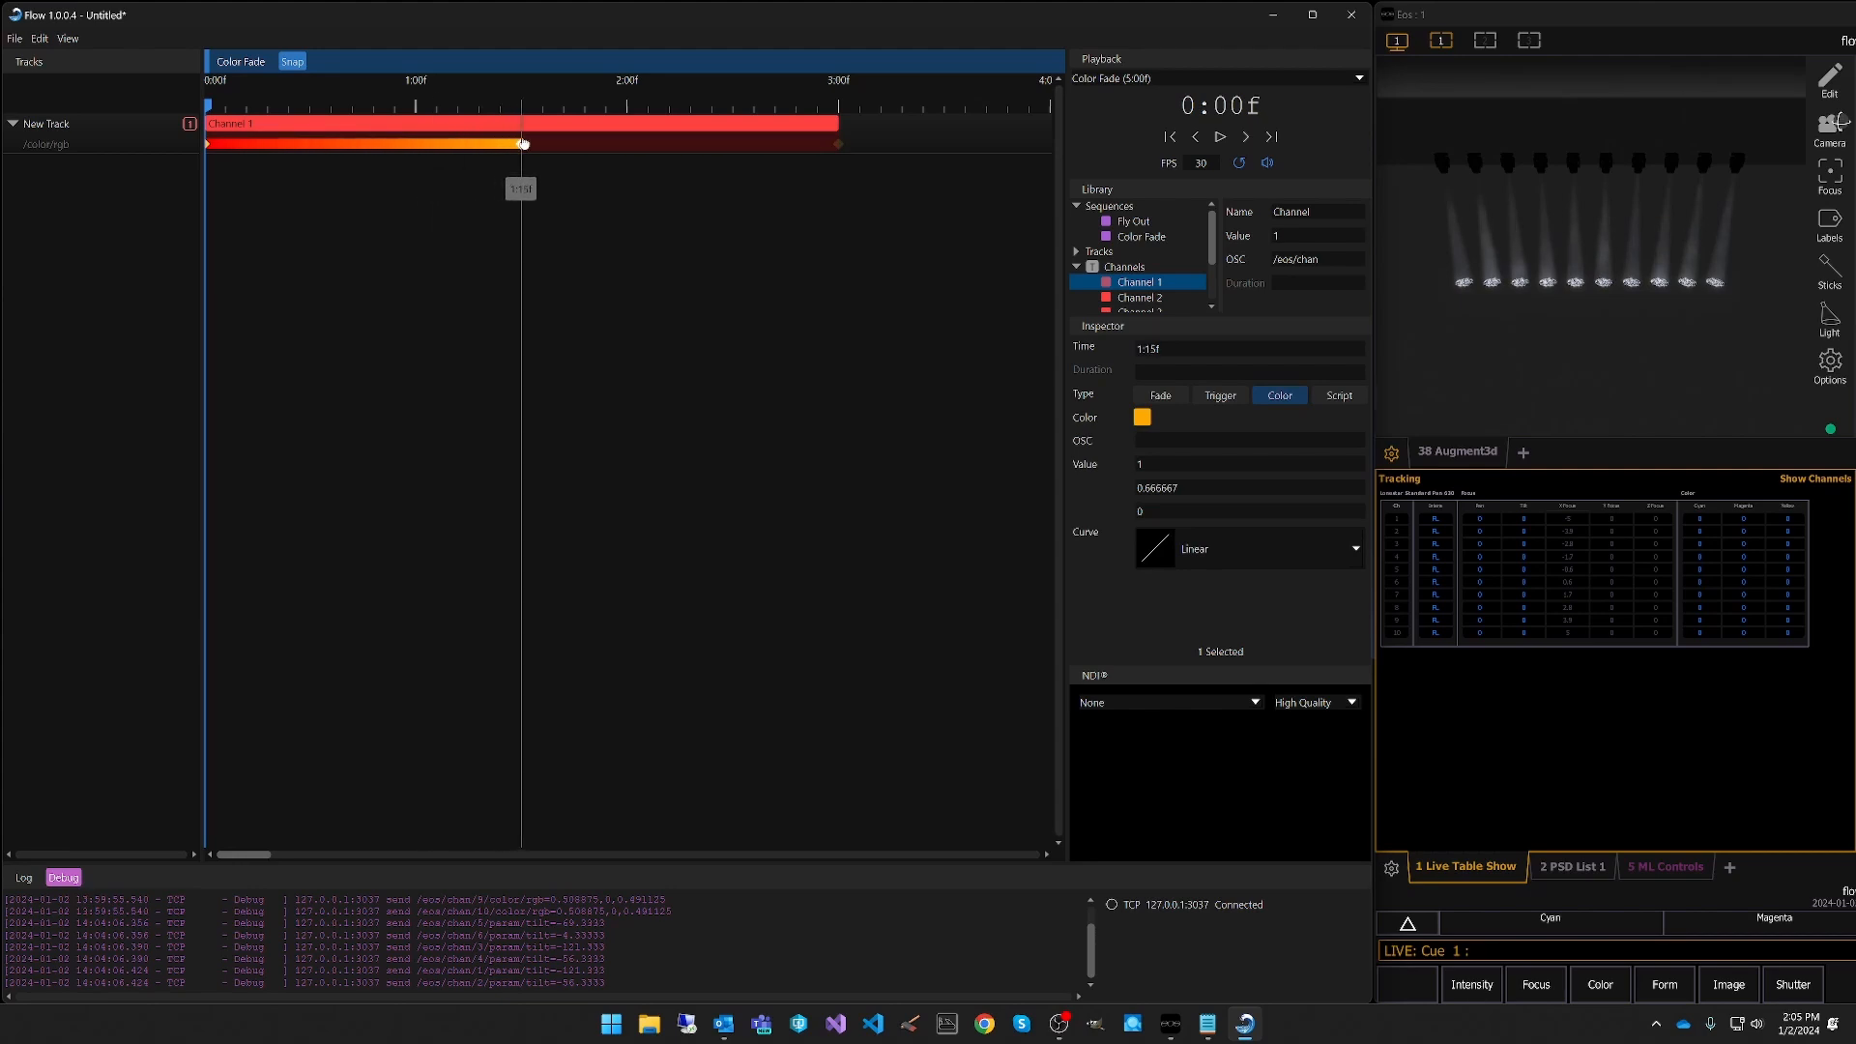
# Add a keyframe at 3:00f on the Channel 1 color subtrack and set its color to red (#ff0000).
pyautogui.rightClick(837, 146)
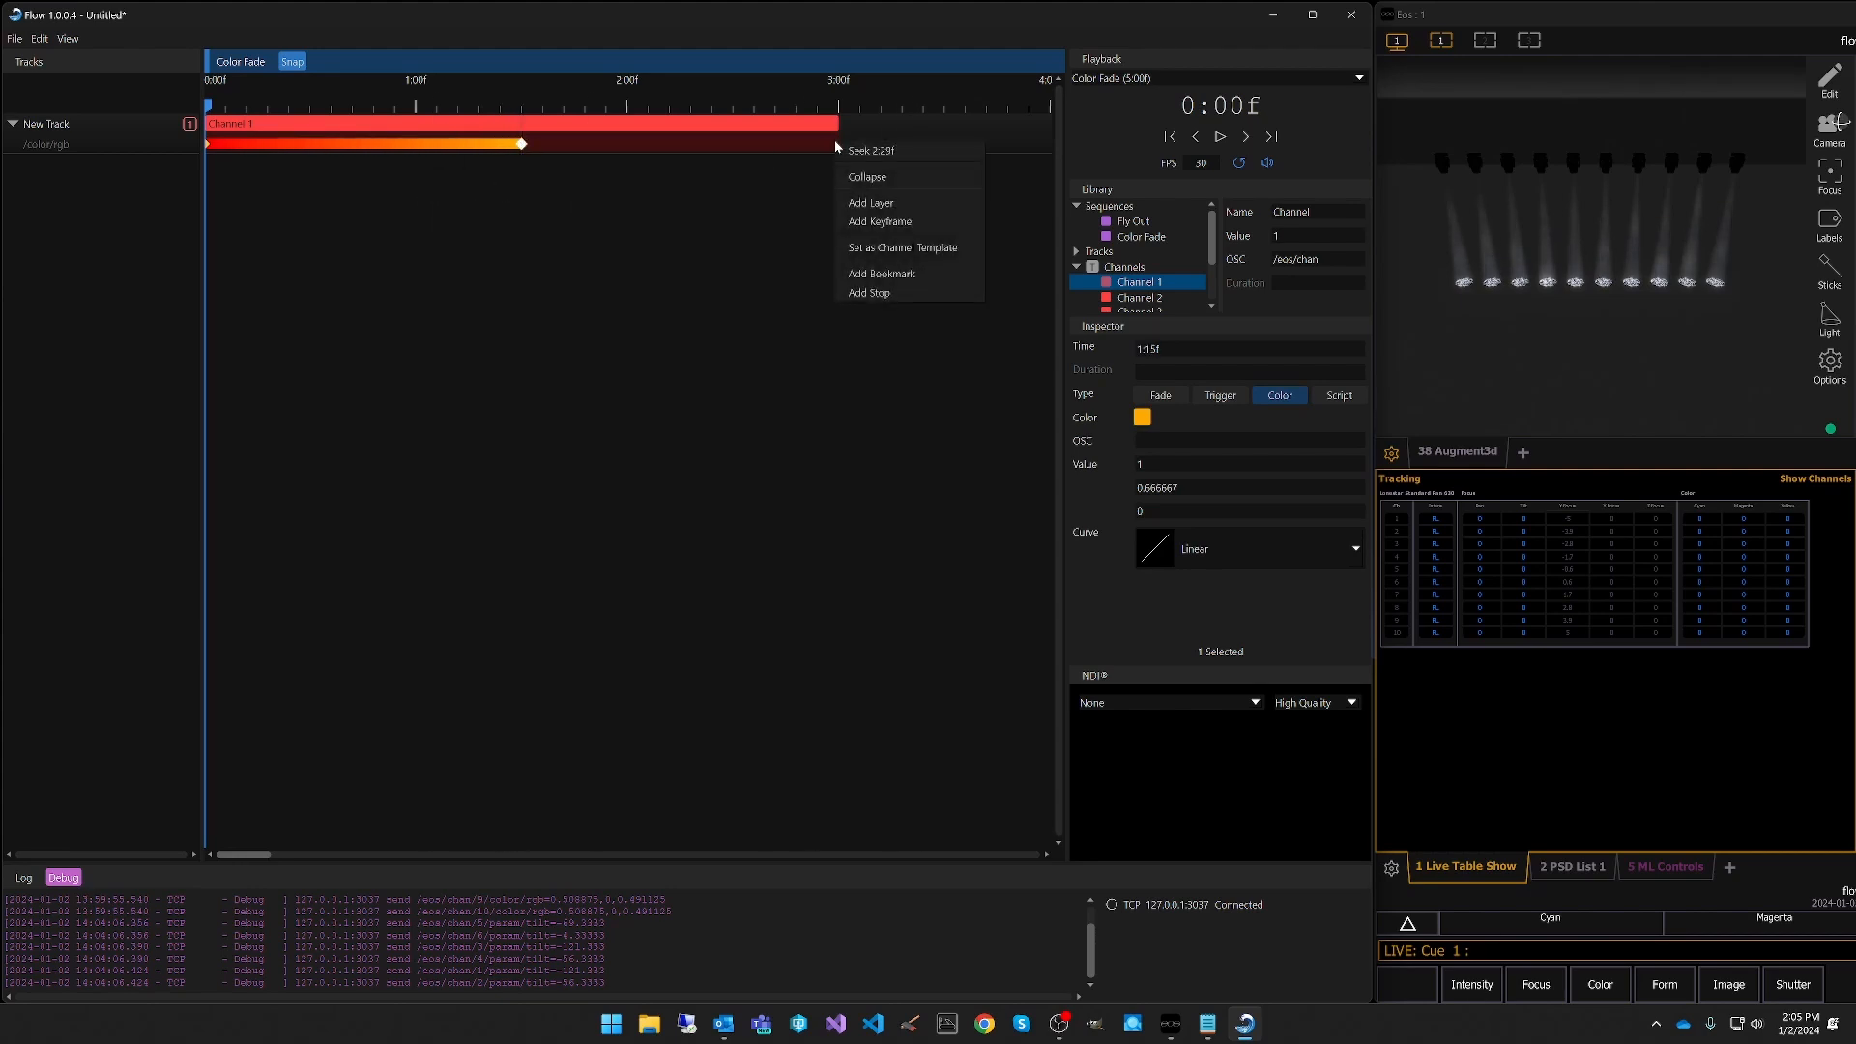
pyautogui.click(878, 228)
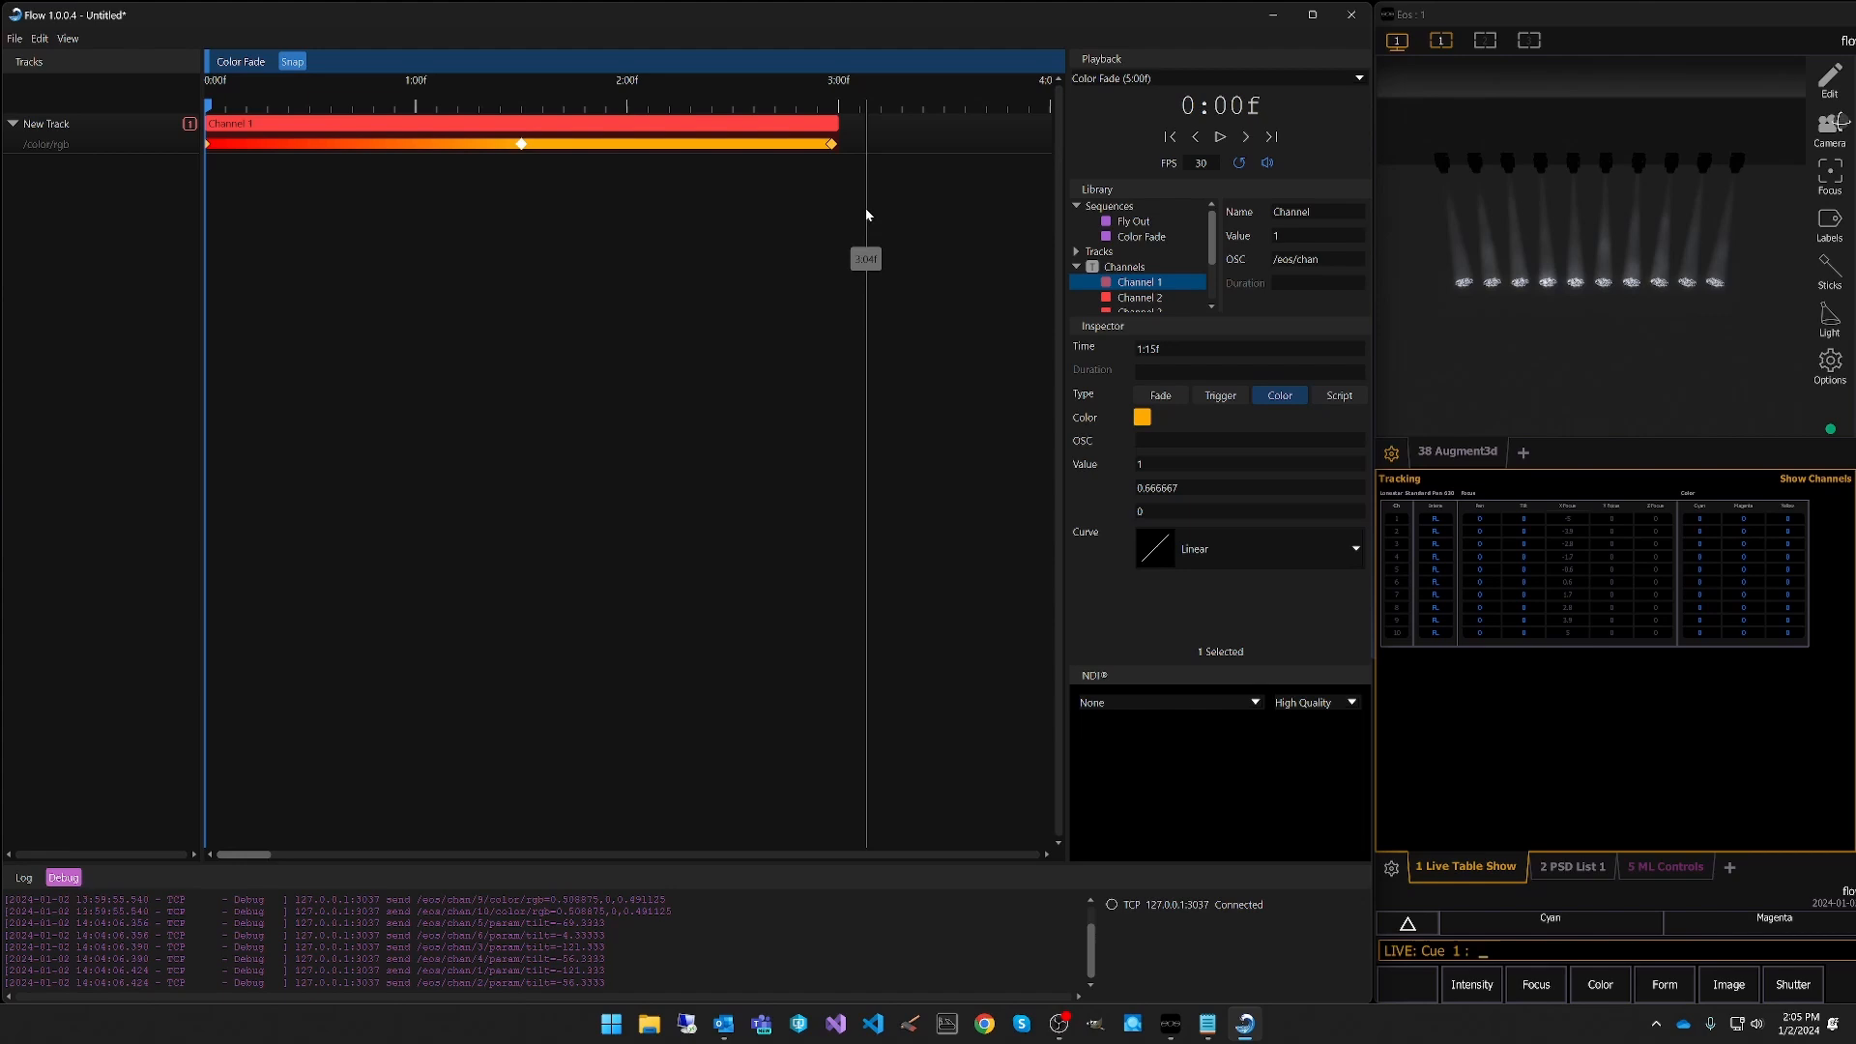
pyautogui.click(835, 144)
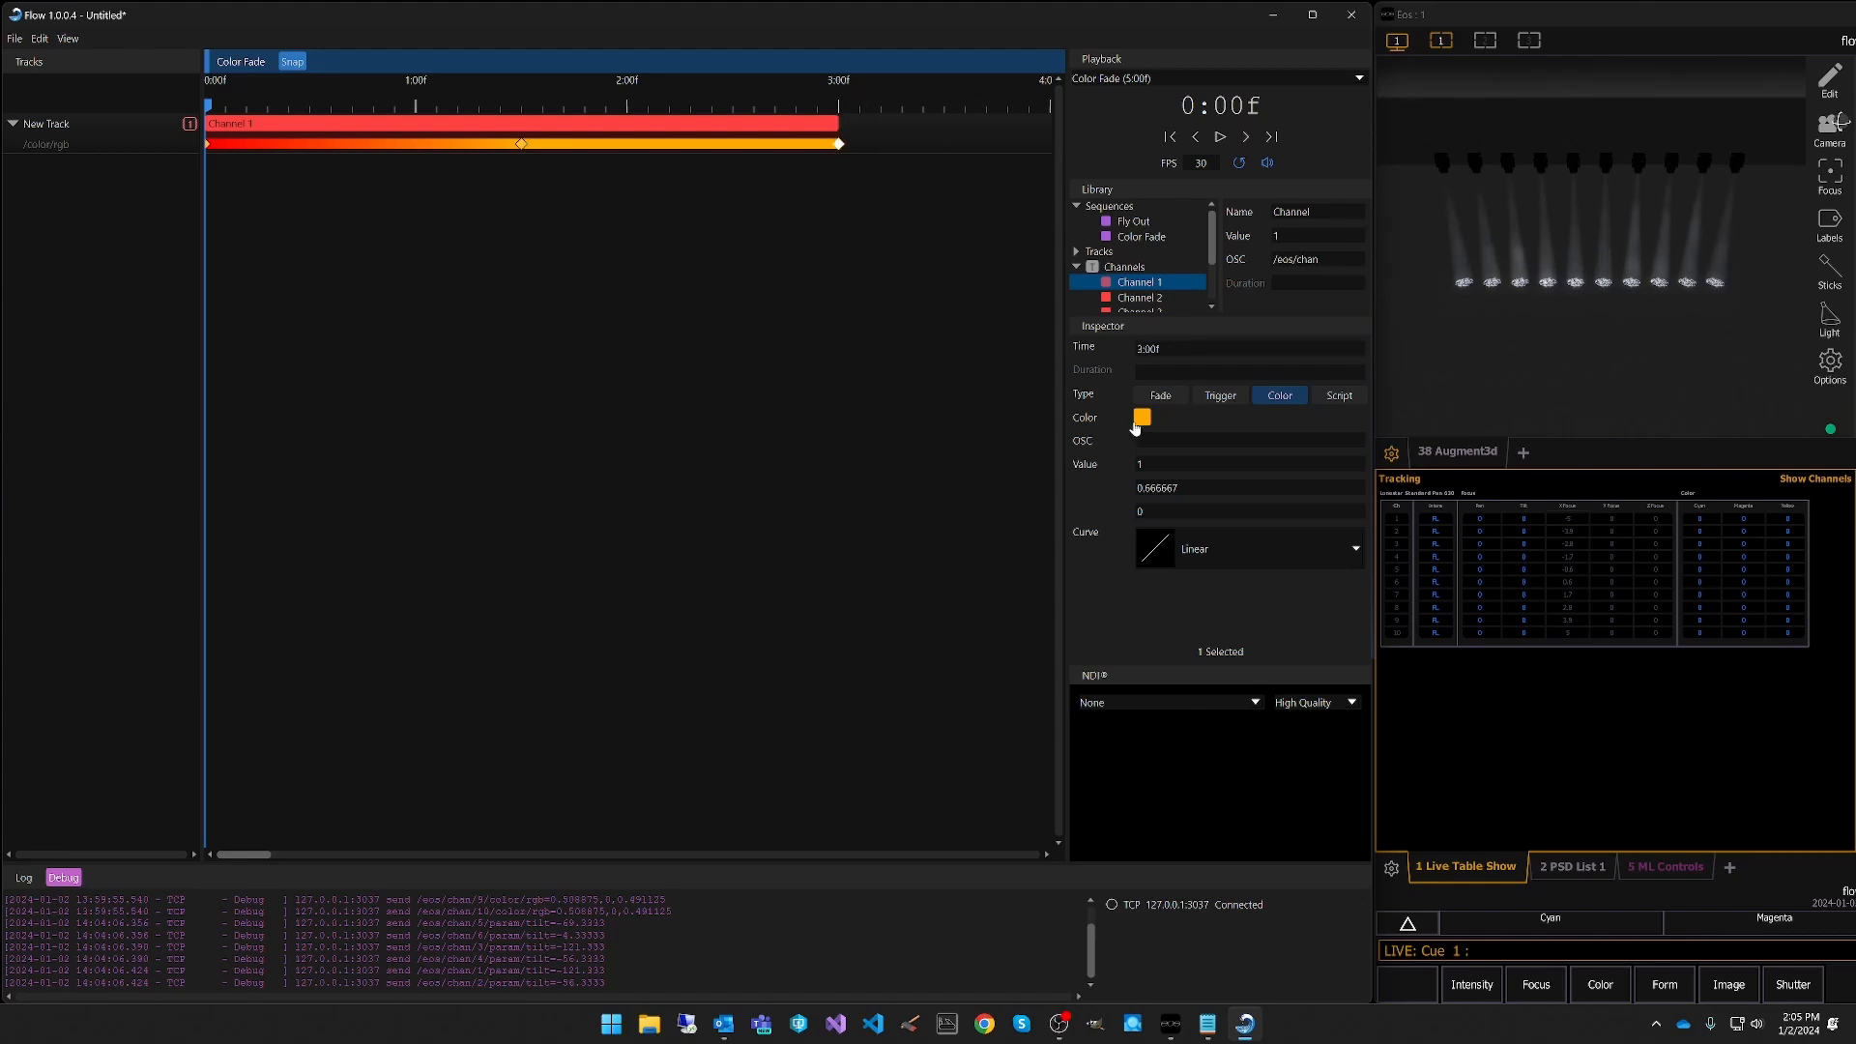
pyautogui.click(1144, 418)
pyautogui.click(503, 441)
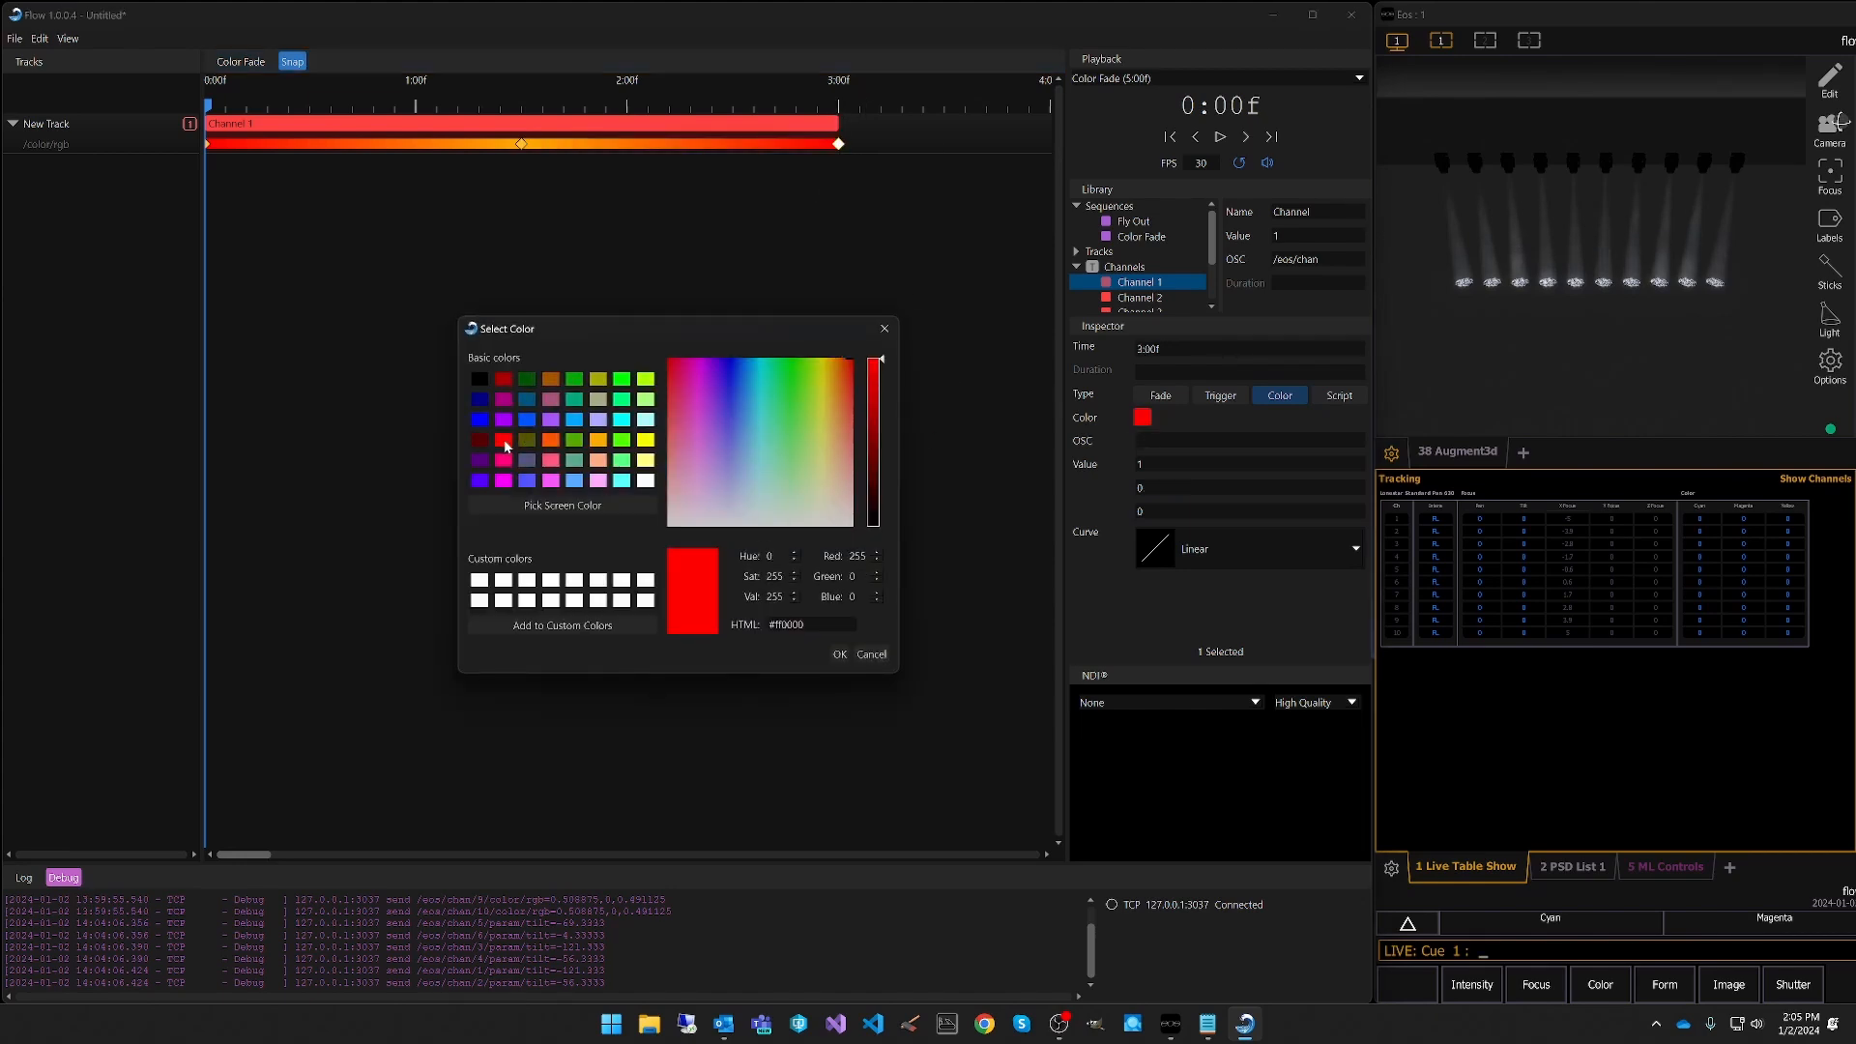
pyautogui.click(839, 654)
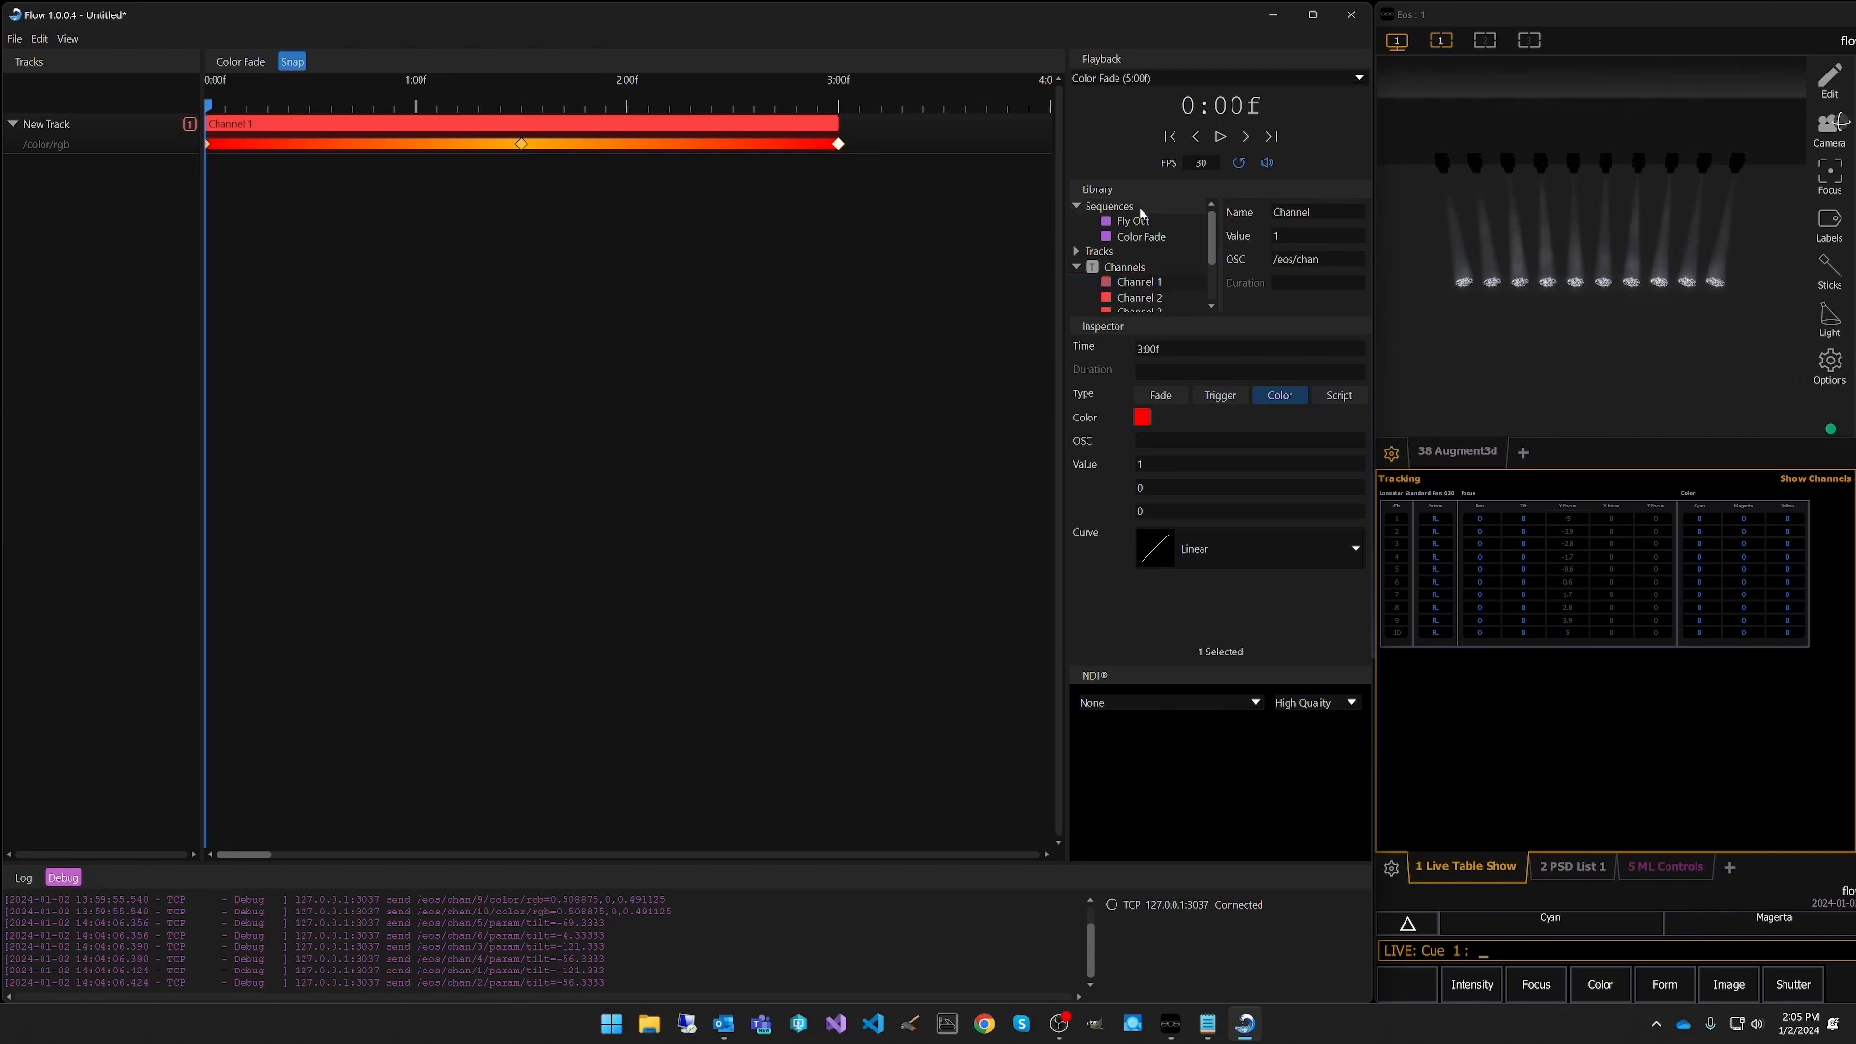
# Set the duration of the Color Fade sequence to 3:00f in the library.
pyautogui.click(1167, 247)
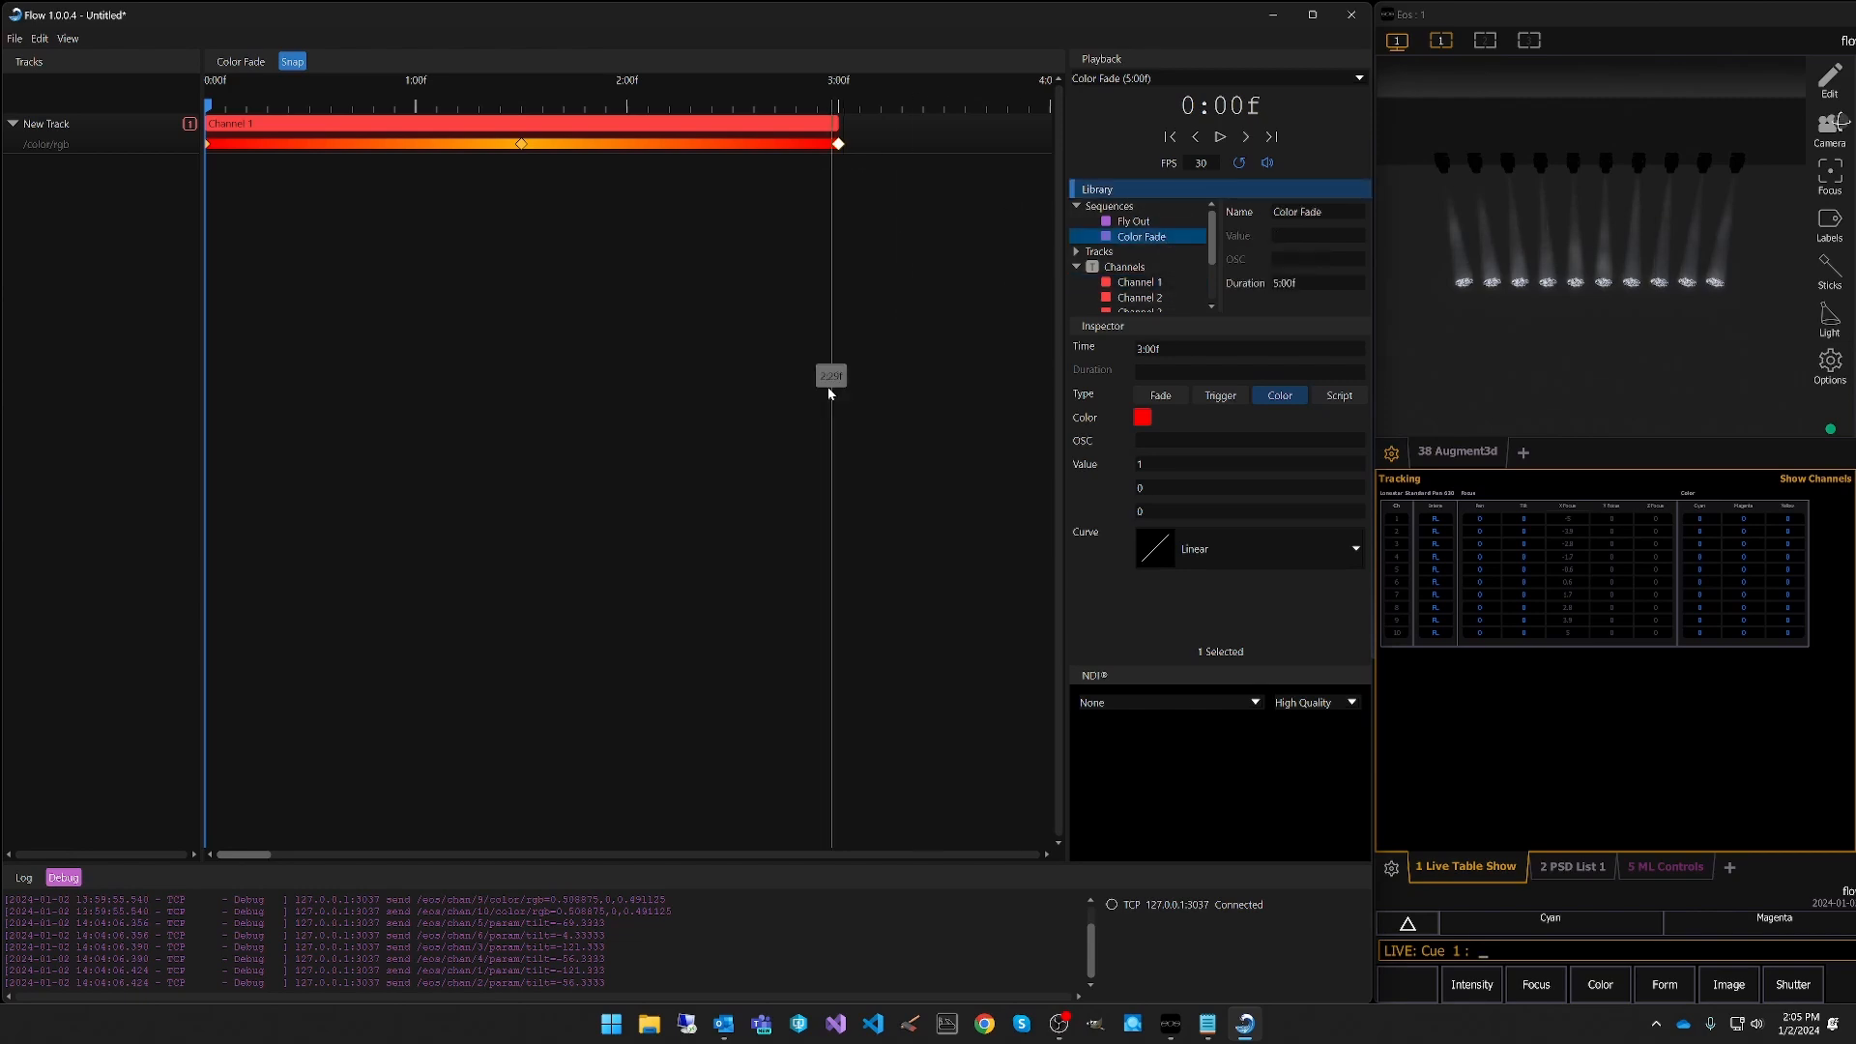
pyautogui.moveTo(256, 854)
pyautogui.mouseDown()
pyautogui.moveTo(1045, 876)
pyautogui.moveTo(254, 868)
pyautogui.mouseUp()
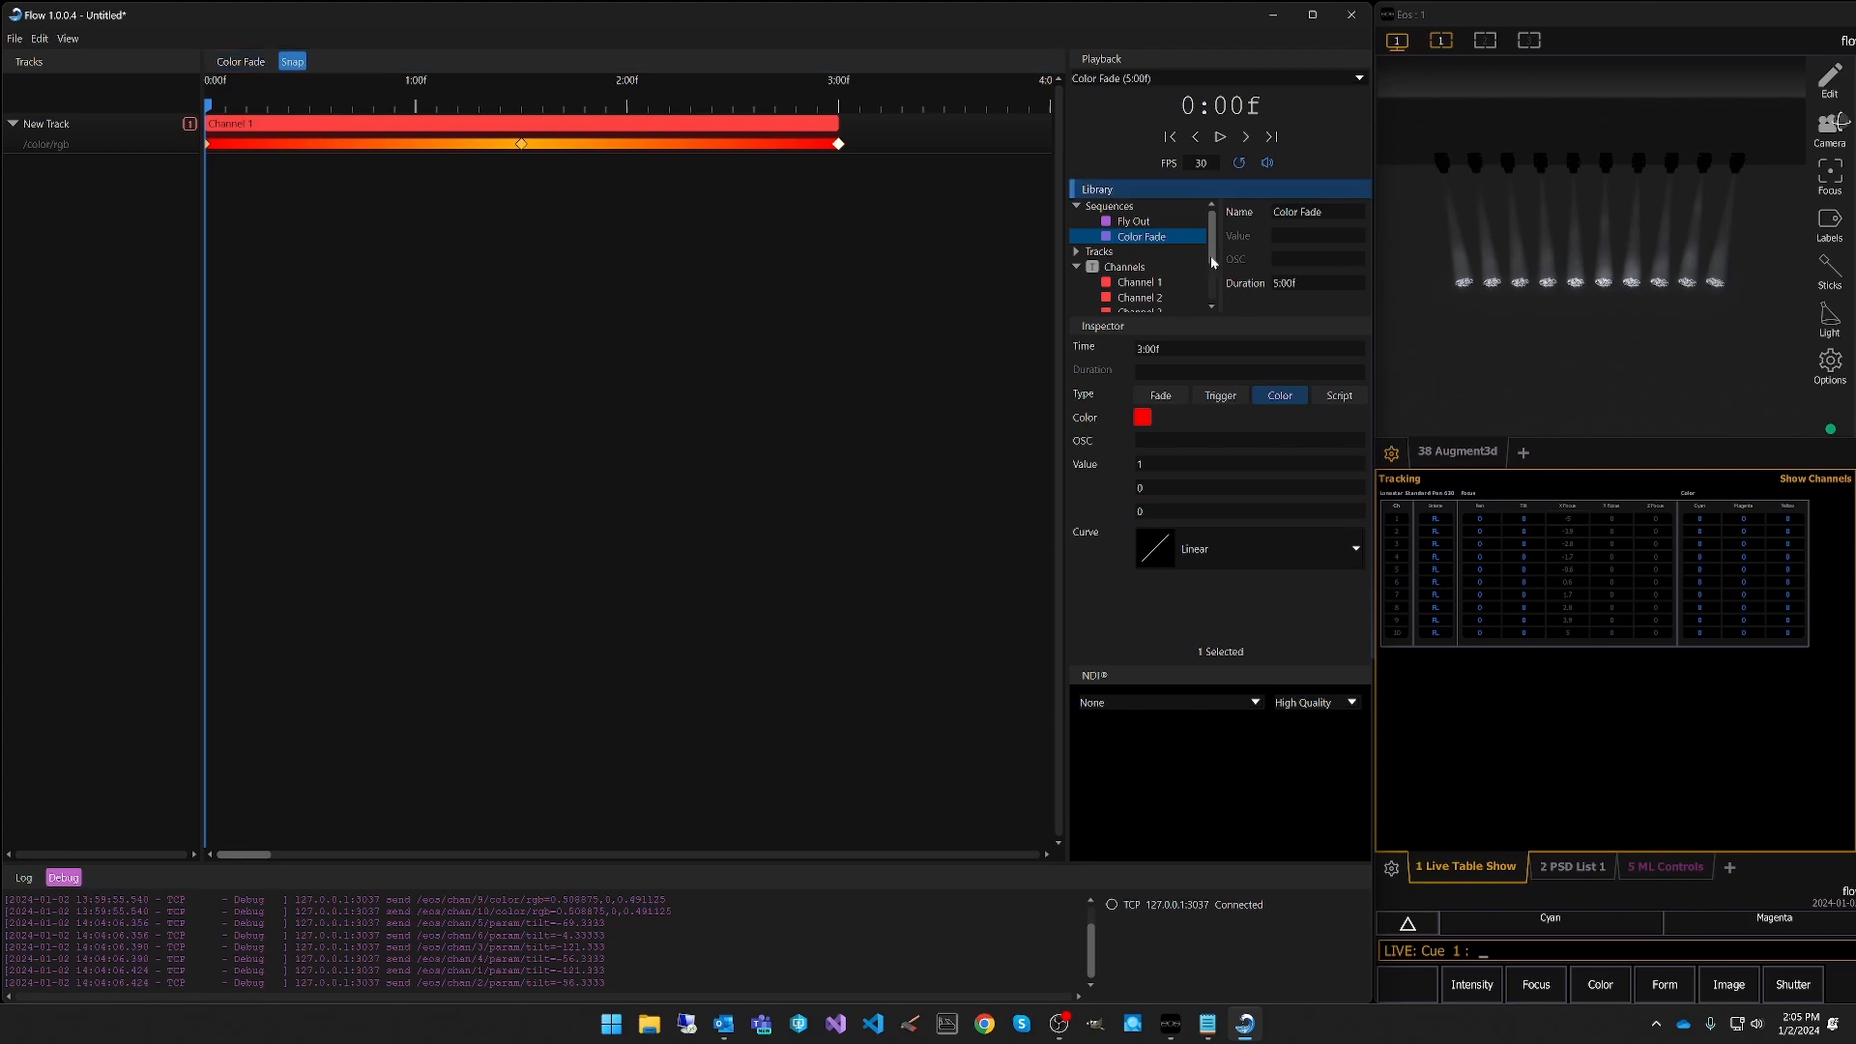
pyautogui.click(1295, 283)
pyautogui.write('3')
pyautogui.press('Return')
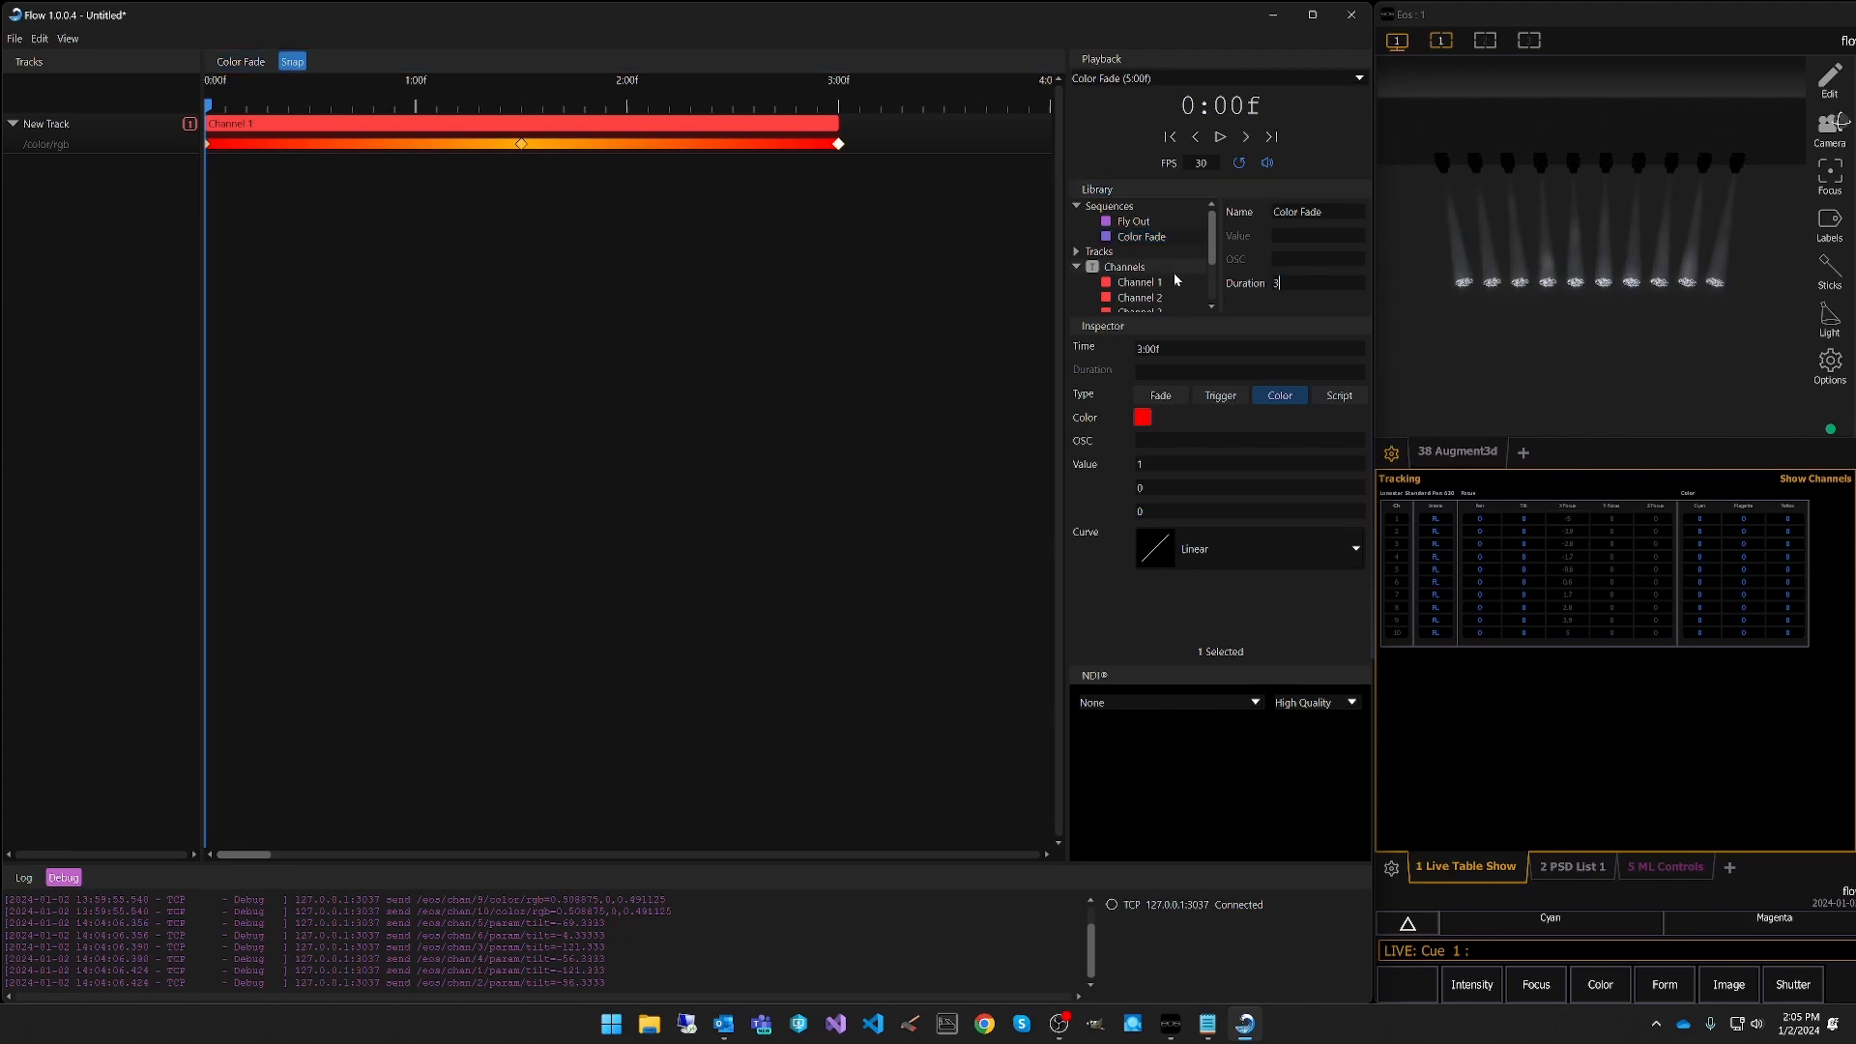
# Play the Color Fade sequence to check Channel 1's color change, and pause it partway through.
pyautogui.click(622, 282)
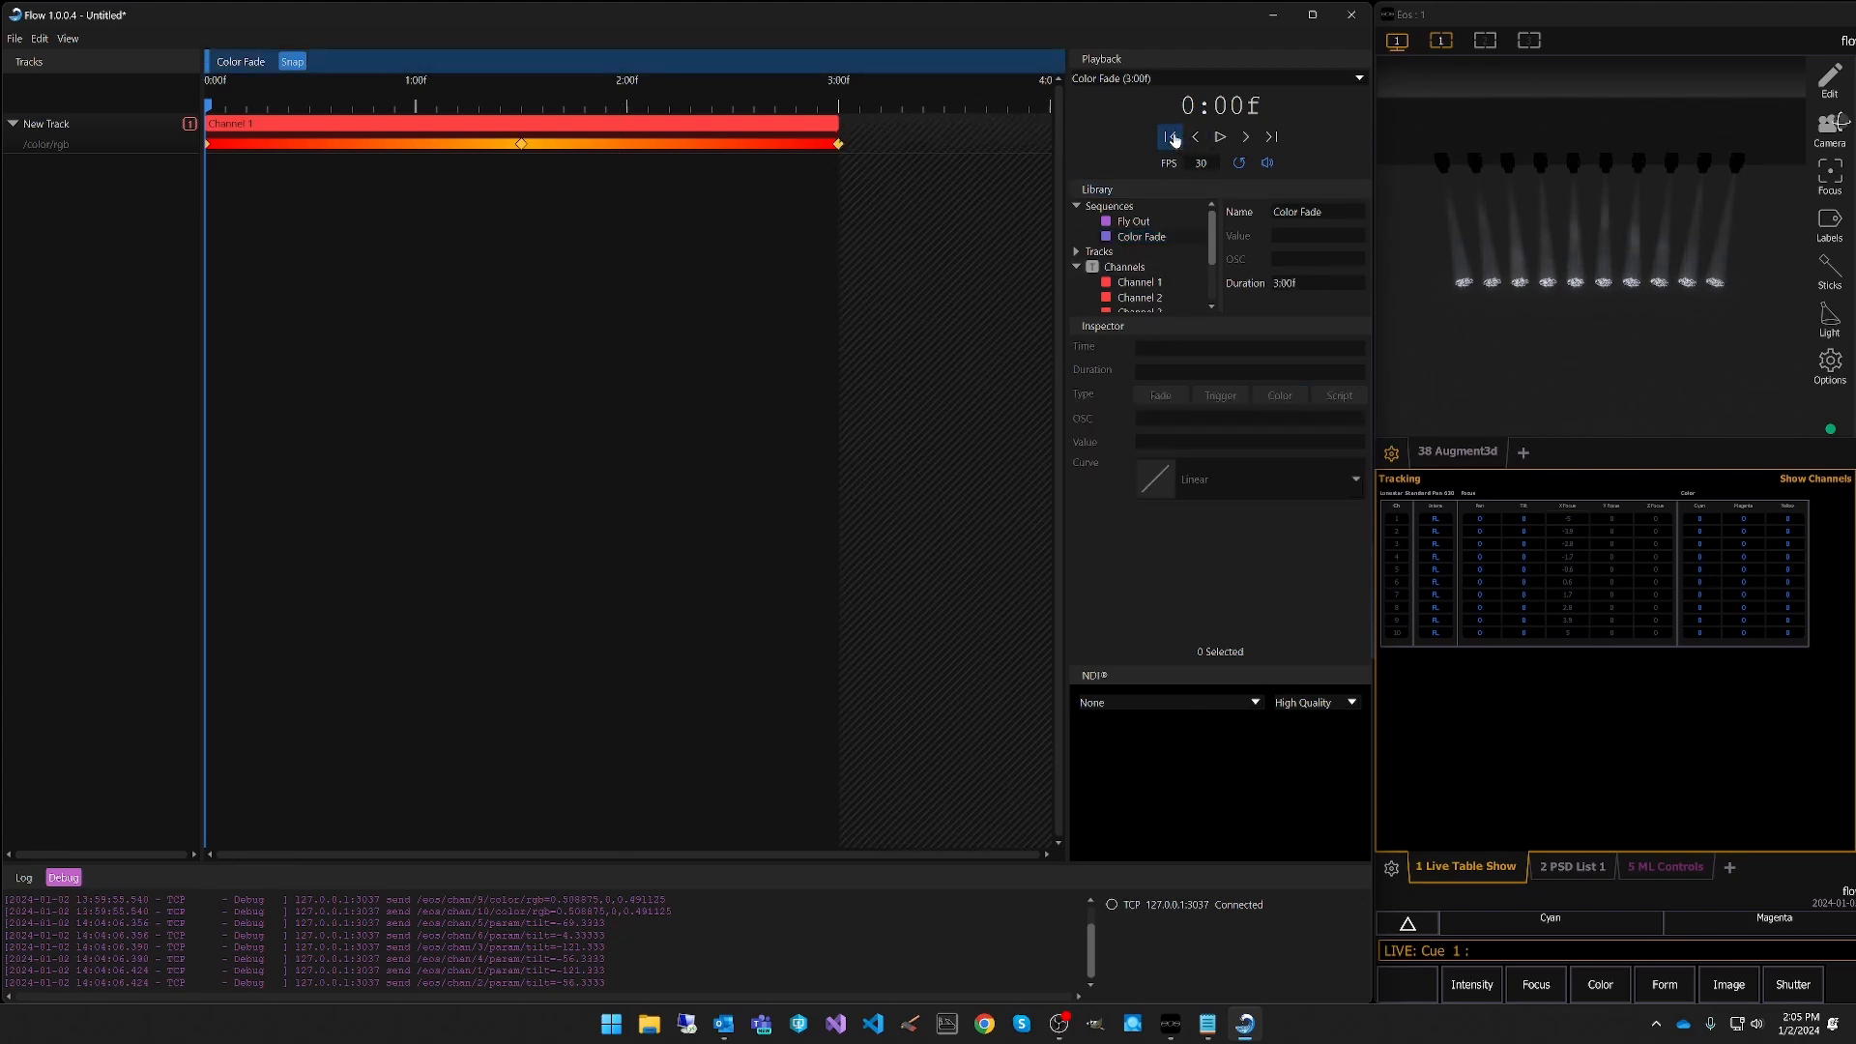
pyautogui.click(1220, 136)
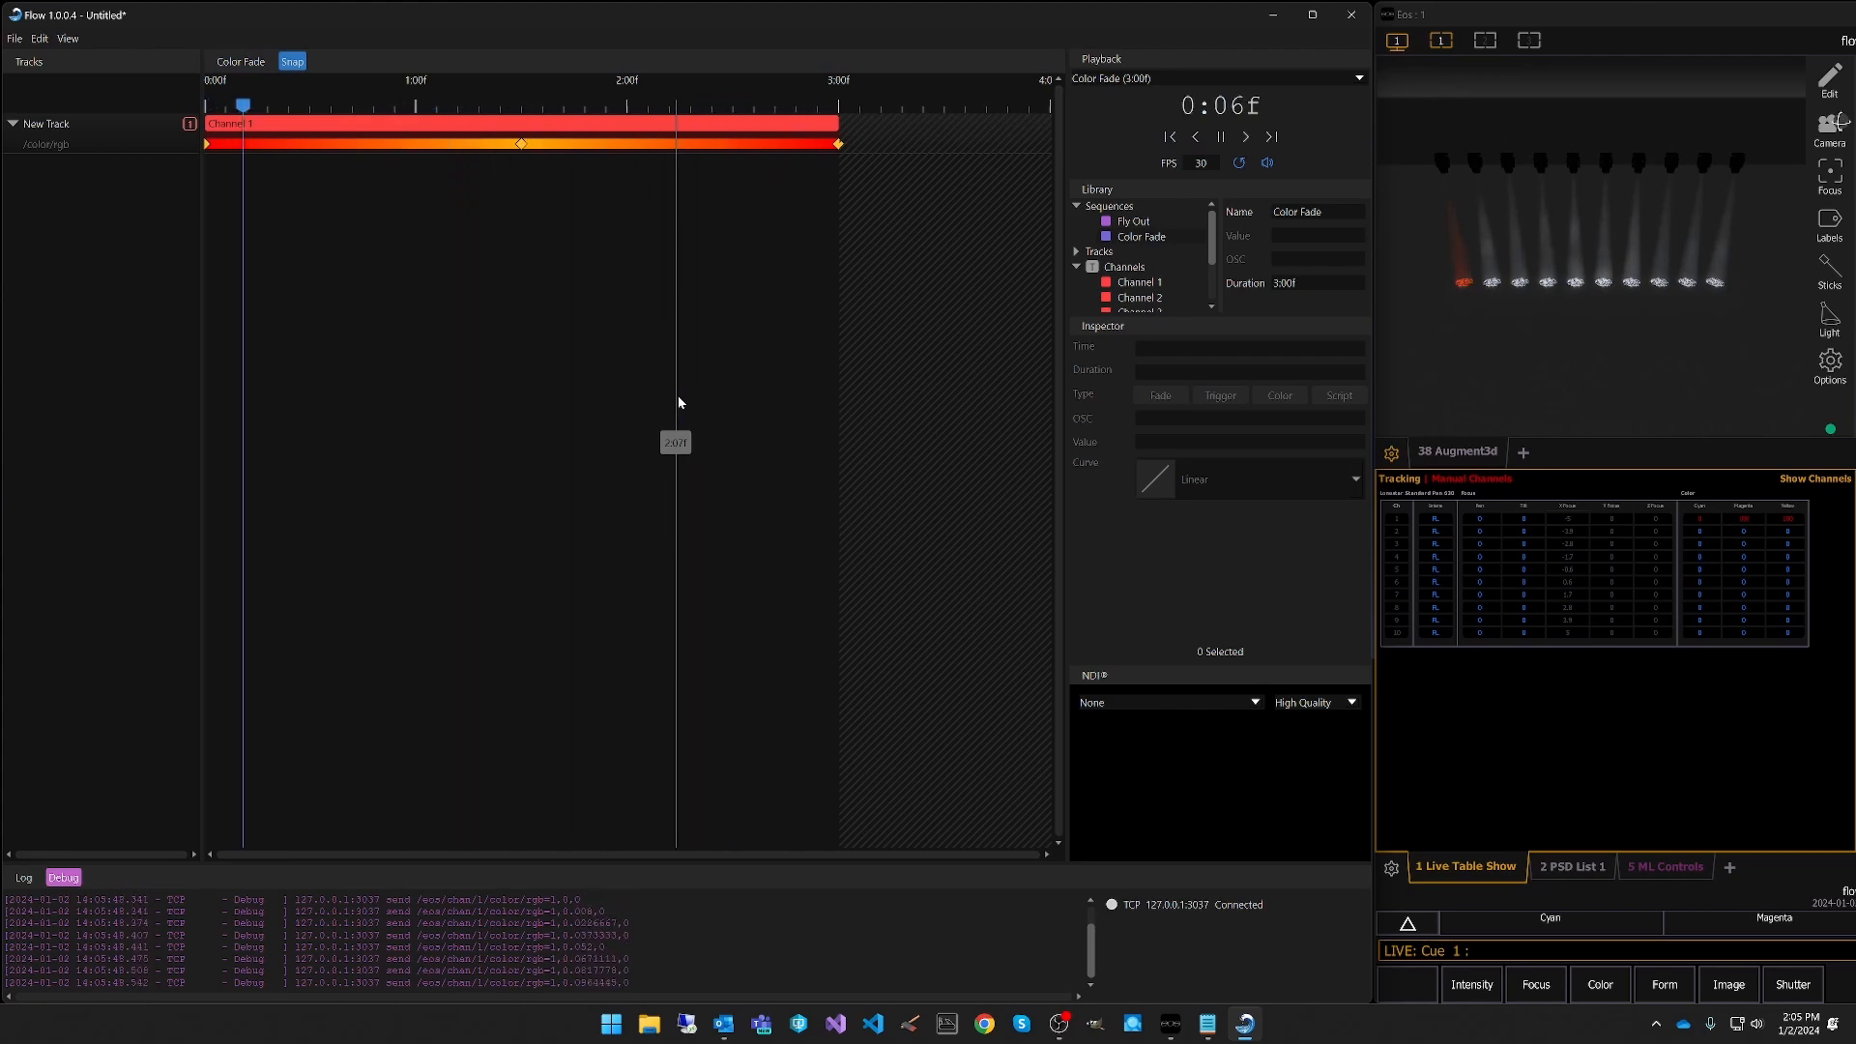
pyautogui.click(1220, 136)
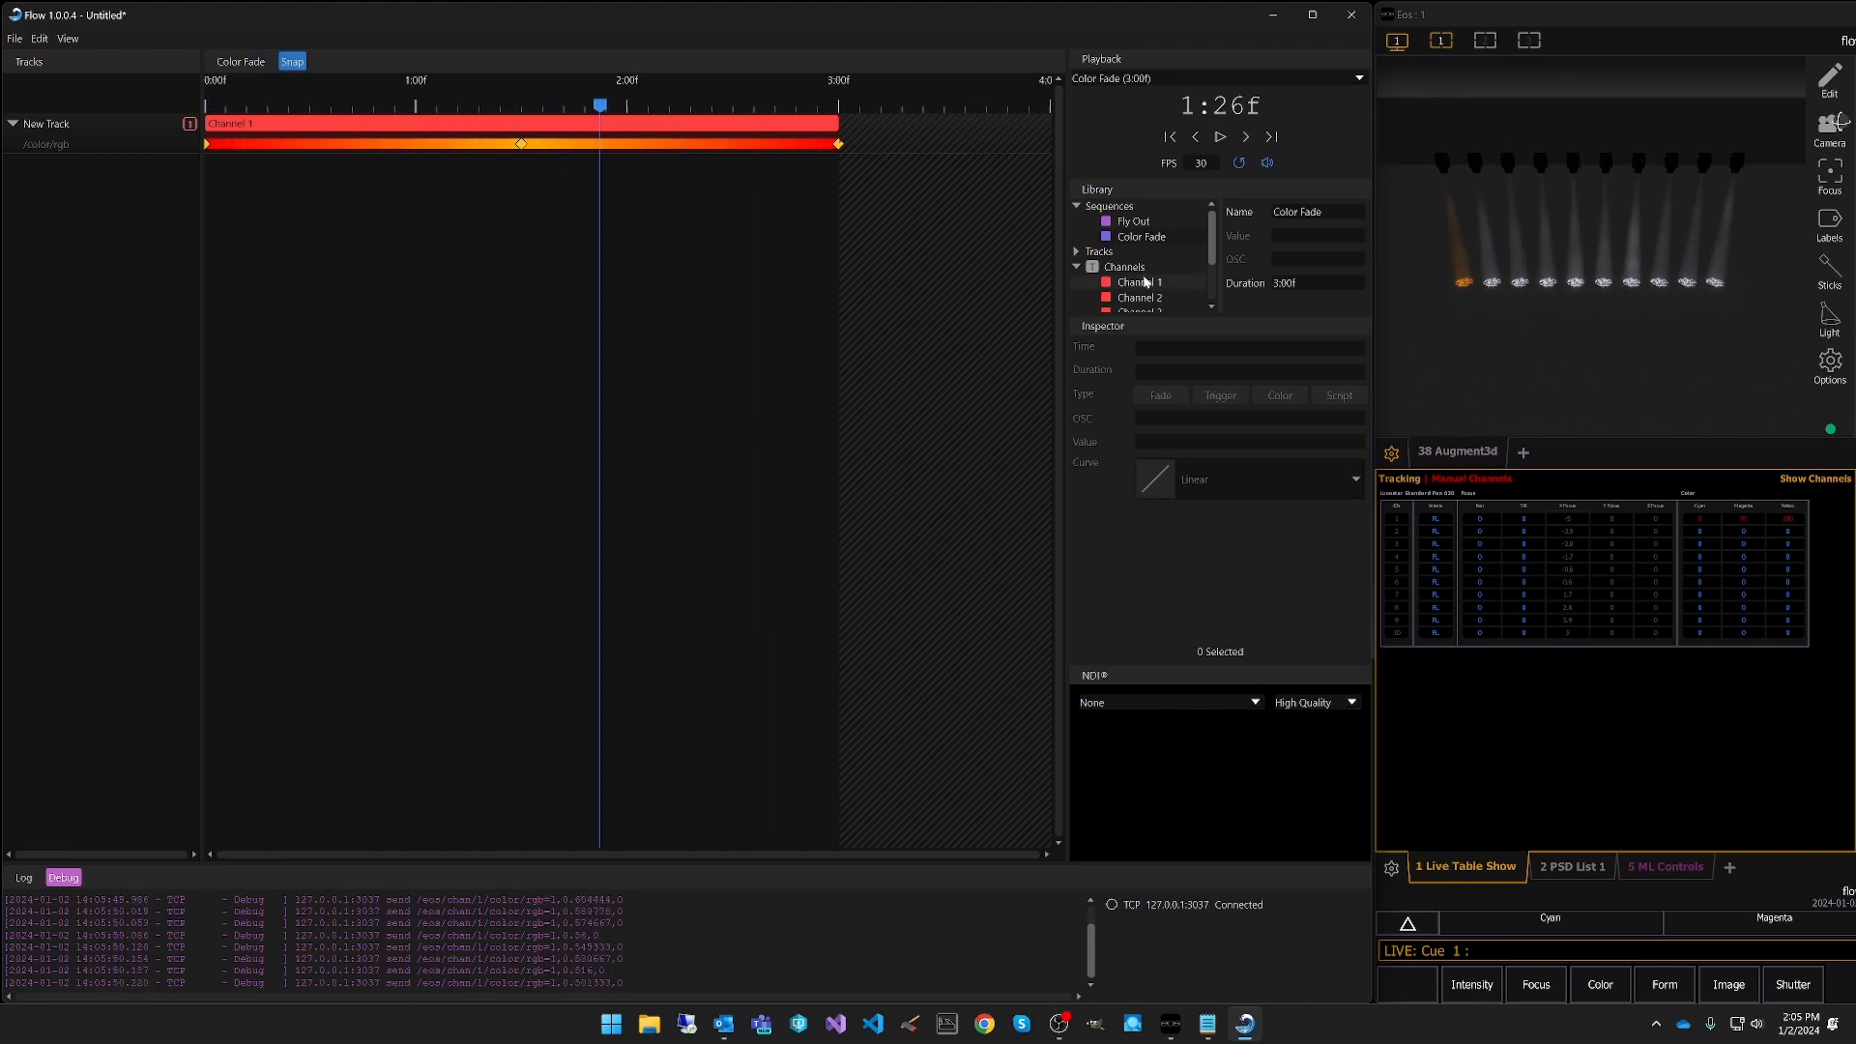
# Set the Channel 1 clip as the channel template.
pyautogui.click(269, 127)
pyautogui.rightClick(287, 122)
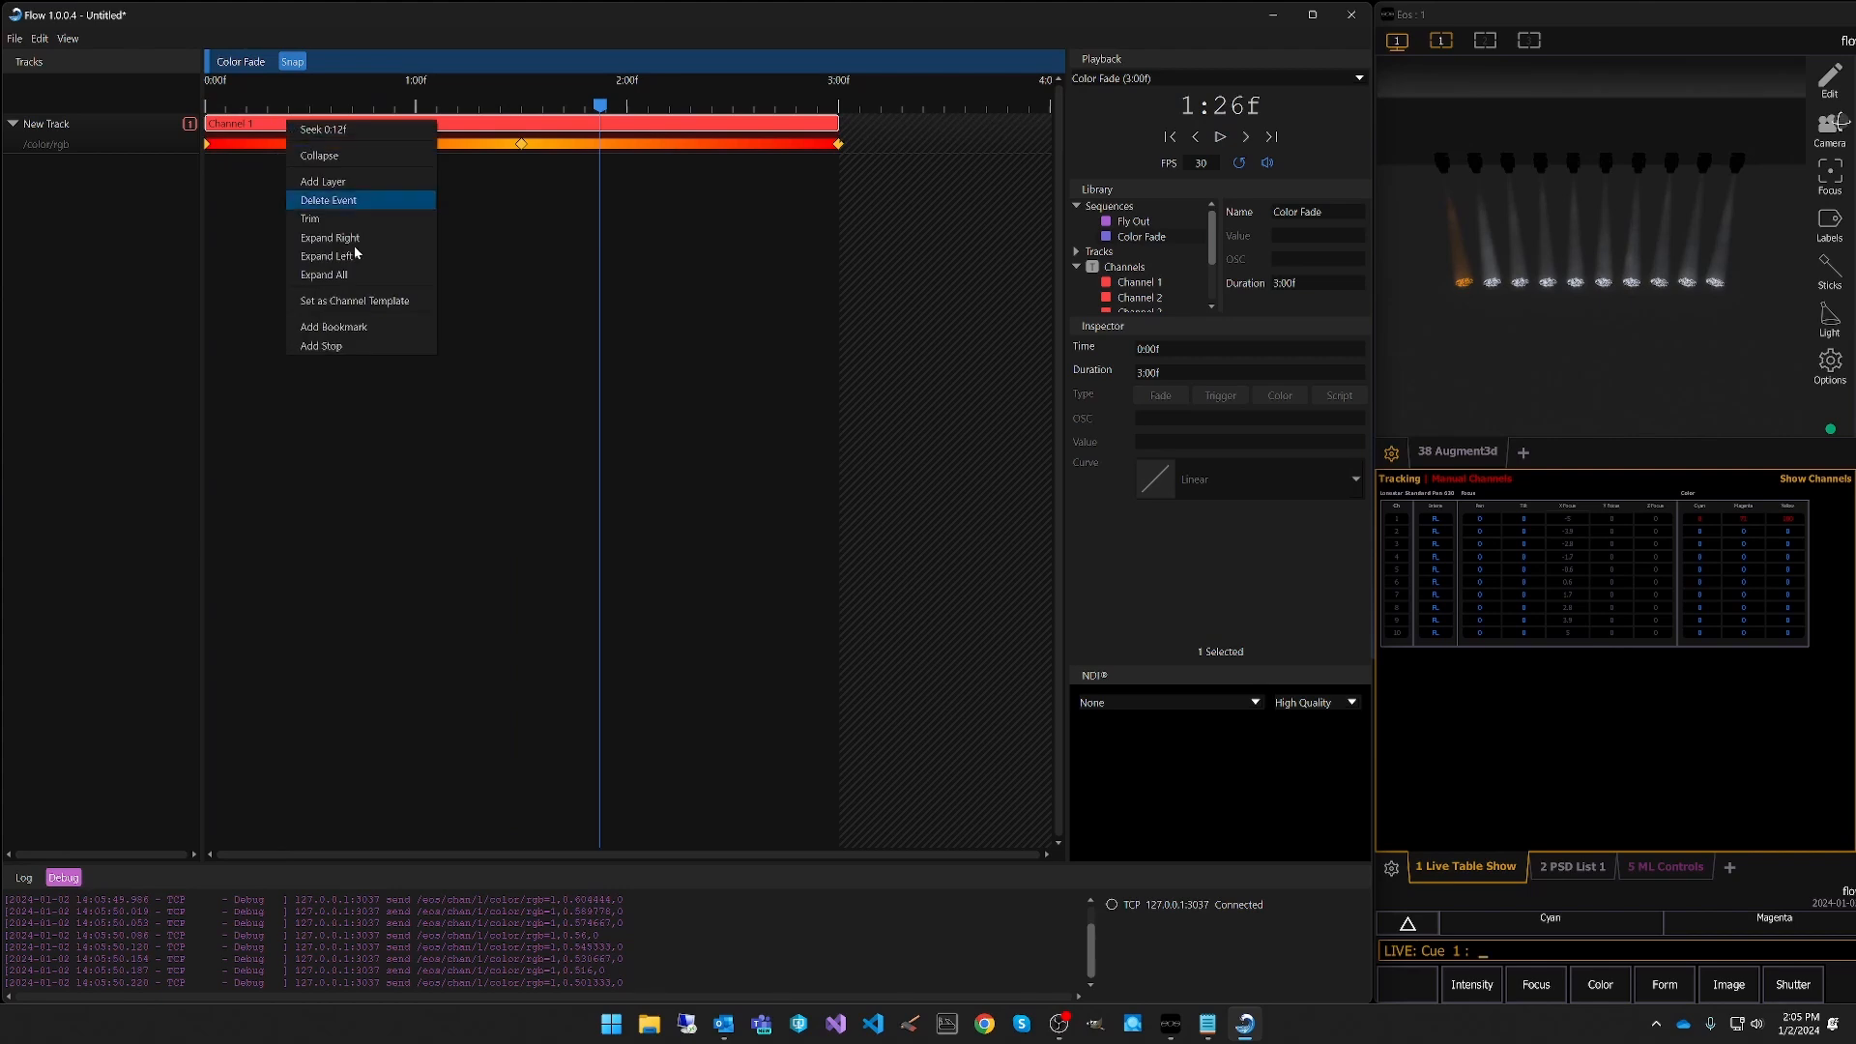
pyautogui.click(368, 302)
# Place Channels 2 through 10 on new tracks at 0:00f and play the Color Fade sequence from the start.
pyautogui.click(1158, 299)
pyautogui.scroll(-3, 1158, 302)
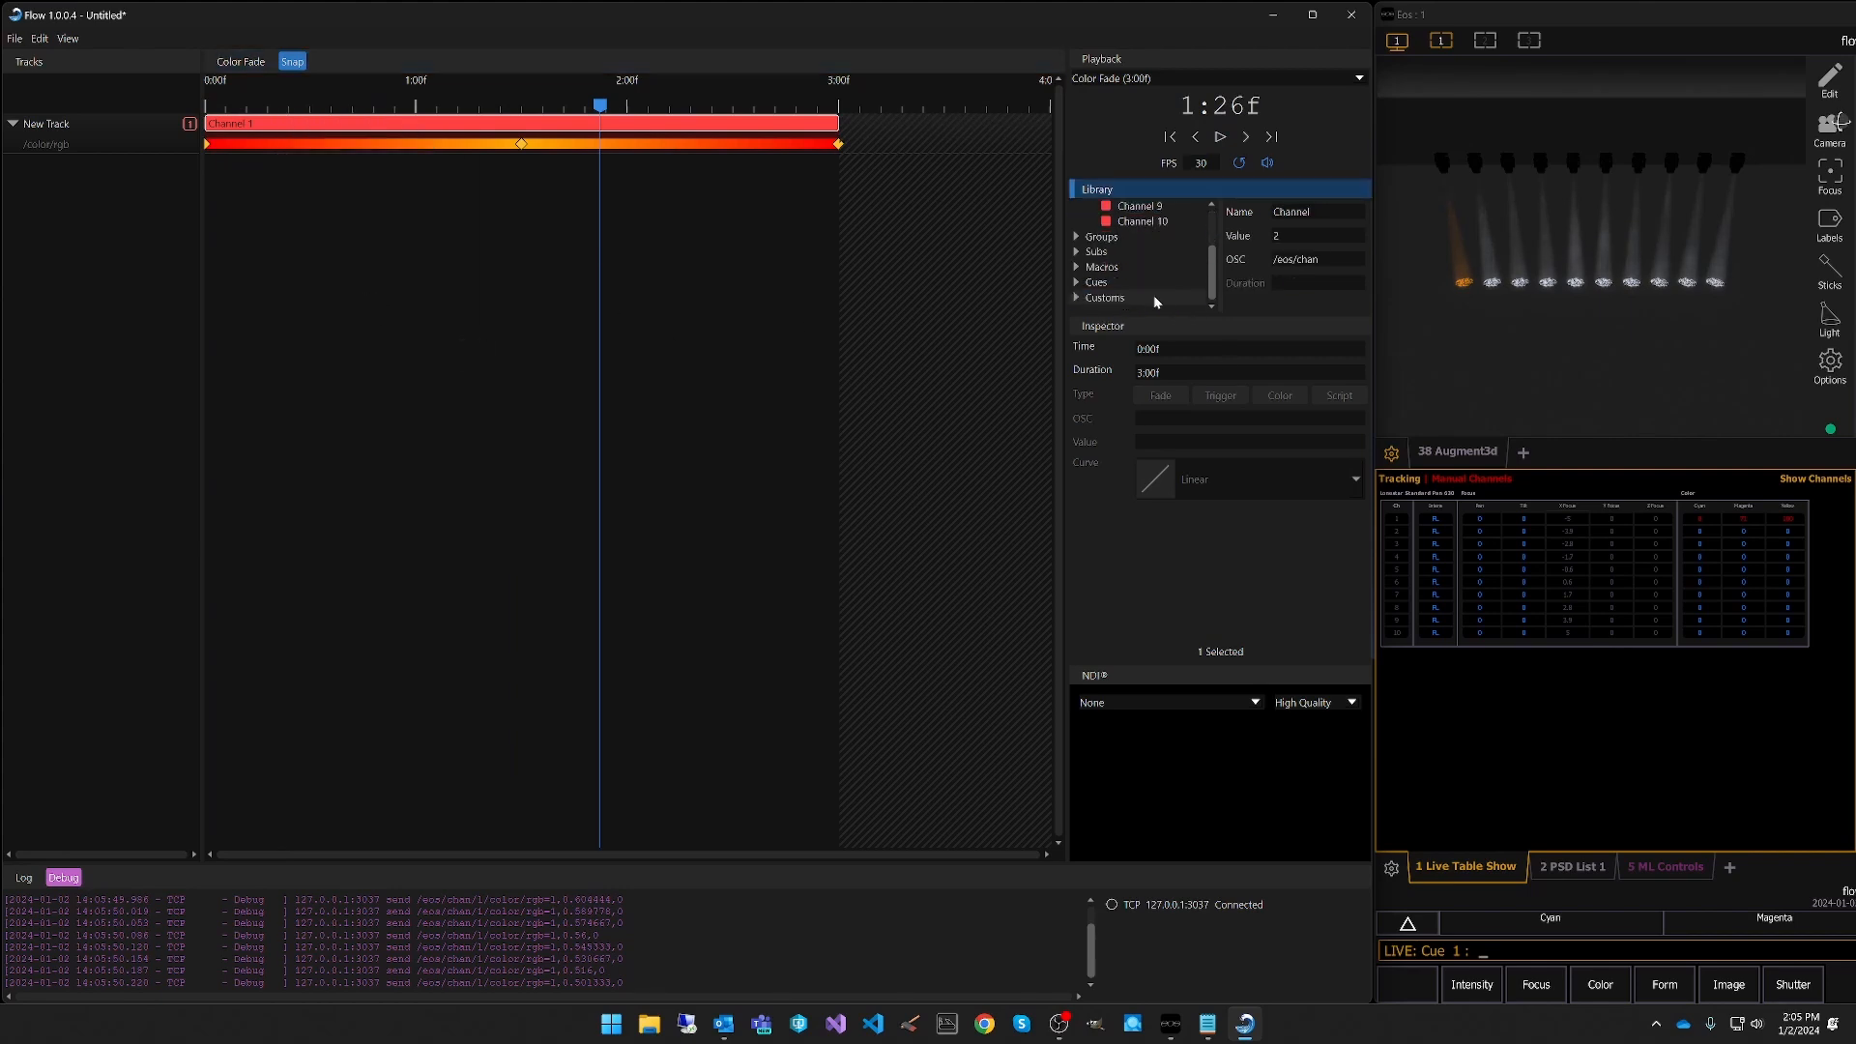
pyautogui.moveTo(1158, 230); pyautogui.dragTo(207, 220)
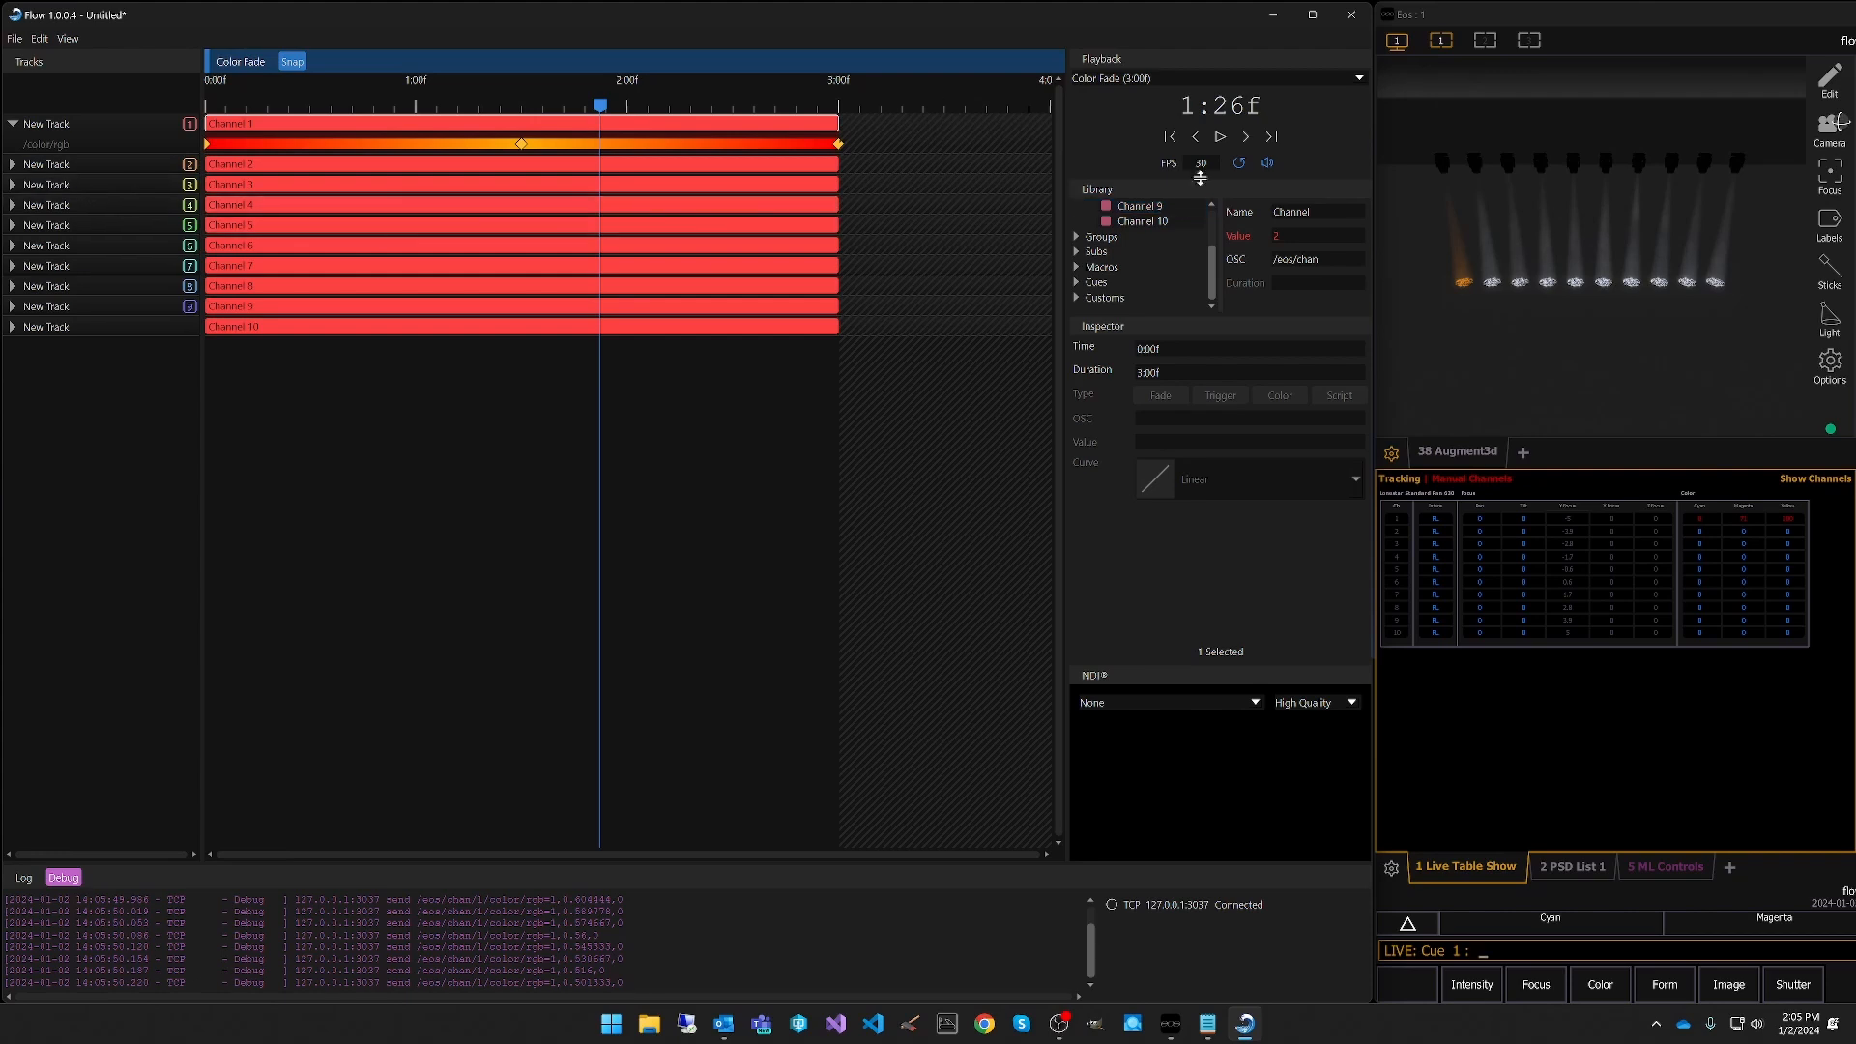
pyautogui.click(1169, 137)
pyautogui.click(1220, 137)
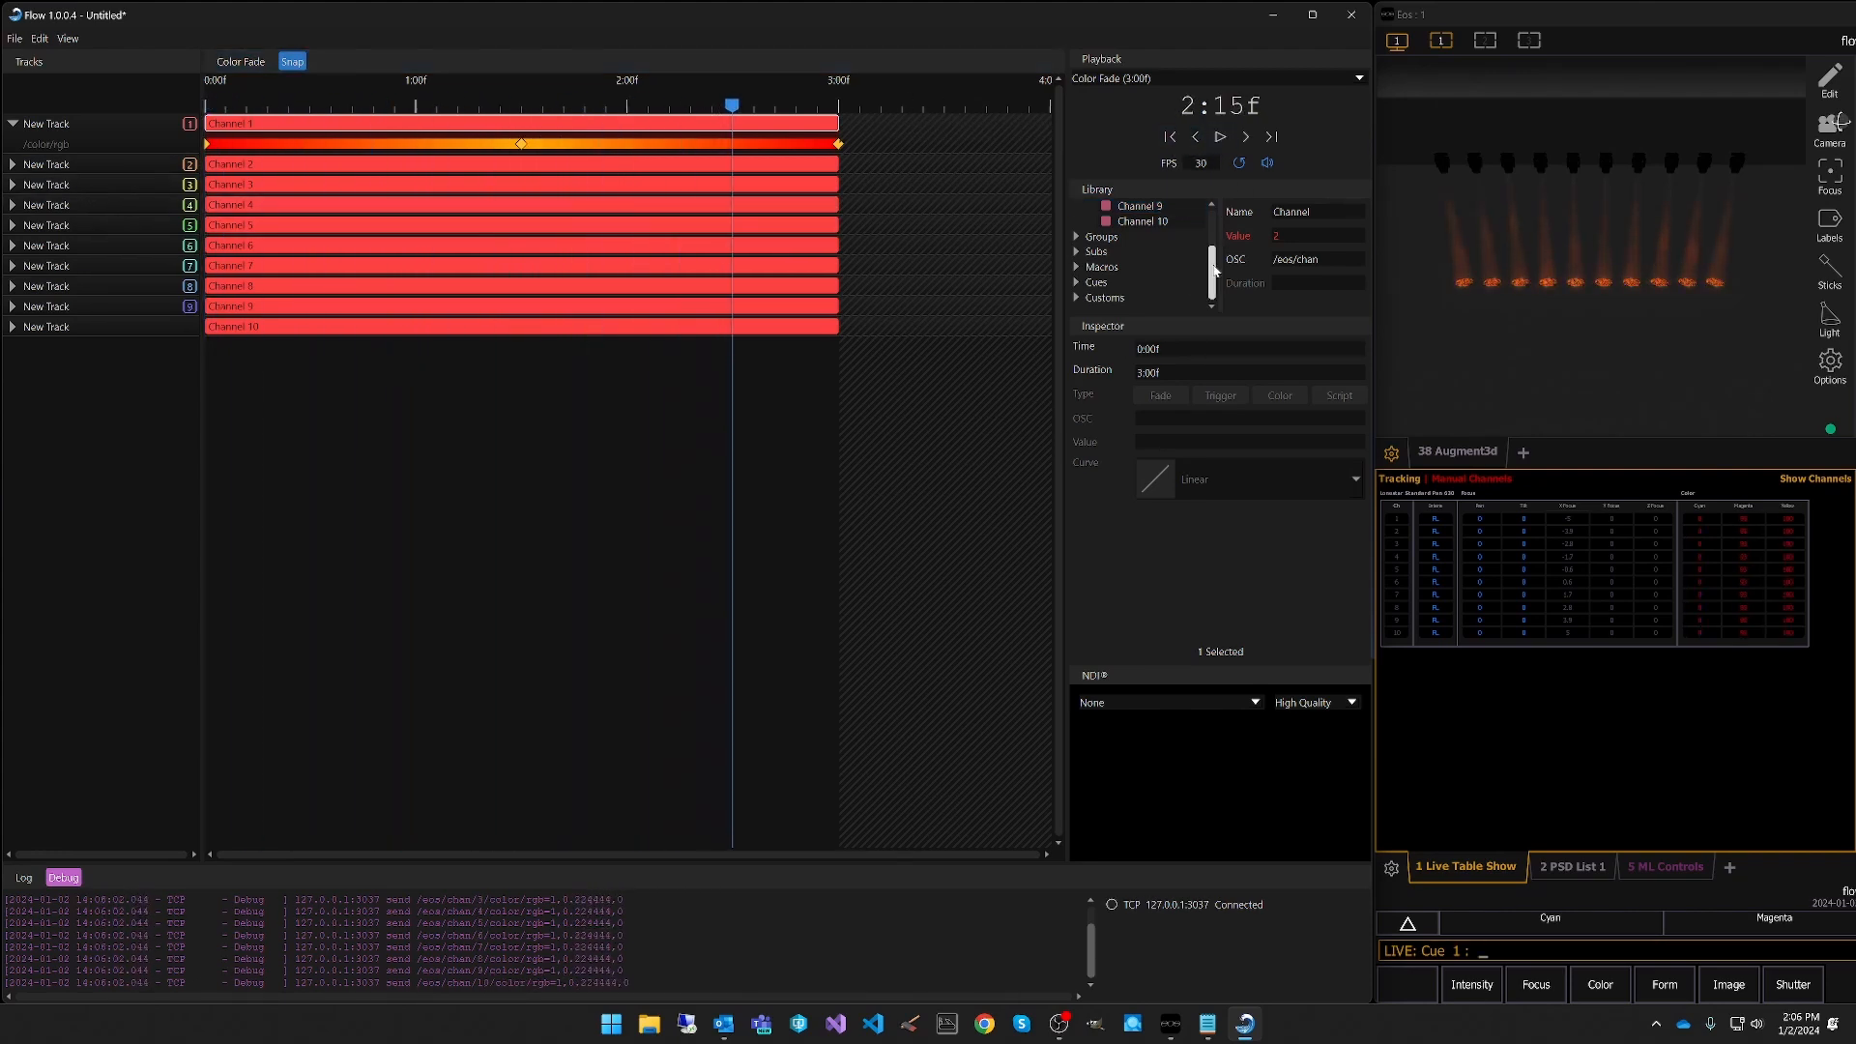
# Add a new sequence to the library and name it Main.
pyautogui.moveTo(1215, 272); pyautogui.dragTo(1215, 220)
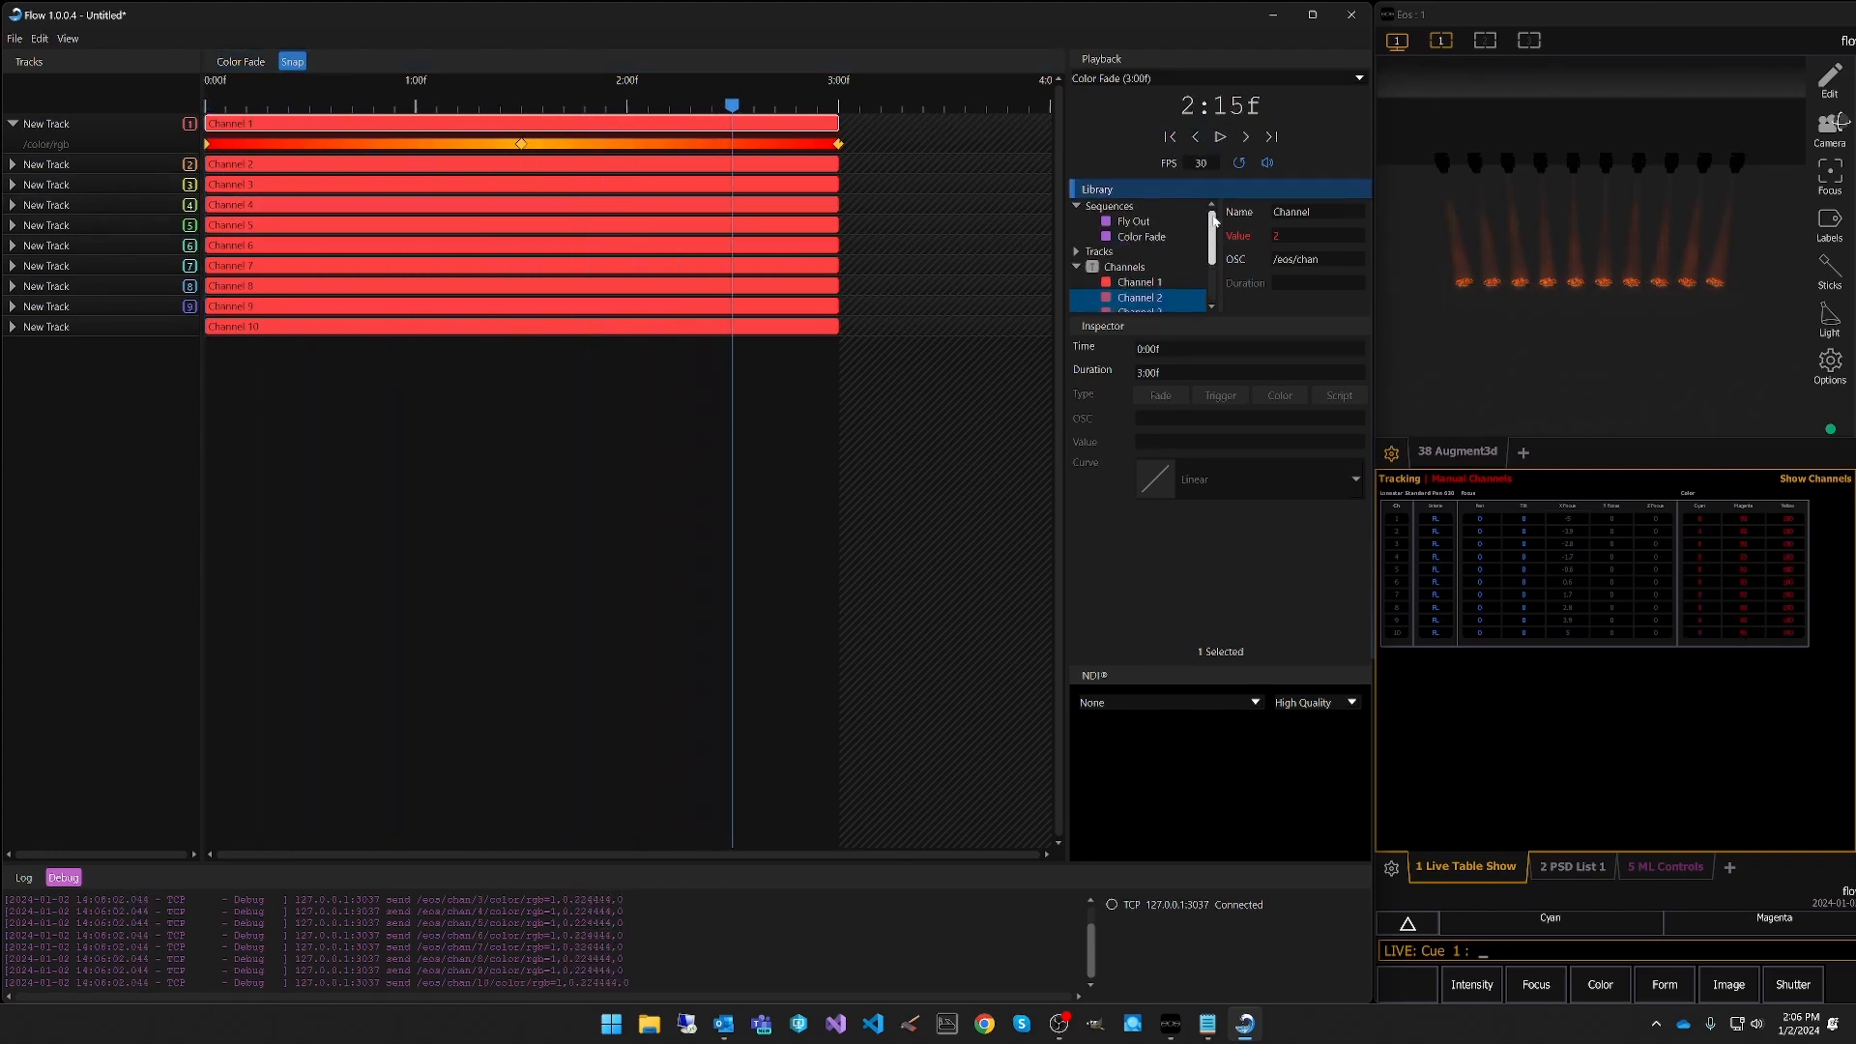
pyautogui.click(1145, 239)
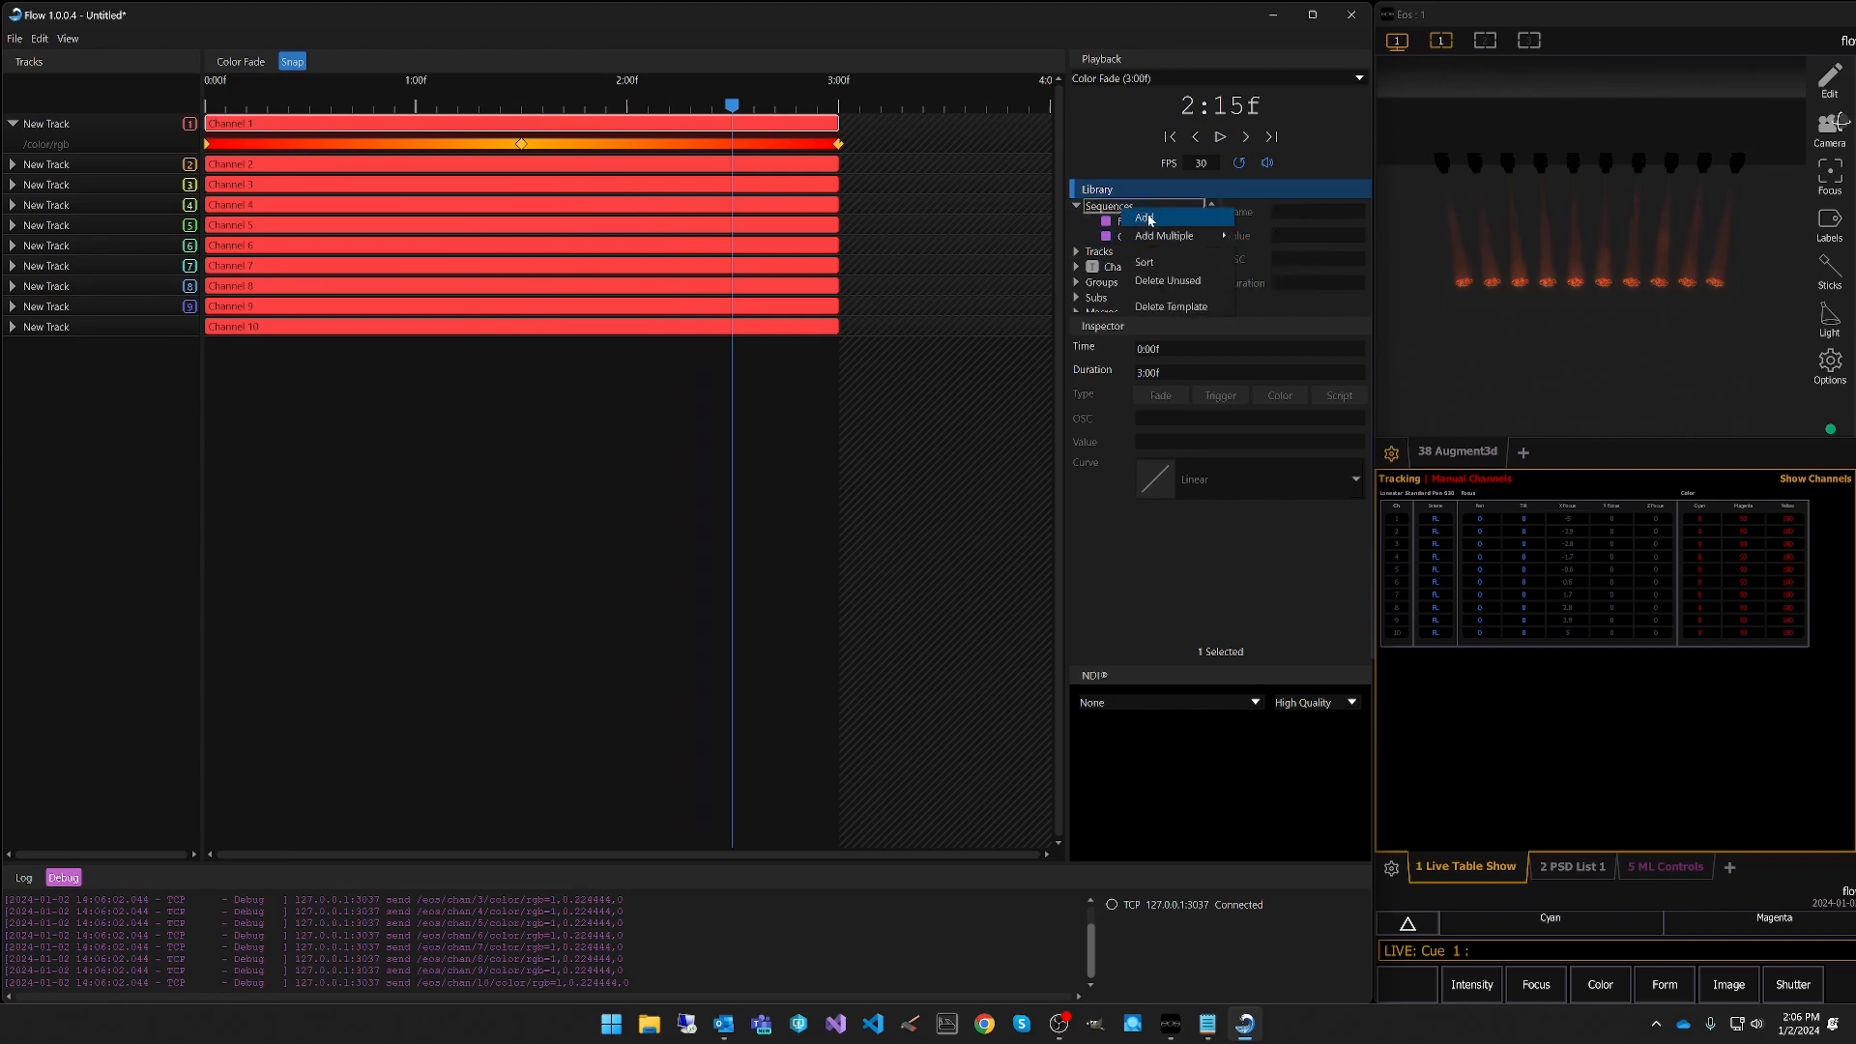
pyautogui.click(1149, 219)
pyautogui.click(1142, 252)
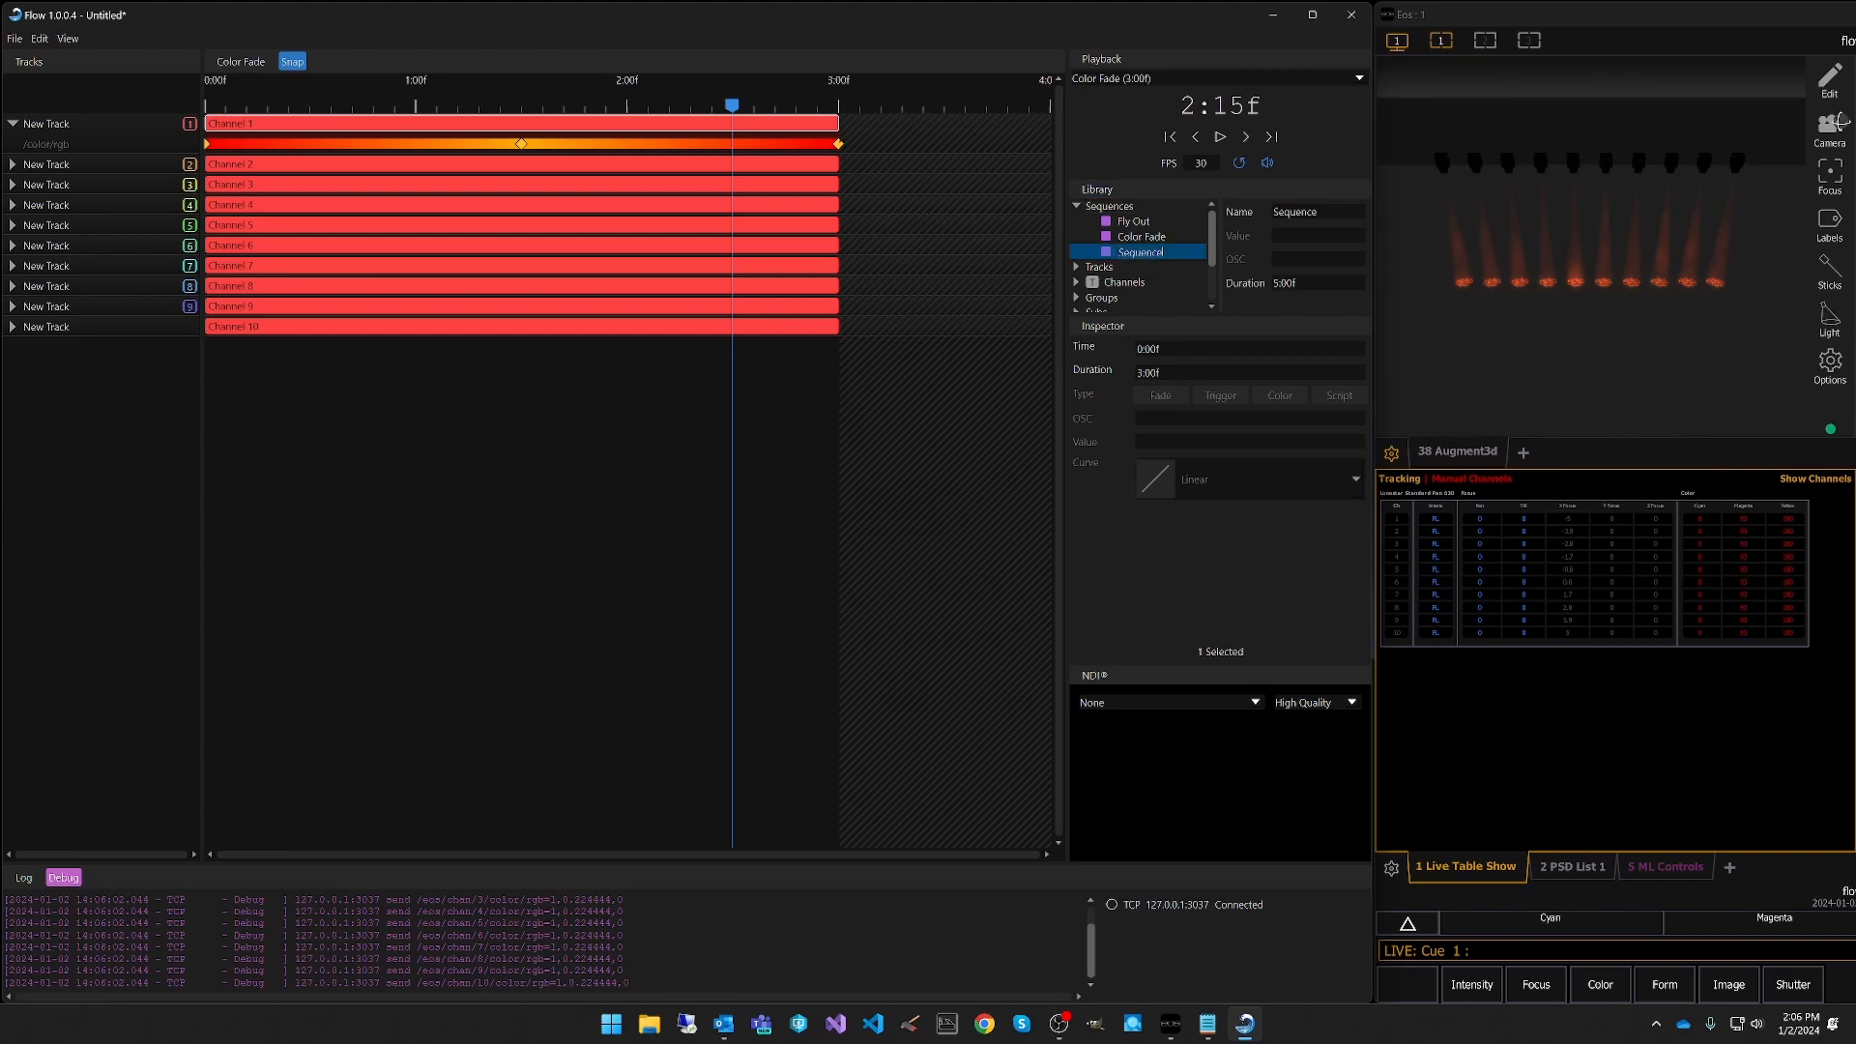
pyautogui.press('Return')
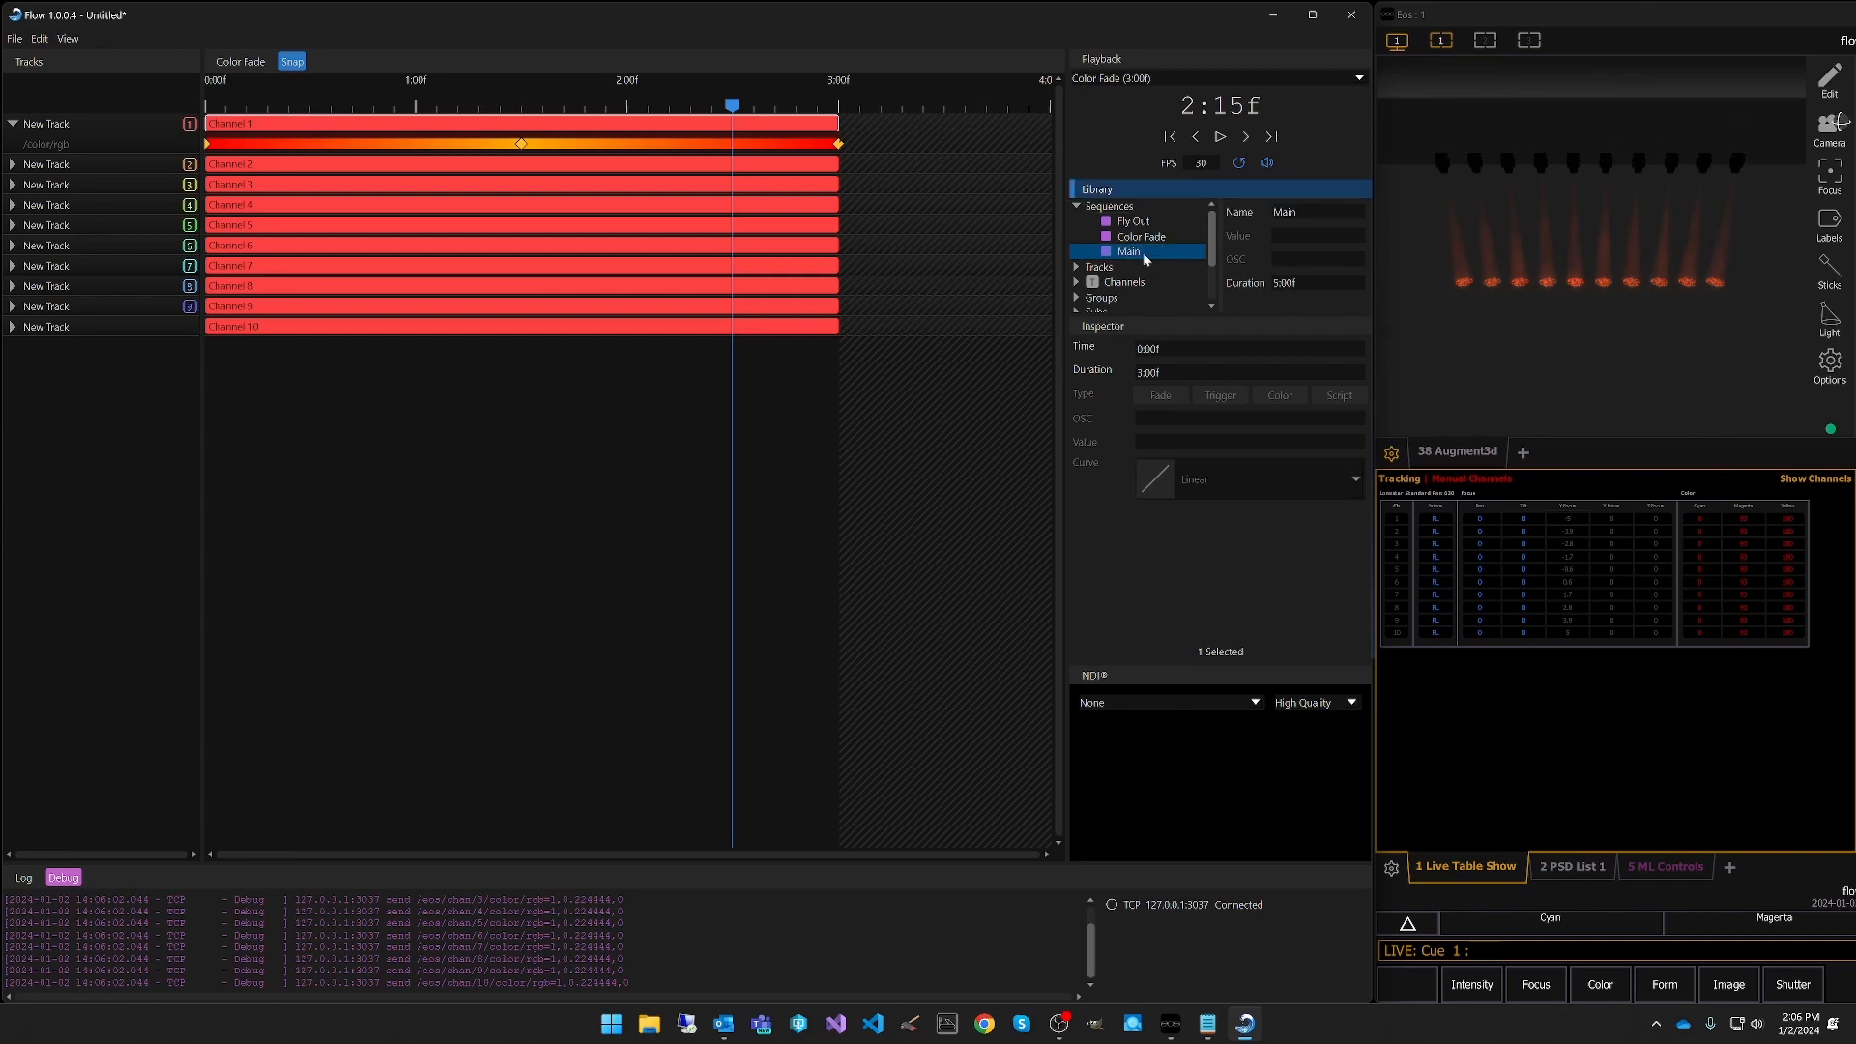
# Open the Main sequence for playback and place the Fly Out sequence at 0:00f on a new track.
pyautogui.click(1172, 76)
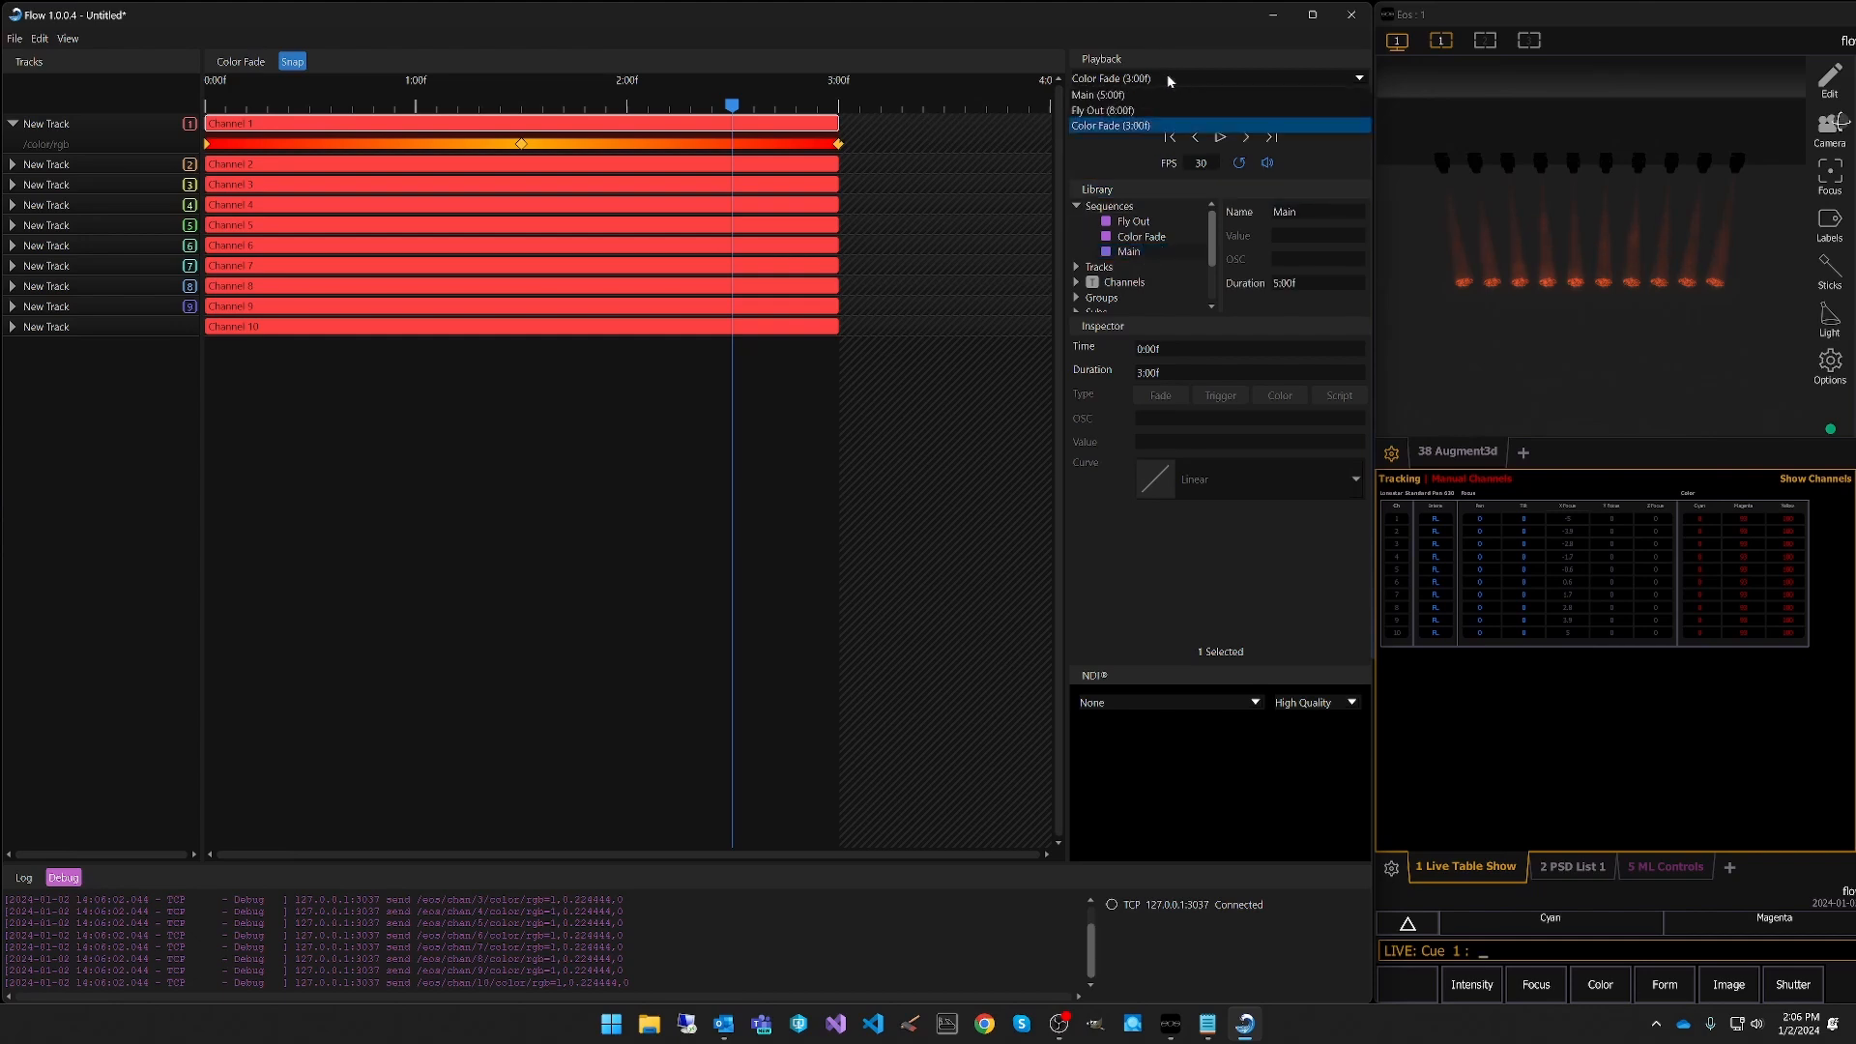
pyautogui.click(1104, 95)
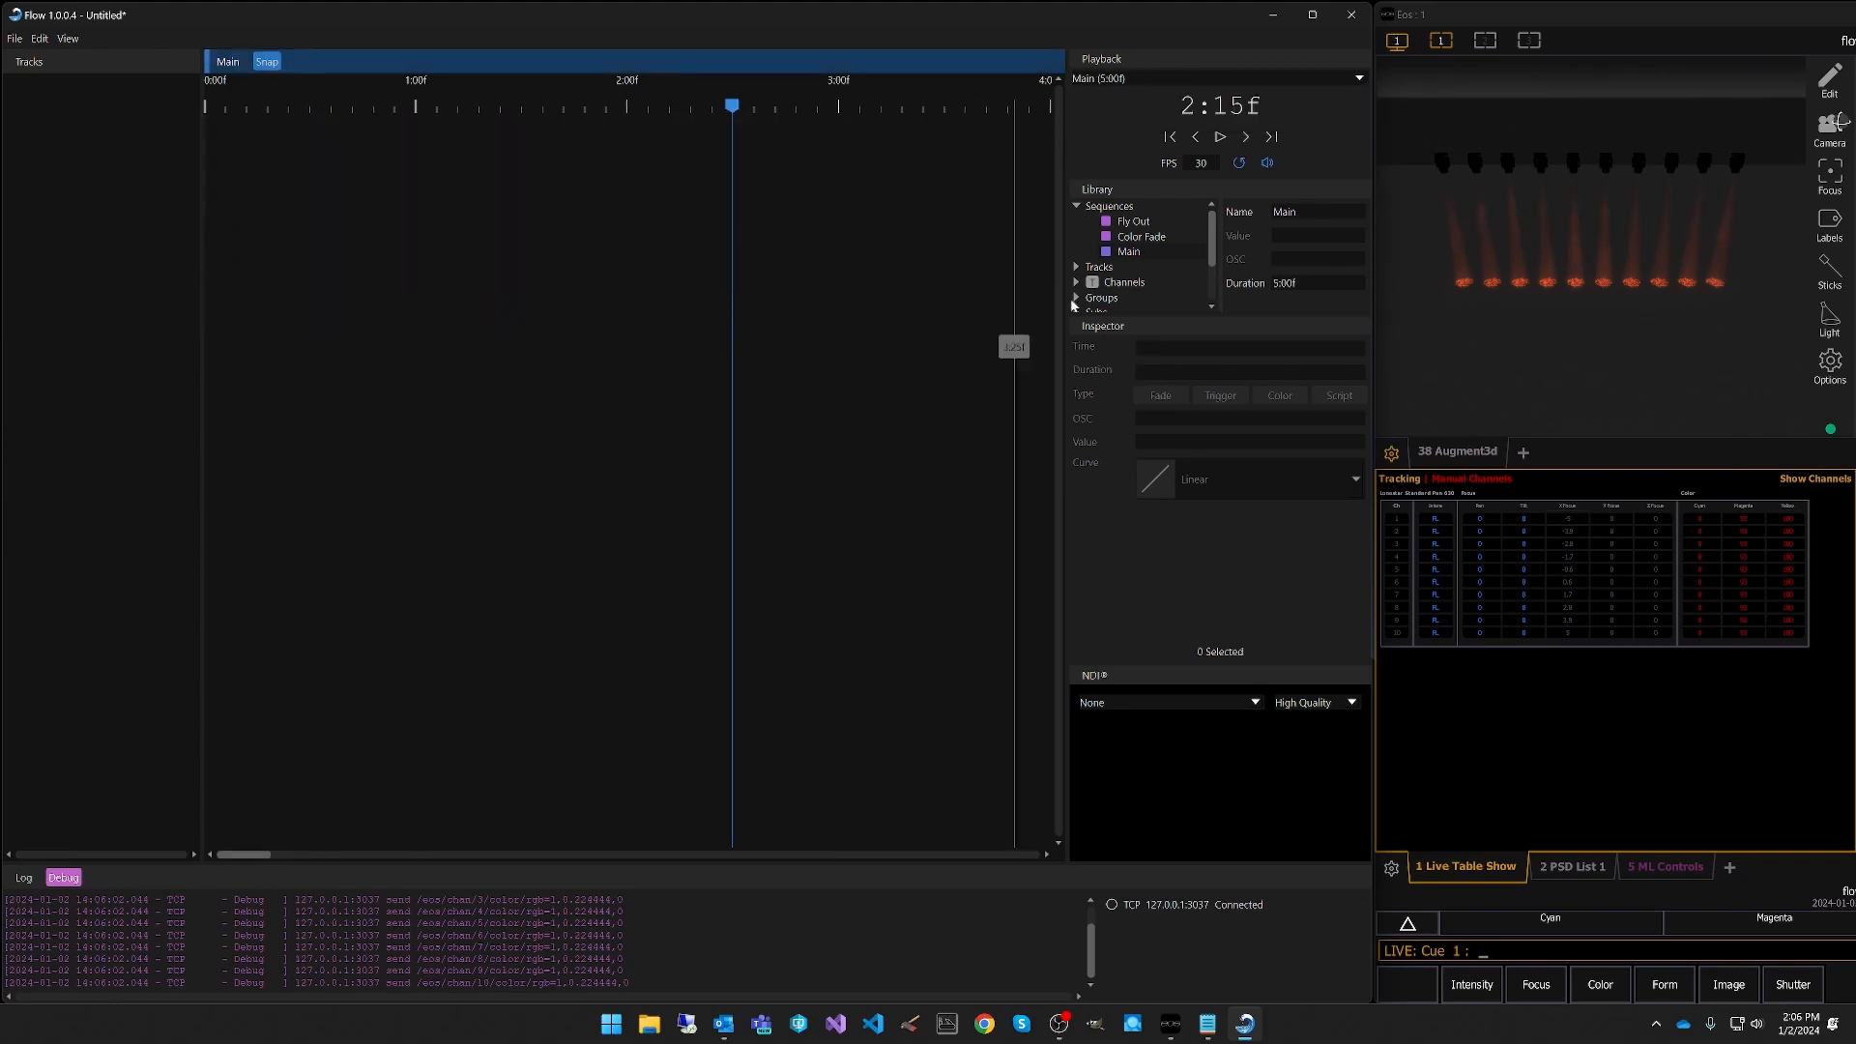
pyautogui.click(1132, 221)
pyautogui.moveTo(1136, 228); pyautogui.dragTo(193, 165)
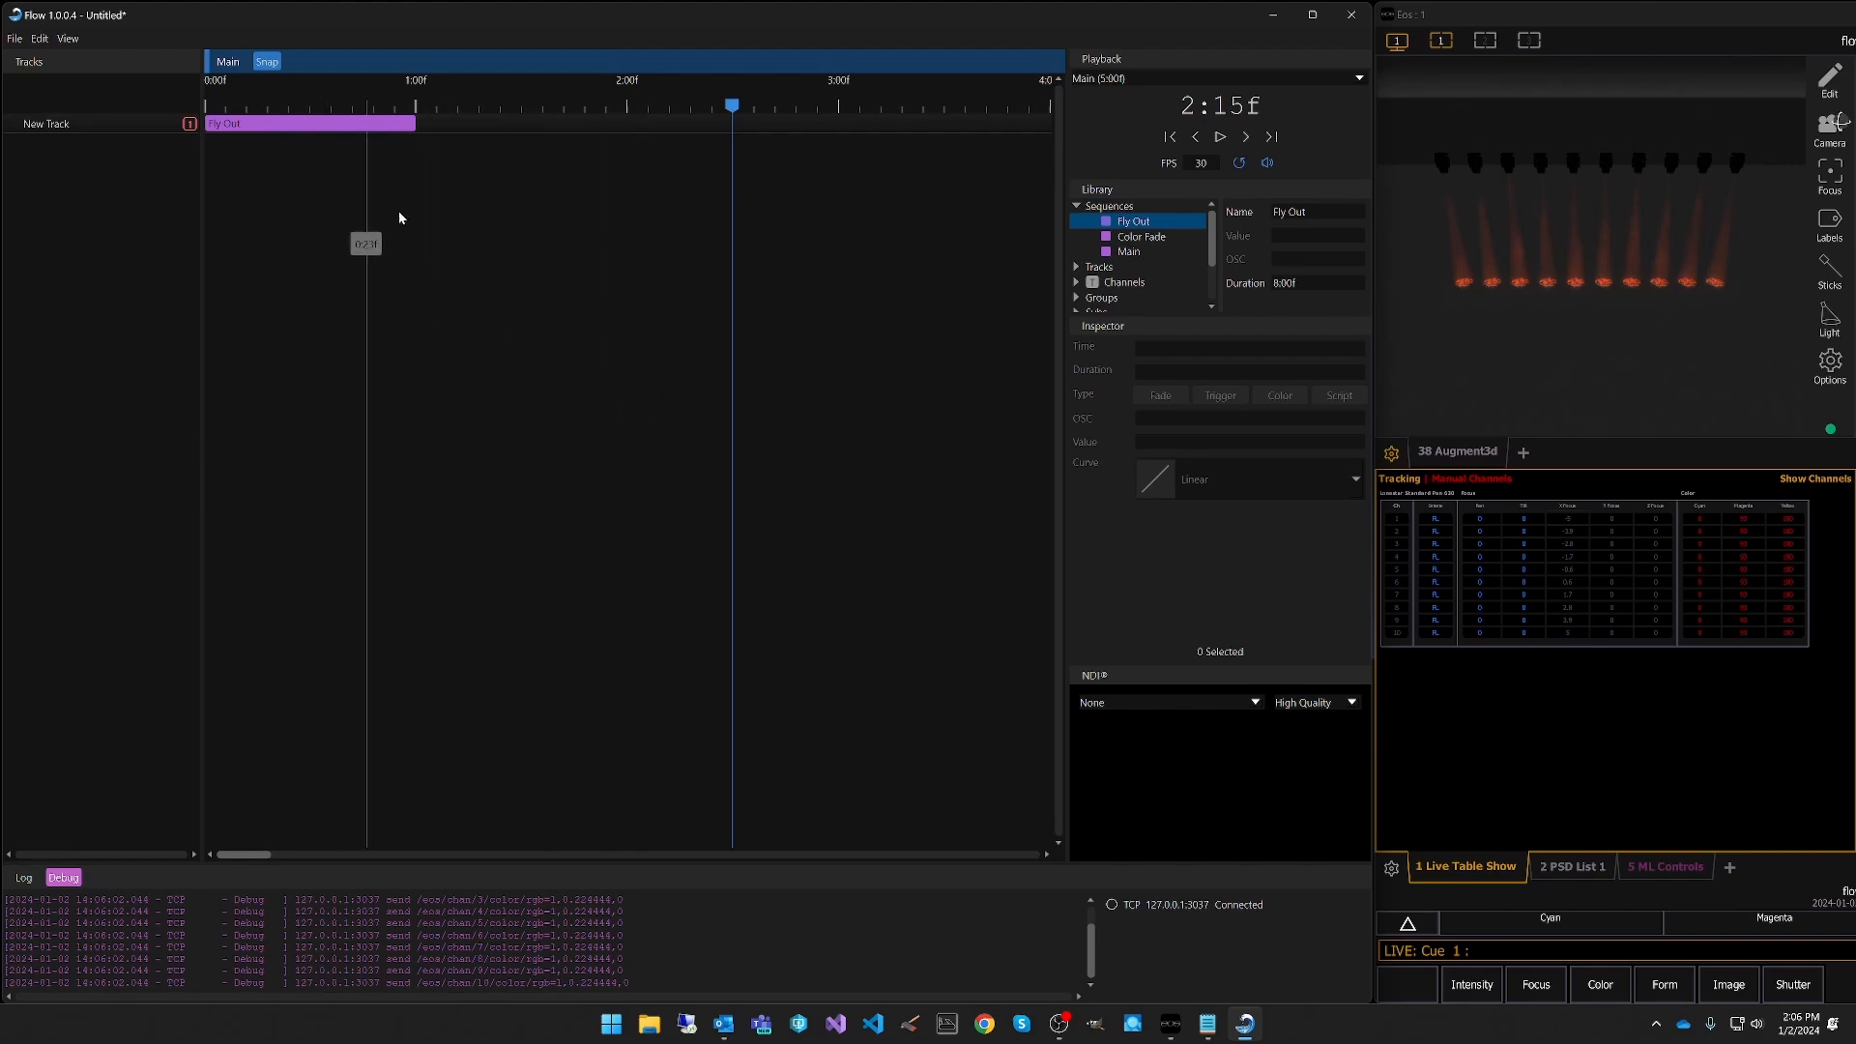
pyautogui.moveTo(1136, 235); pyautogui.dragTo(601, 269)
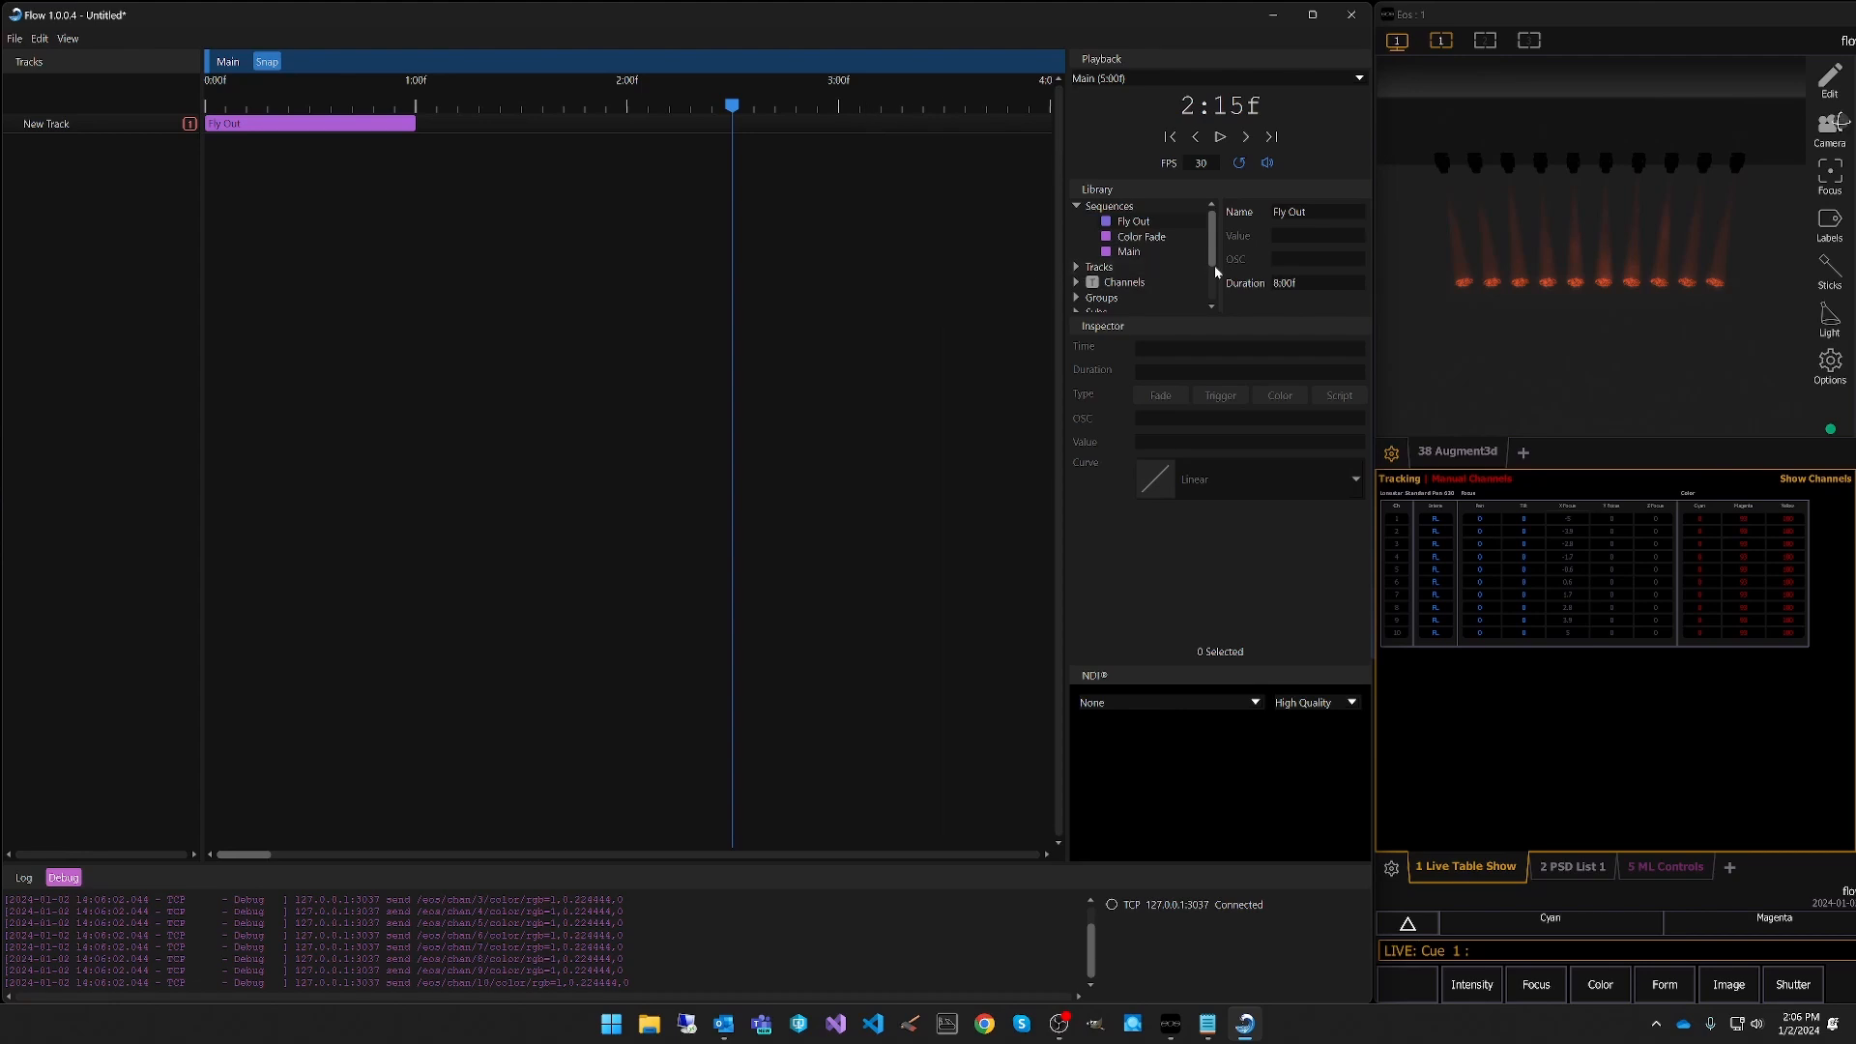
# Extend the Fly Out clip to the end of the Main sequence at 5:00f.
pyautogui.click(341, 125)
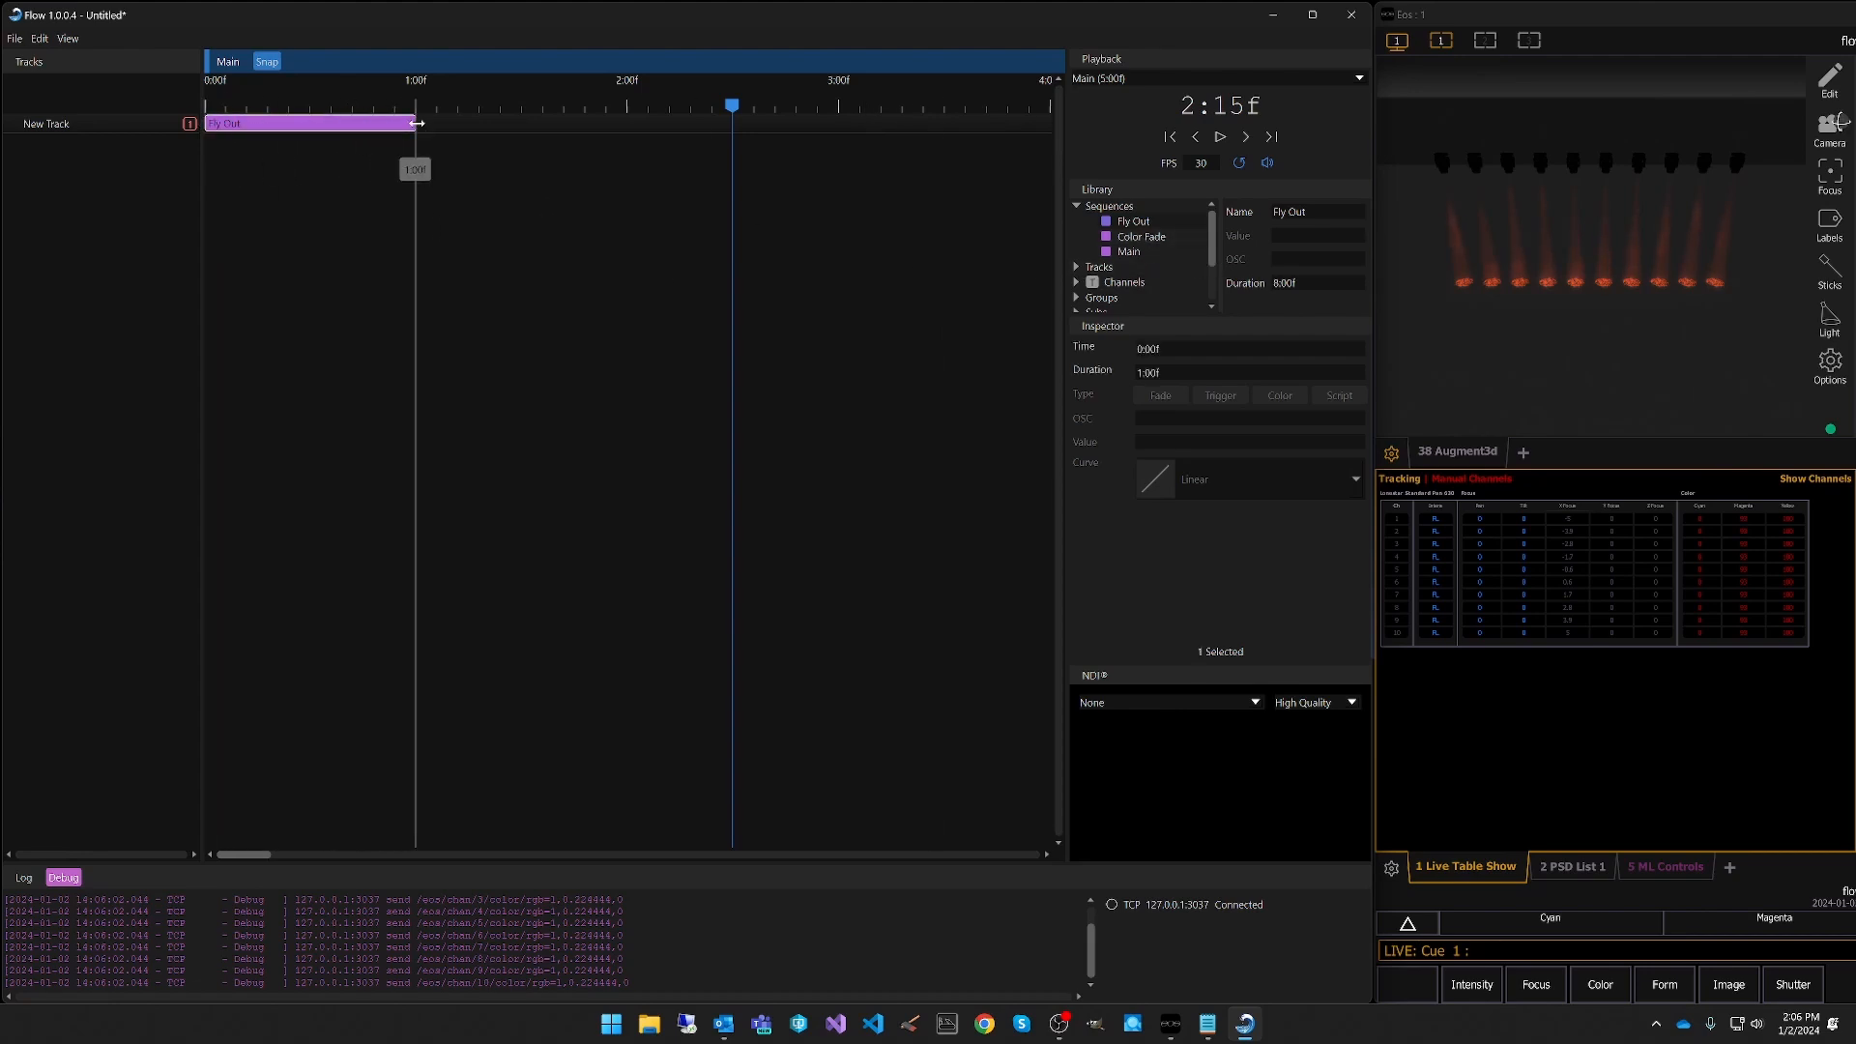
pyautogui.moveTo(416, 124); pyautogui.dragTo(1032, 122)
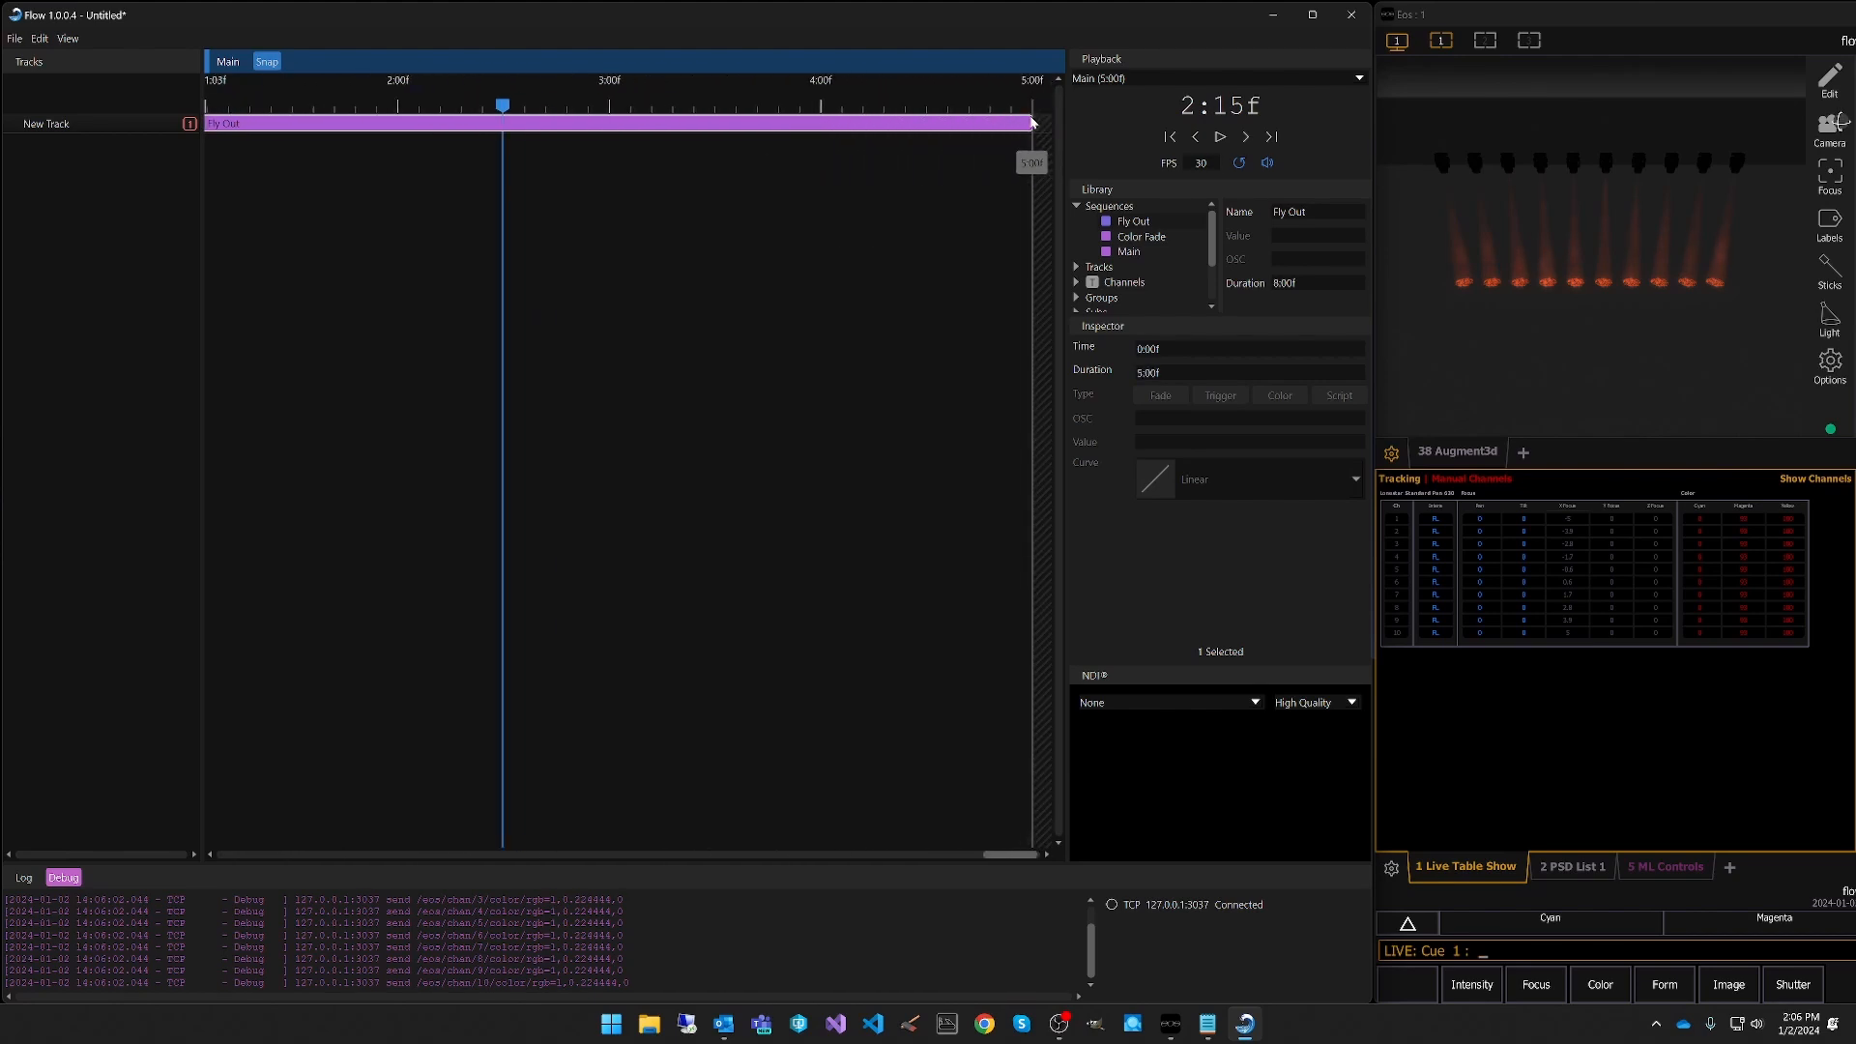
# Play the Main sequence from the start to check the nested Fly Out movement, and stop playback.
pyautogui.click(1177, 144)
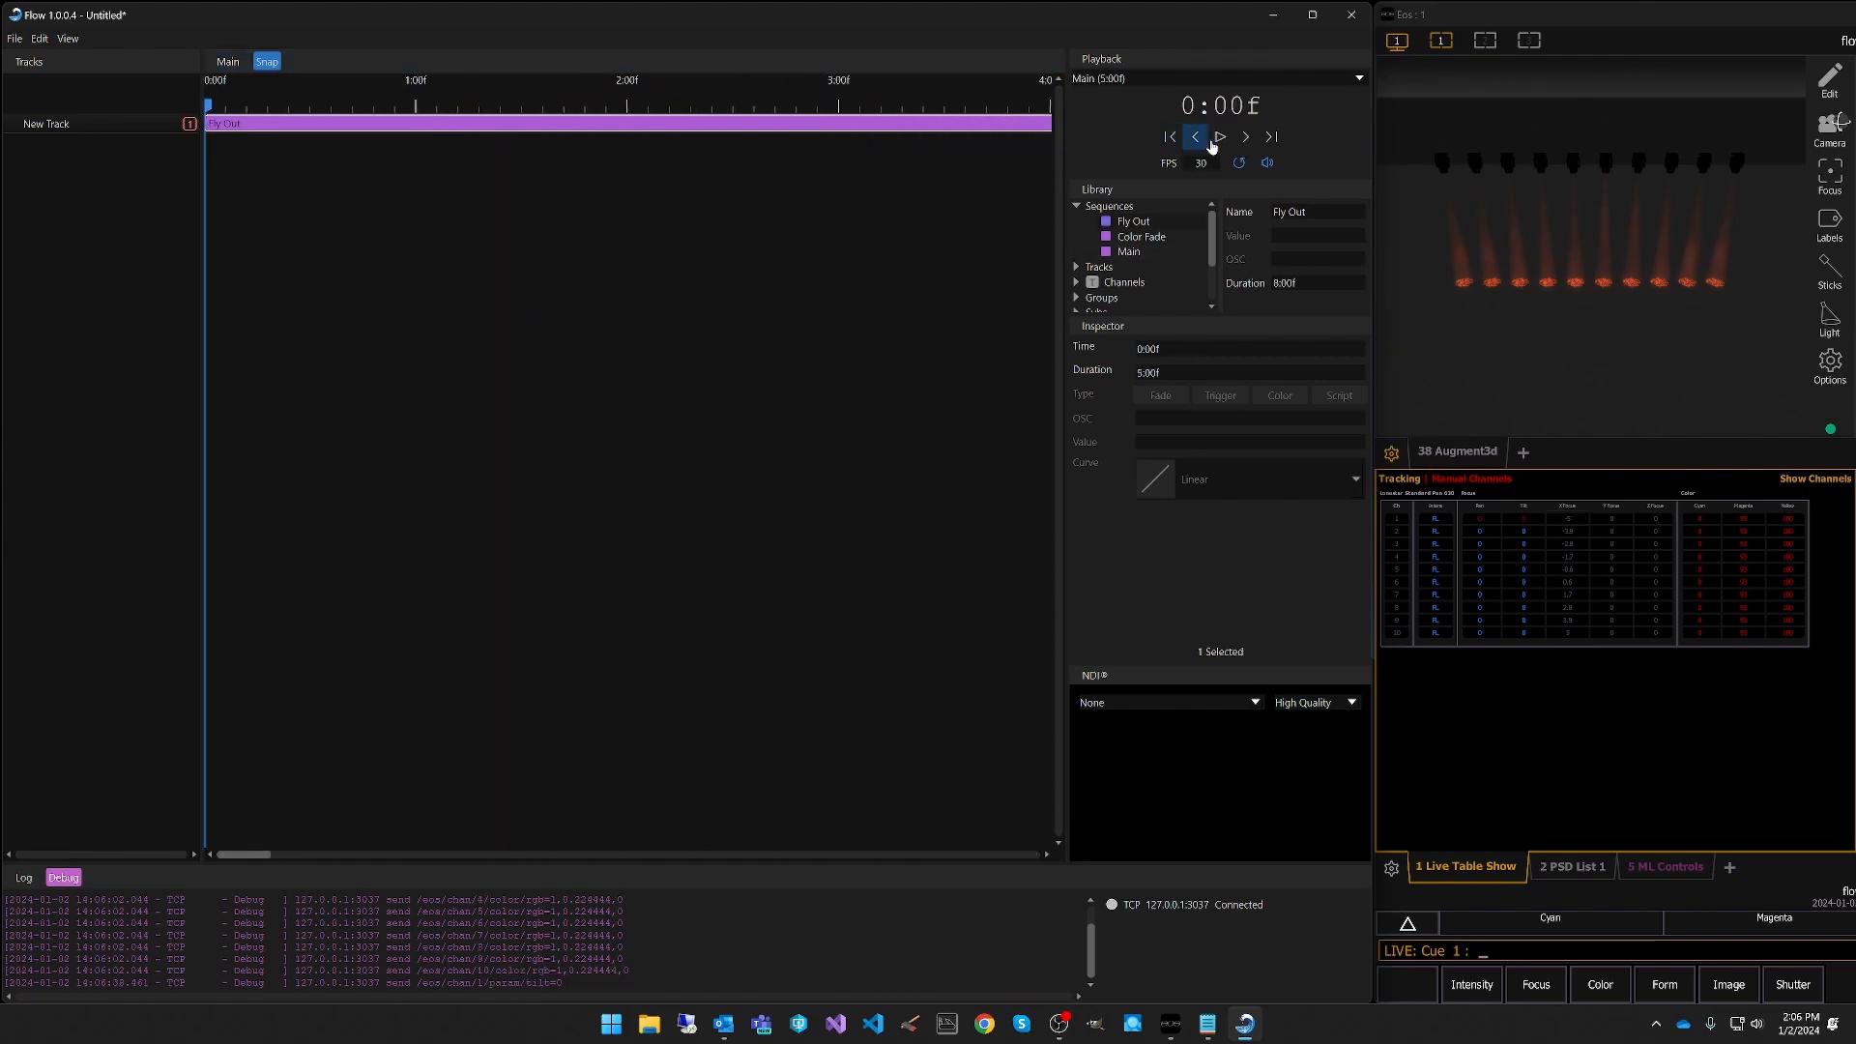
pyautogui.click(1220, 139)
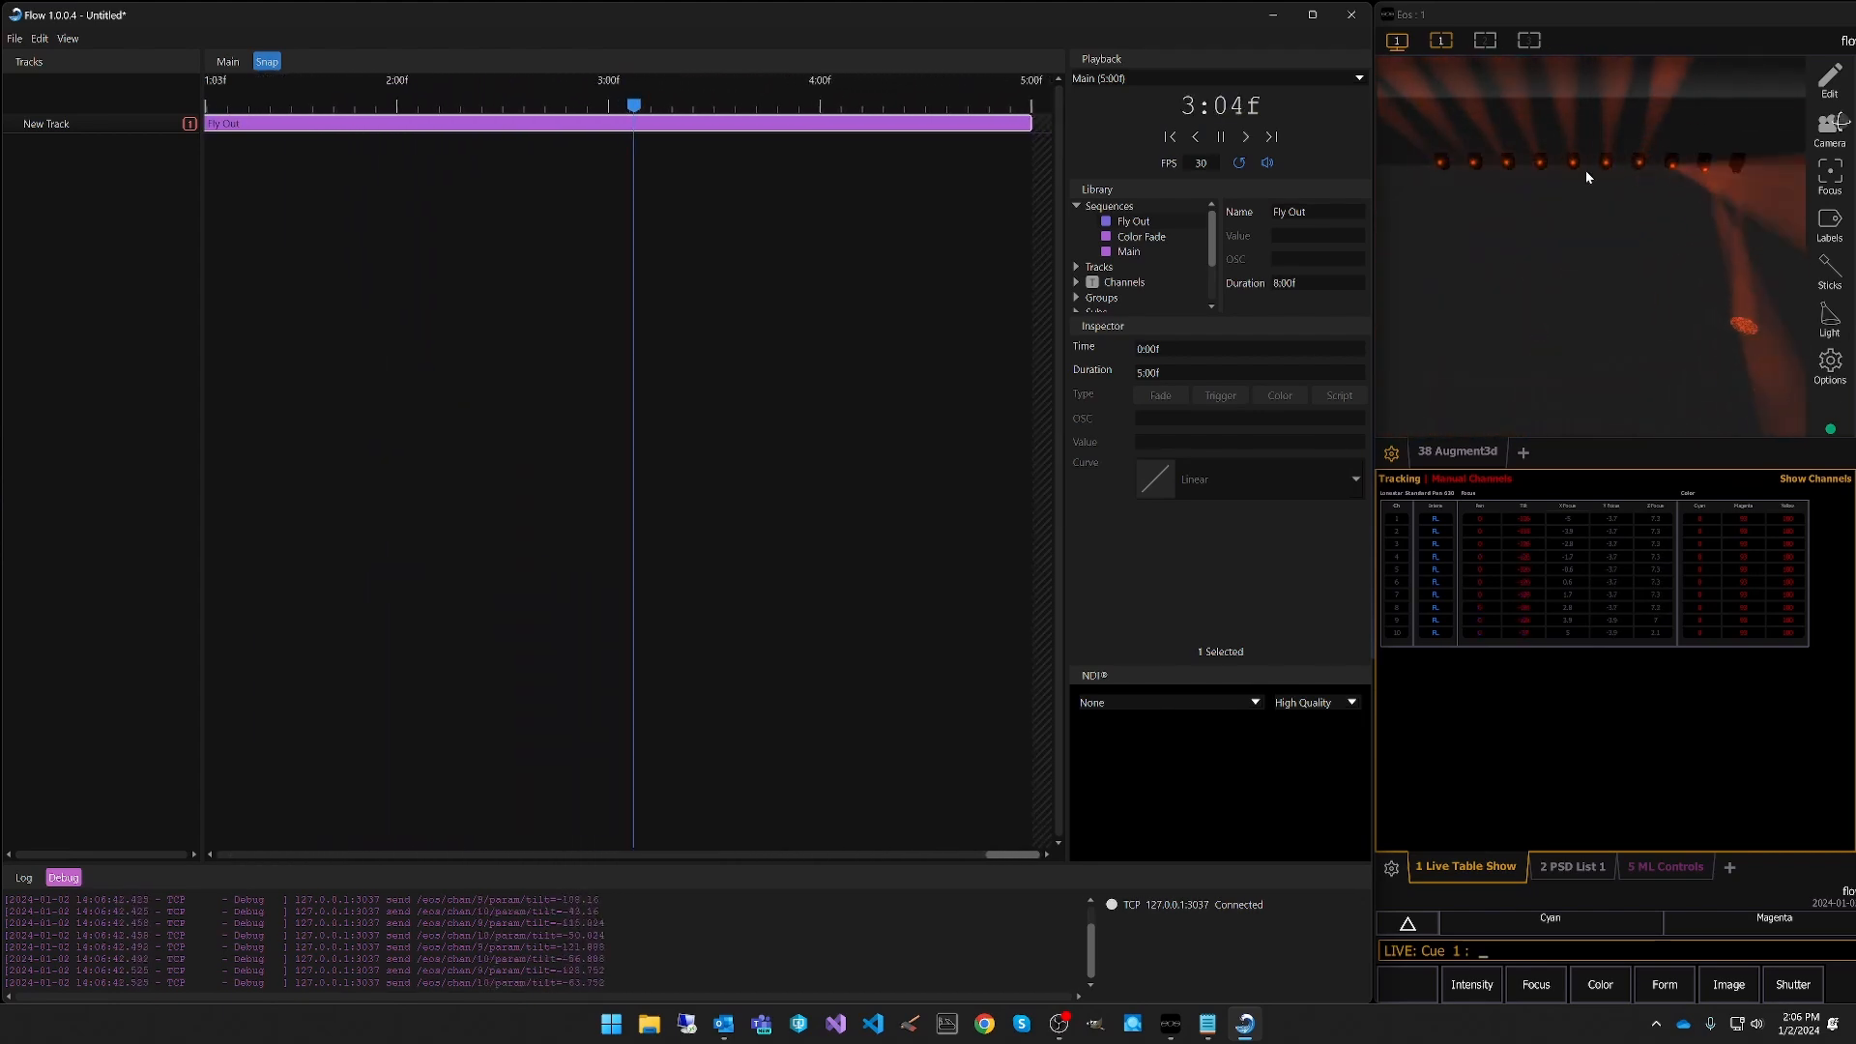
pyautogui.click(1219, 138)
# Place the Color Fade sequence at 0:00f on a second track and play Main to check both nested sequences.
pyautogui.click(1142, 237)
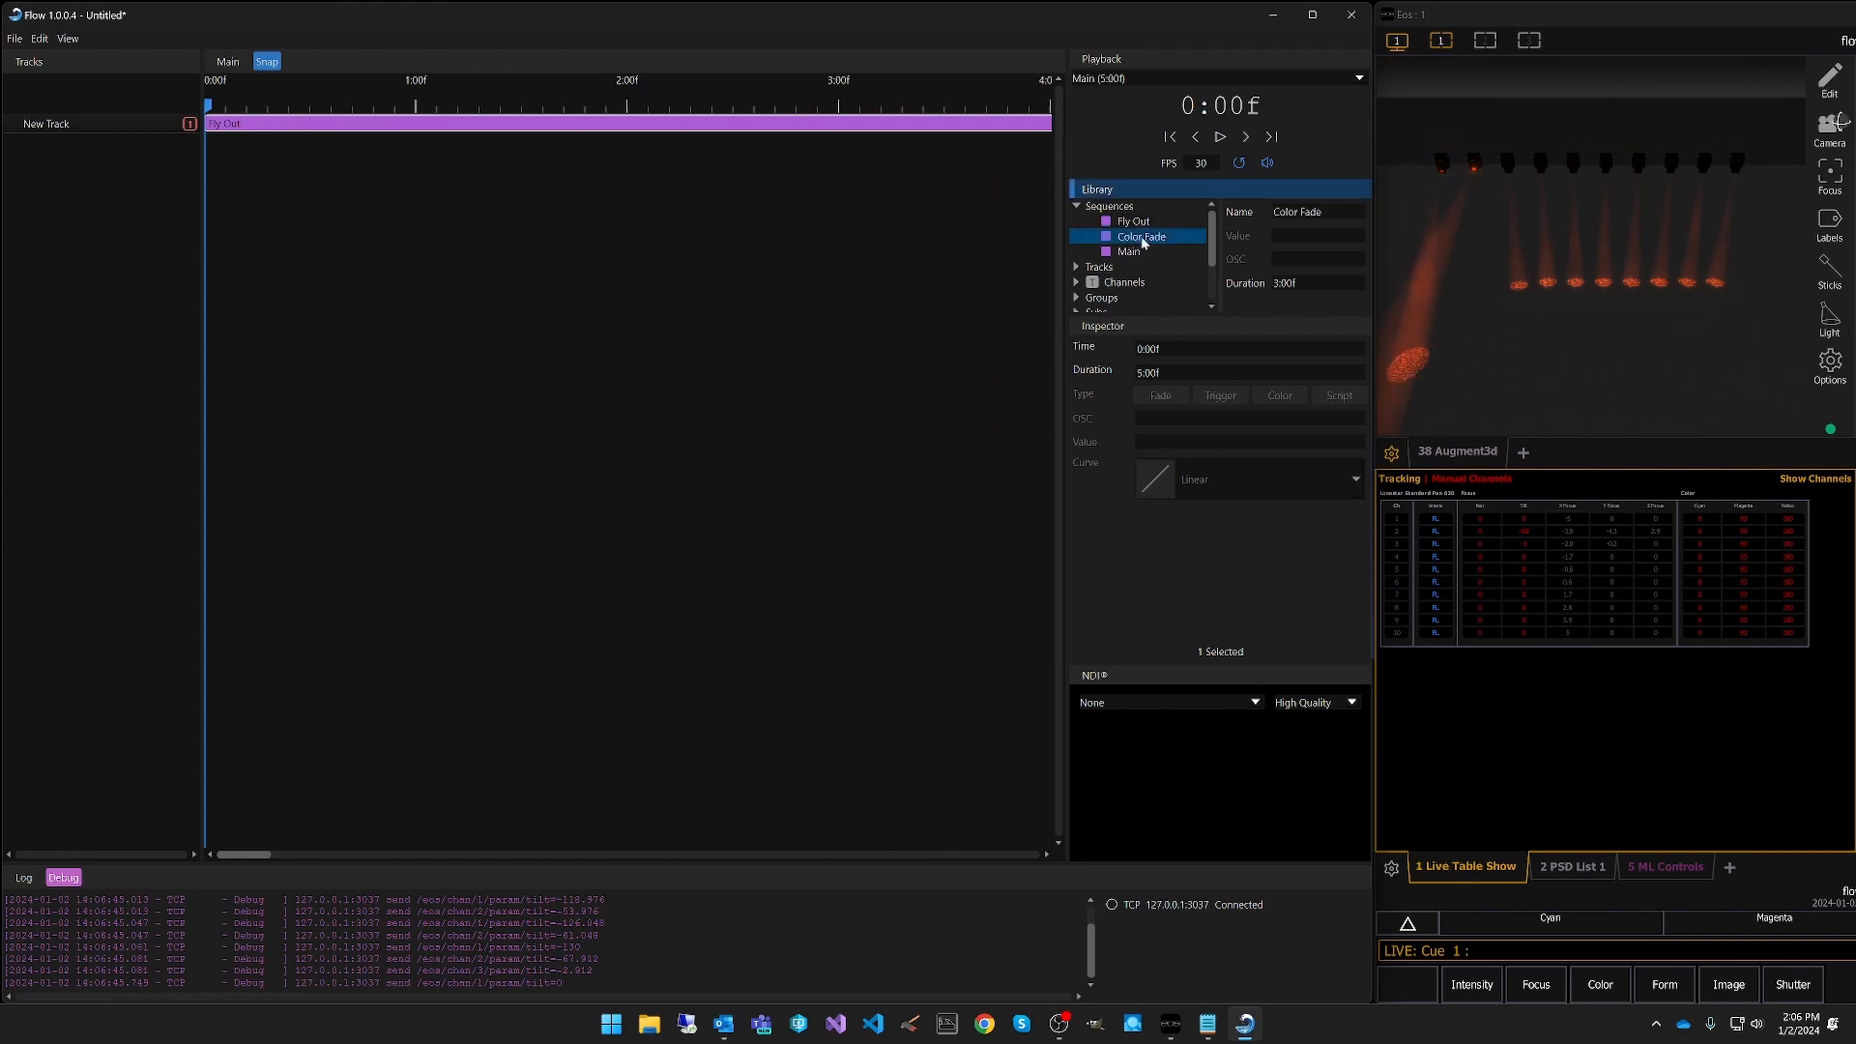
pyautogui.moveTo(1170, 239)
pyautogui.mouseDown()
pyautogui.moveTo(196, 174)
pyautogui.moveTo(210, 181)
pyautogui.mouseUp()
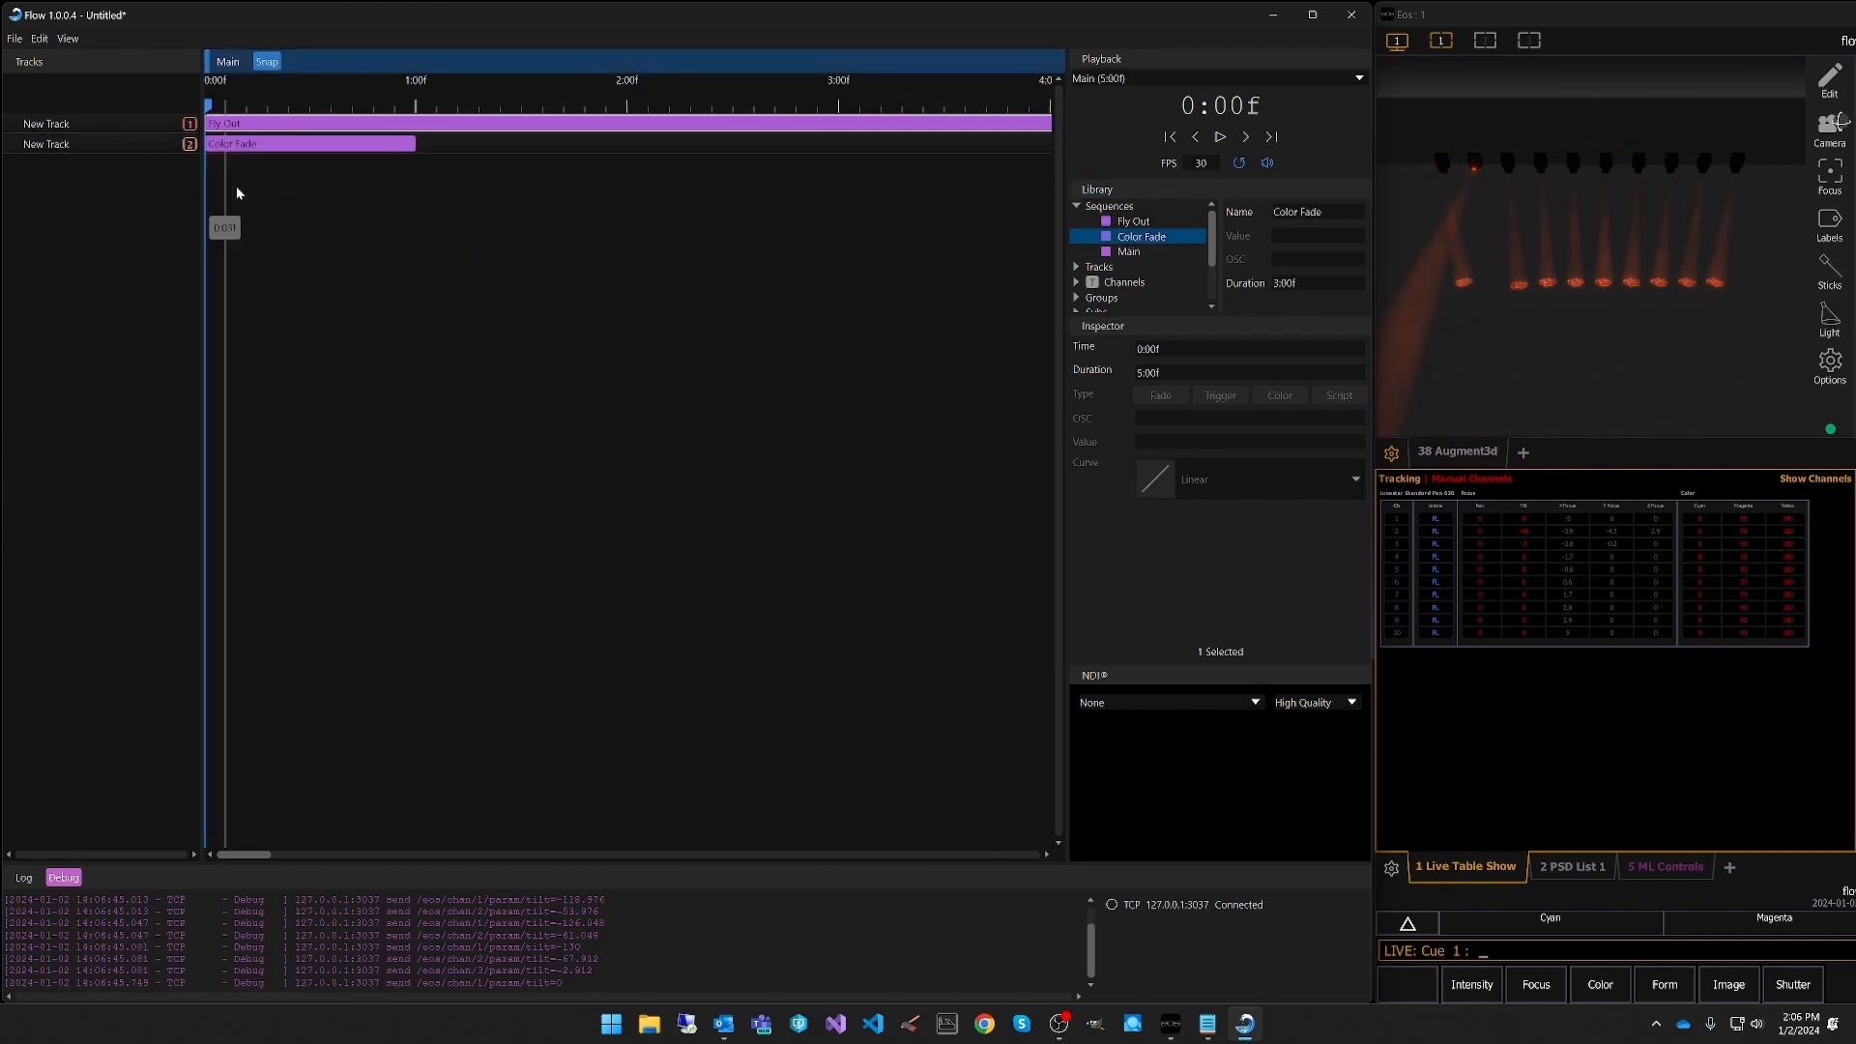
pyautogui.click(1221, 138)
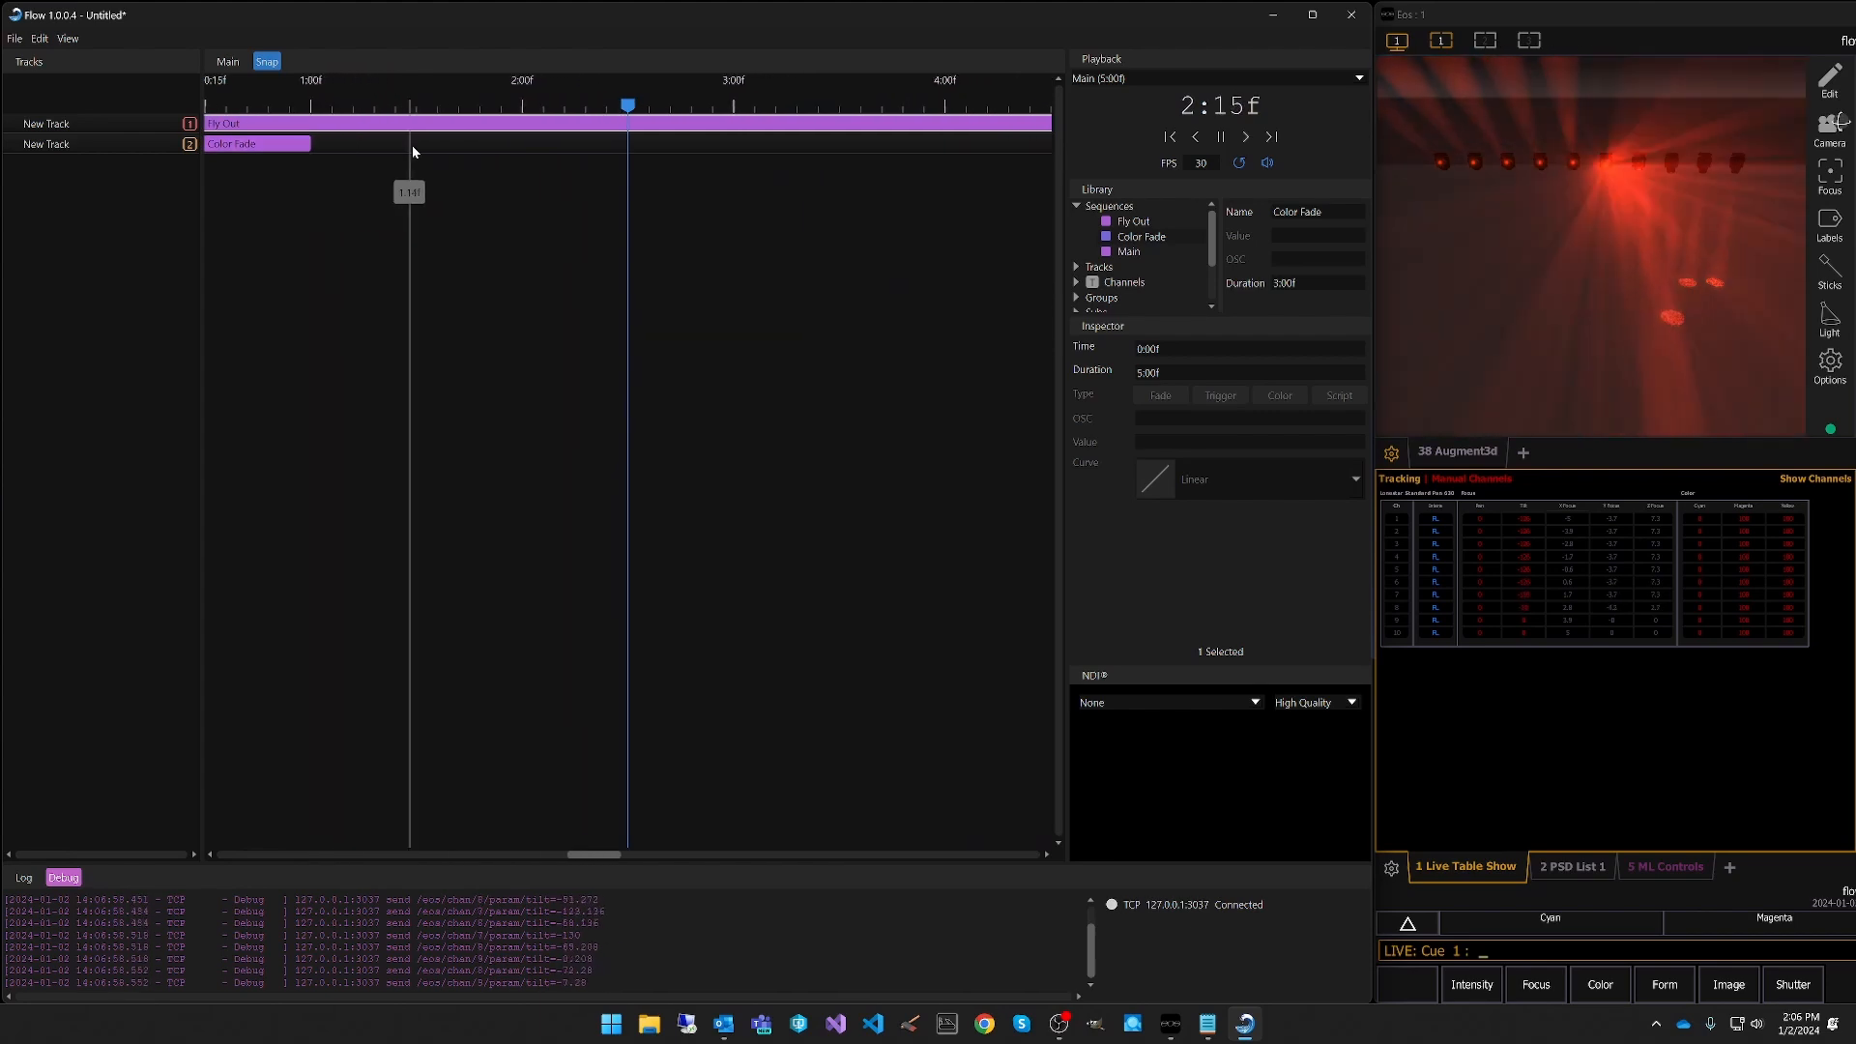
pyautogui.click(1221, 136)
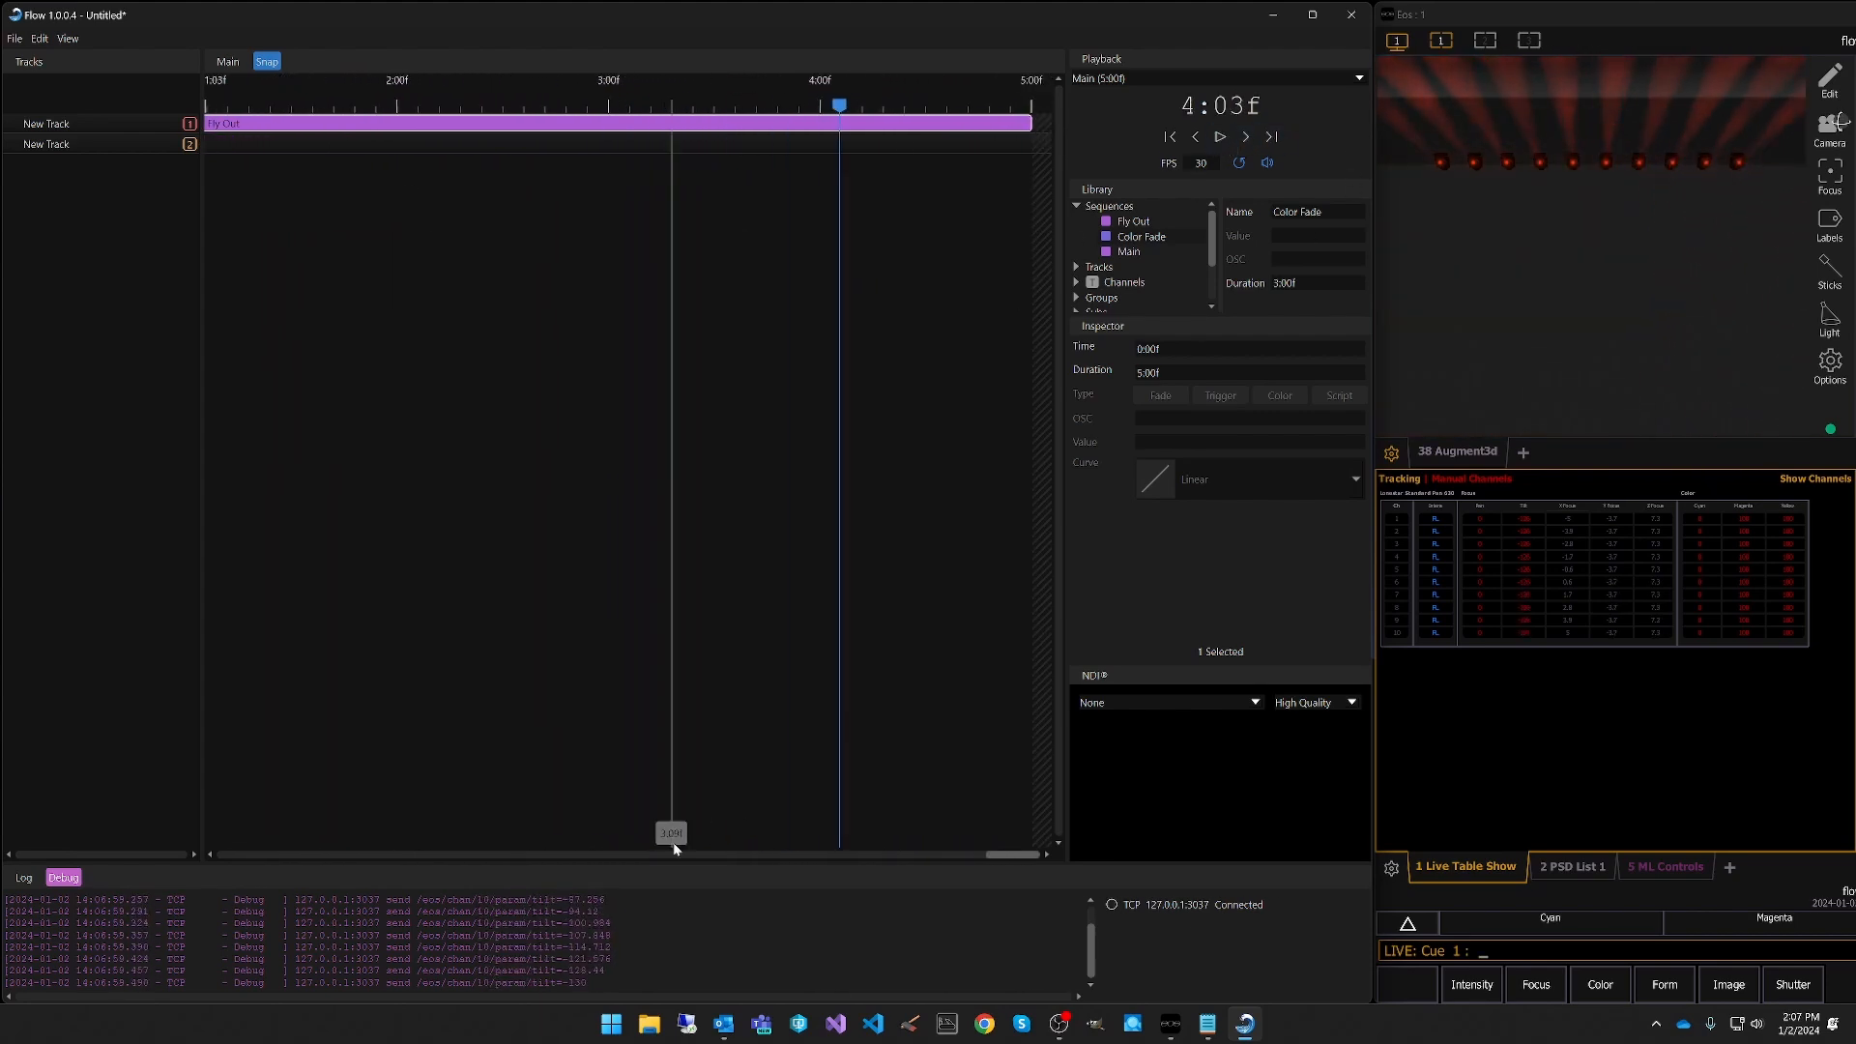
# Extend the Color Fade clip to the end of the Main sequence at 5:00f and play Main from the start.
pyautogui.scroll(-4, 423, 91)
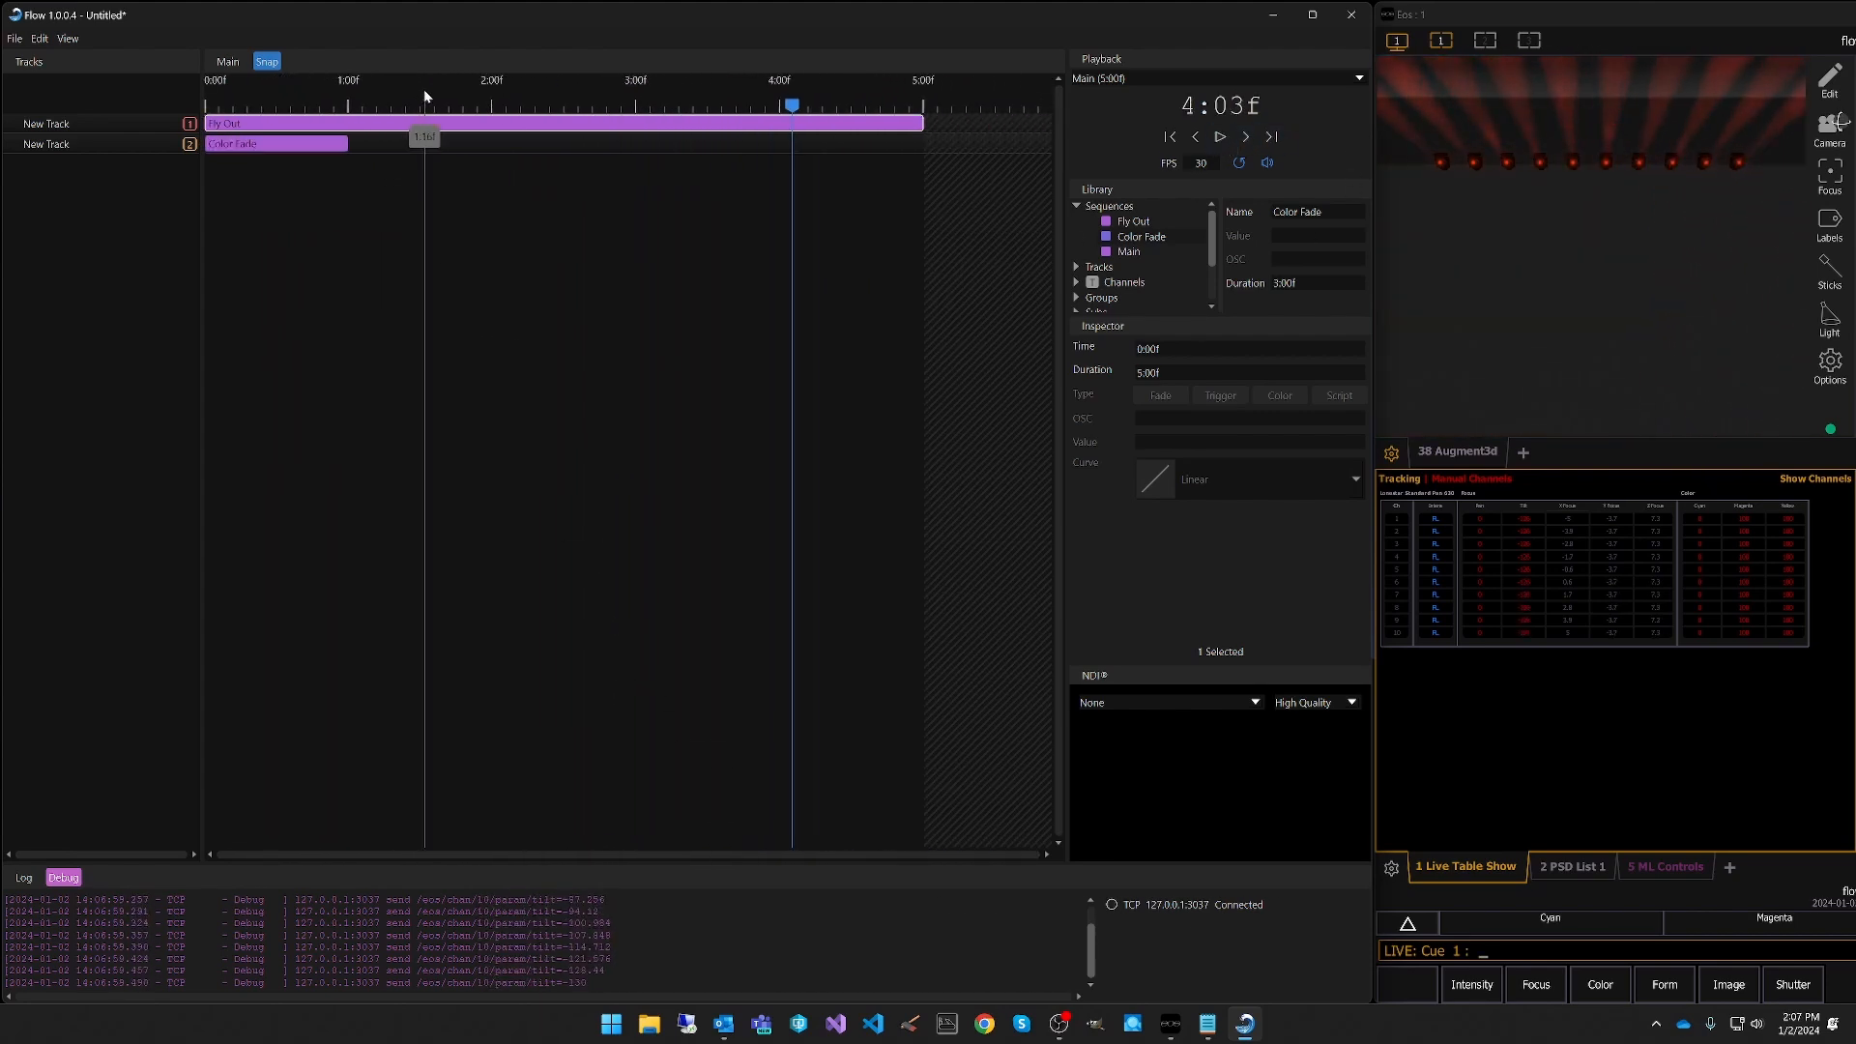
pyautogui.click(339, 142)
pyautogui.moveTo(339, 141); pyautogui.dragTo(1066, 152)
pyautogui.click(1170, 137)
pyautogui.click(1219, 138)
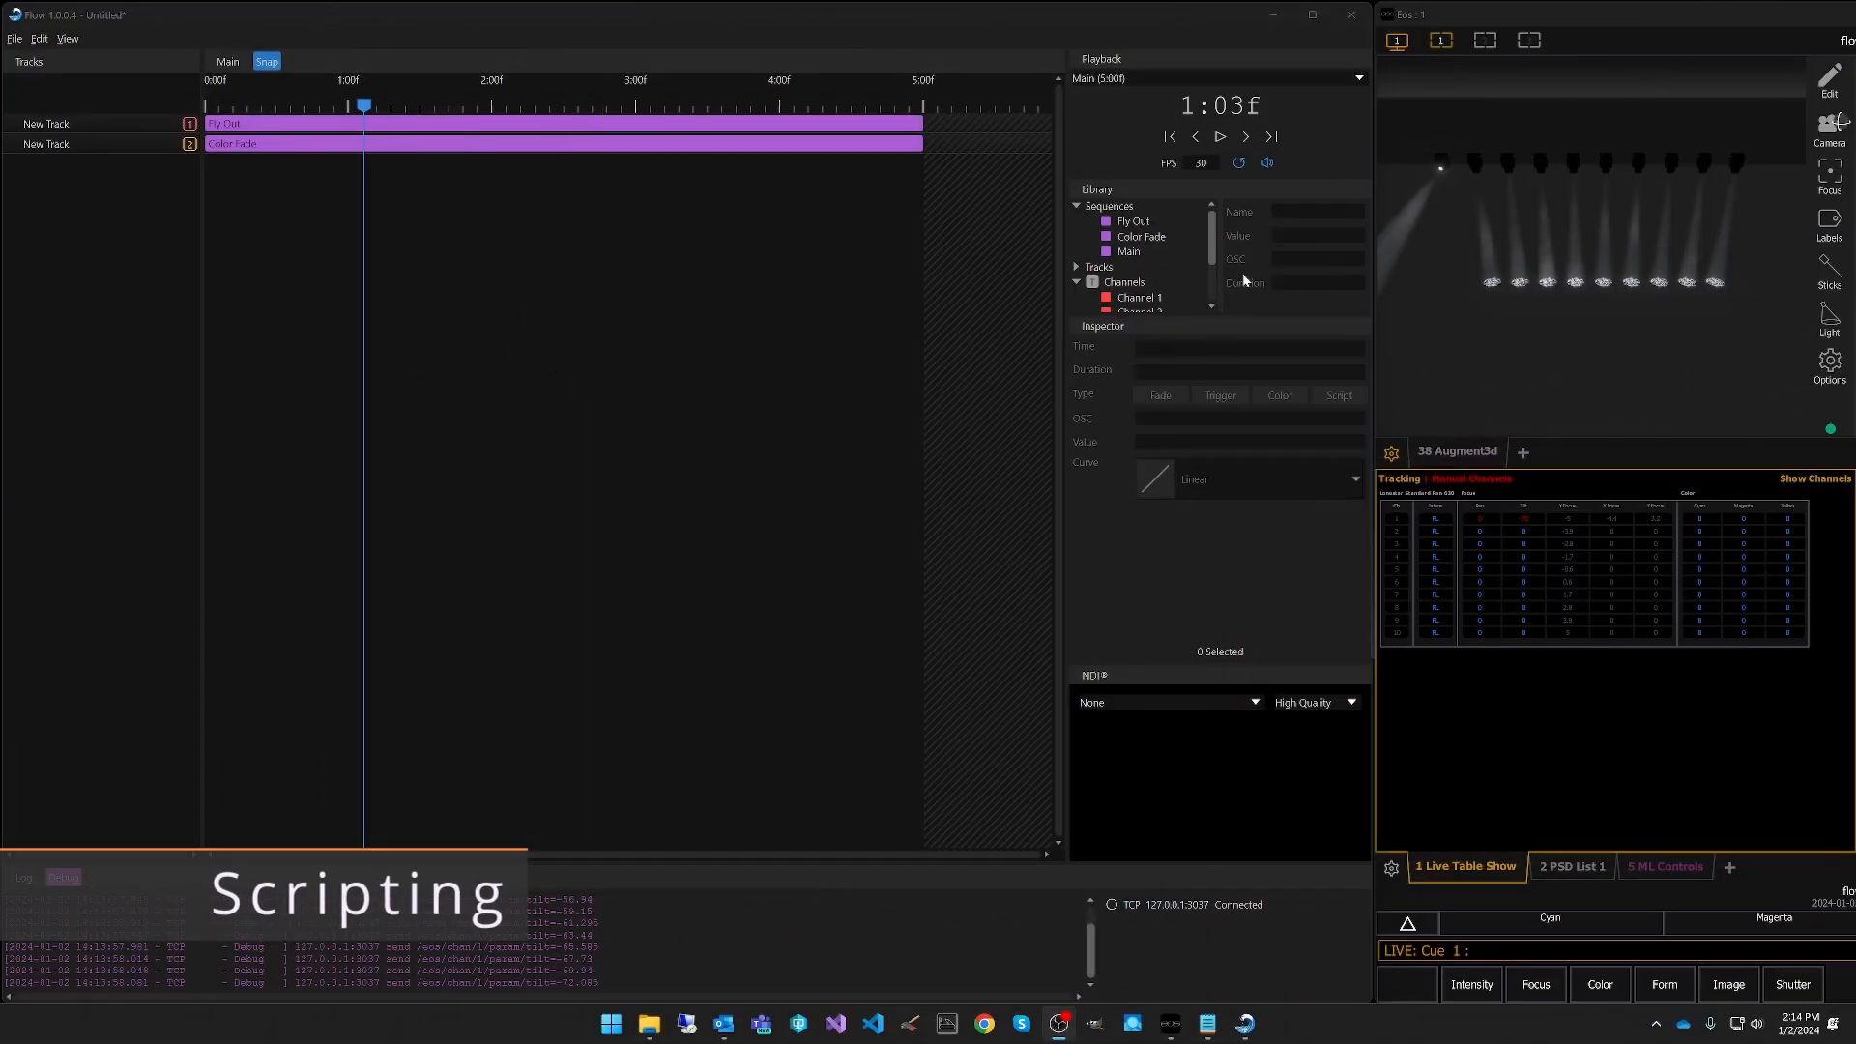
# Create a new sequence and place Channel 1 at 0:00f on a new track.
pyautogui.click(1124, 208)
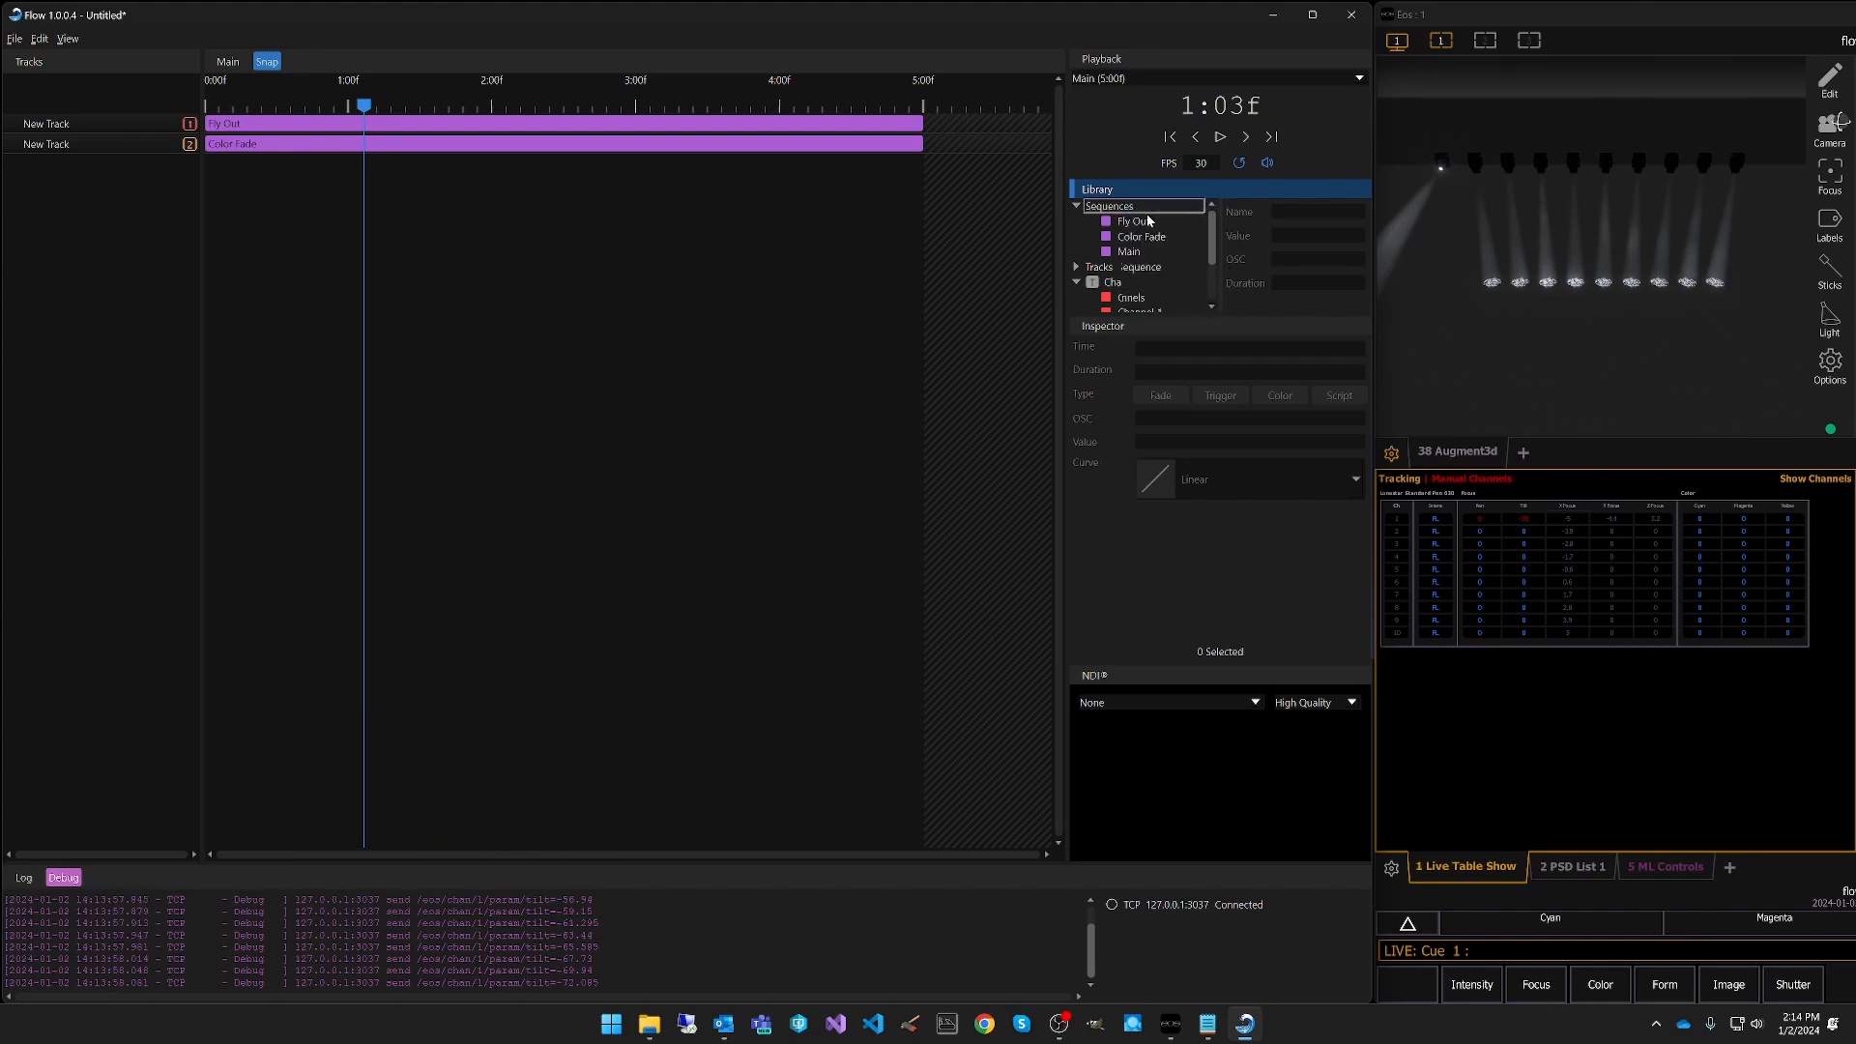
pyautogui.click(1150, 275)
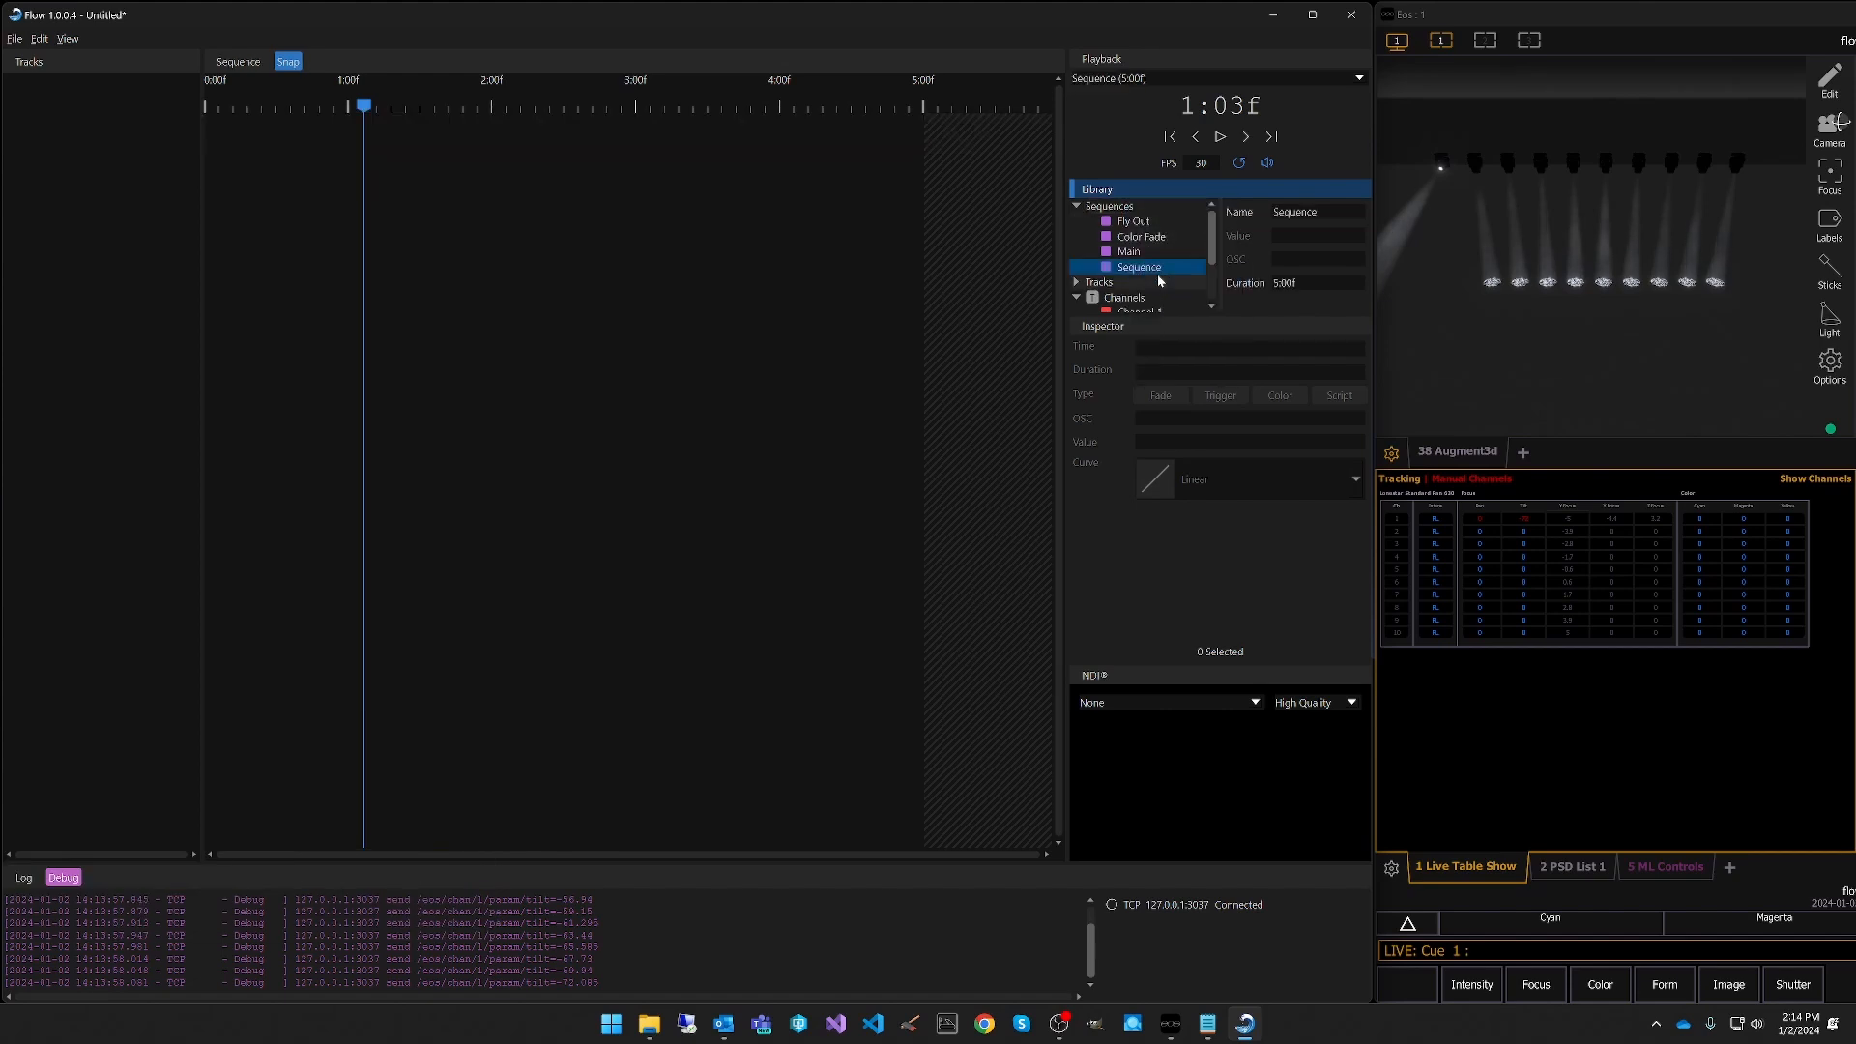
pyautogui.scroll(-1, 1102, 300)
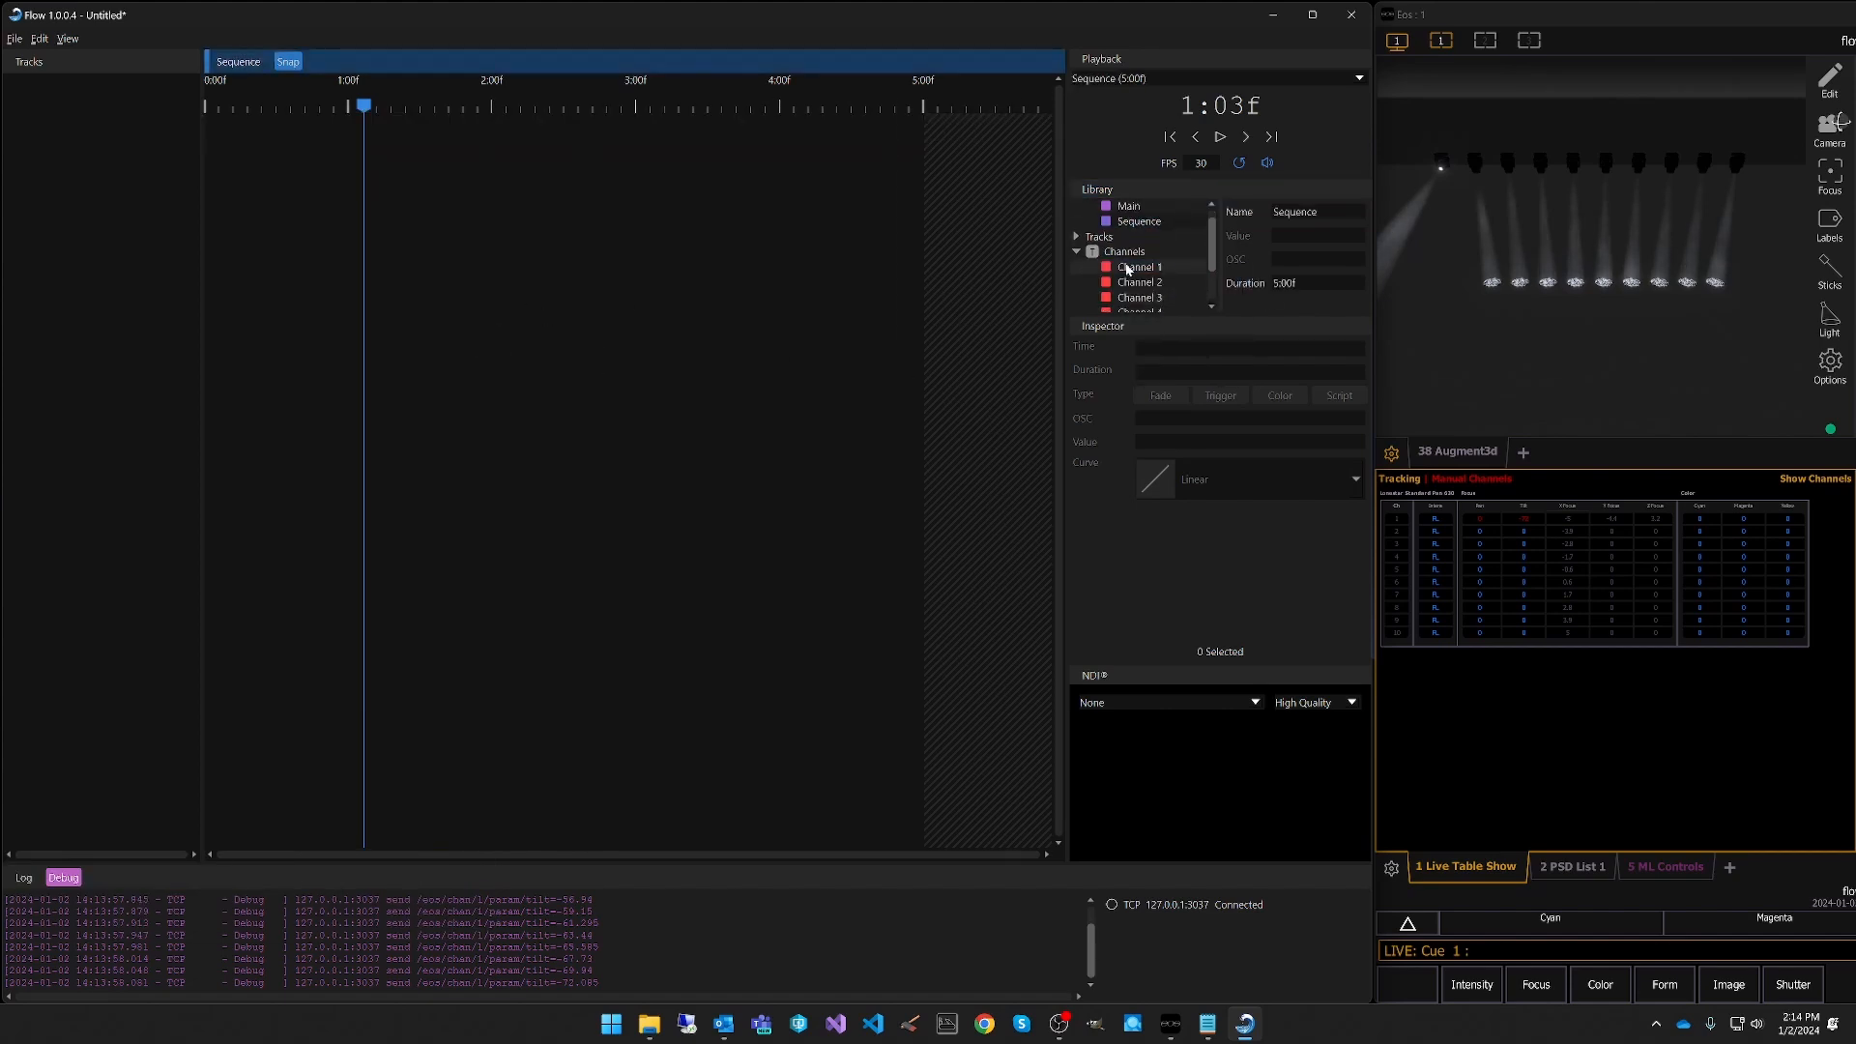
pyautogui.moveTo(1131, 268); pyautogui.dragTo(177, 147)
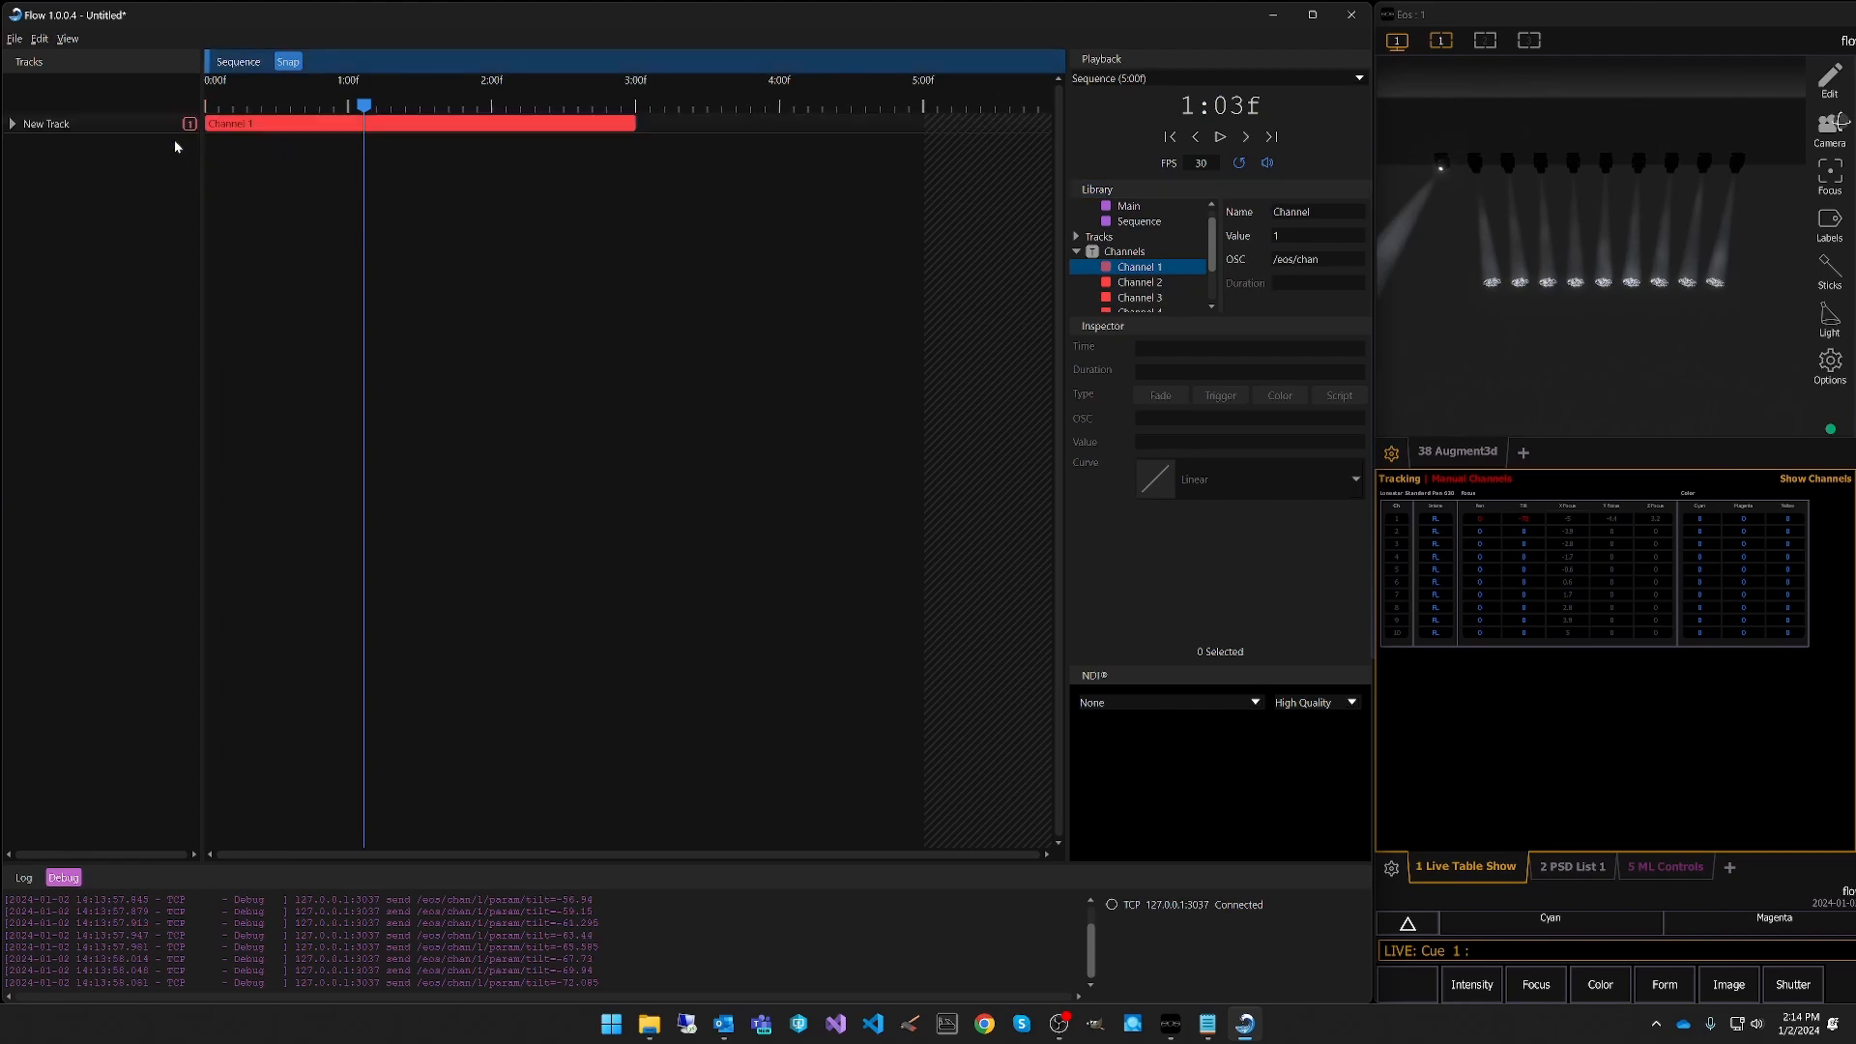
# Expand the Channel 1 track and change its subtrack's OSC path to /param/tilt.
pyautogui.click(13, 123)
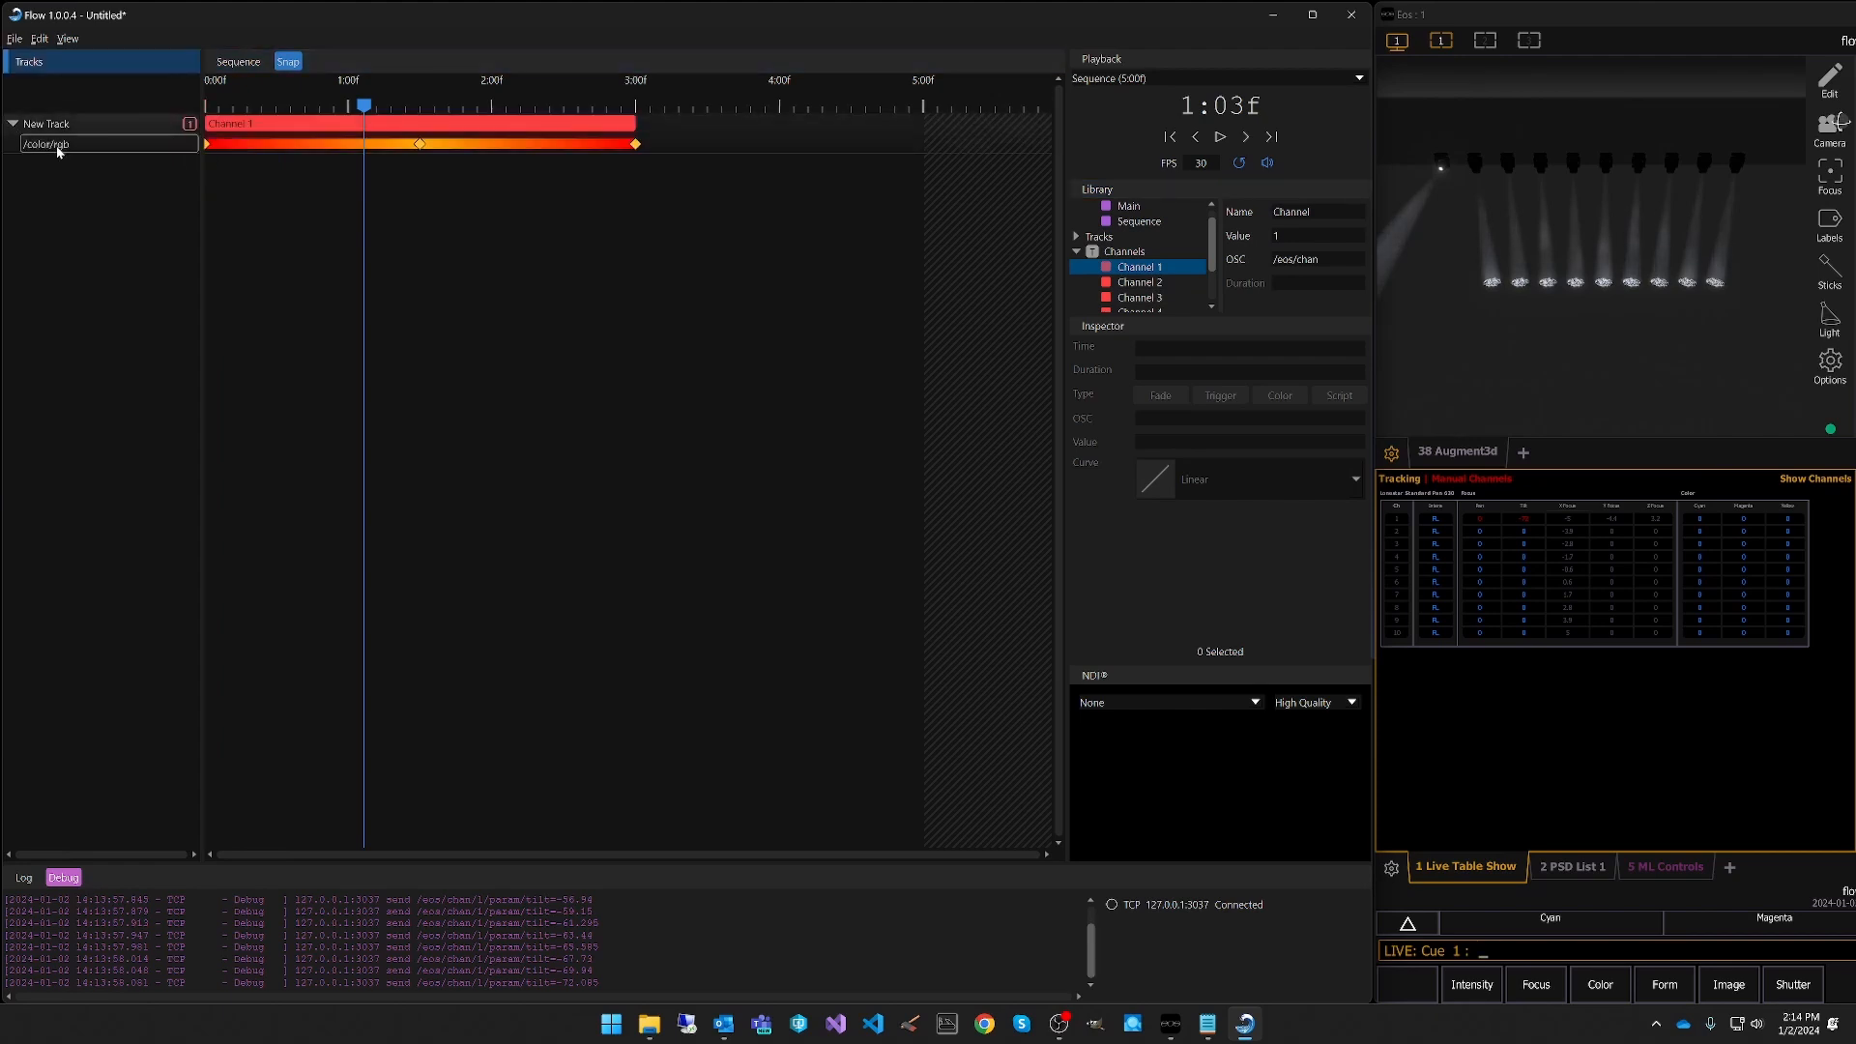
pyautogui.doubleClick(48, 145)
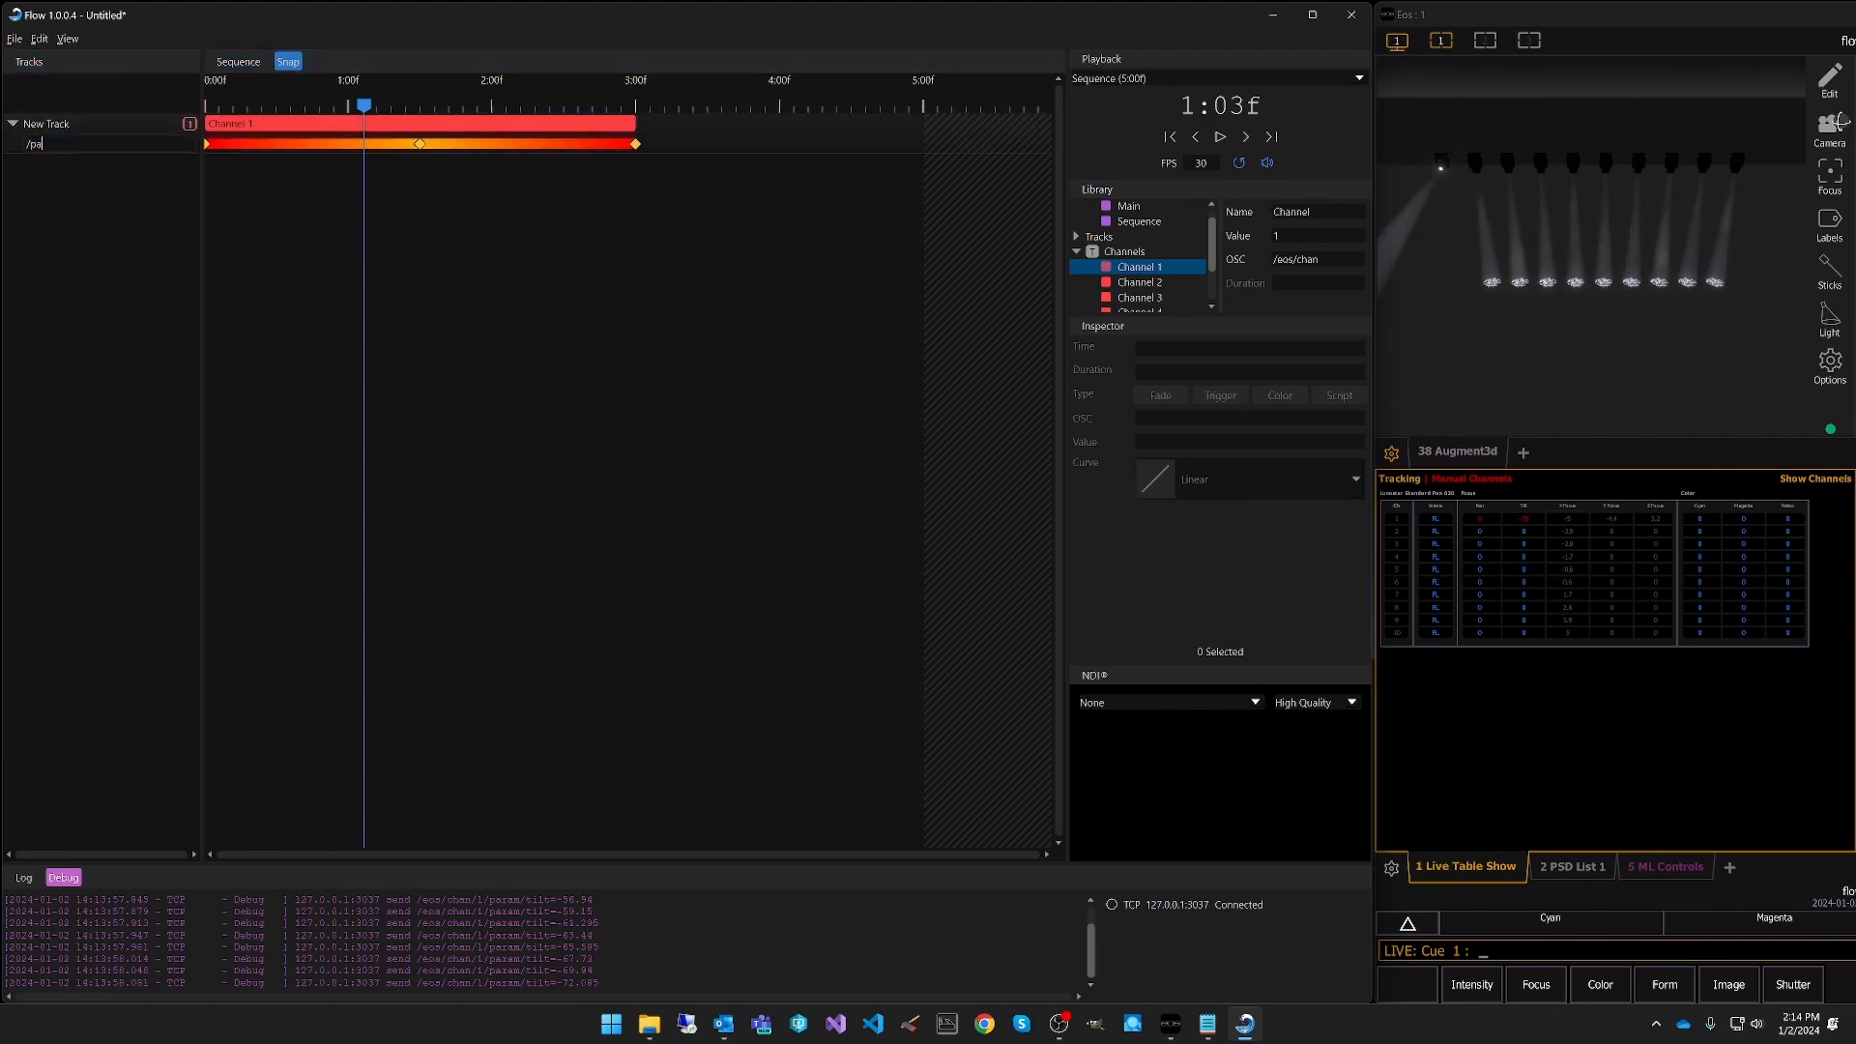
pyautogui.click(147, 168)
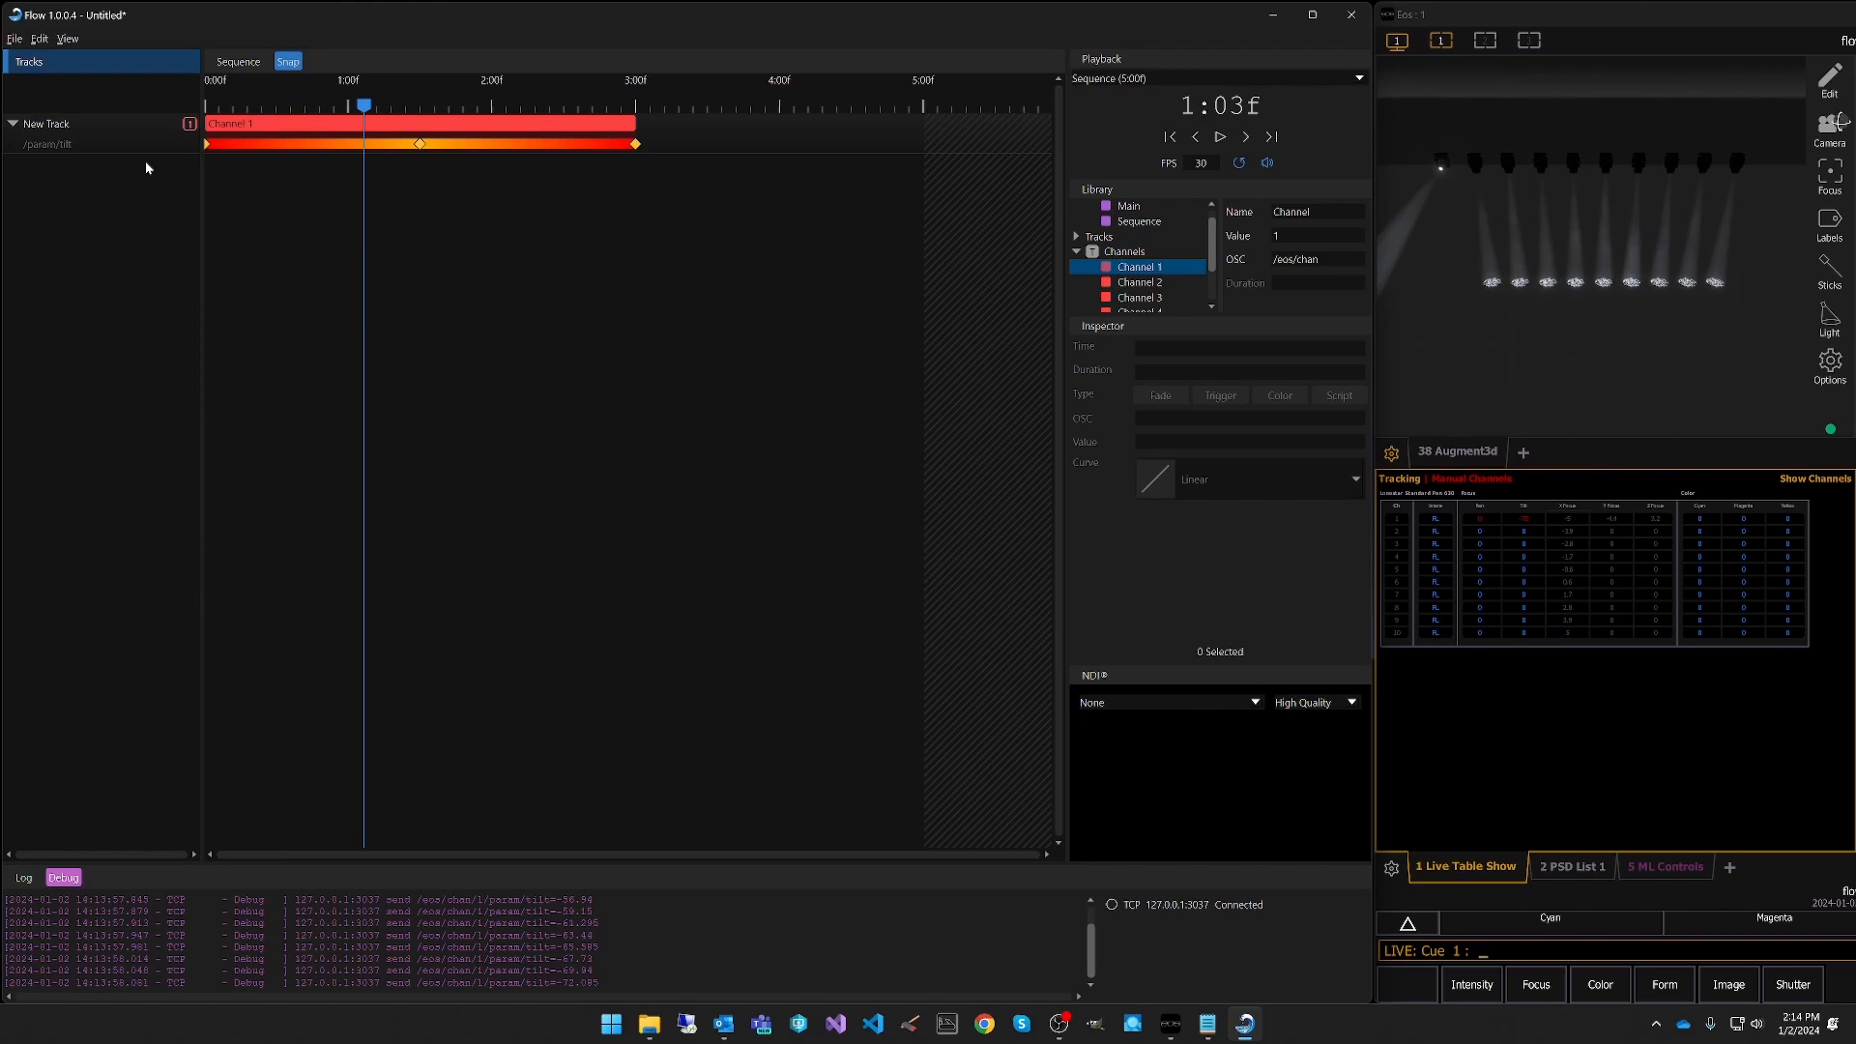
# Convert the start, middle and end tilt keyframes to Fade type with values 0, -130 and 0.
pyautogui.click(224, 145)
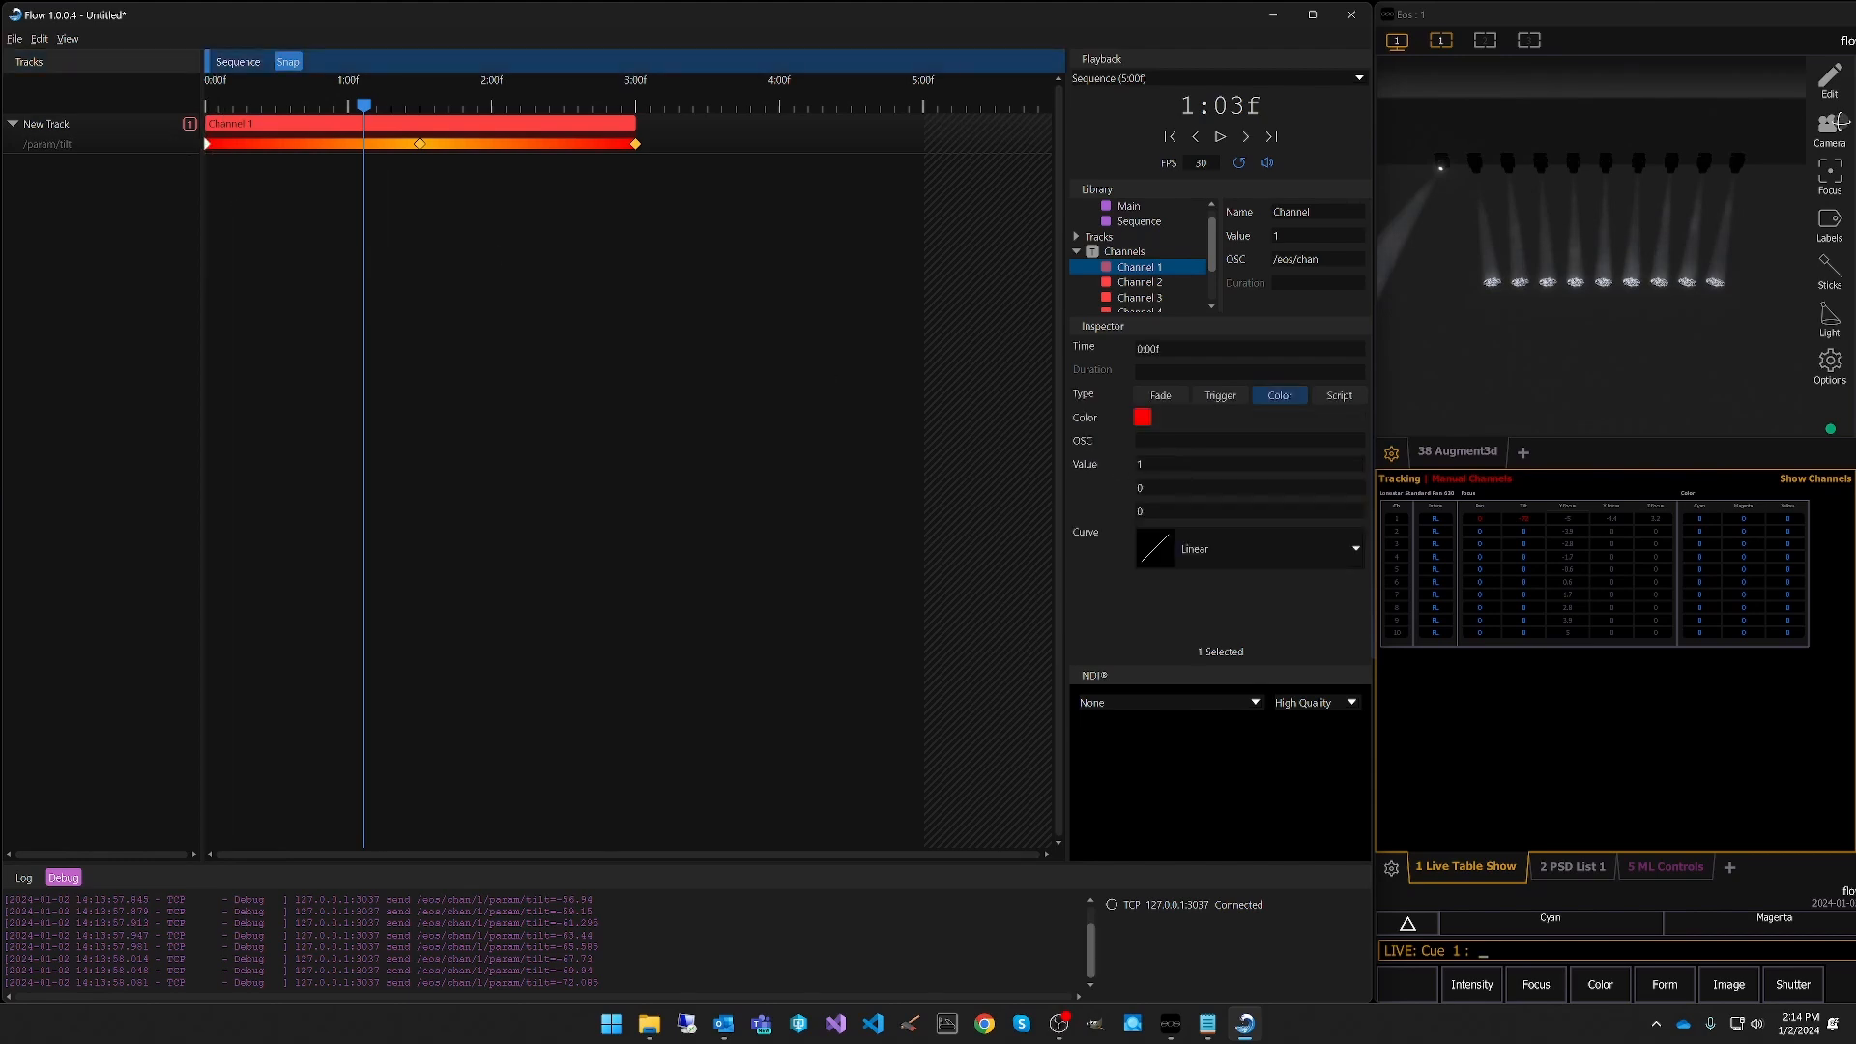
pyautogui.click(1139, 464)
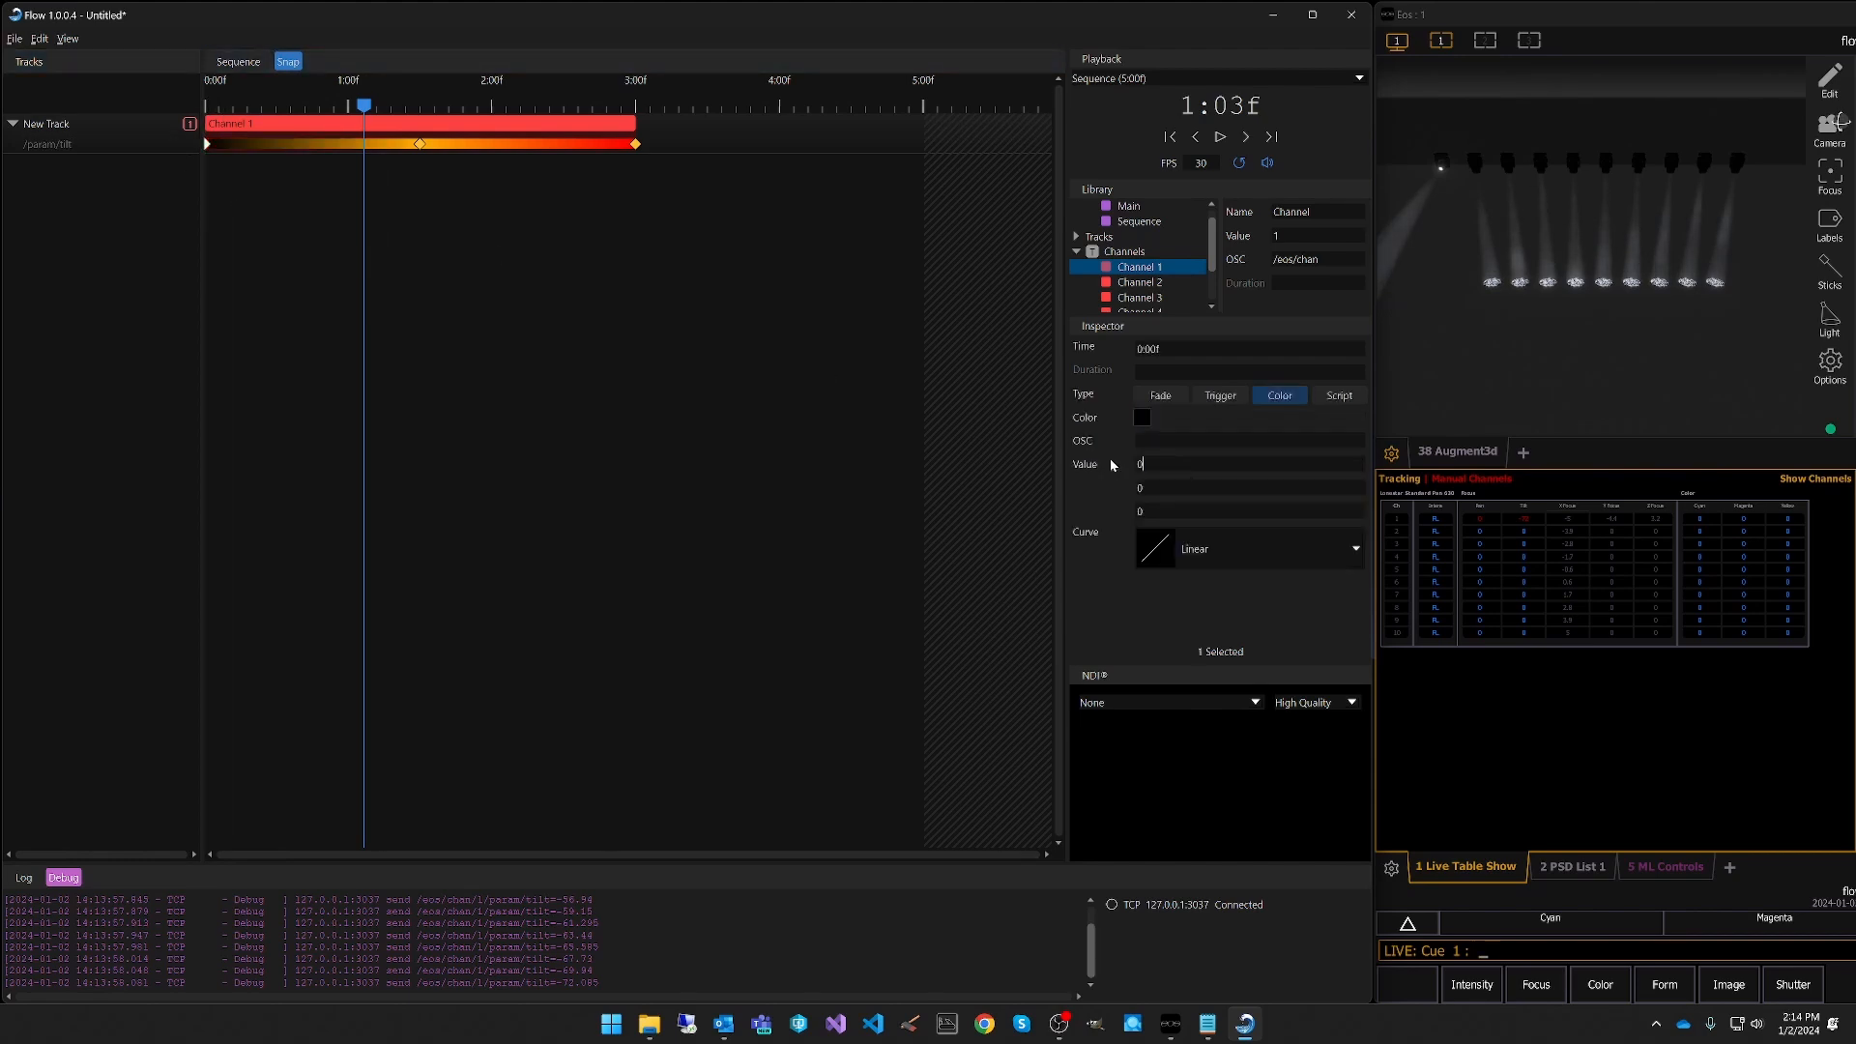
pyautogui.click(1159, 397)
pyautogui.moveTo(410, 147); pyautogui.dragTo(420, 145)
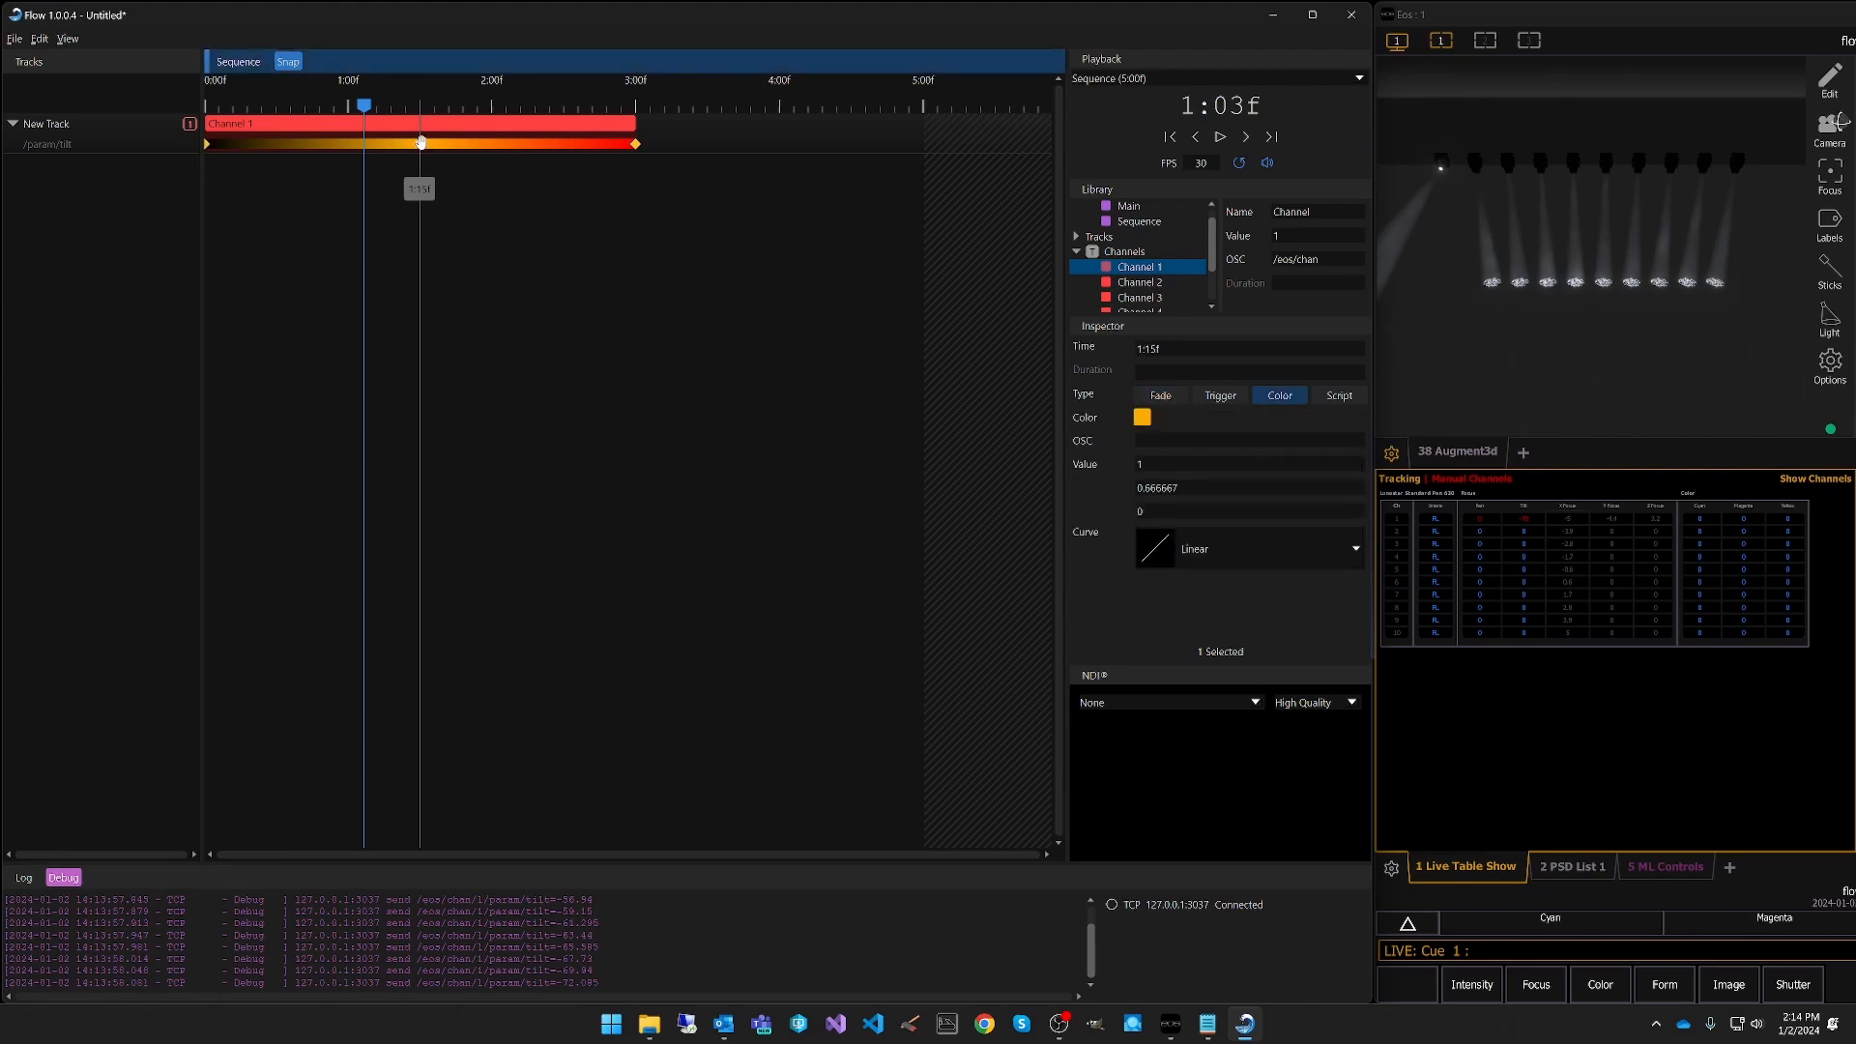
pyautogui.moveTo(1163, 465); pyautogui.dragTo(1045, 463)
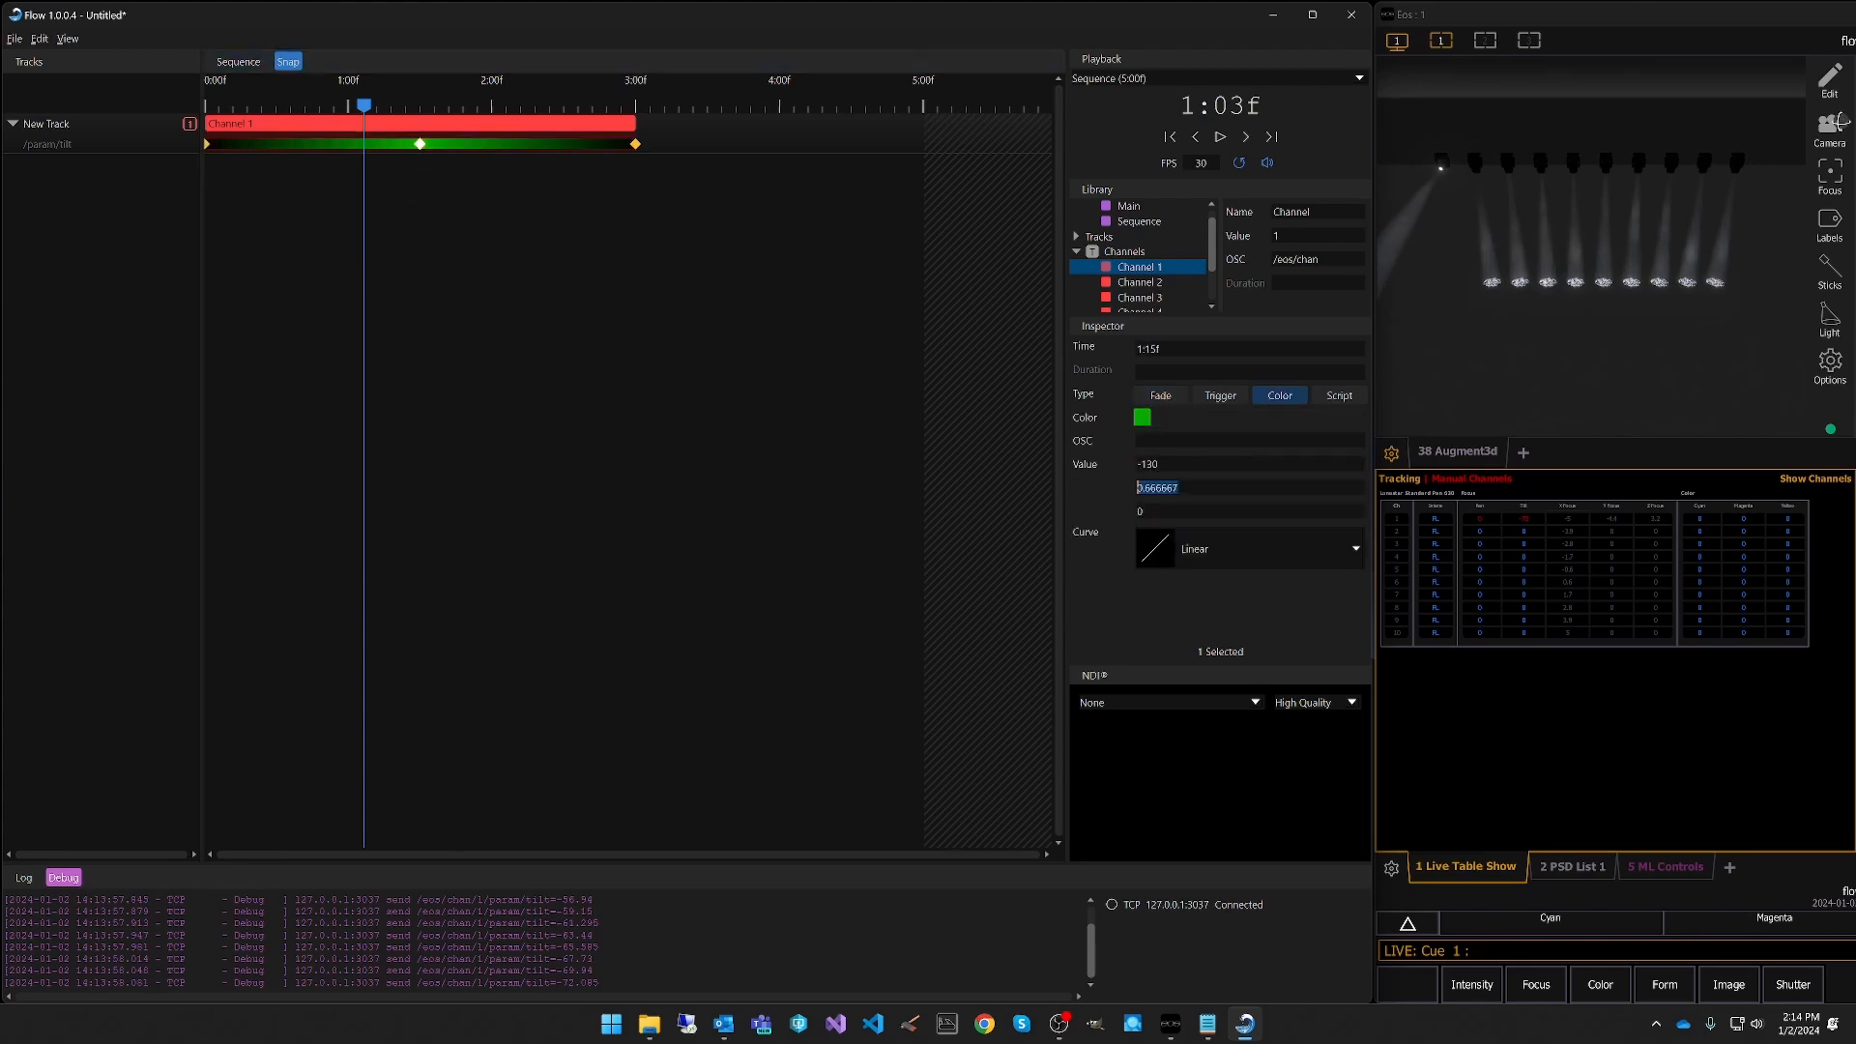
pyautogui.click(1165, 397)
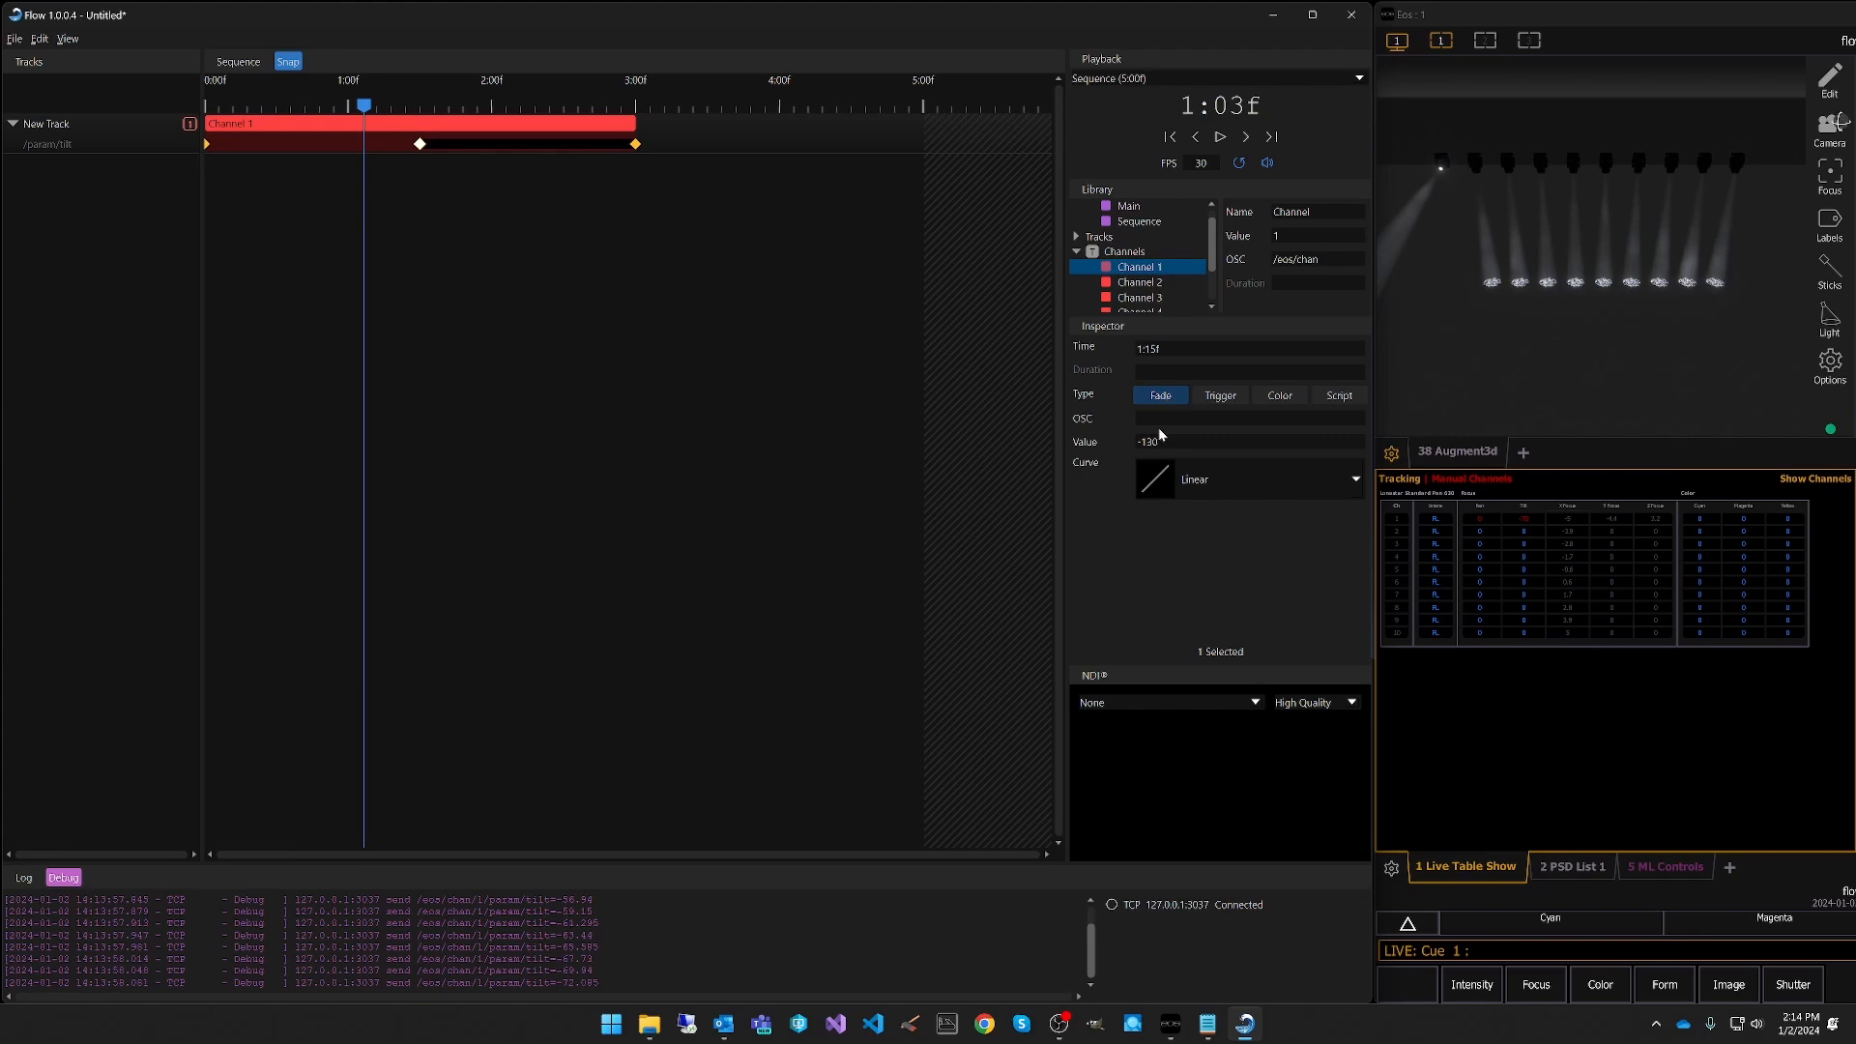
pyautogui.click(635, 144)
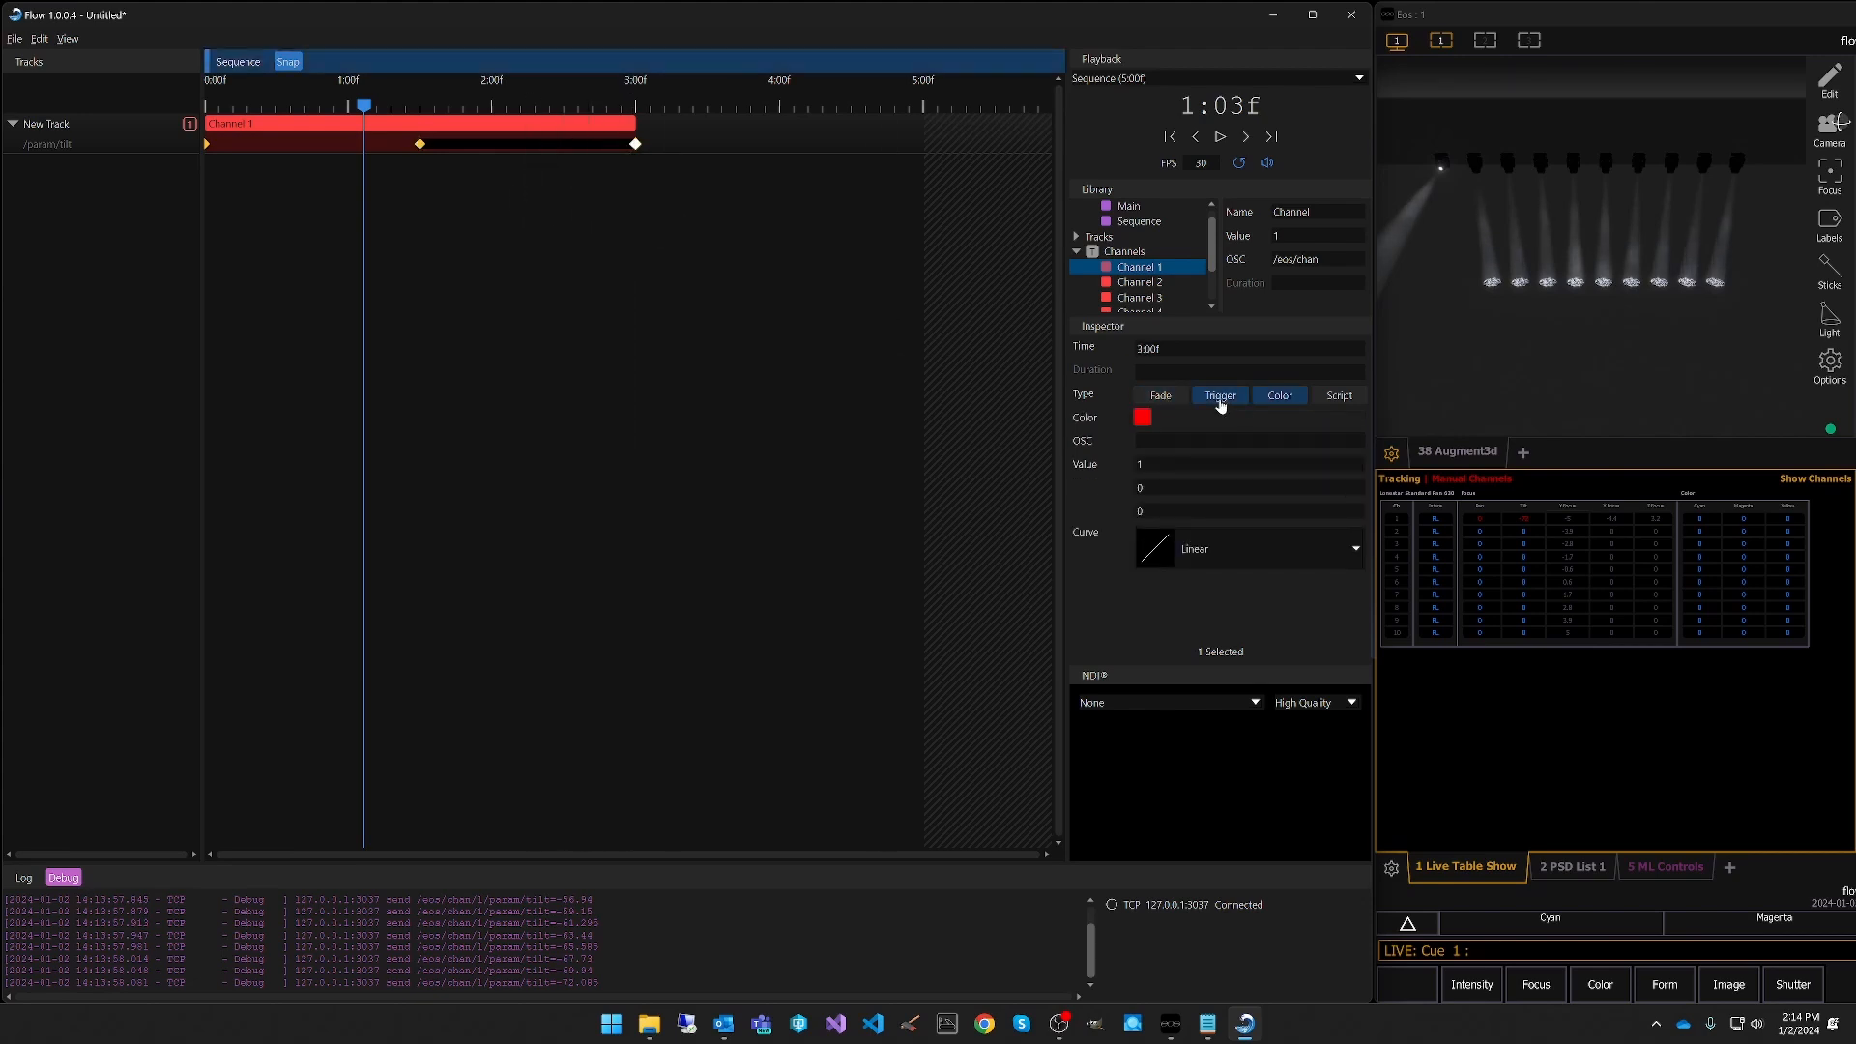
pyautogui.click(1161, 396)
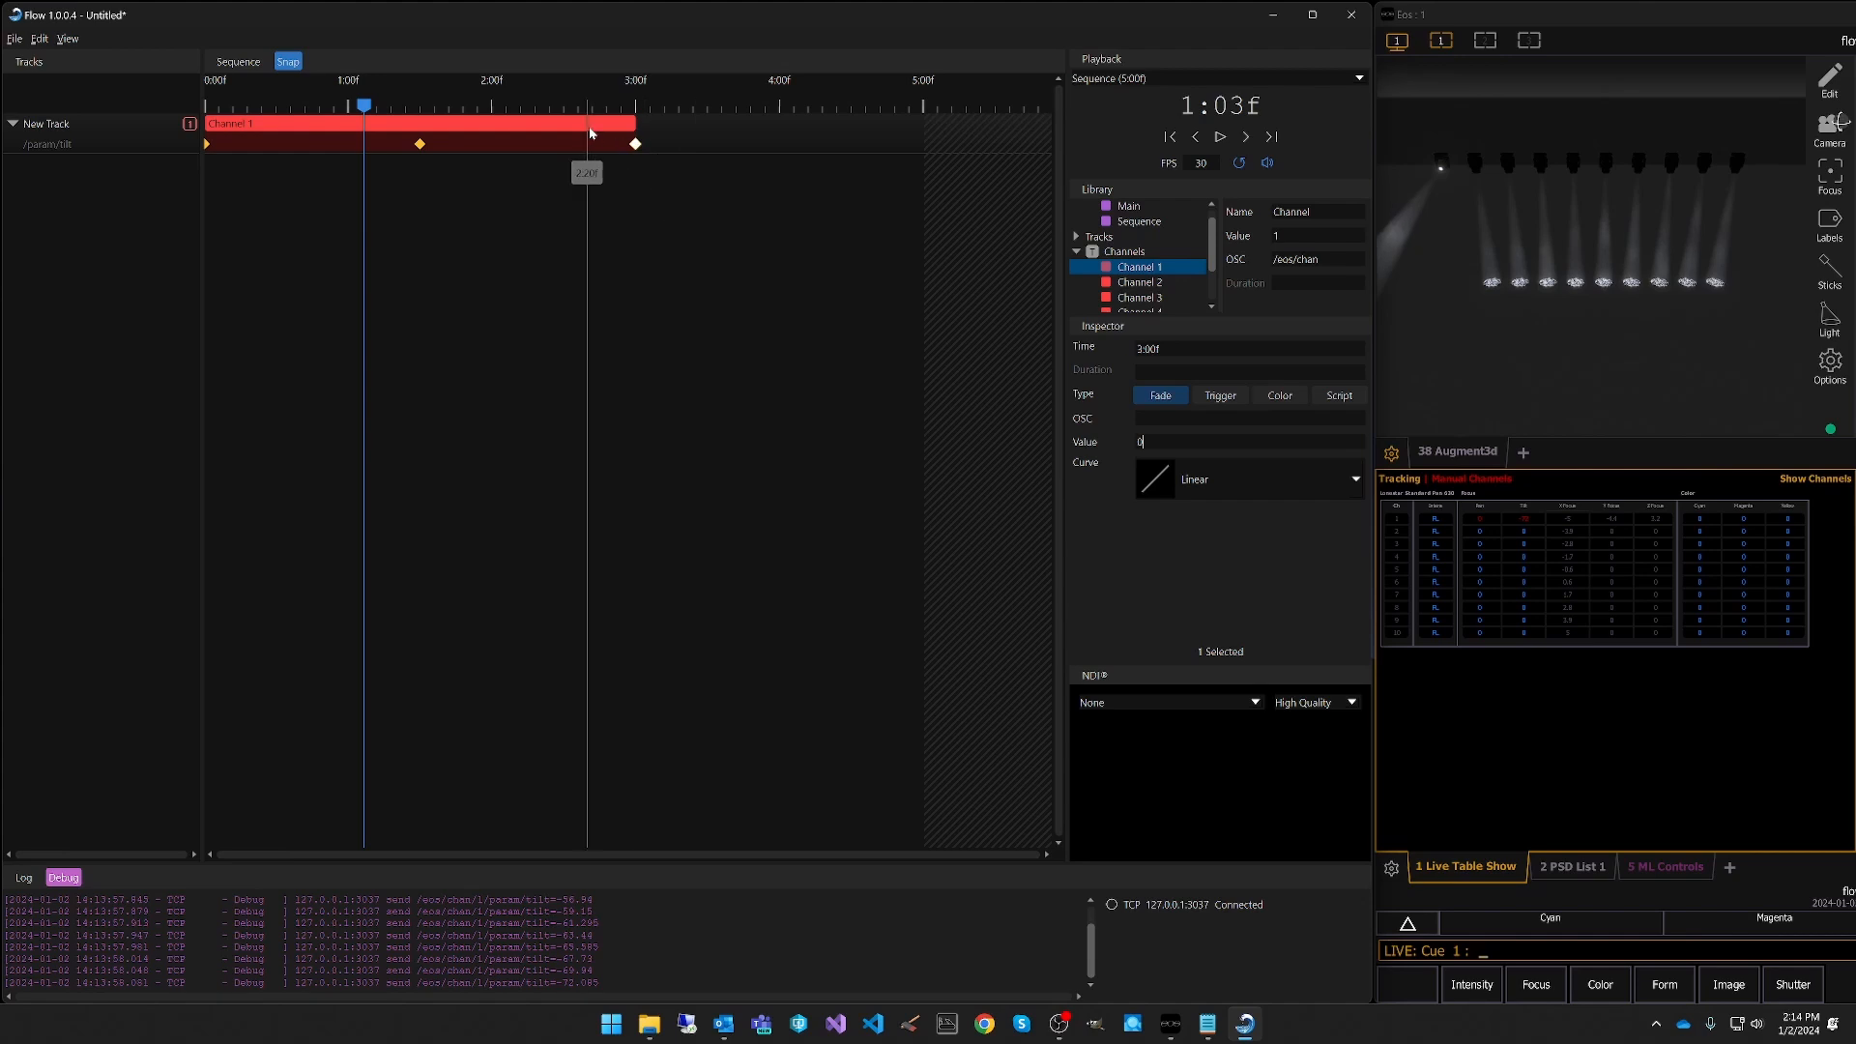
# Extend the Channel 1 clip to 5:00f and play the sequence from the start to check the tilt movement.
pyautogui.moveTo(635, 135); pyautogui.dragTo(923, 139)
pyautogui.click(1170, 137)
pyautogui.click(1221, 138)
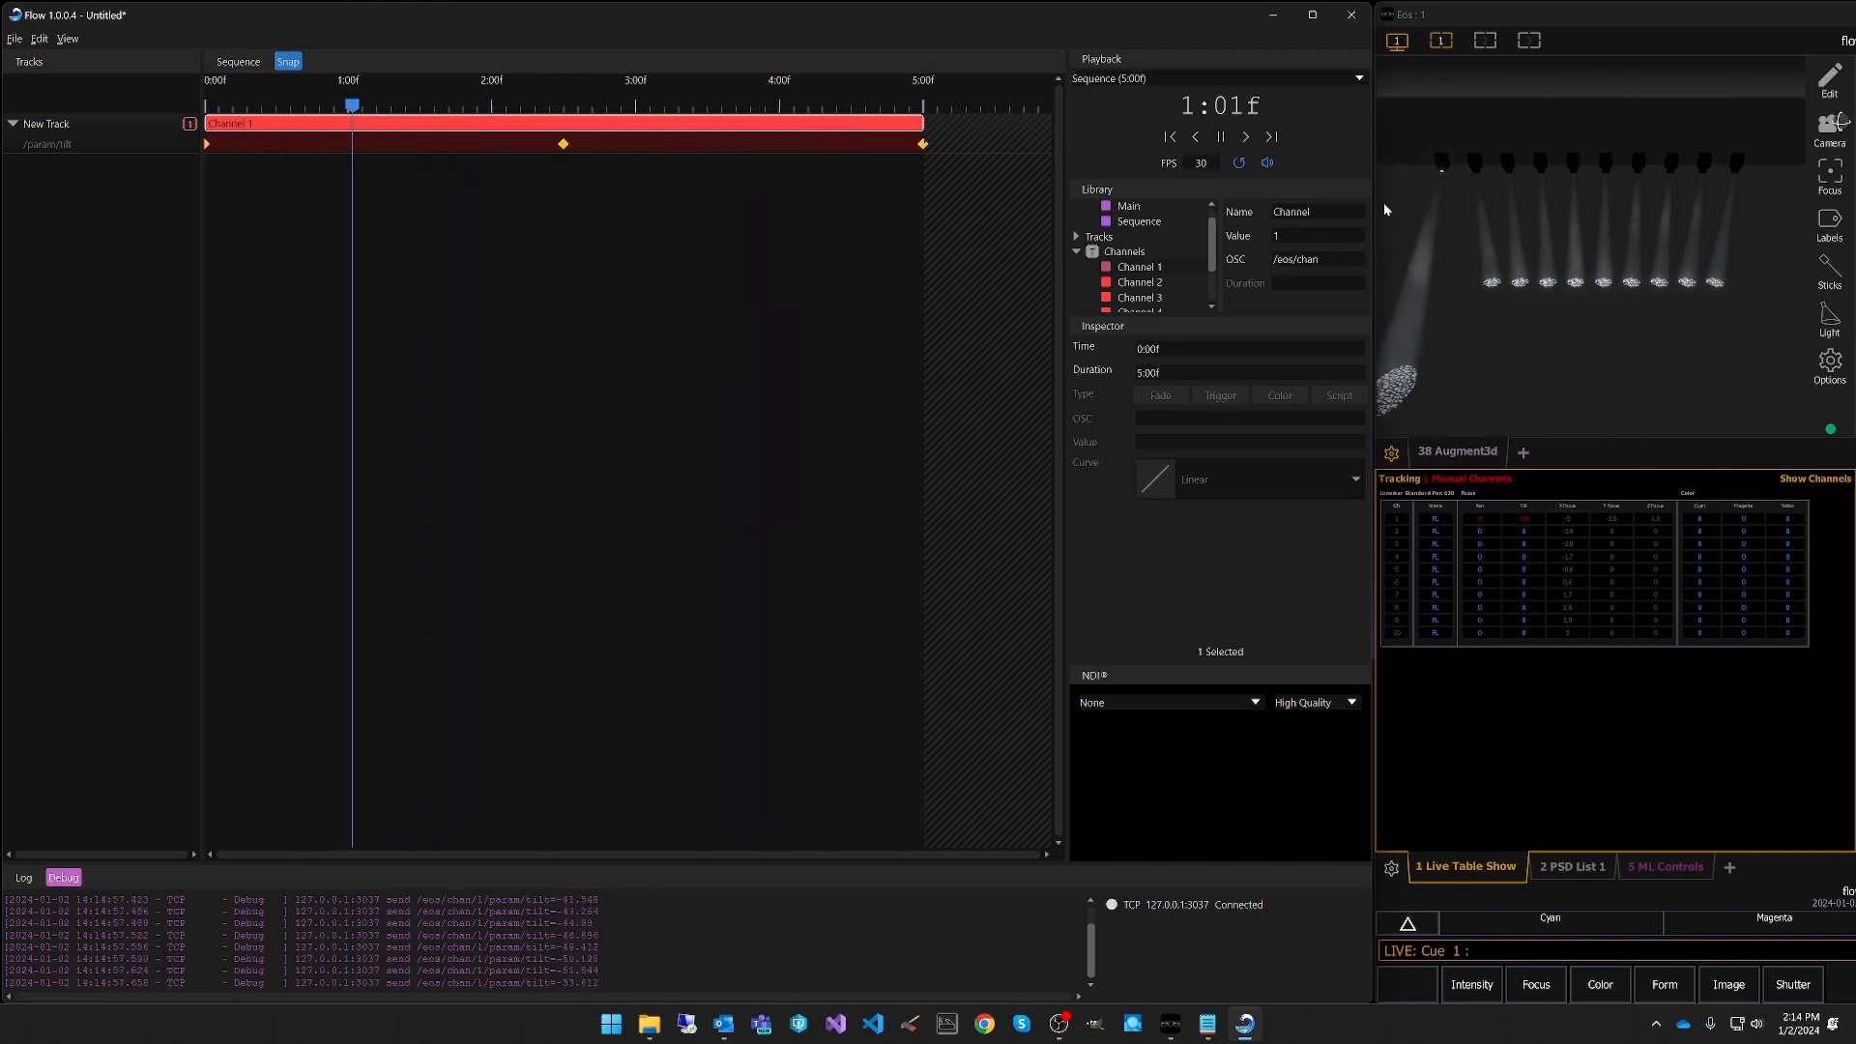
pyautogui.press('space')
# Change the middle tilt keyframe at 2:15f to Script type and open the scripting help beside the timeline.
pyautogui.click(210, 144)
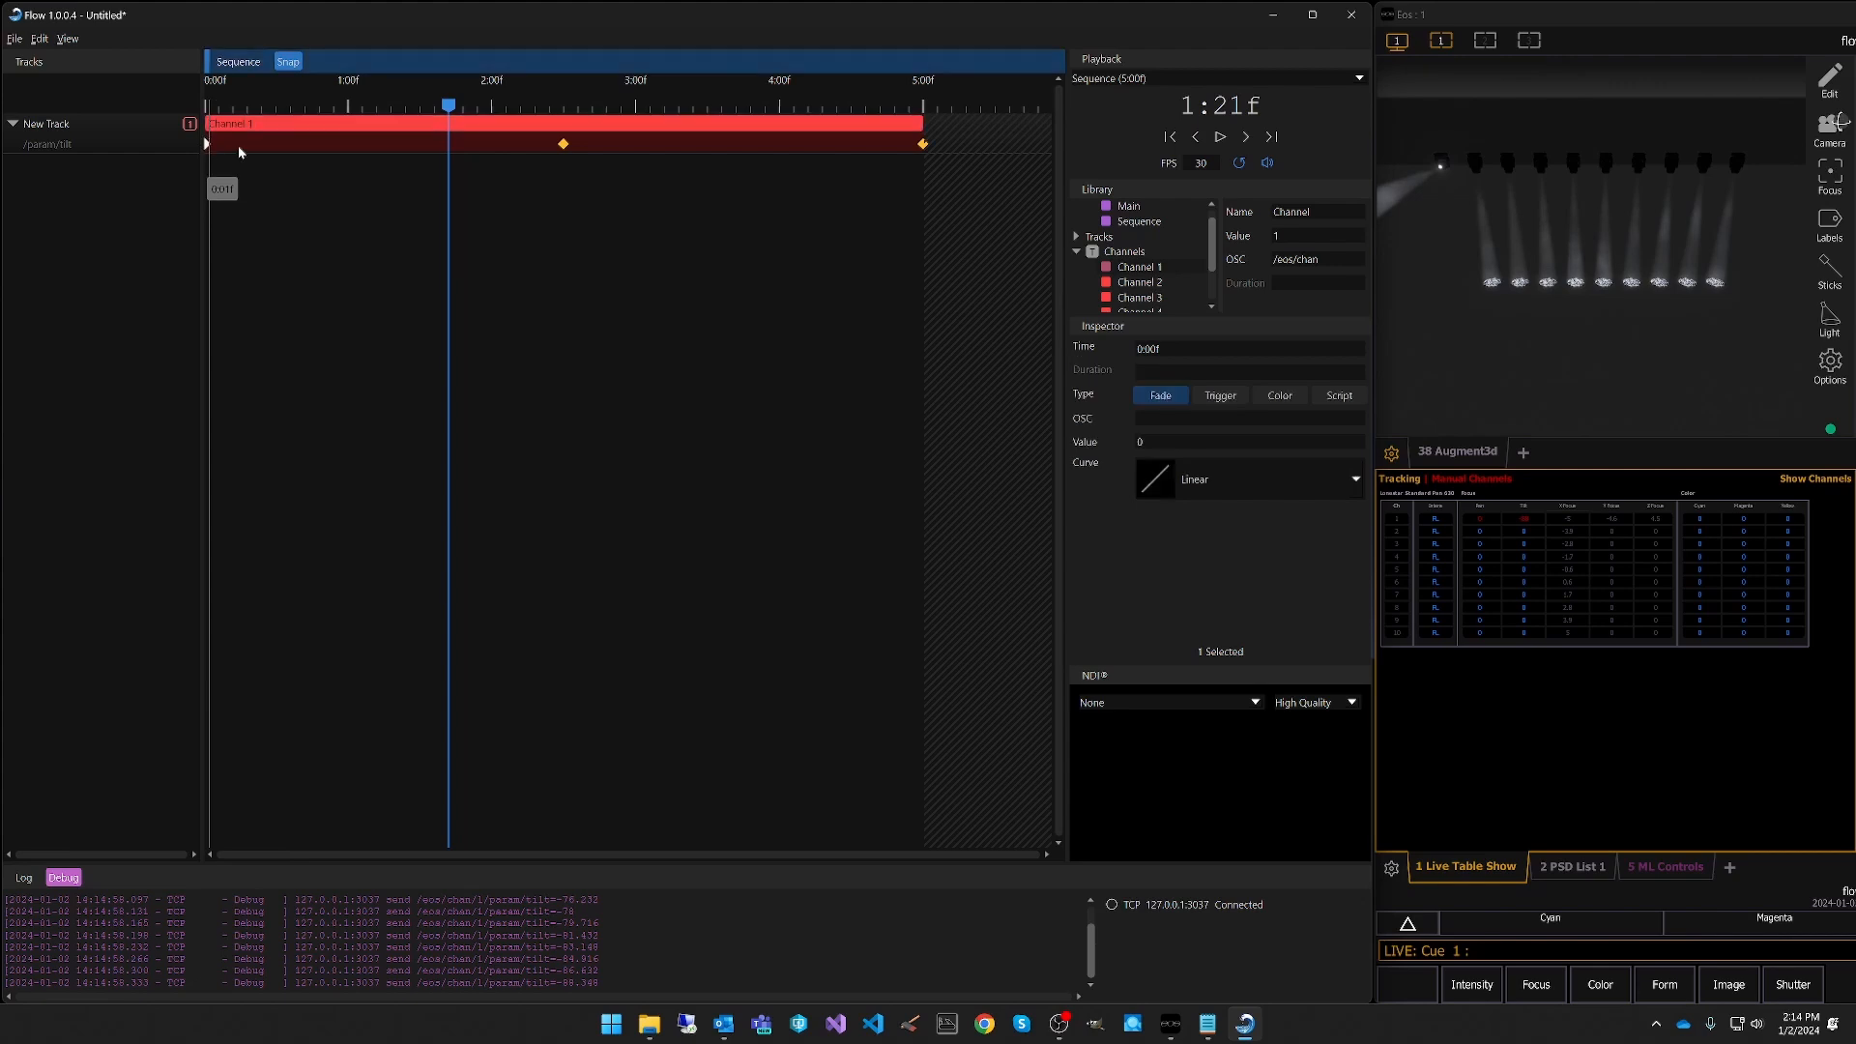
pyautogui.click(564, 143)
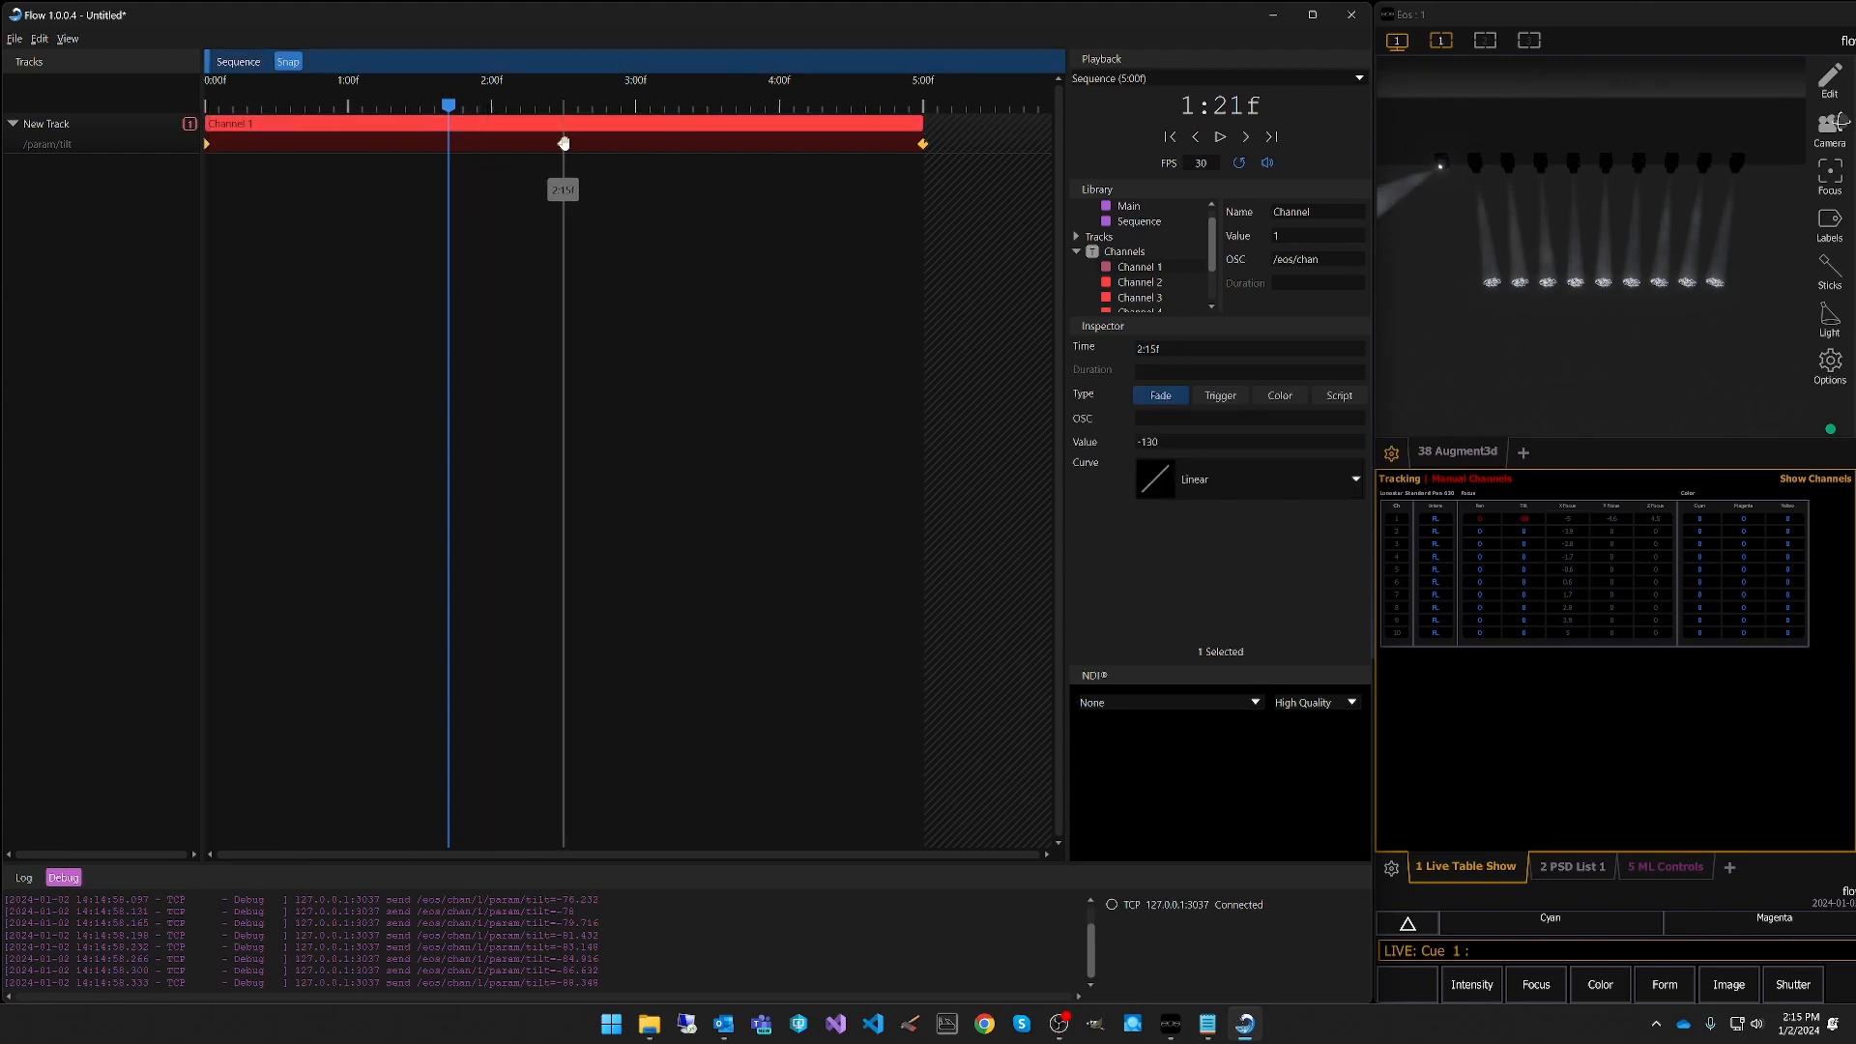
pyautogui.click(1339, 395)
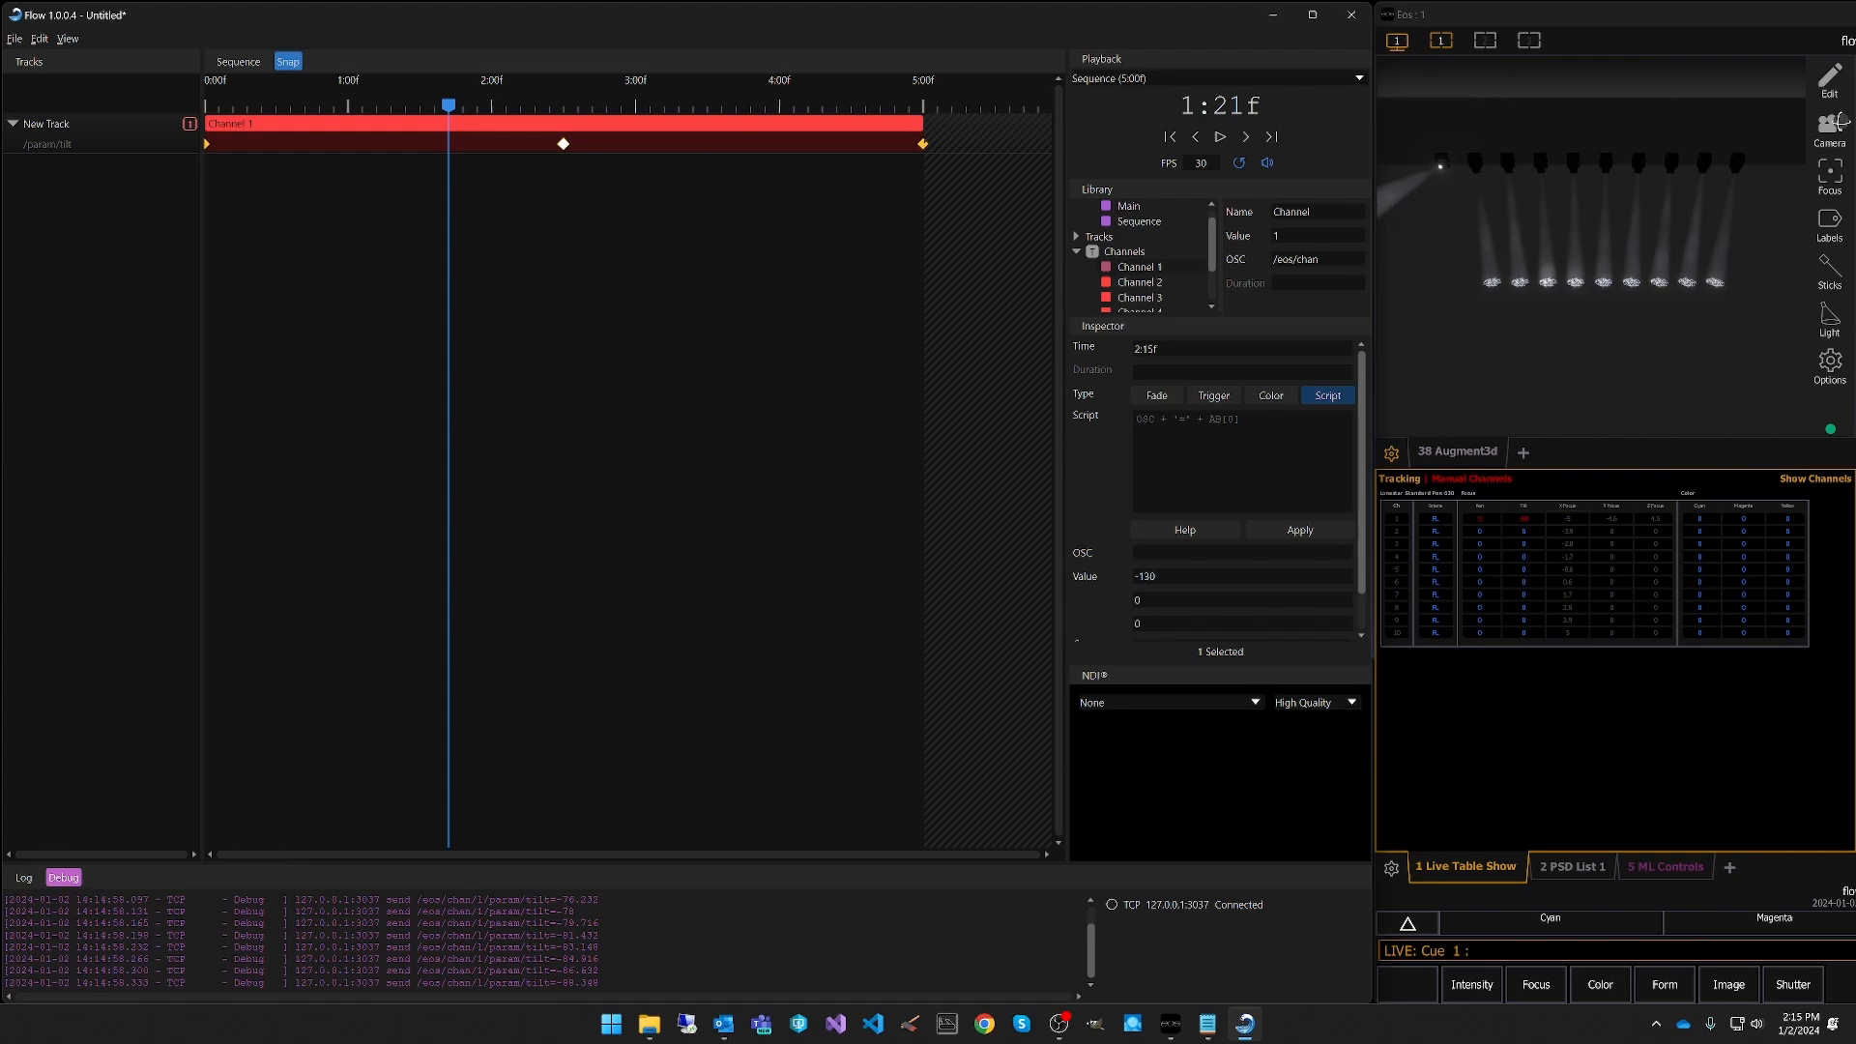
pyautogui.click(1185, 530)
pyautogui.moveTo(1482, 406); pyautogui.dragTo(1484, 351)
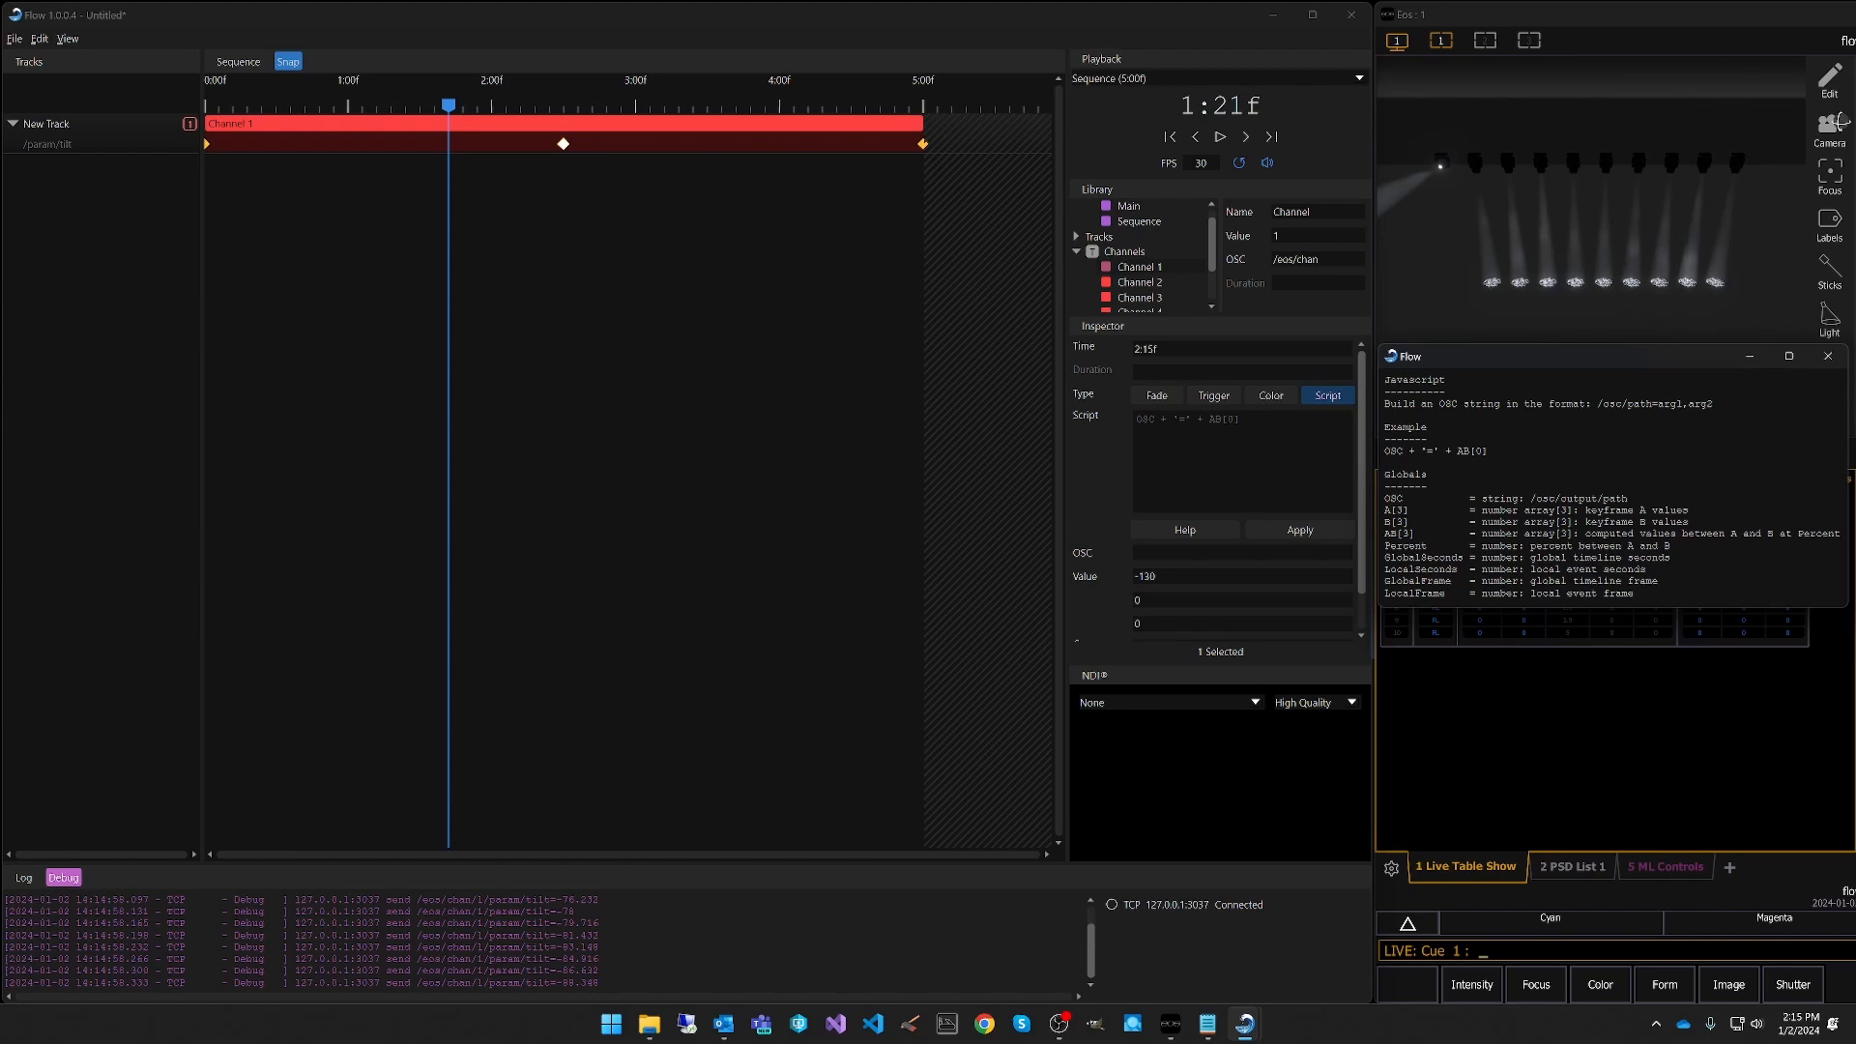
# Write the script OSC + '=' + AB[0] for the middle keyframe, and enter it on the 5:00f keyframe as Script type.
pyautogui.click(1202, 444)
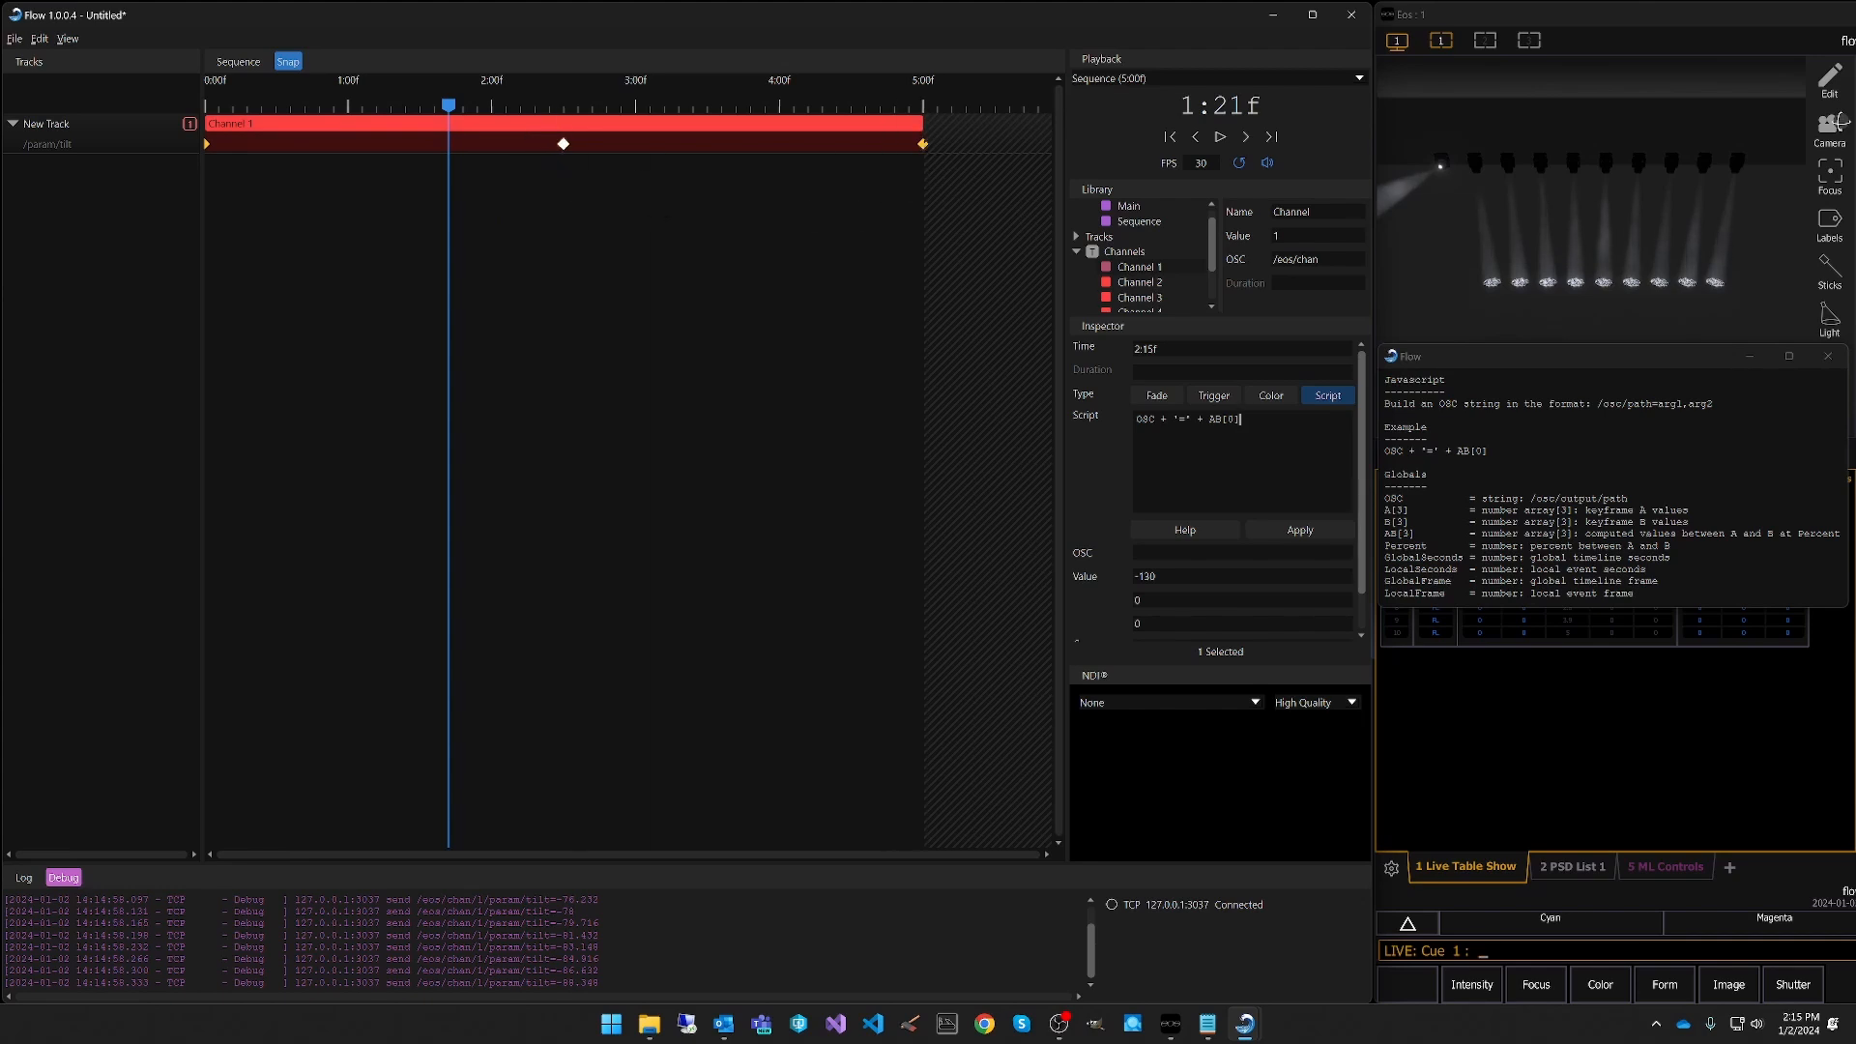
pyautogui.hotkey('ctrl', 'a')
pyautogui.click(923, 145)
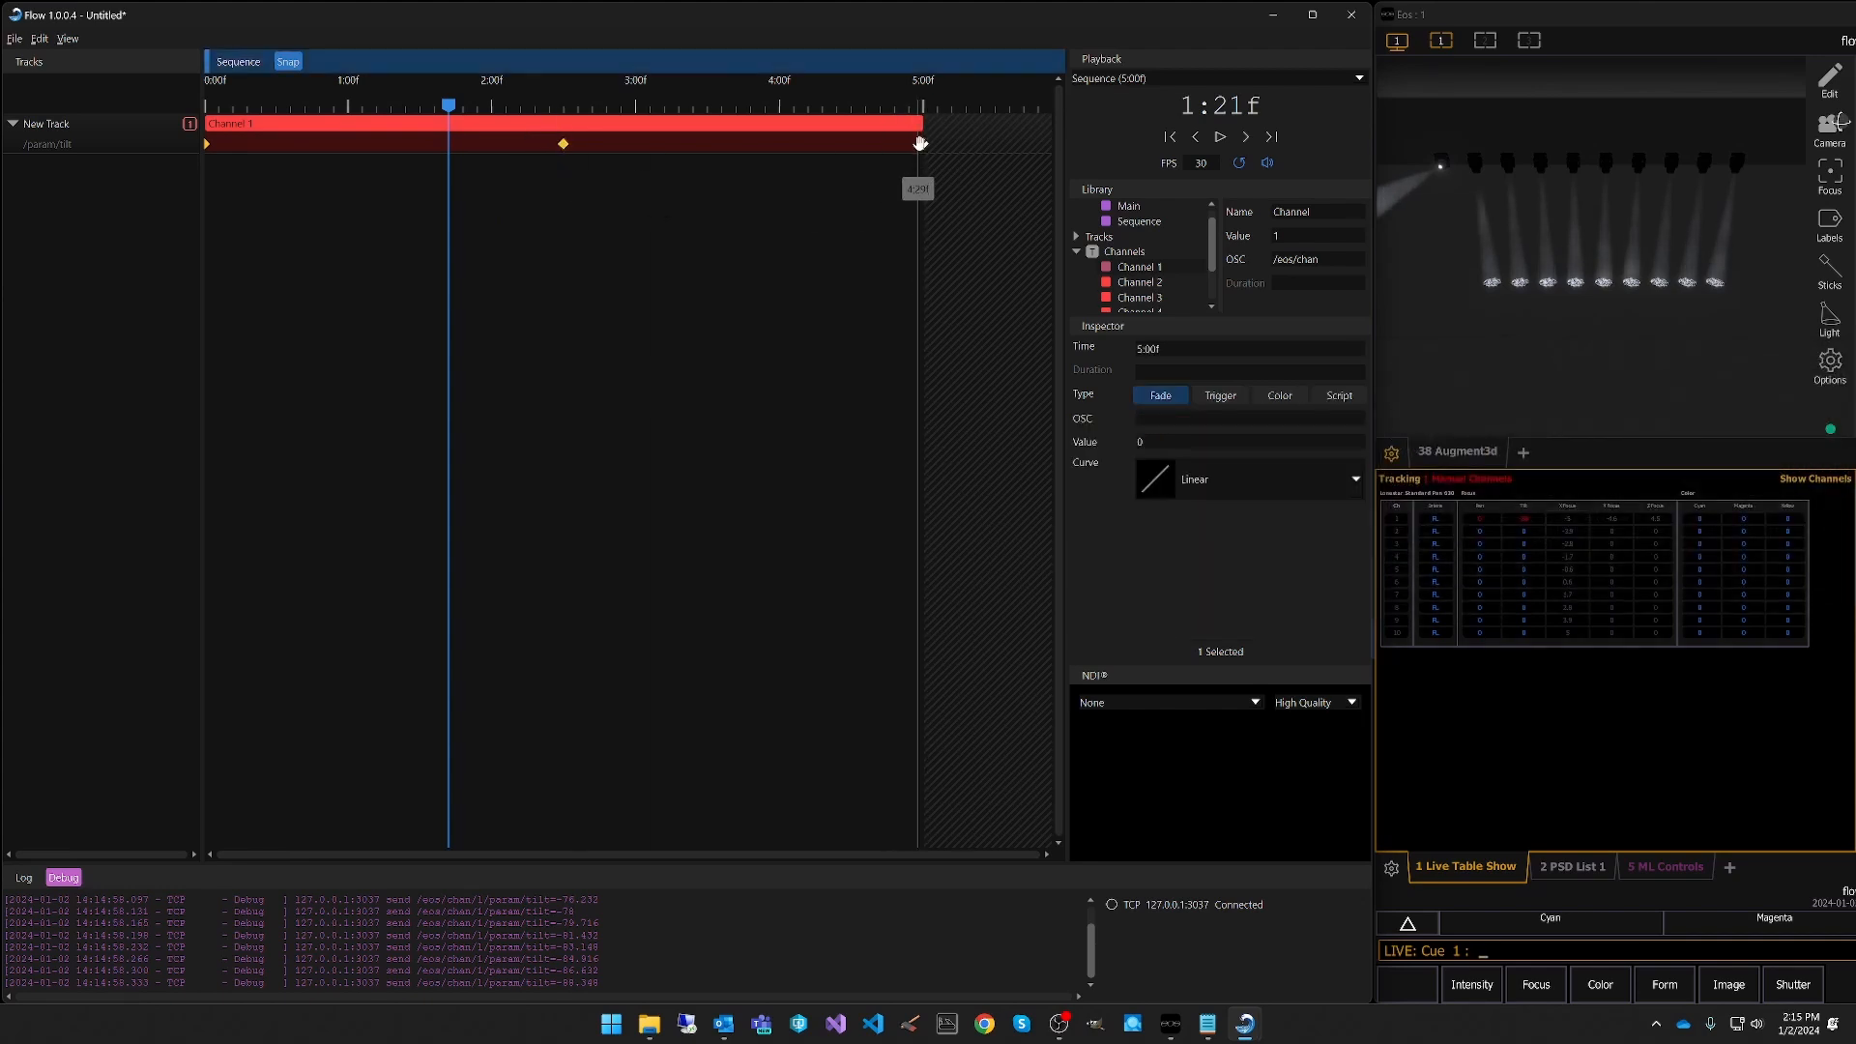
pyautogui.click(1330, 398)
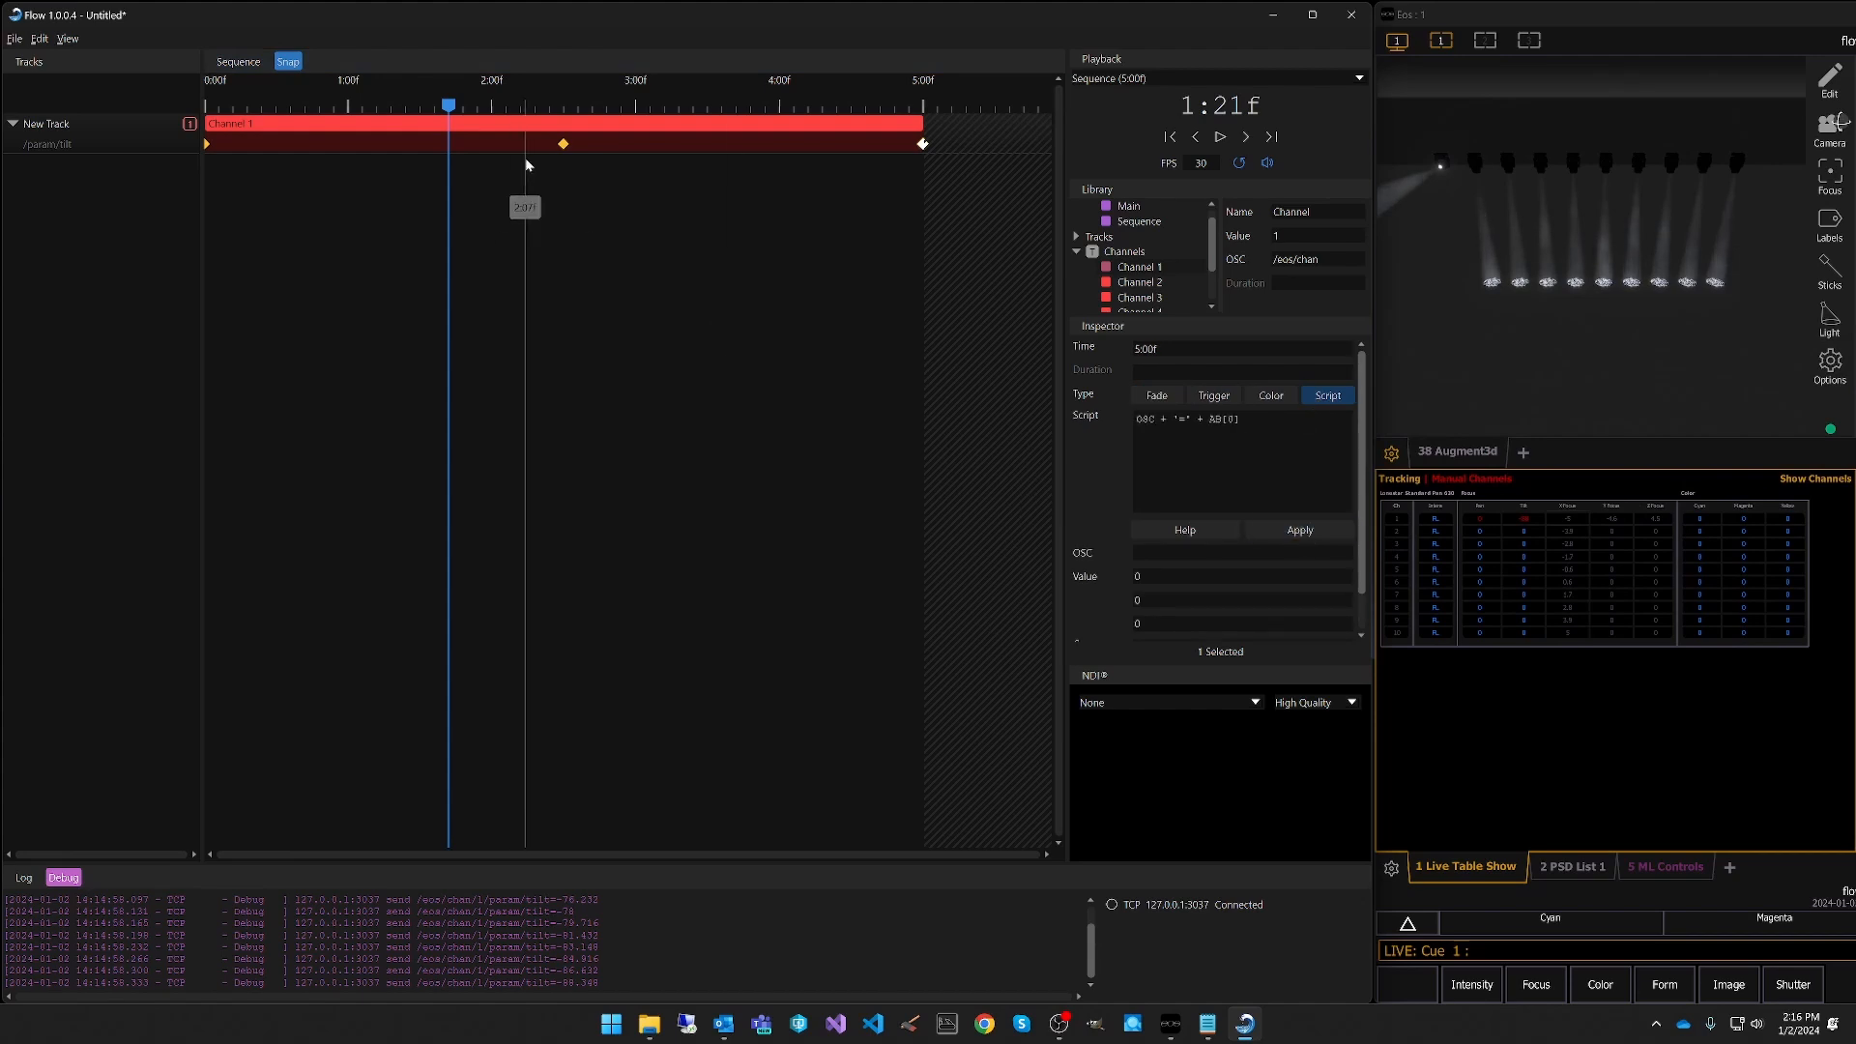
# Set the 2:15f keyframe to Script type, apply the script OSC + '=' + AB[0], and deselect the keyframe.
pyautogui.click(564, 144)
pyautogui.click(1328, 396)
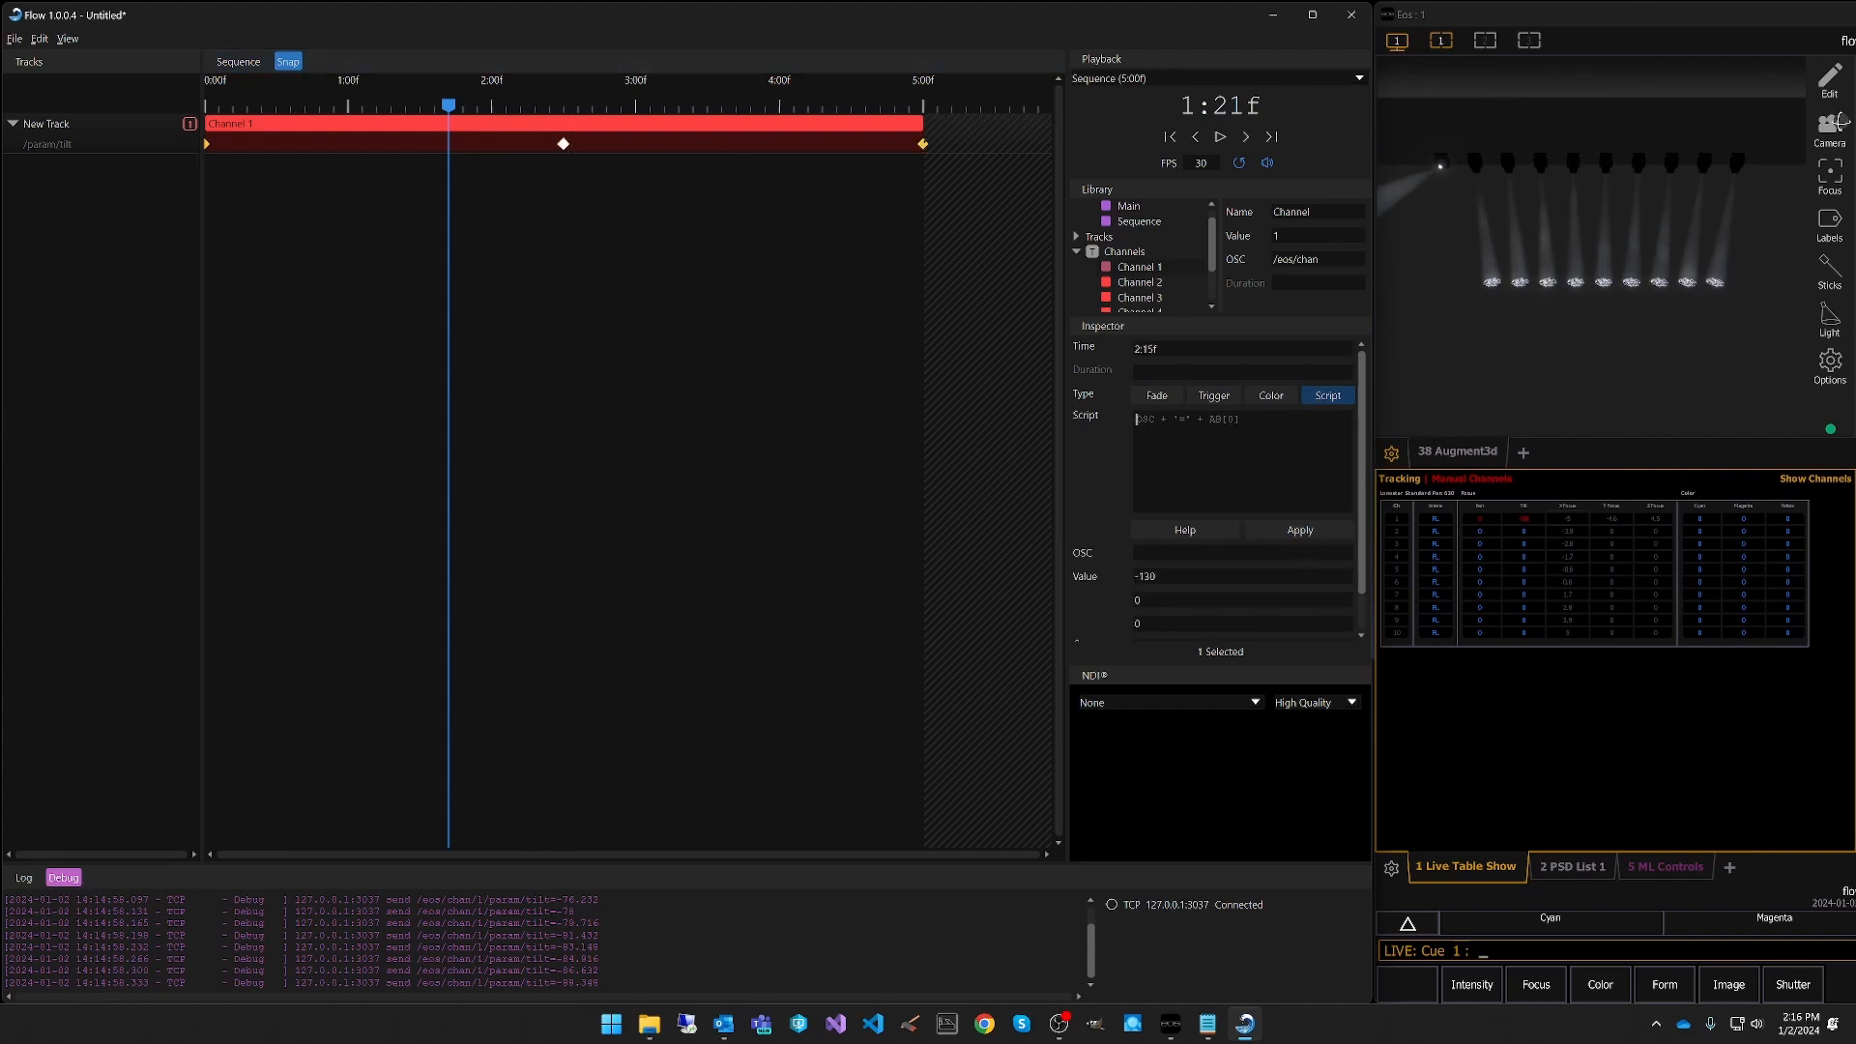
pyautogui.click(1288, 530)
pyautogui.click(616, 265)
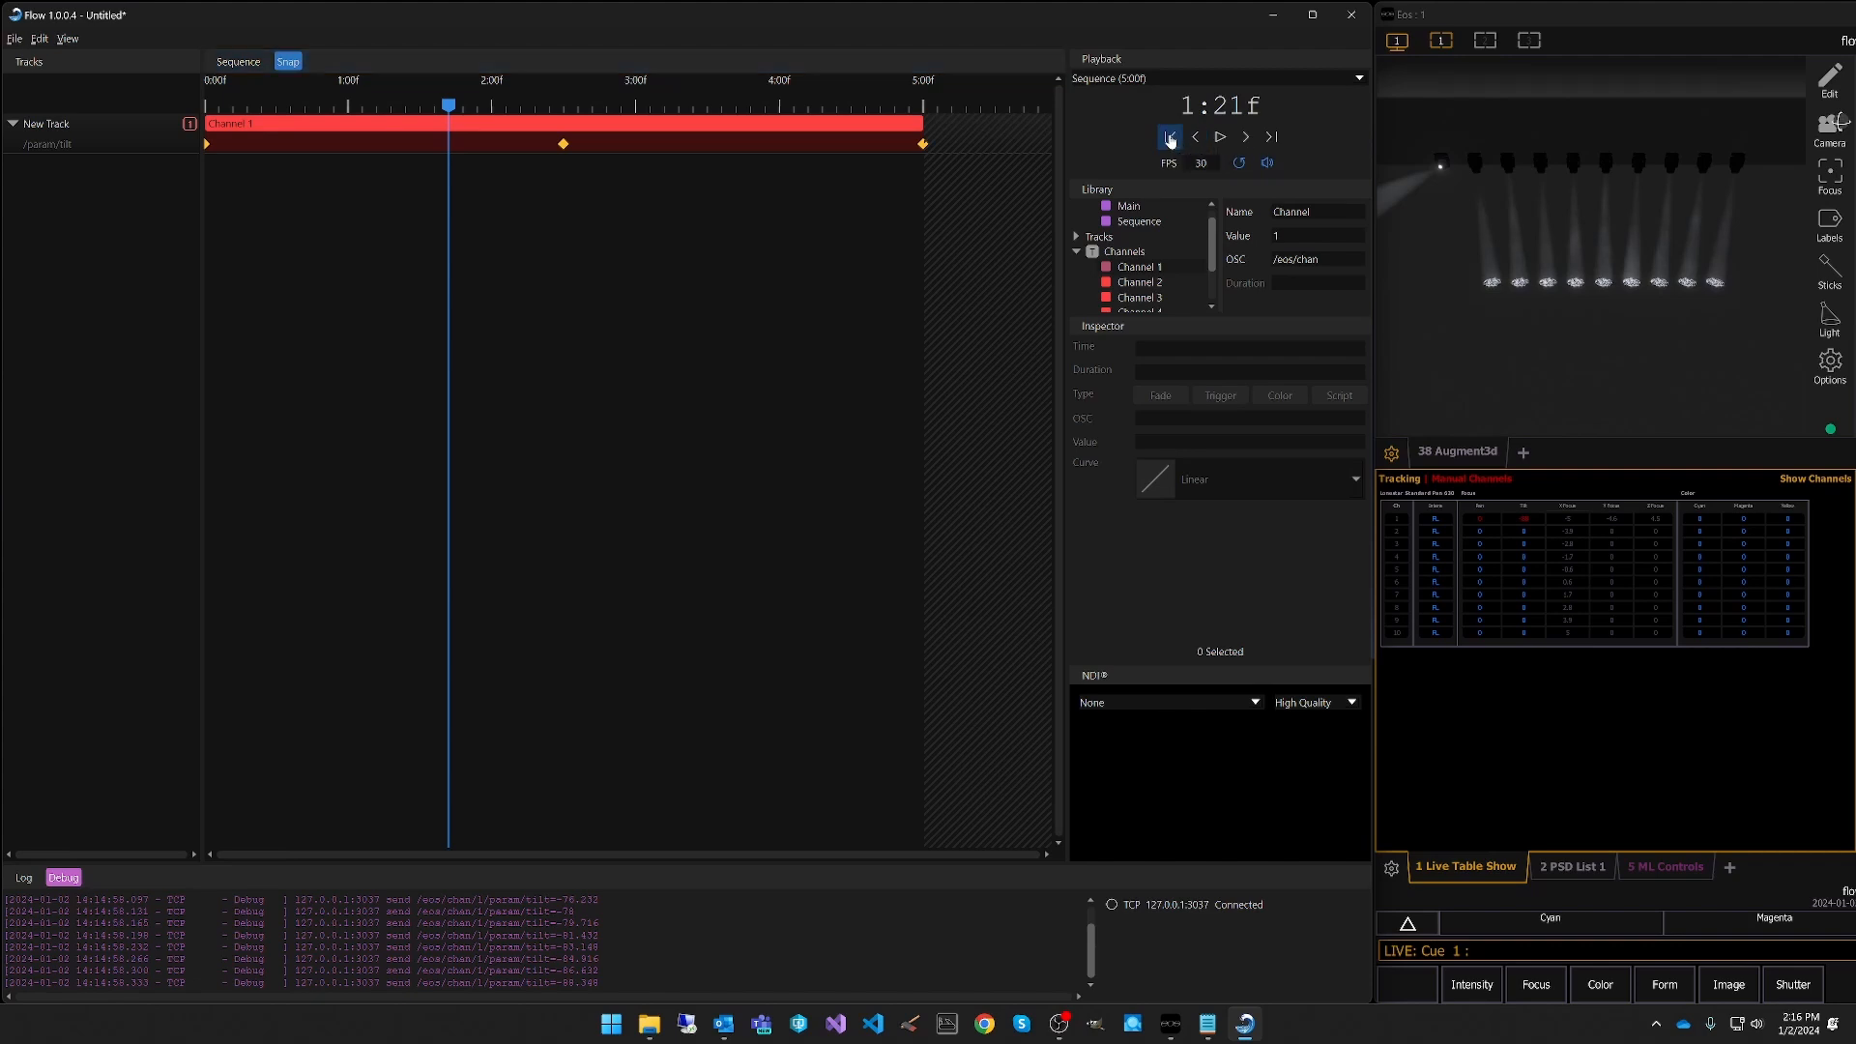
# Play the scripted tilt sequence from the start, stop it, and scrub the playhead back to 2:03f.
pyautogui.click(1169, 137)
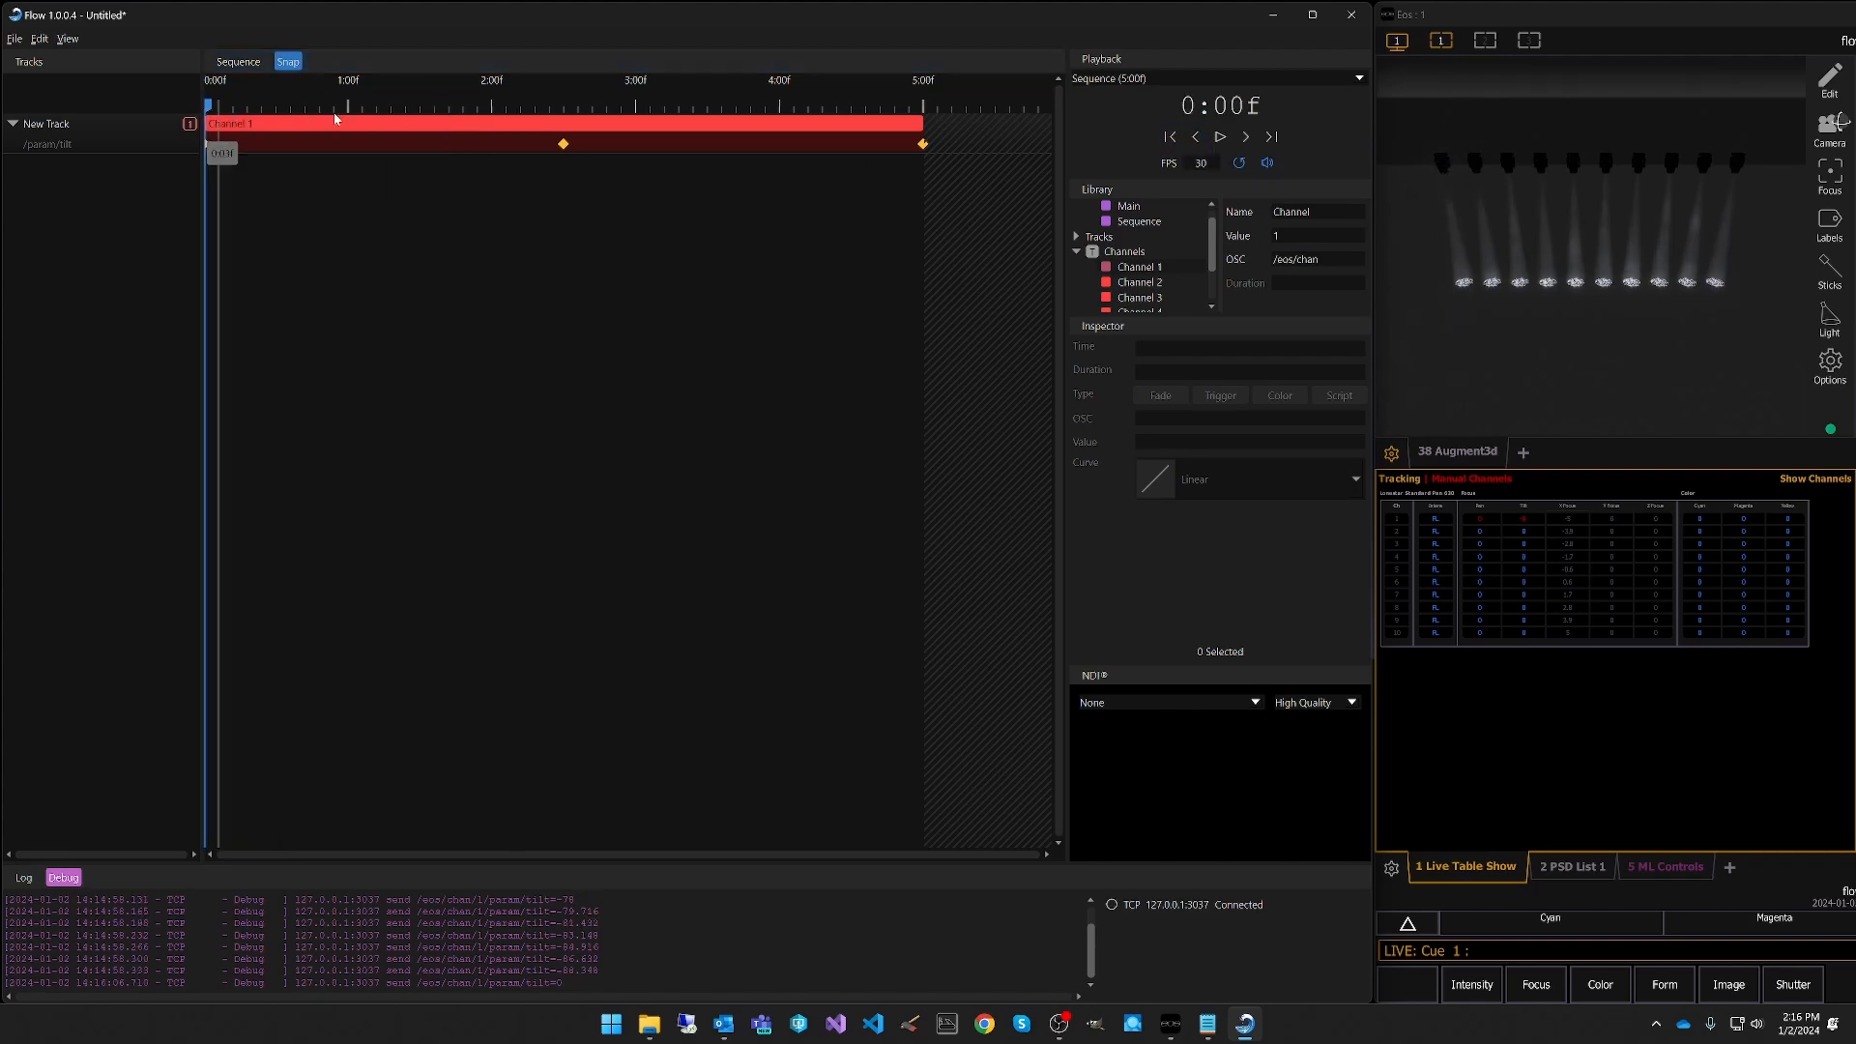
pyautogui.click(1219, 137)
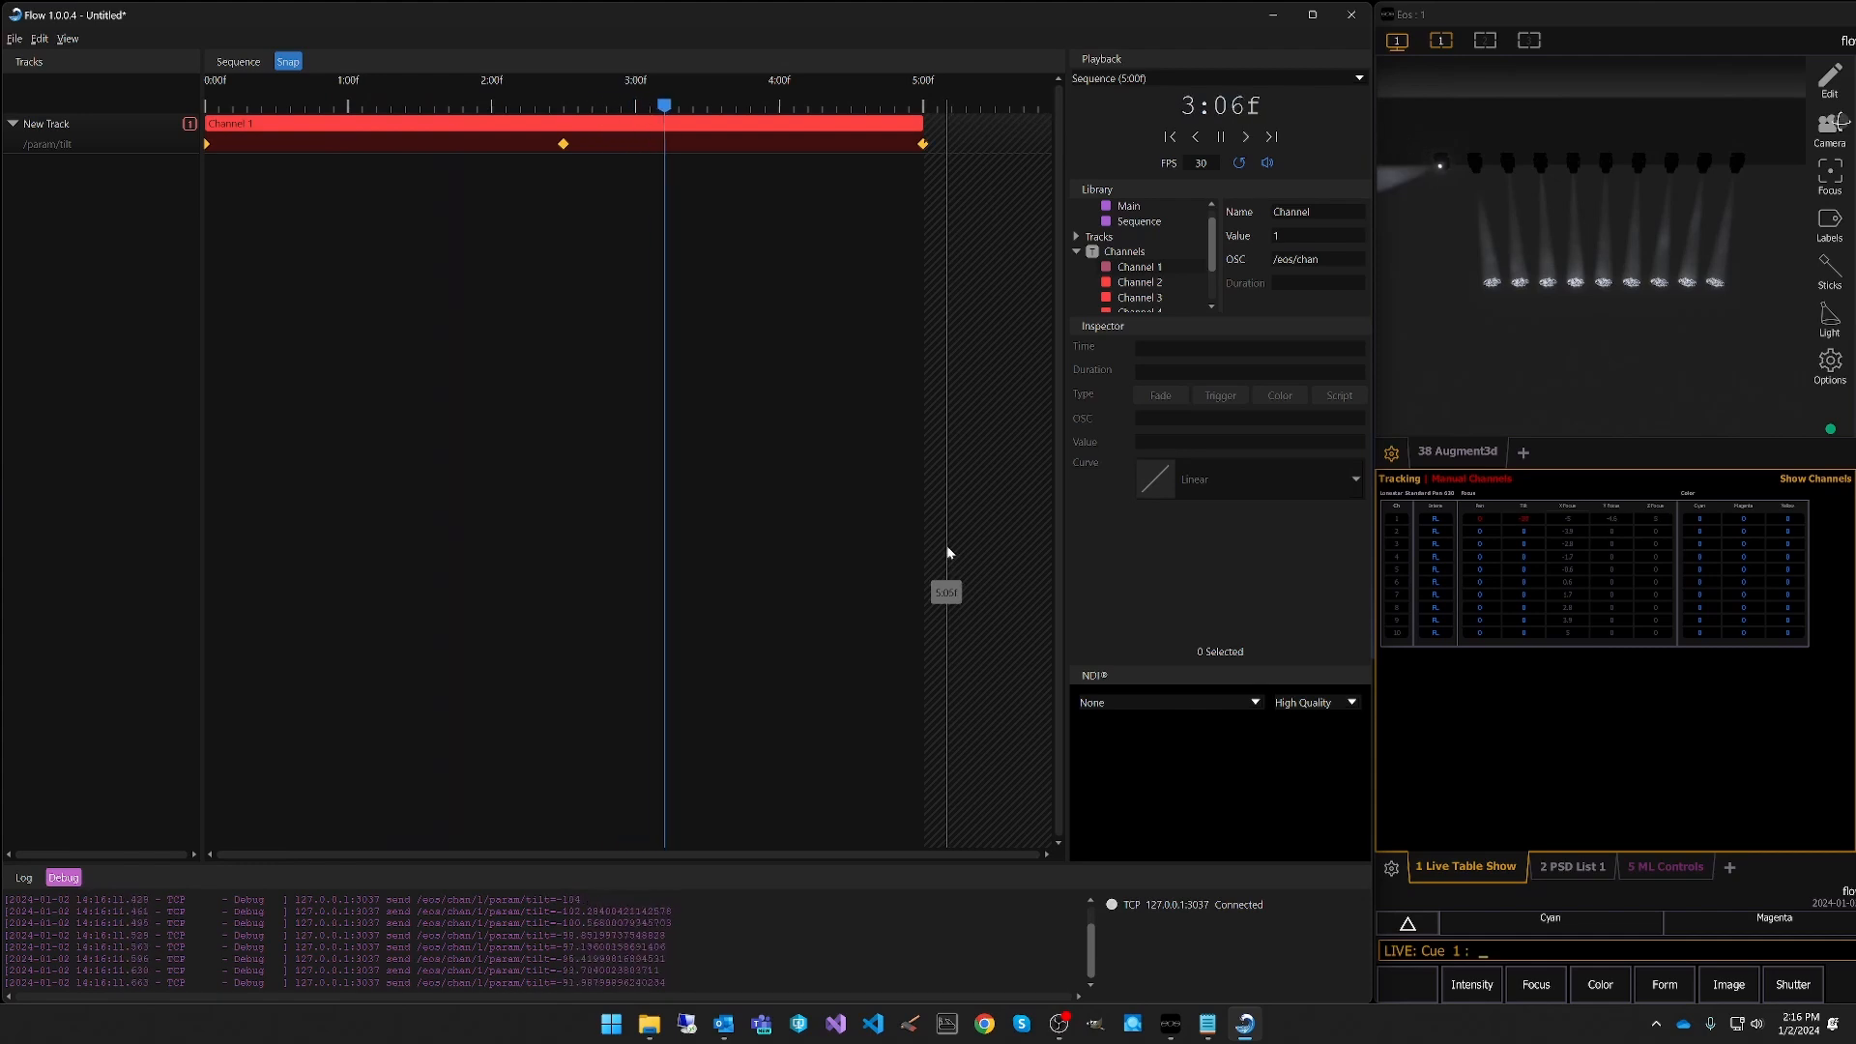
pyautogui.click(1220, 138)
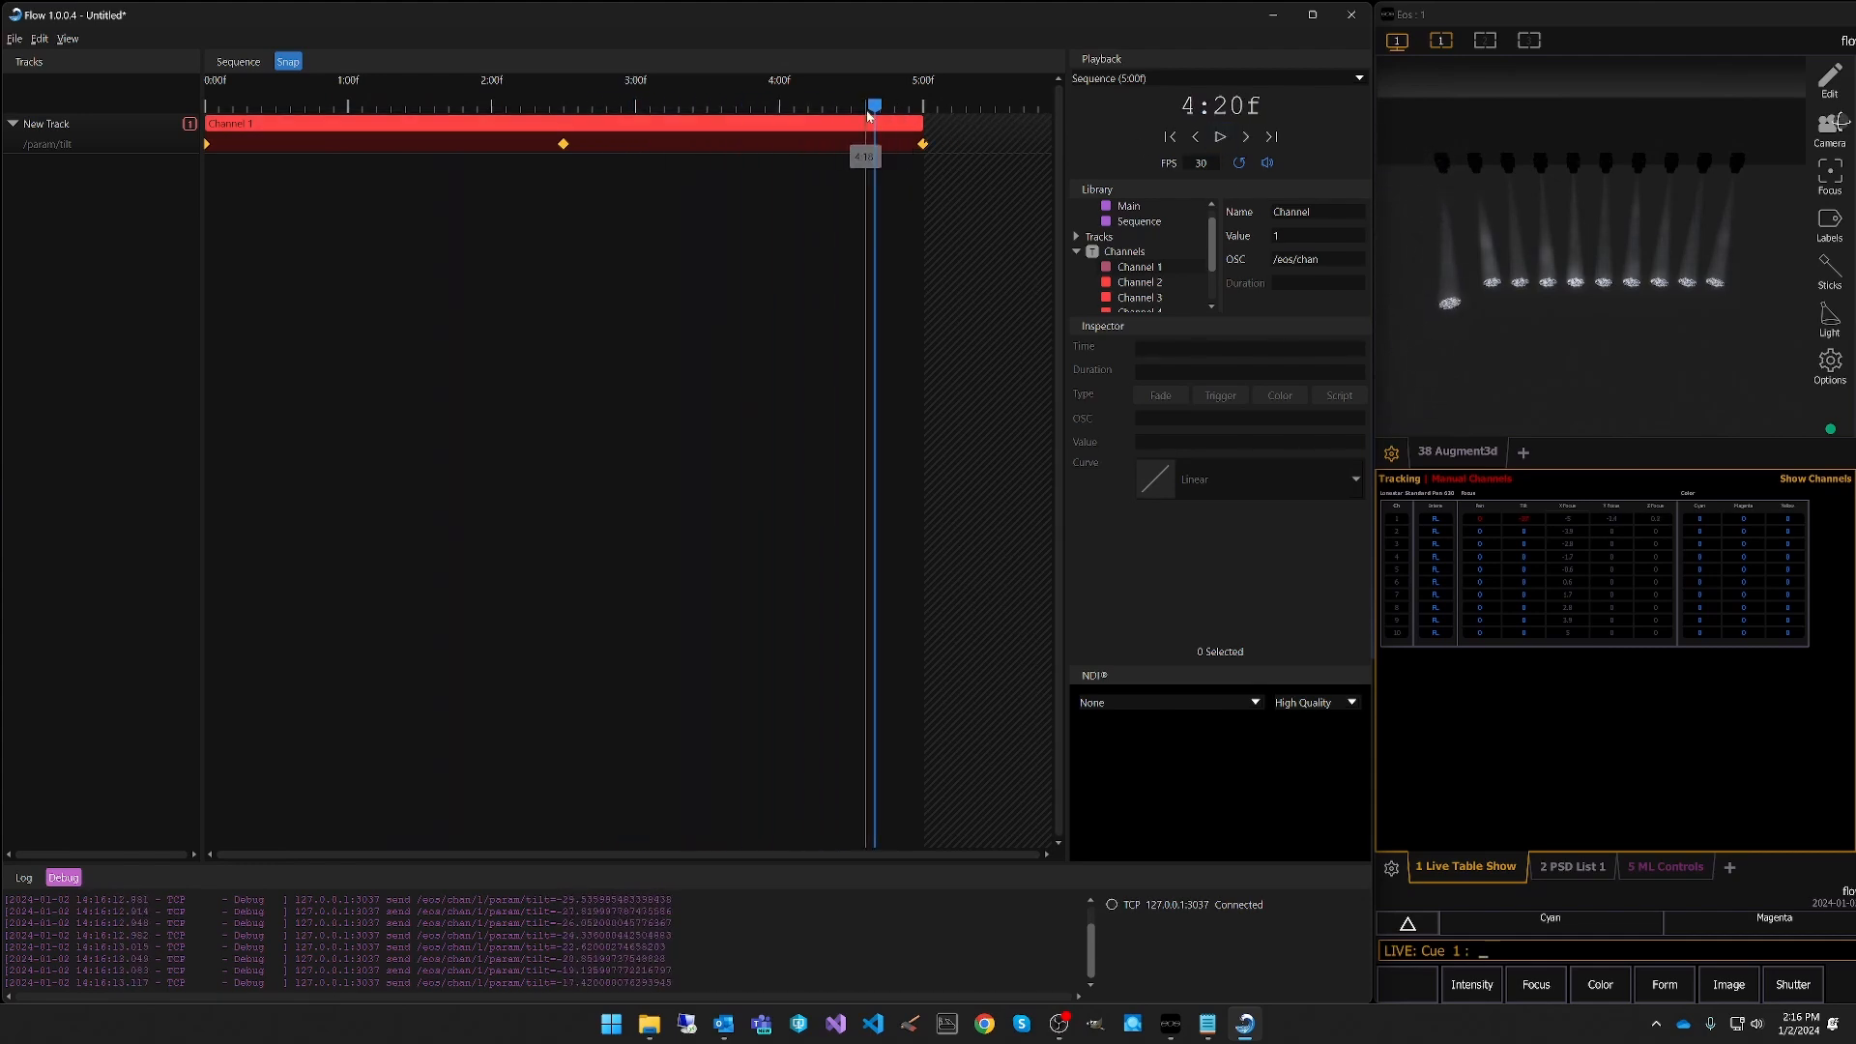
pyautogui.moveTo(874, 104); pyautogui.dragTo(505, 121)
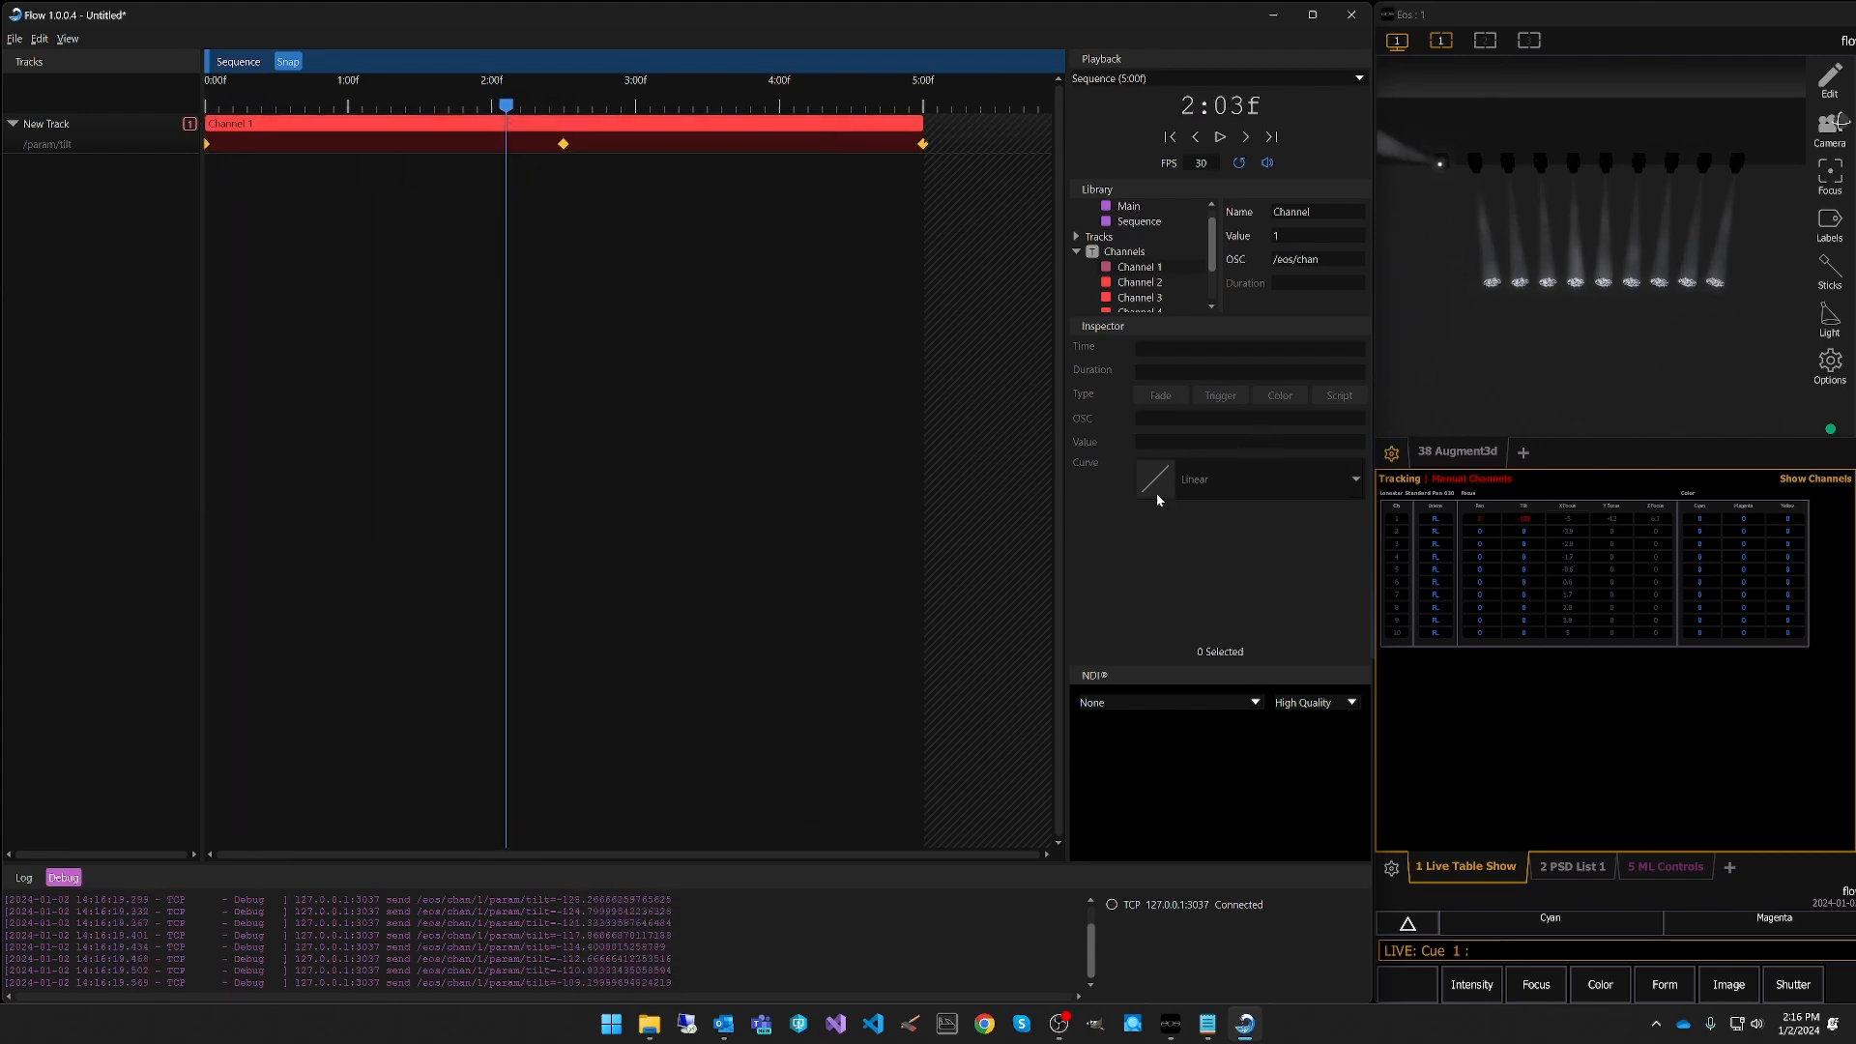
# Change the 2:15f keyframe's script to OSC + '=' + A[0], apply it, and scrub to 2:07f to check the tilt.
pyautogui.click(562, 144)
pyautogui.click(1241, 419)
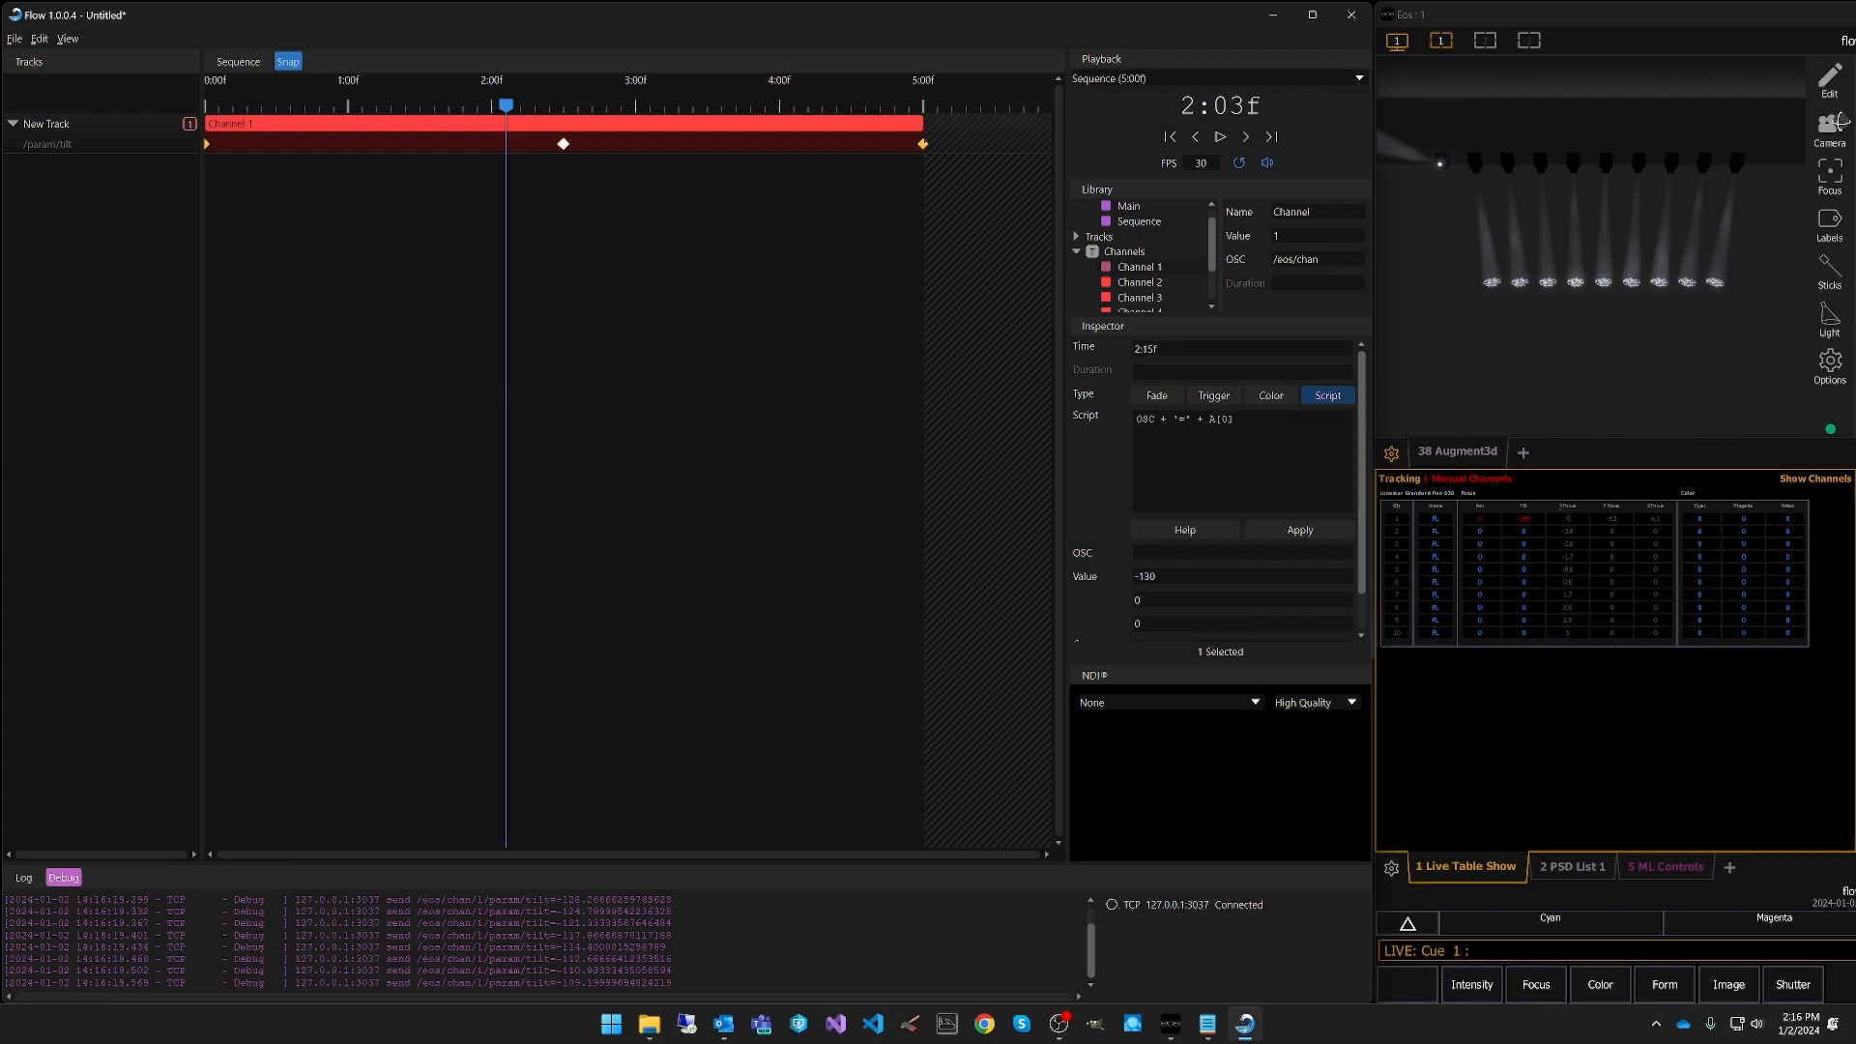
pyautogui.click(1297, 532)
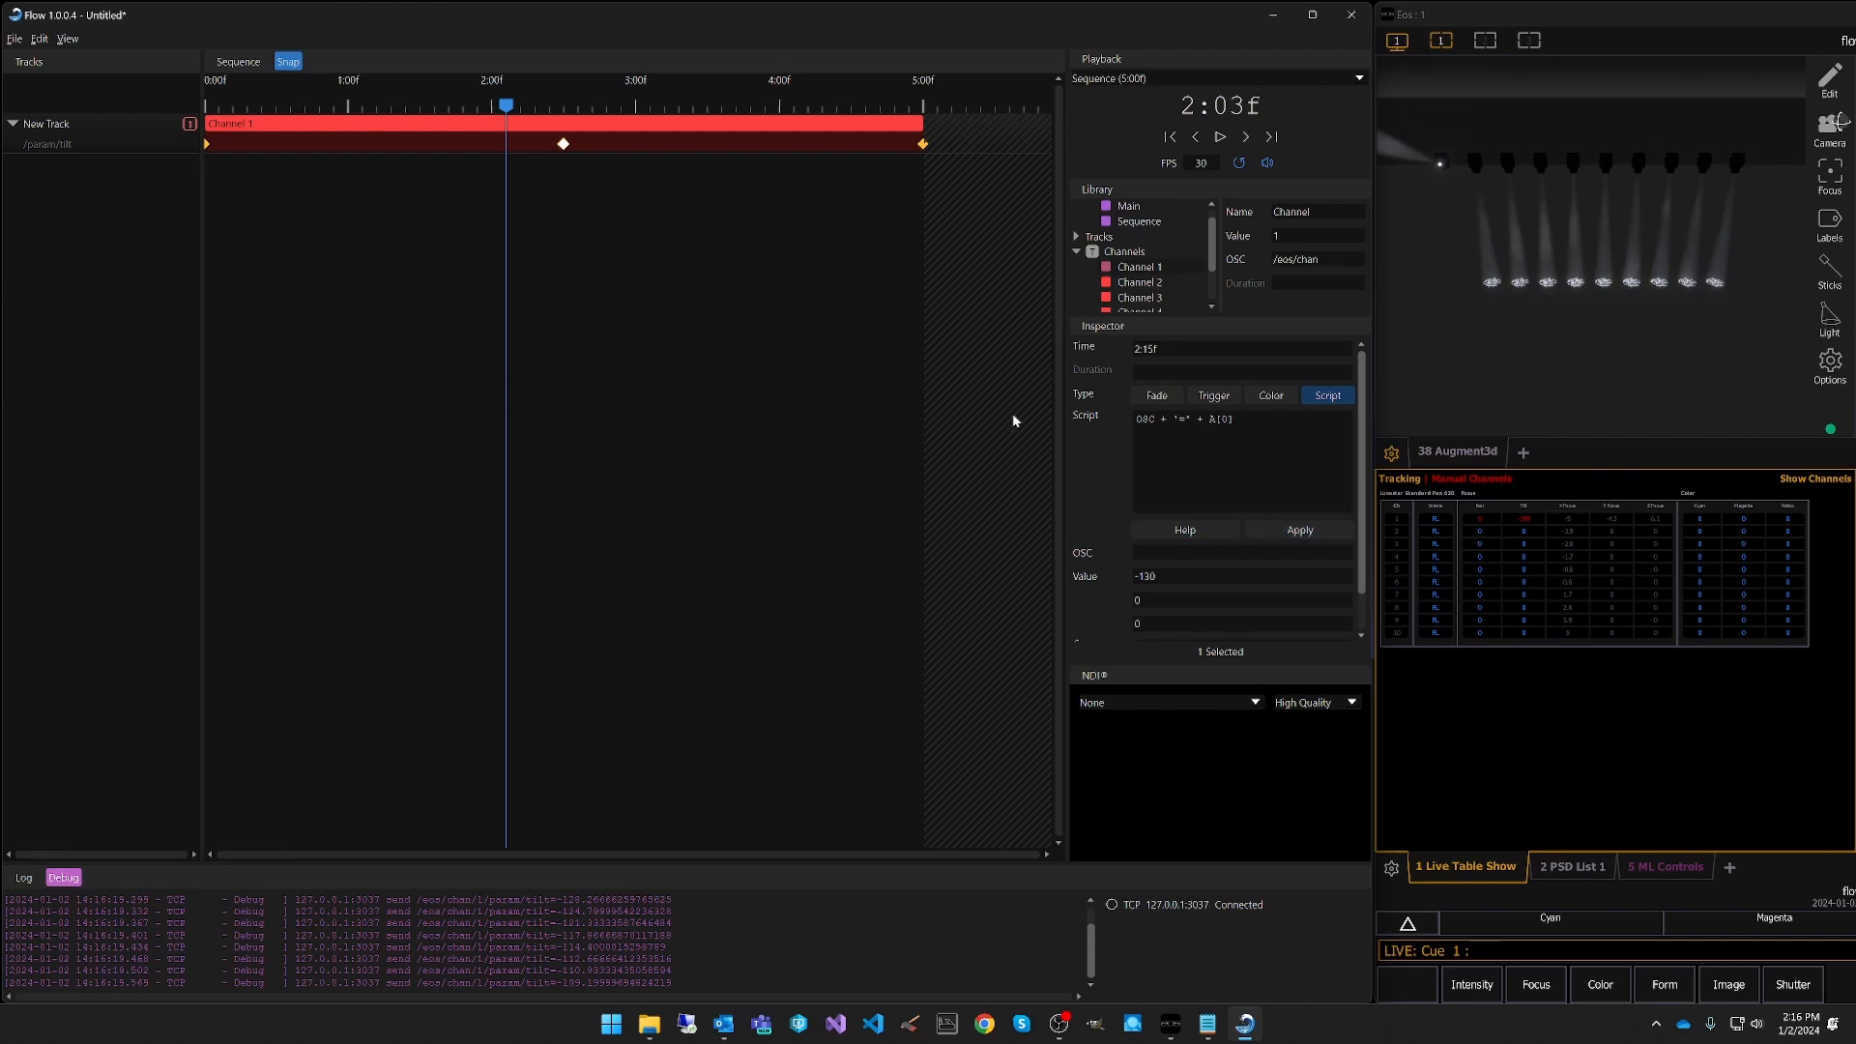
pyautogui.moveTo(504, 104)
pyautogui.mouseDown()
pyautogui.moveTo(356, 111)
pyautogui.moveTo(524, 106)
pyautogui.mouseUp()
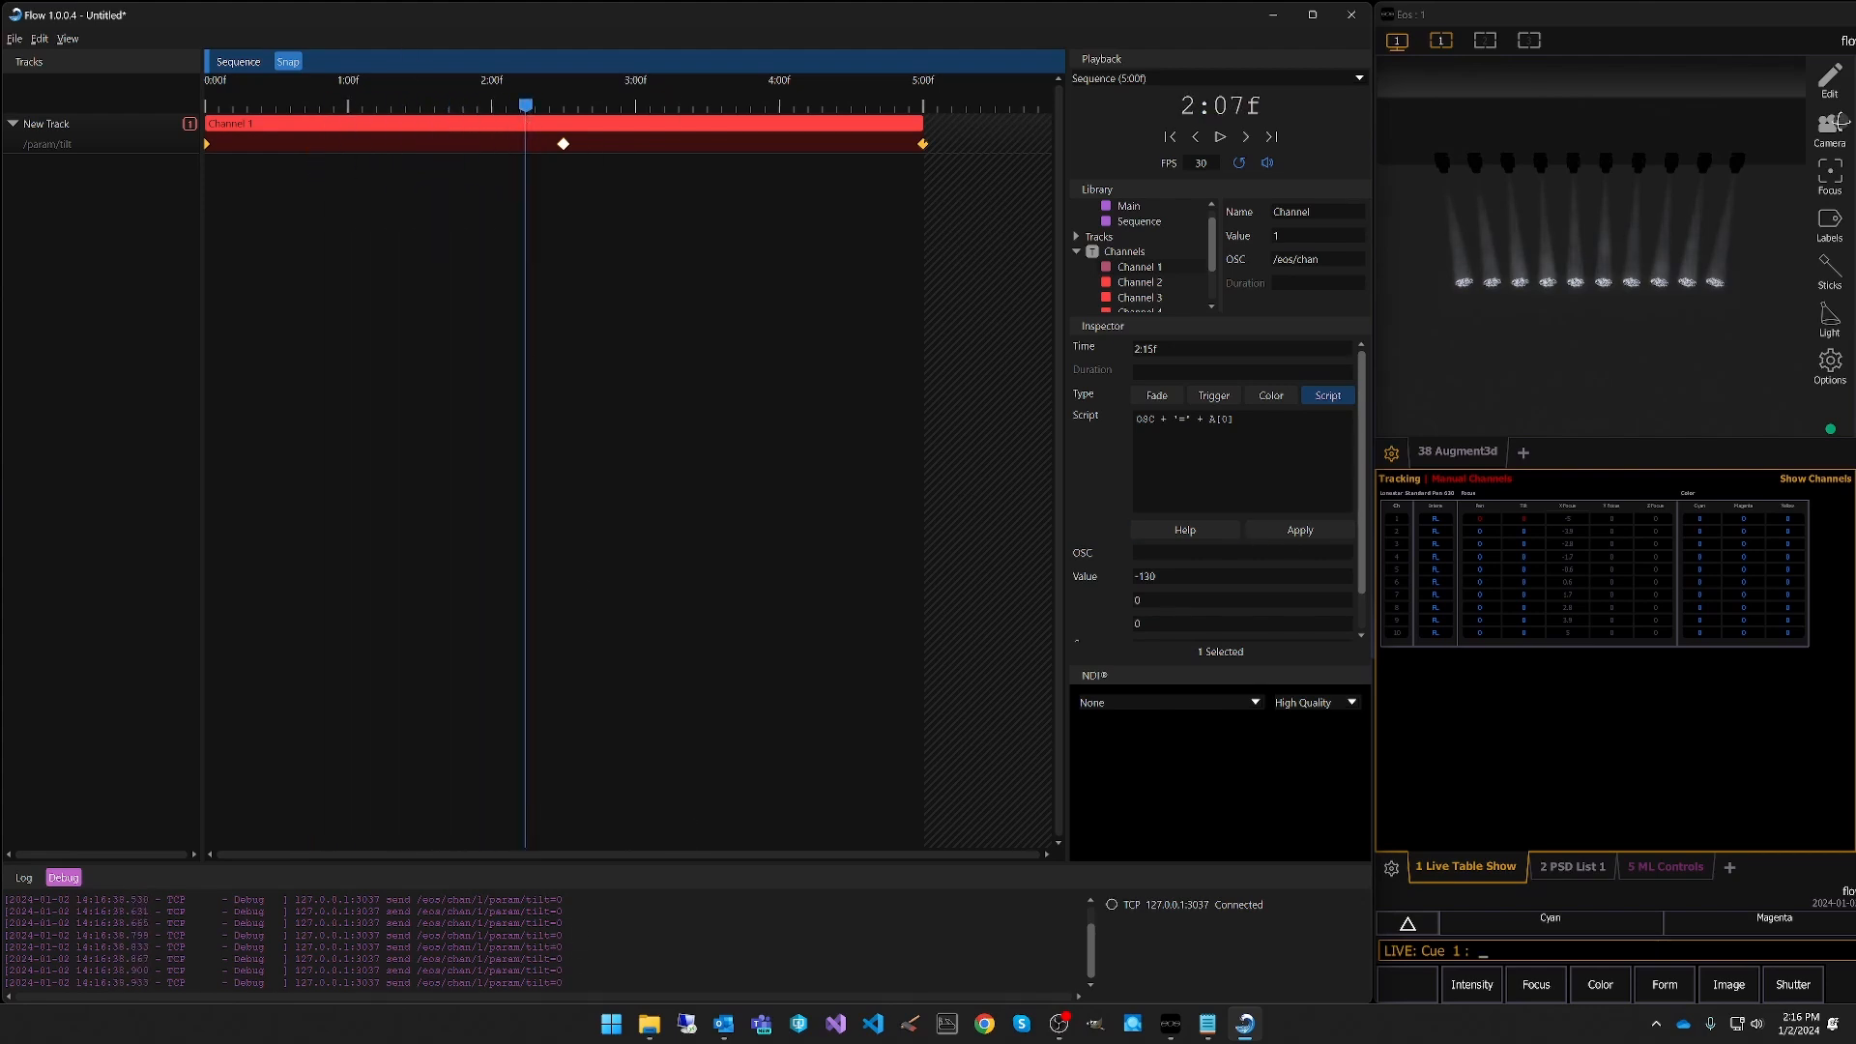
# Open the script help reference for the 2:15f keyframe and place its window beside the inspector.
pyautogui.click(1236, 420)
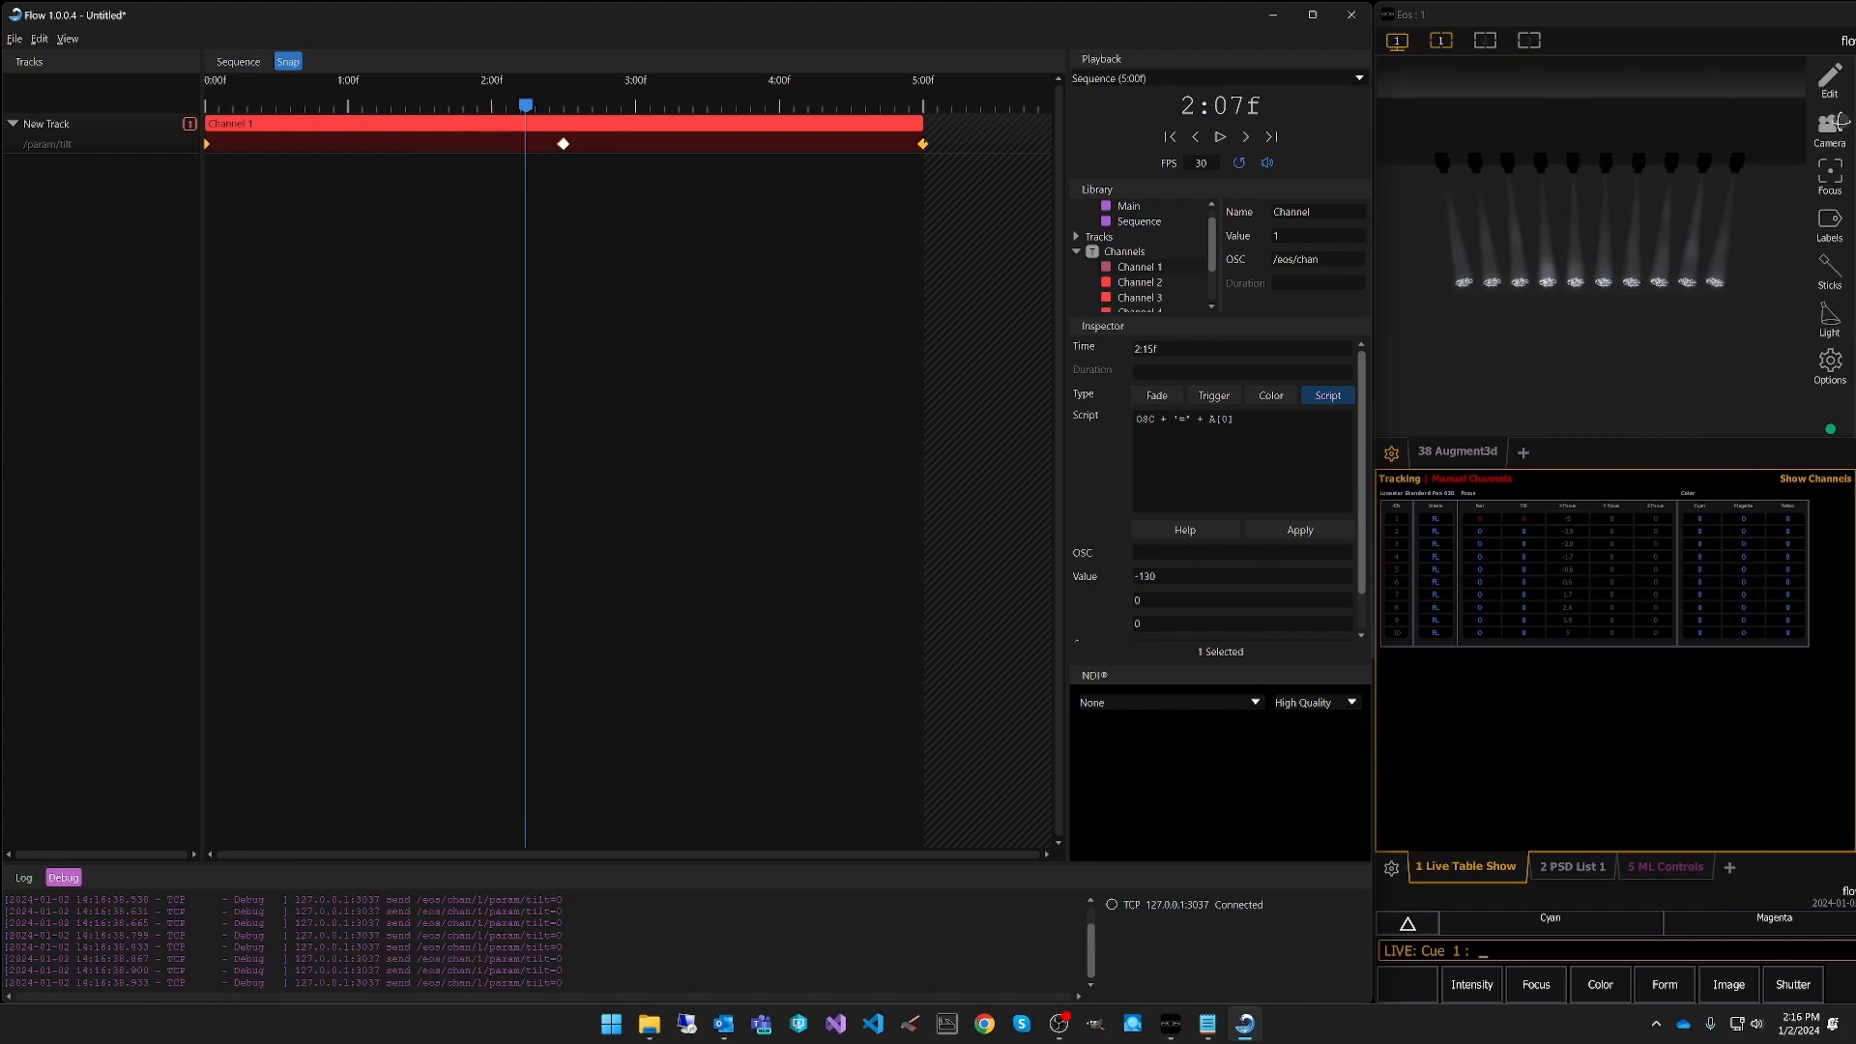
pyautogui.click(1214, 530)
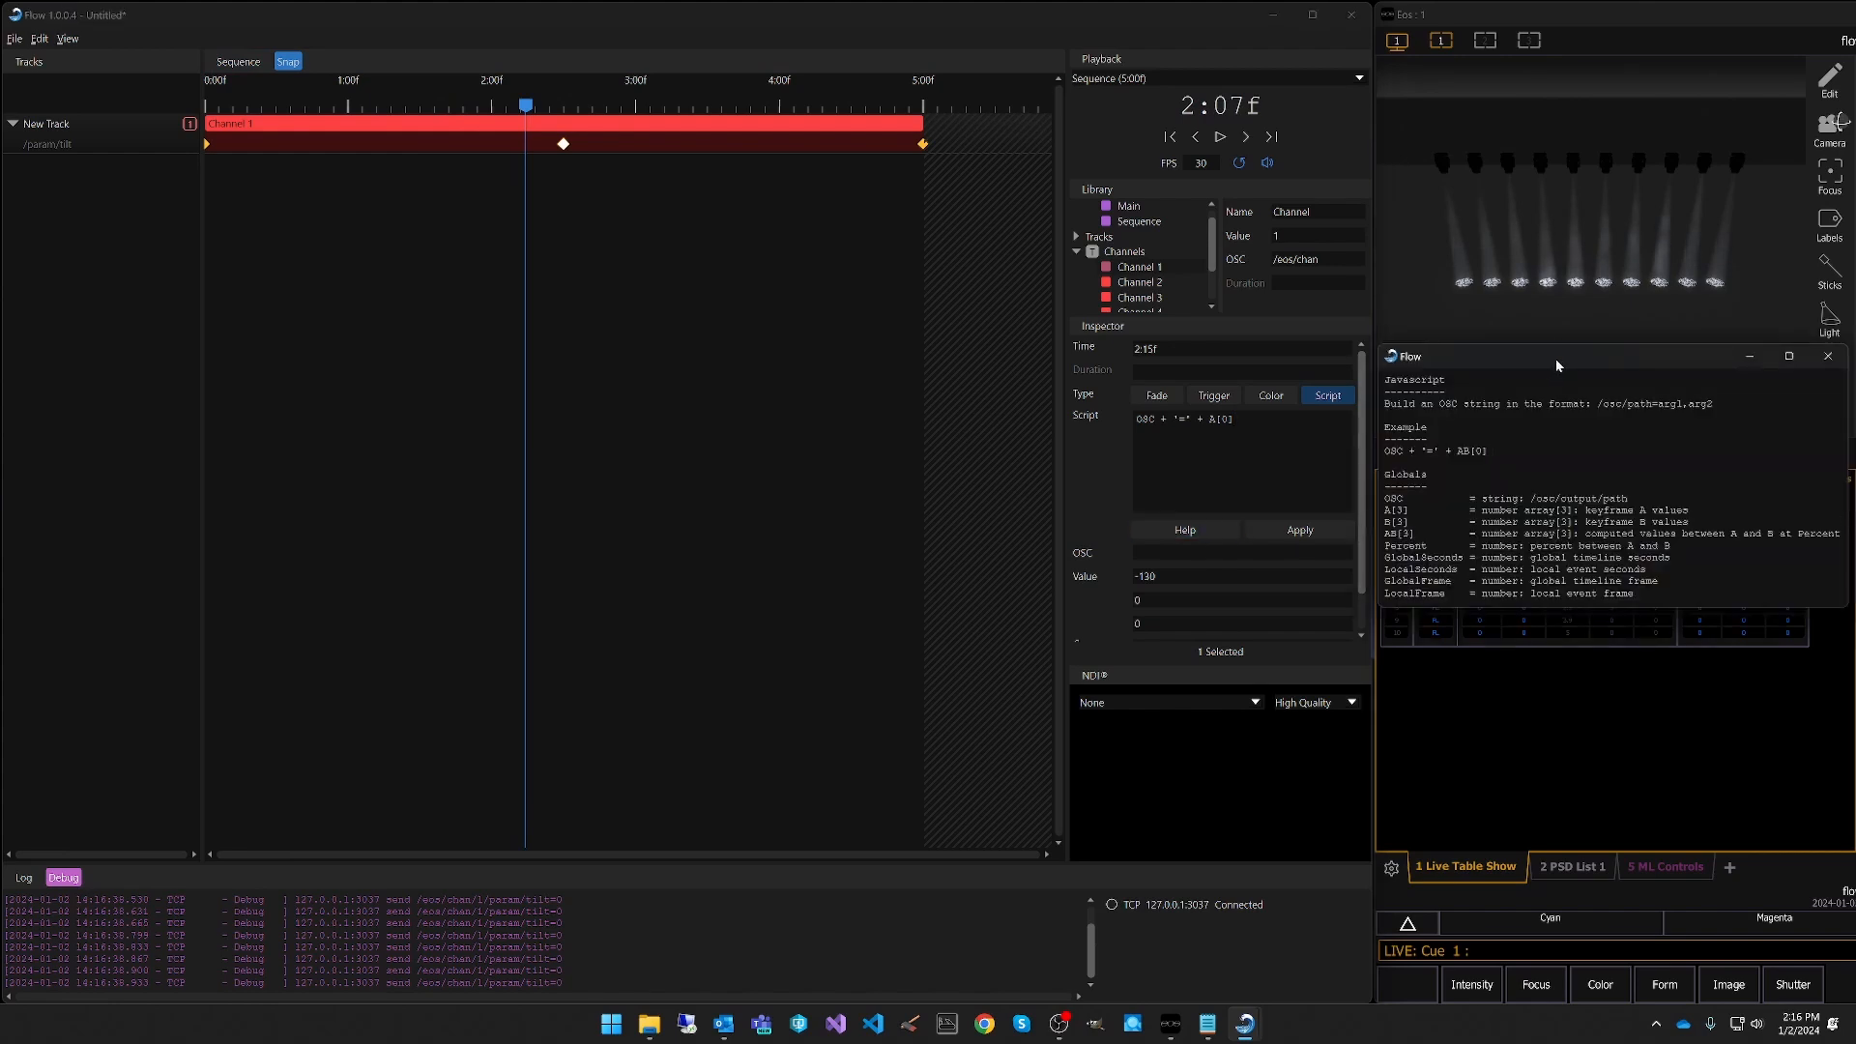
pyautogui.moveTo(1556, 364); pyautogui.dragTo(1565, 369)
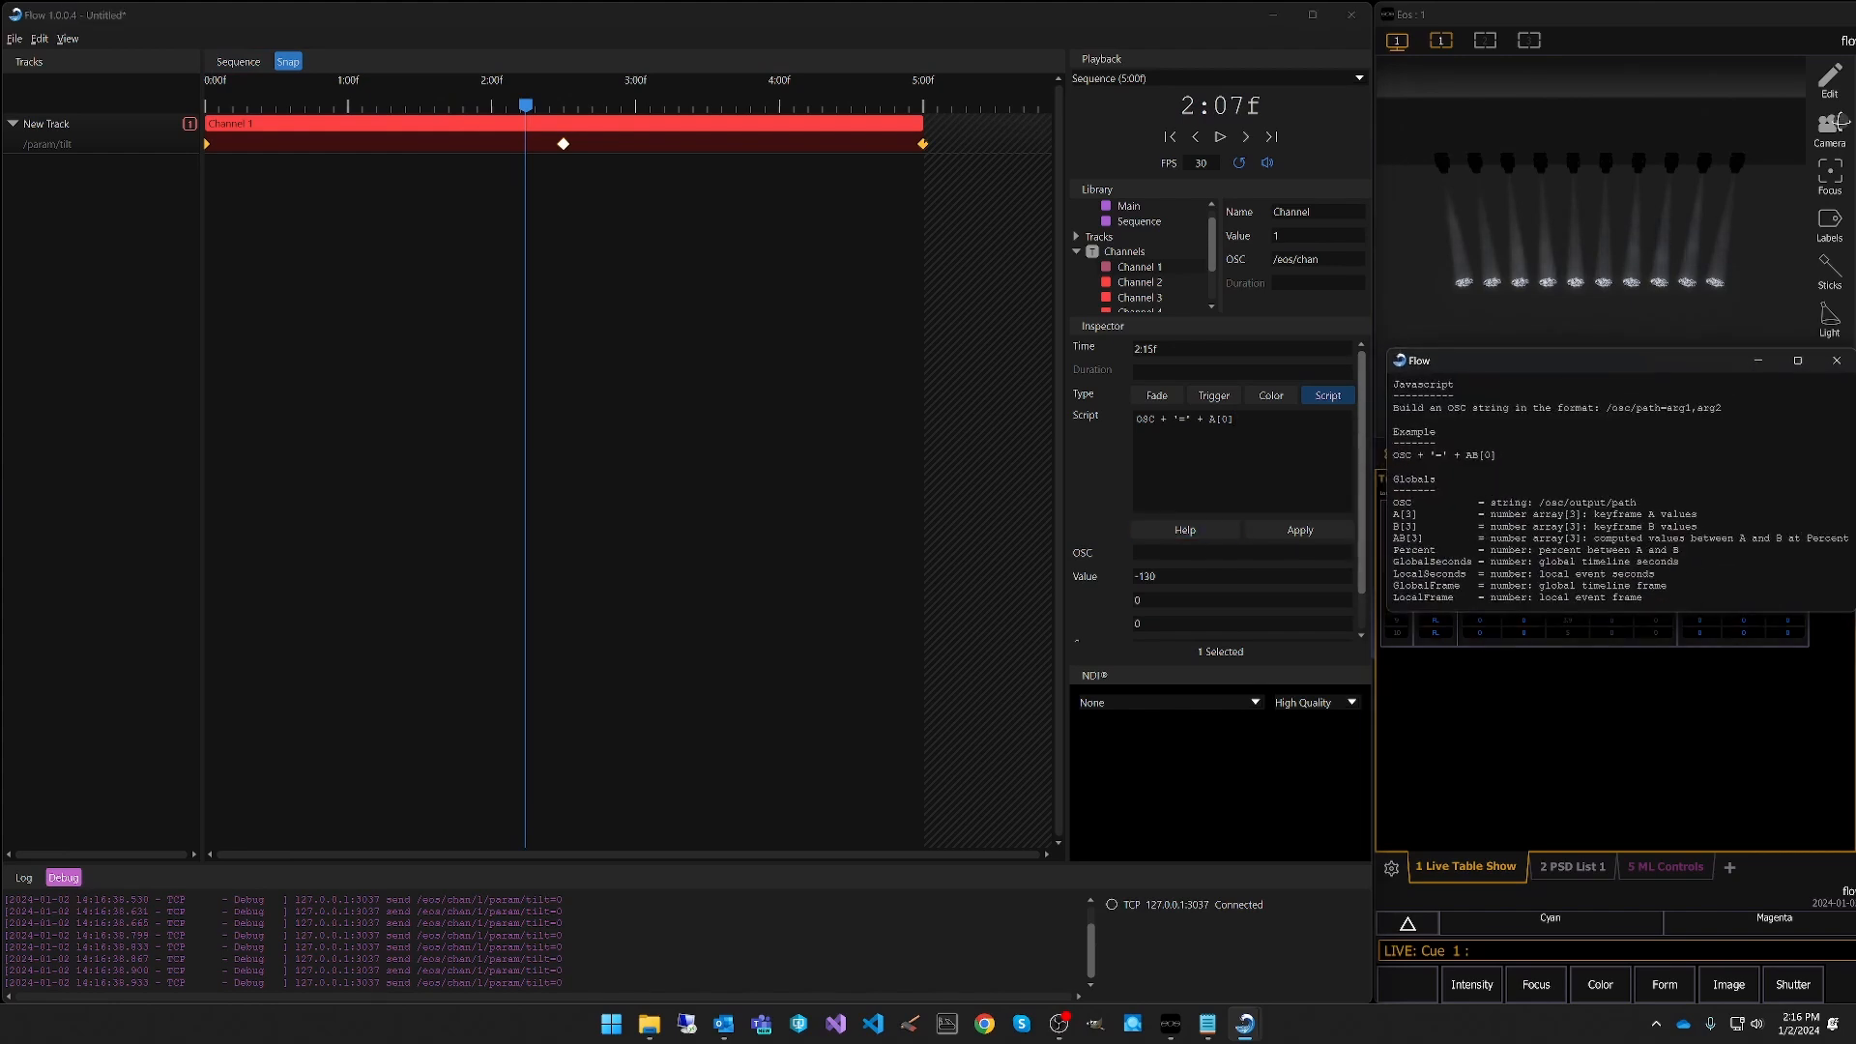
# Change the 2:15f keyframe's script to OSC + '=' + Percent, apply it, and scrub to 1:22f and 2:13f to check the output.
pyautogui.click(1237, 421)
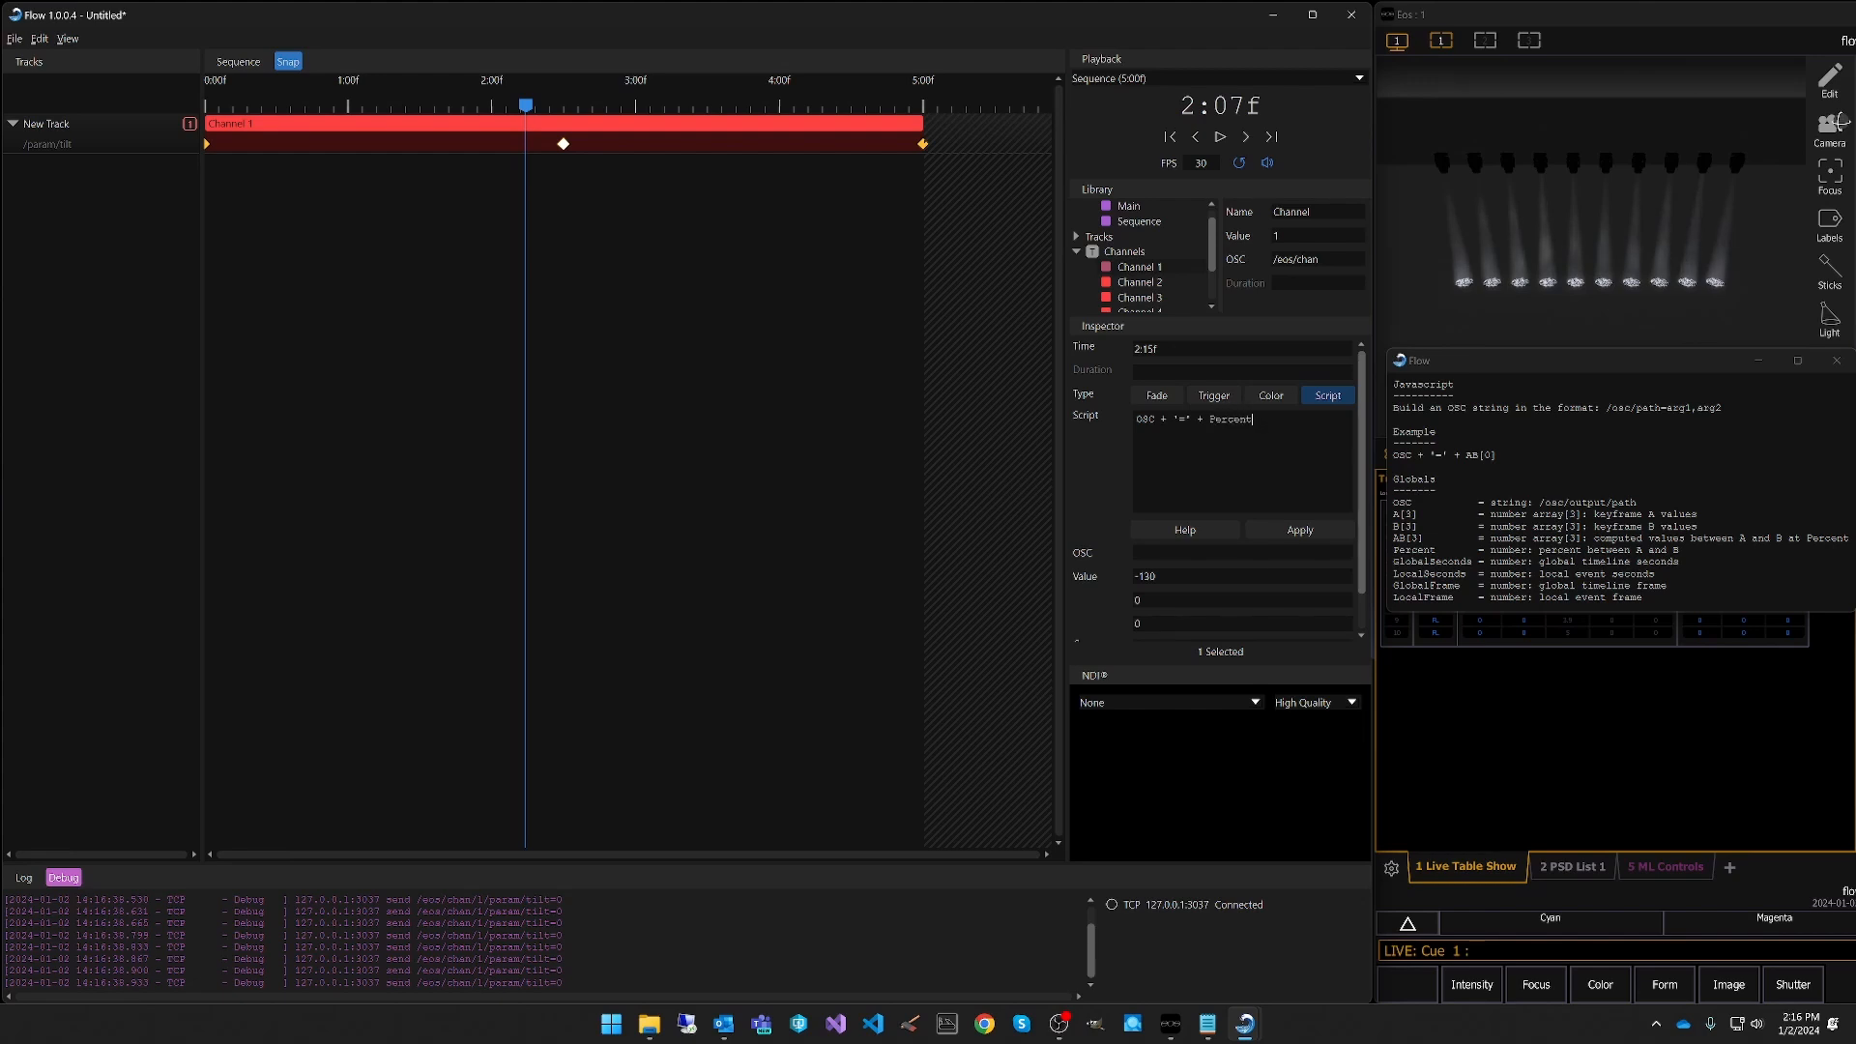
pyautogui.click(1286, 531)
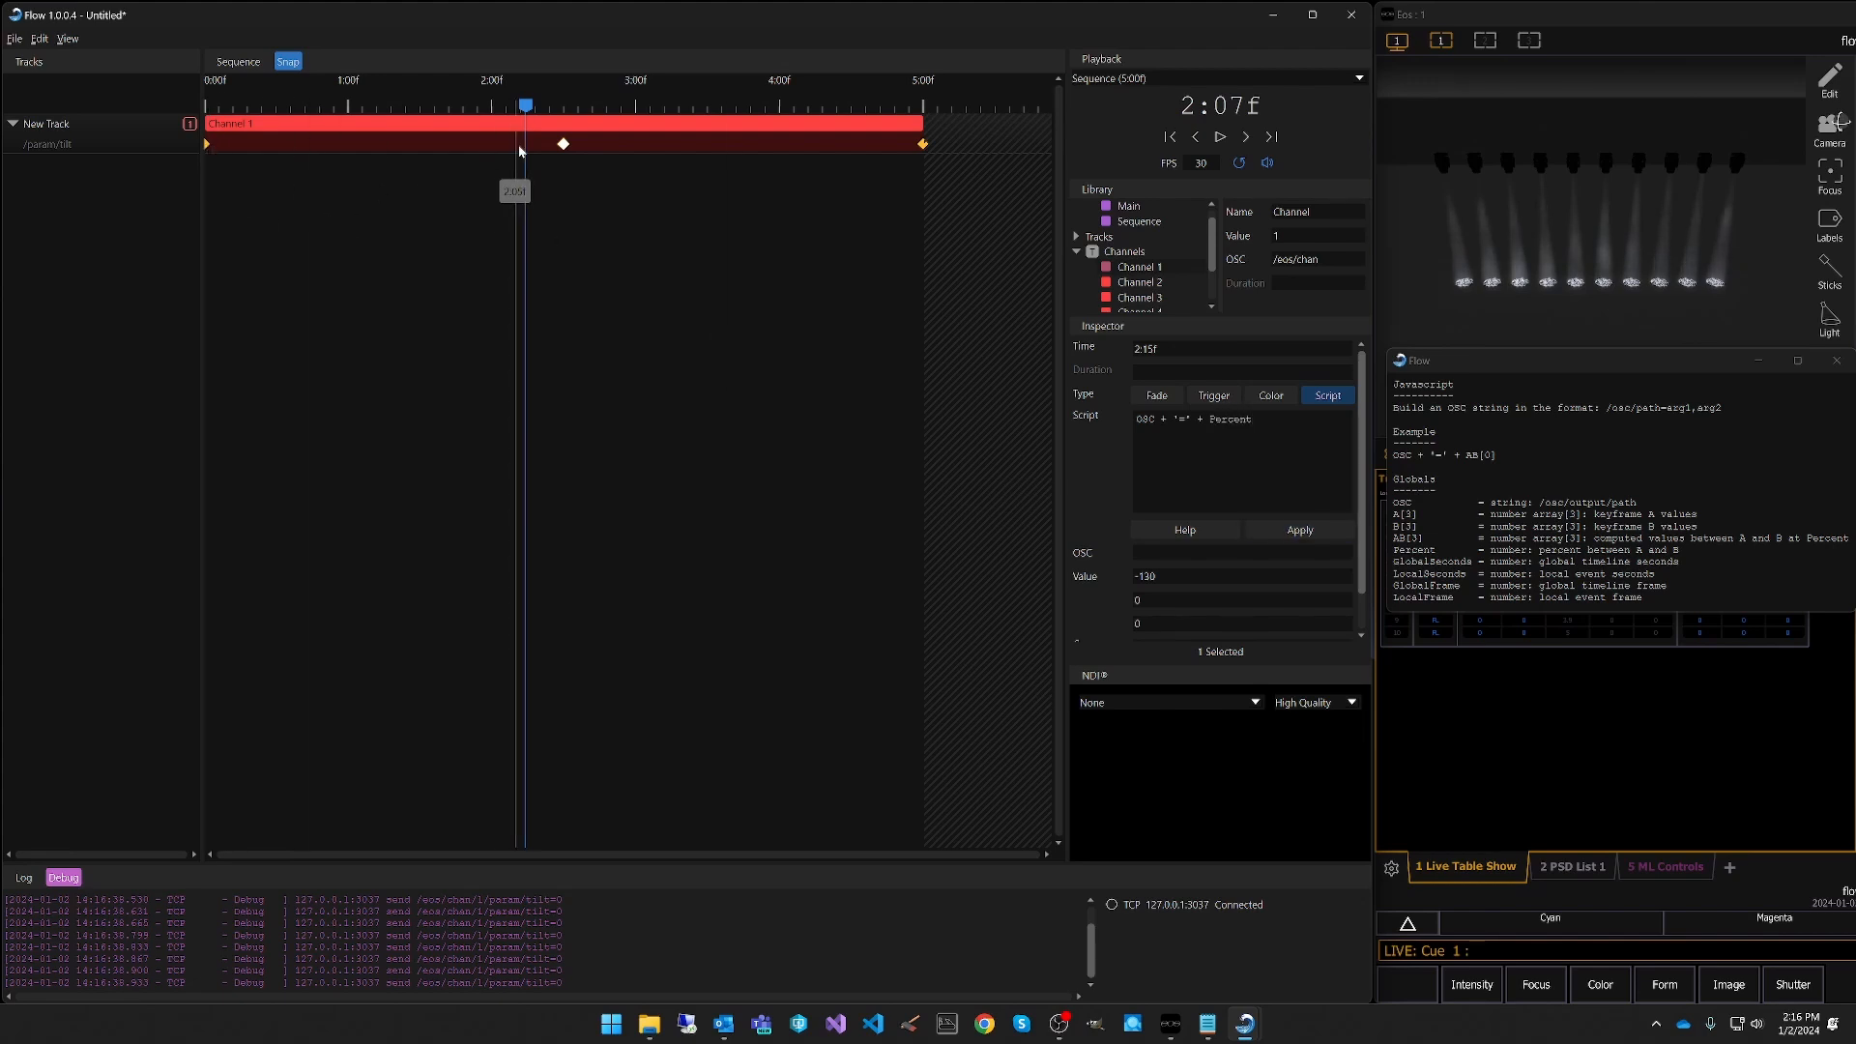
pyautogui.moveTo(526, 104); pyautogui.dragTo(452, 106)
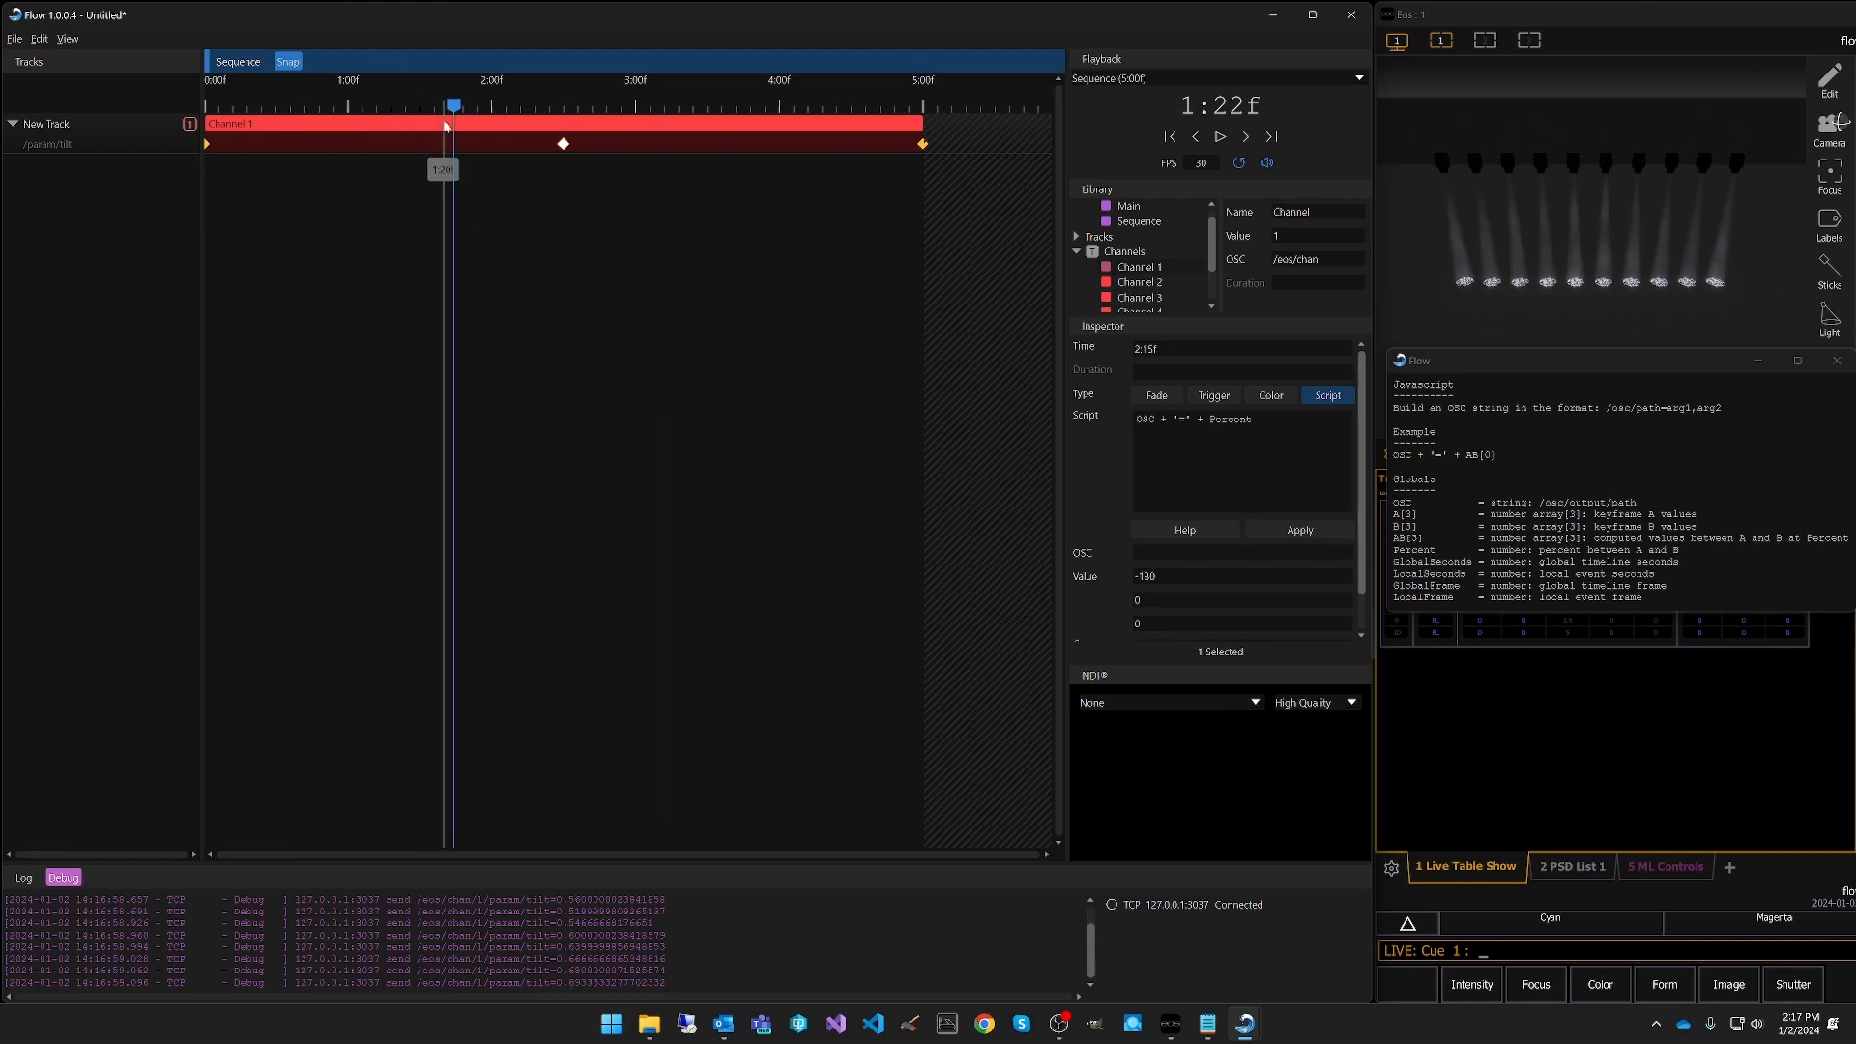
pyautogui.moveTo(454, 107); pyautogui.dragTo(553, 109)
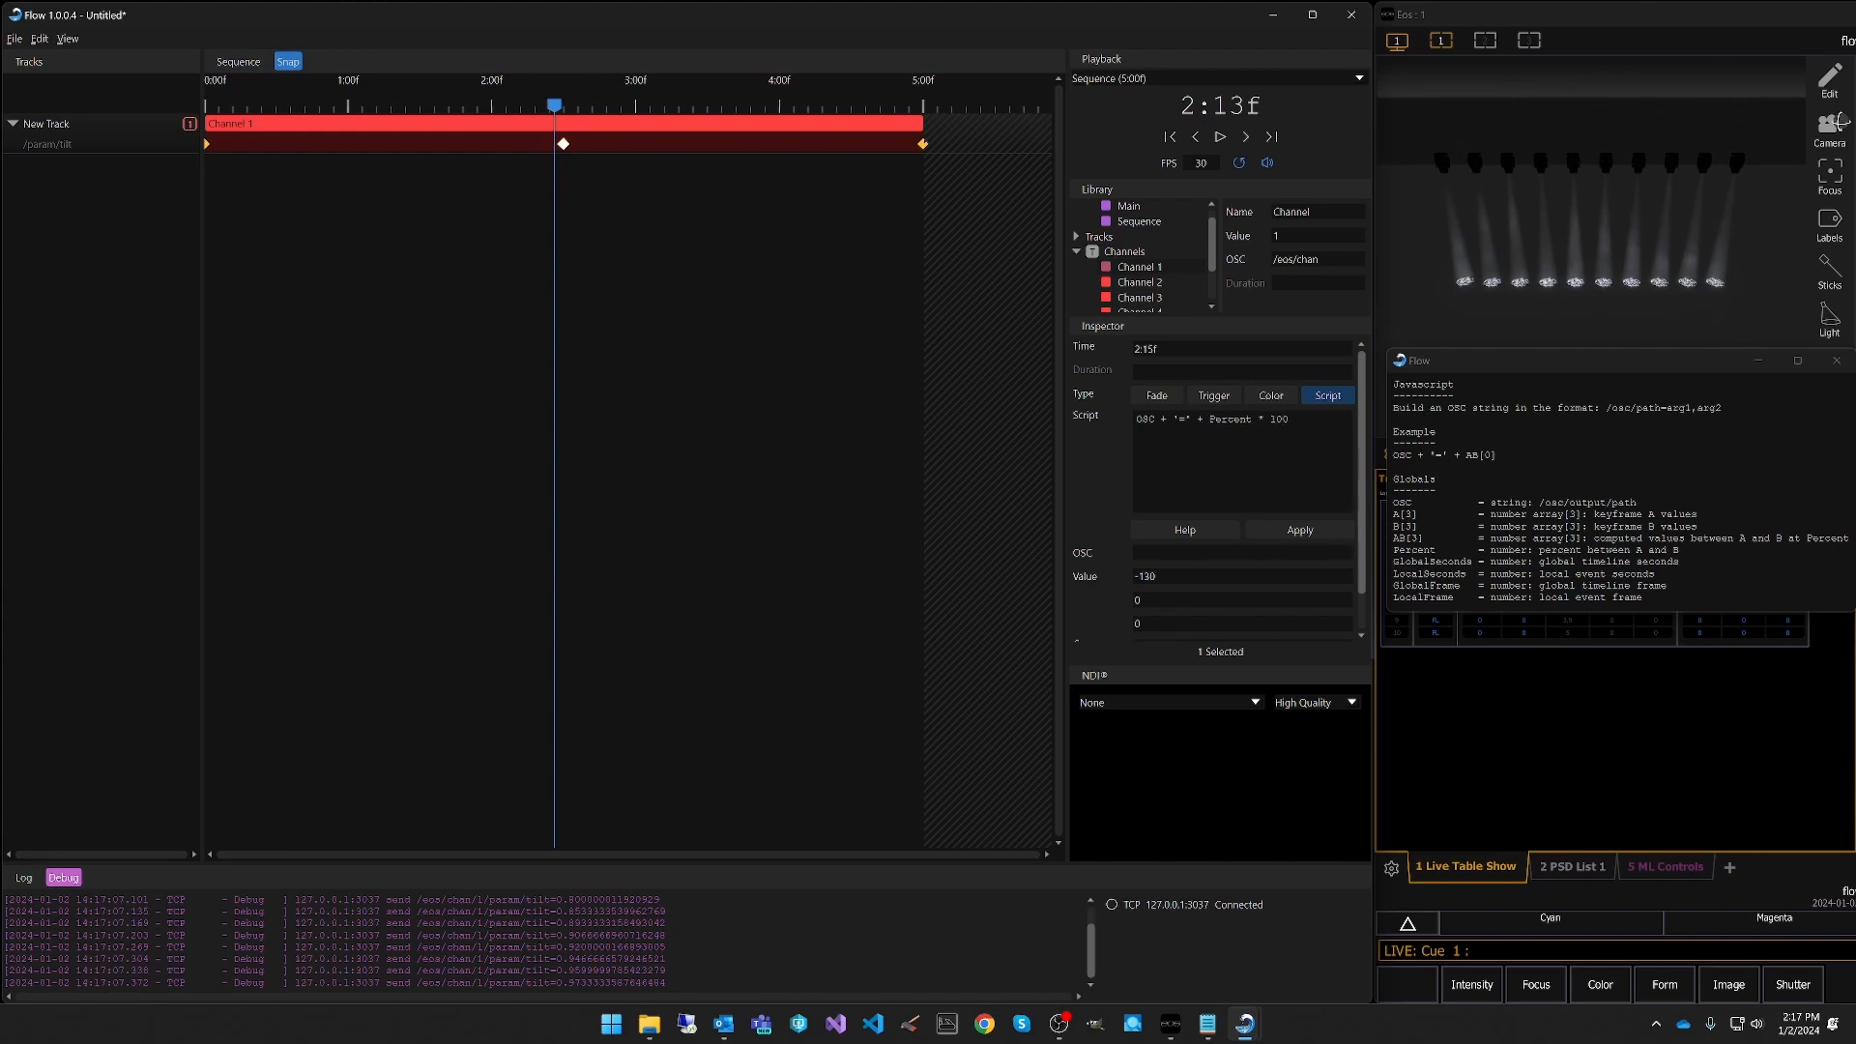
# Test the script with Percent * 100 while scrubbing to 2:09f, and with Percent * -100 while scrubbing to 2:15f.
pyautogui.click(1293, 539)
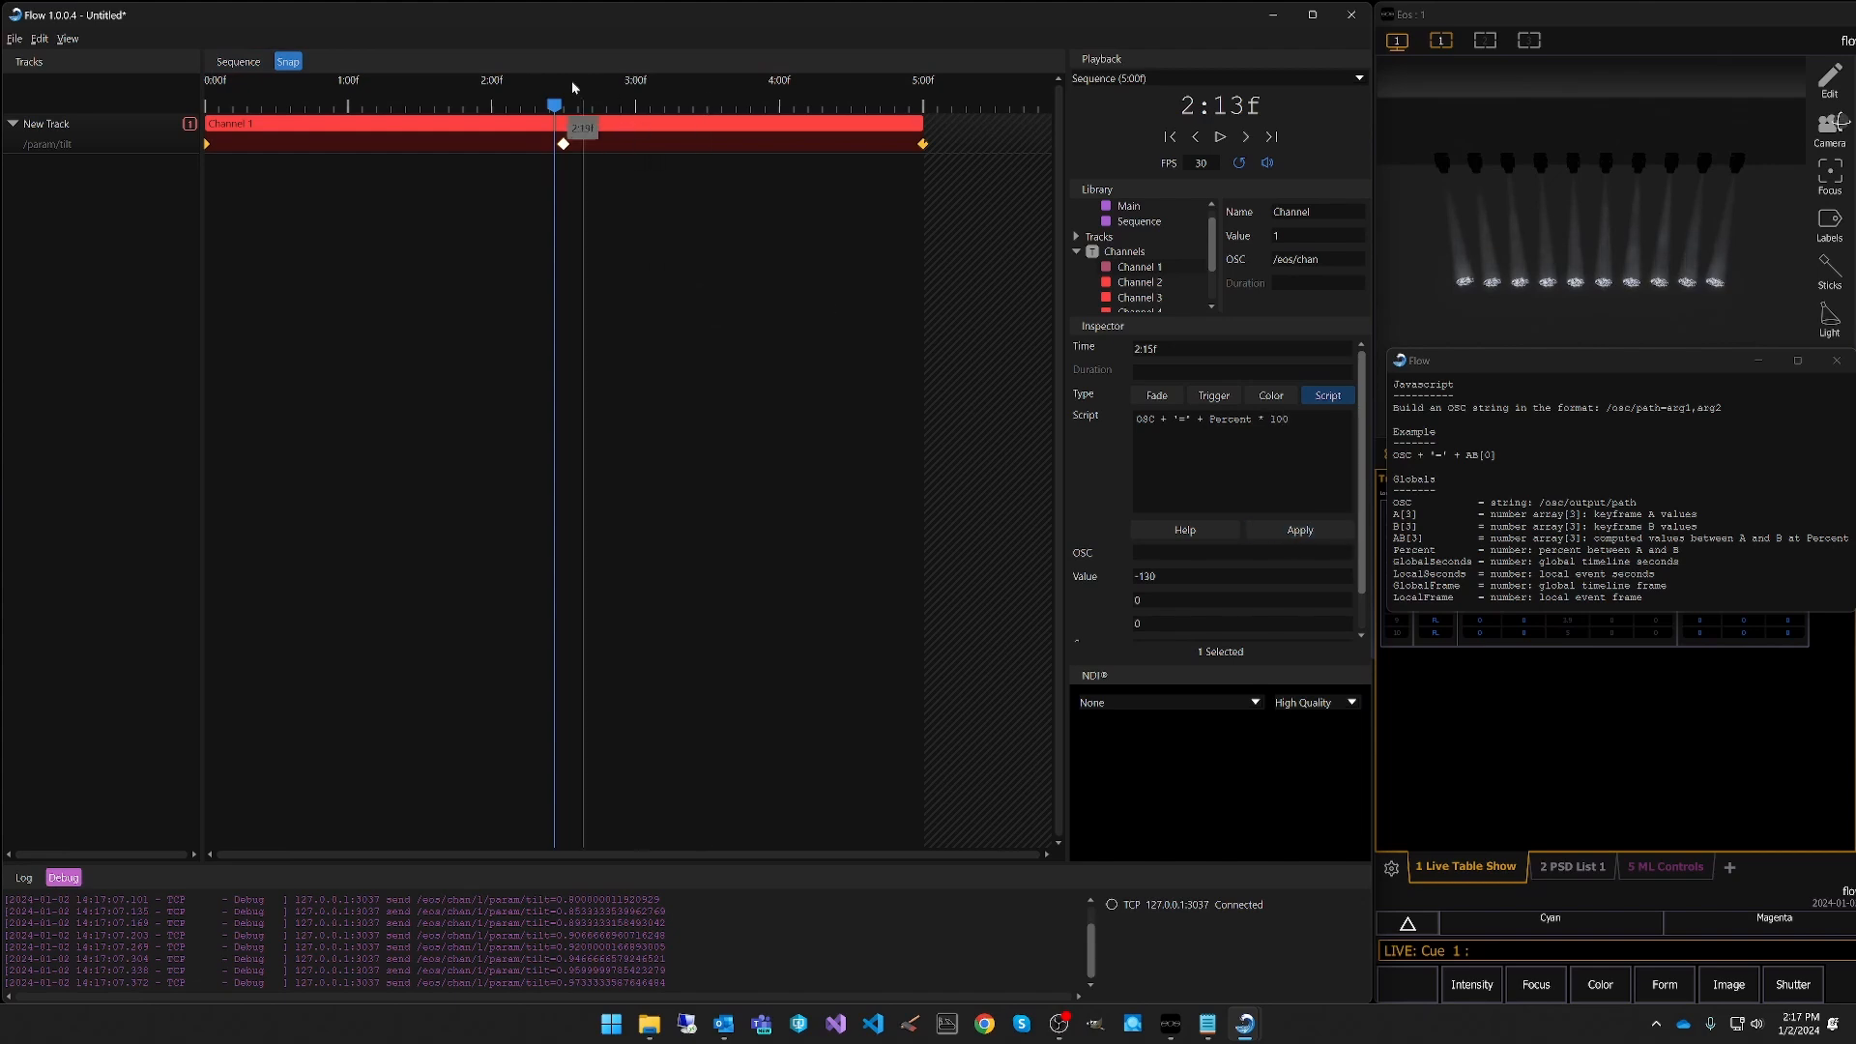
pyautogui.moveTo(553, 108)
pyautogui.mouseDown()
pyautogui.moveTo(381, 108)
pyautogui.moveTo(562, 109)
pyautogui.moveTo(535, 110)
pyautogui.mouseUp()
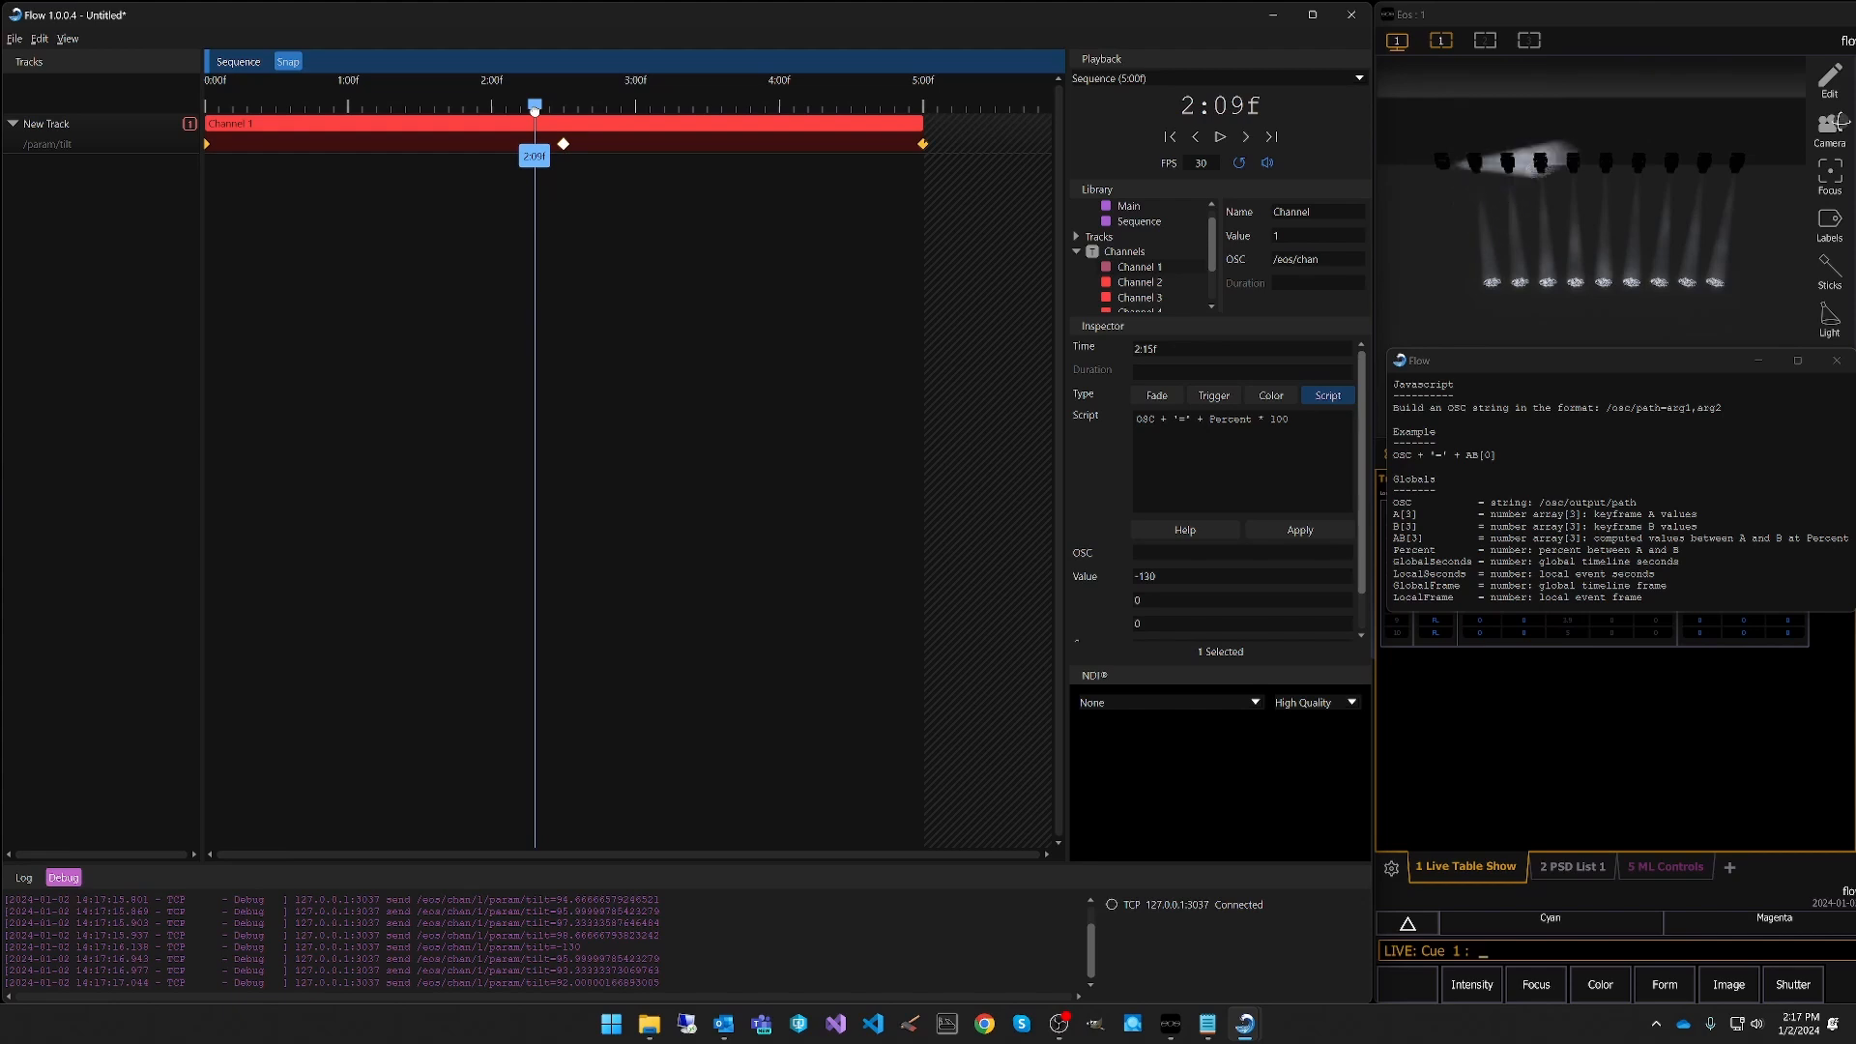
pyautogui.click(1288, 419)
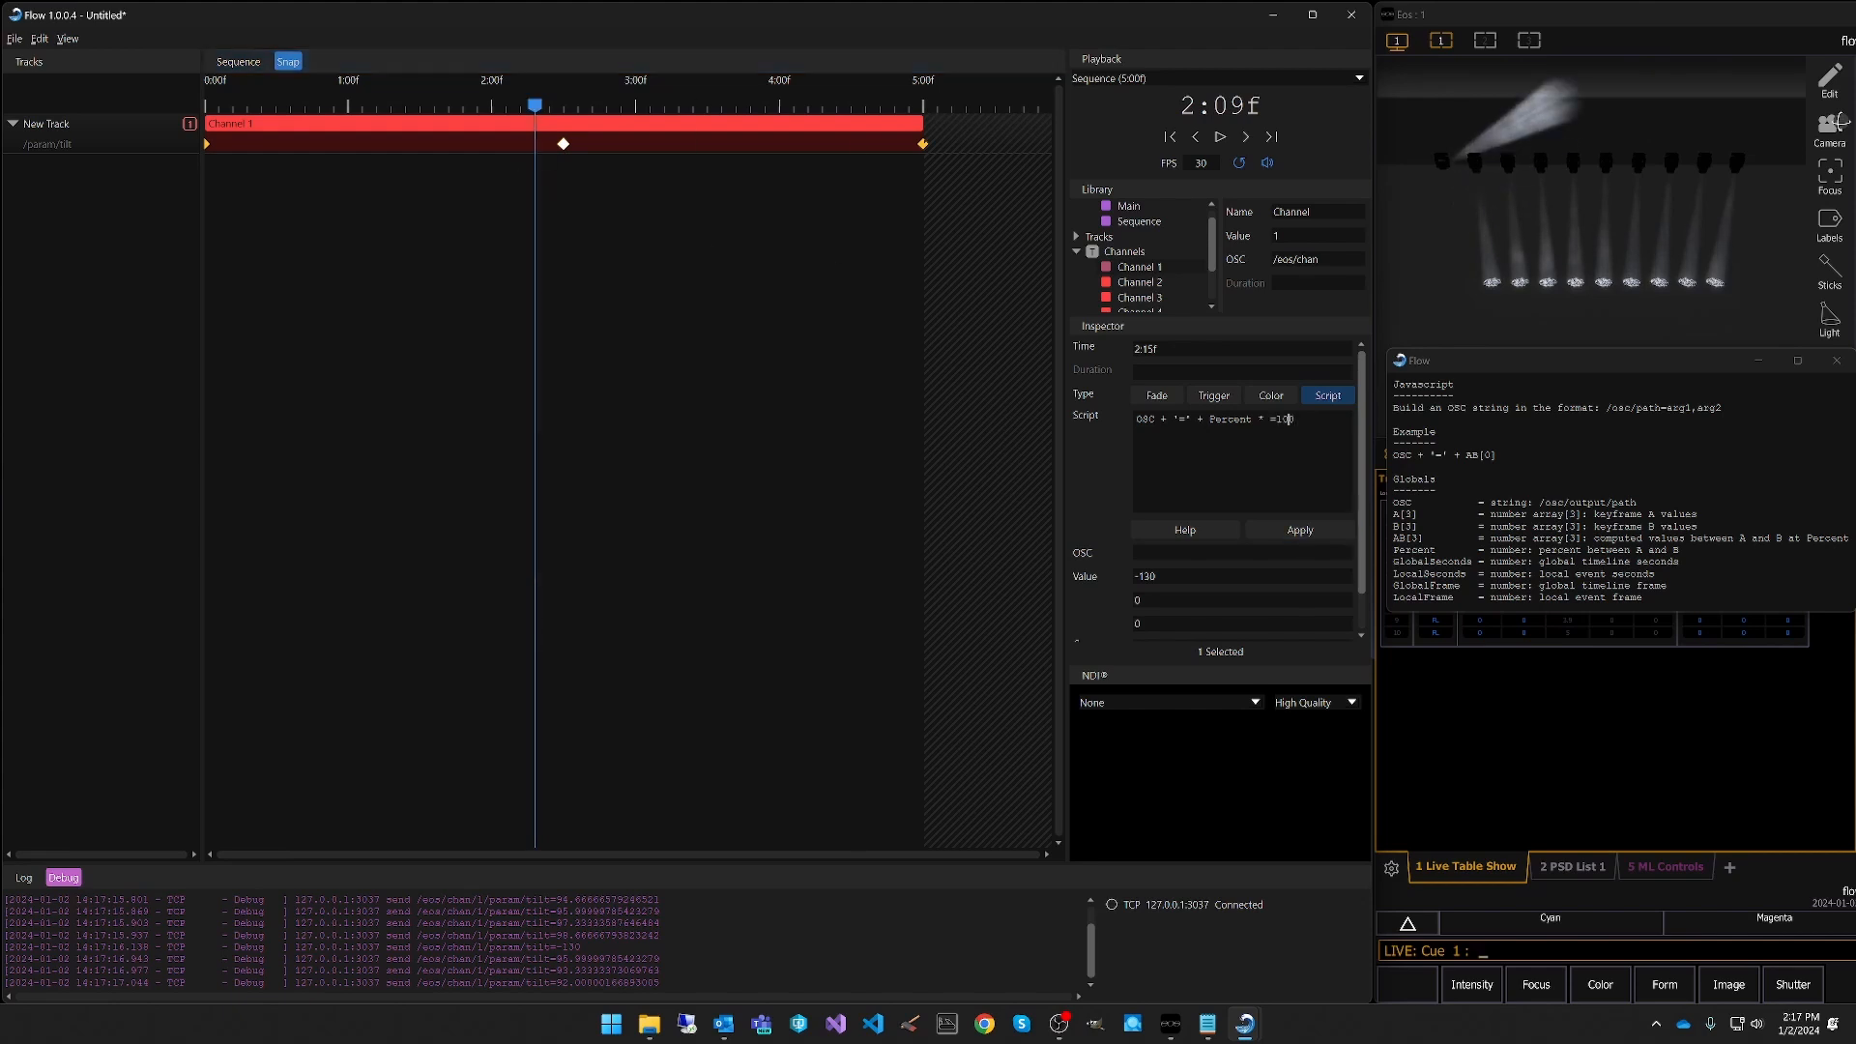
pyautogui.click(1300, 537)
pyautogui.moveTo(534, 108)
pyautogui.mouseDown()
pyautogui.moveTo(323, 119)
pyautogui.moveTo(564, 114)
pyautogui.mouseUp()
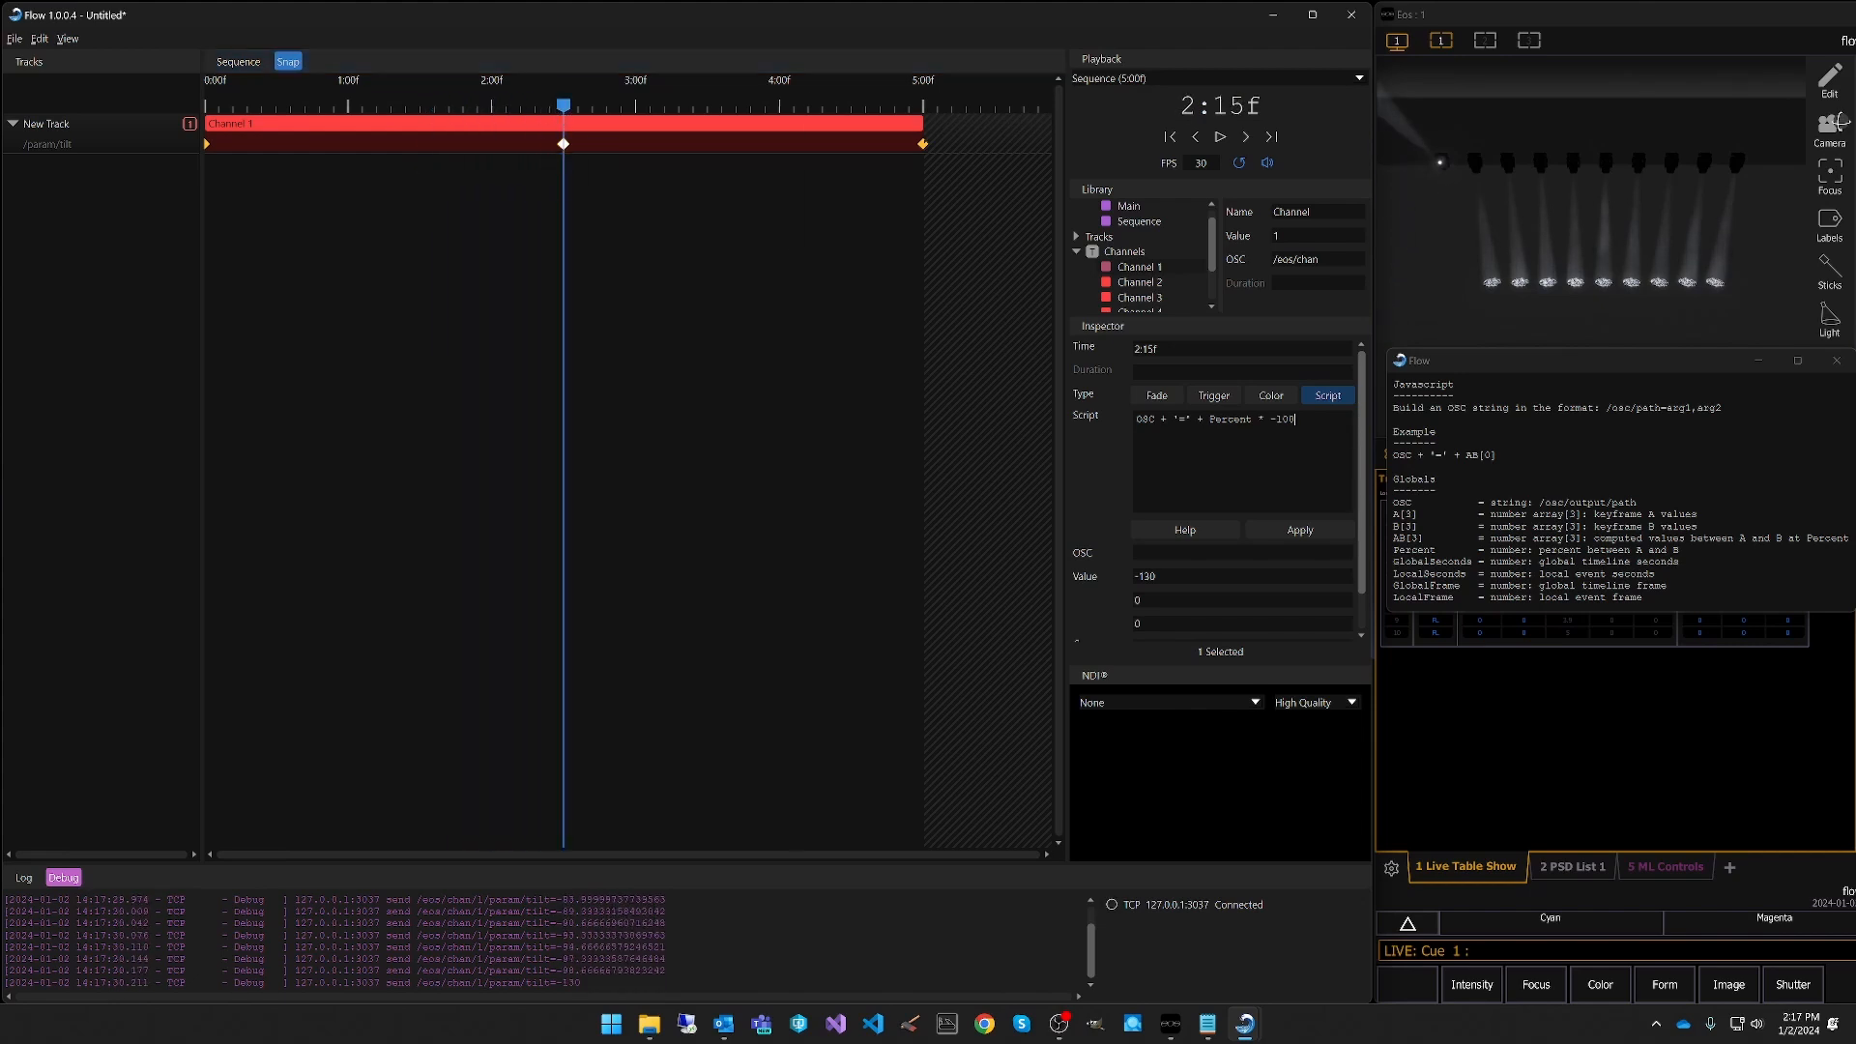
# Set the 2:15f keyframe's script to OSC + '=' + Percent * -50, scrub to 2:09f, and highlight the seconds globals in the help.
pyautogui.click(1291, 527)
pyautogui.moveTo(563, 106); pyautogui.dragTo(520, 113)
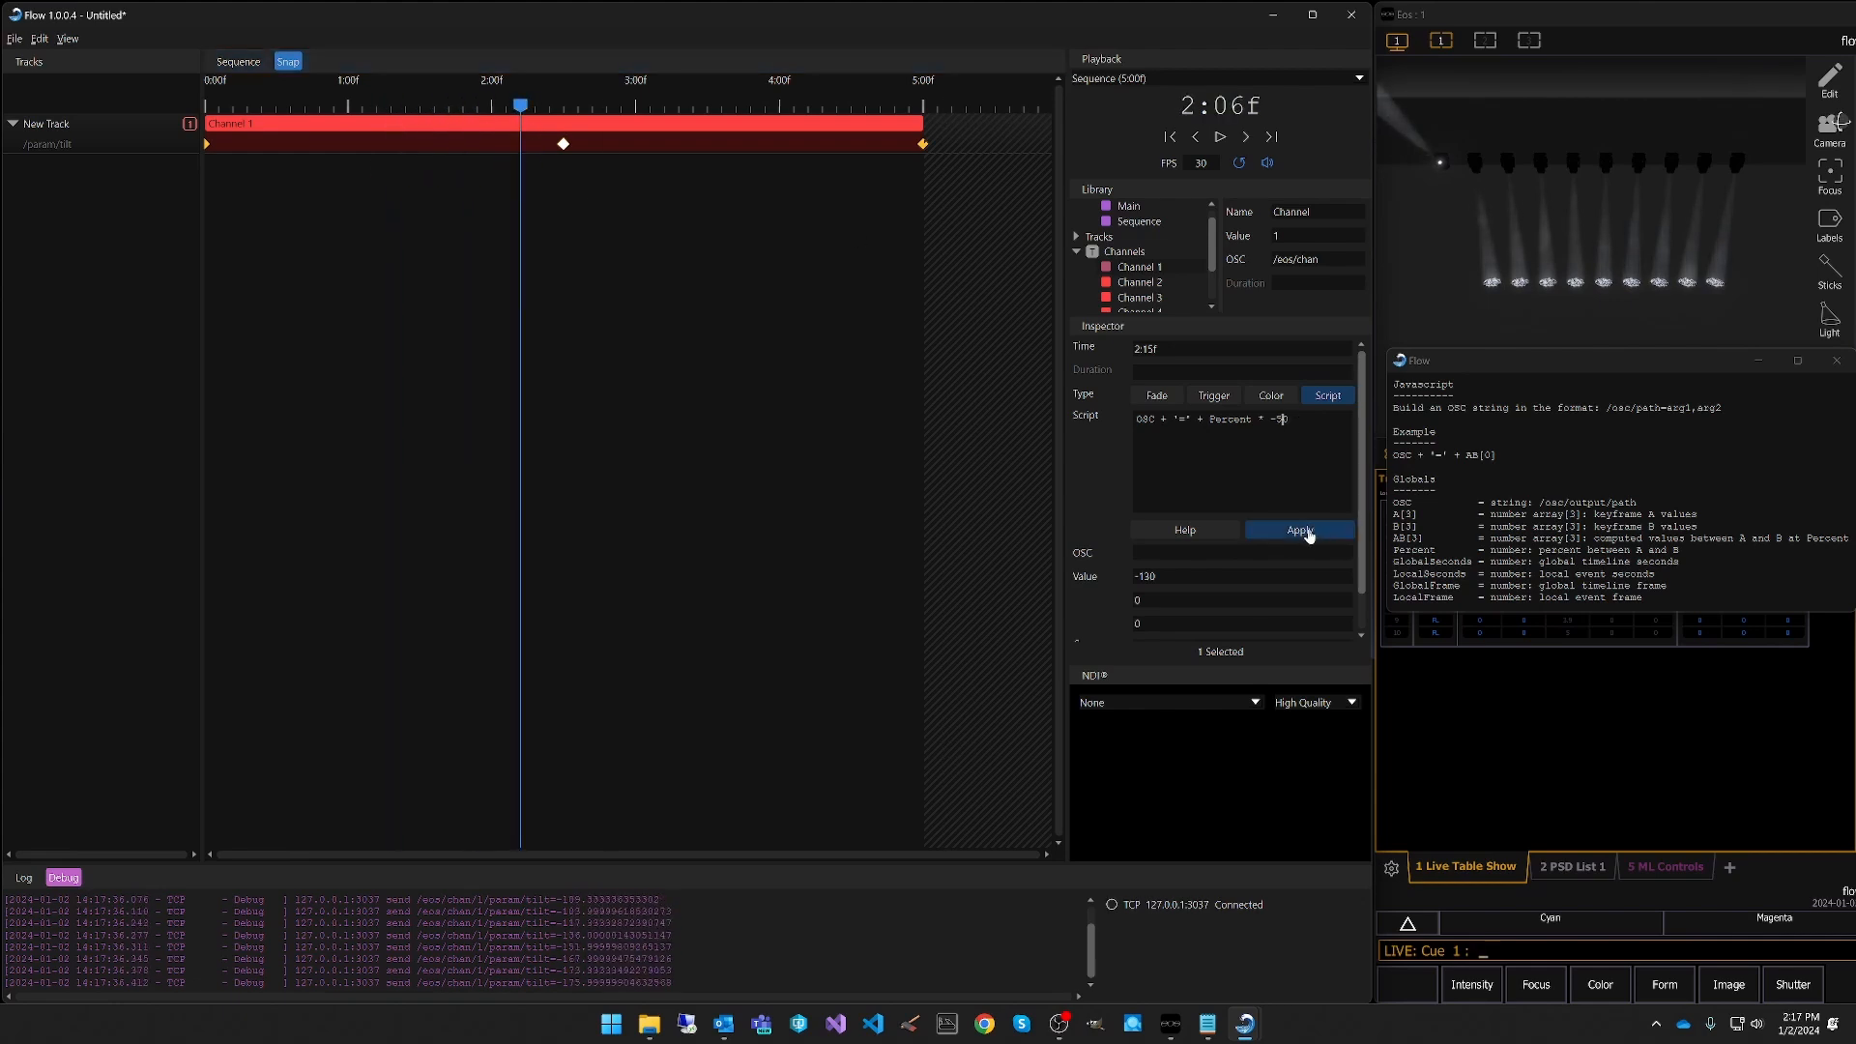
pyautogui.moveTo(520, 105)
pyautogui.mouseDown()
pyautogui.moveTo(207, 106)
pyautogui.moveTo(565, 109)
pyautogui.moveTo(429, 109)
pyautogui.moveTo(563, 113)
pyautogui.moveTo(534, 109)
pyautogui.mouseUp()
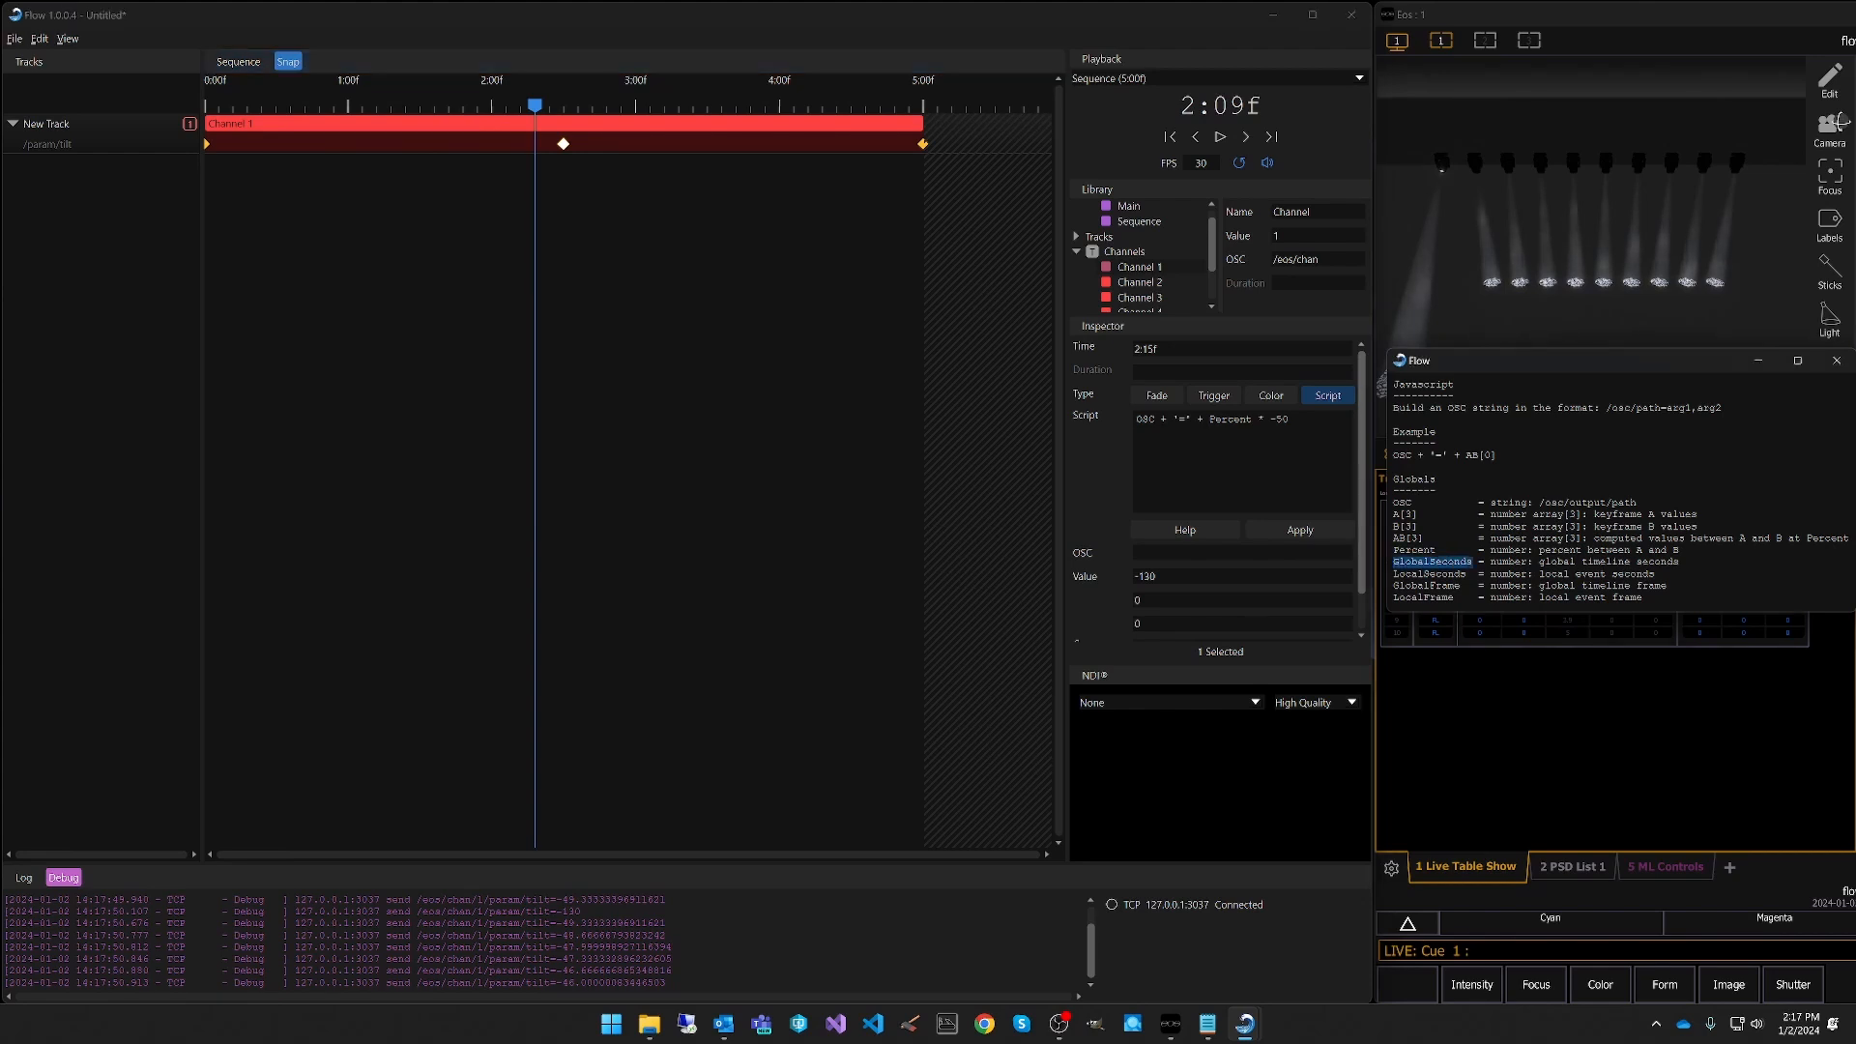
pyautogui.click(1428, 574)
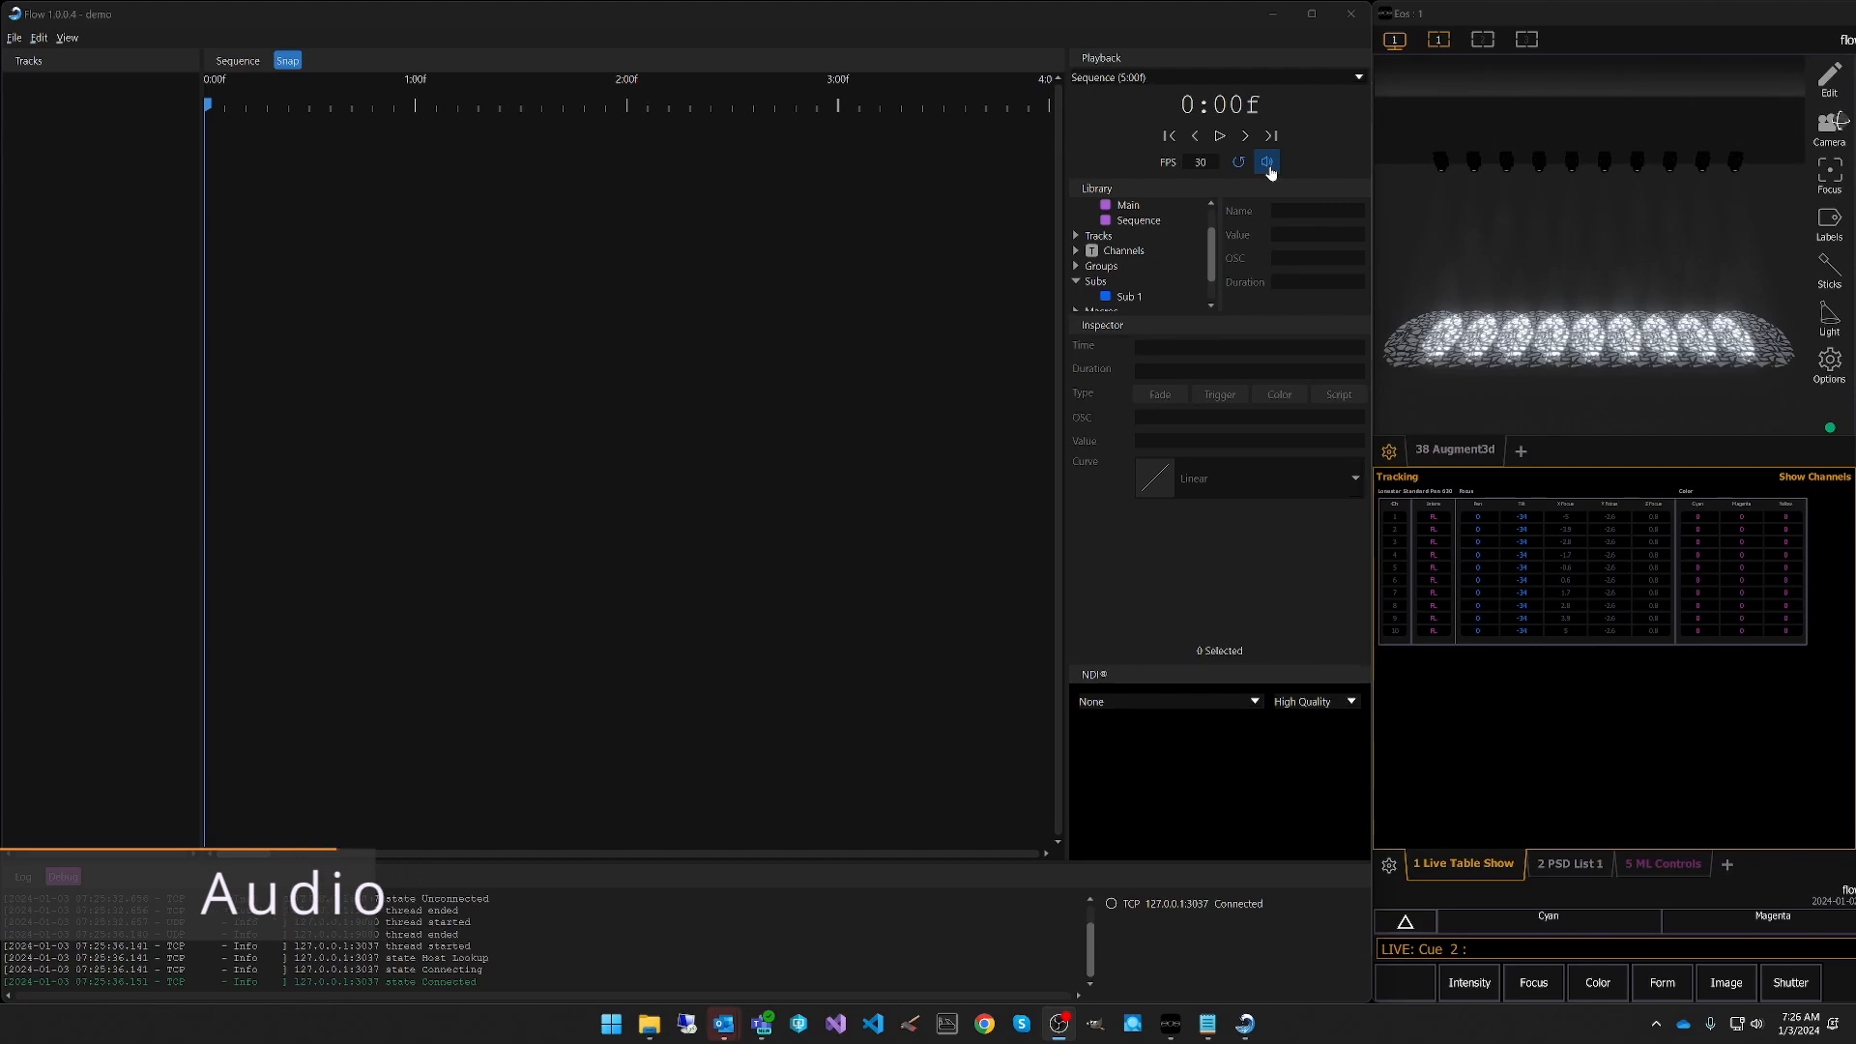
# Drop the LookAtUsNow_LONGEDIT_LIGHTS audio file from the Timecode folder onto the sequence timeline and put the folder window away.
pyautogui.click(649, 1024)
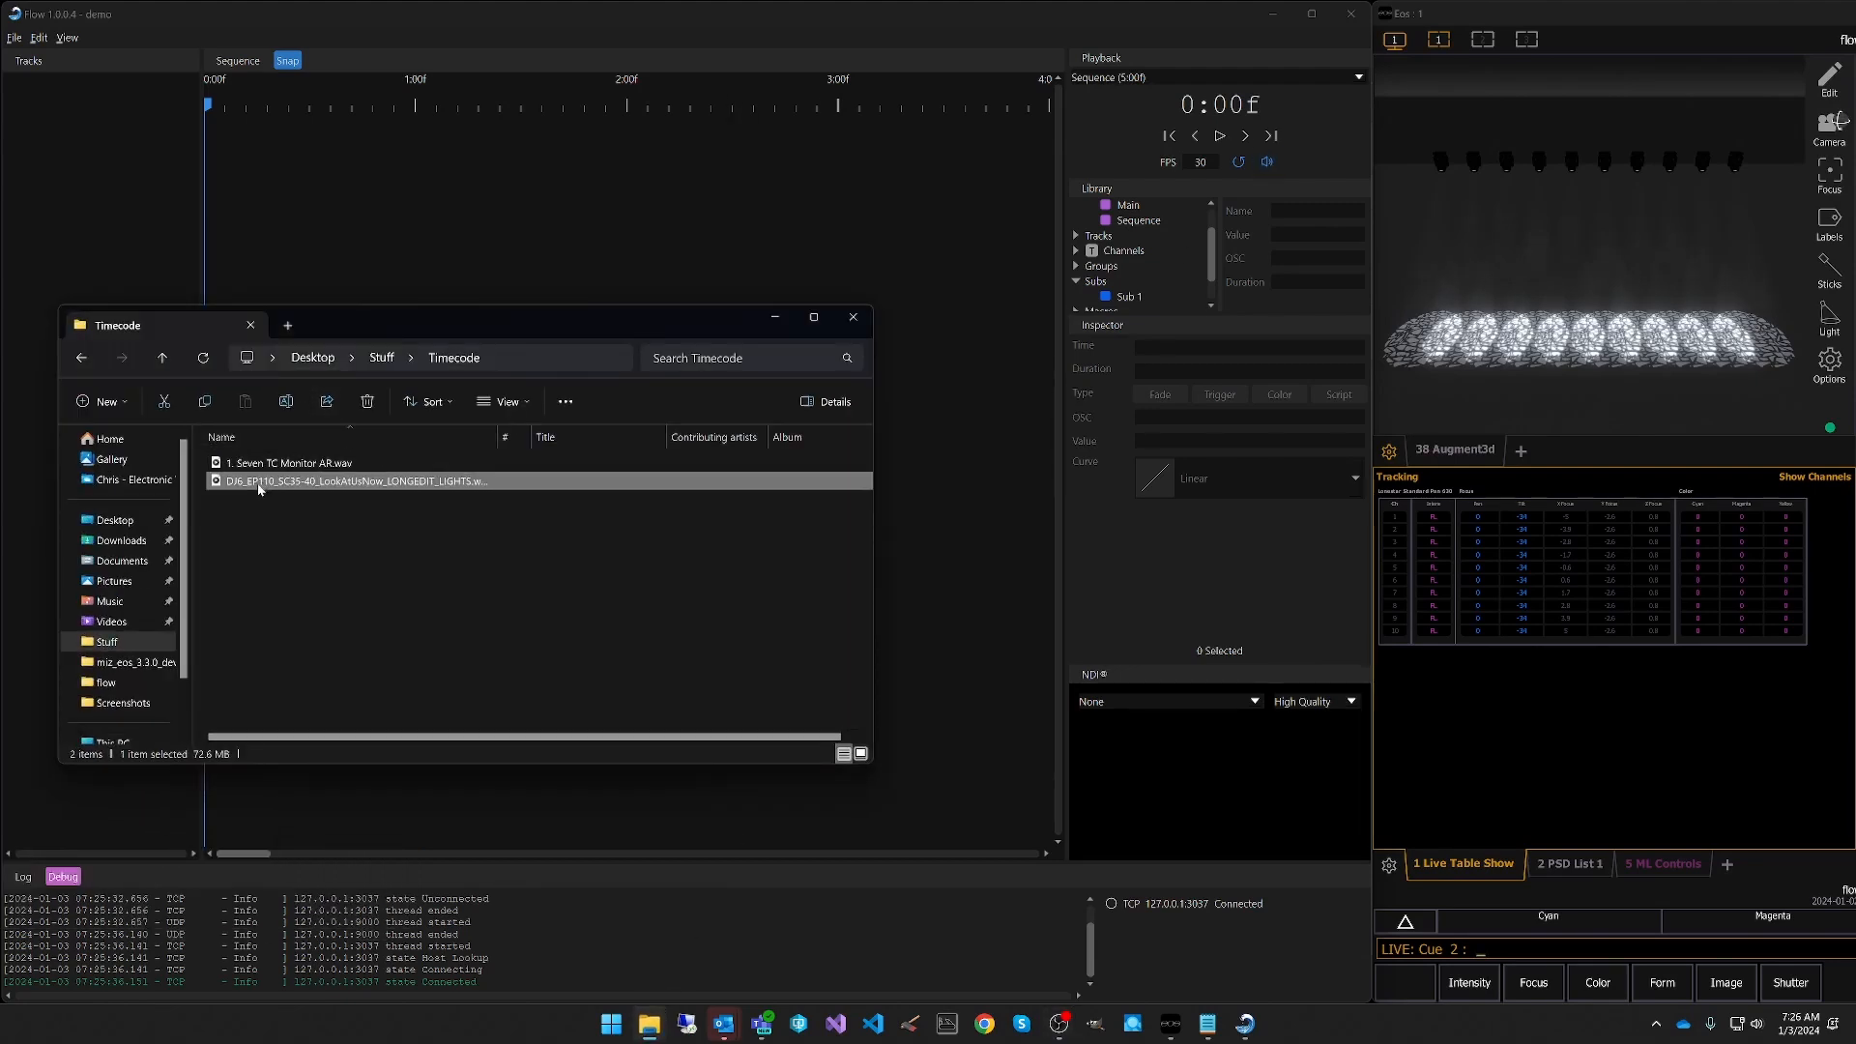
pyautogui.moveTo(356, 482); pyautogui.dragTo(546, 263)
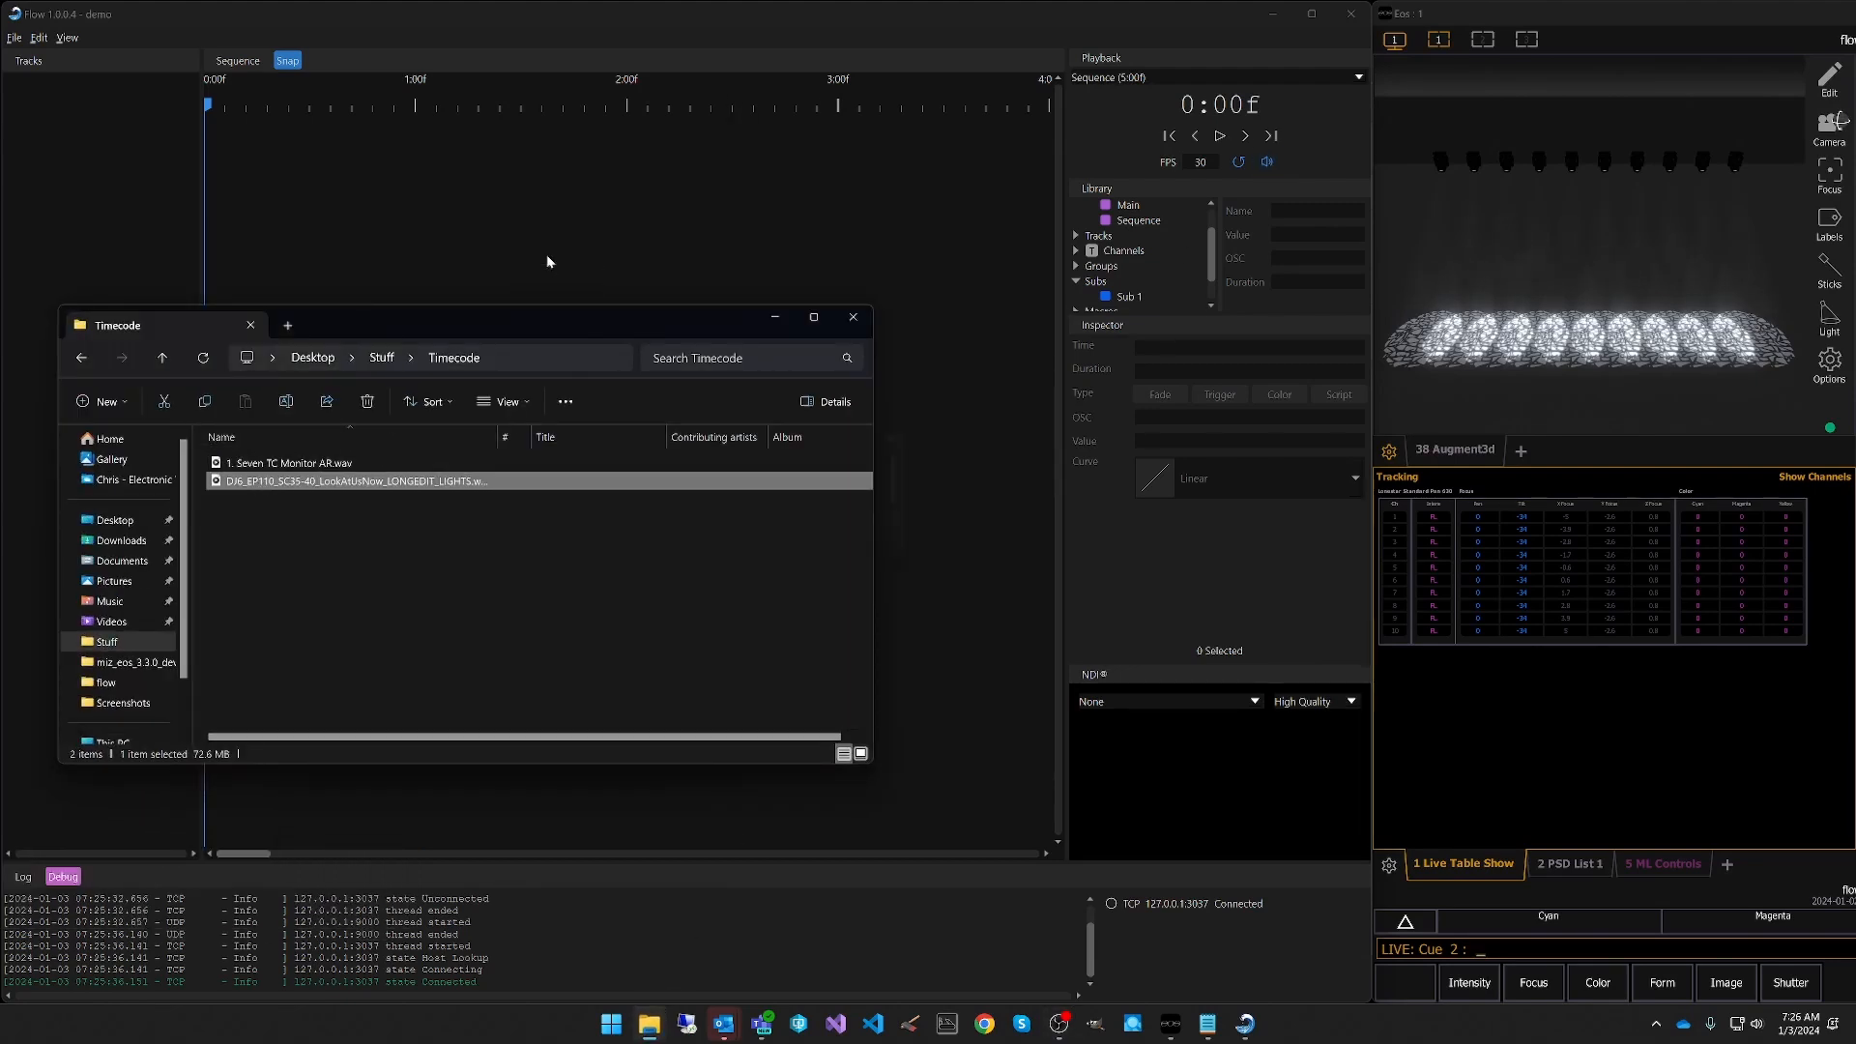
pyautogui.click(777, 319)
pyautogui.moveTo(675, 435); pyautogui.dragTo(585, 354)
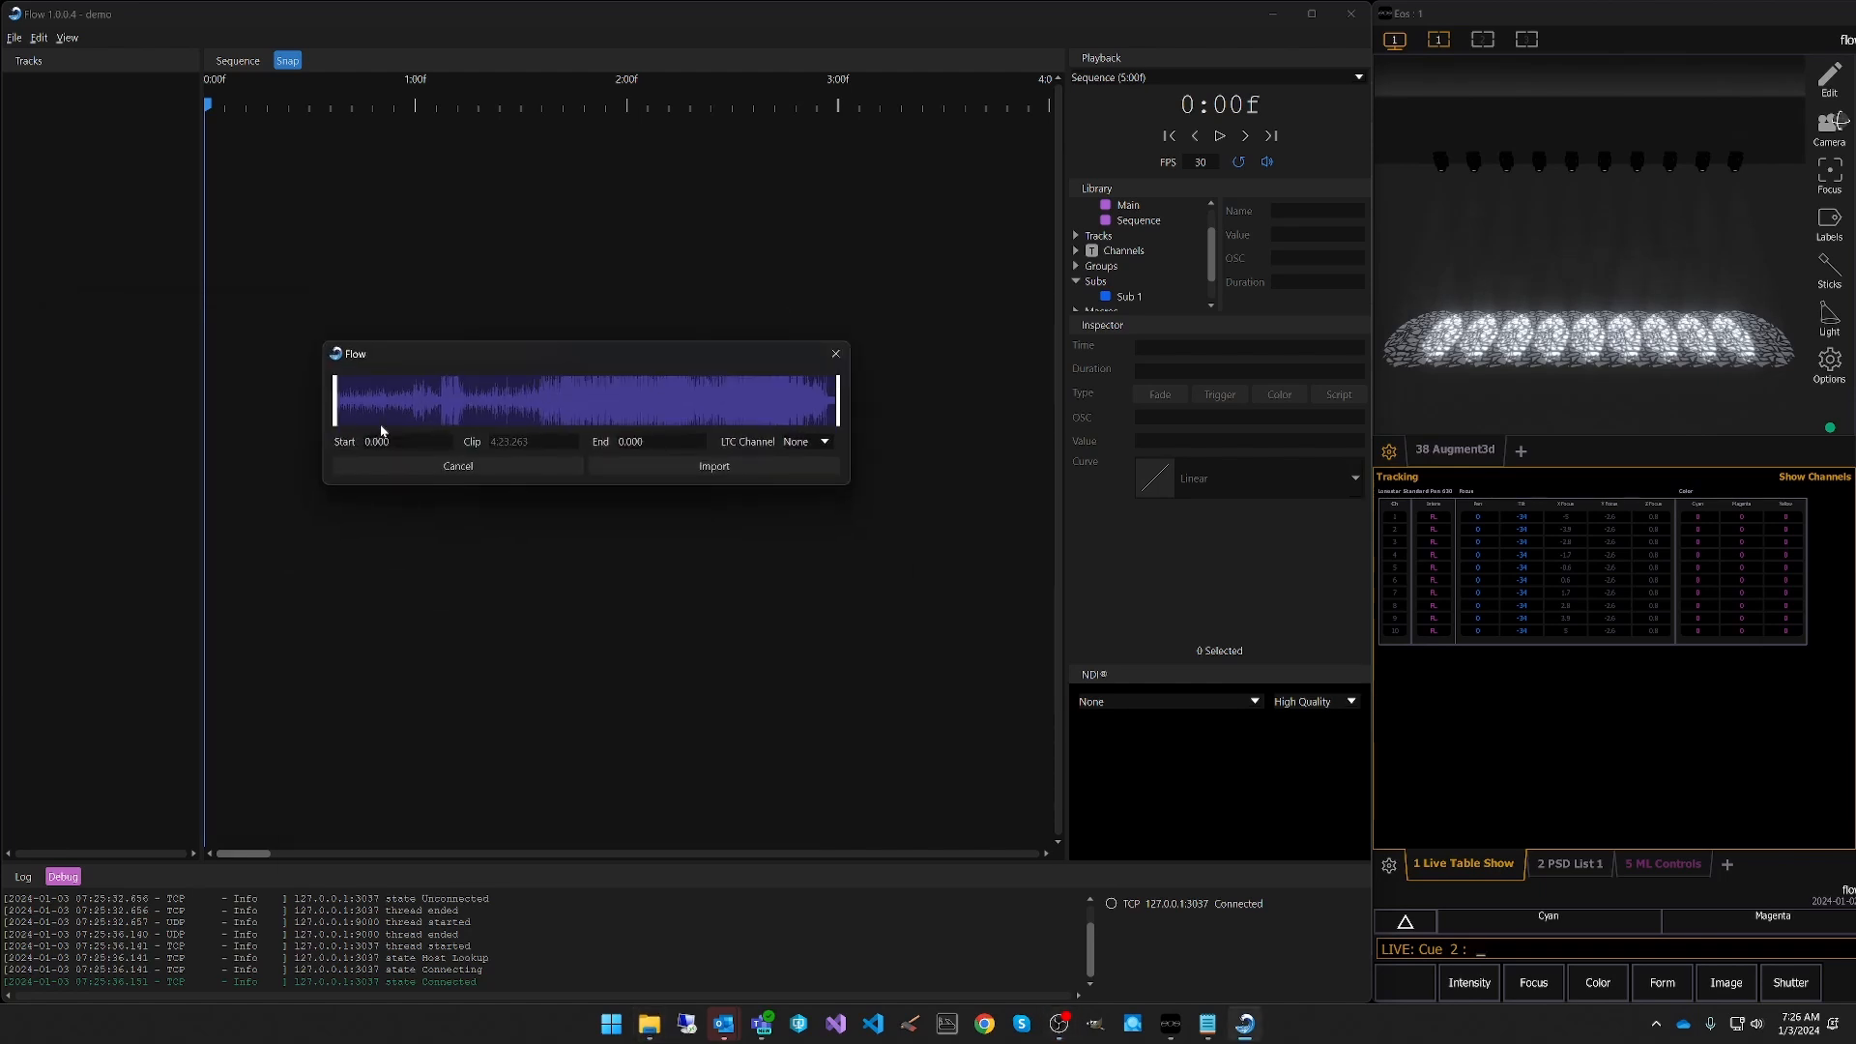
# Import the audio clip with start and end trims left at zero and LTC Channel set to 2.
pyautogui.moveTo(334, 401); pyautogui.dragTo(292, 409)
pyautogui.click(826, 442)
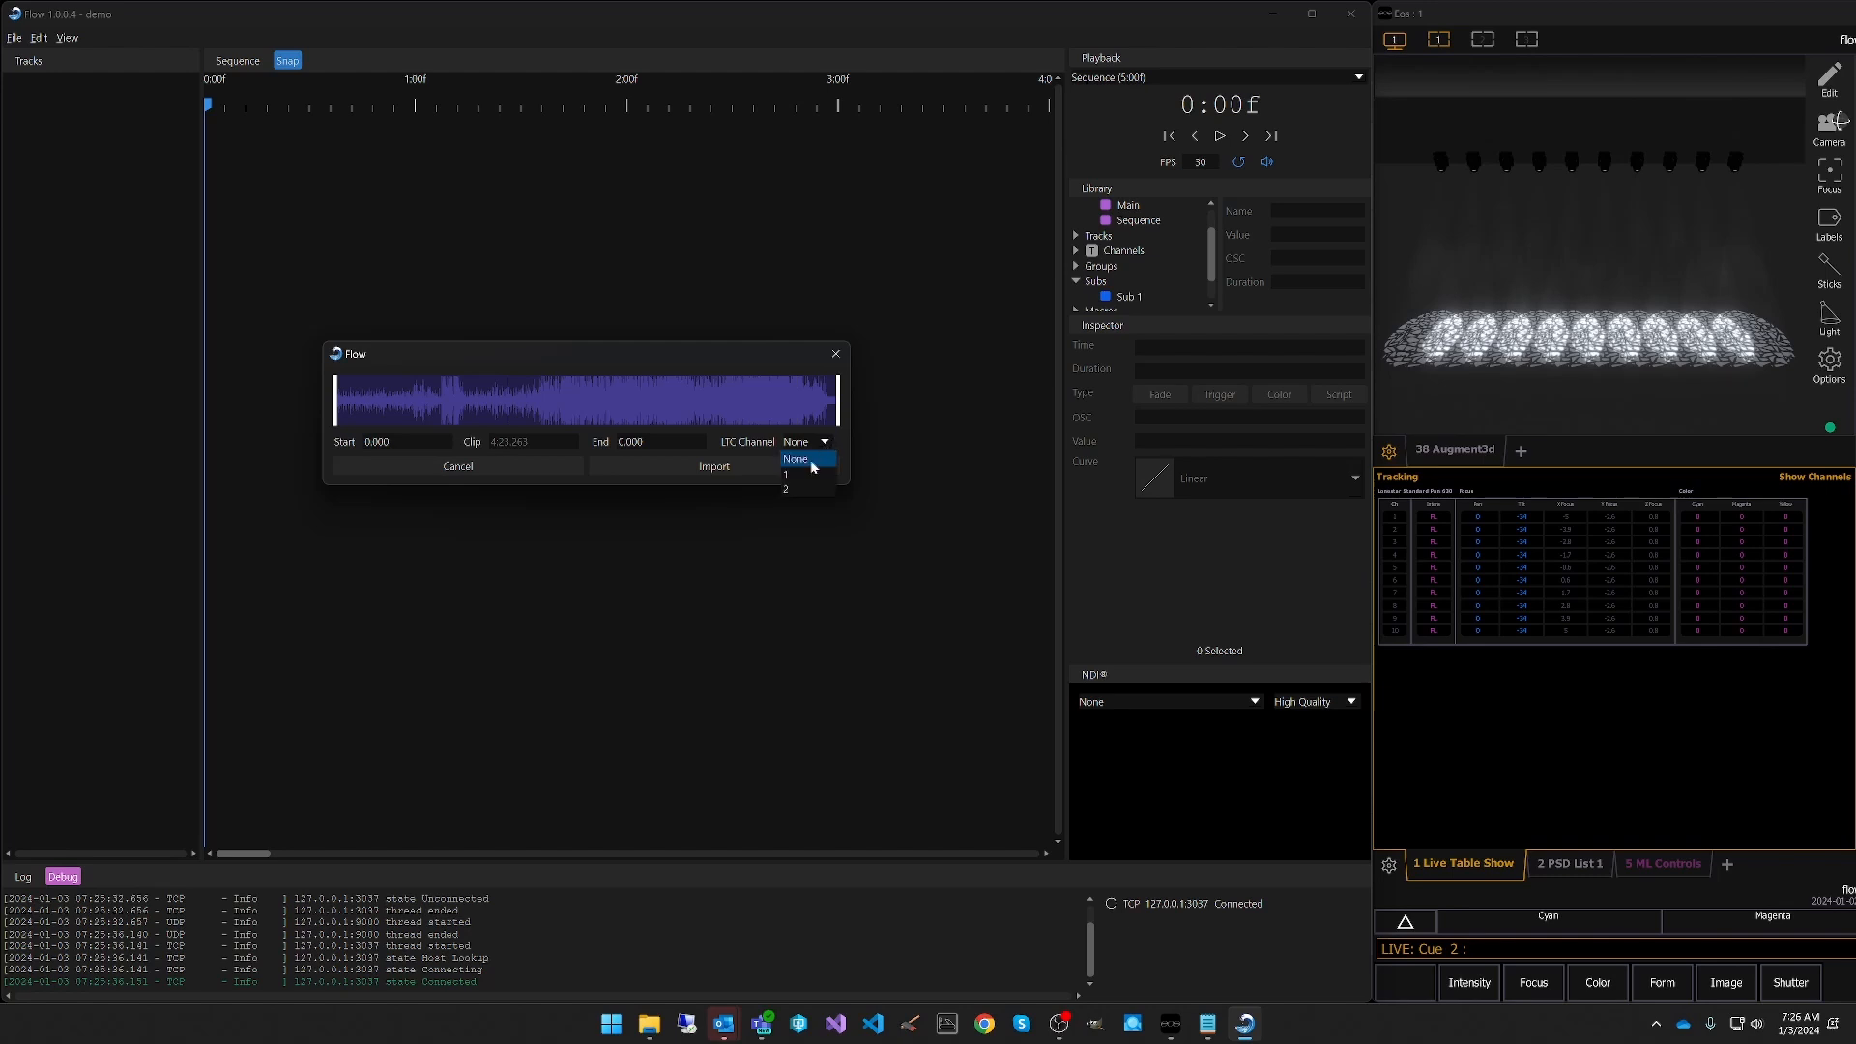
pyautogui.click(800, 490)
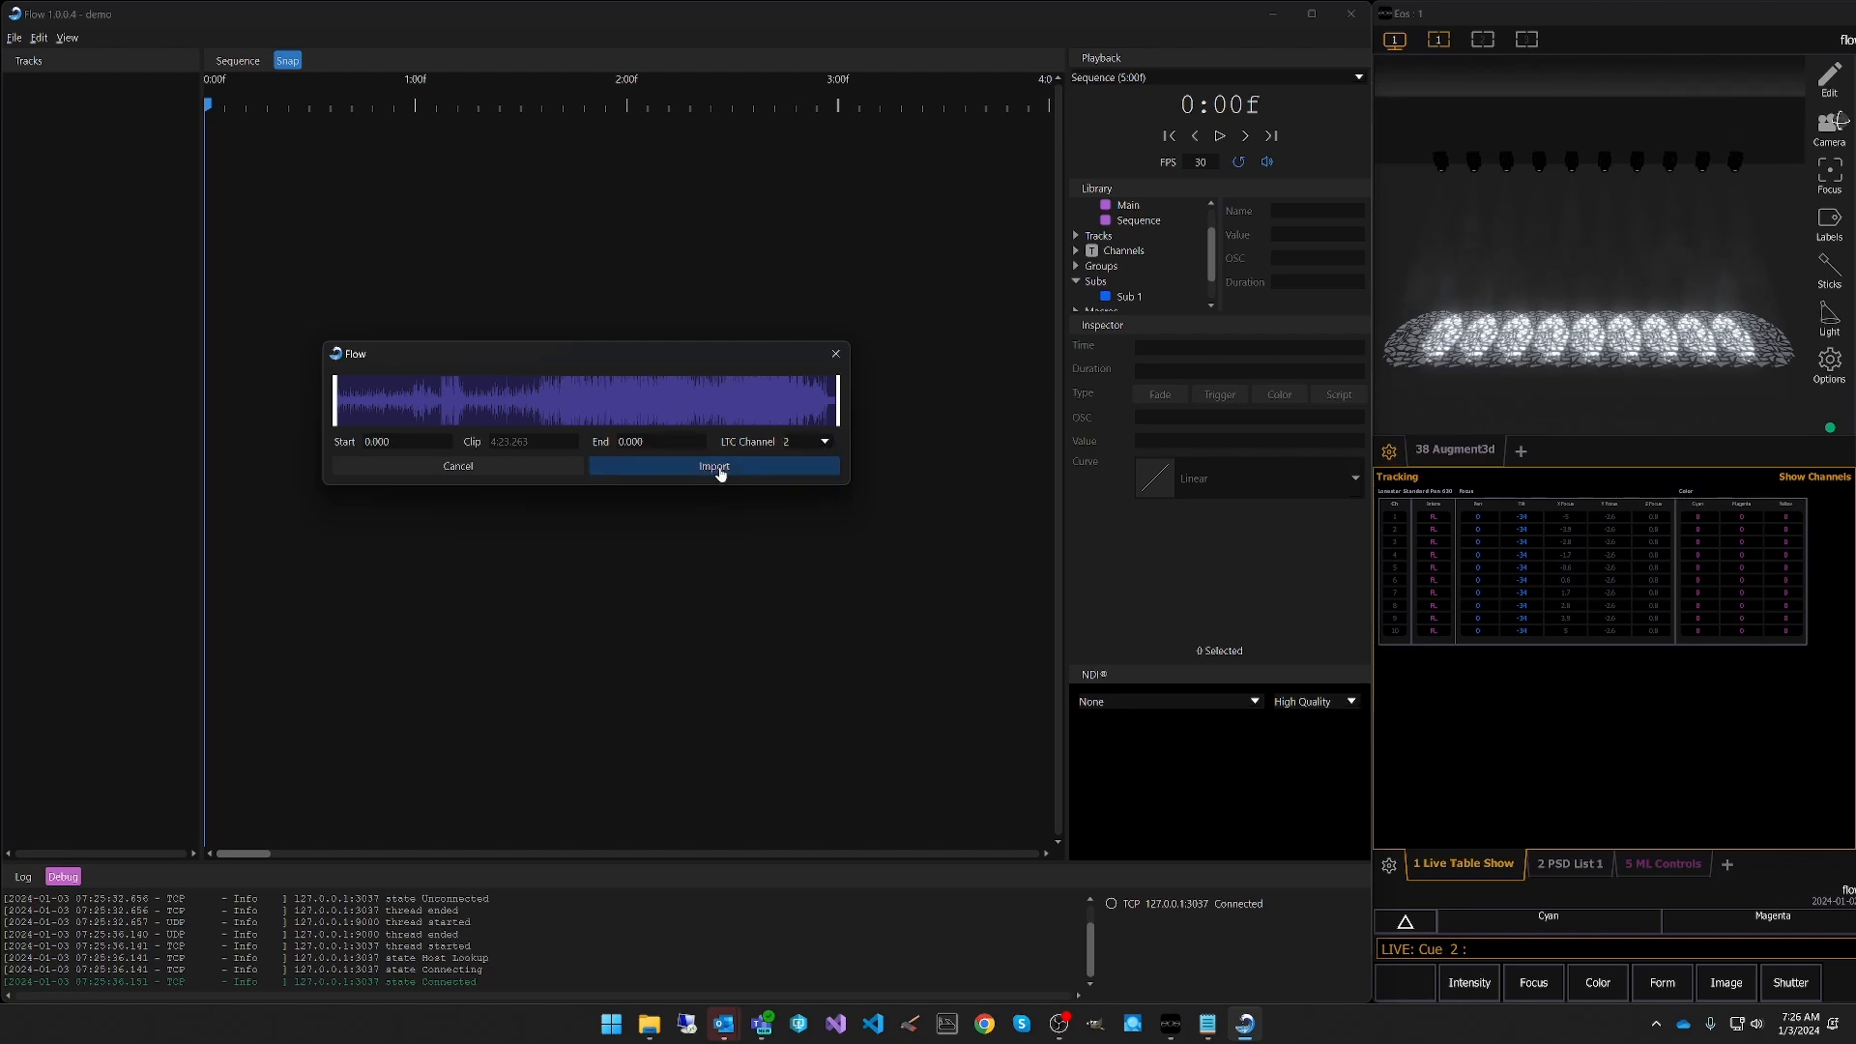
pyautogui.click(712, 467)
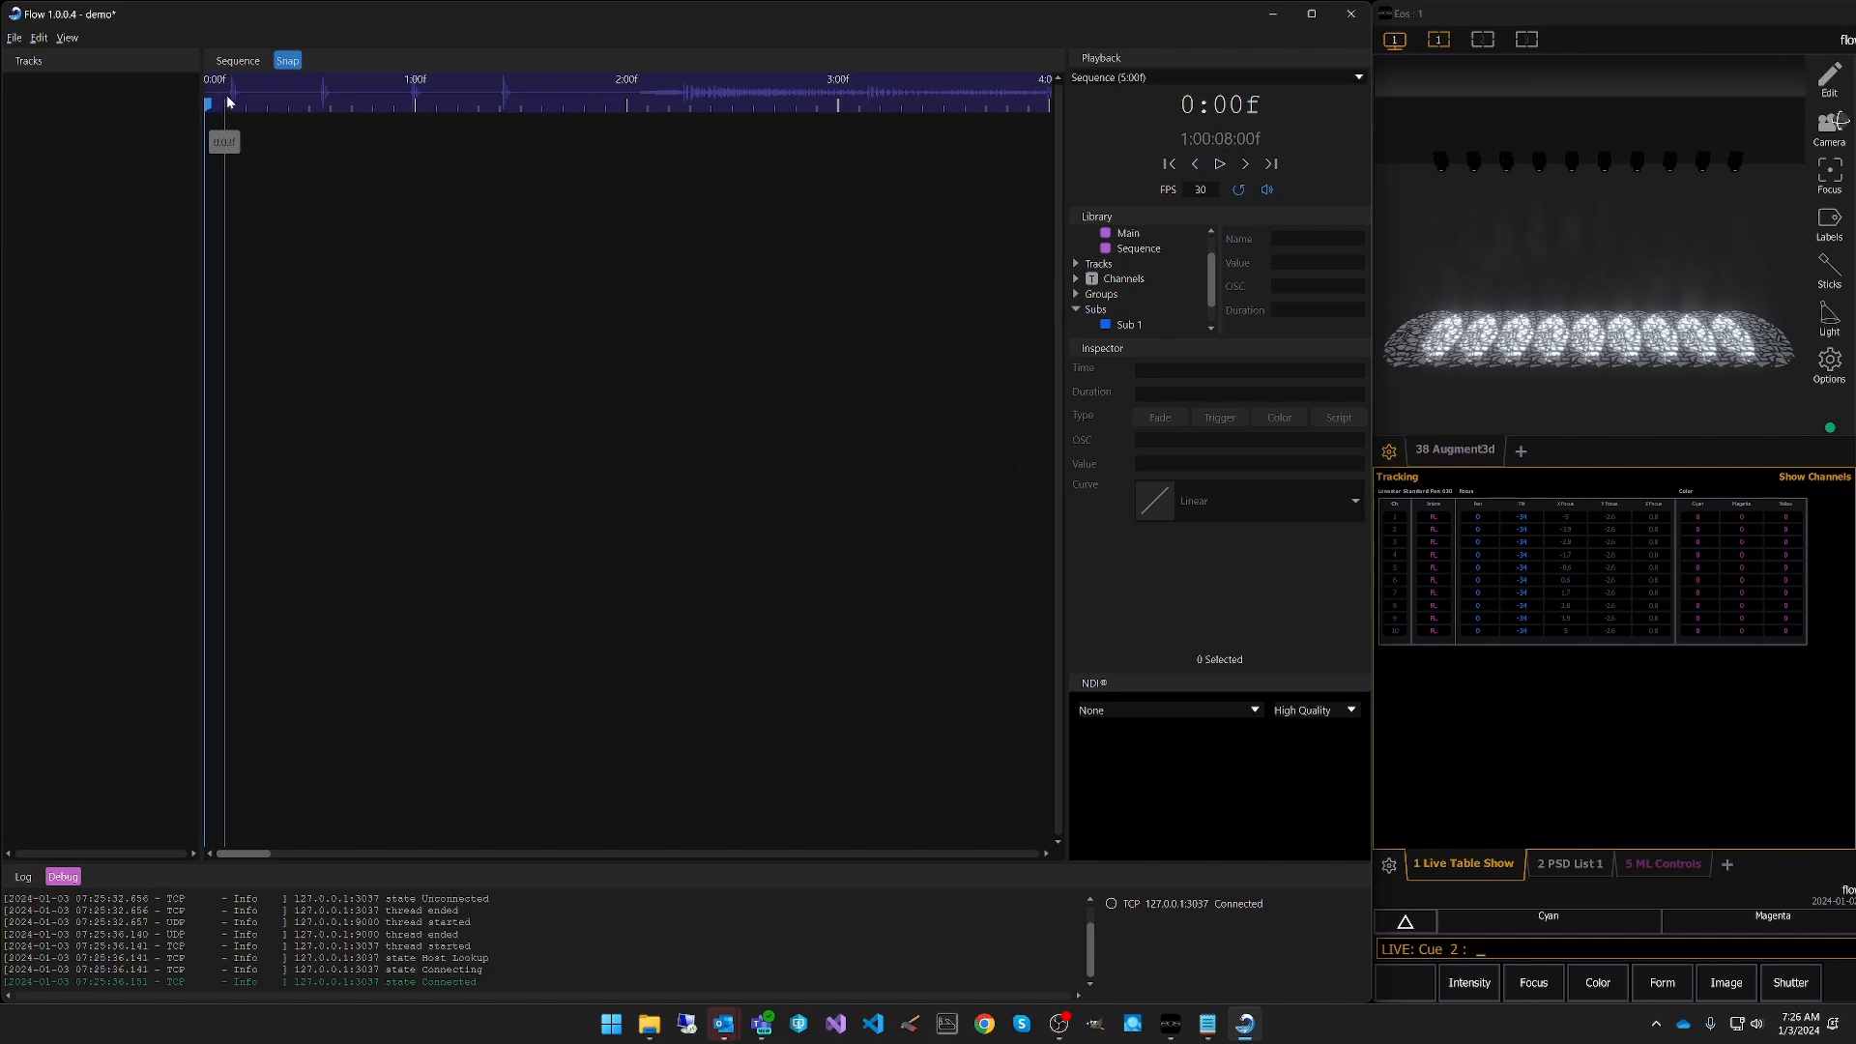
# Add Sub 1 to a new track and expand its clip across the whole sequence with Expand All.
pyautogui.moveTo(1129, 329); pyautogui.dragTo(373, 238)
pyautogui.rightClick(482, 125)
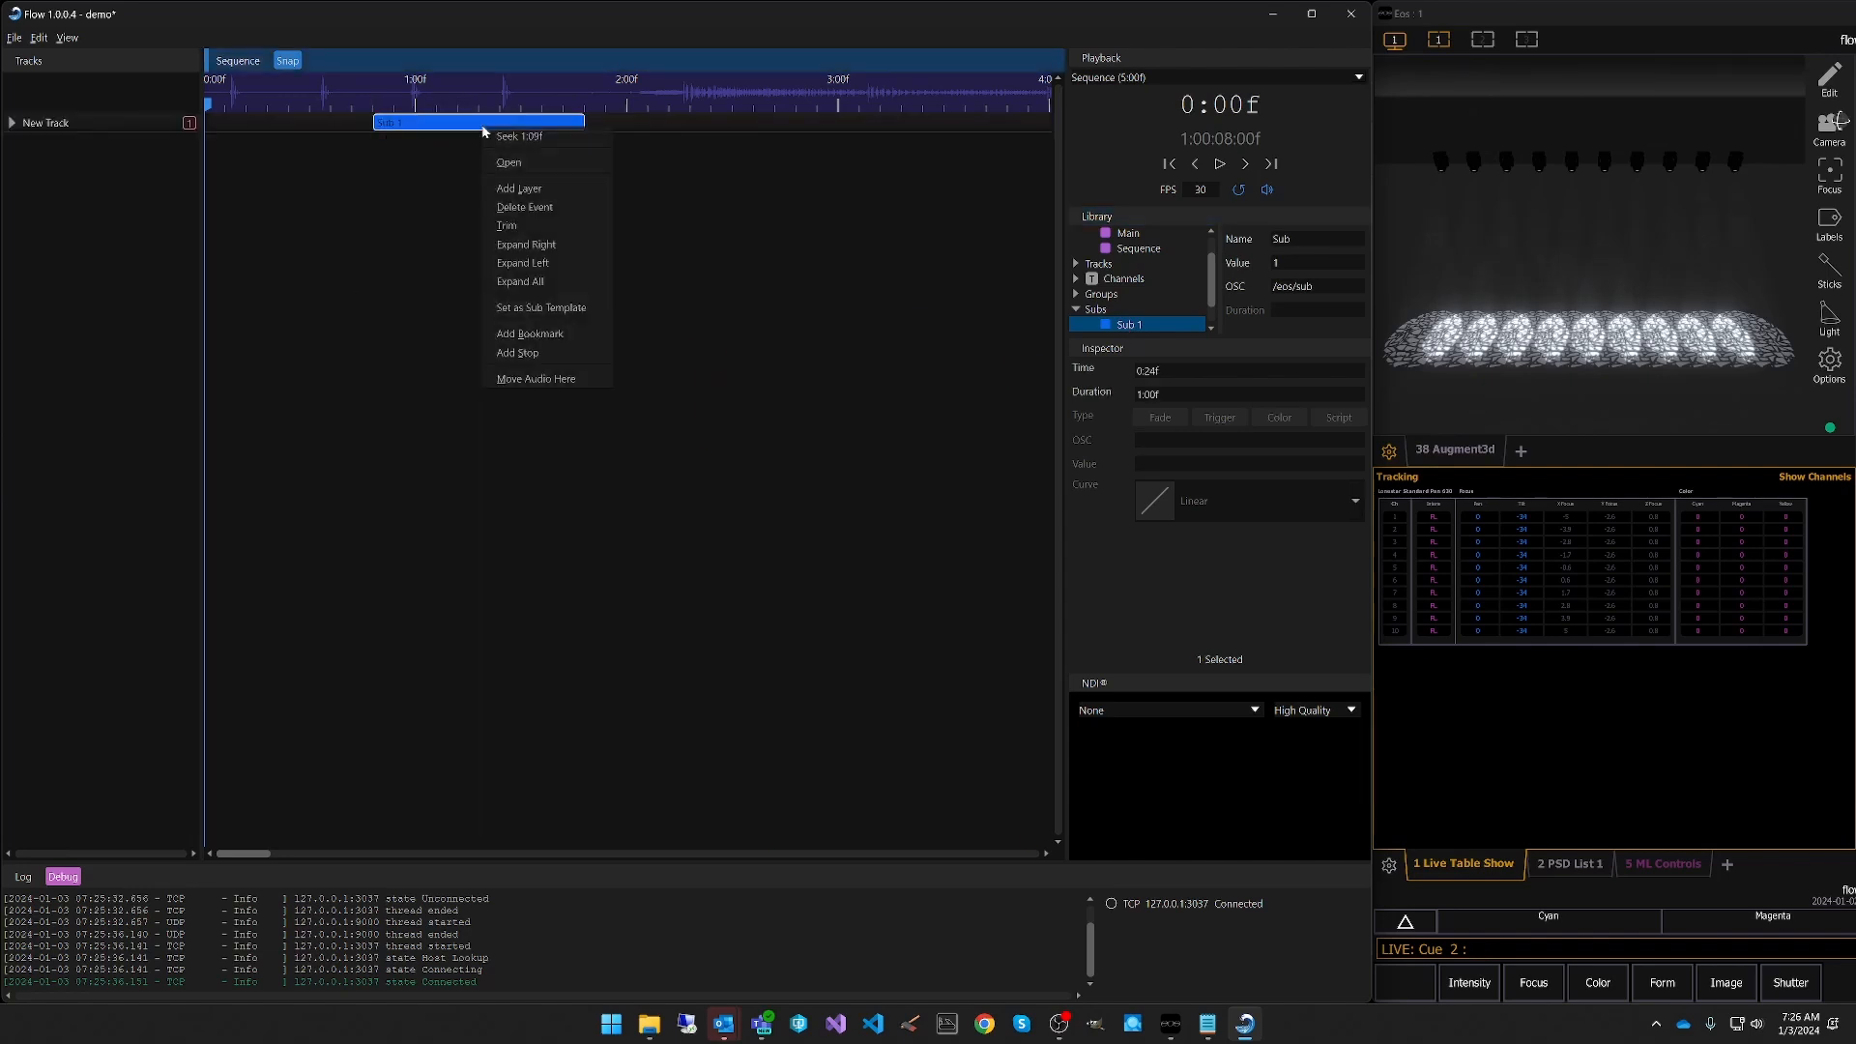
pyautogui.click(539, 282)
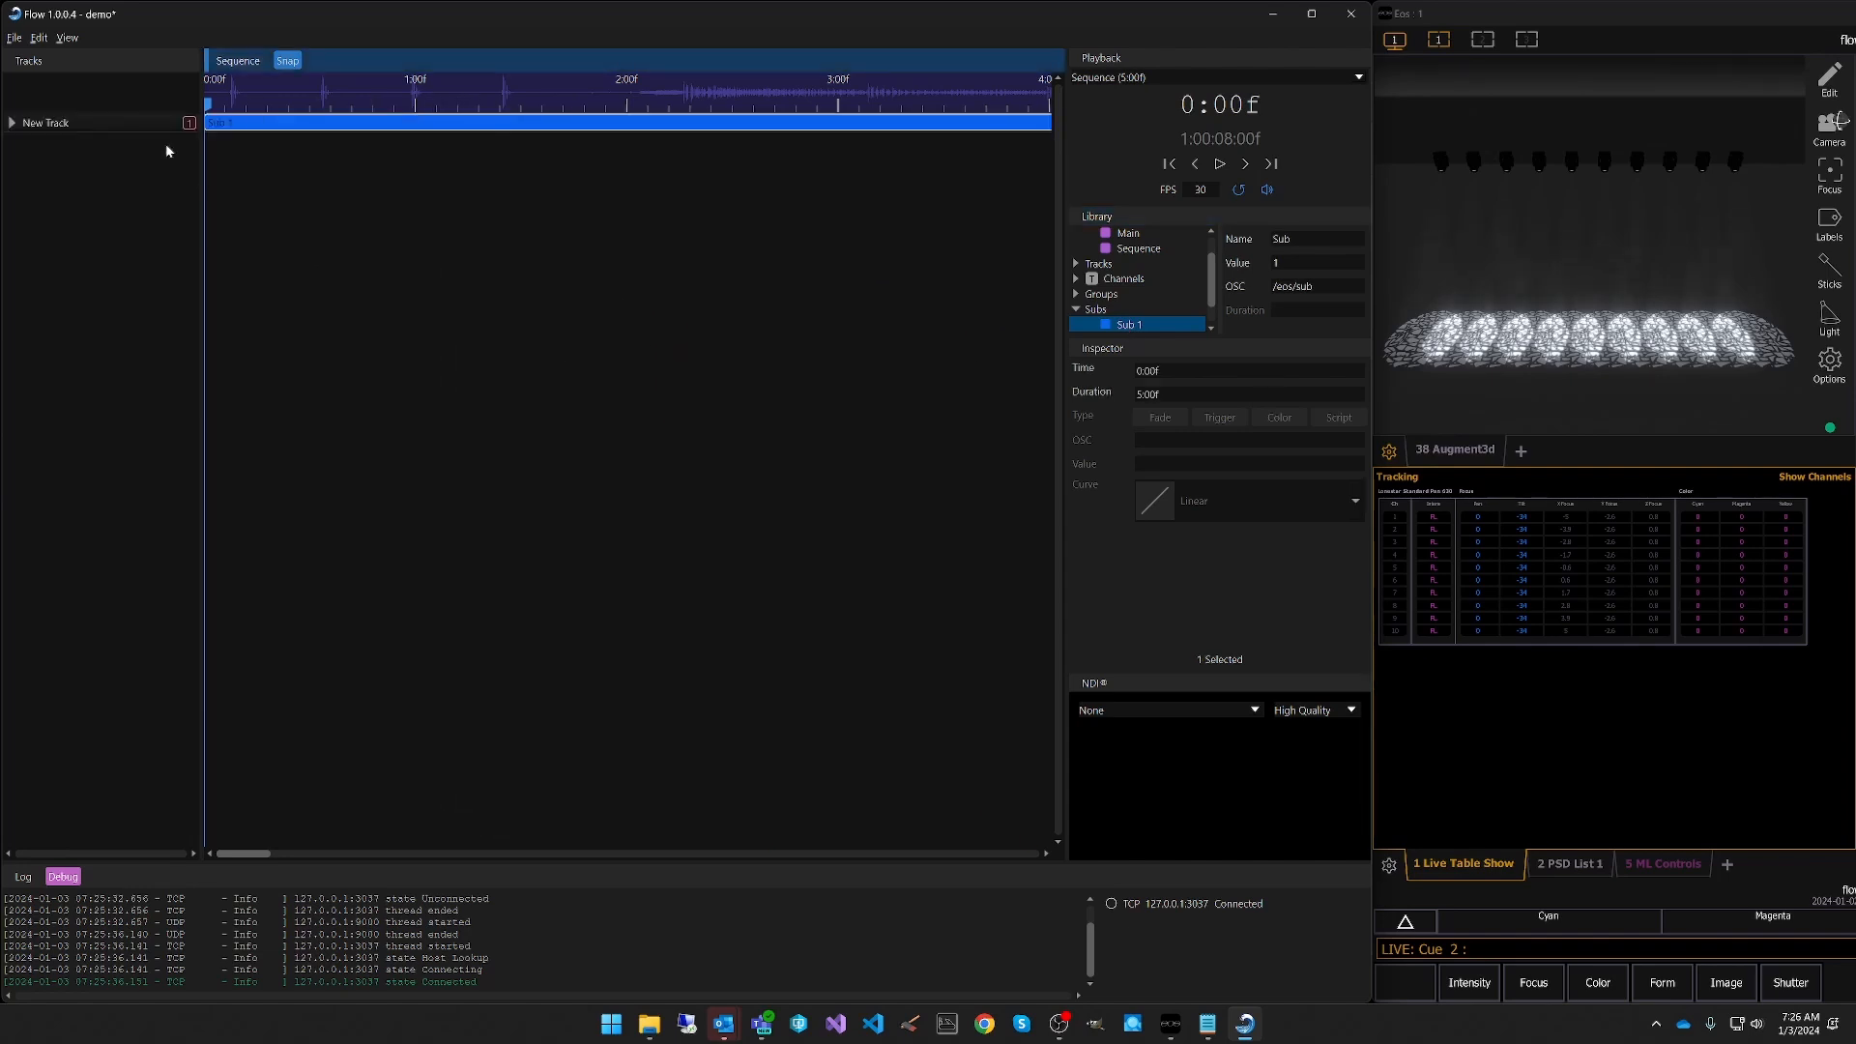
# Expand the Sub 1 track, move its trigger keyframe to 0:04f, and add trigger keyframes on the next three audio beats.
pyautogui.click(12, 123)
pyautogui.moveTo(310, 145); pyautogui.dragTo(232, 145)
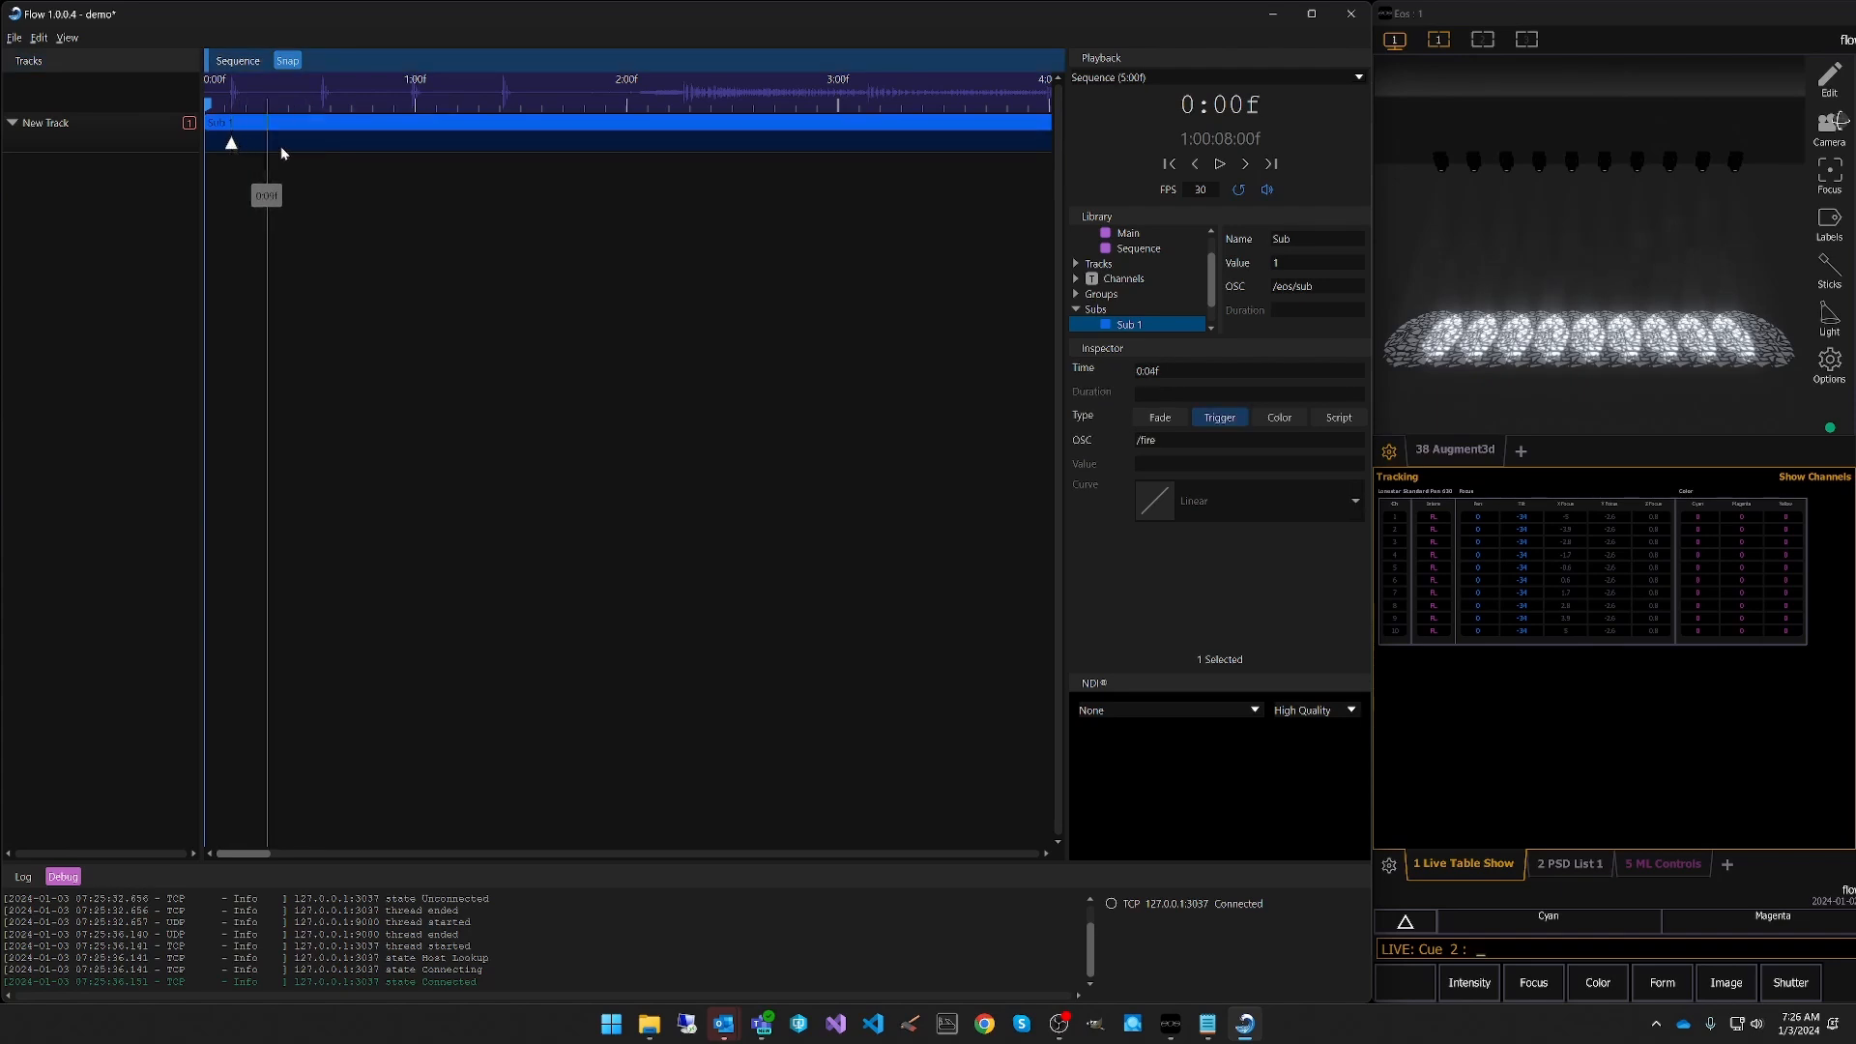
pyautogui.rightClick(322, 141)
pyautogui.click(368, 223)
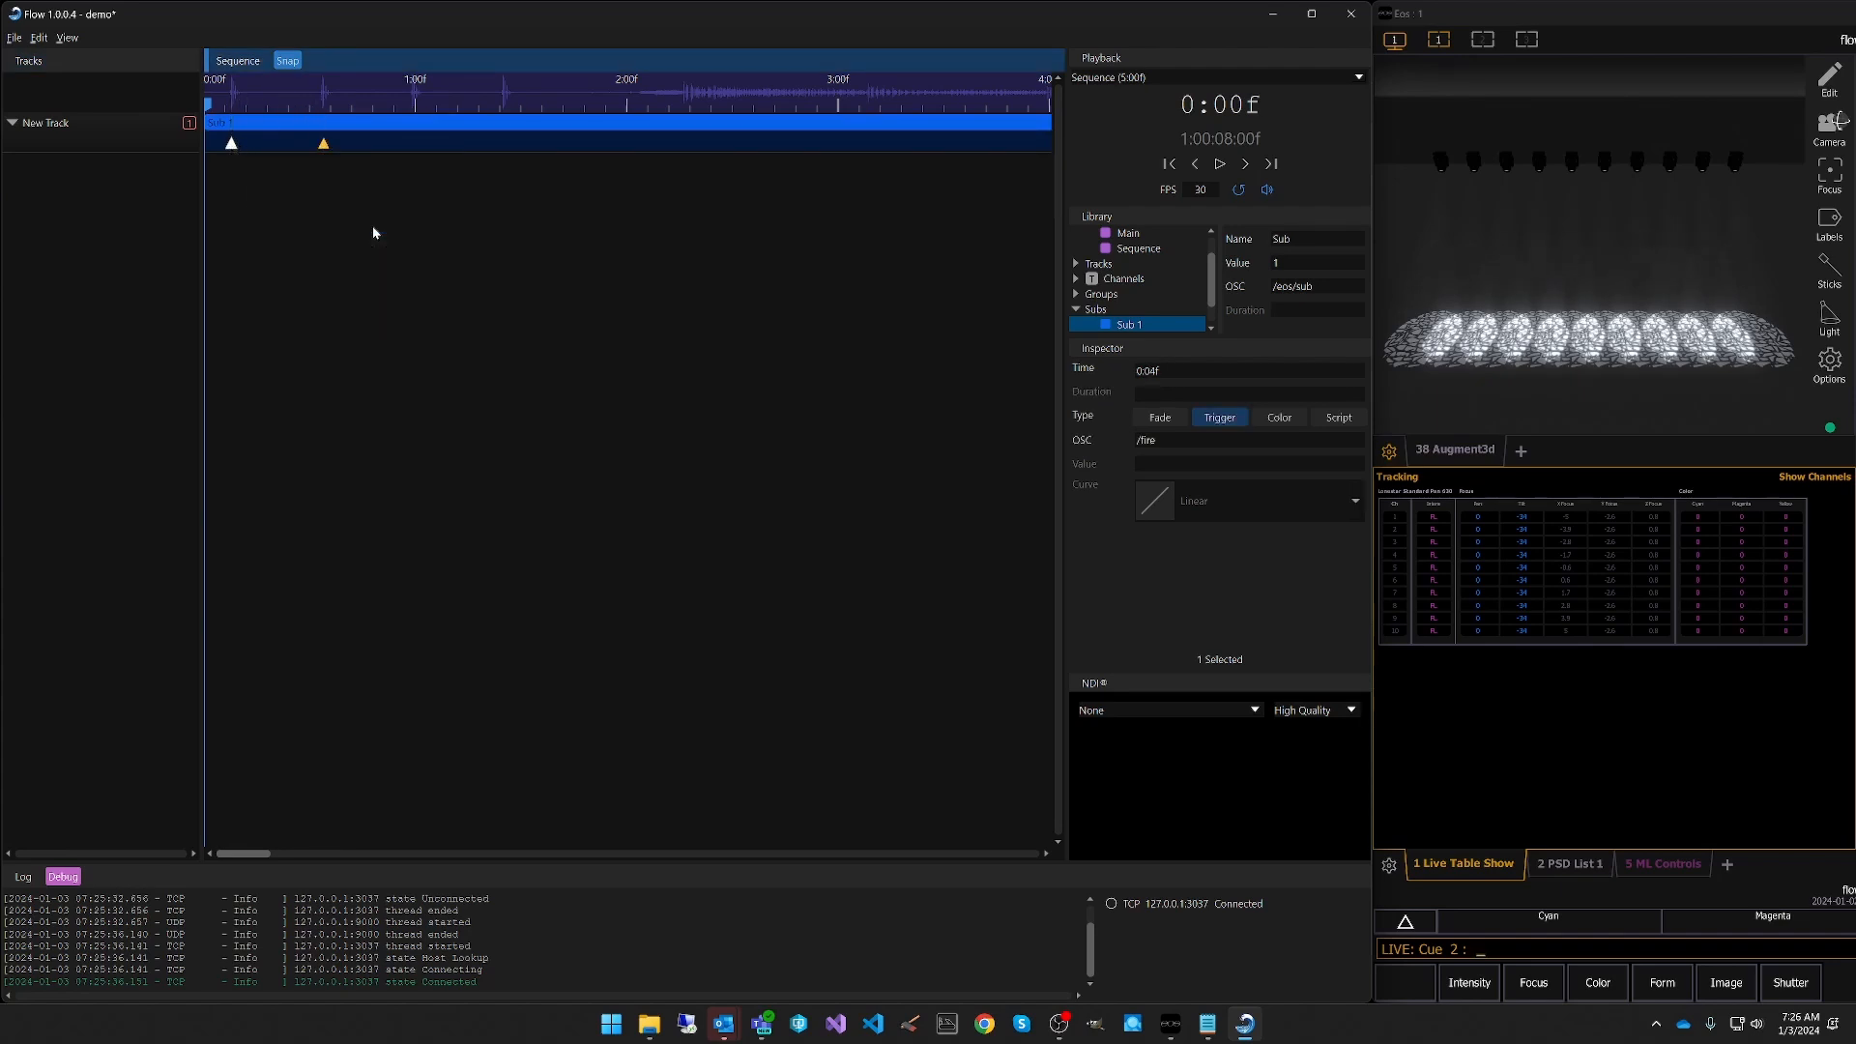
pyautogui.rightClick(415, 145)
pyautogui.click(464, 225)
pyautogui.rightClick(505, 145)
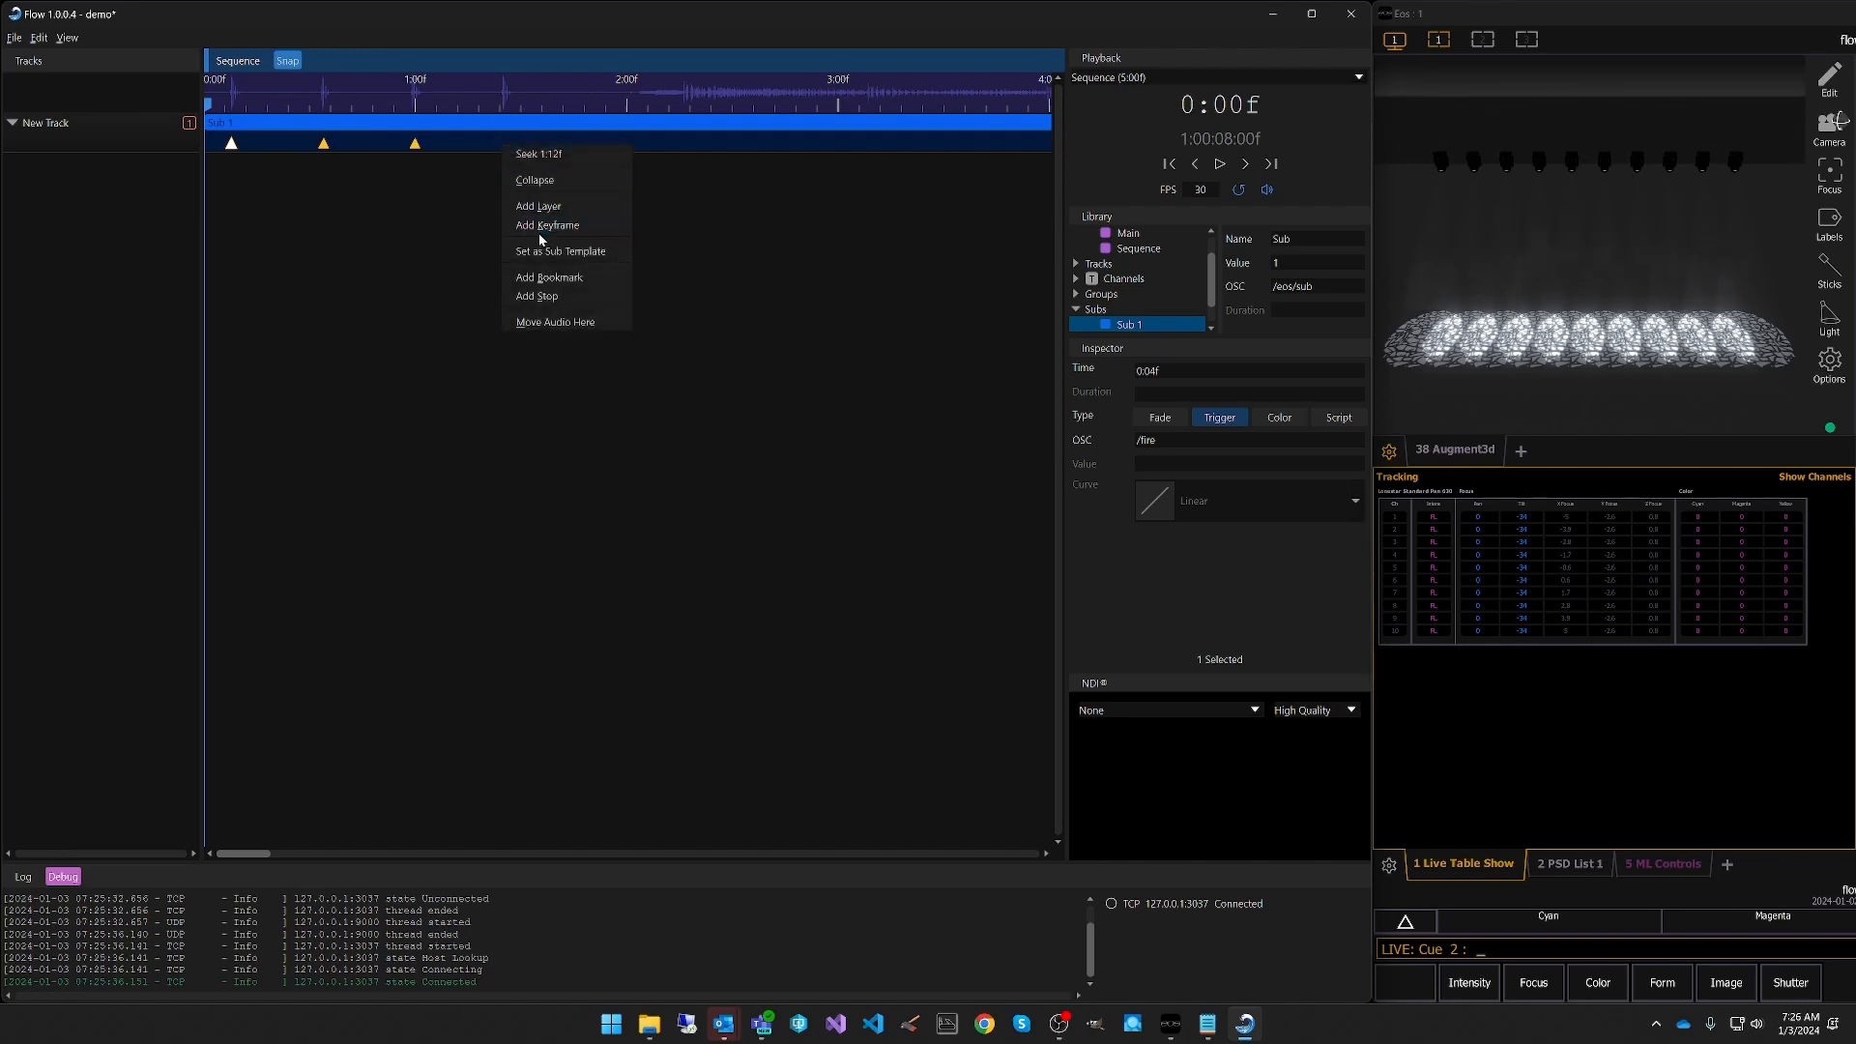
pyautogui.click(542, 228)
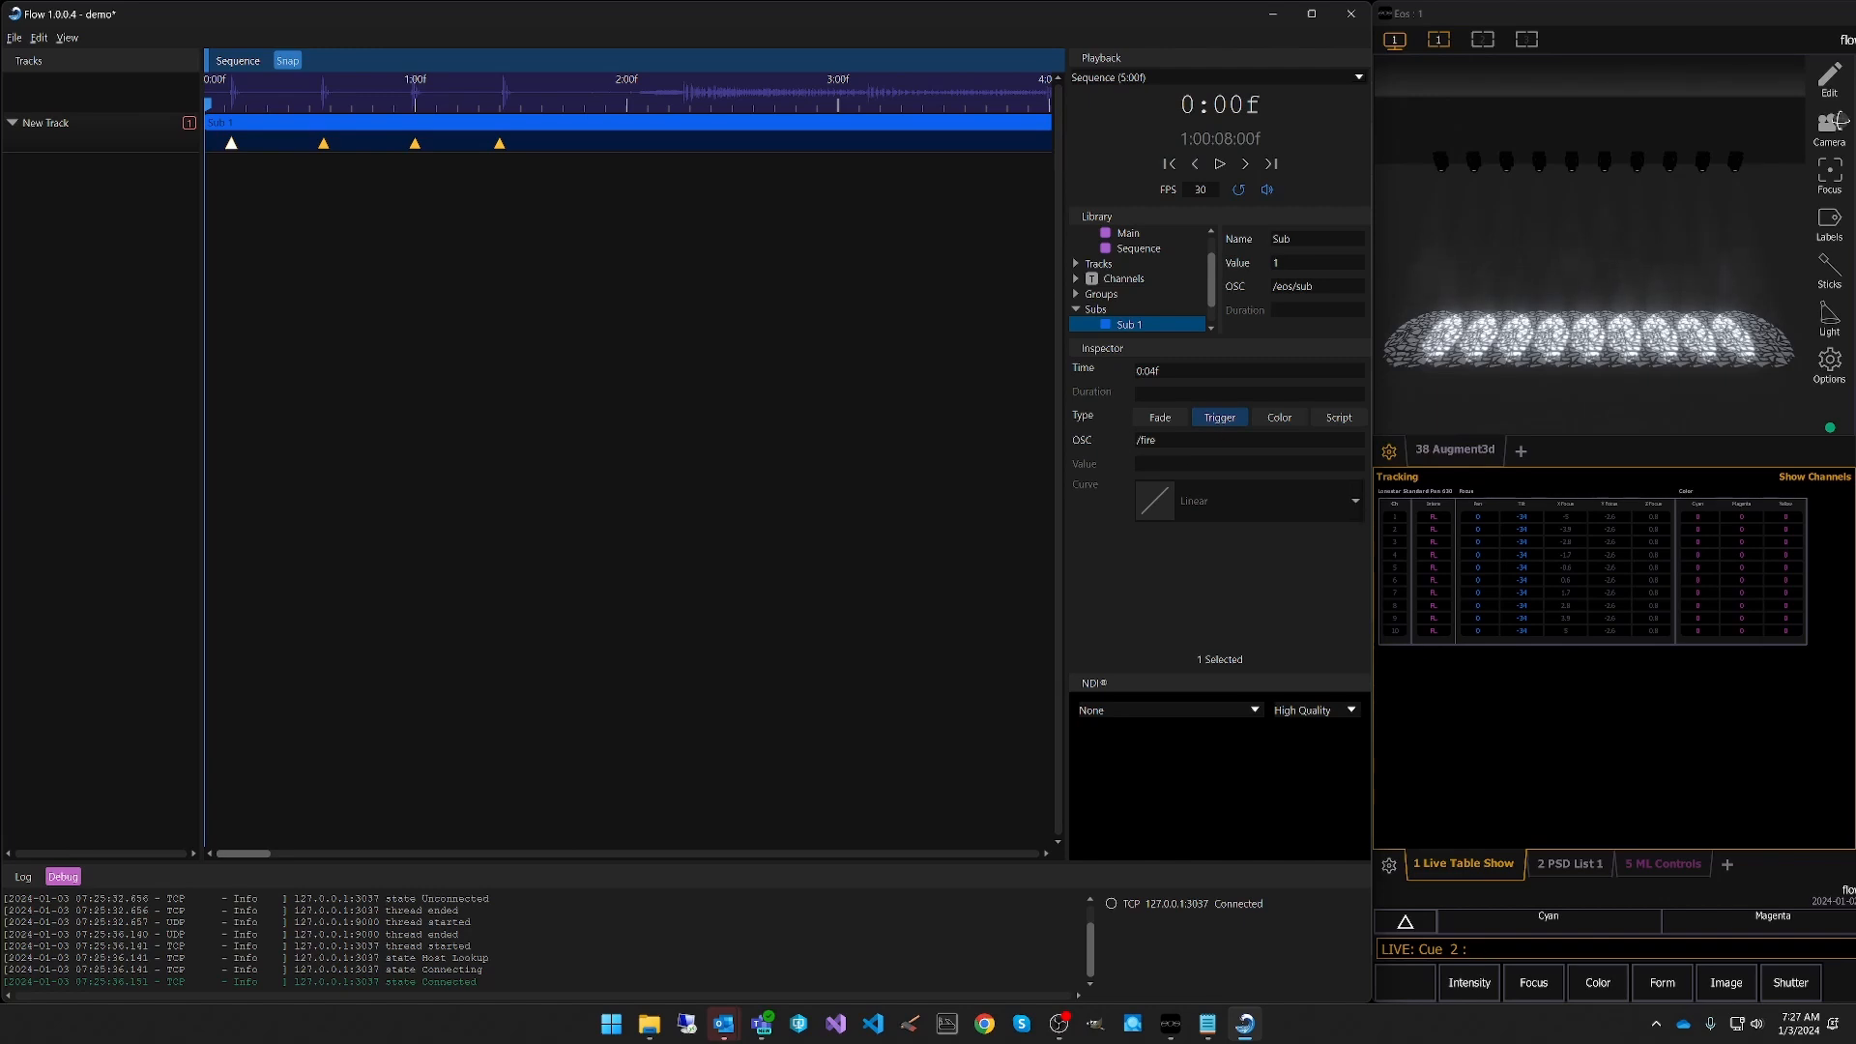
# Check the trigger's /fire OSC command and play the sequence to see Sub 1 fire on the audio beats.
pyautogui.moveTo(1172, 440); pyautogui.dragTo(1138, 440)
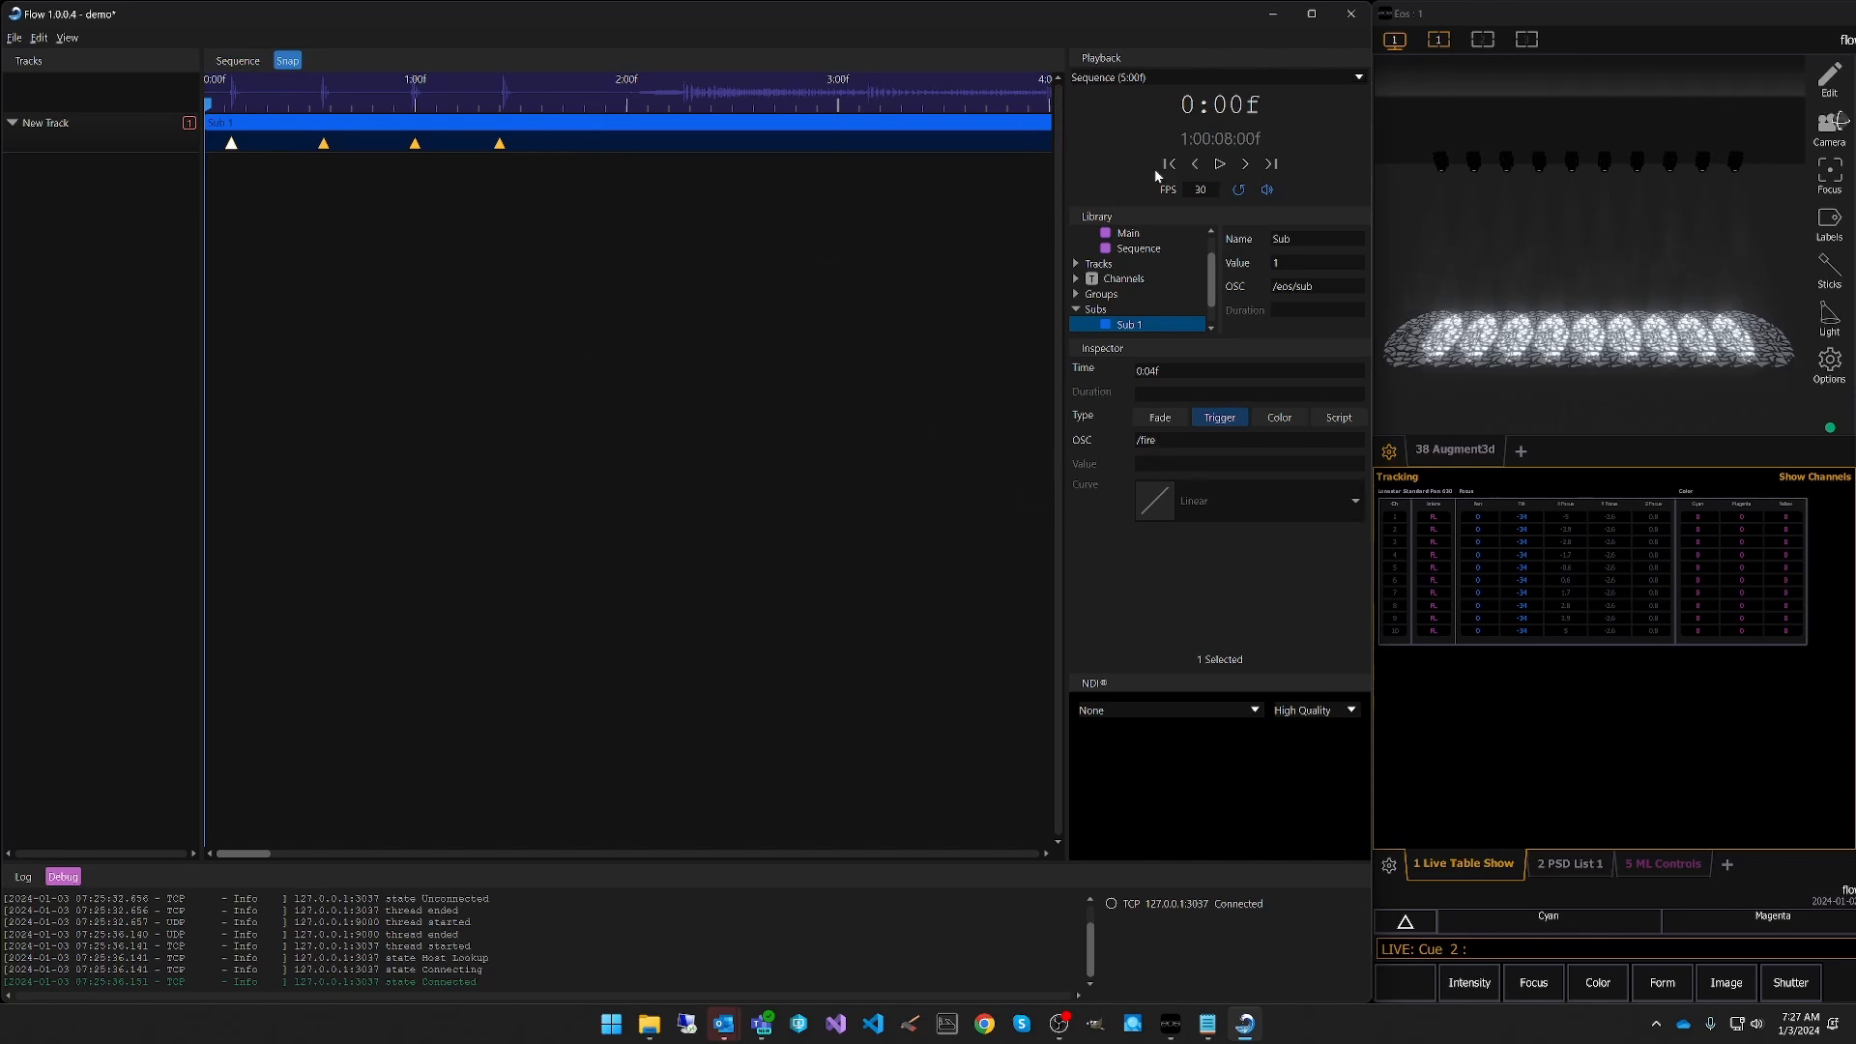
pyautogui.click(1220, 166)
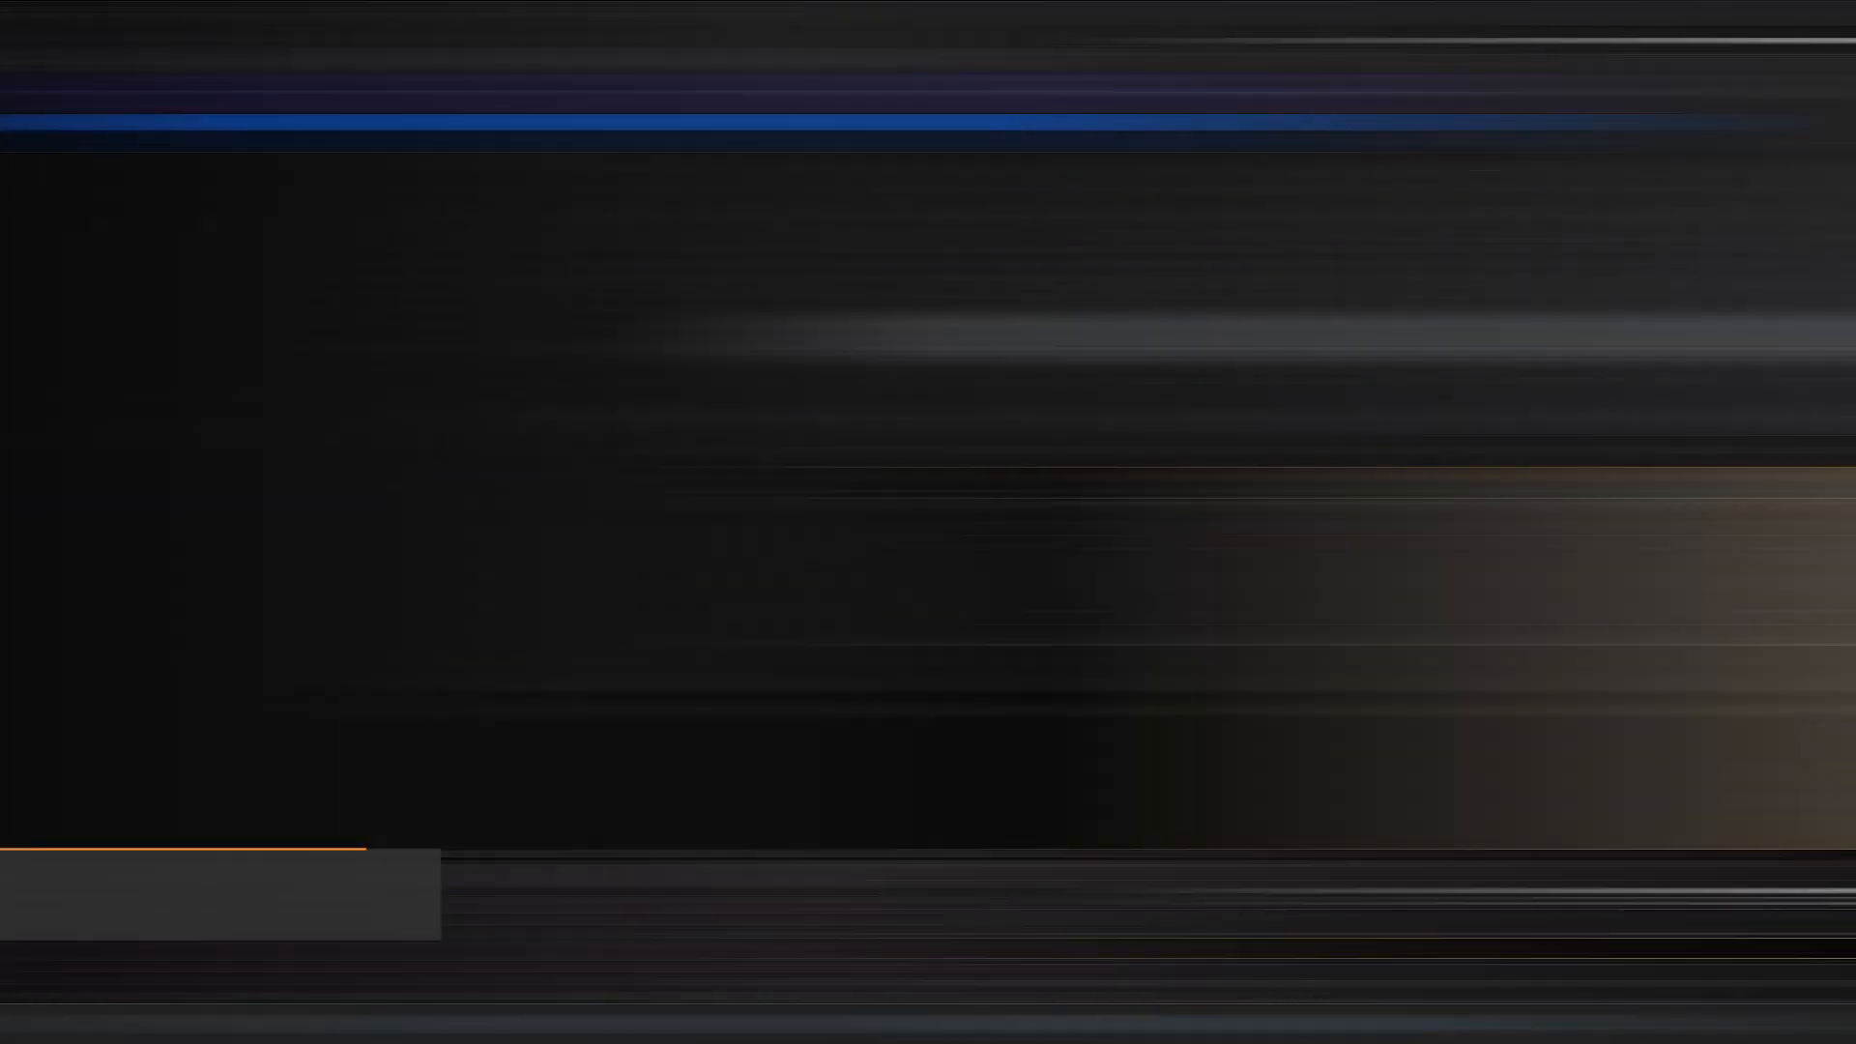
pyautogui.moveTo(1003, 854); pyautogui.dragTo(228, 857)
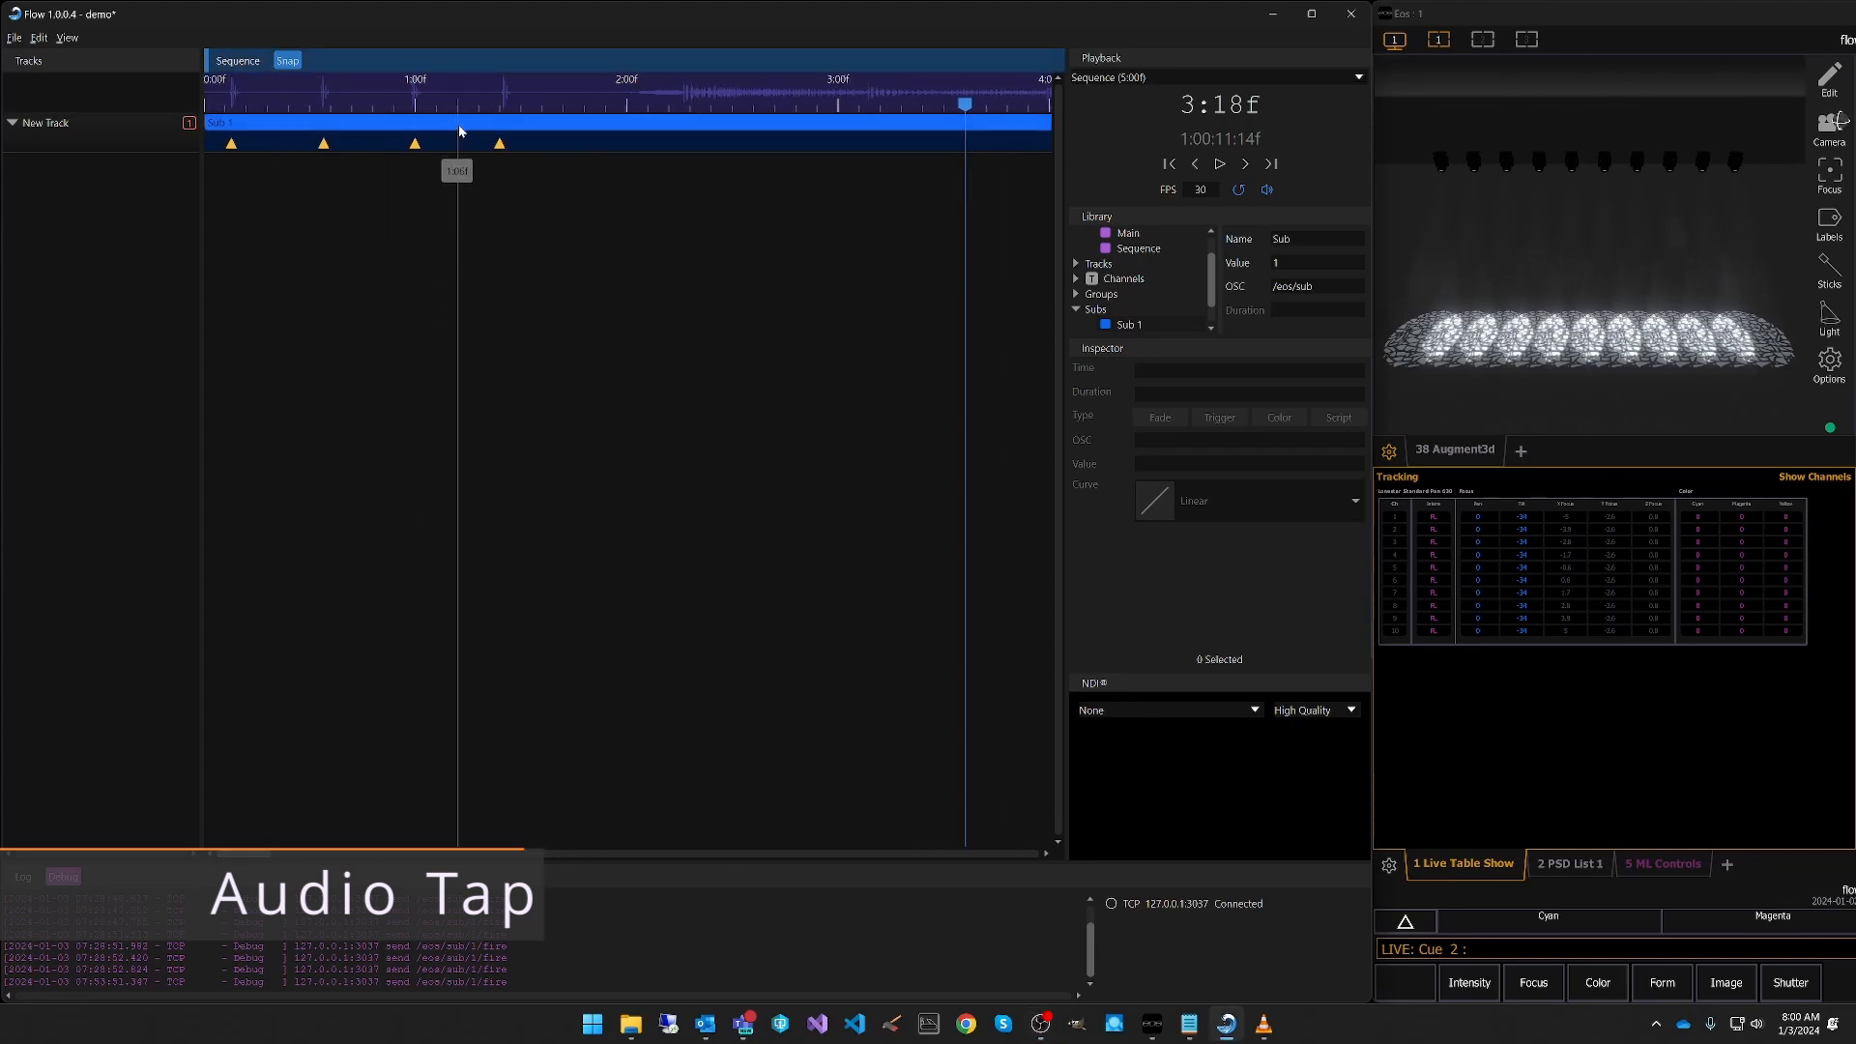
# Delete the track holding the Sub 1 clip and its beat triggers.
pyautogui.click(66, 137)
pyautogui.rightClick(65, 137)
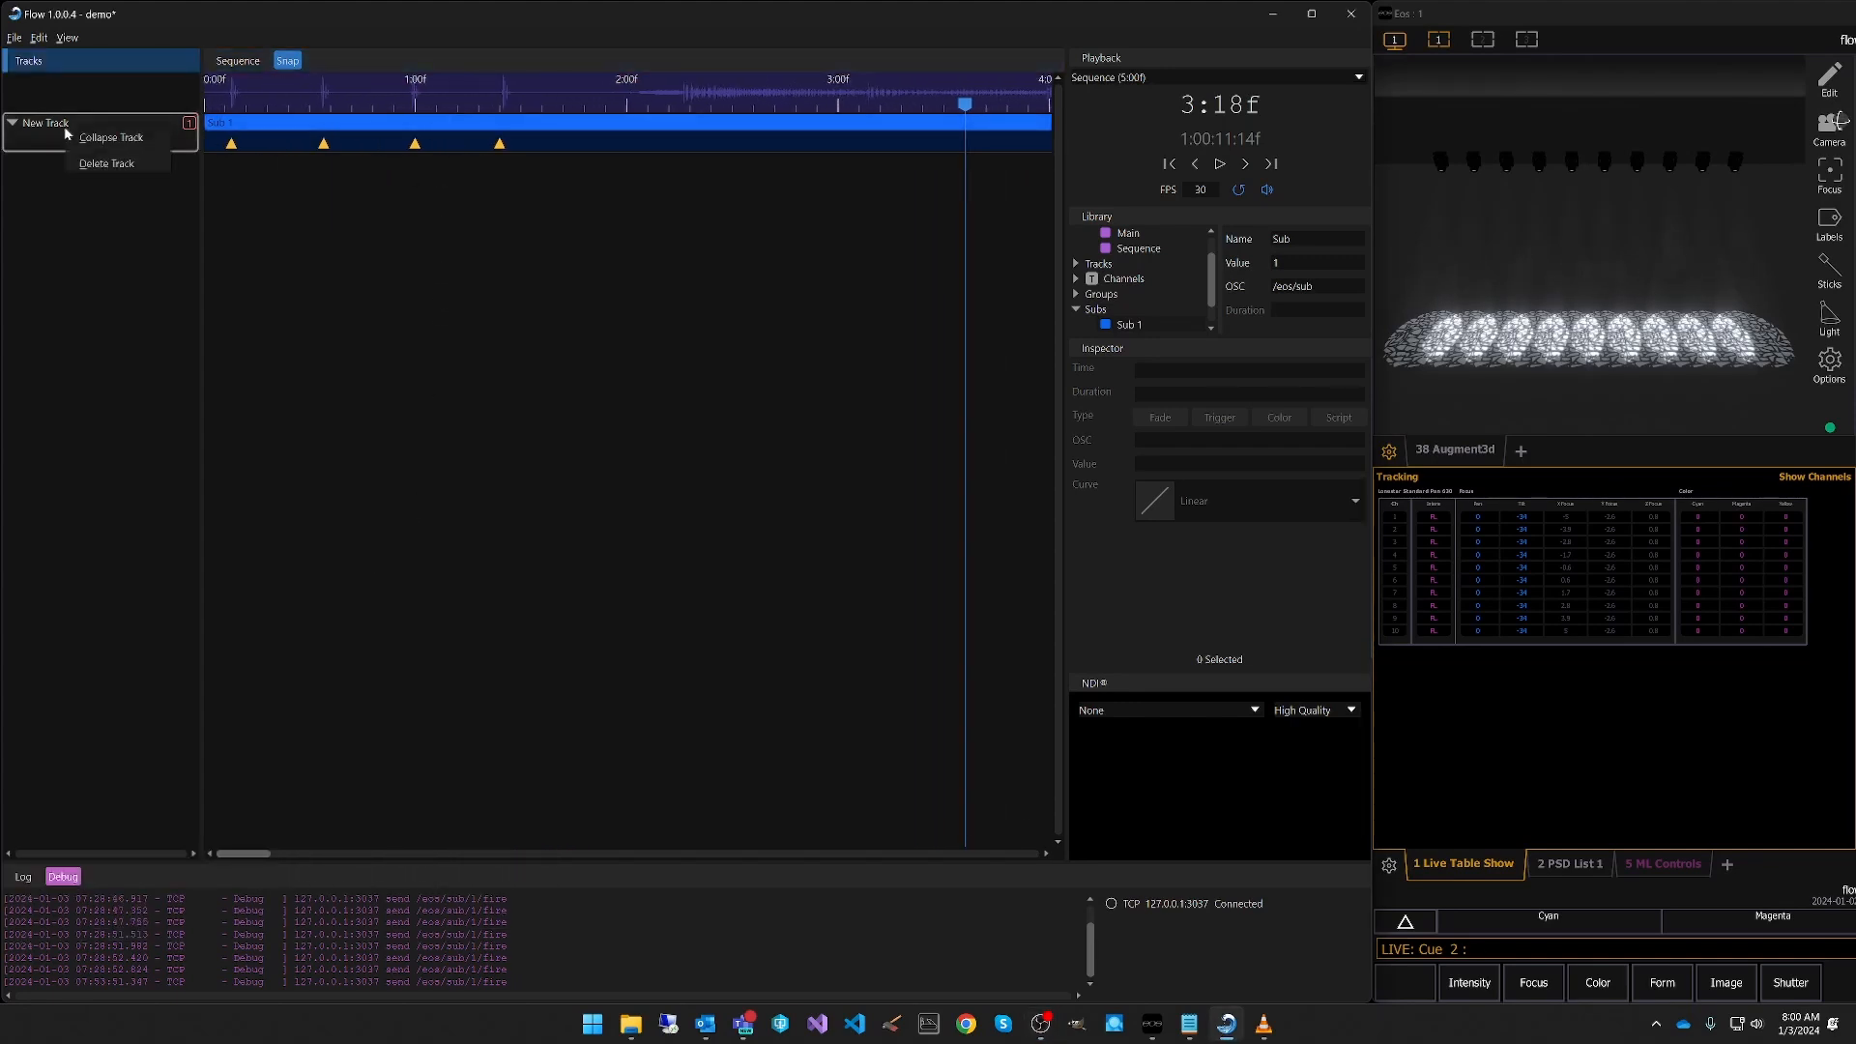
pyautogui.click(116, 163)
# Add a fresh Sub 1 clip to a new track, show its keyframes, and expand the clip across the whole sequence.
pyautogui.moveTo(1127, 327); pyautogui.dragTo(252, 205)
pyautogui.click(12, 122)
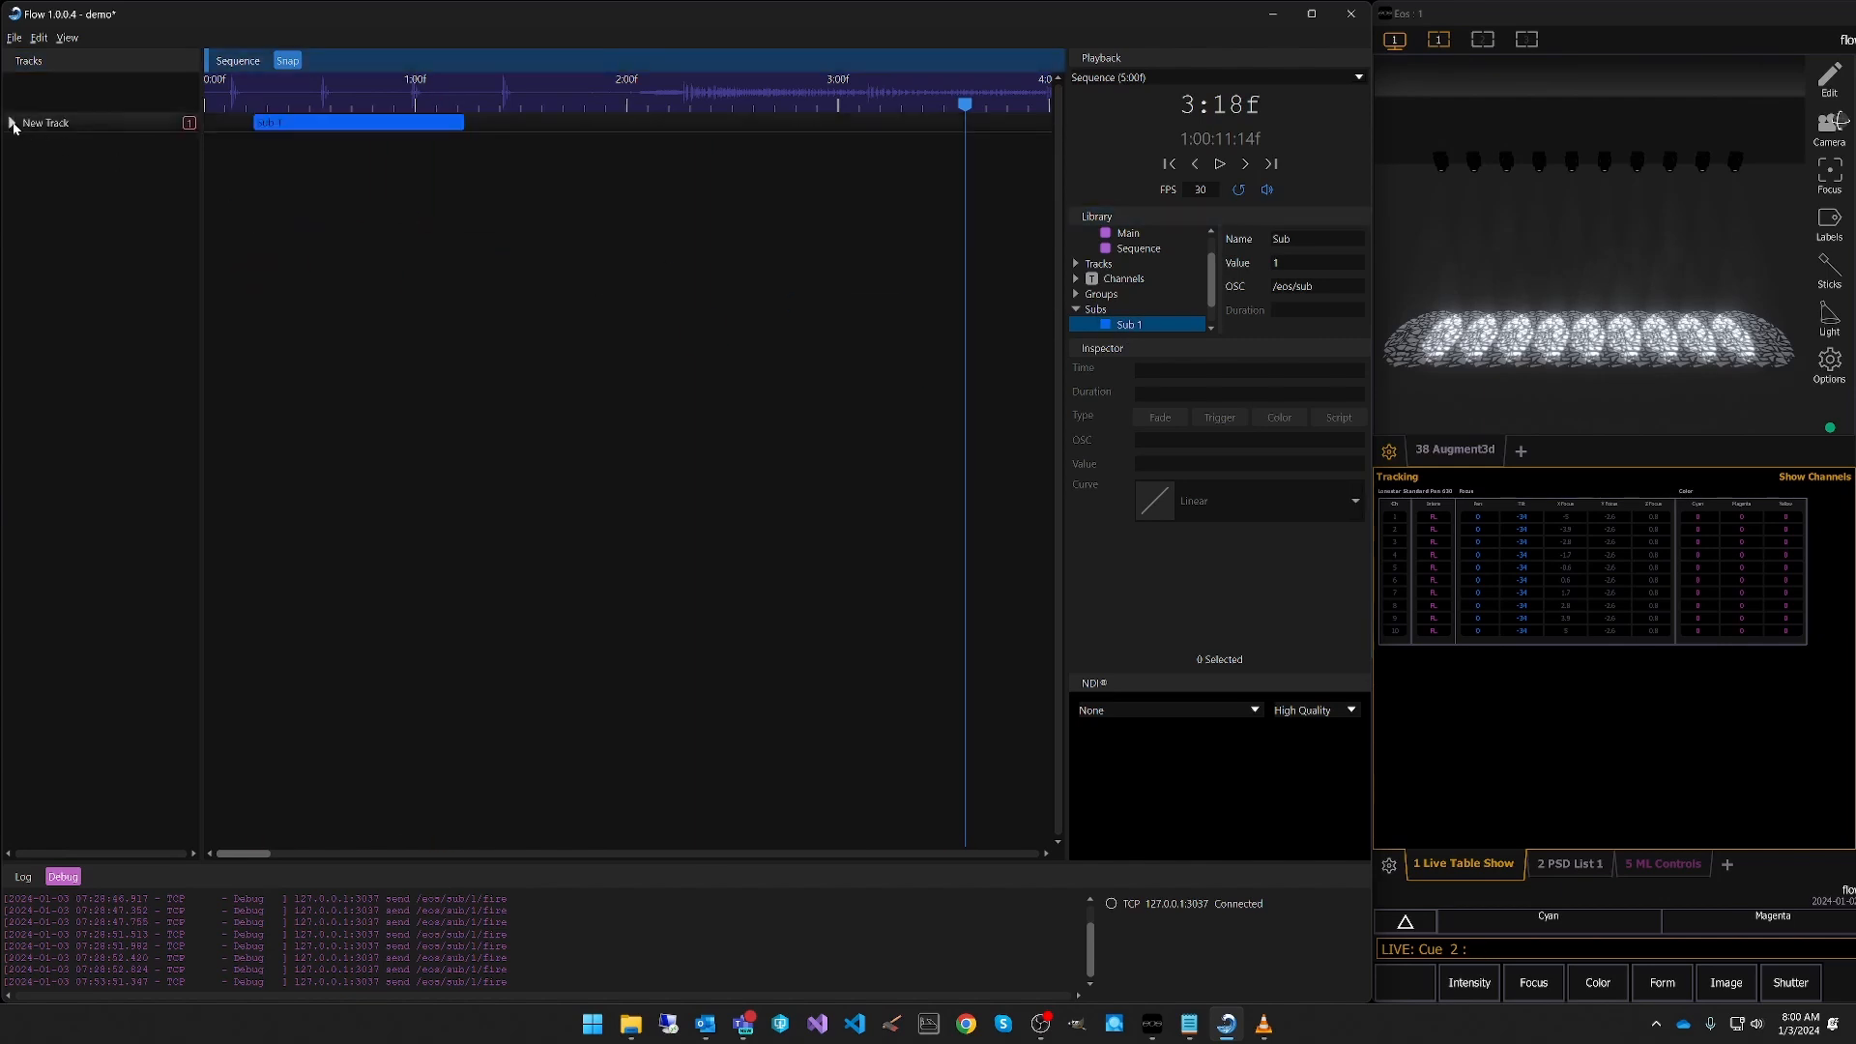
pyautogui.click(360, 143)
pyautogui.rightClick(391, 143)
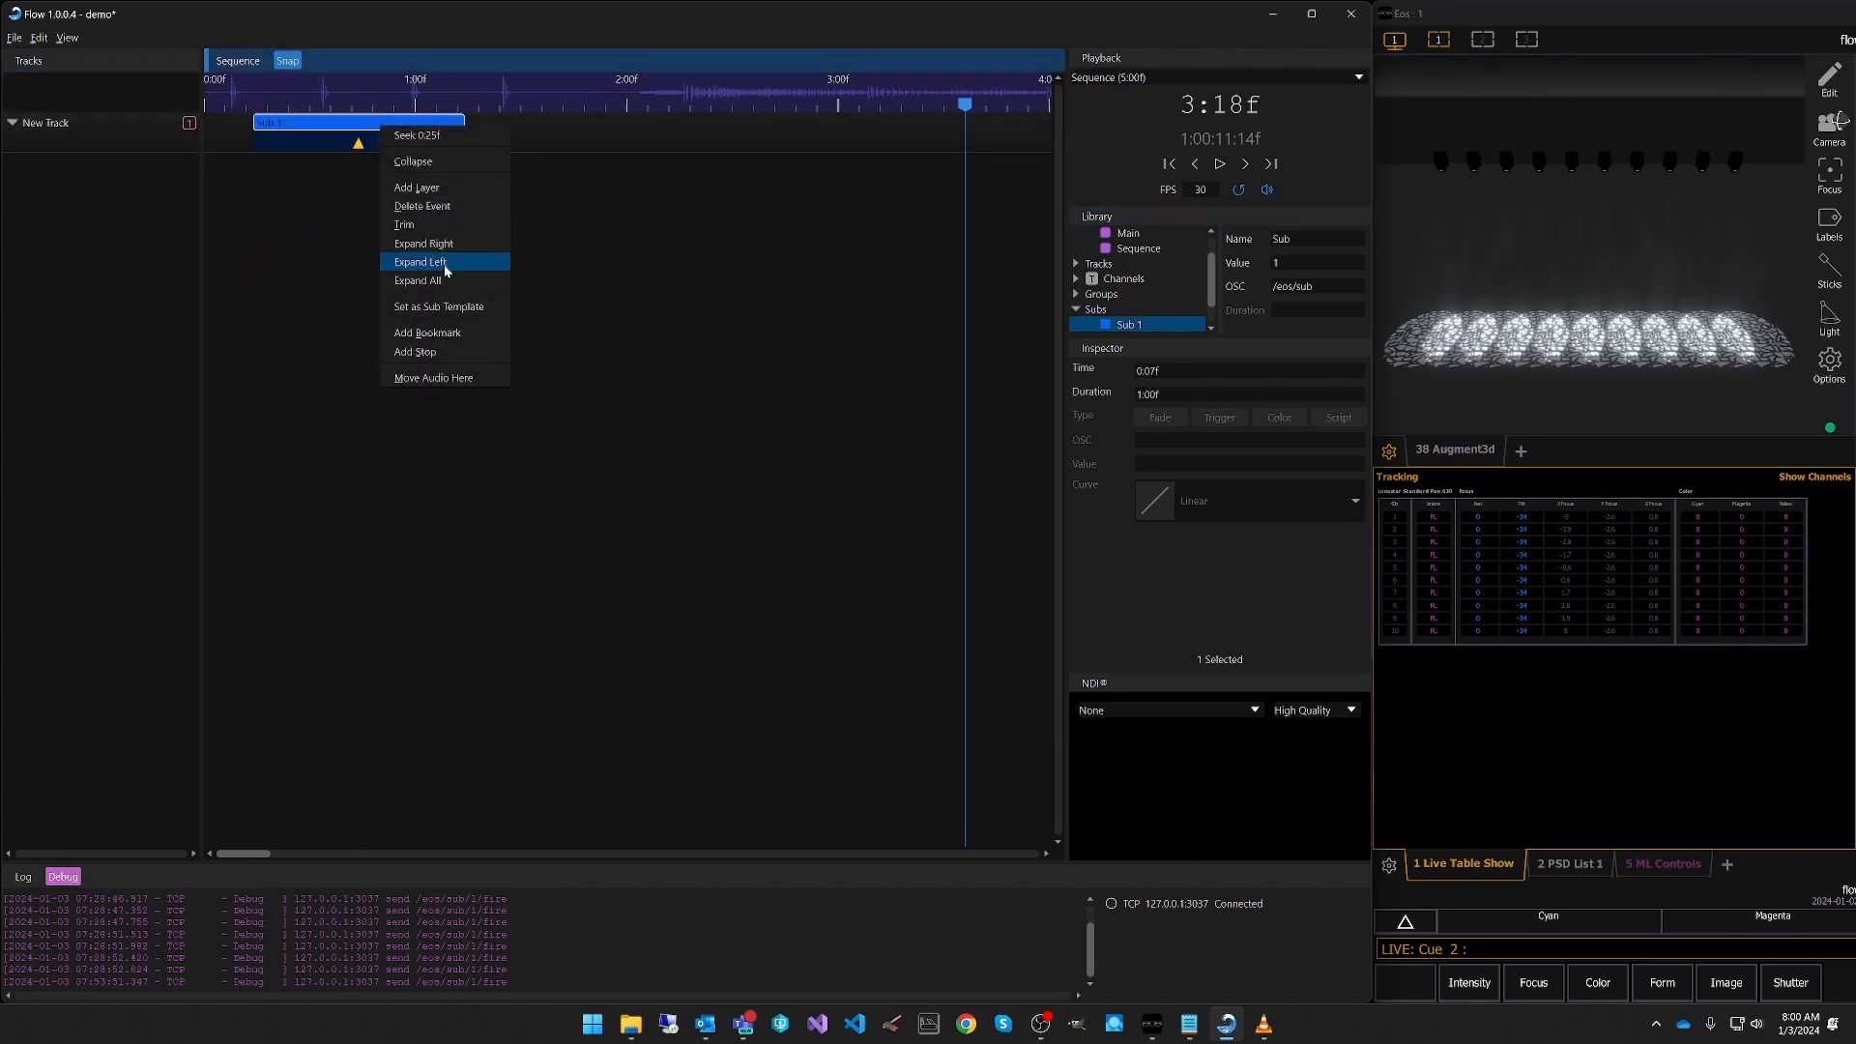
pyautogui.click(397, 280)
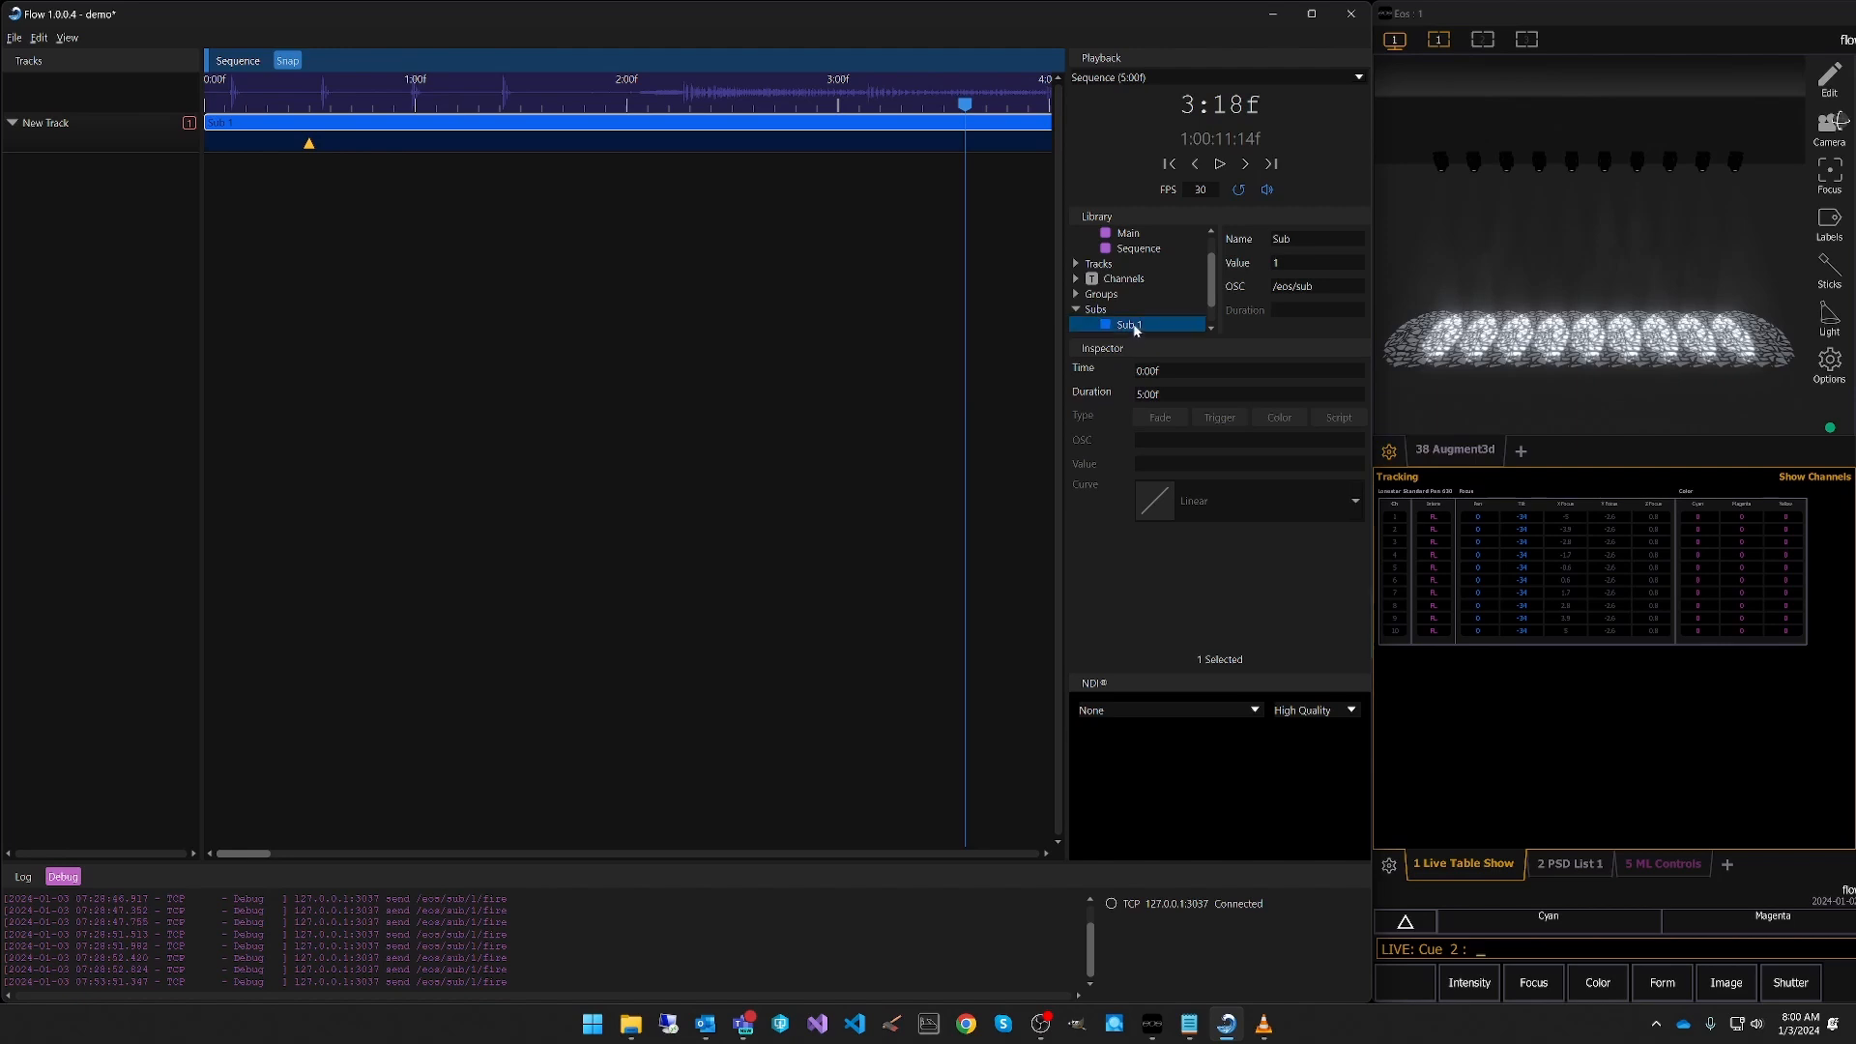
# Add Sub 2 to the Subs group in the library.
pyautogui.scroll(-3, 1122, 280)
pyautogui.click(1114, 267)
pyautogui.rightClick(1115, 267)
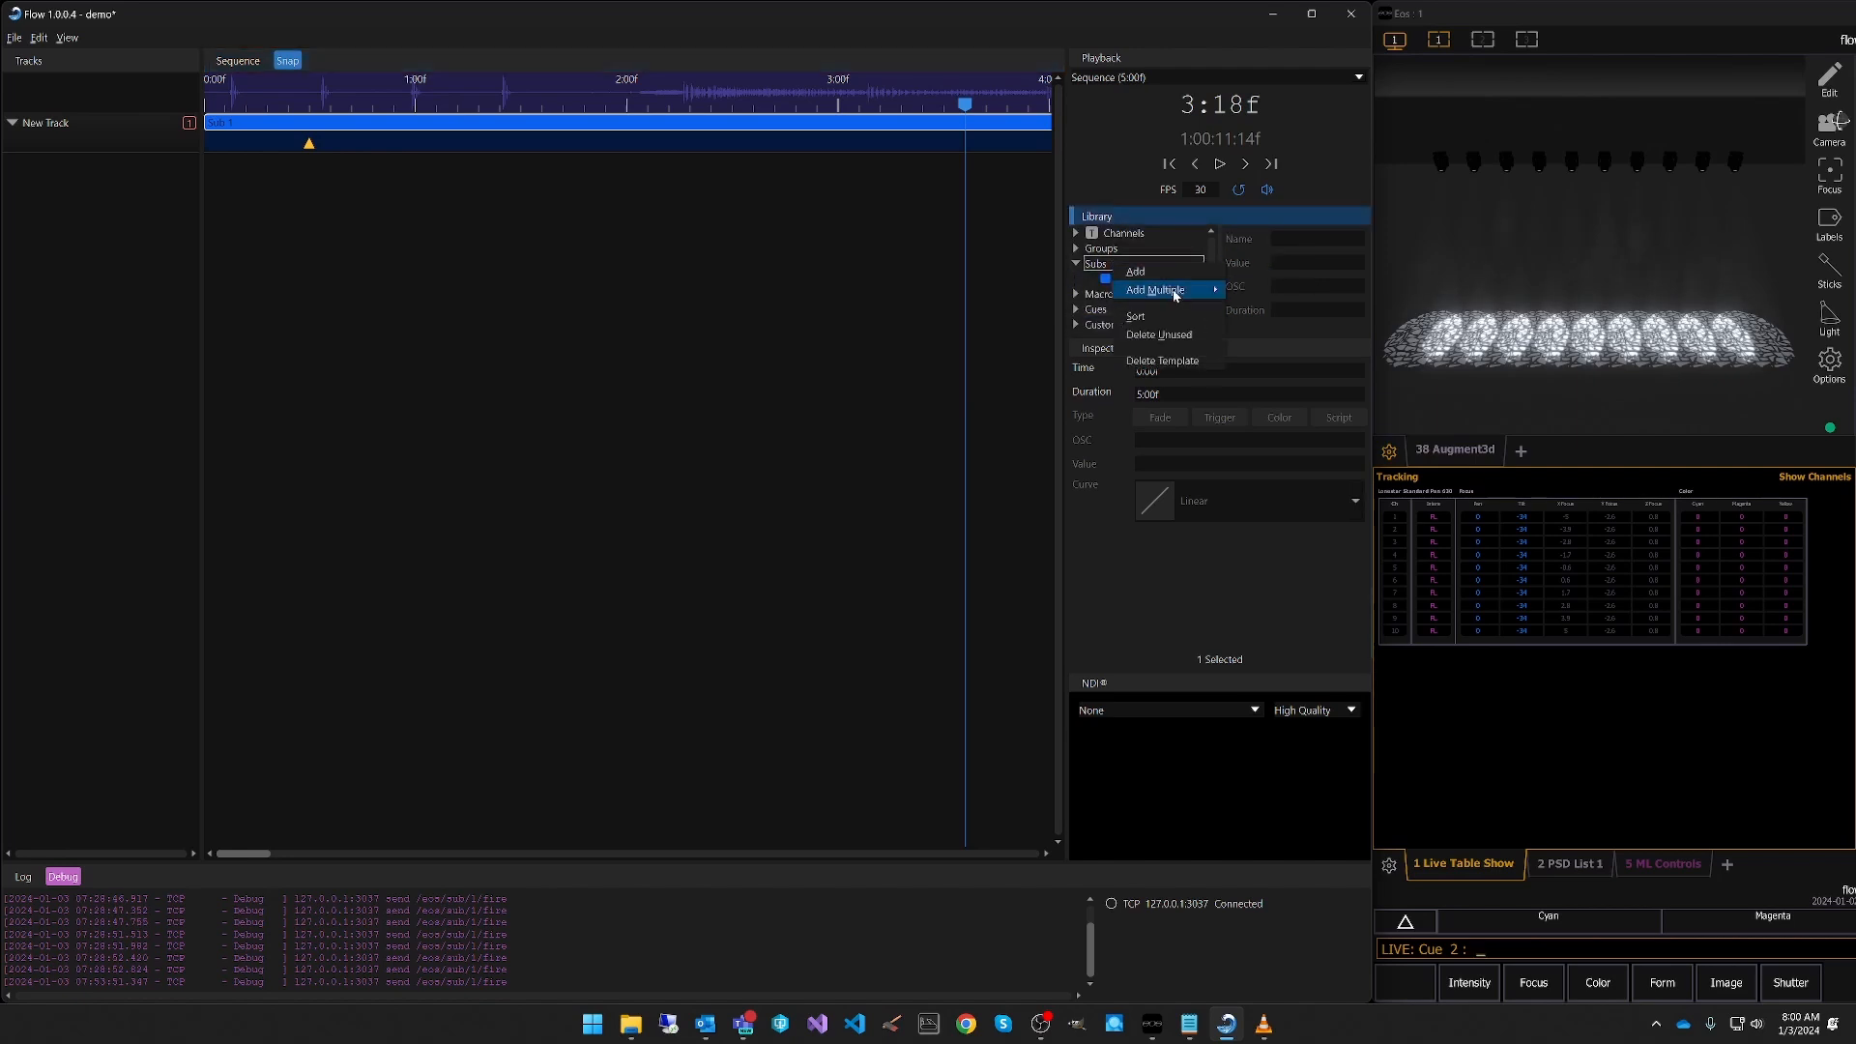
pyautogui.click(1177, 282)
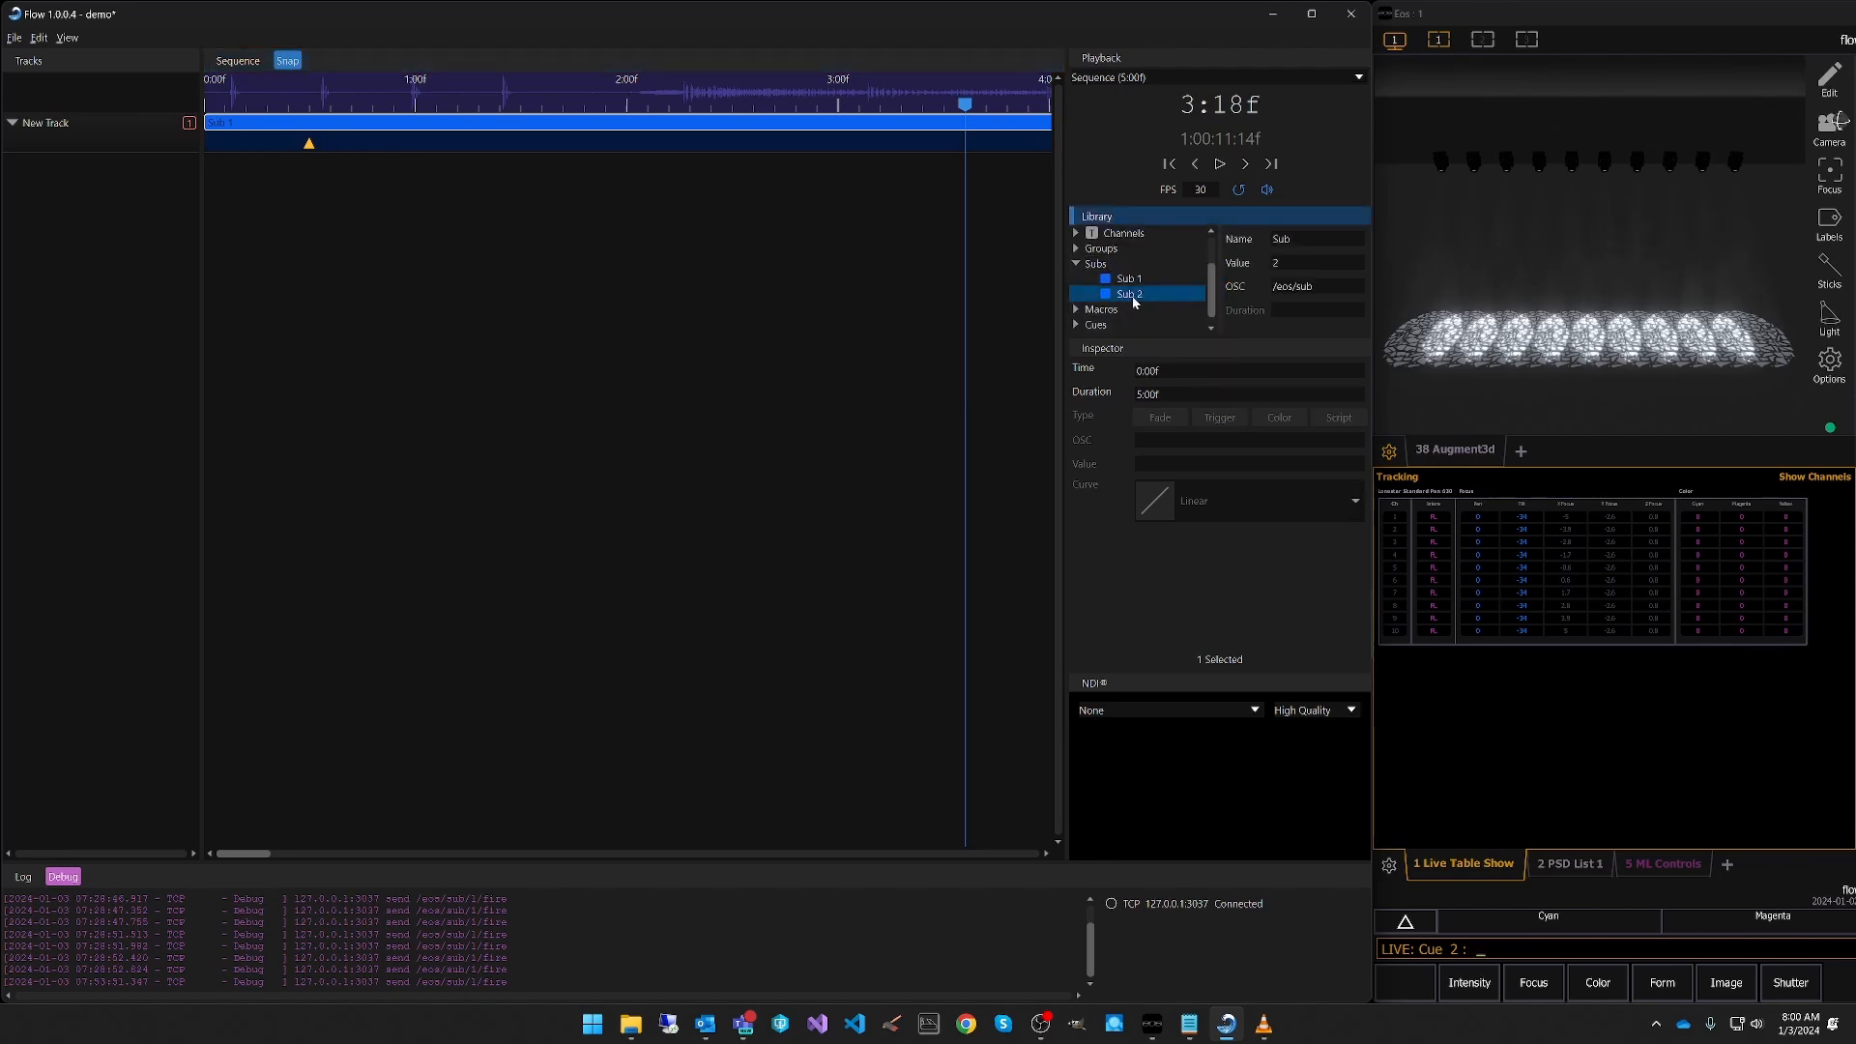
# Add a Sub 2 clip to a new second track, start it at 2:02f, and expand it right to the sequence end.
pyautogui.moveTo(1134, 302); pyautogui.dragTo(277, 309)
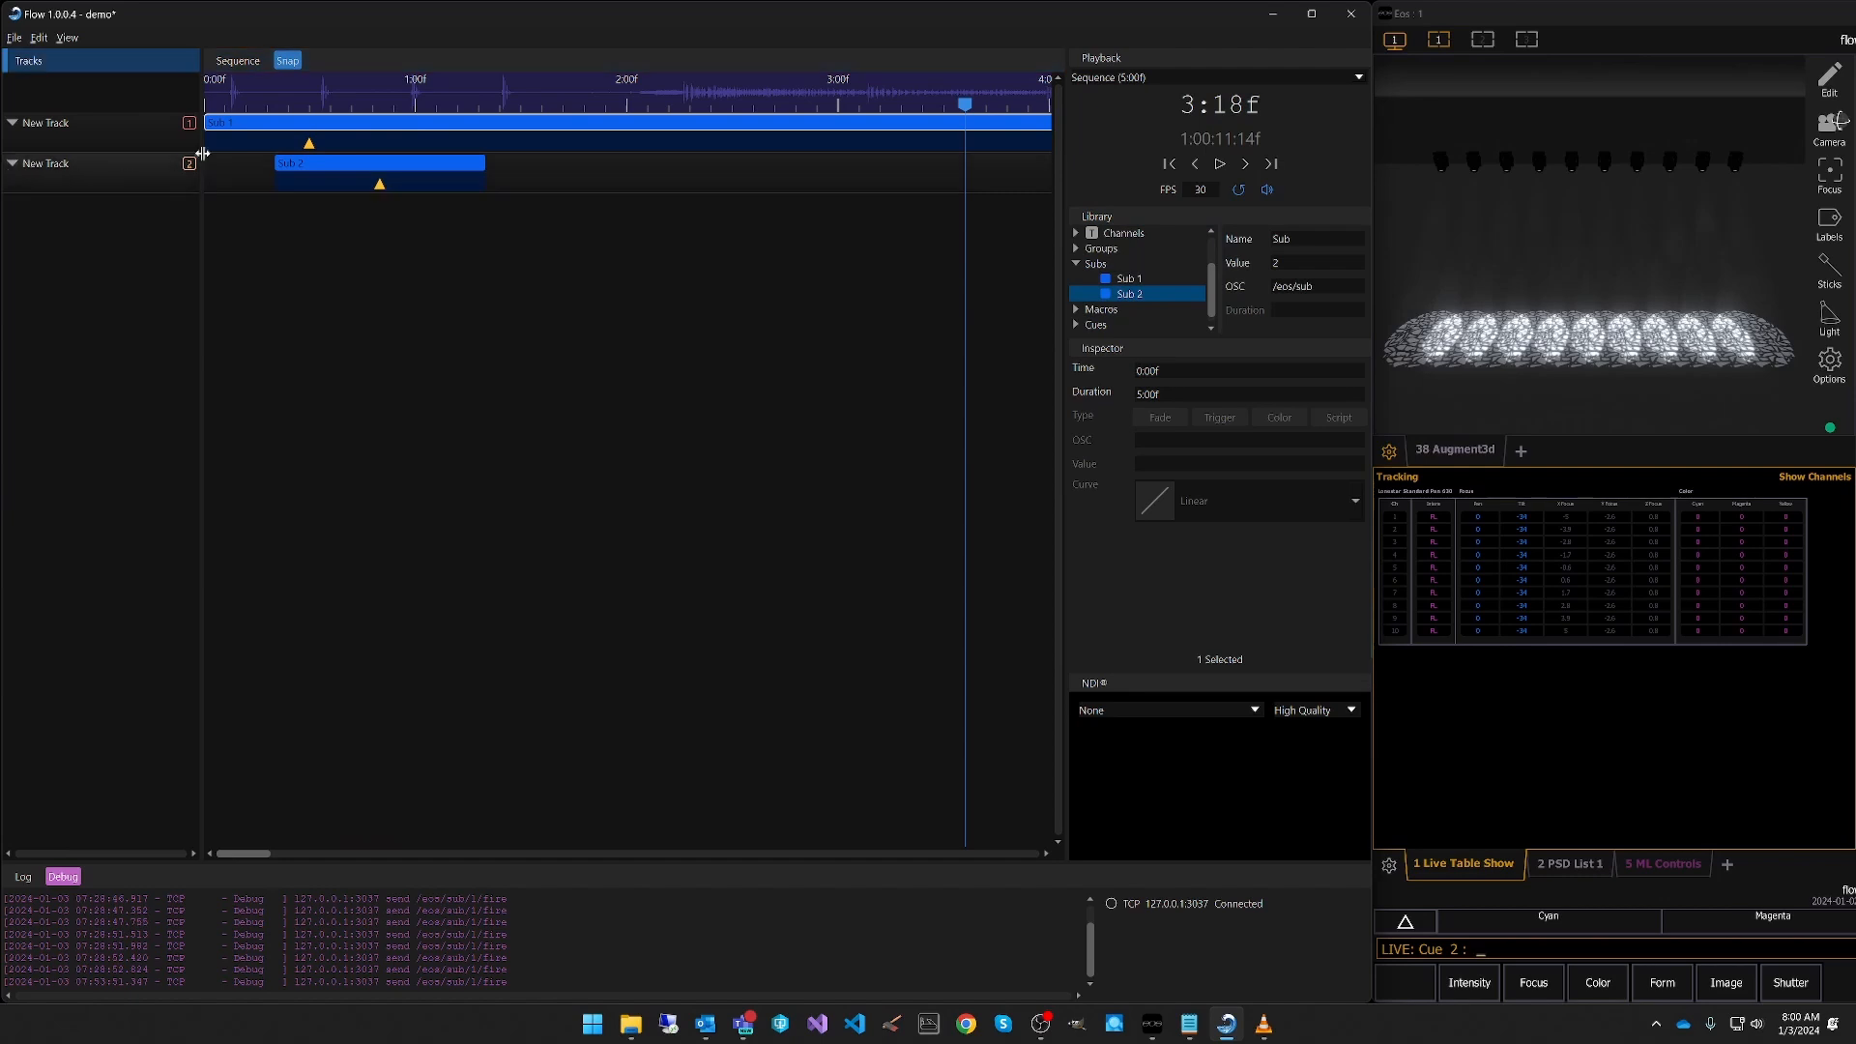
pyautogui.moveTo(371, 183); pyautogui.dragTo(751, 175)
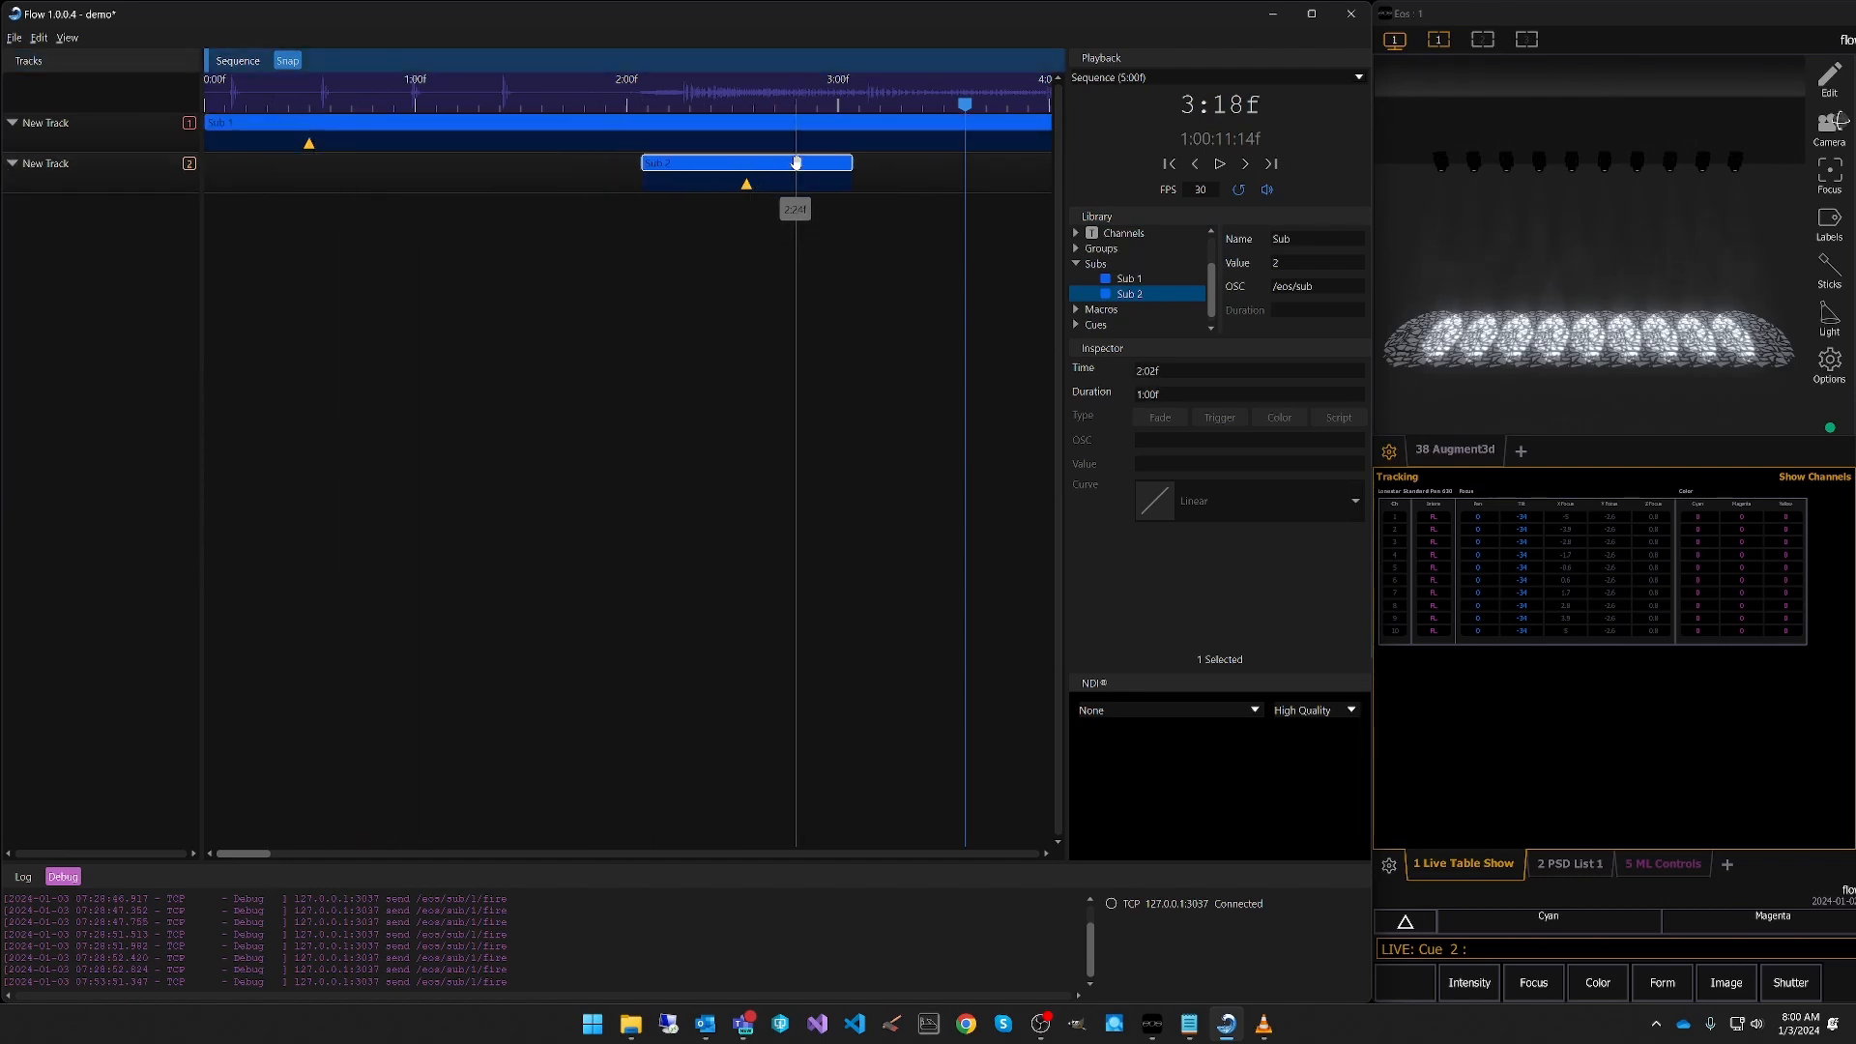
pyautogui.rightClick(796, 166)
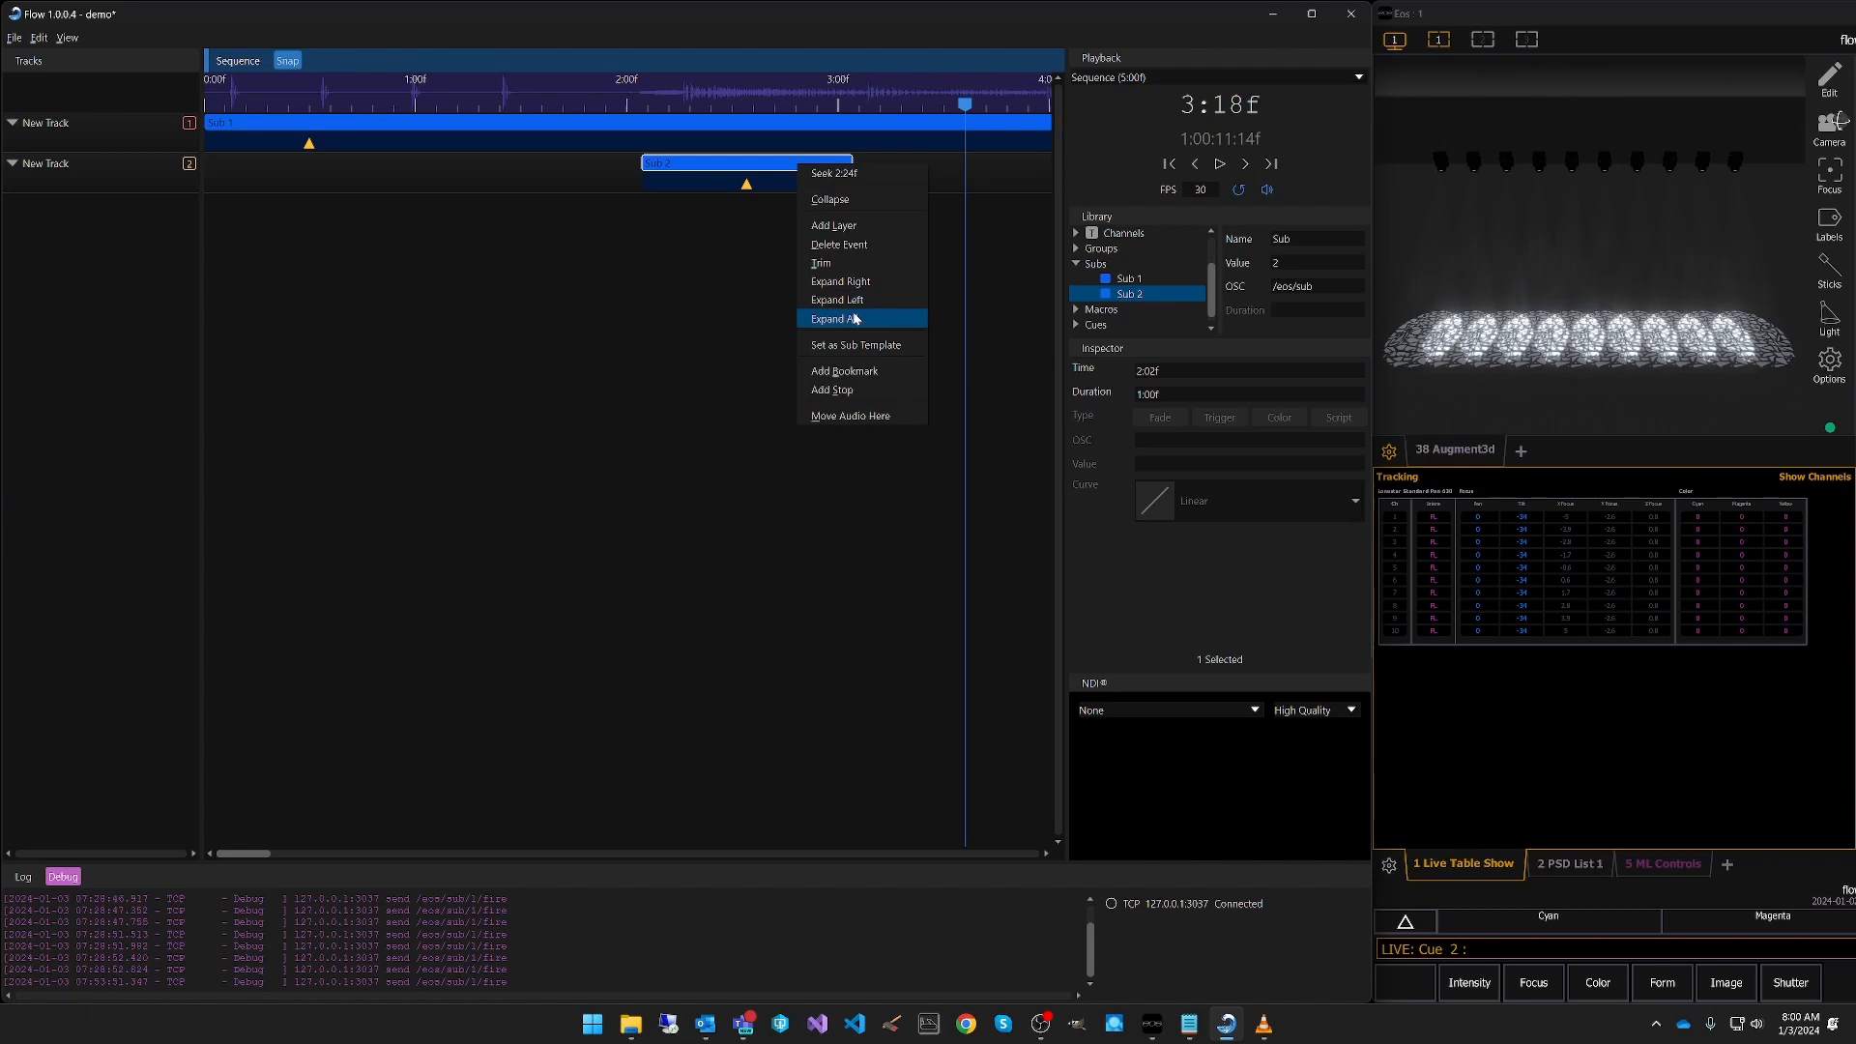
pyautogui.click(850, 282)
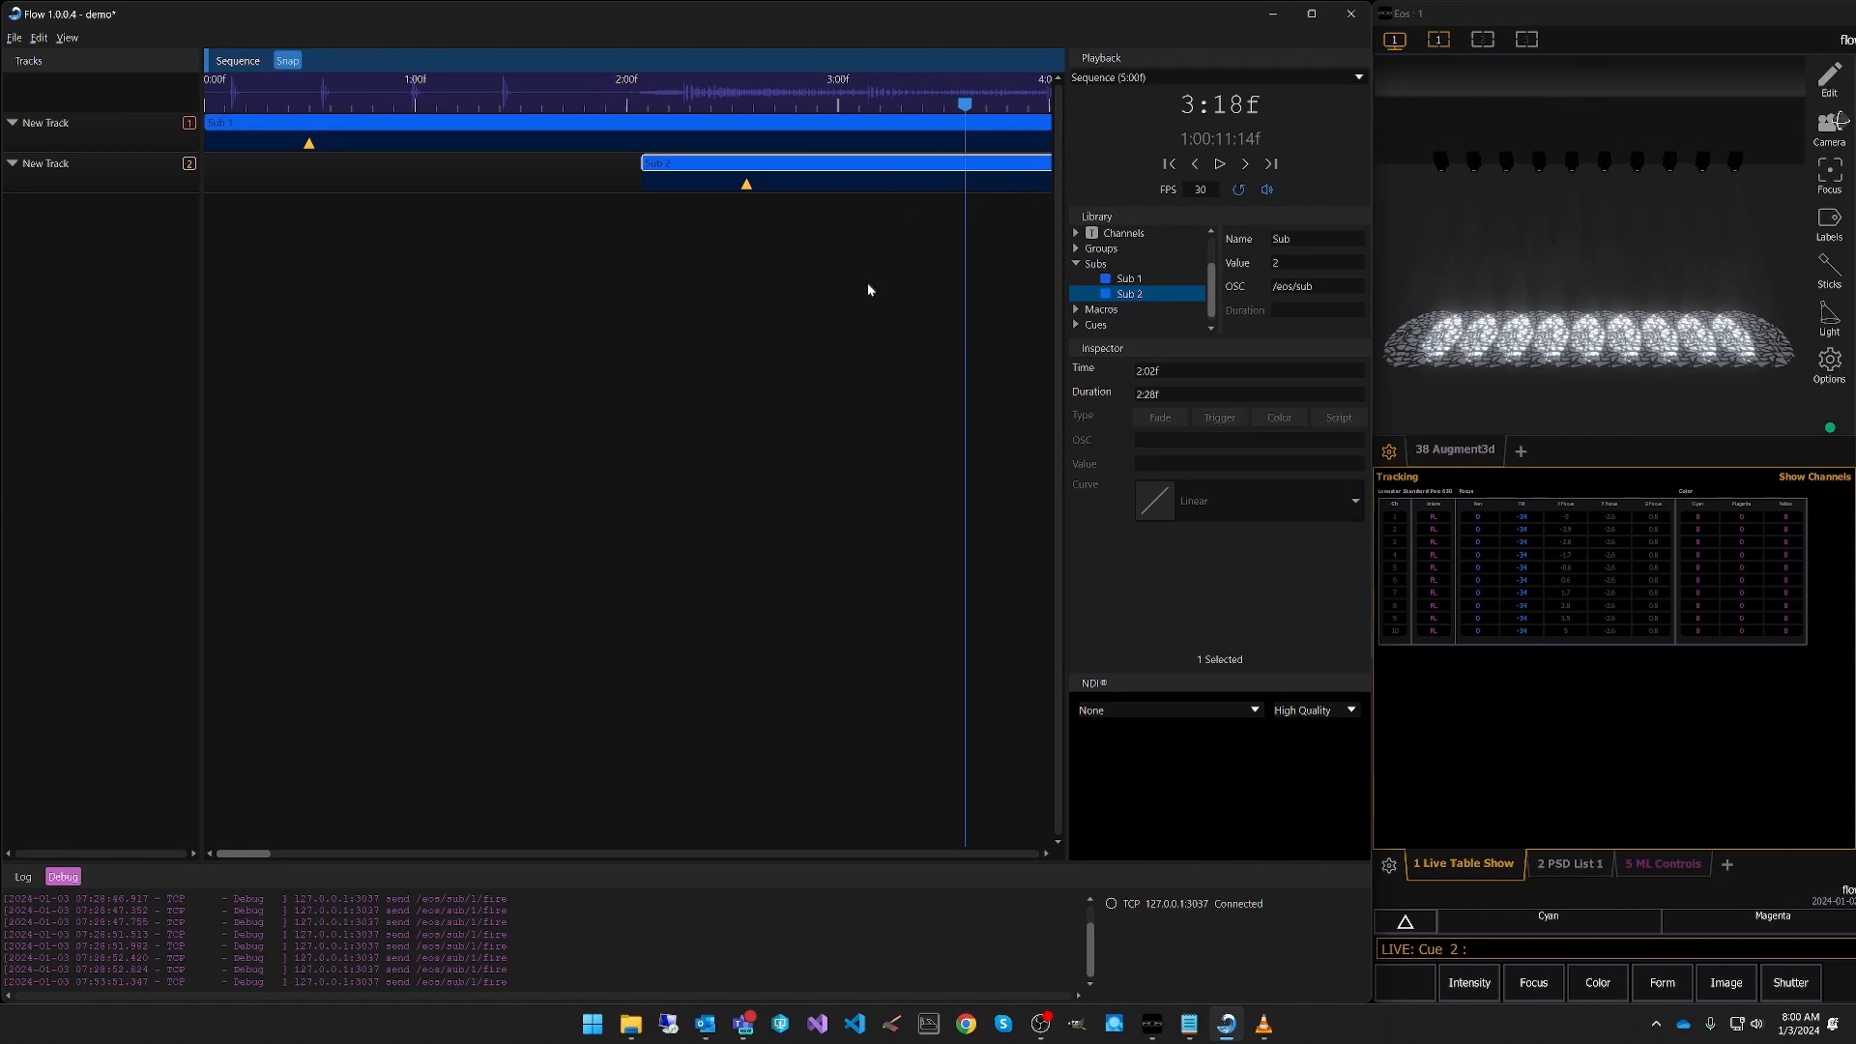
# Delete the default fire triggers from the Sub 2 and Sub 1 clips.
pyautogui.click(747, 184)
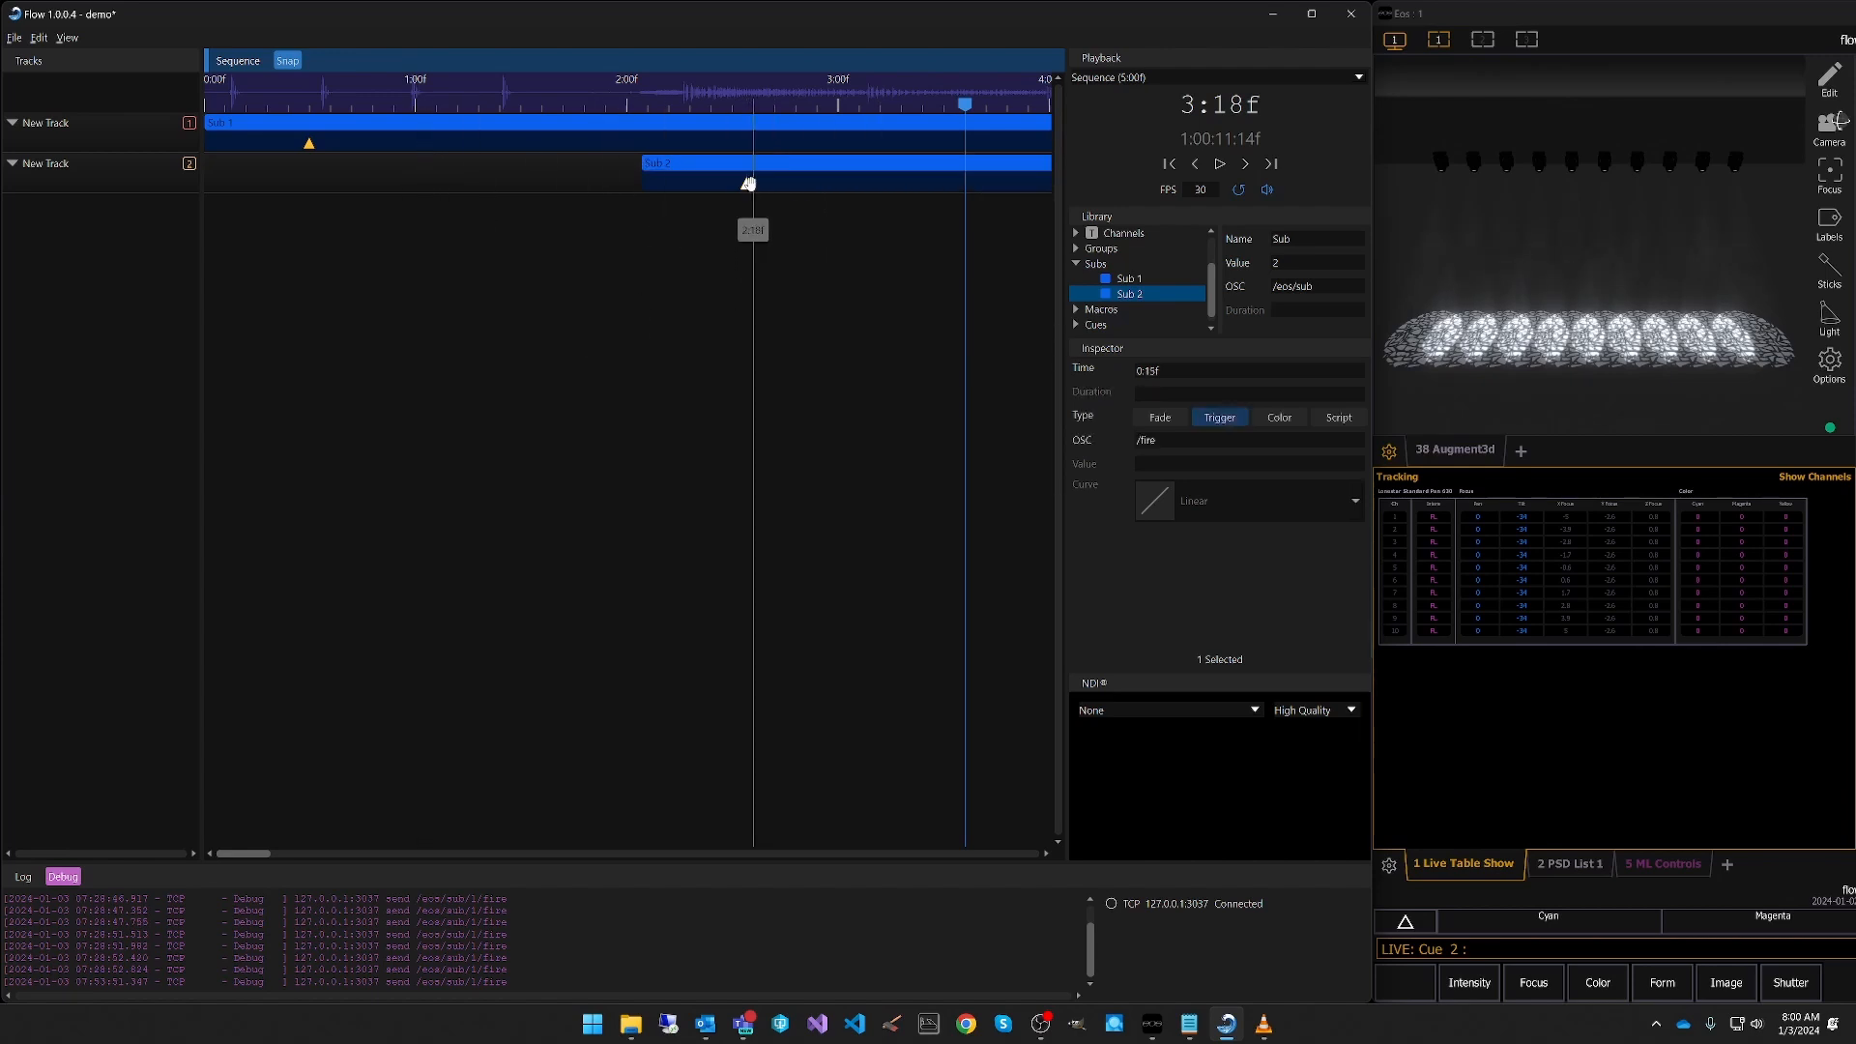
pyautogui.press('Delete')
pyautogui.click(309, 144)
pyautogui.press('Delete')
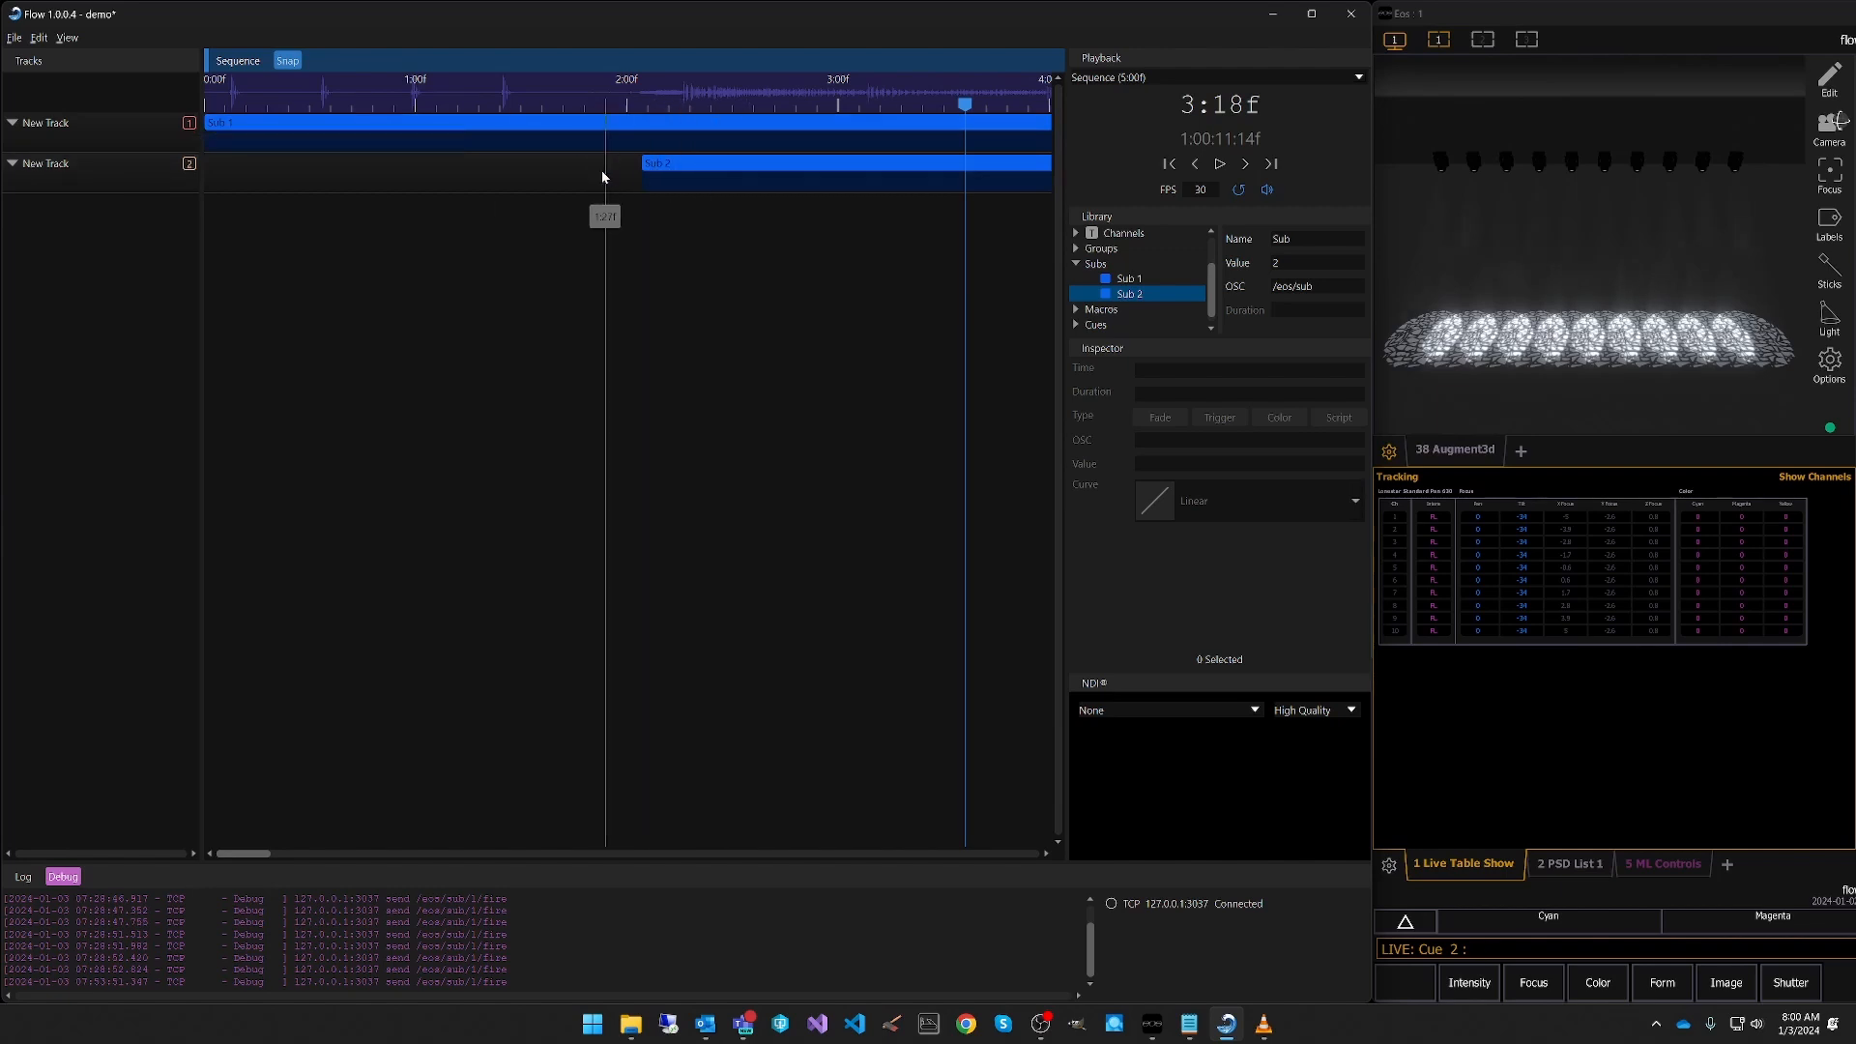
# Record Sub 1 triggers on the four audio beats and a Sub 2 trigger on the following sound during playback, and replay from the start.
pyautogui.click(1215, 169)
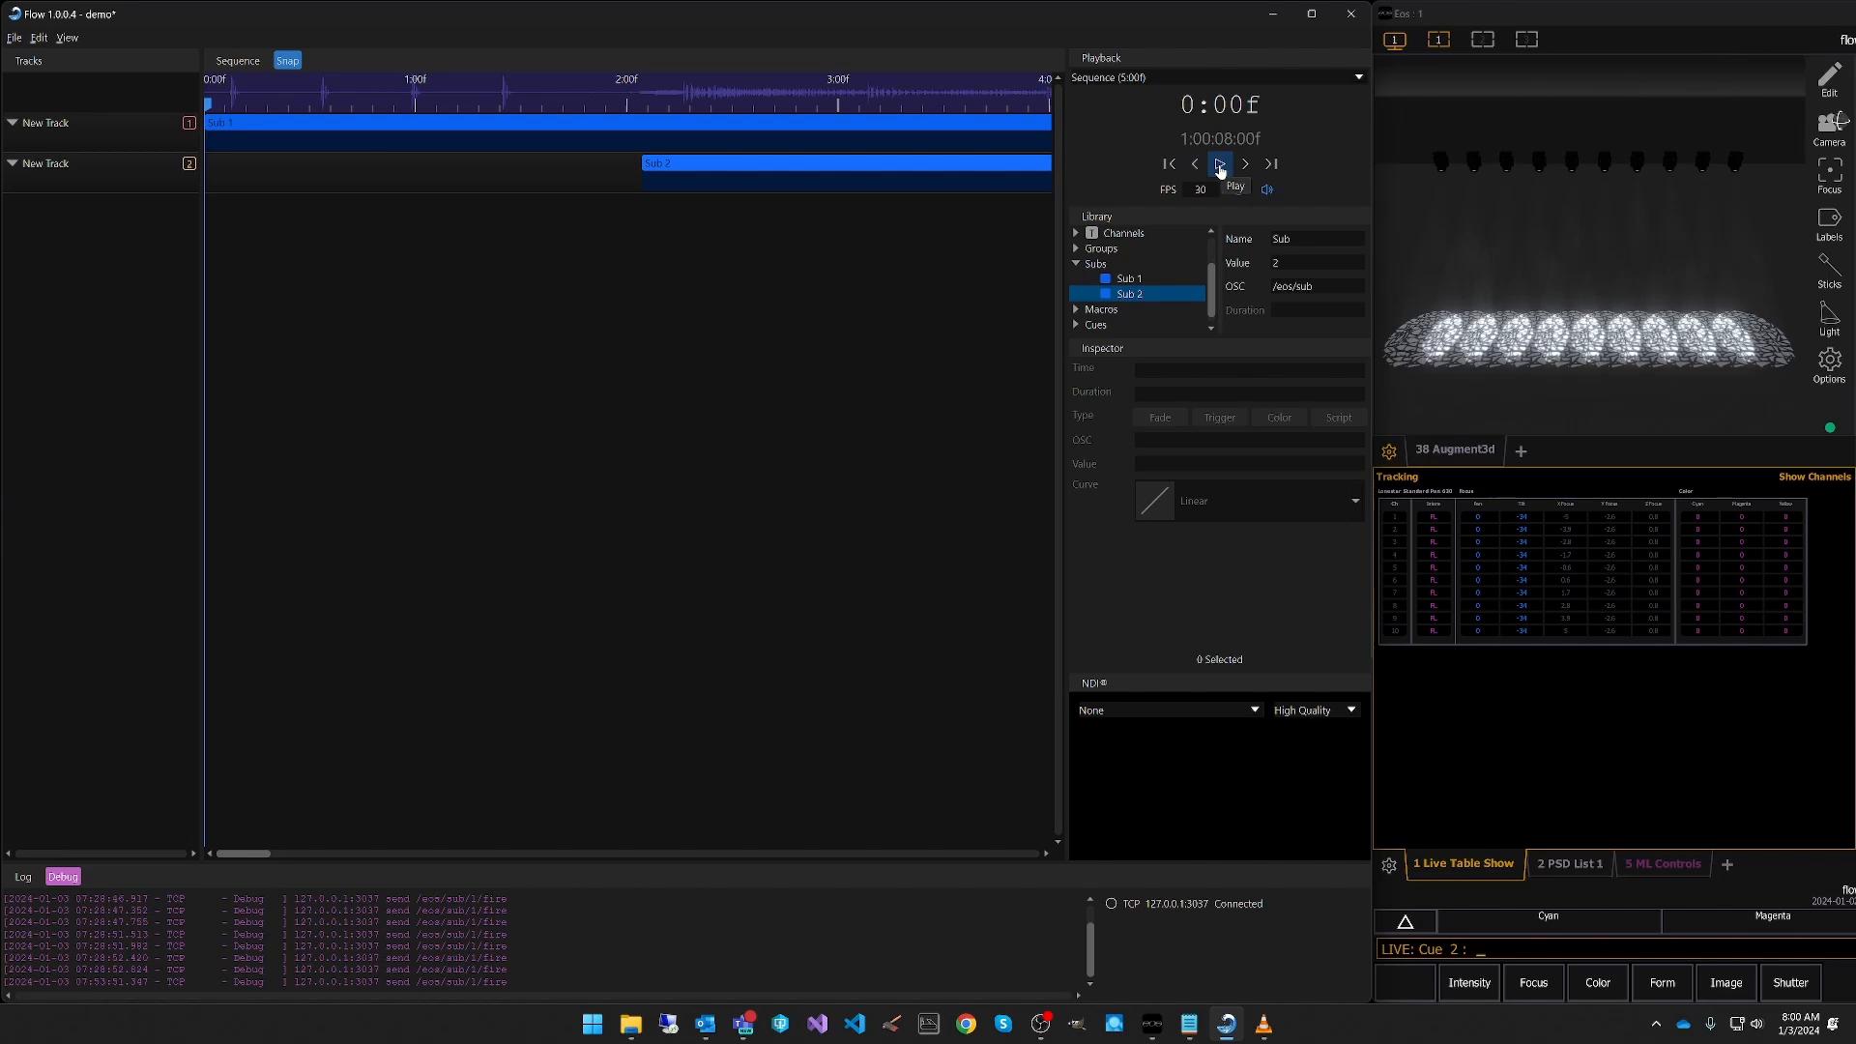
pyautogui.click(1220, 170)
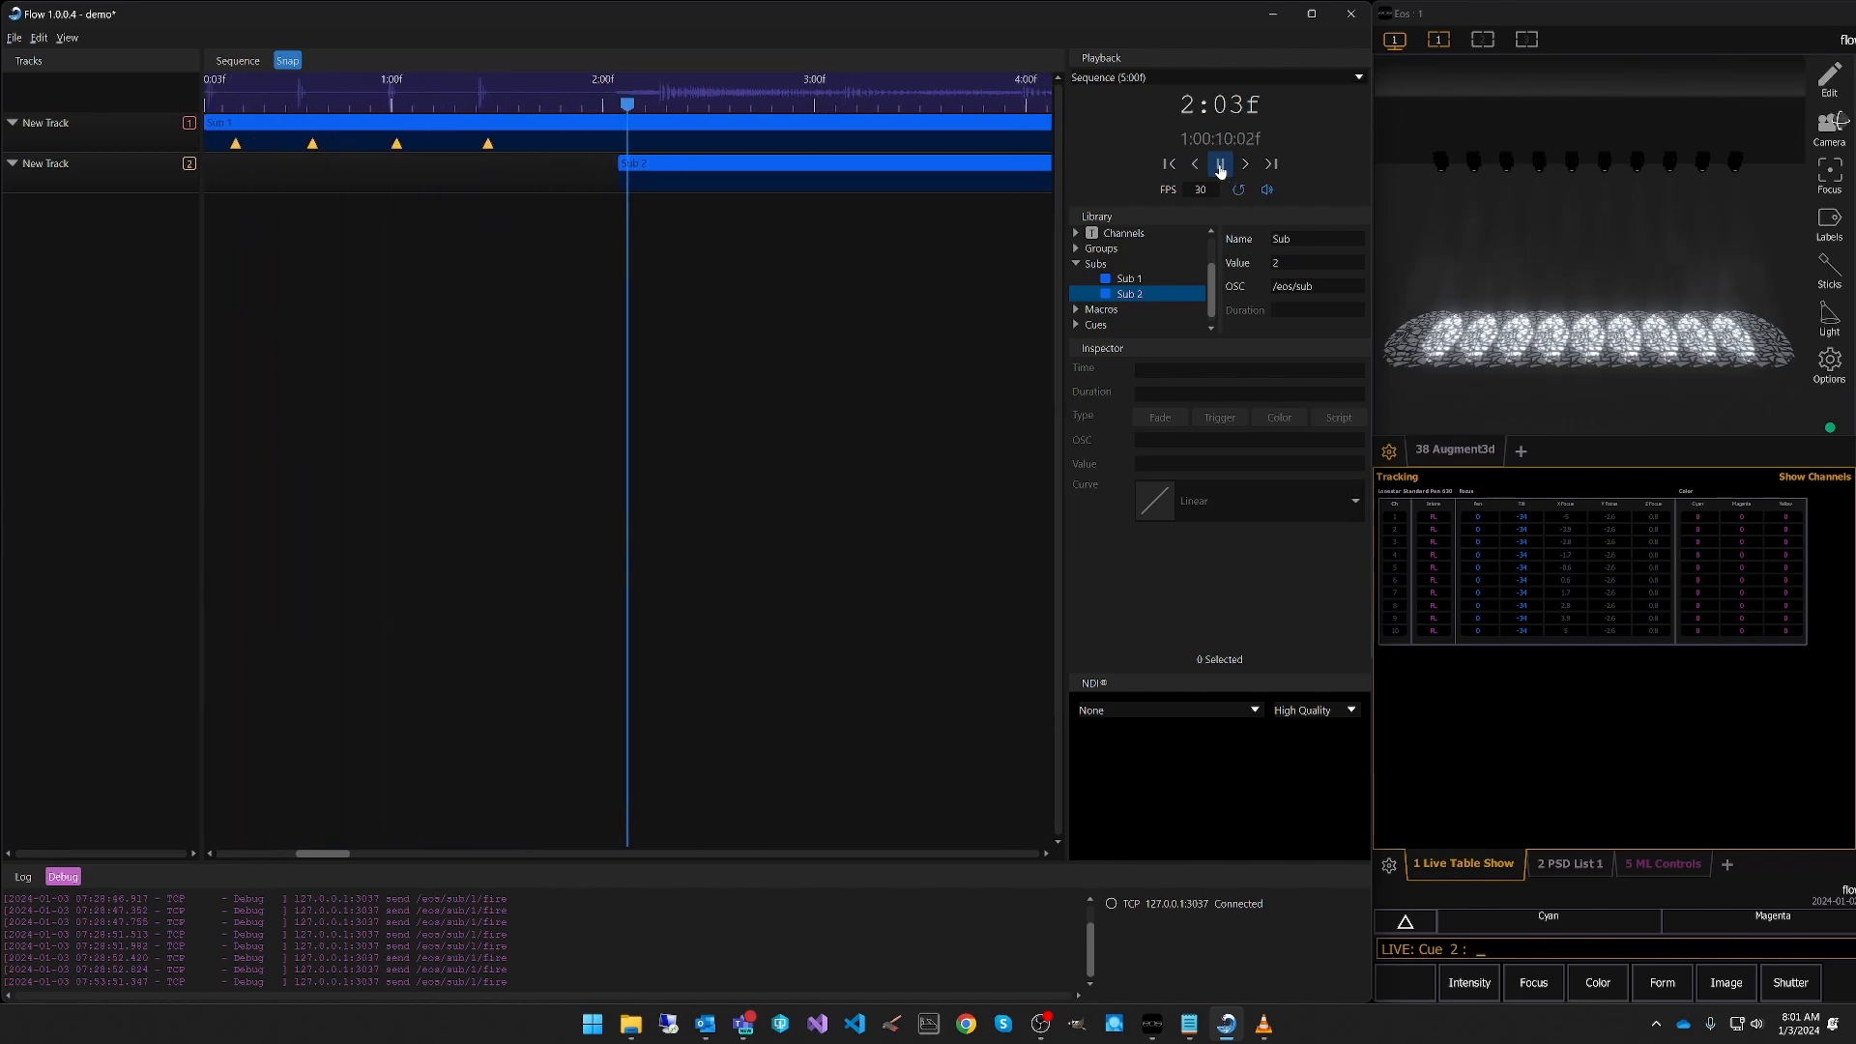
pyautogui.click(1221, 170)
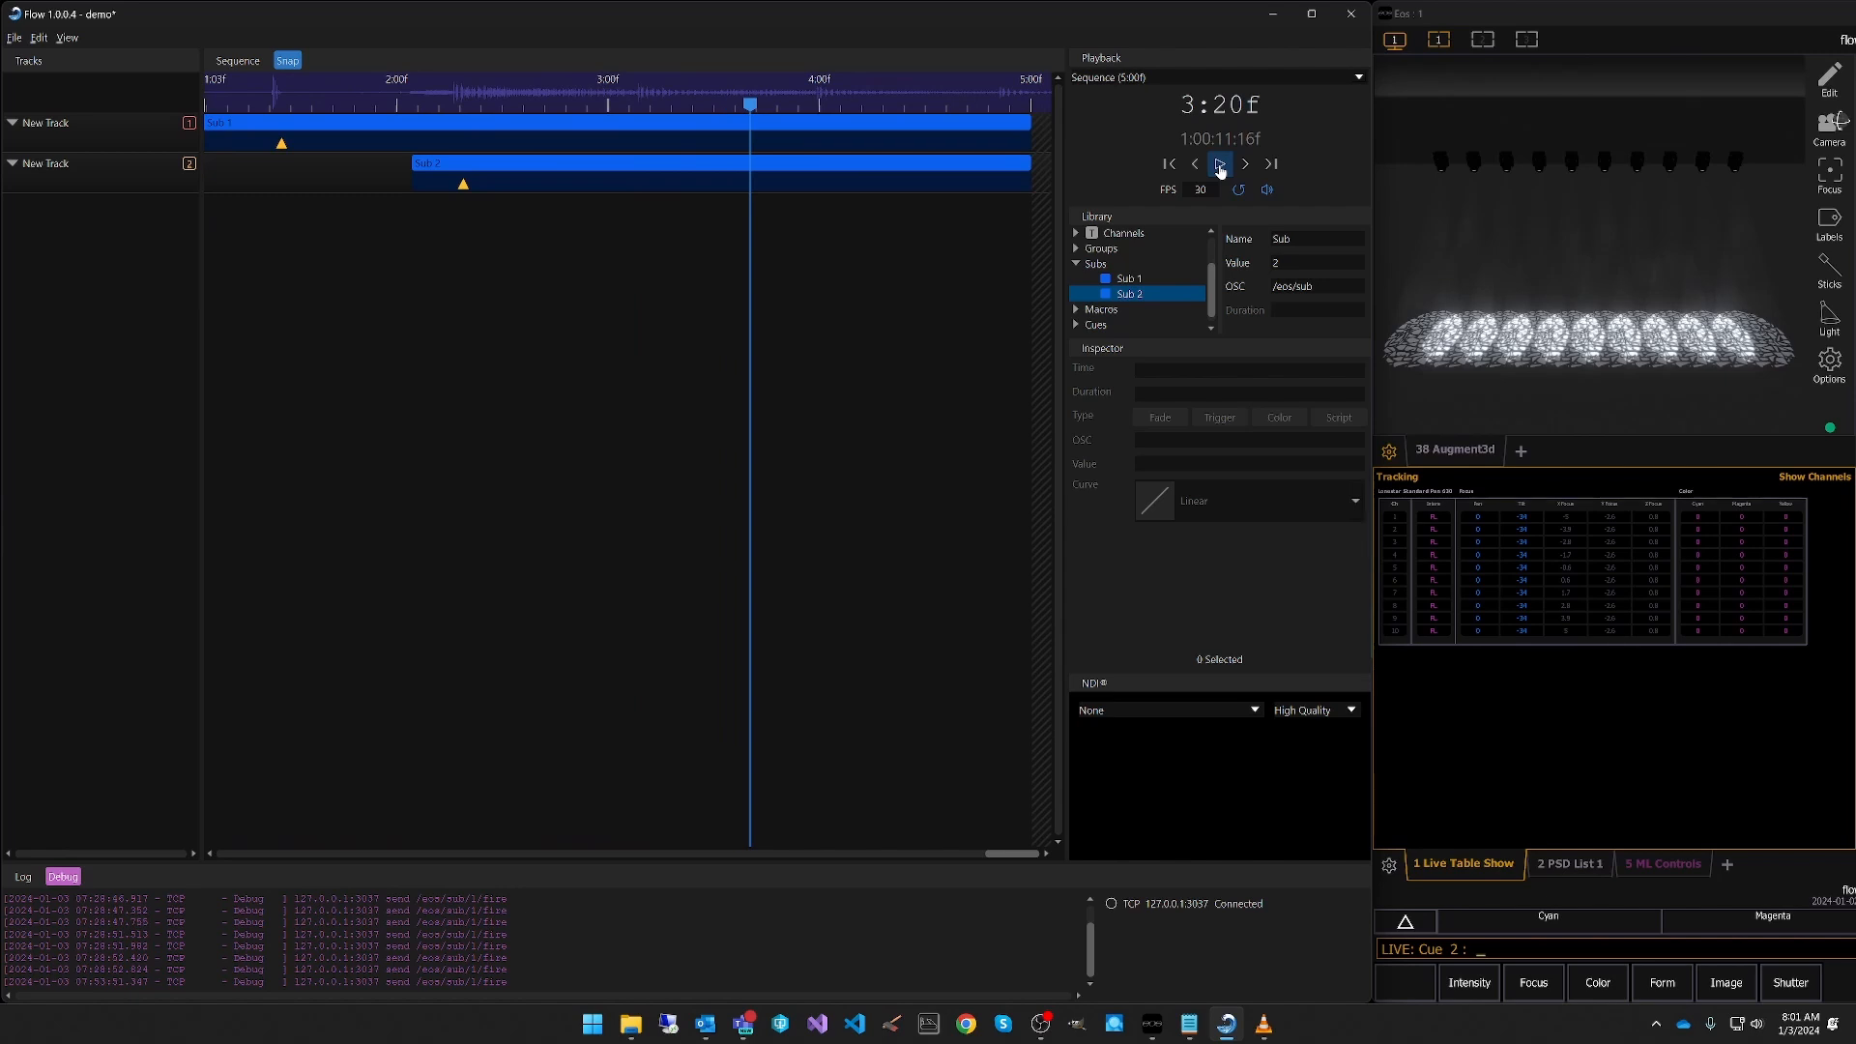
pyautogui.click(1170, 166)
pyautogui.click(1219, 164)
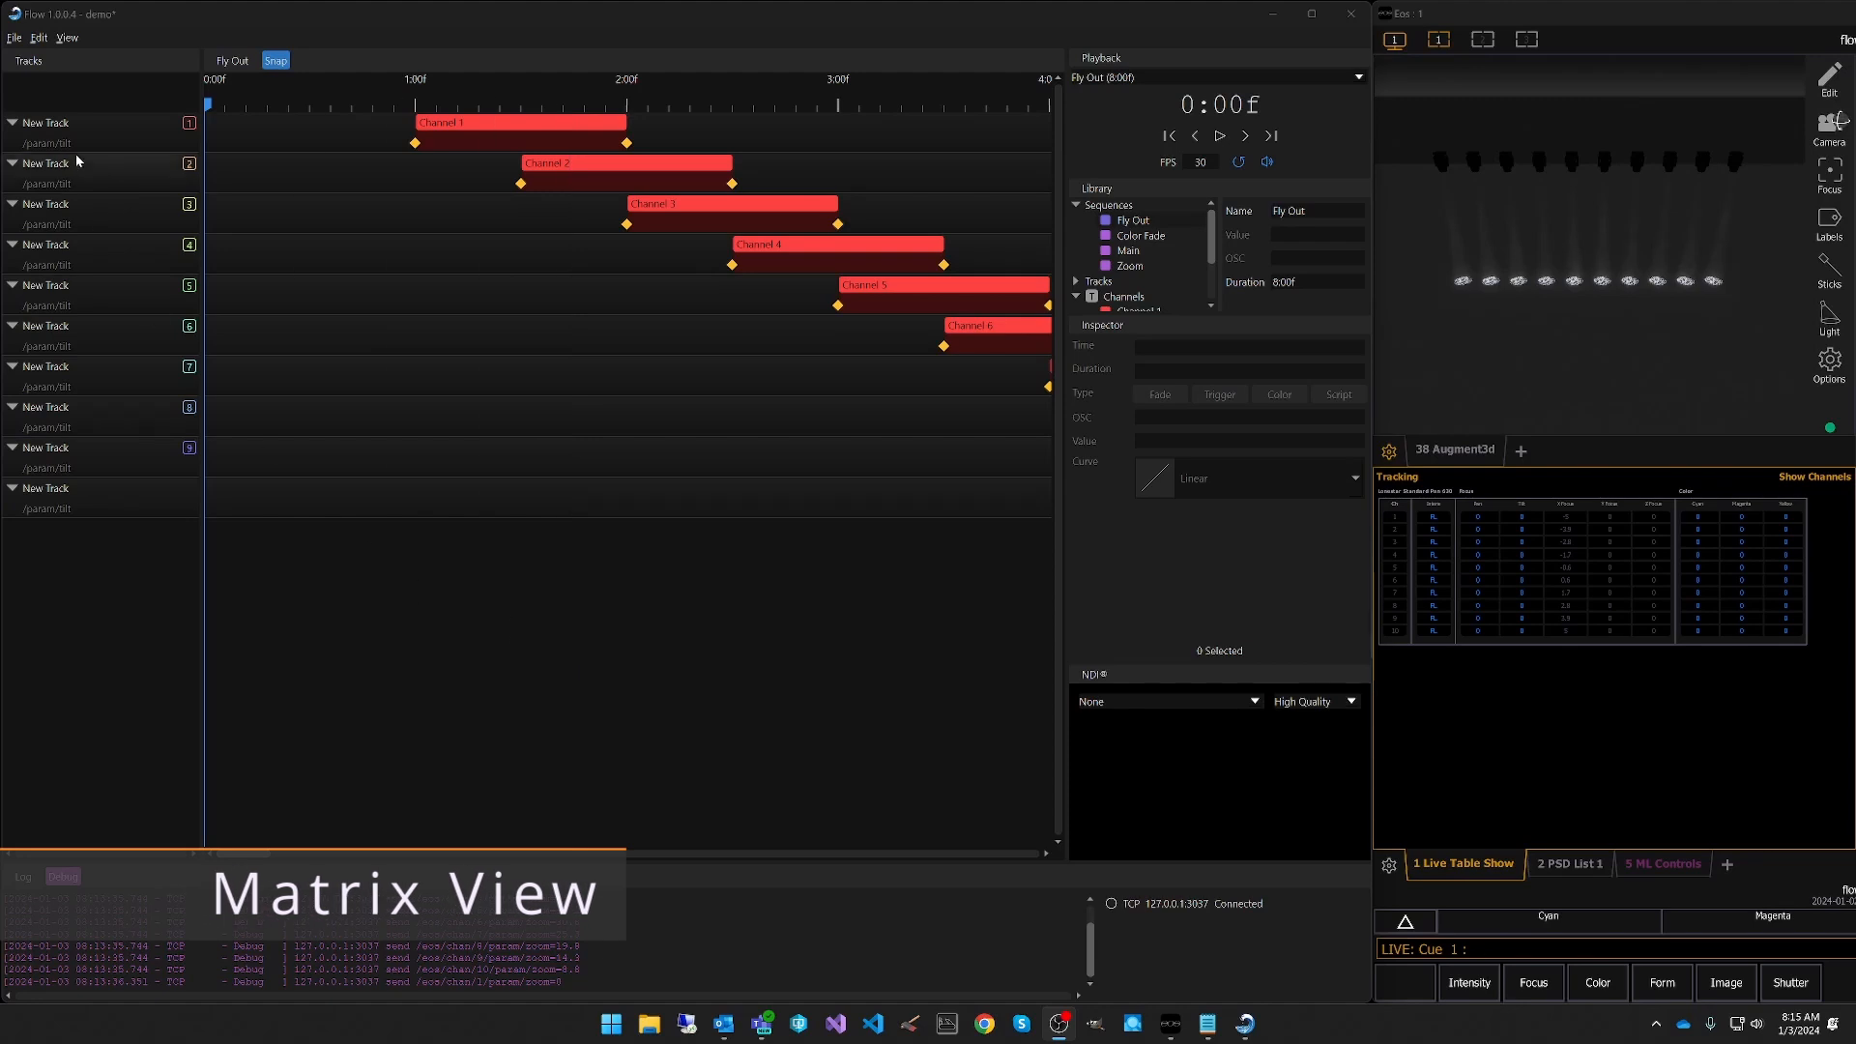
# Switch to Matrix View and play the Fly Out sequence from its cell.
pyautogui.click(66, 38)
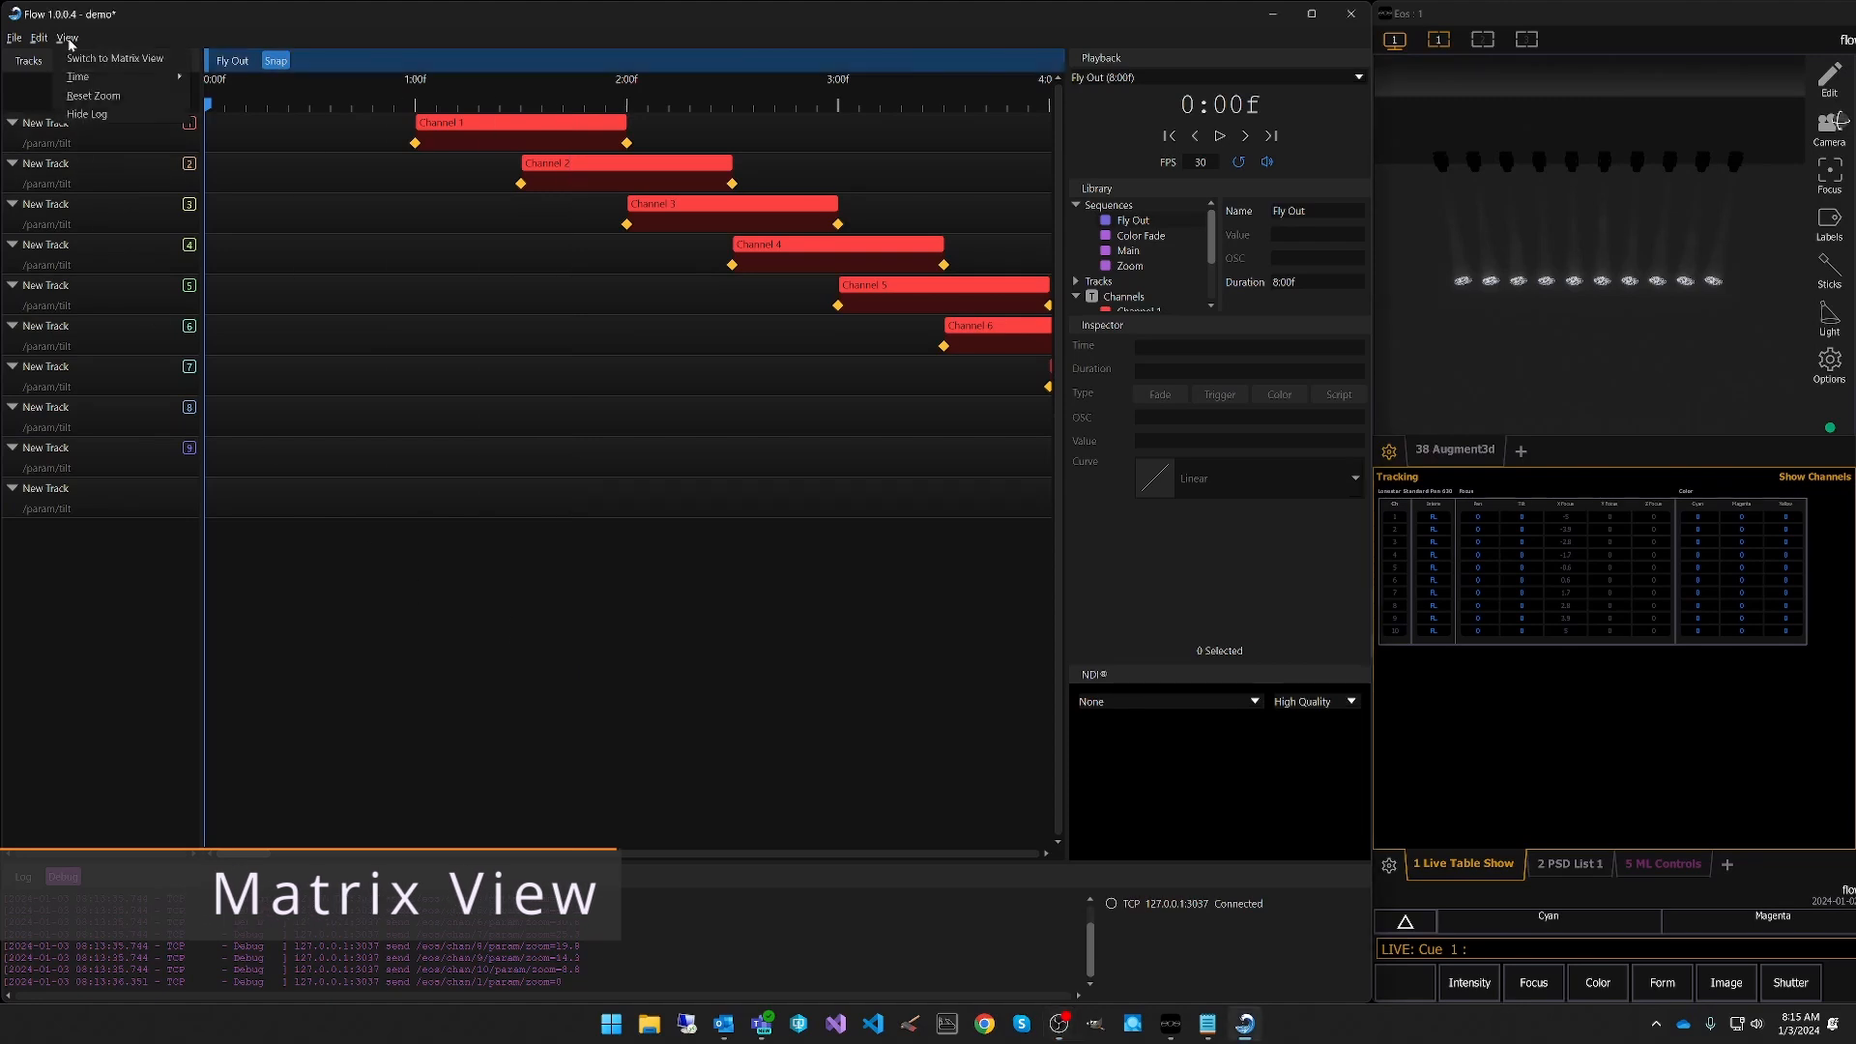
pyautogui.click(134, 60)
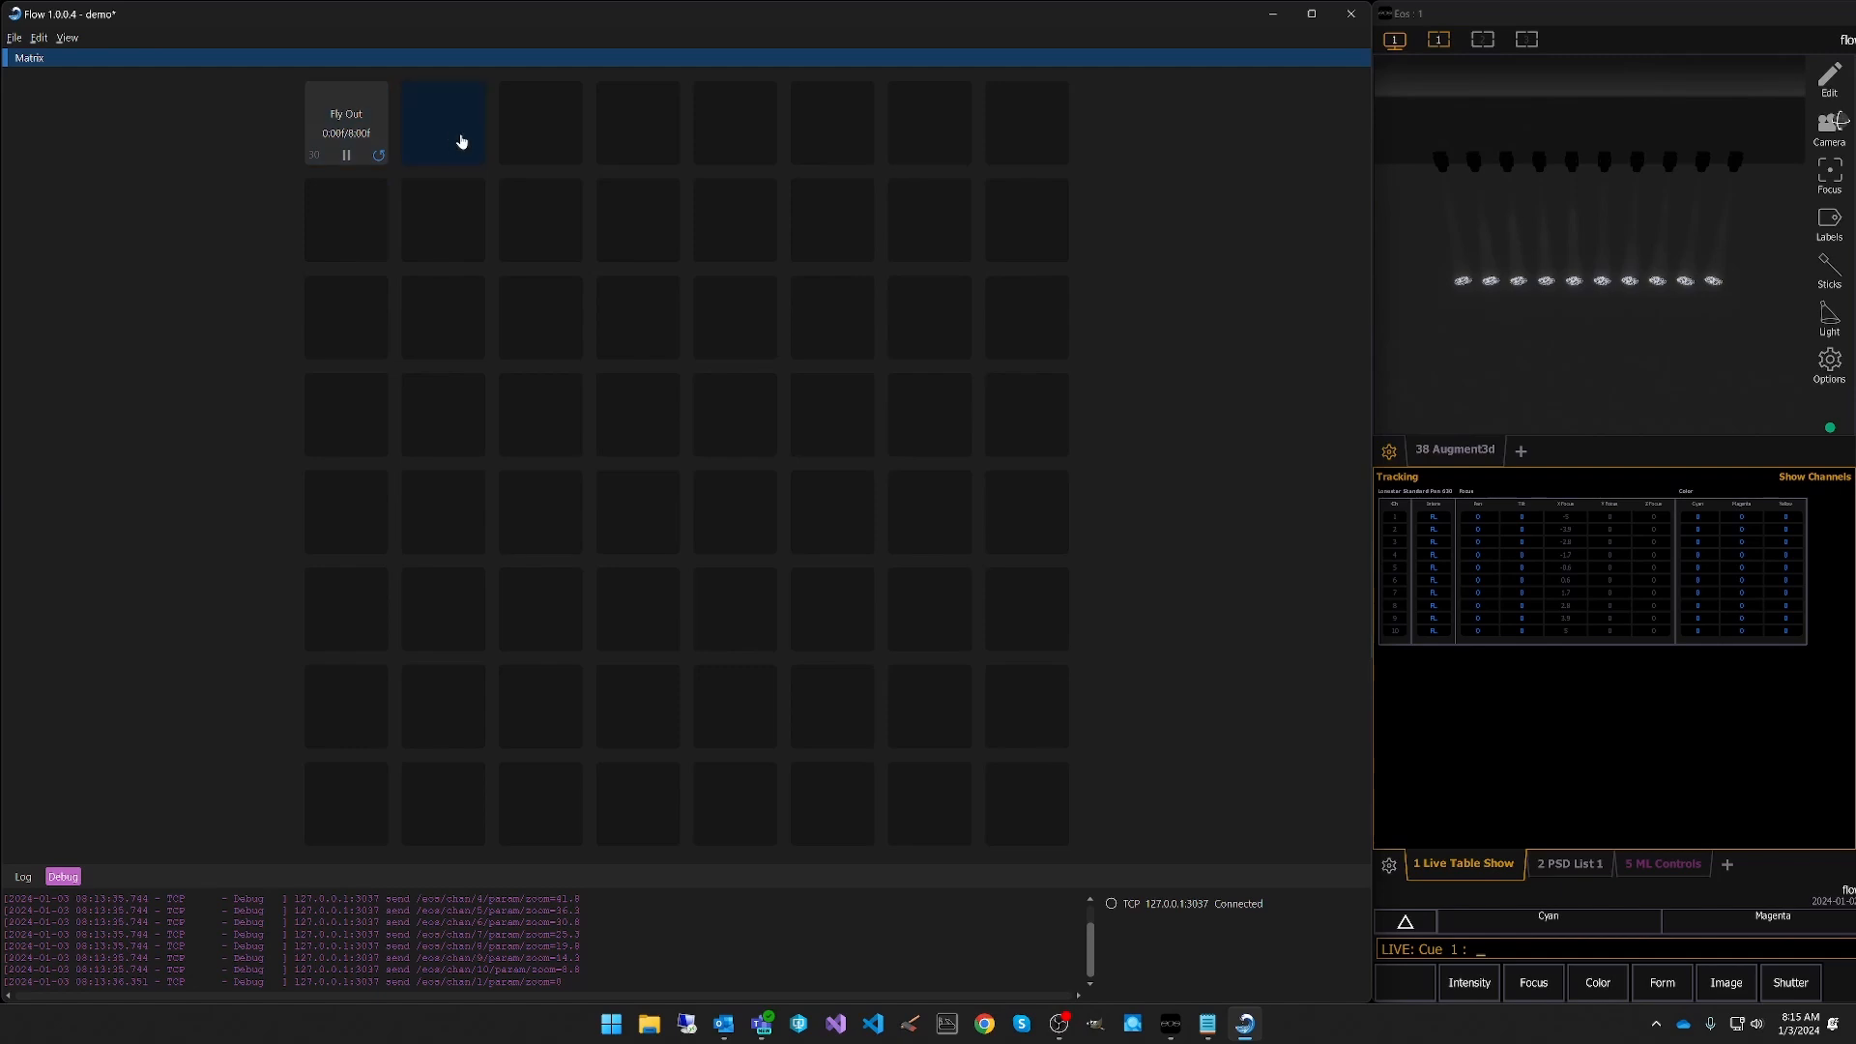
pyautogui.click(240, 122)
pyautogui.click(353, 130)
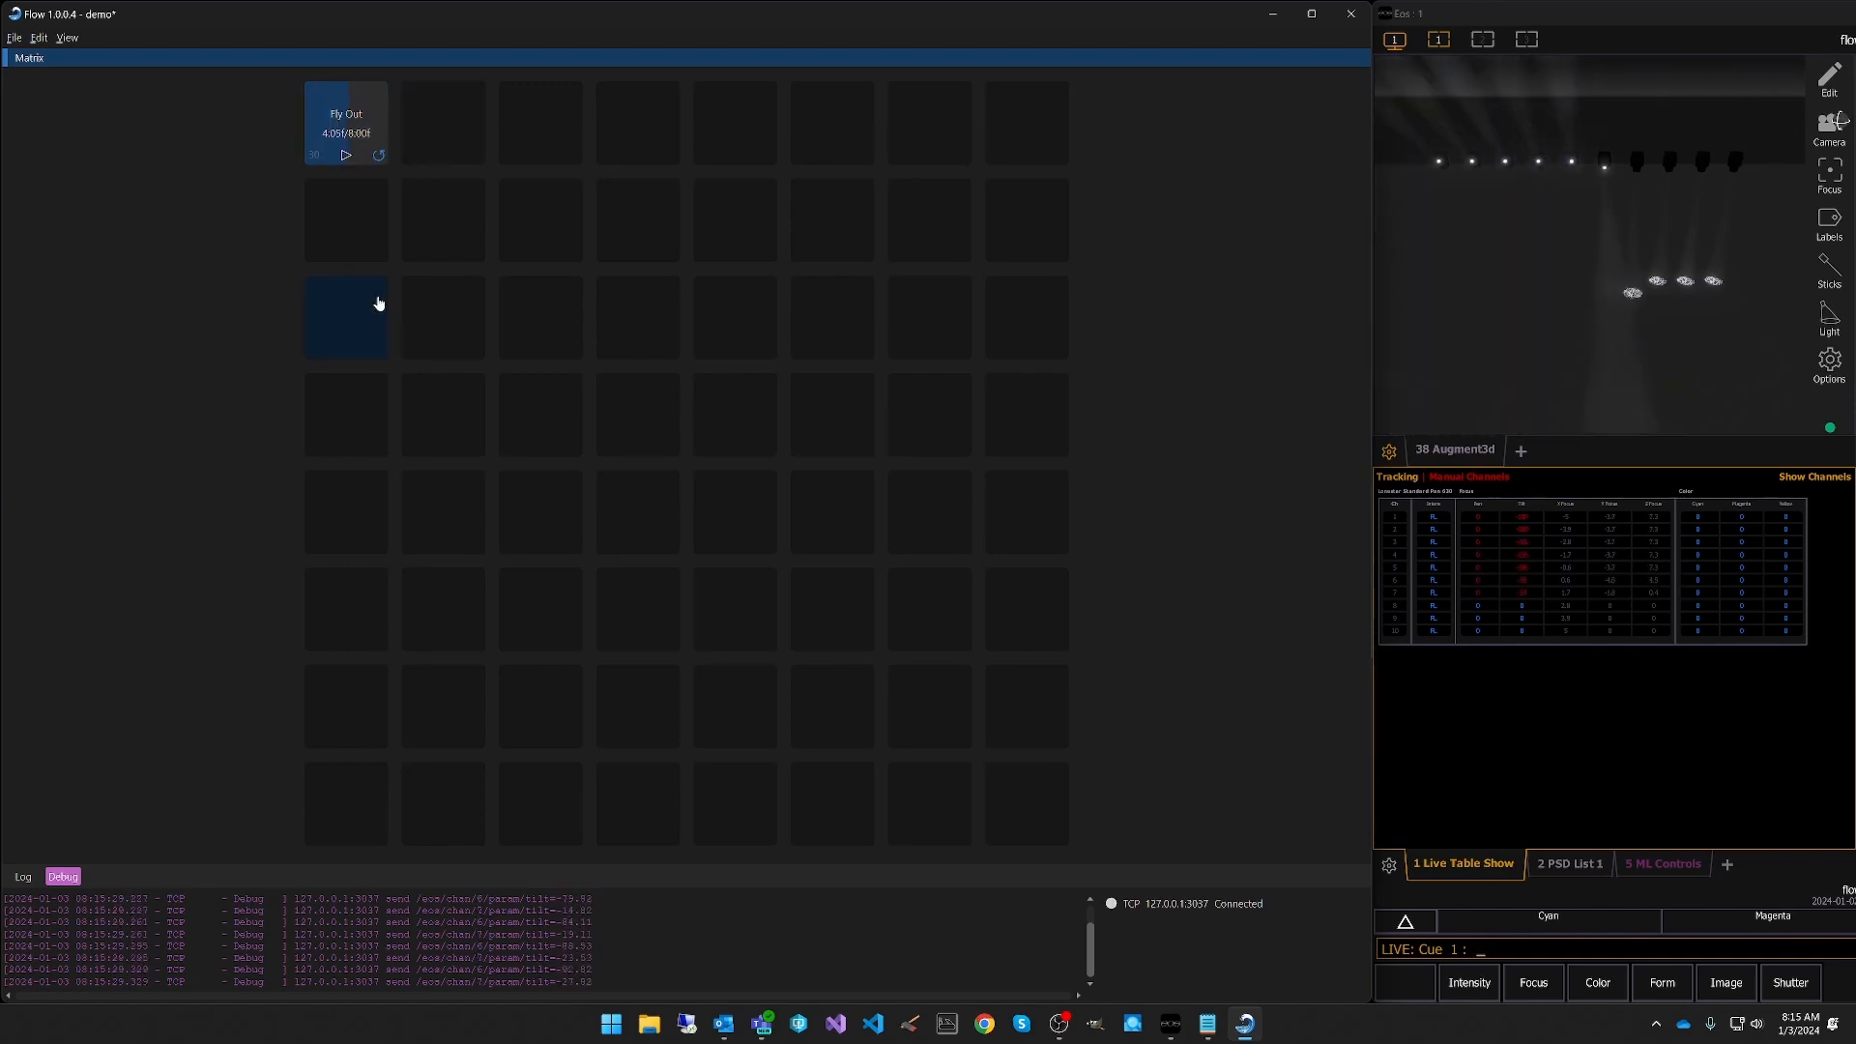
# Review the Fly Out cell's playback and click-action settings, and test its playback and restart actions from the matrix.
pyautogui.rightClick(362, 136)
pyautogui.click(394, 144)
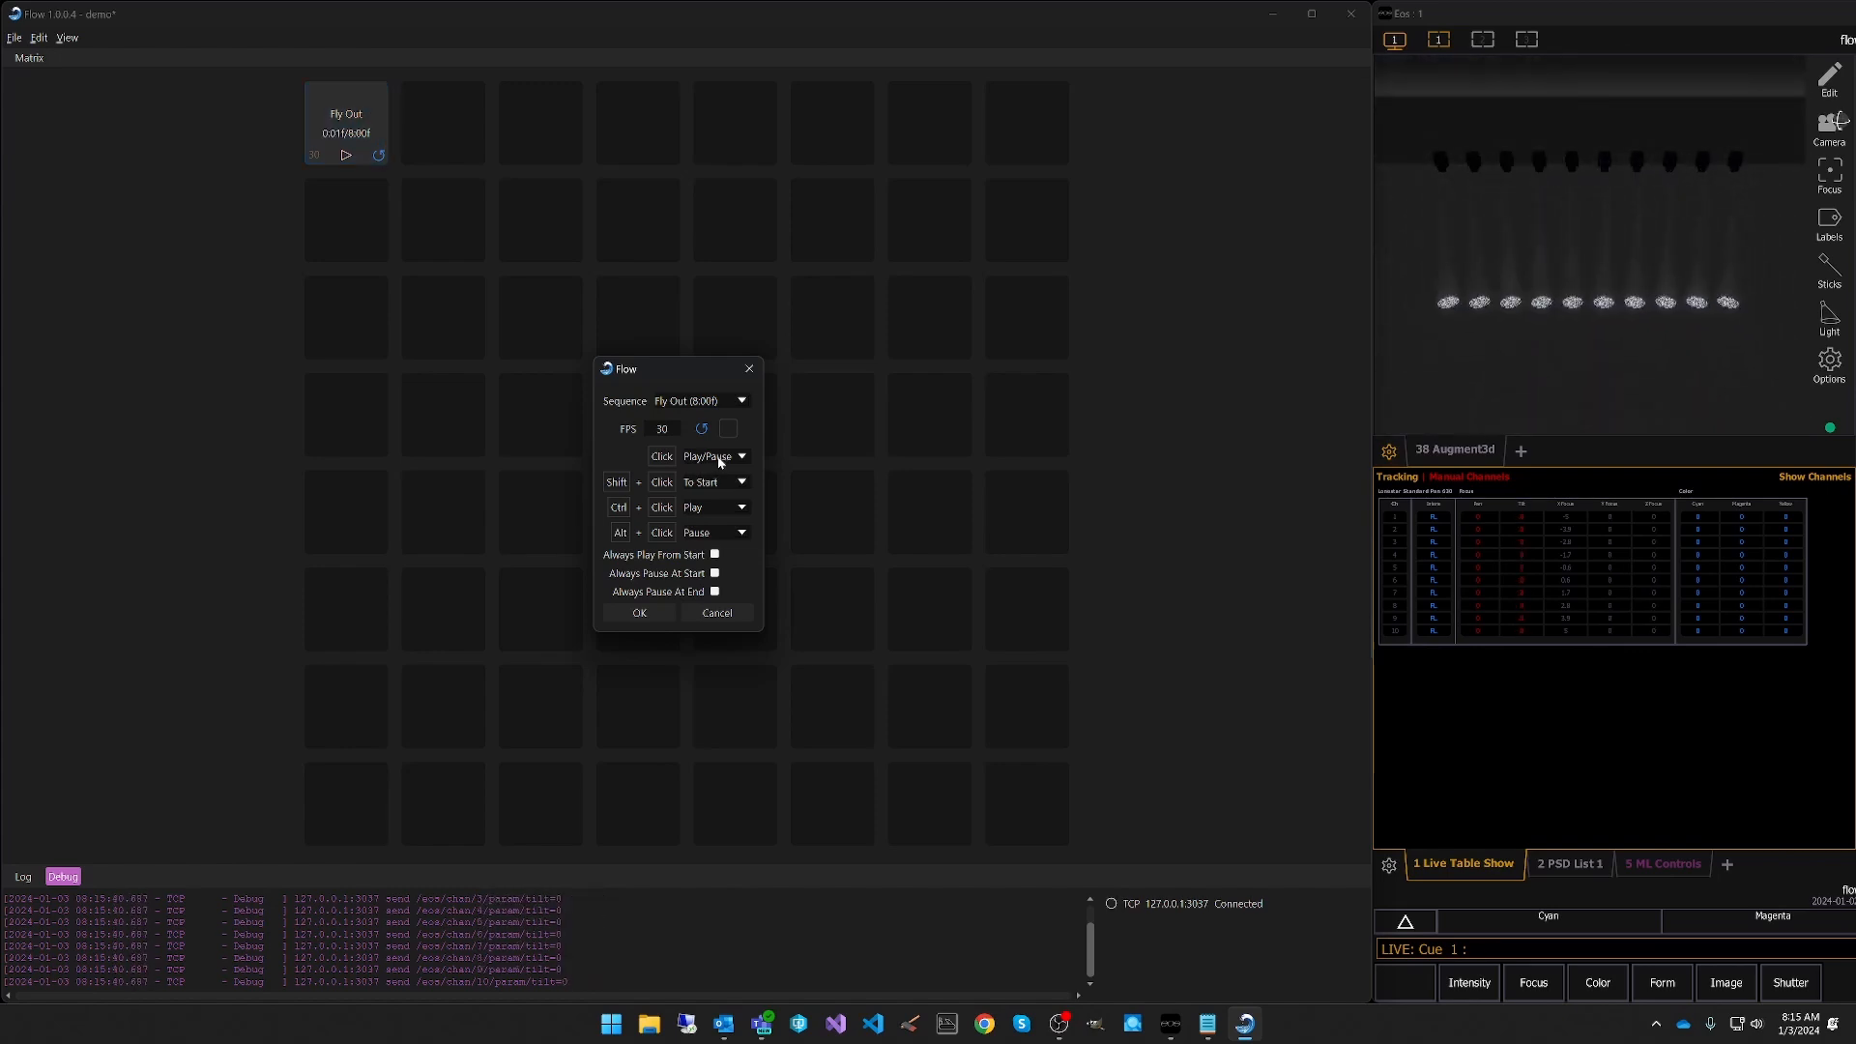
pyautogui.click(751, 368)
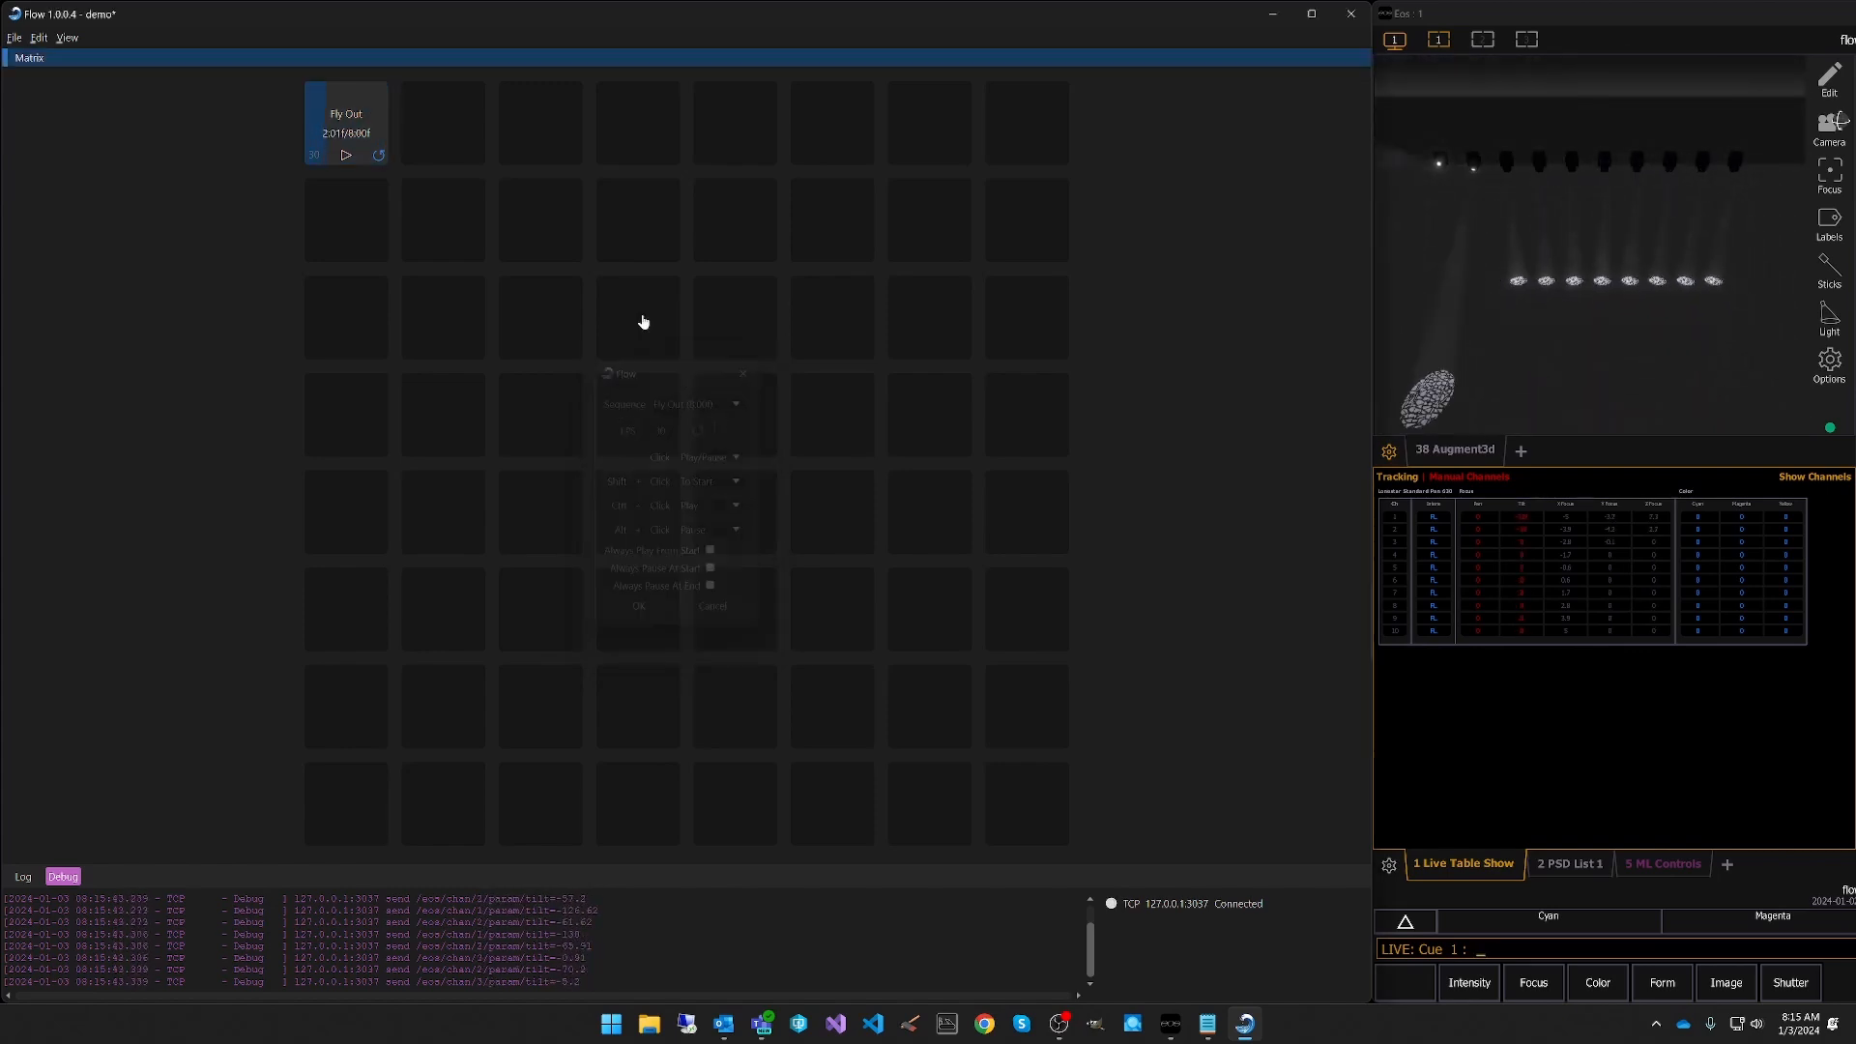
pyautogui.click(352, 133)
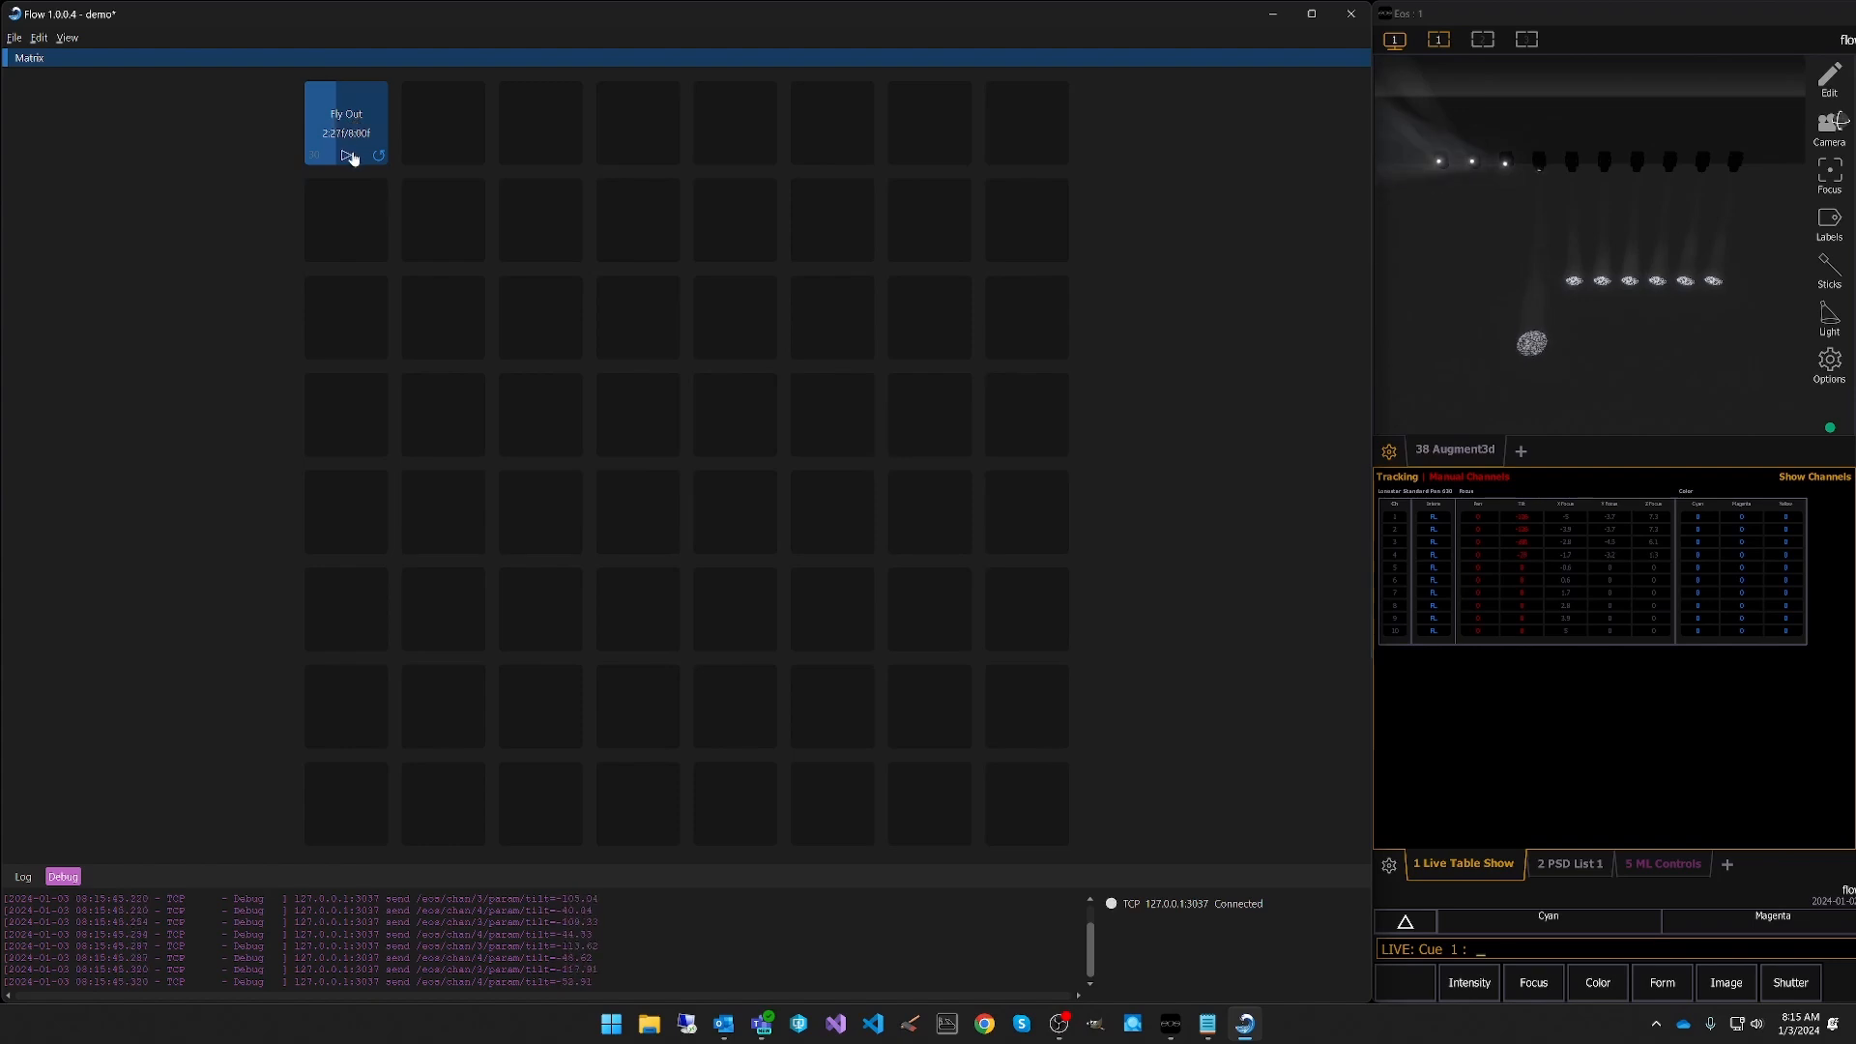
pyautogui.click(366, 133)
pyautogui.click(366, 133)
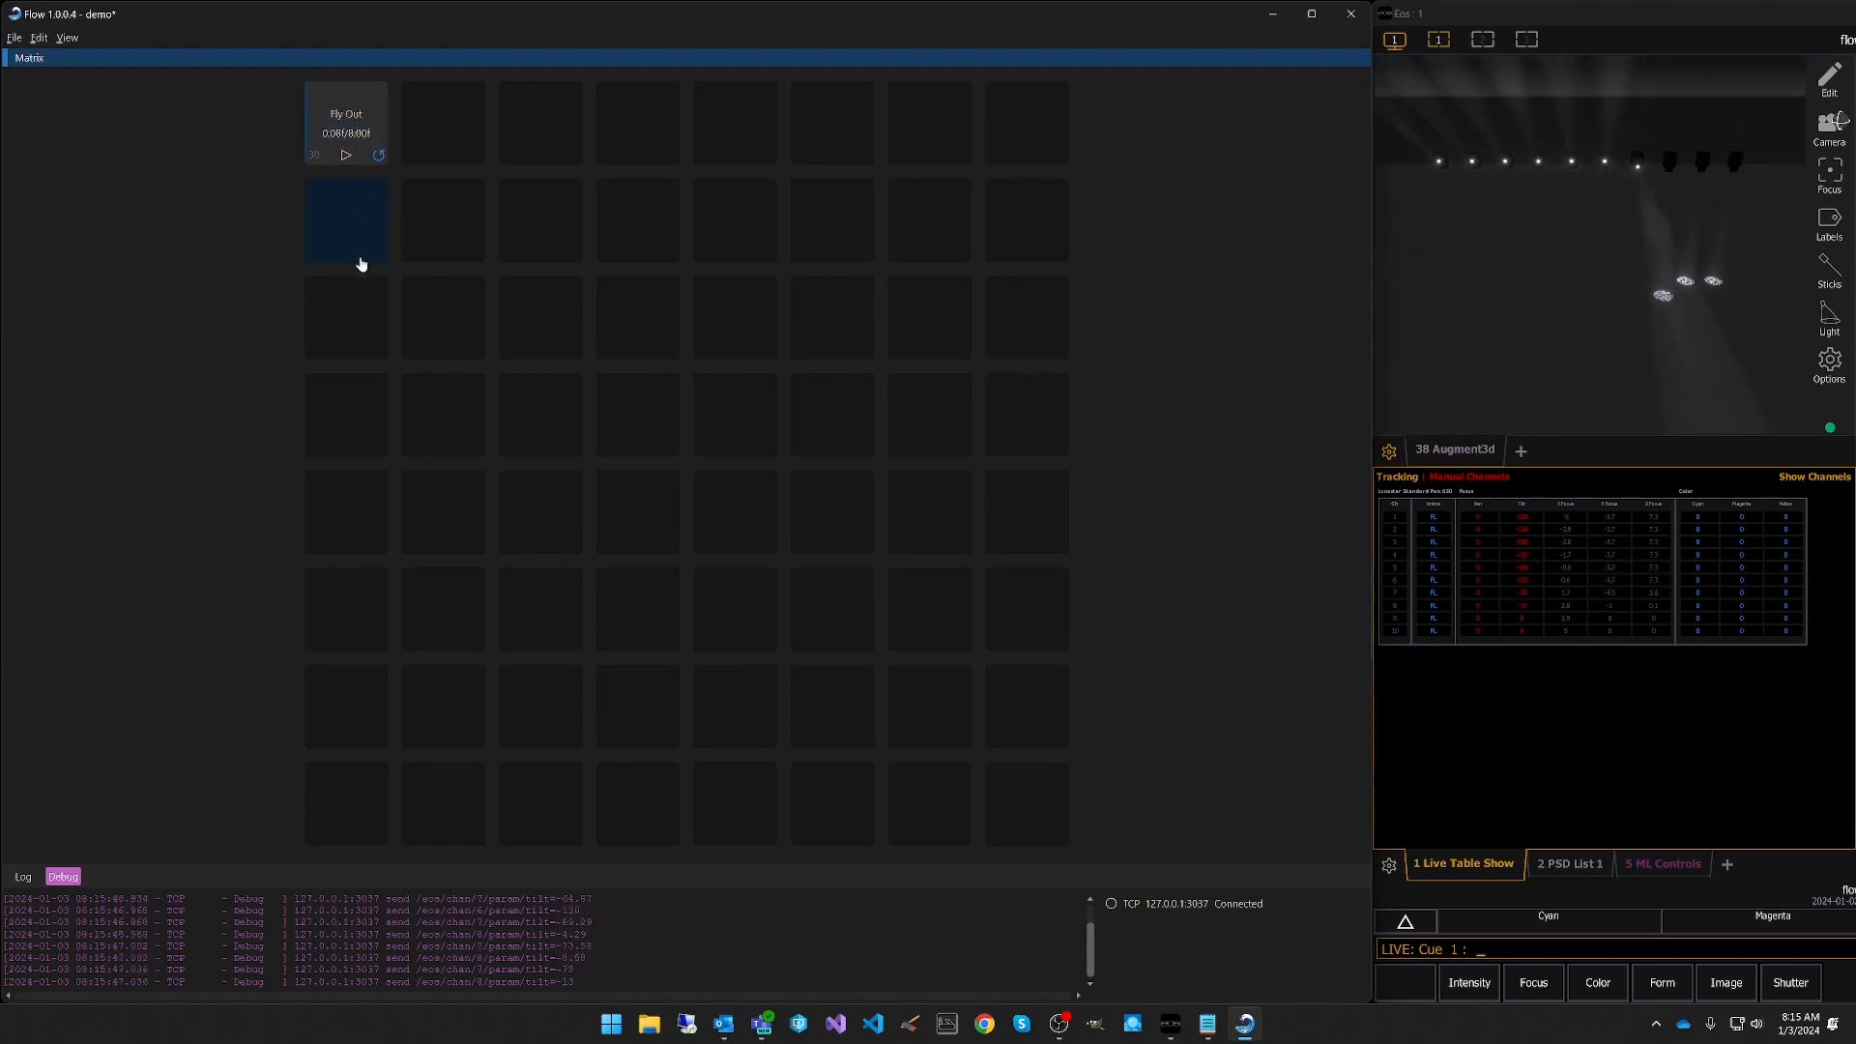
# Assign the Zoom sequence to the matrix cell beside Fly Out at 30 FPS, and play it.
pyautogui.rightClick(448, 127)
pyautogui.click(476, 129)
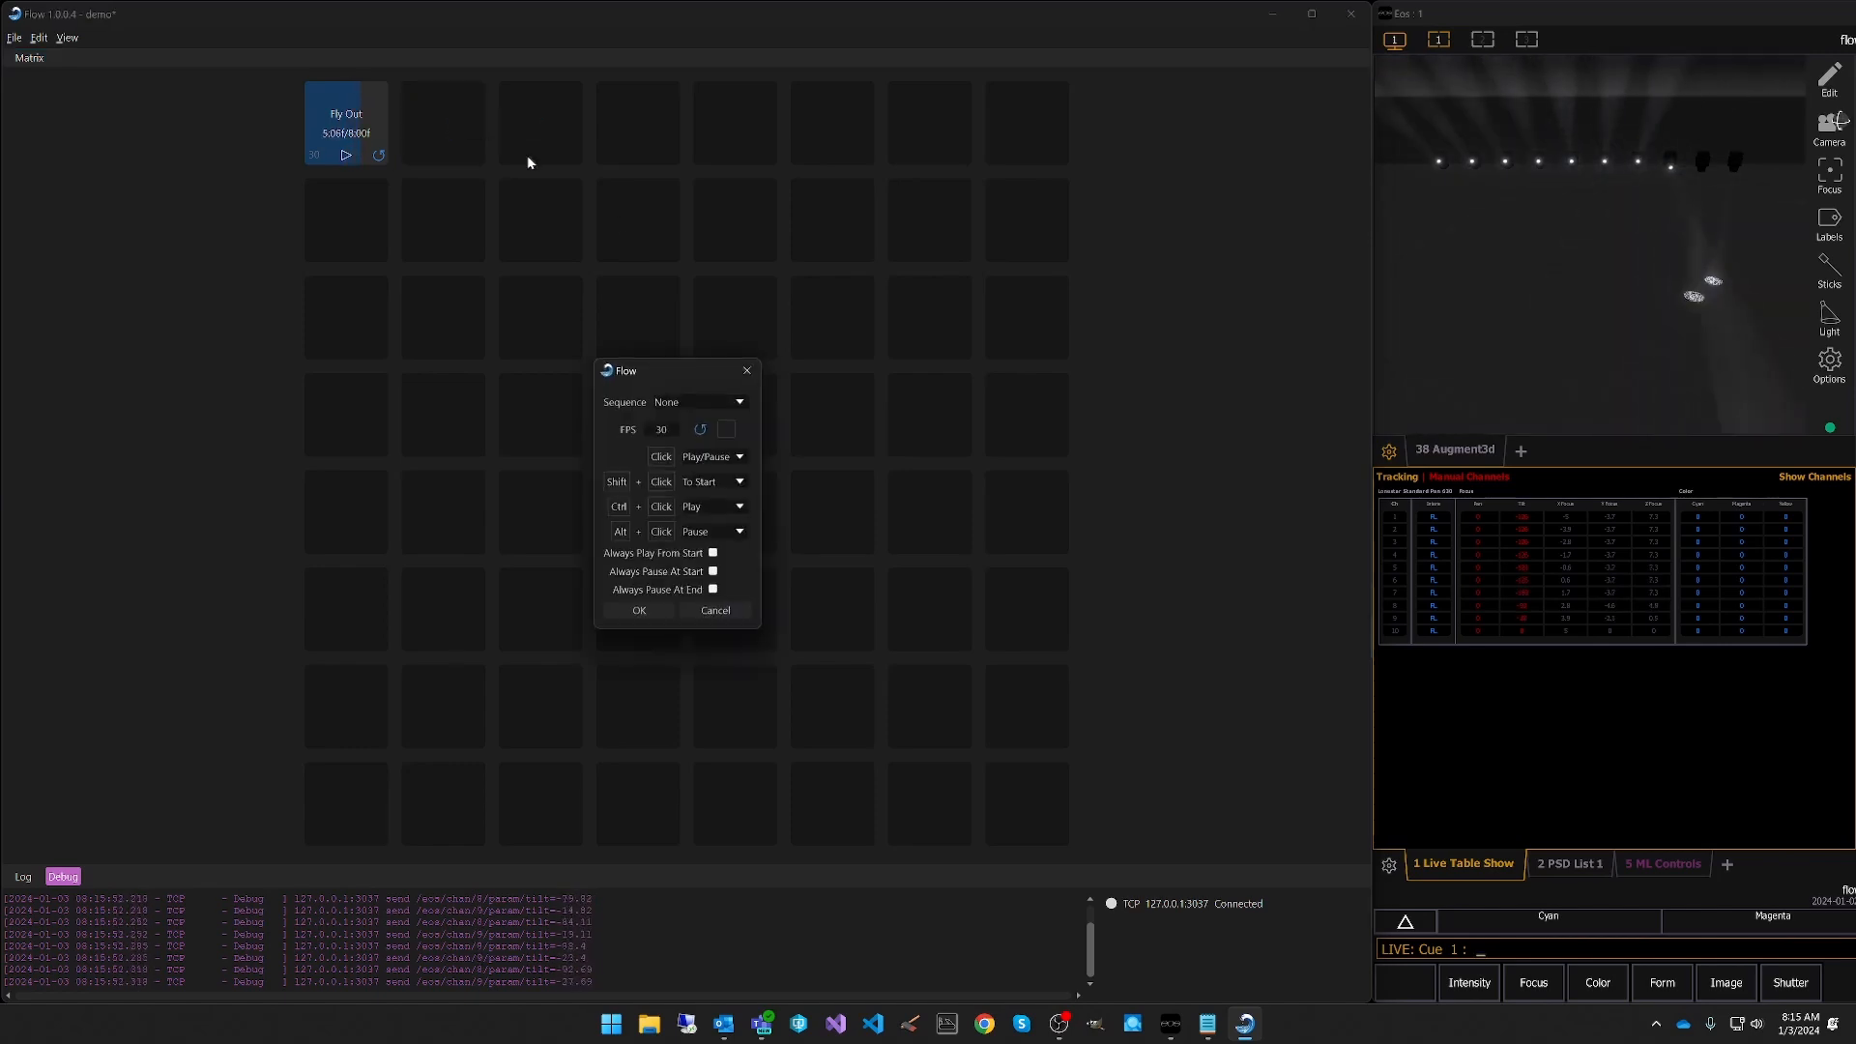
pyautogui.click(717, 402)
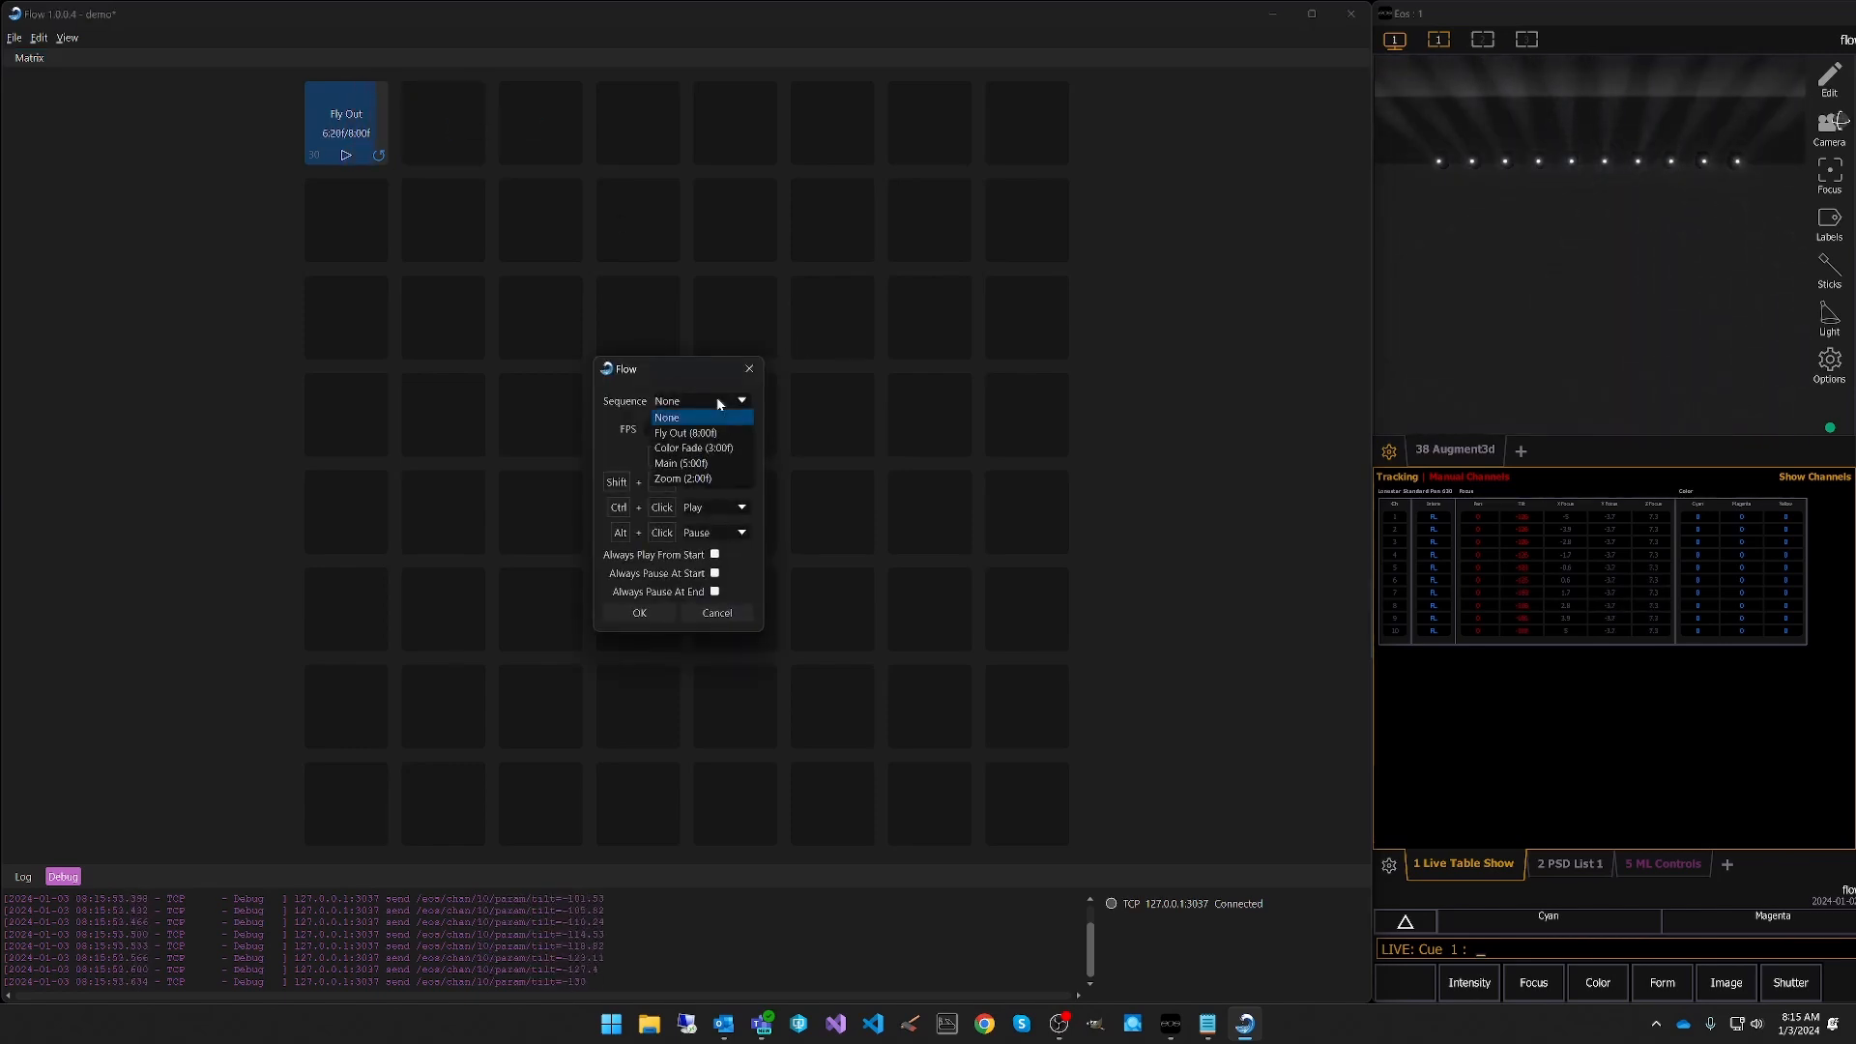
pyautogui.click(696, 479)
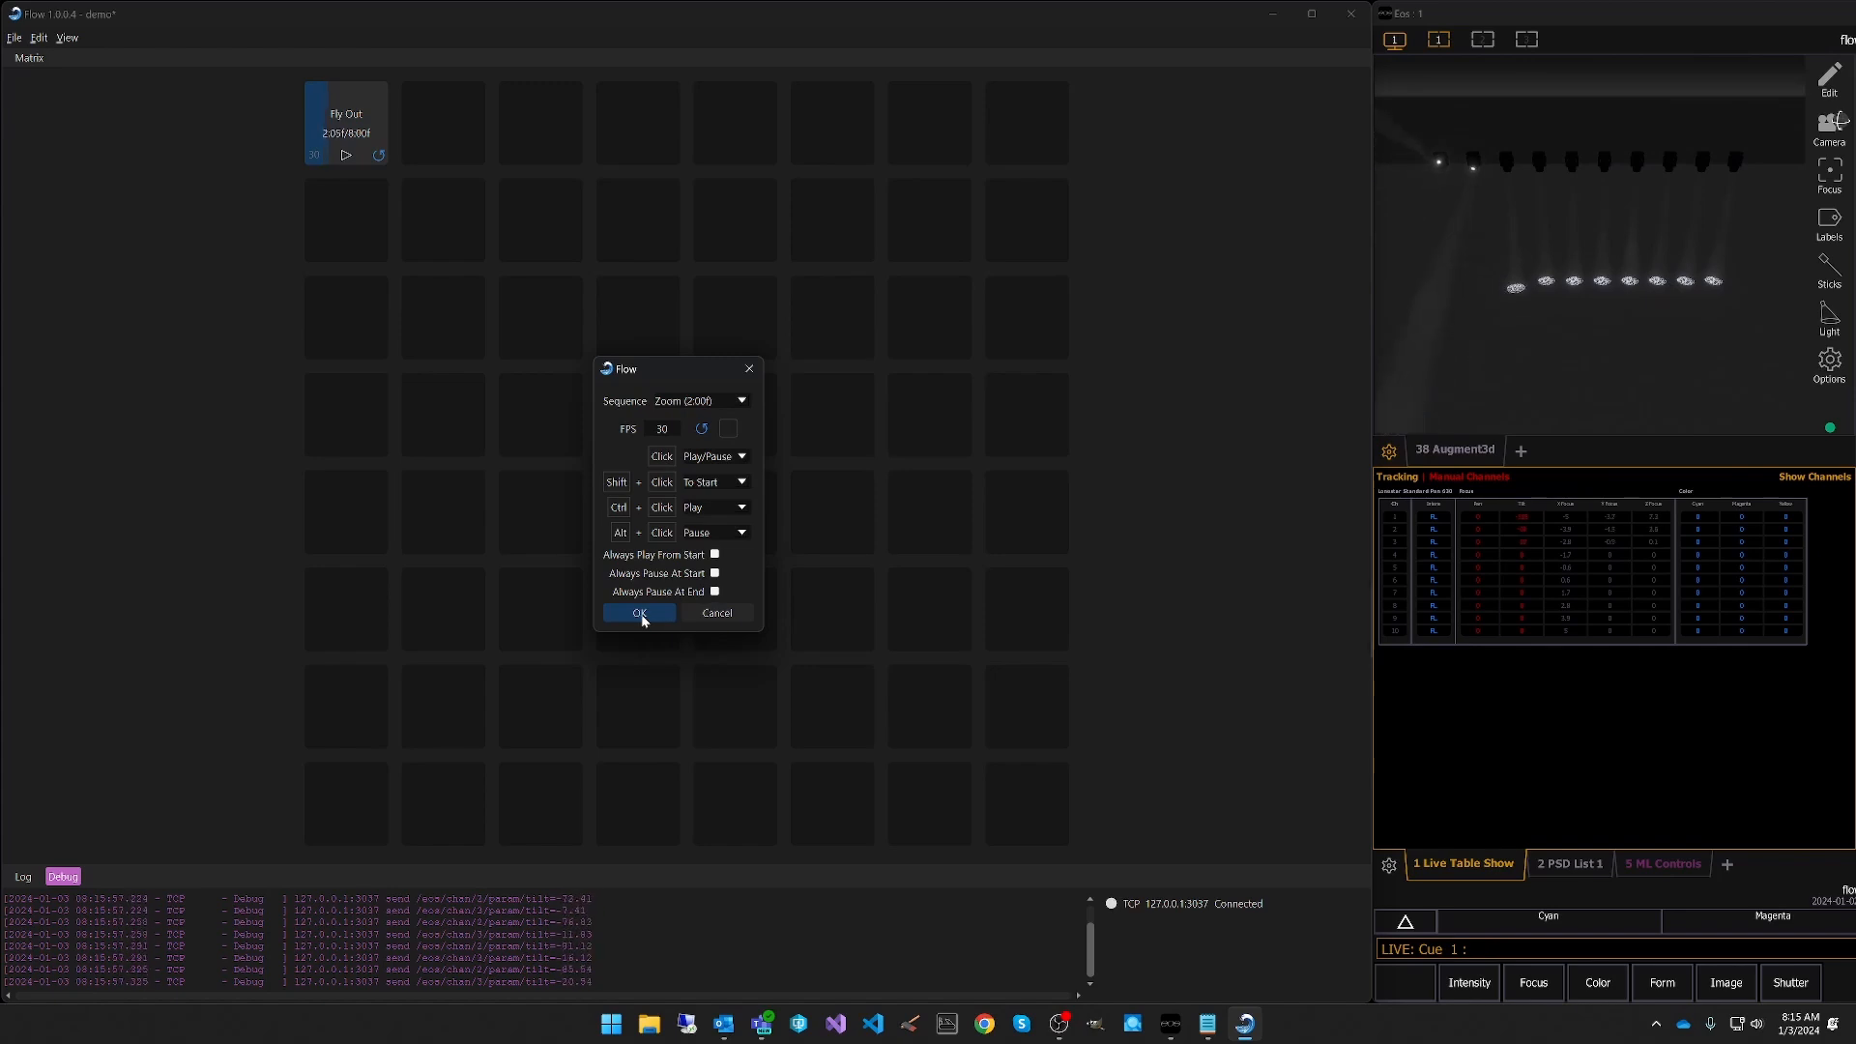
pyautogui.click(639, 613)
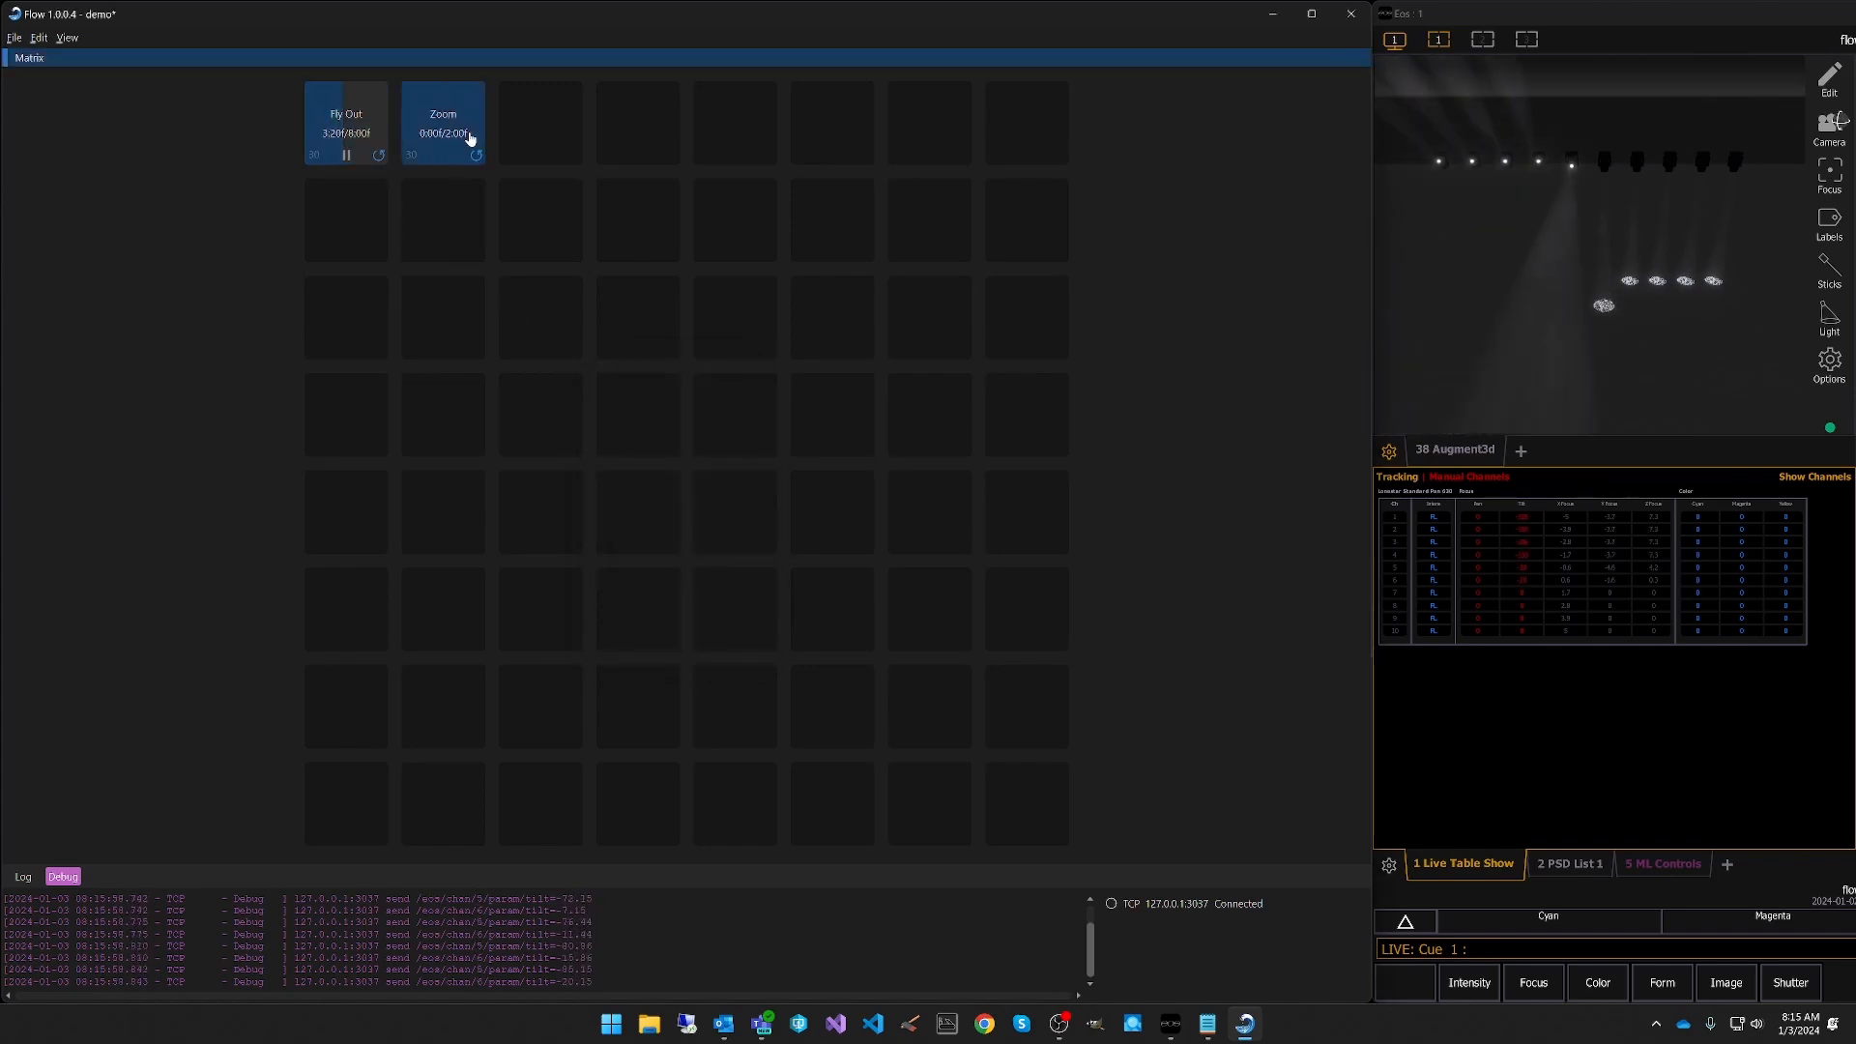
pyautogui.click(456, 118)
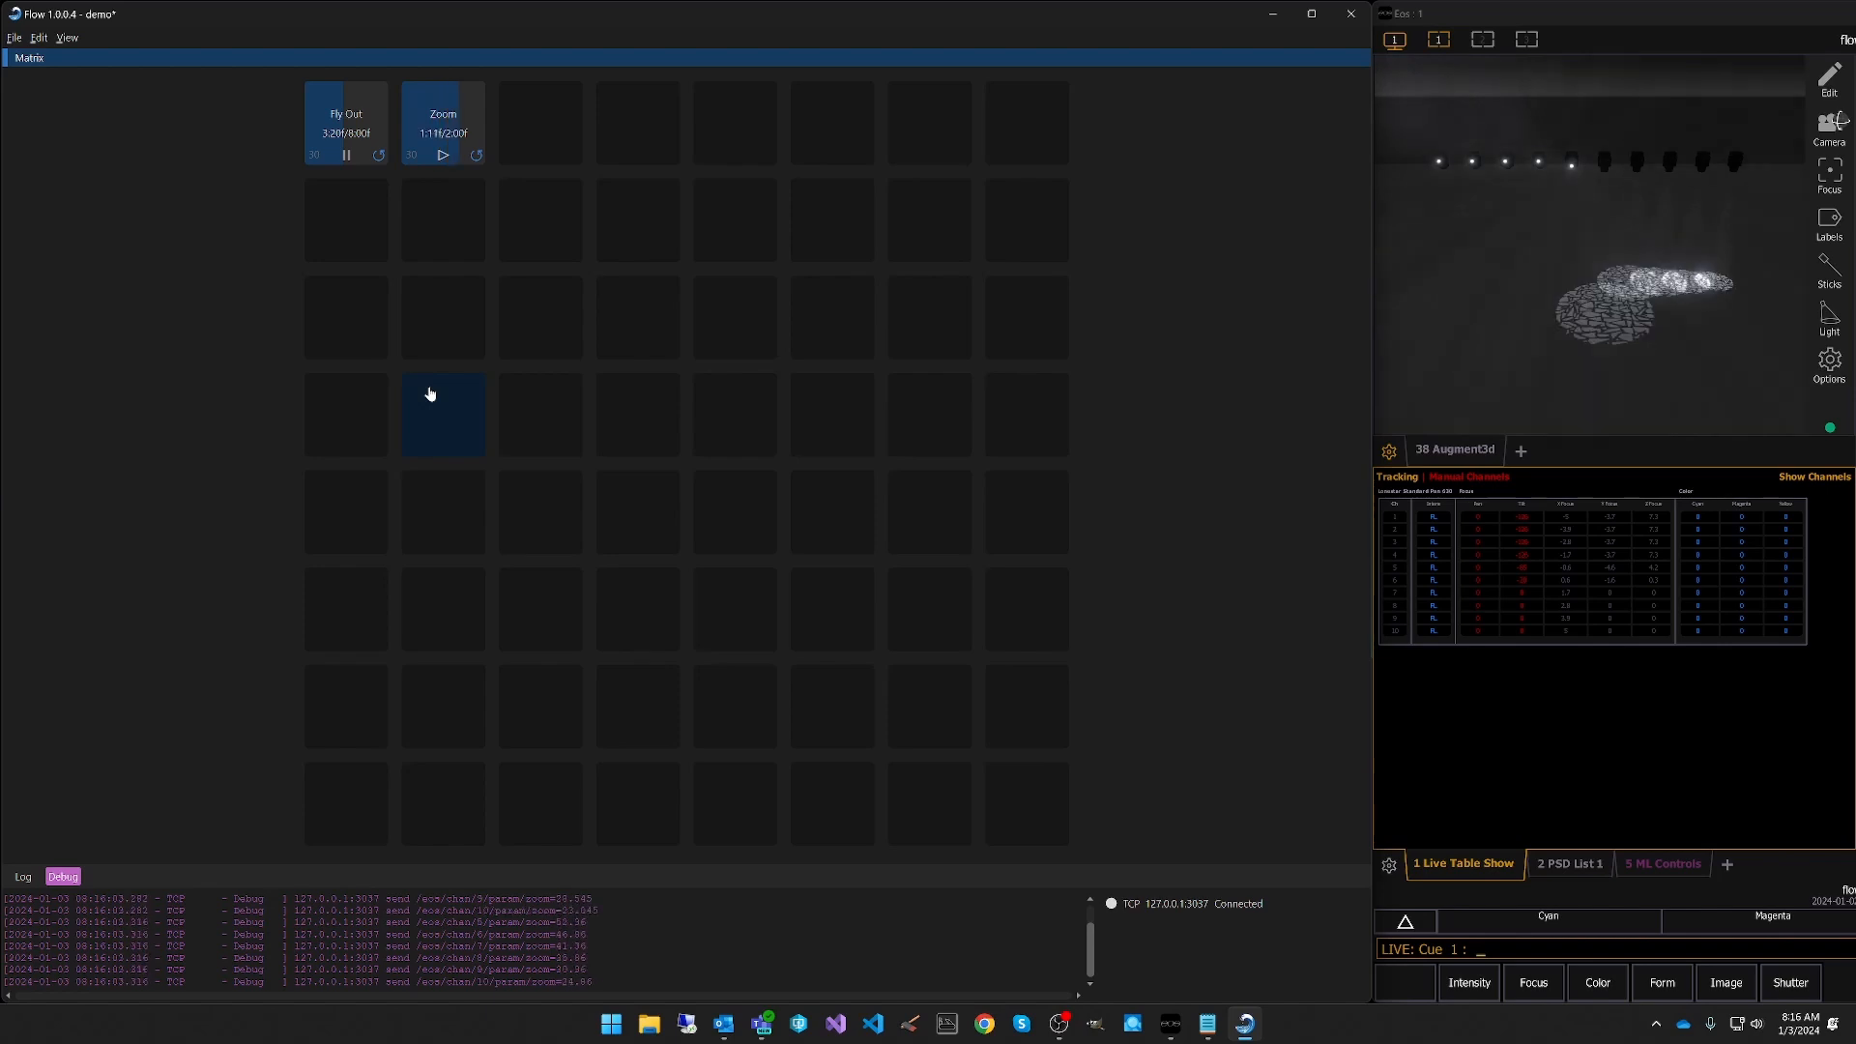
# Assign the Color Fade sequence to the third matrix cell at 30 FPS, and play it.
pyautogui.rightClick(559, 135)
pyautogui.click(580, 144)
pyautogui.click(682, 402)
pyautogui.click(692, 447)
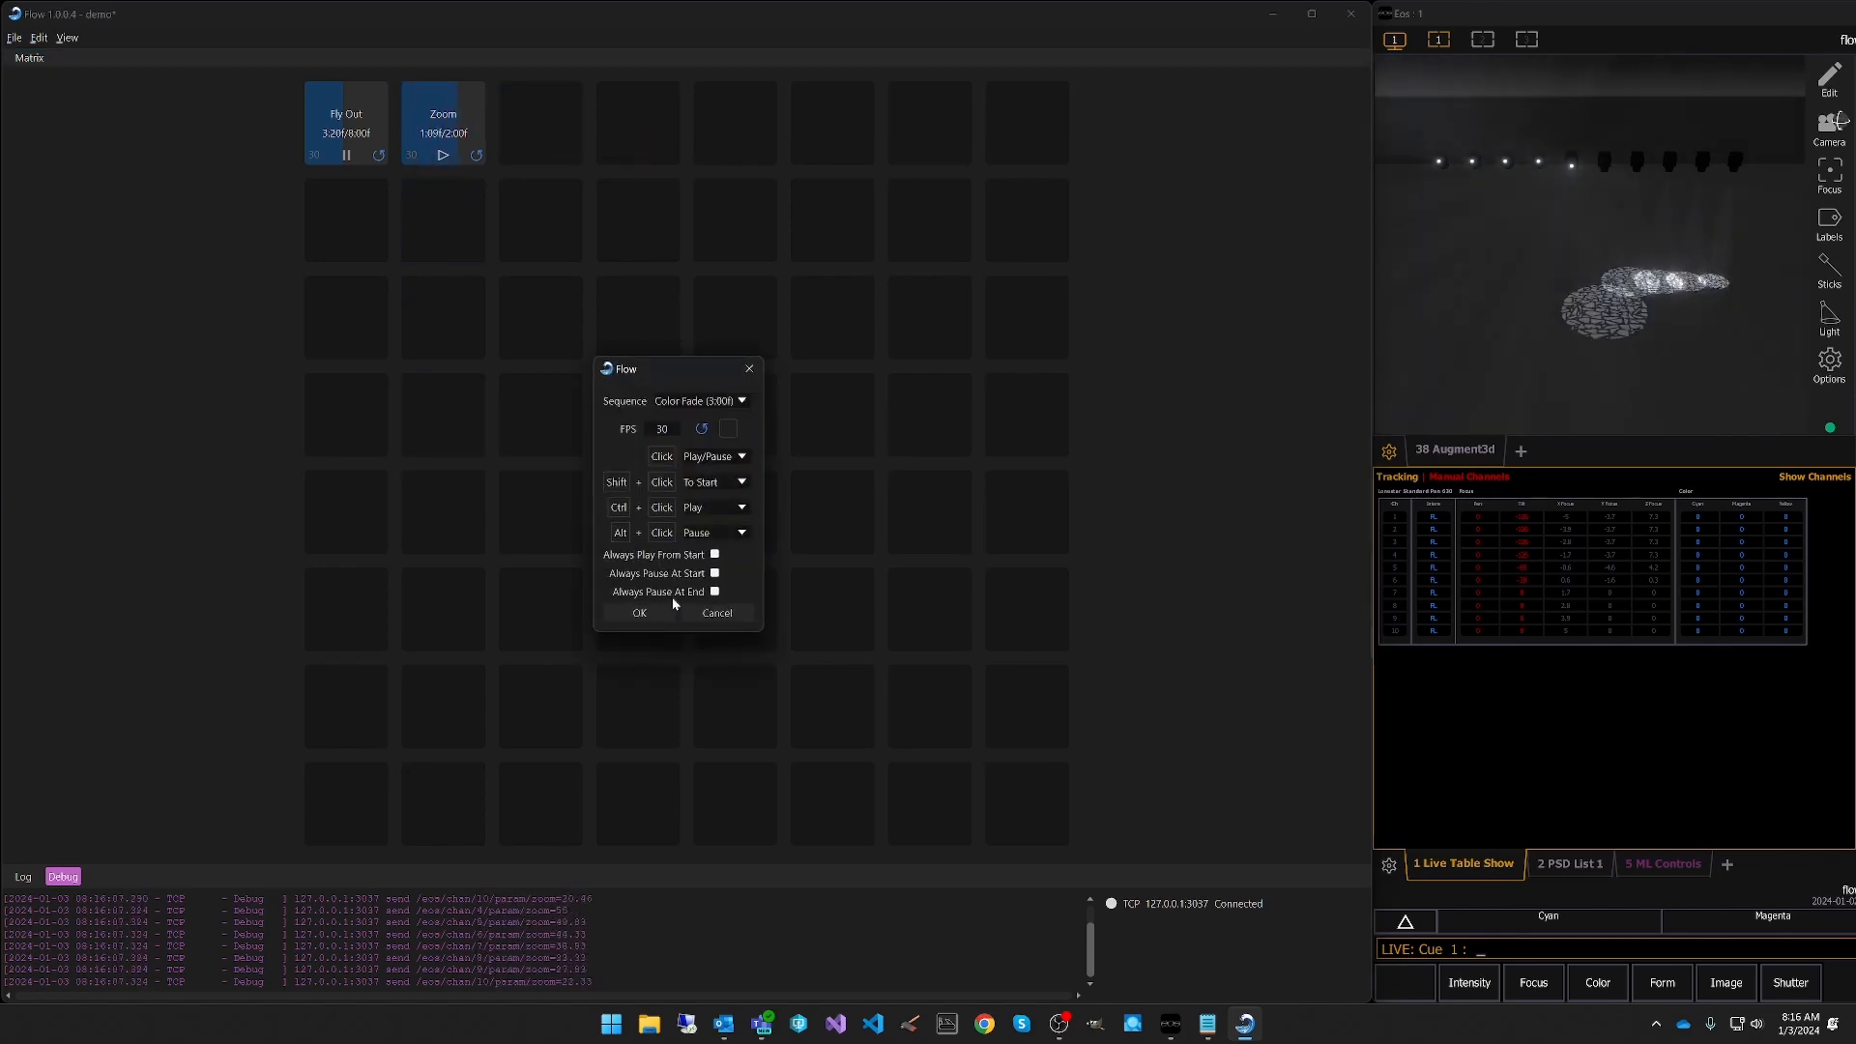
pyautogui.click(640, 613)
pyautogui.click(540, 155)
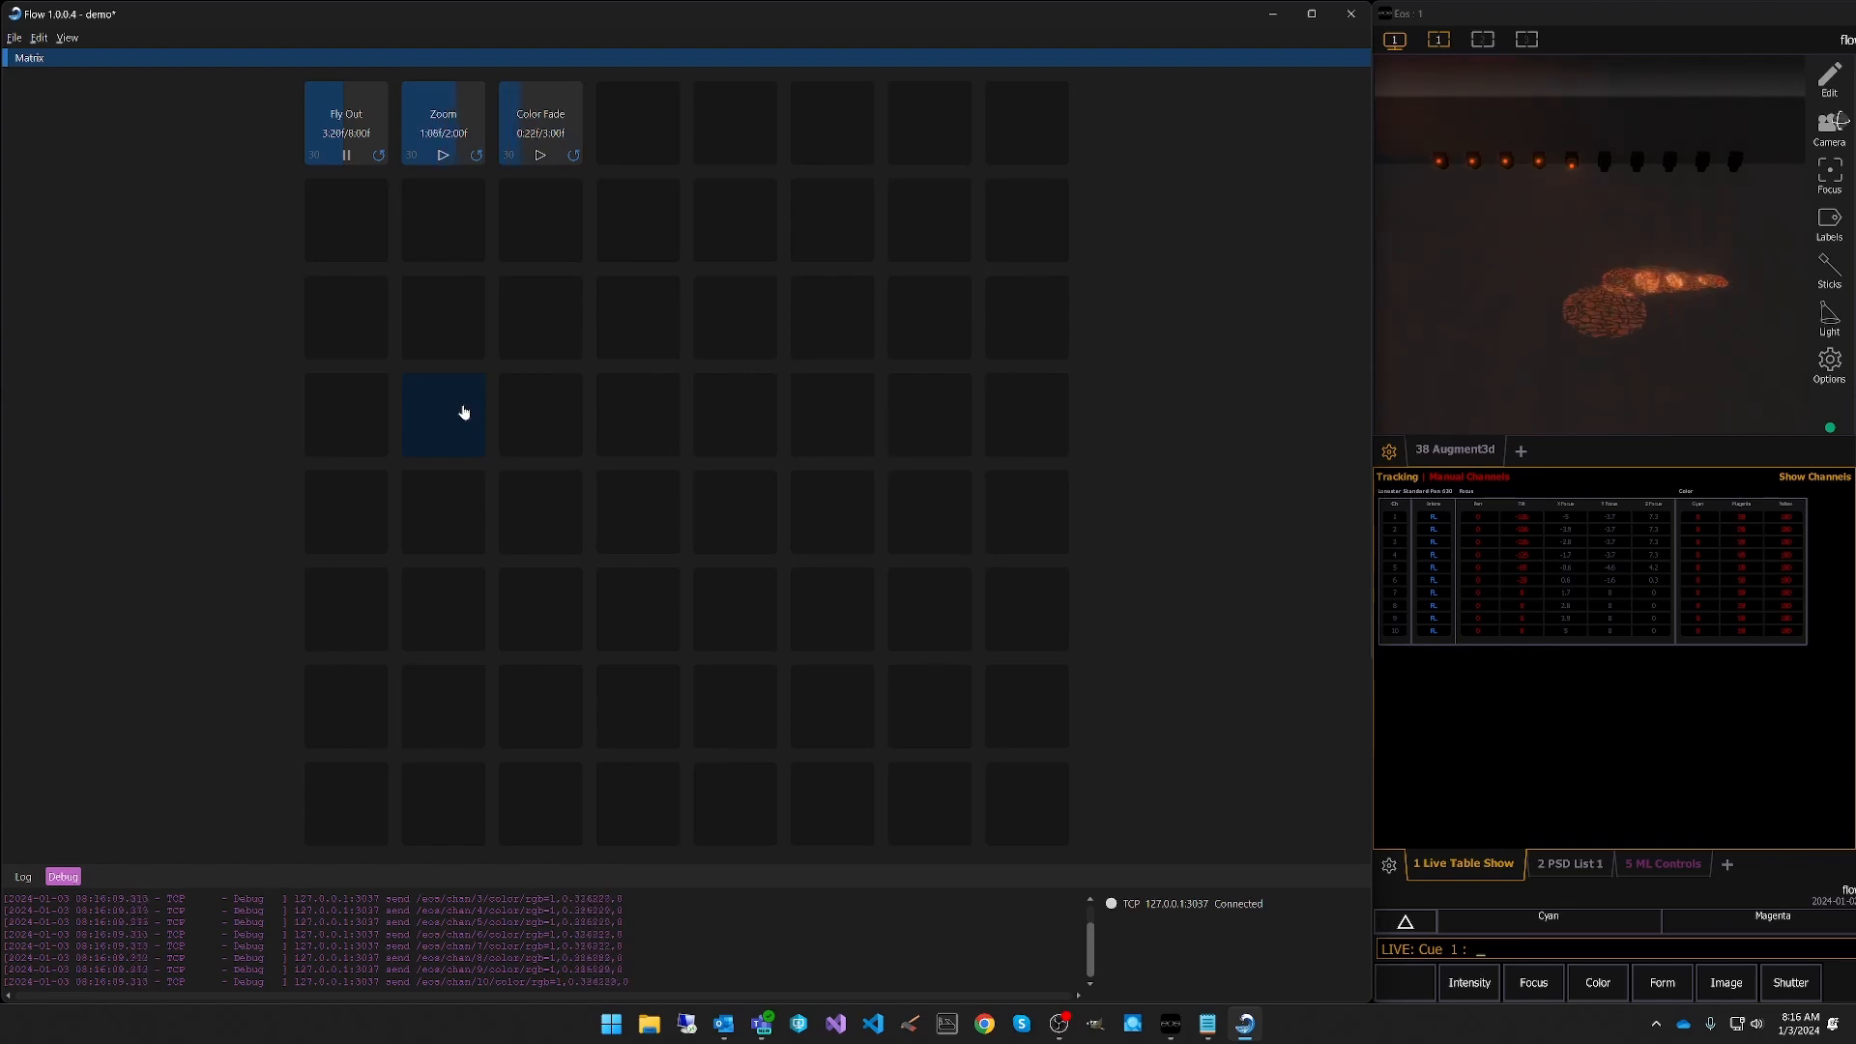
# Configure the Color Fade cell with Always Play From Start enabled and looping off, and choose its click action.
pyautogui.rightClick(545, 130)
pyautogui.click(576, 136)
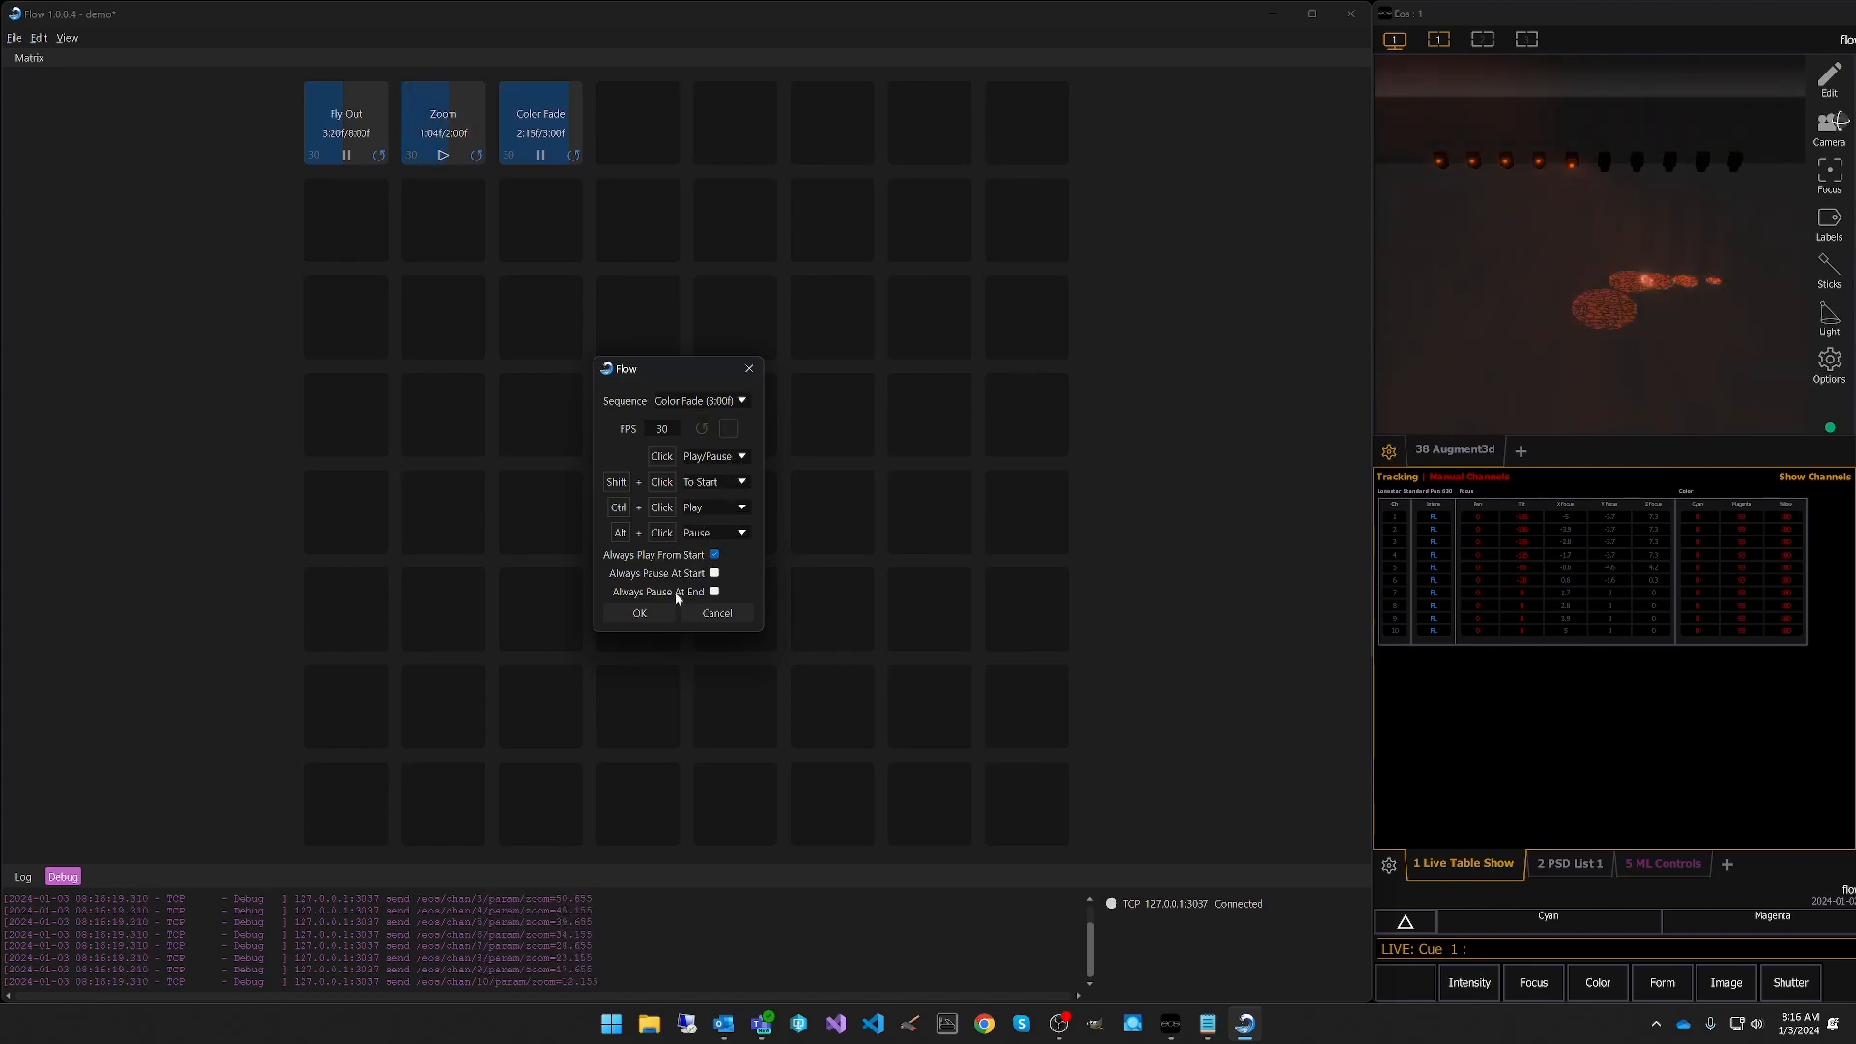
pyautogui.click(740, 457)
pyautogui.click(719, 493)
pyautogui.click(639, 613)
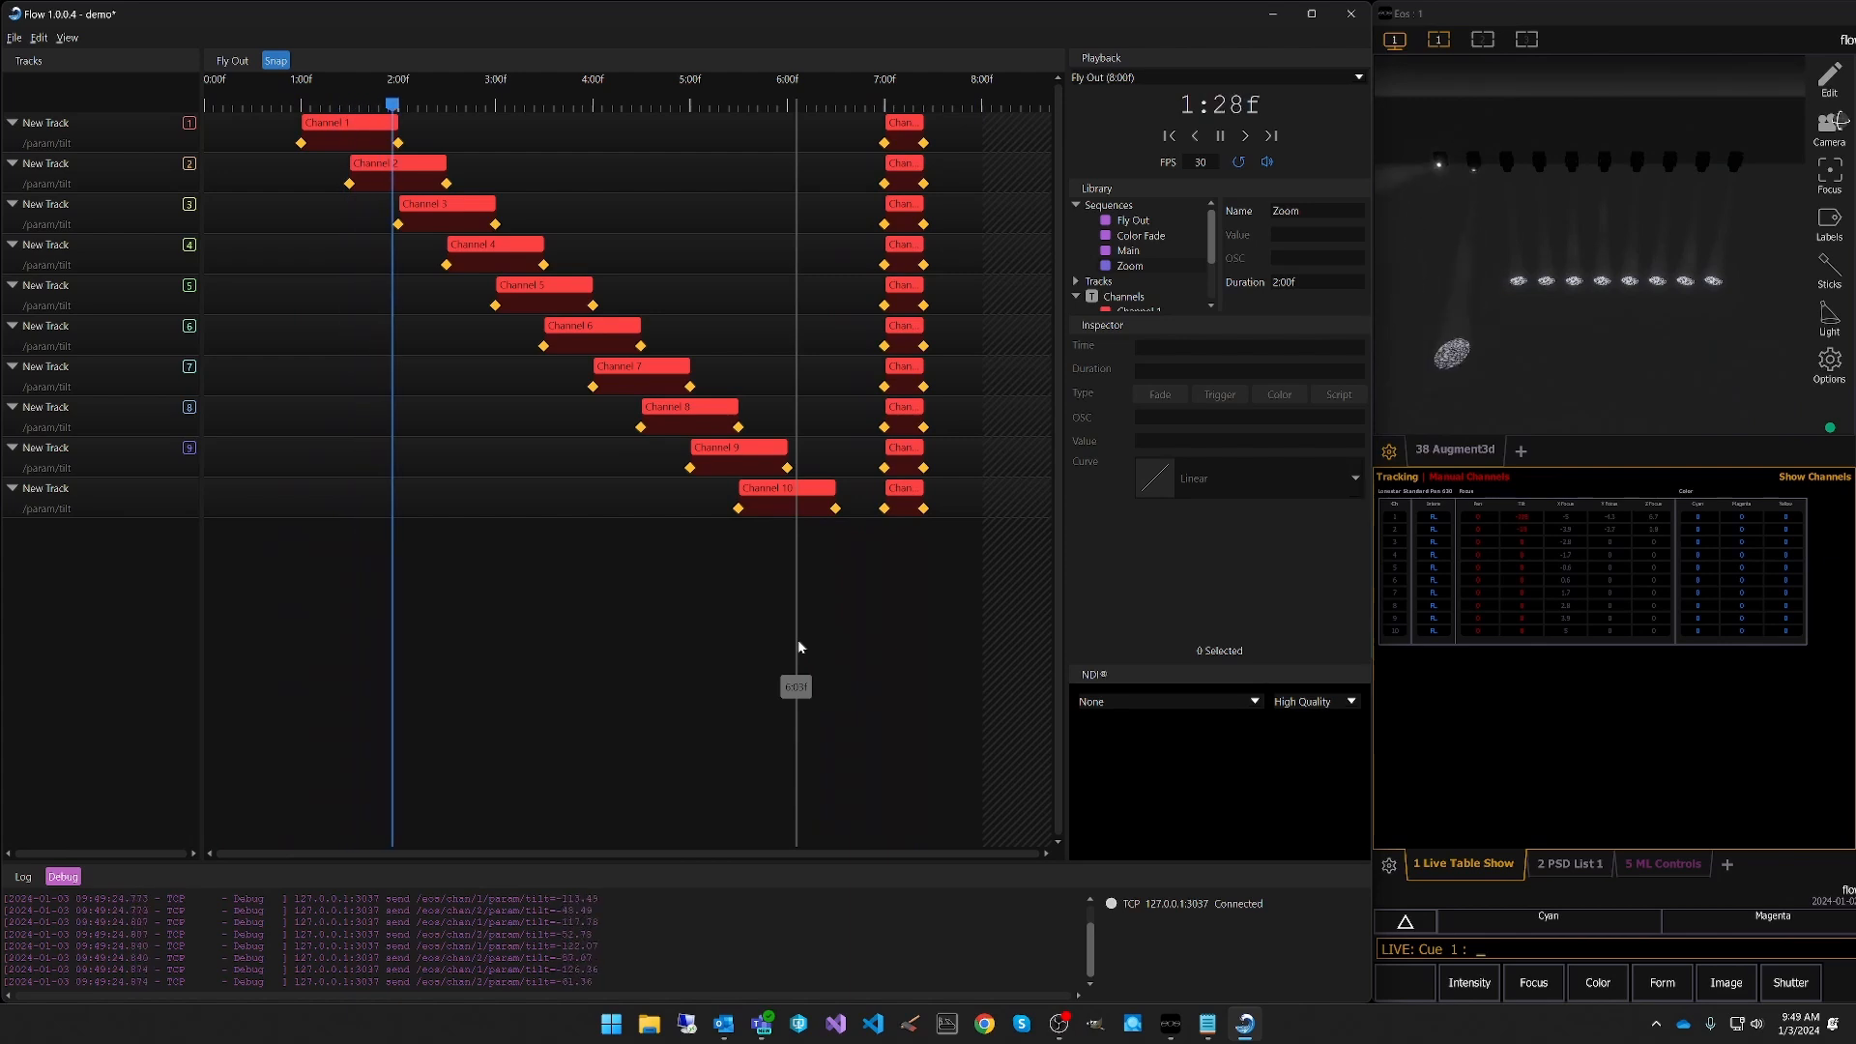
# Pause Fly Out and export it as an Eos Effect to Fly Out.asc in Documents, with number 1 and time offset 0:00f.
pyautogui.click(1220, 135)
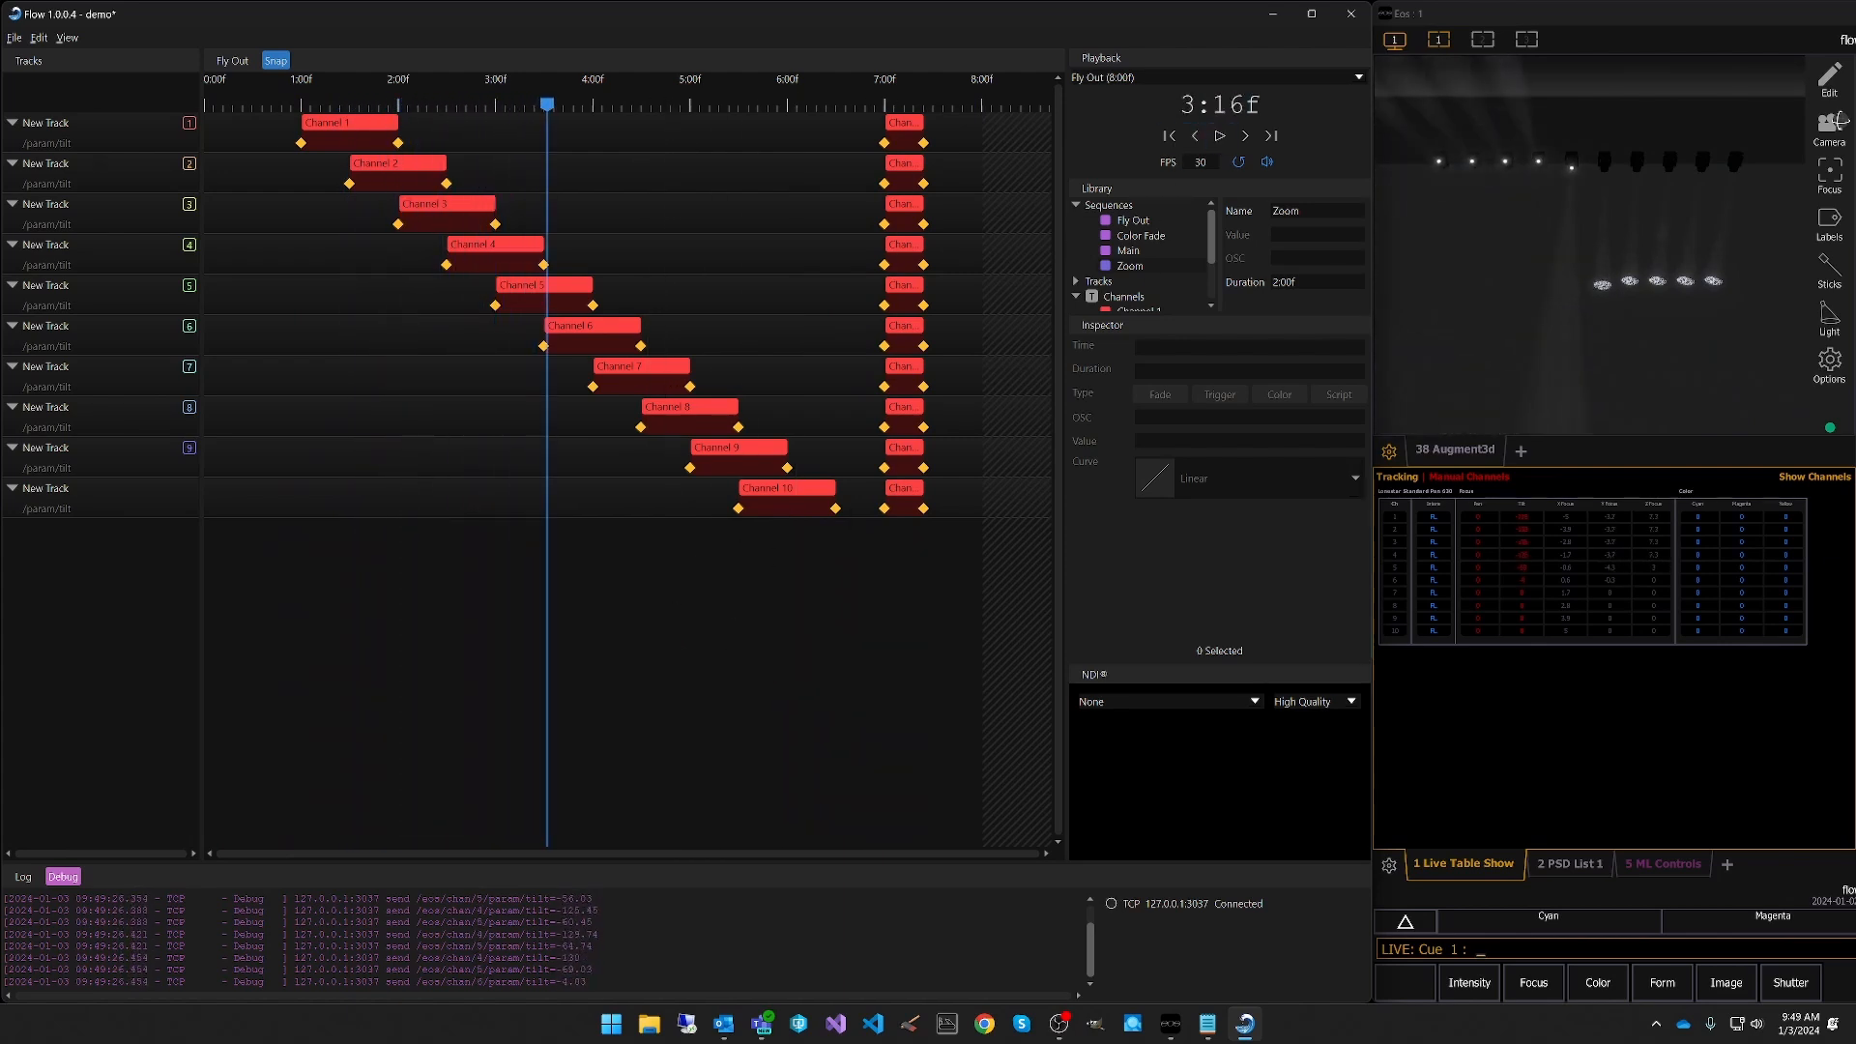
pyautogui.click(12, 39)
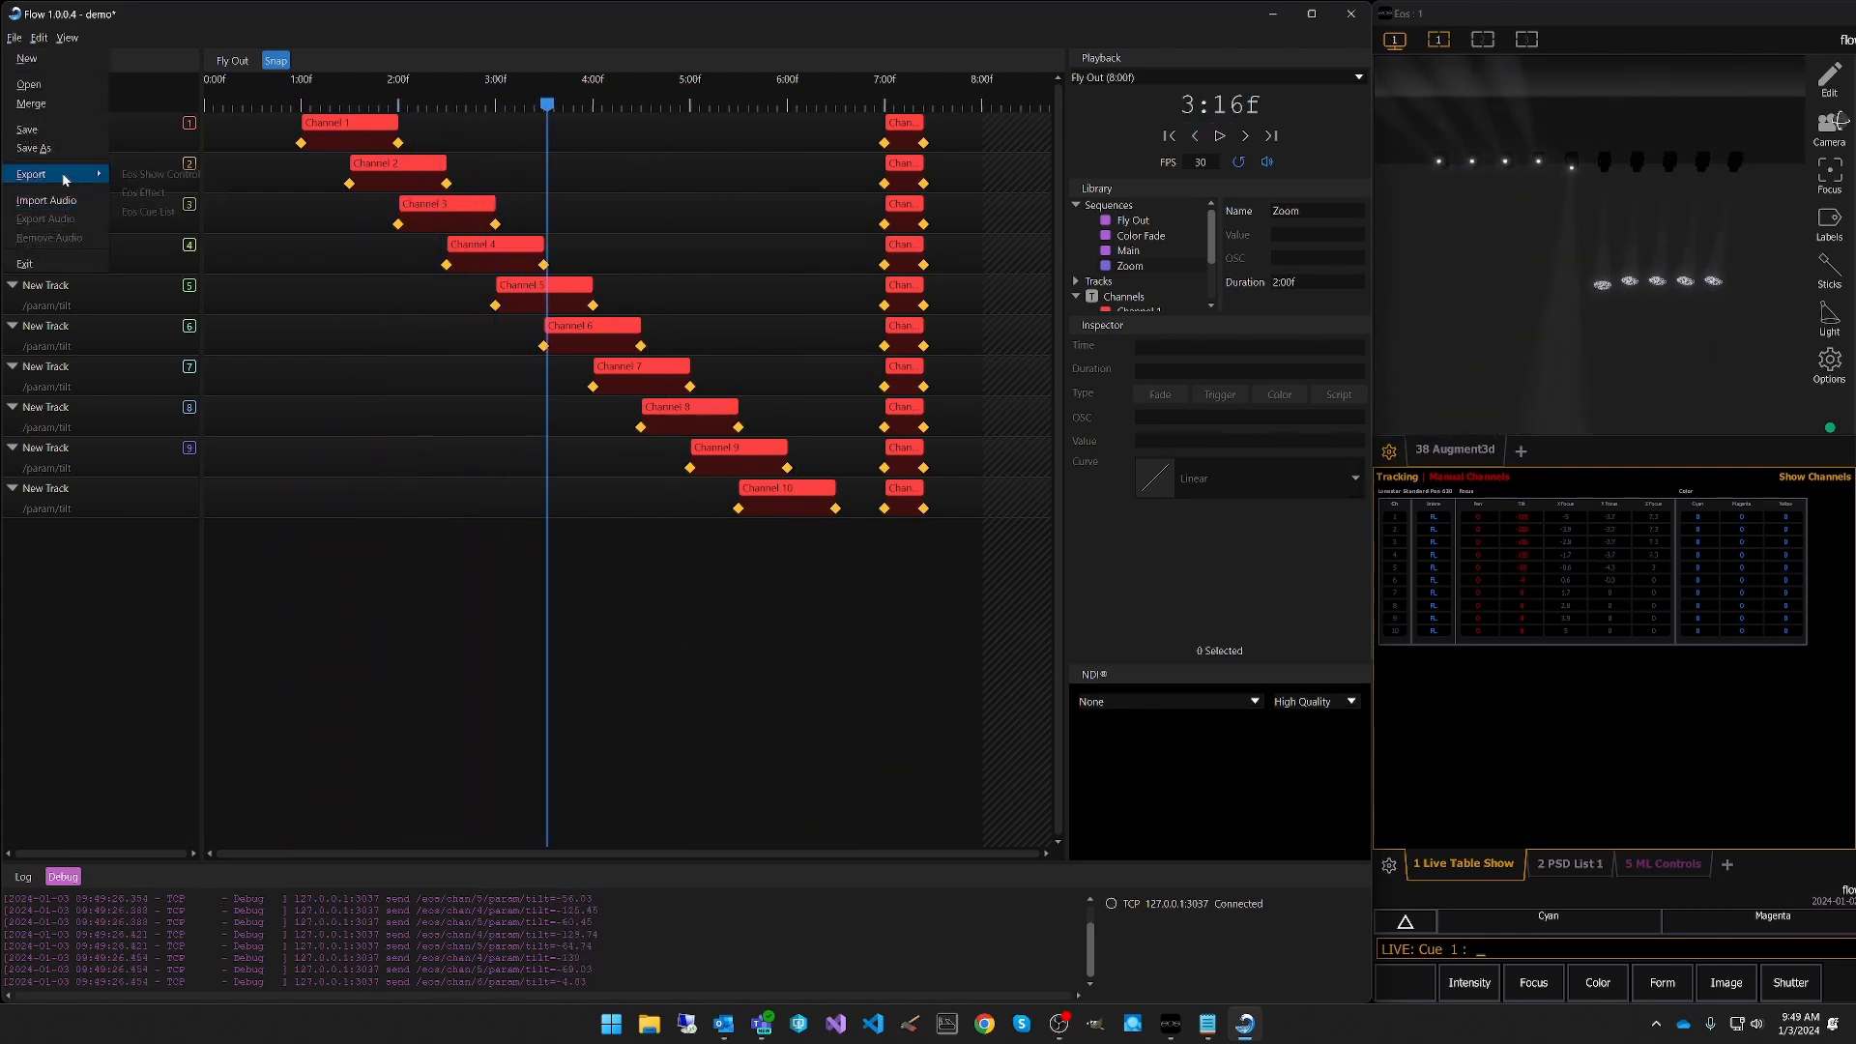
pyautogui.click(156, 200)
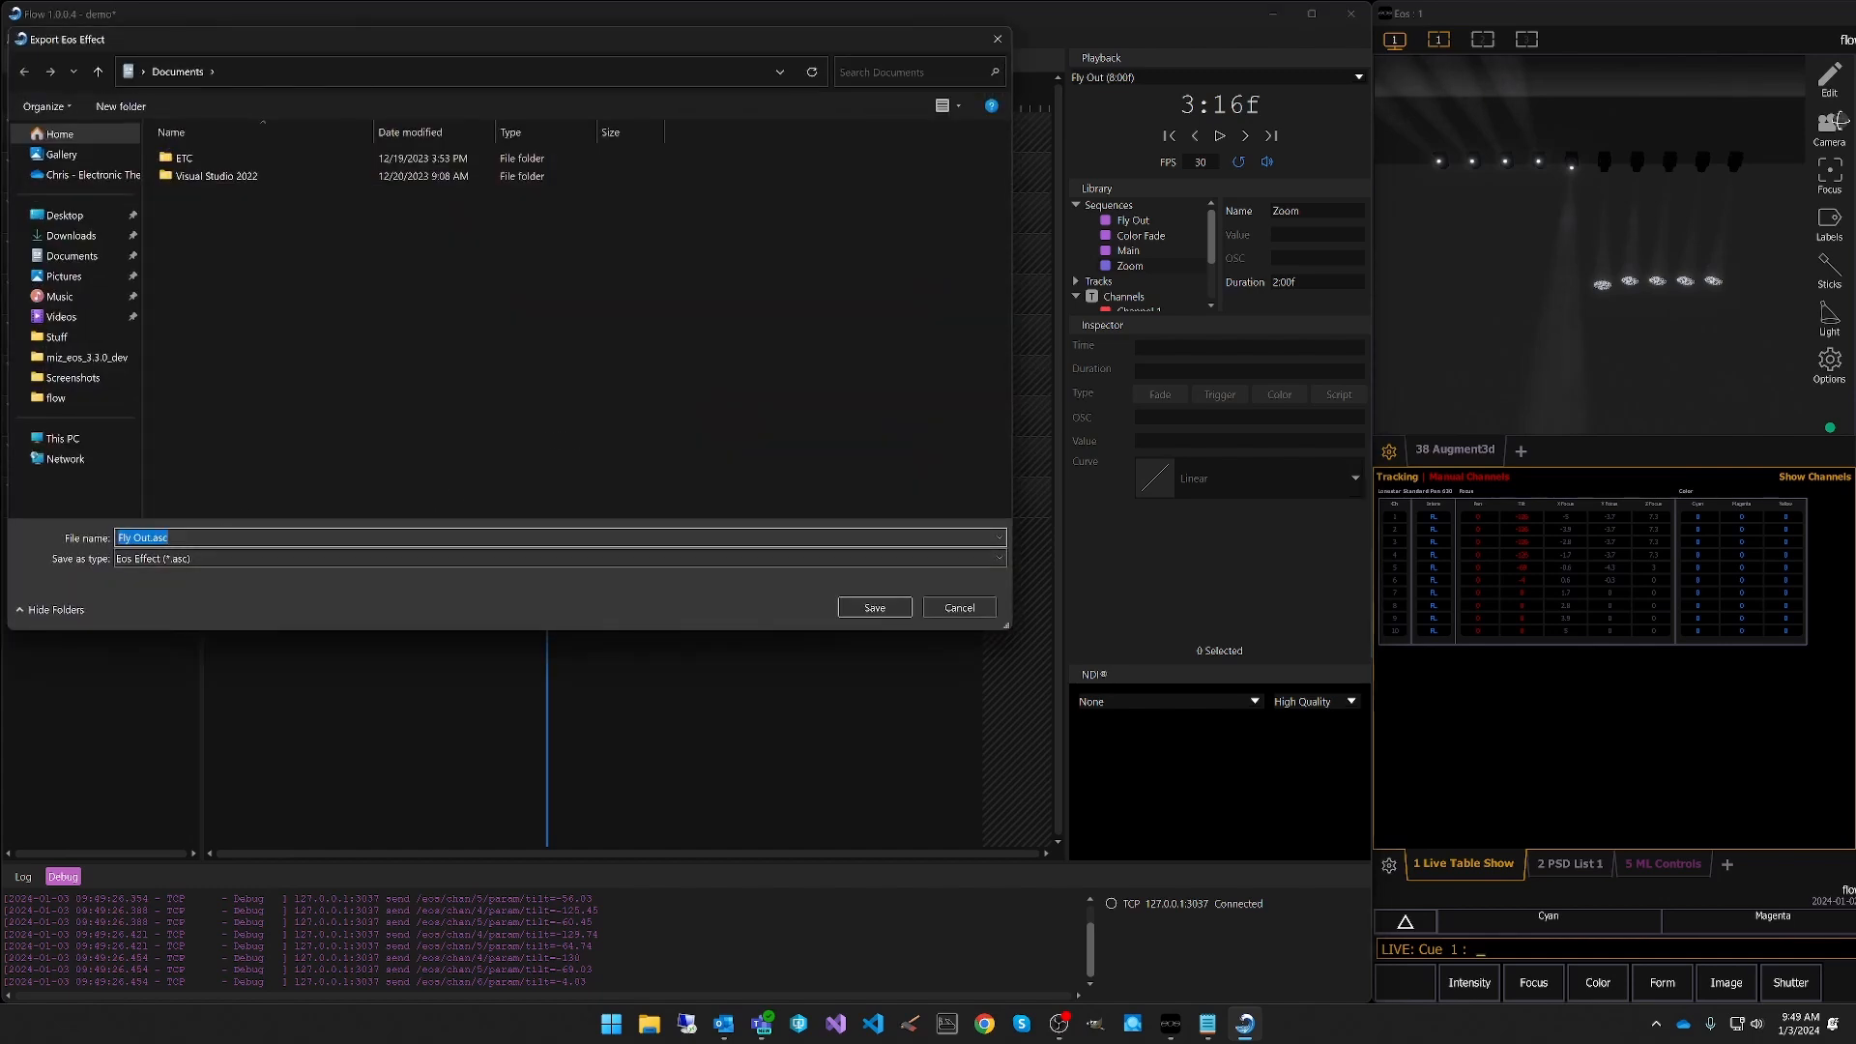
pyautogui.click(868, 608)
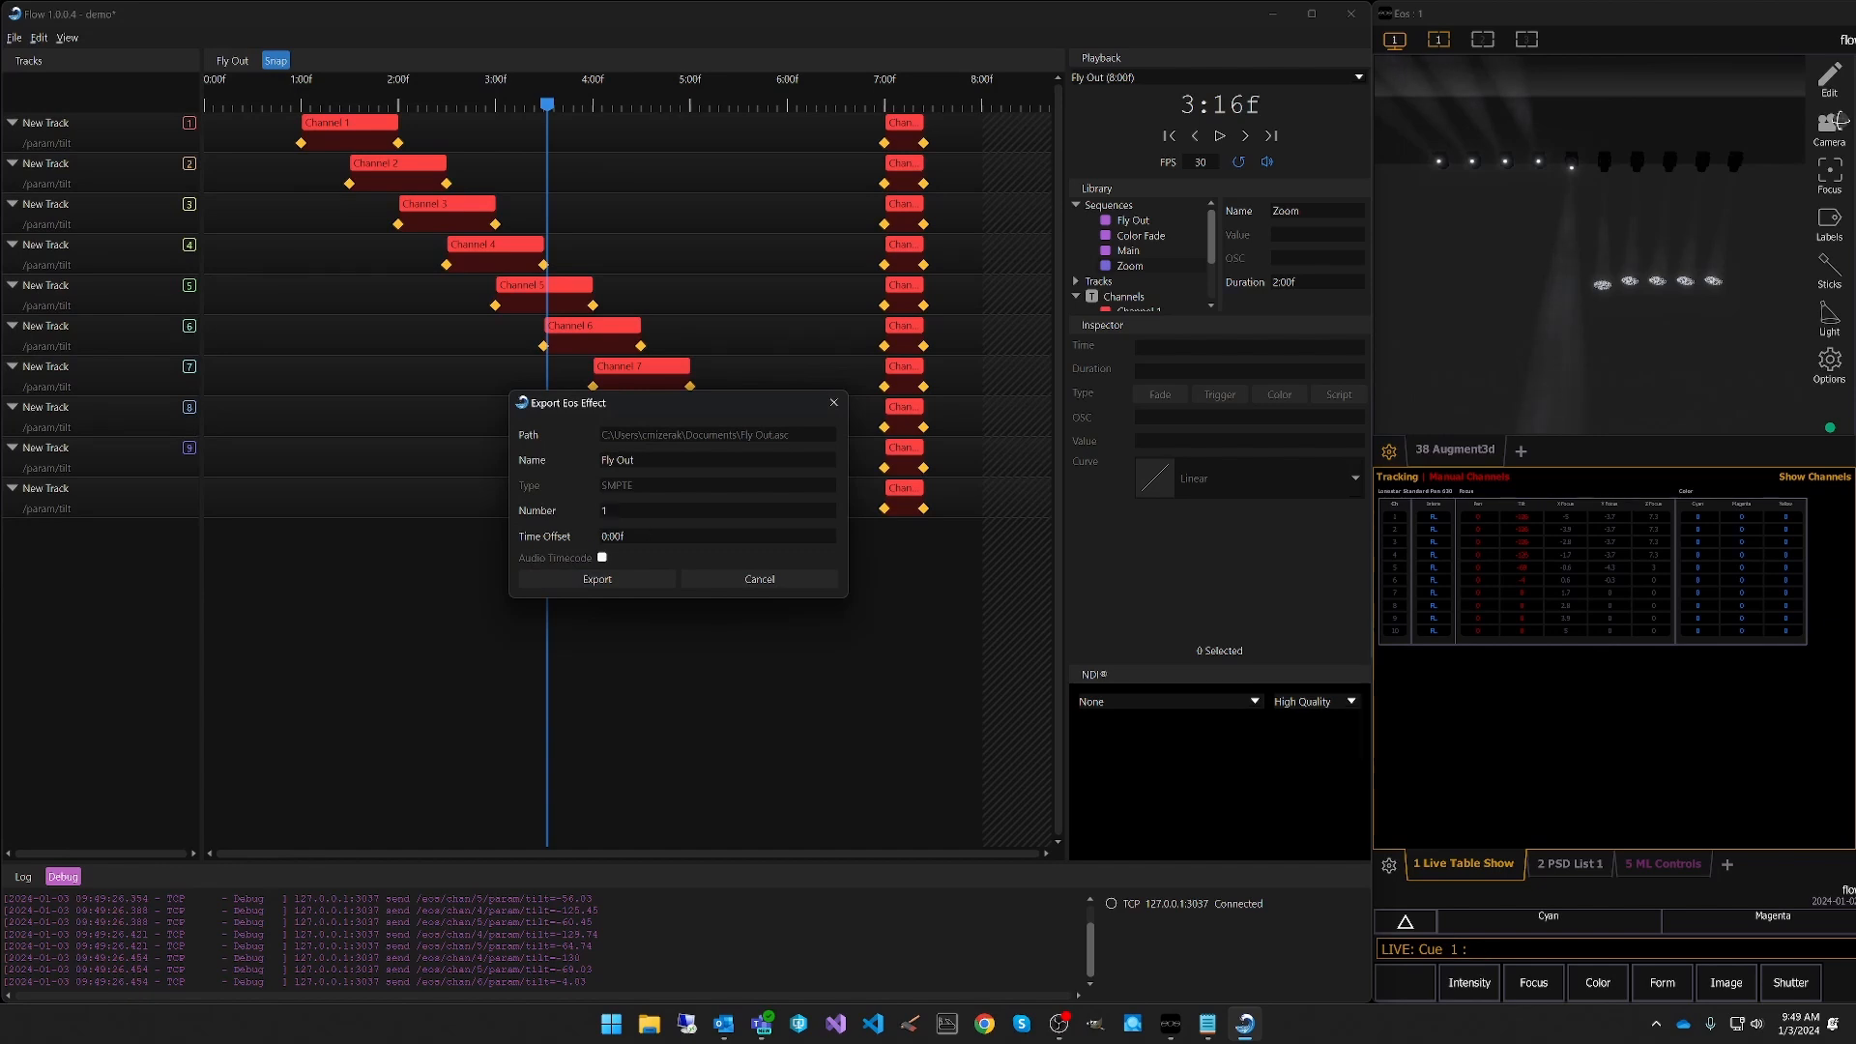
pyautogui.click(597, 579)
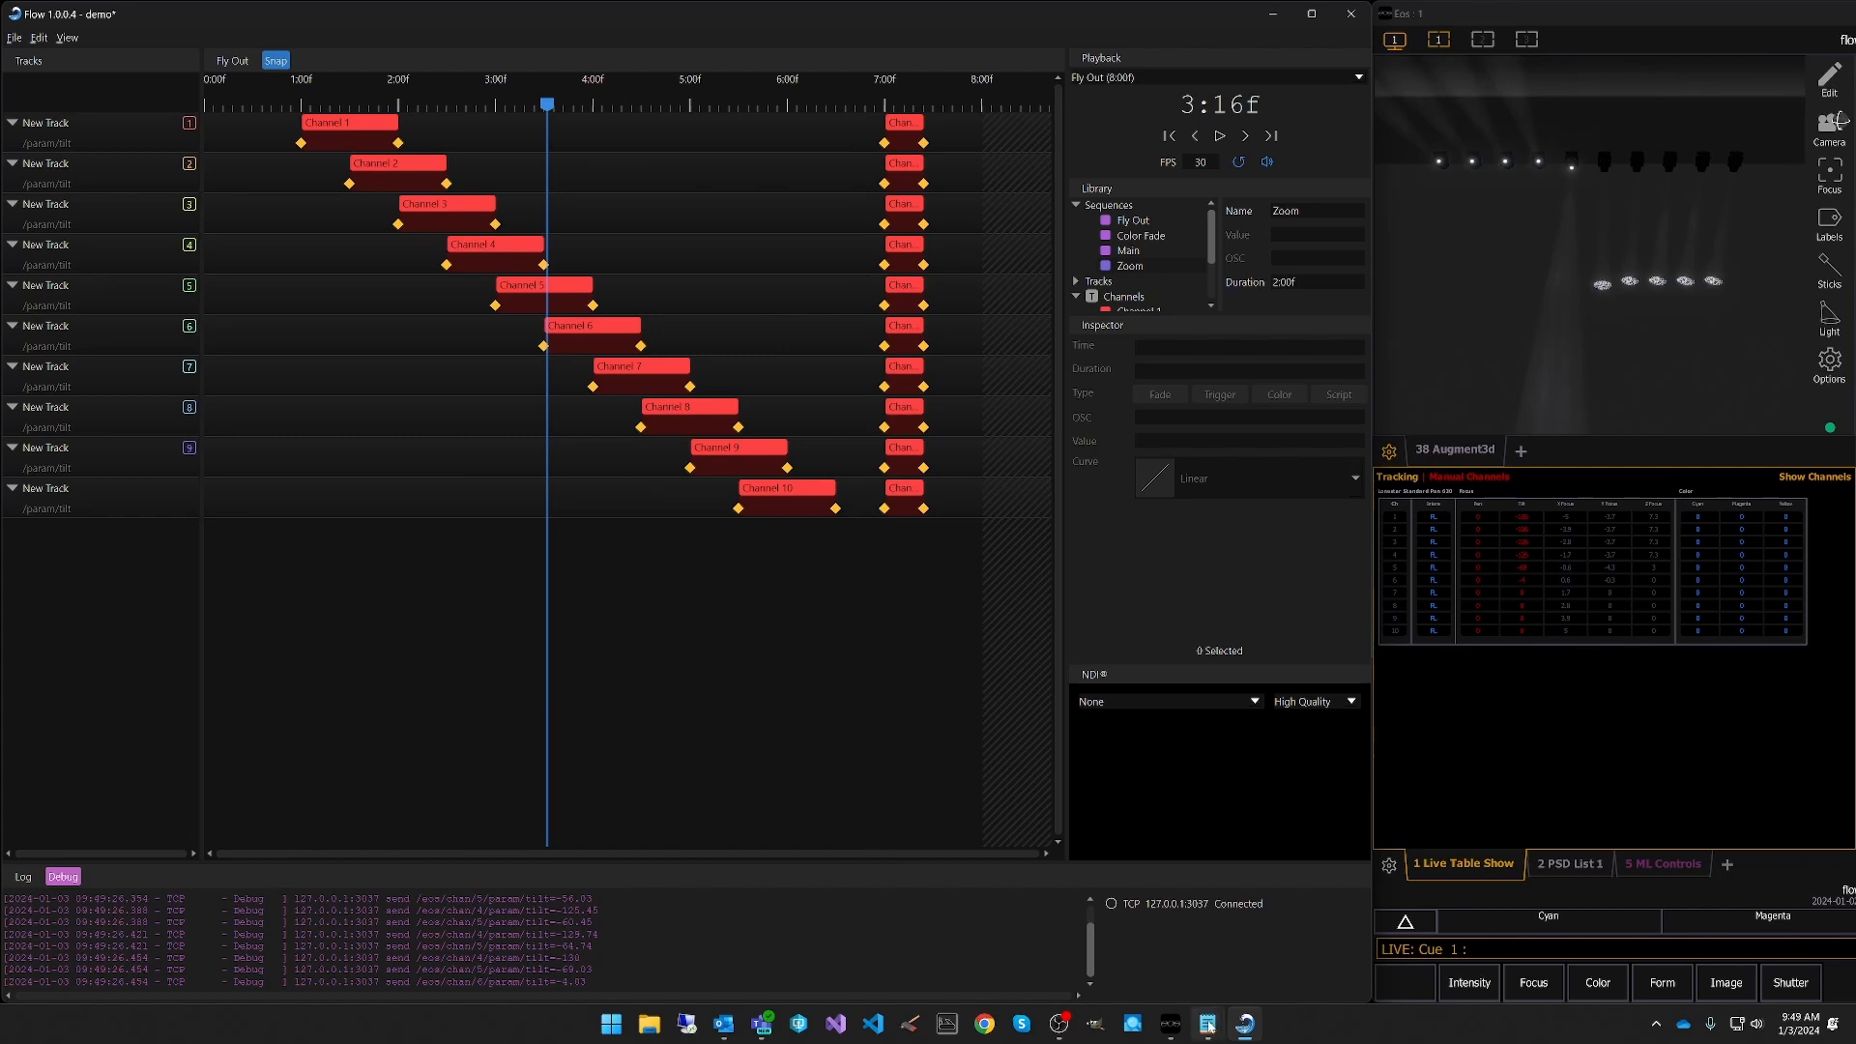
# Switch to Notepad and examine the effect steps, channel lists and parameters in the exported Fly Out.asc.
pyautogui.click(1165, 928)
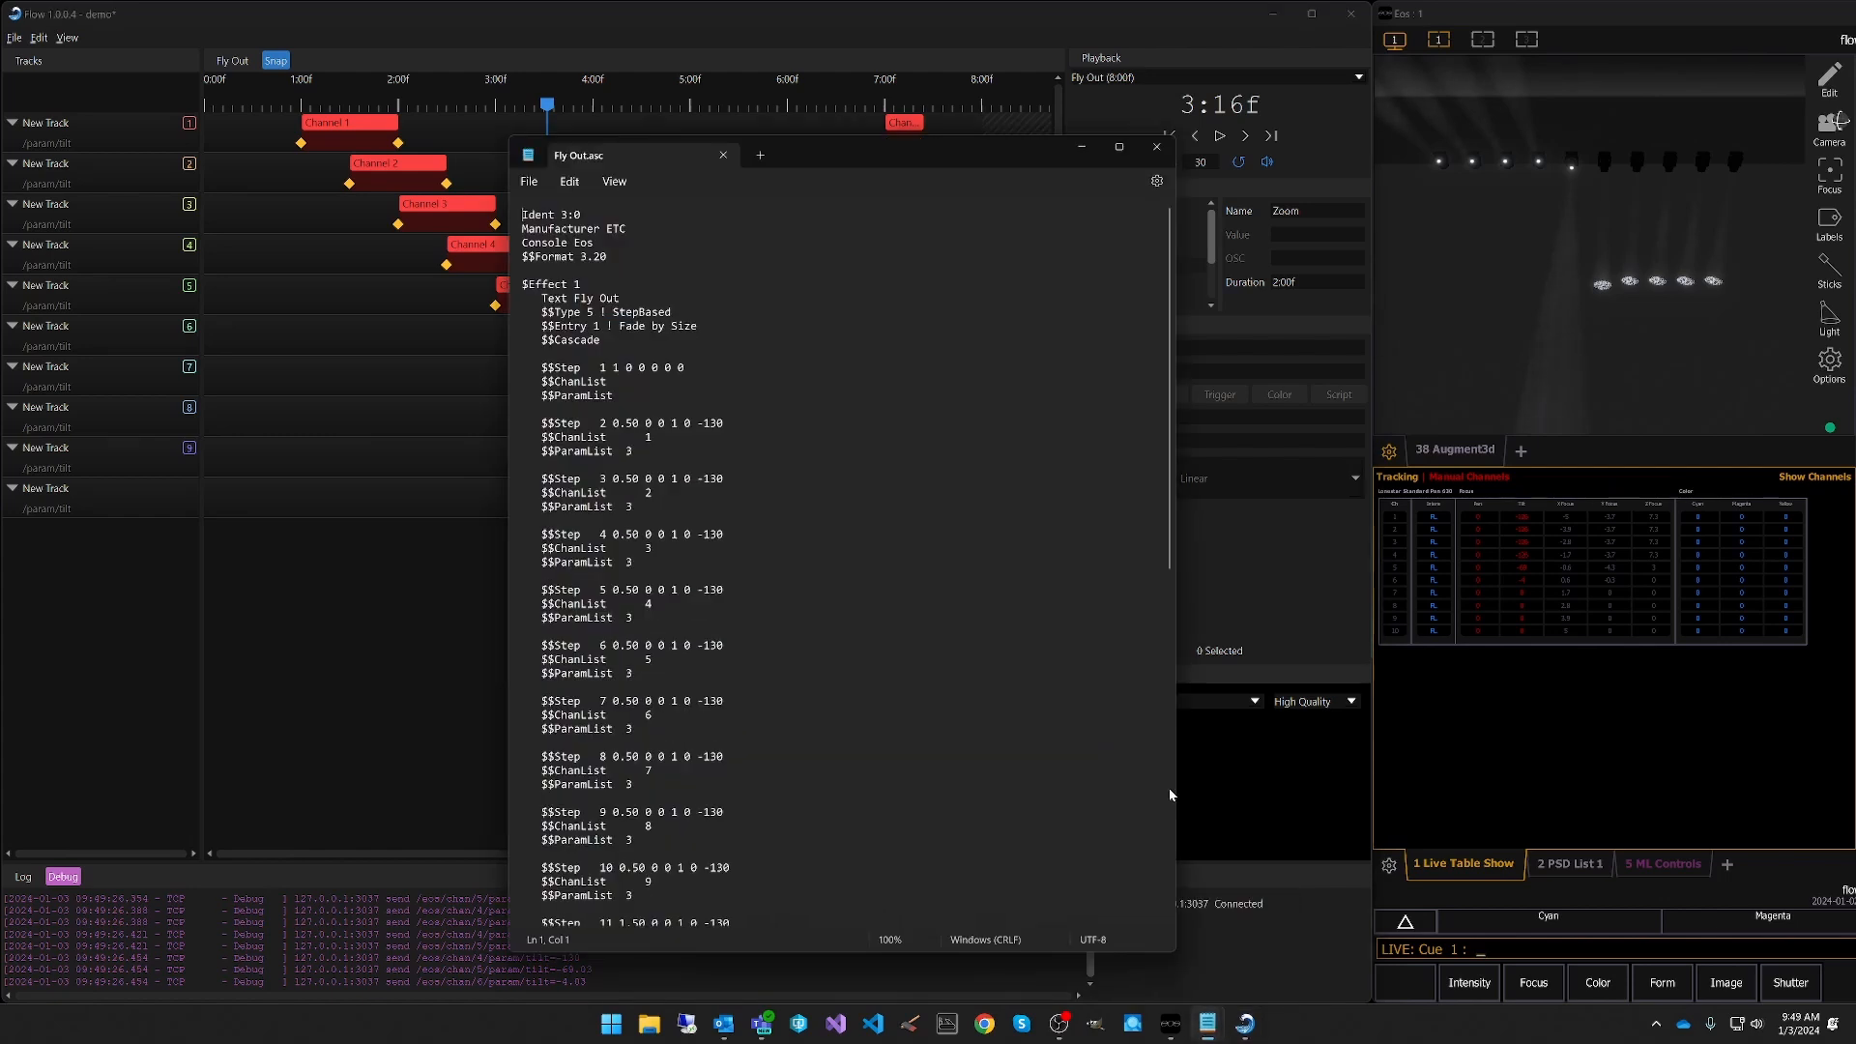
pyautogui.moveTo(782, 125); pyautogui.dragTo(698, 107)
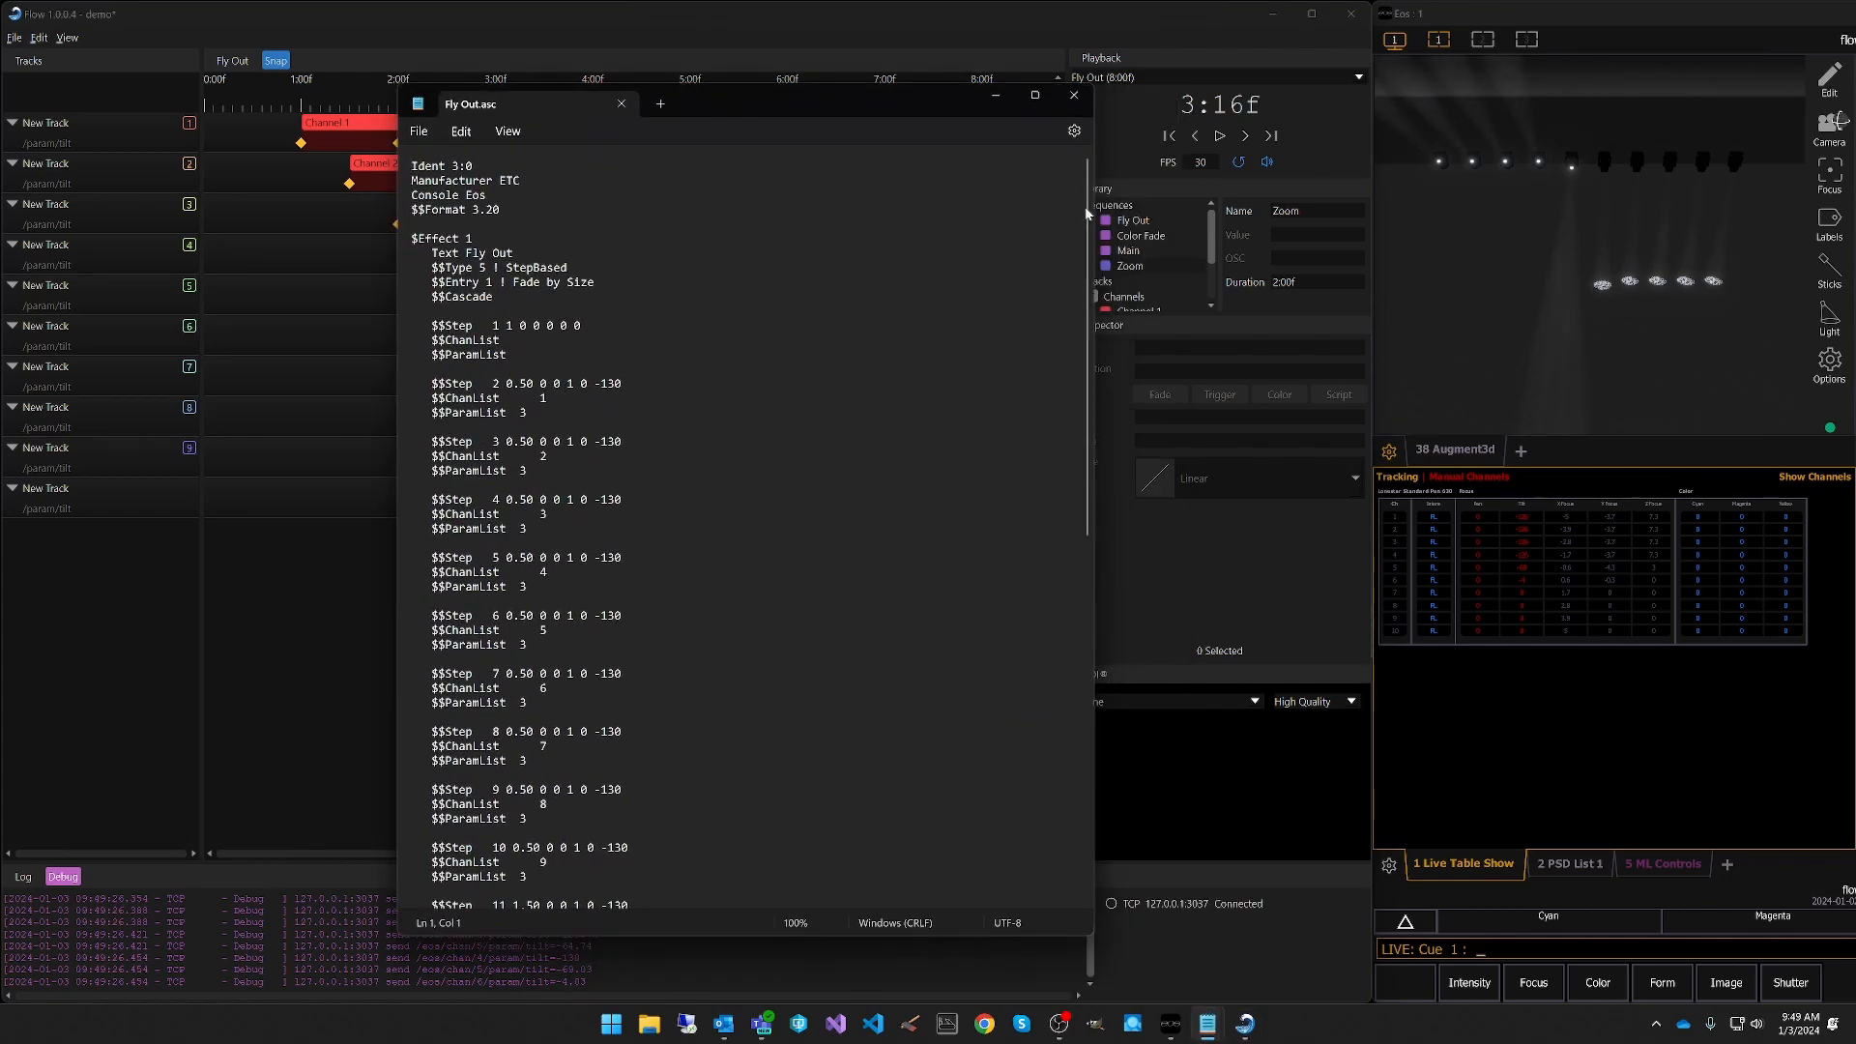
pyautogui.moveTo(1088, 213); pyautogui.dragTo(1092, 560)
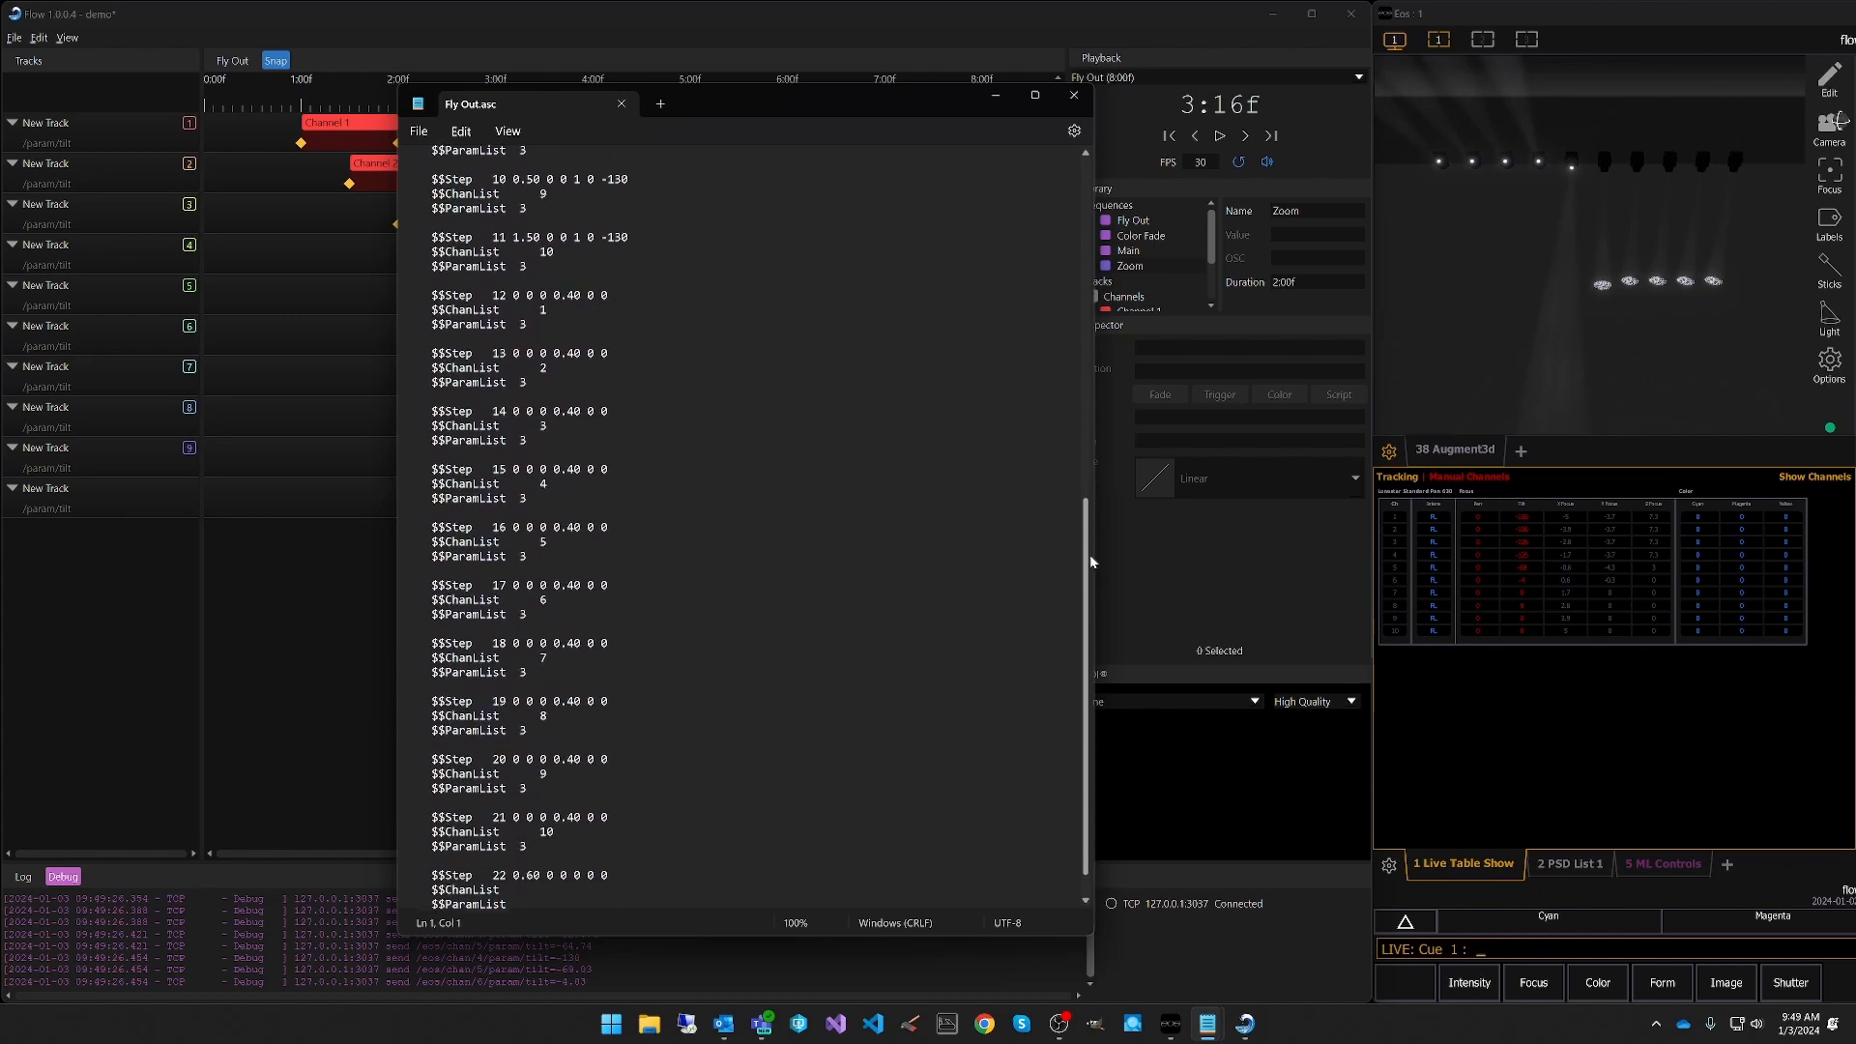
pyautogui.scroll(15, 1092, 564)
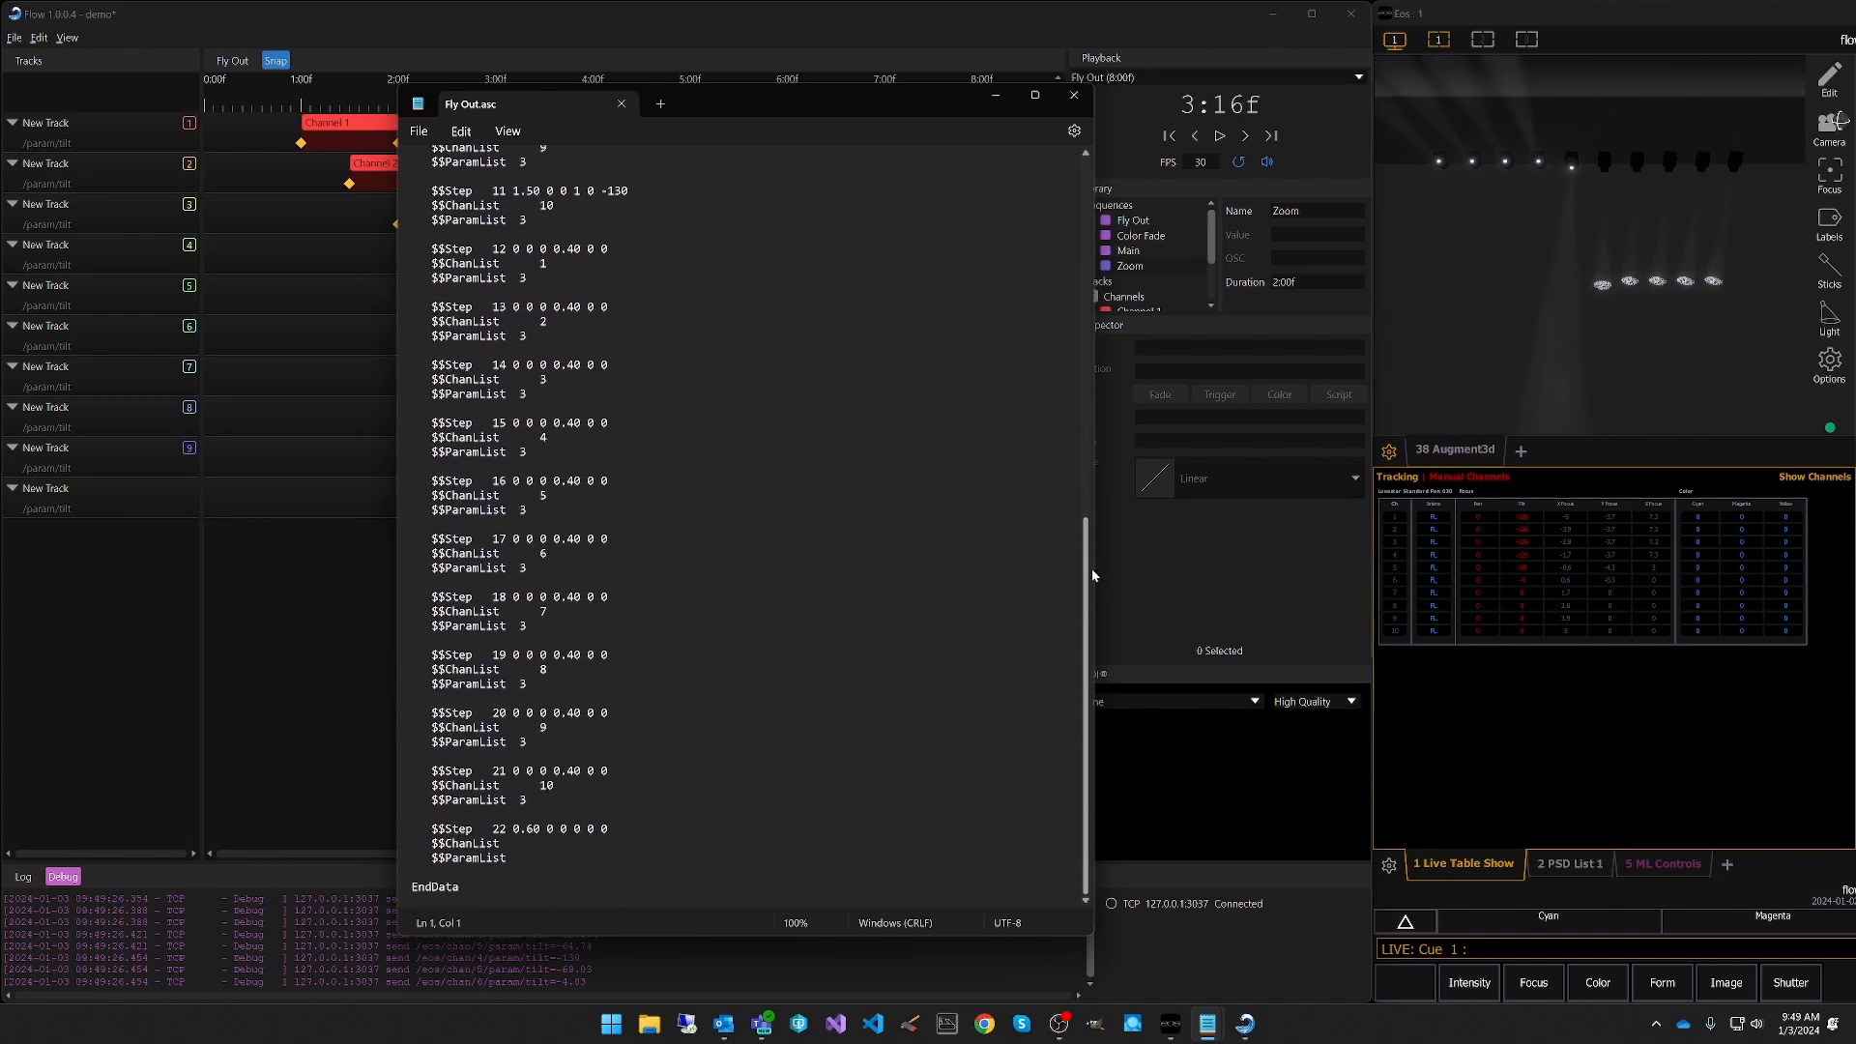
# Close Fly Out.asc, switch to Eos in full view, and run Go To Cue to reset the channels.
pyautogui.click(1076, 95)
pyautogui.doubleClick(1449, 12)
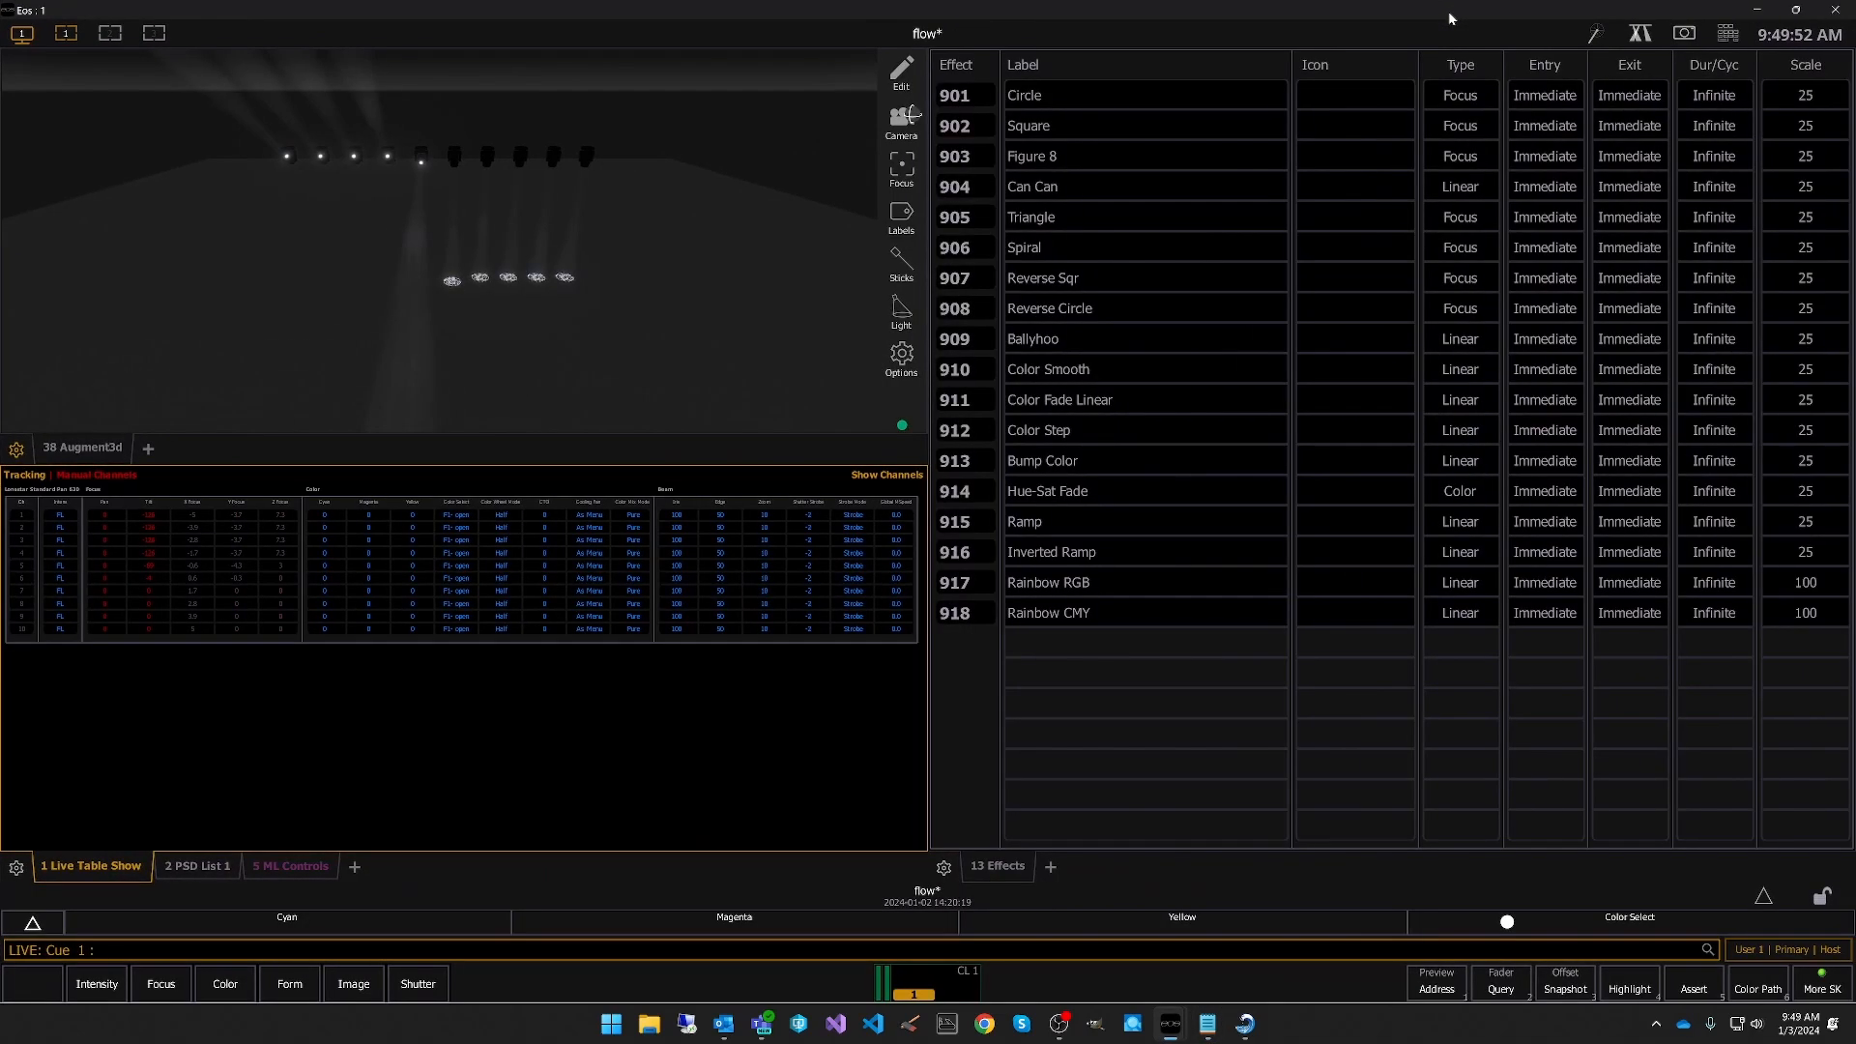
pyautogui.hotkey('ctrl', 'q')
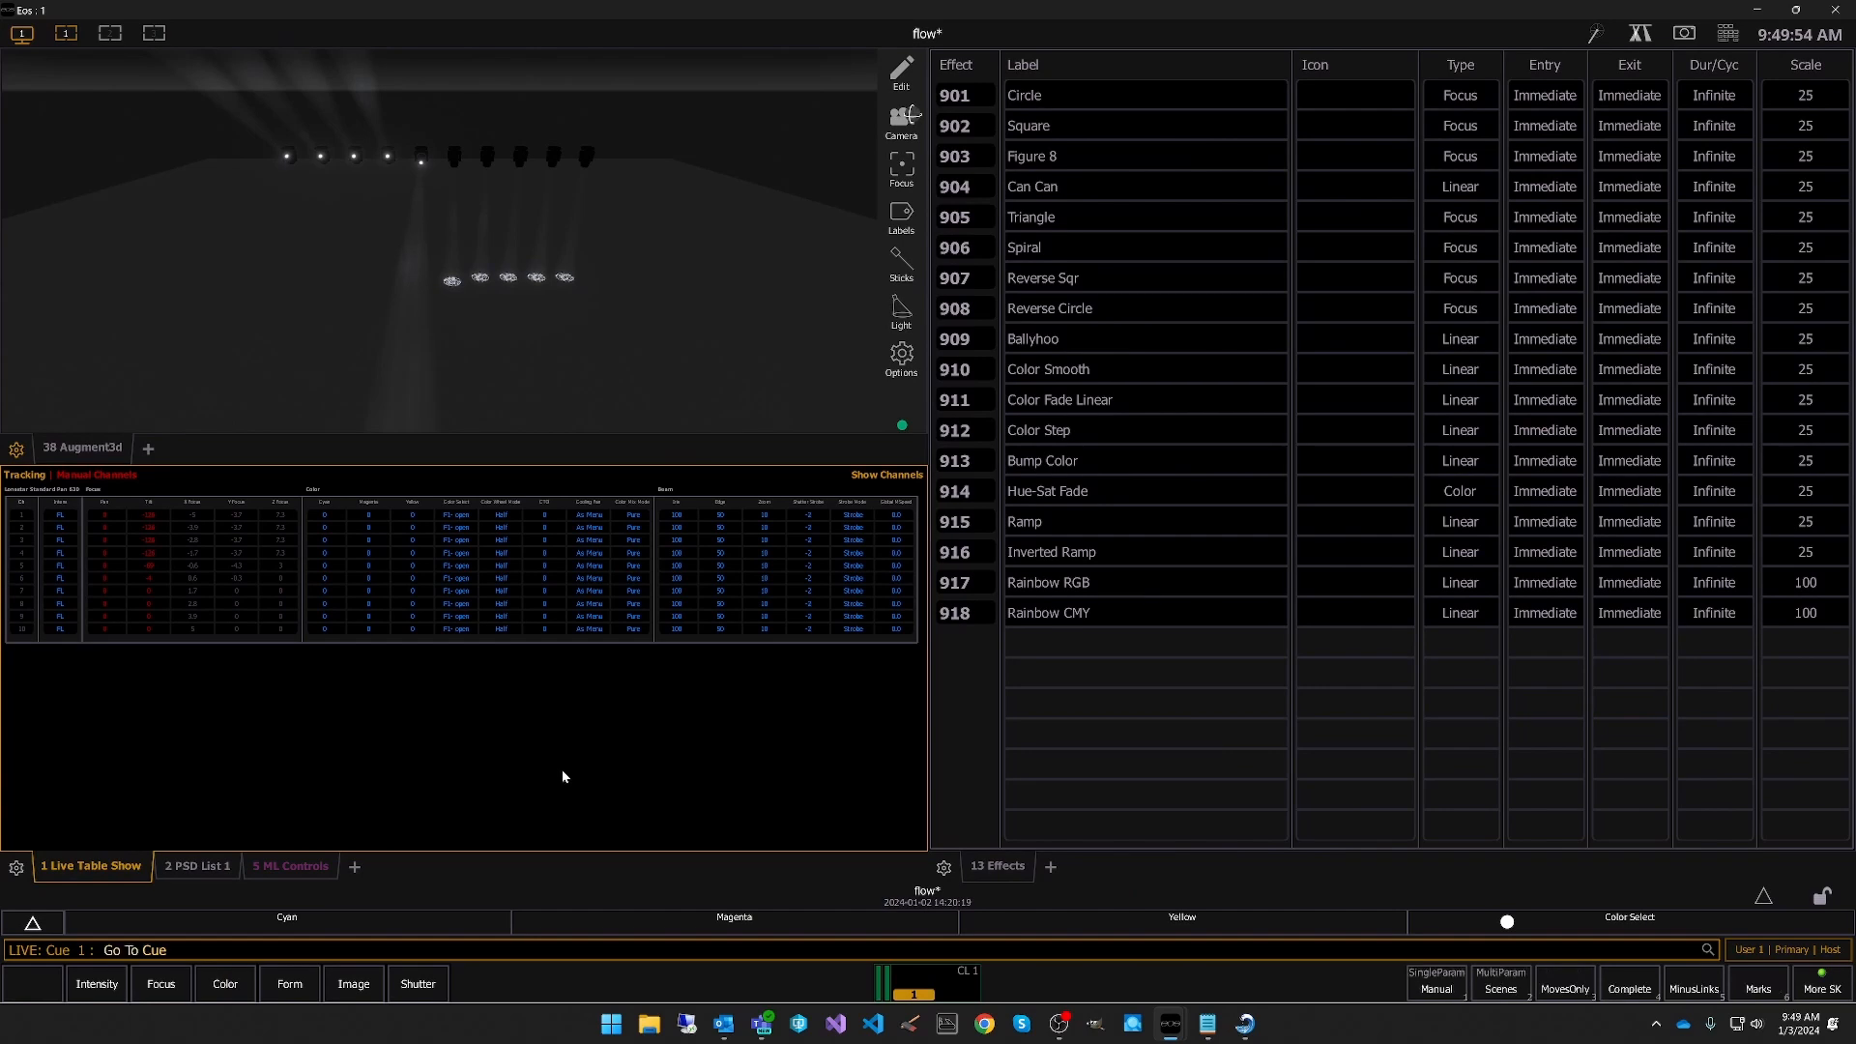
pyautogui.press('Return')
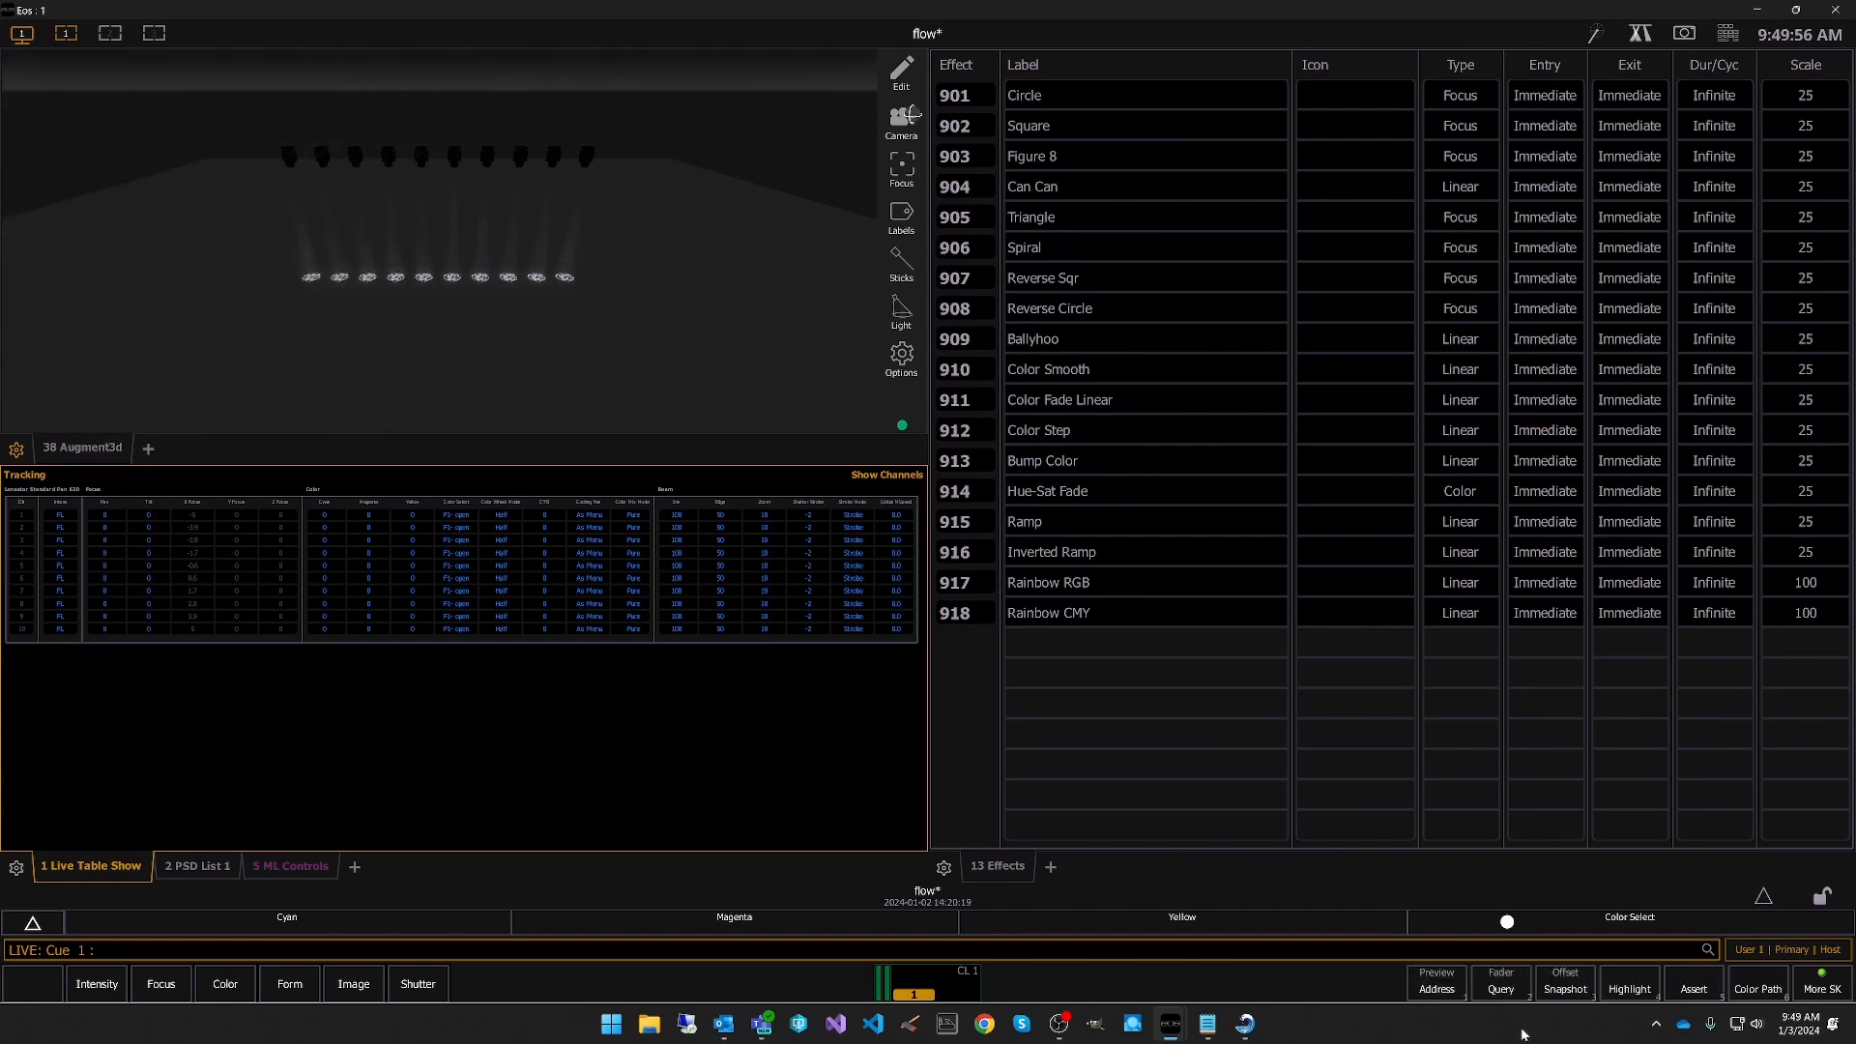
# Import Fly Out.asc from the Desktop as USITT ASCII As Library Fixtures, merging its data into the show.
pyautogui.click(1763, 895)
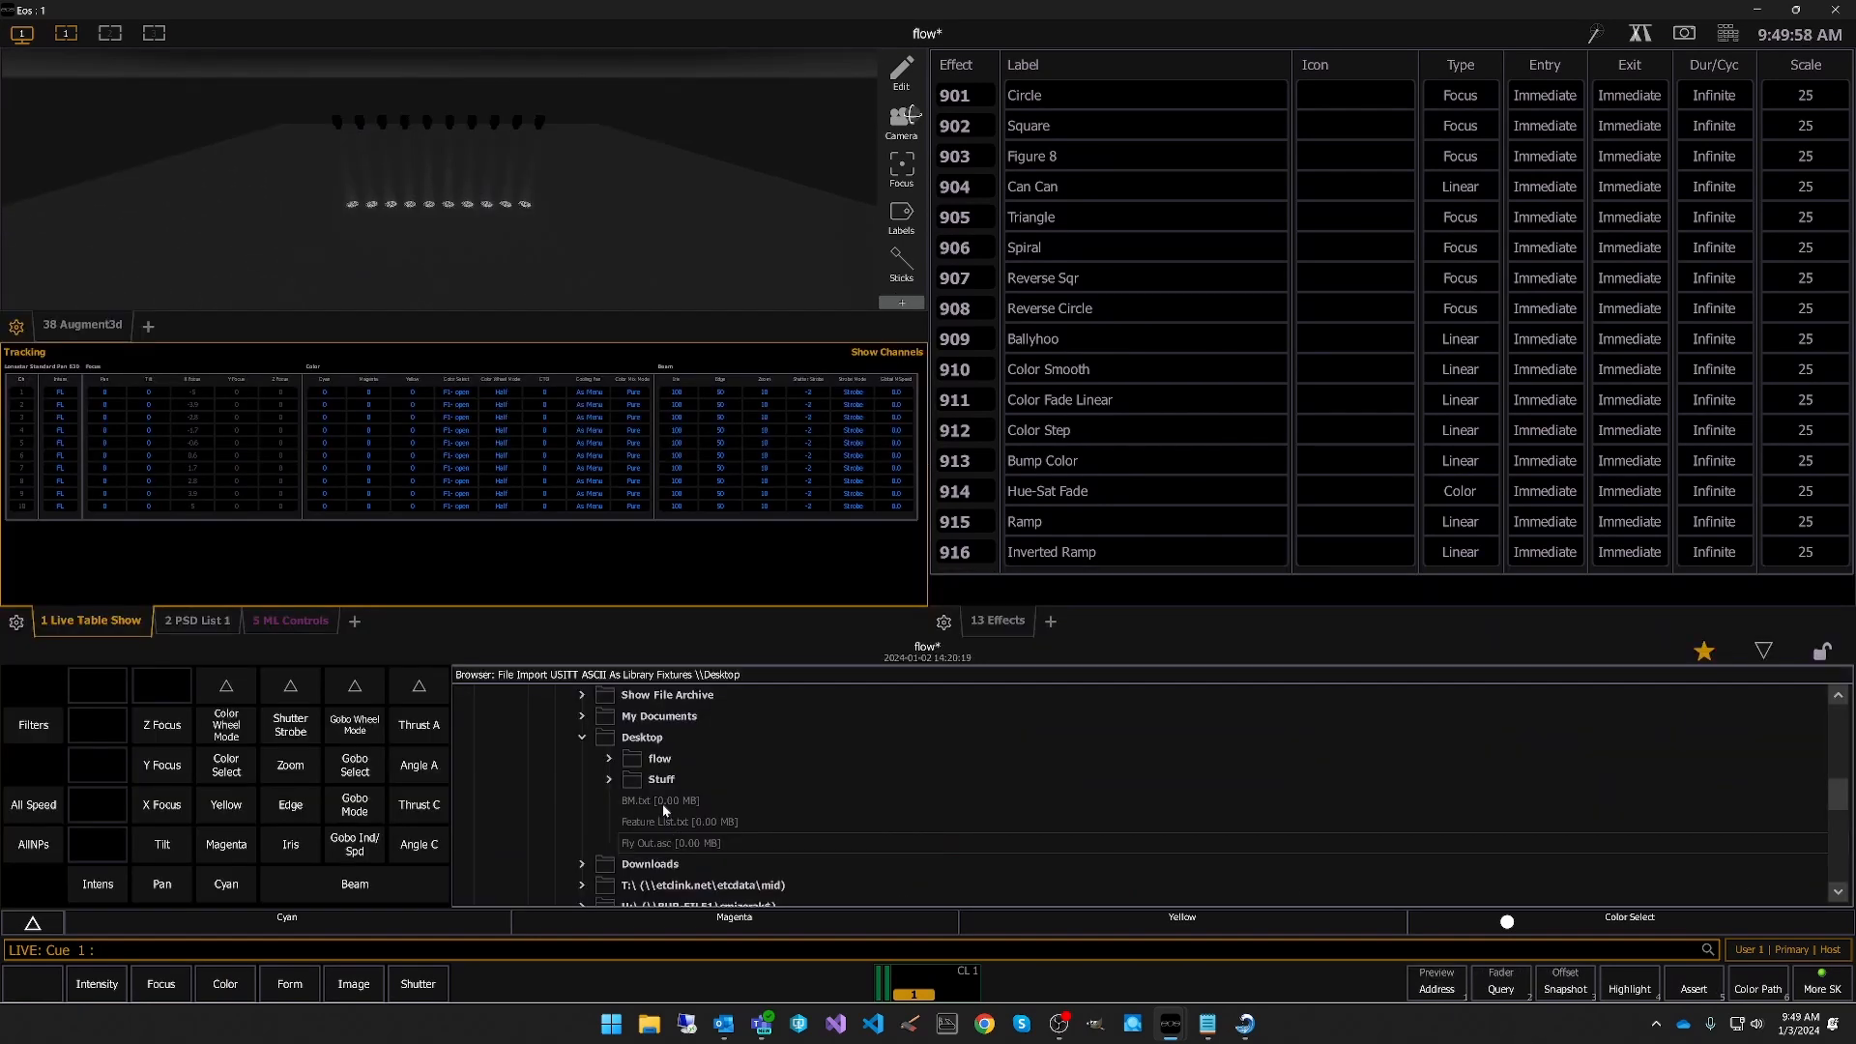
pyautogui.scroll(2, 599, 795)
pyautogui.scroll(-2, 527, 771)
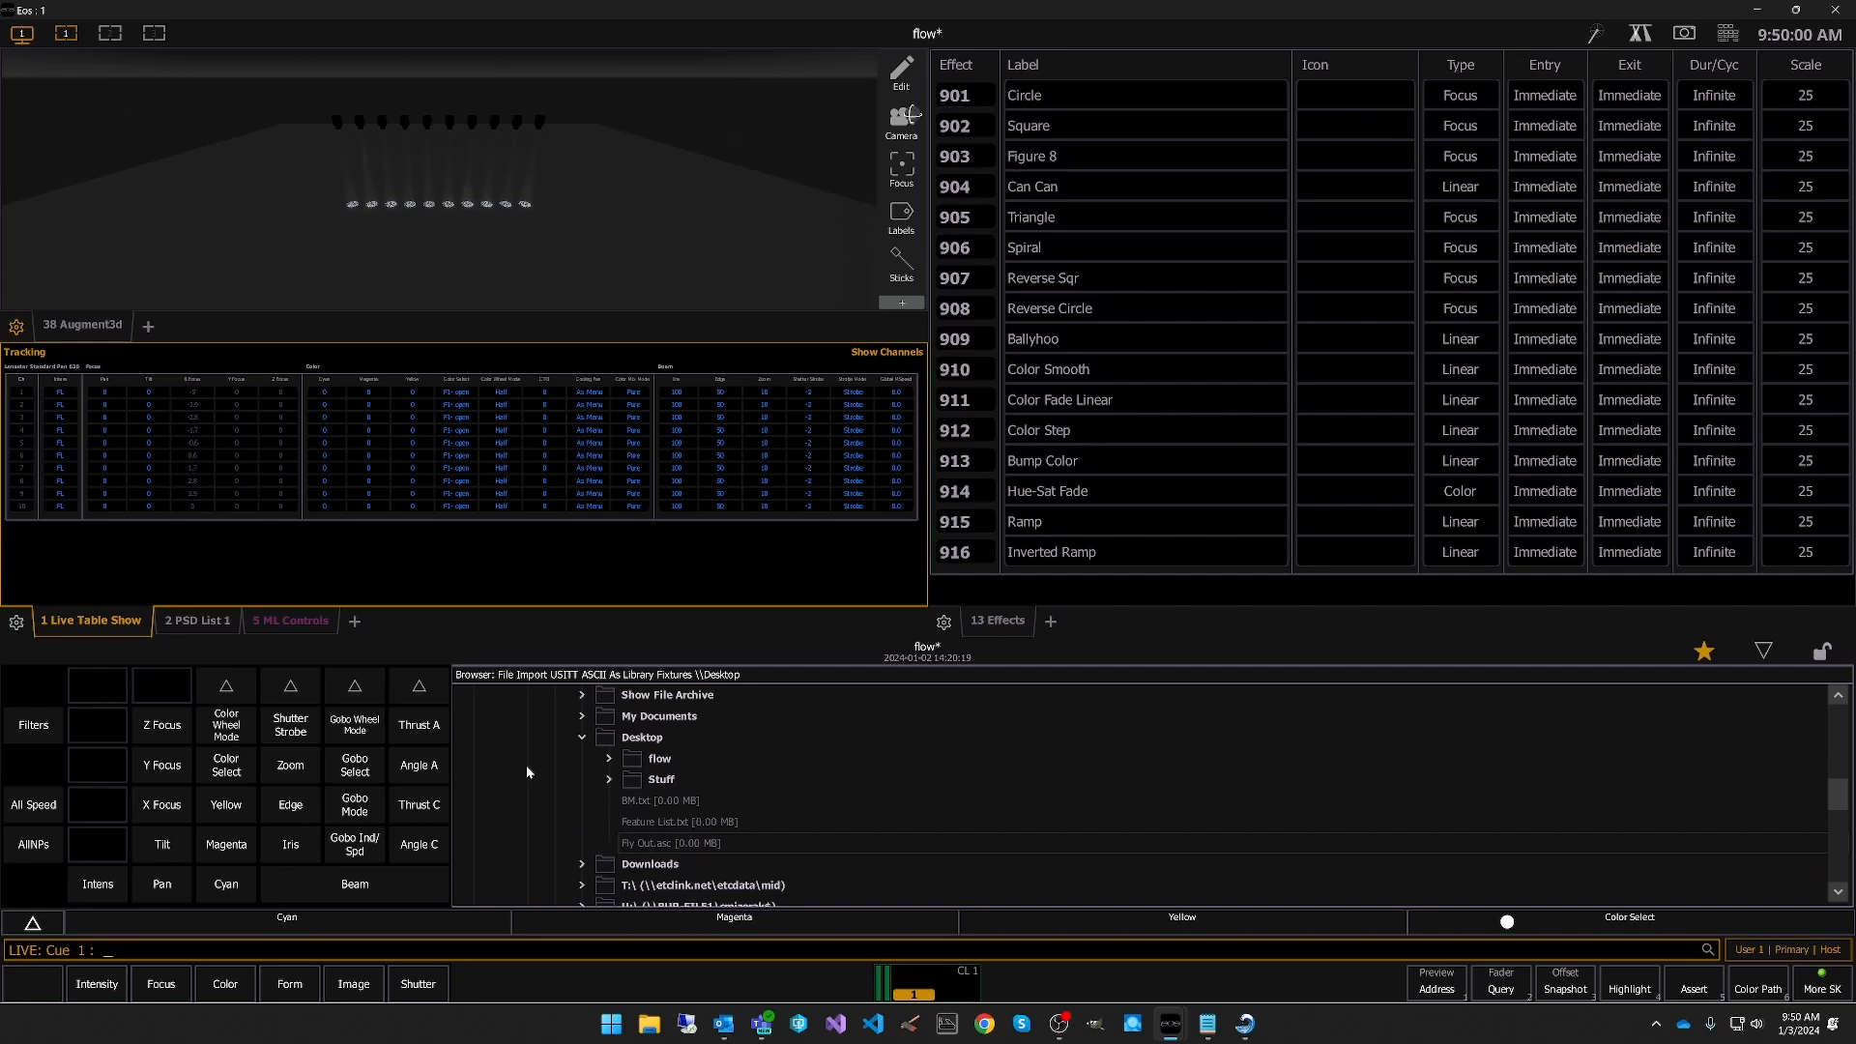
pyautogui.click(661, 847)
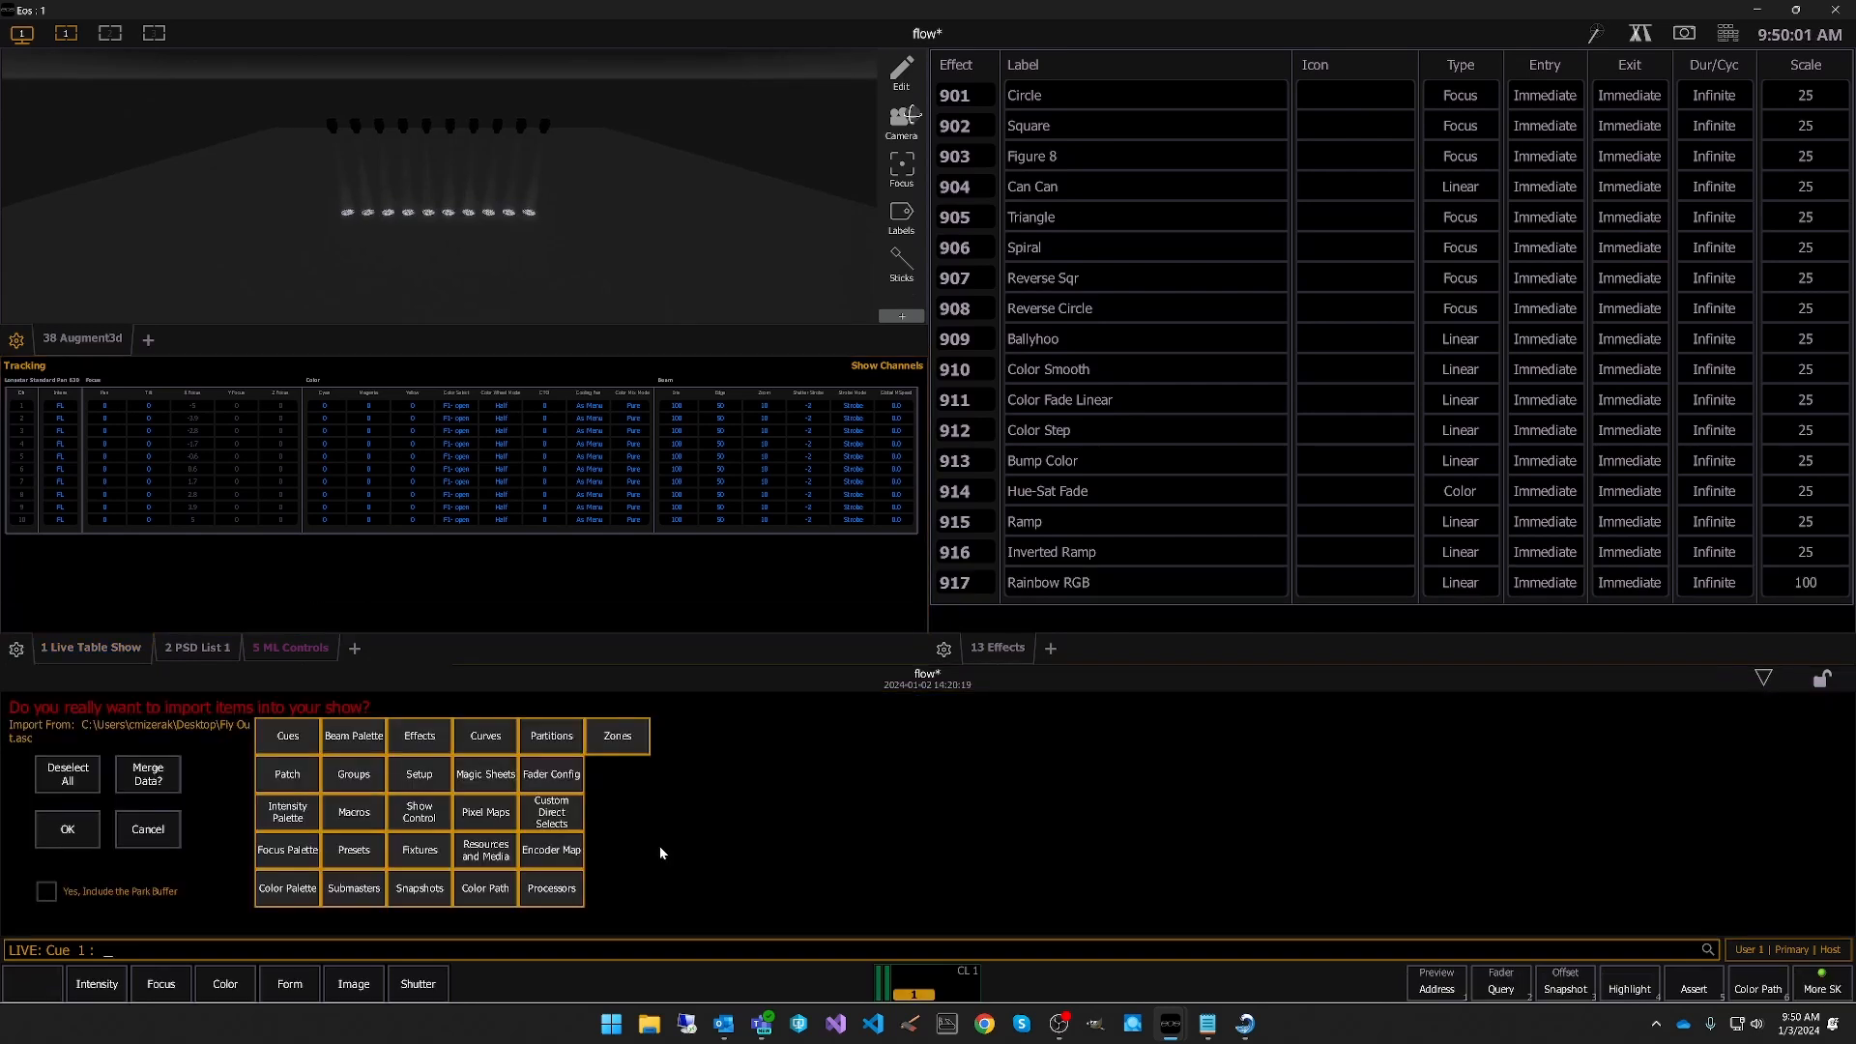
pyautogui.click(148, 773)
pyautogui.click(67, 828)
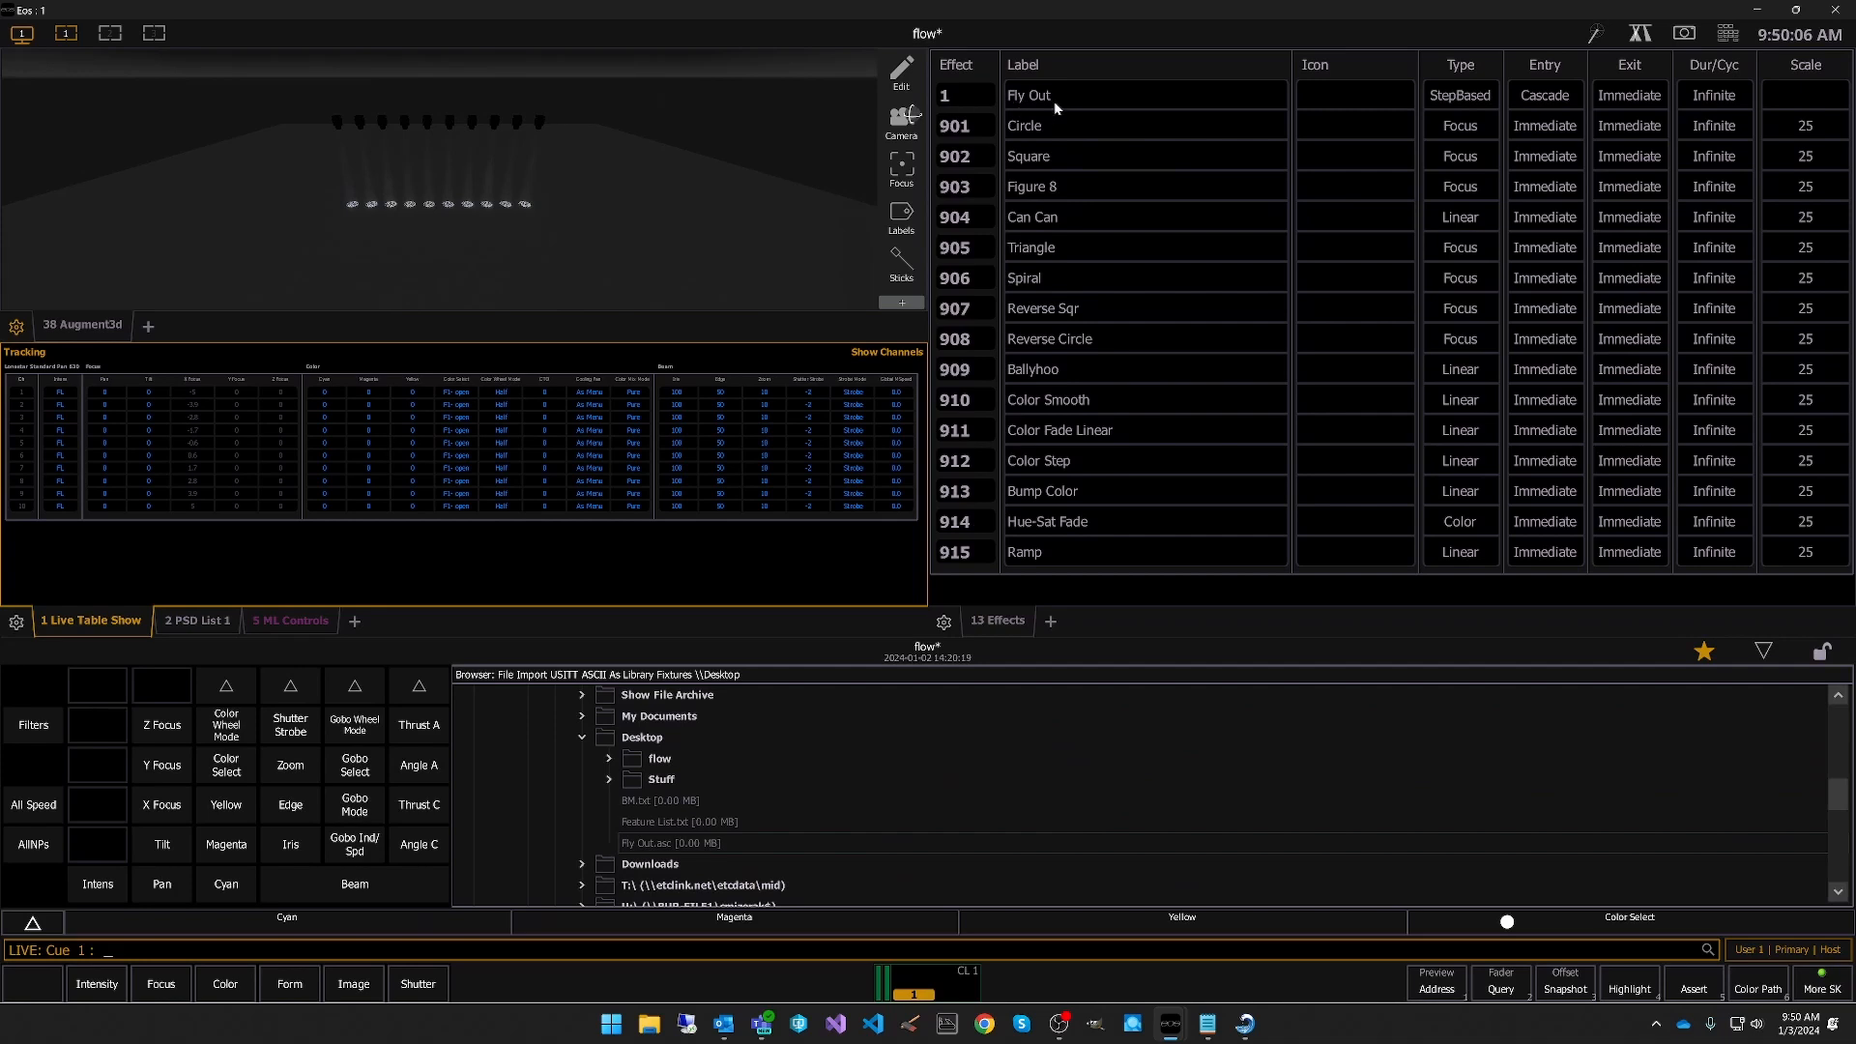
# Apply Effect 1 to channels 1 Thru 10 and collapse the browser area to watch it run.
pyautogui.write('1t')
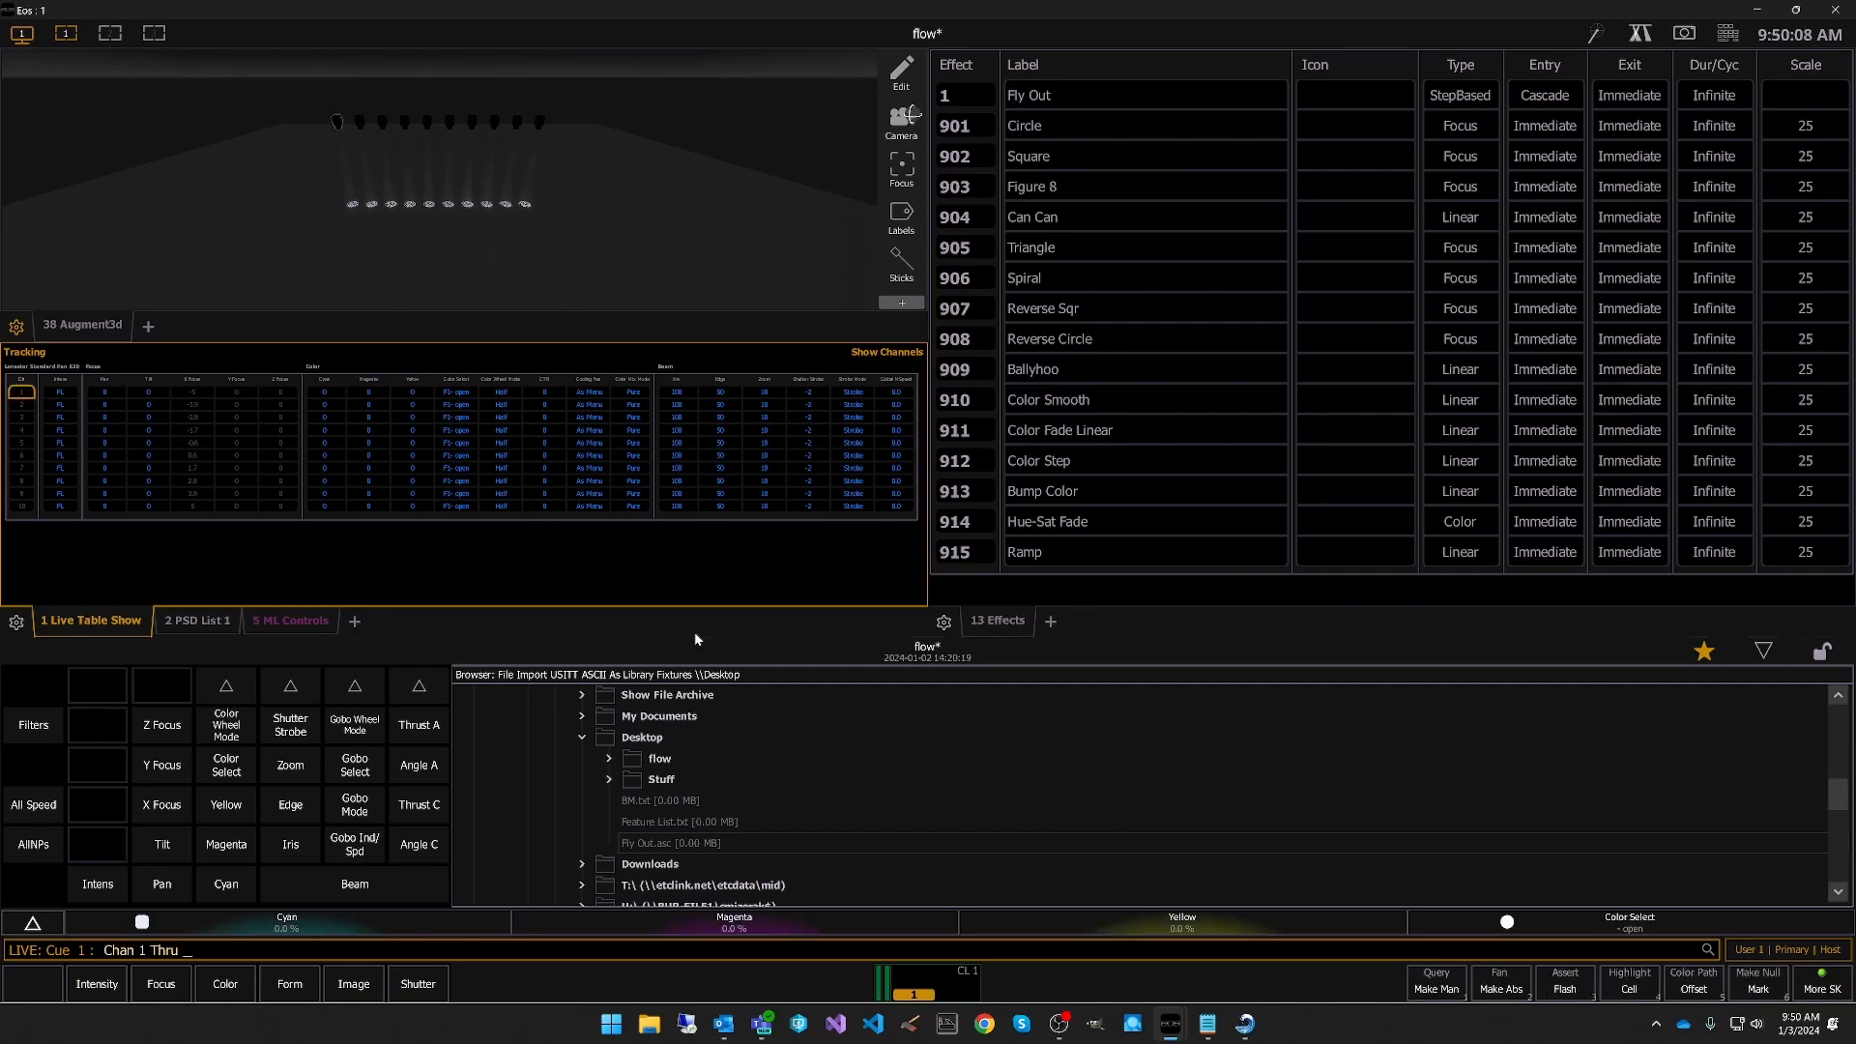
pyautogui.write('10a')
pyautogui.write('ect 1')
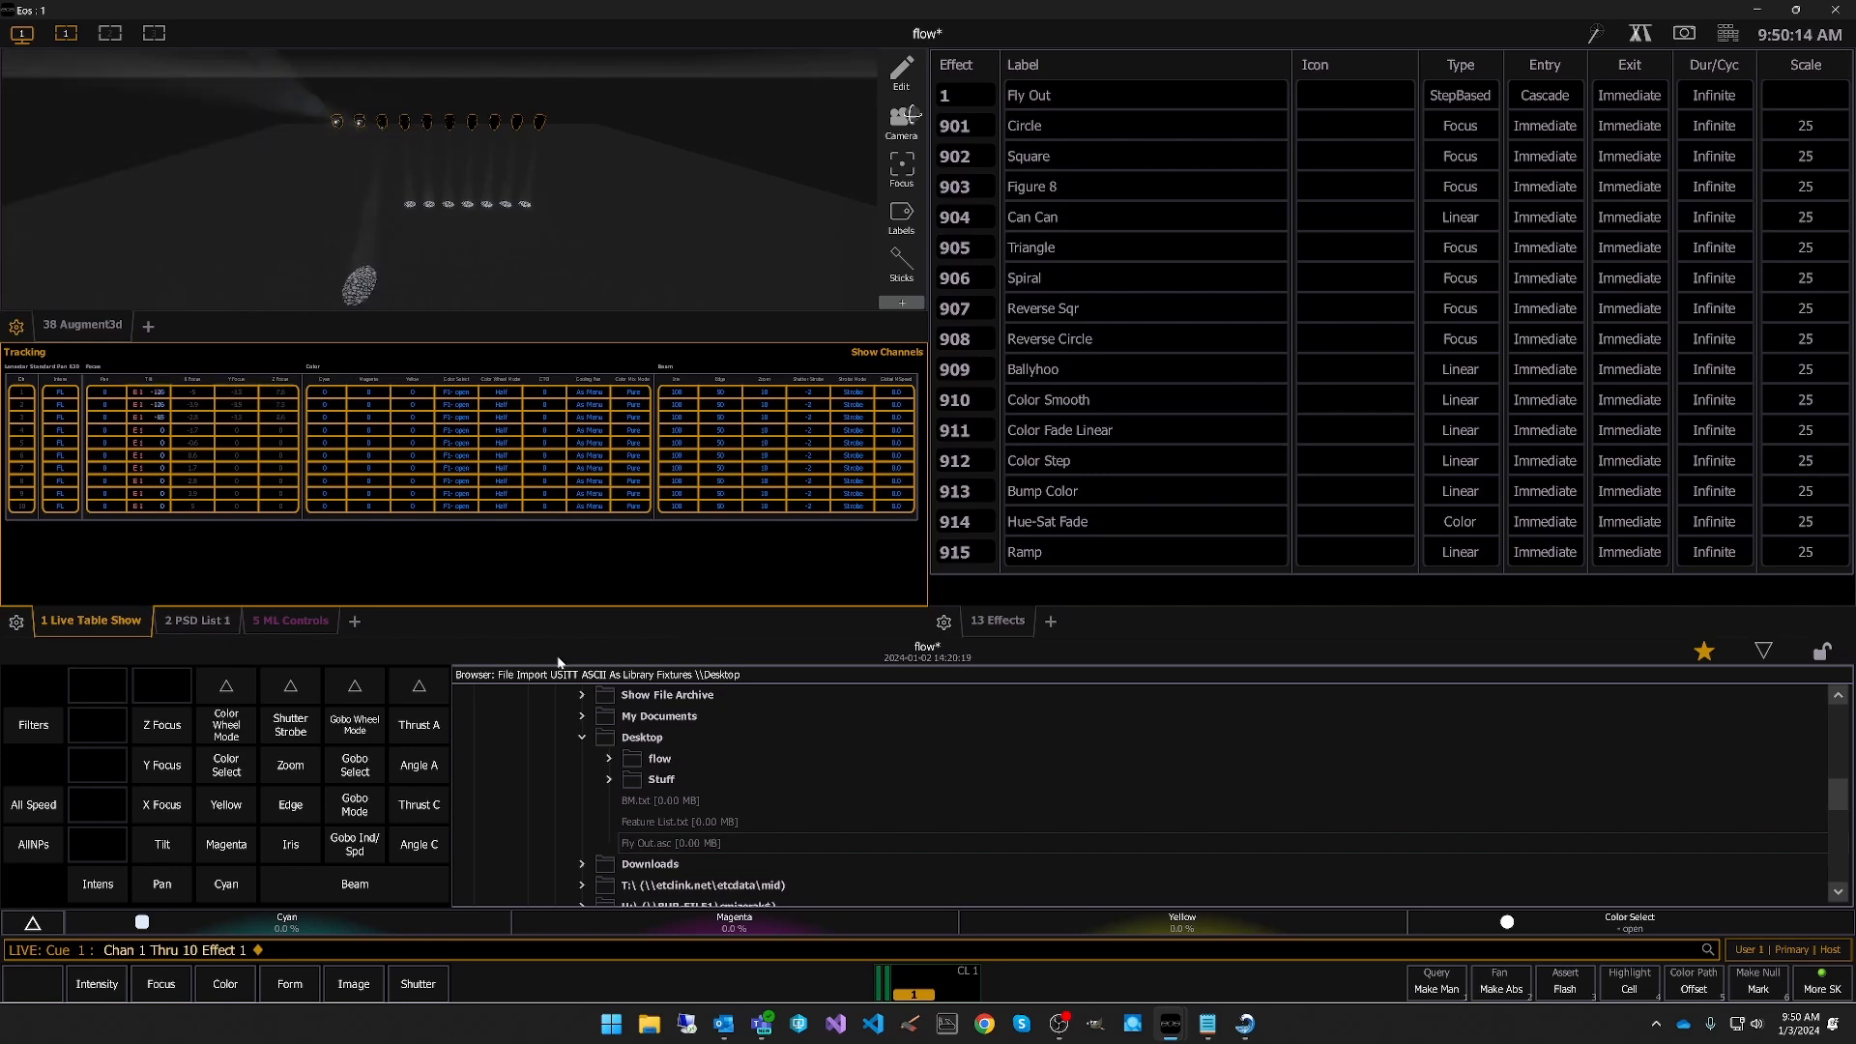
pyautogui.click(1765, 651)
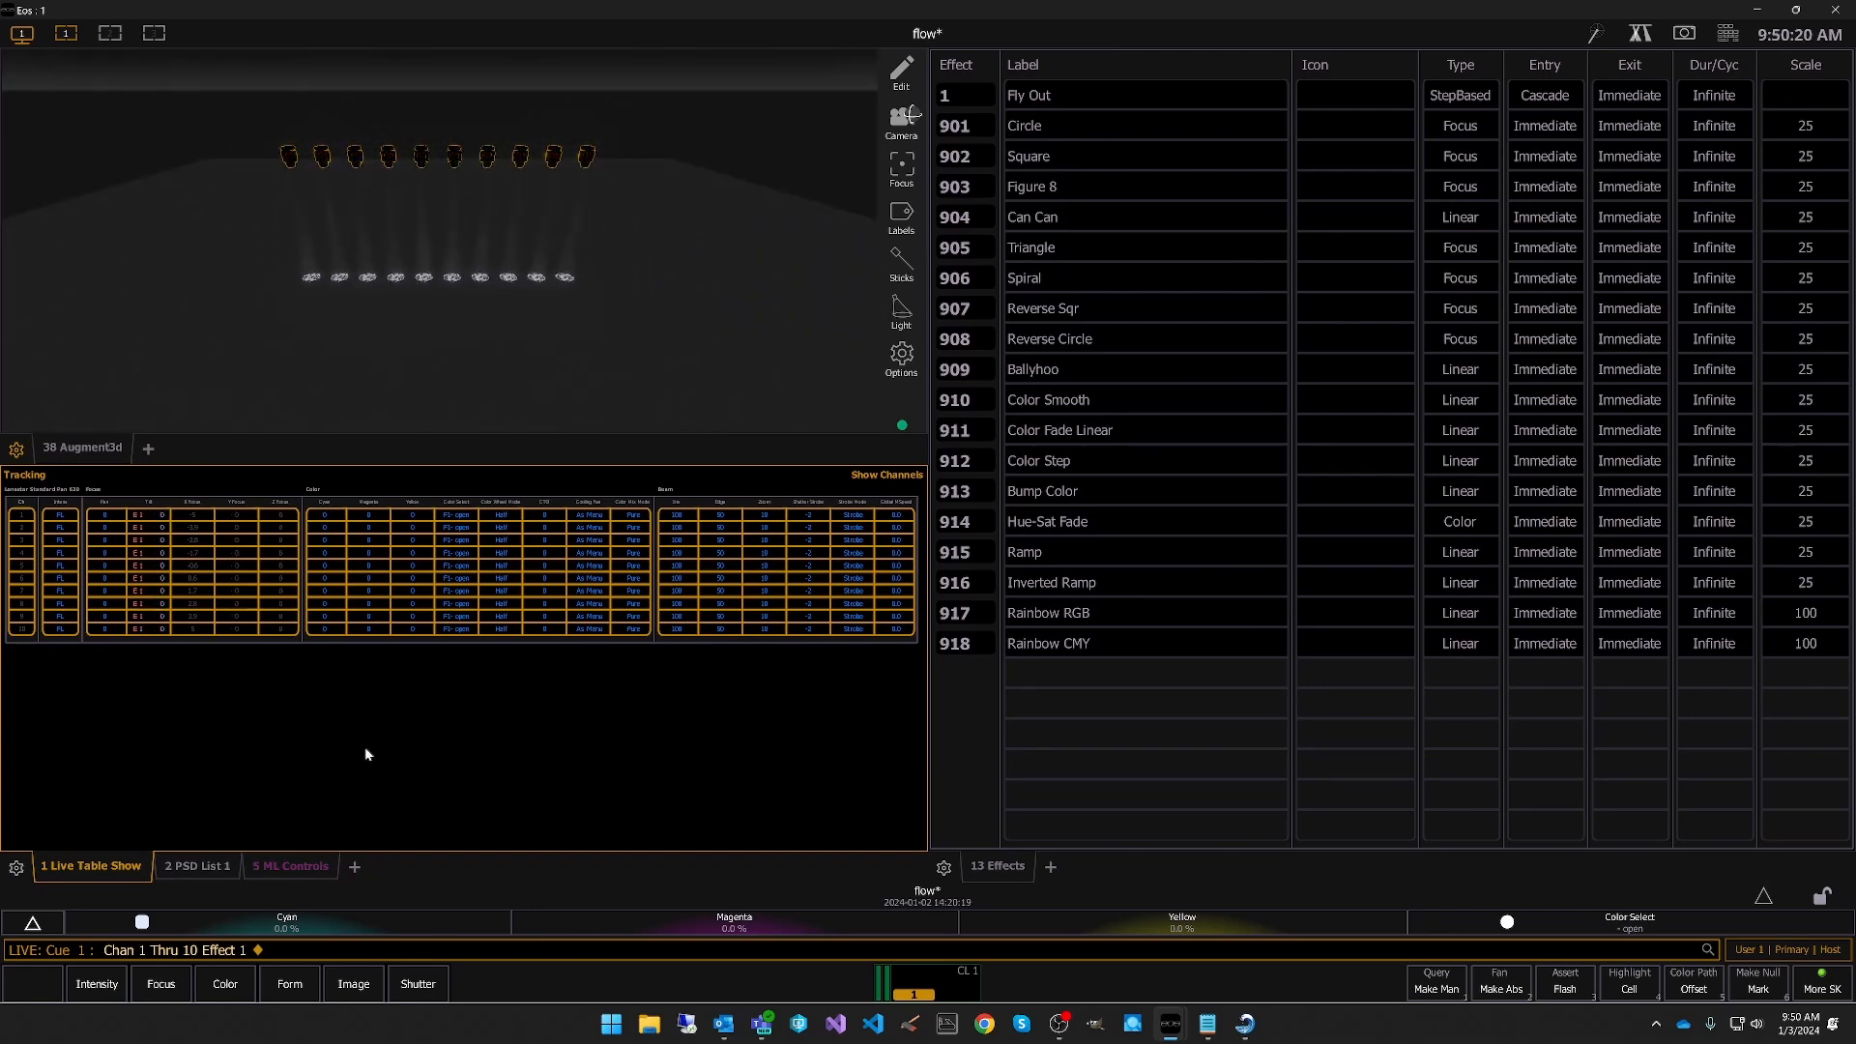
# Open Effect 1 in Blind to examine its step timings and tilt states, and return to Live.
pyautogui.press('e')
pyautogui.press('e')
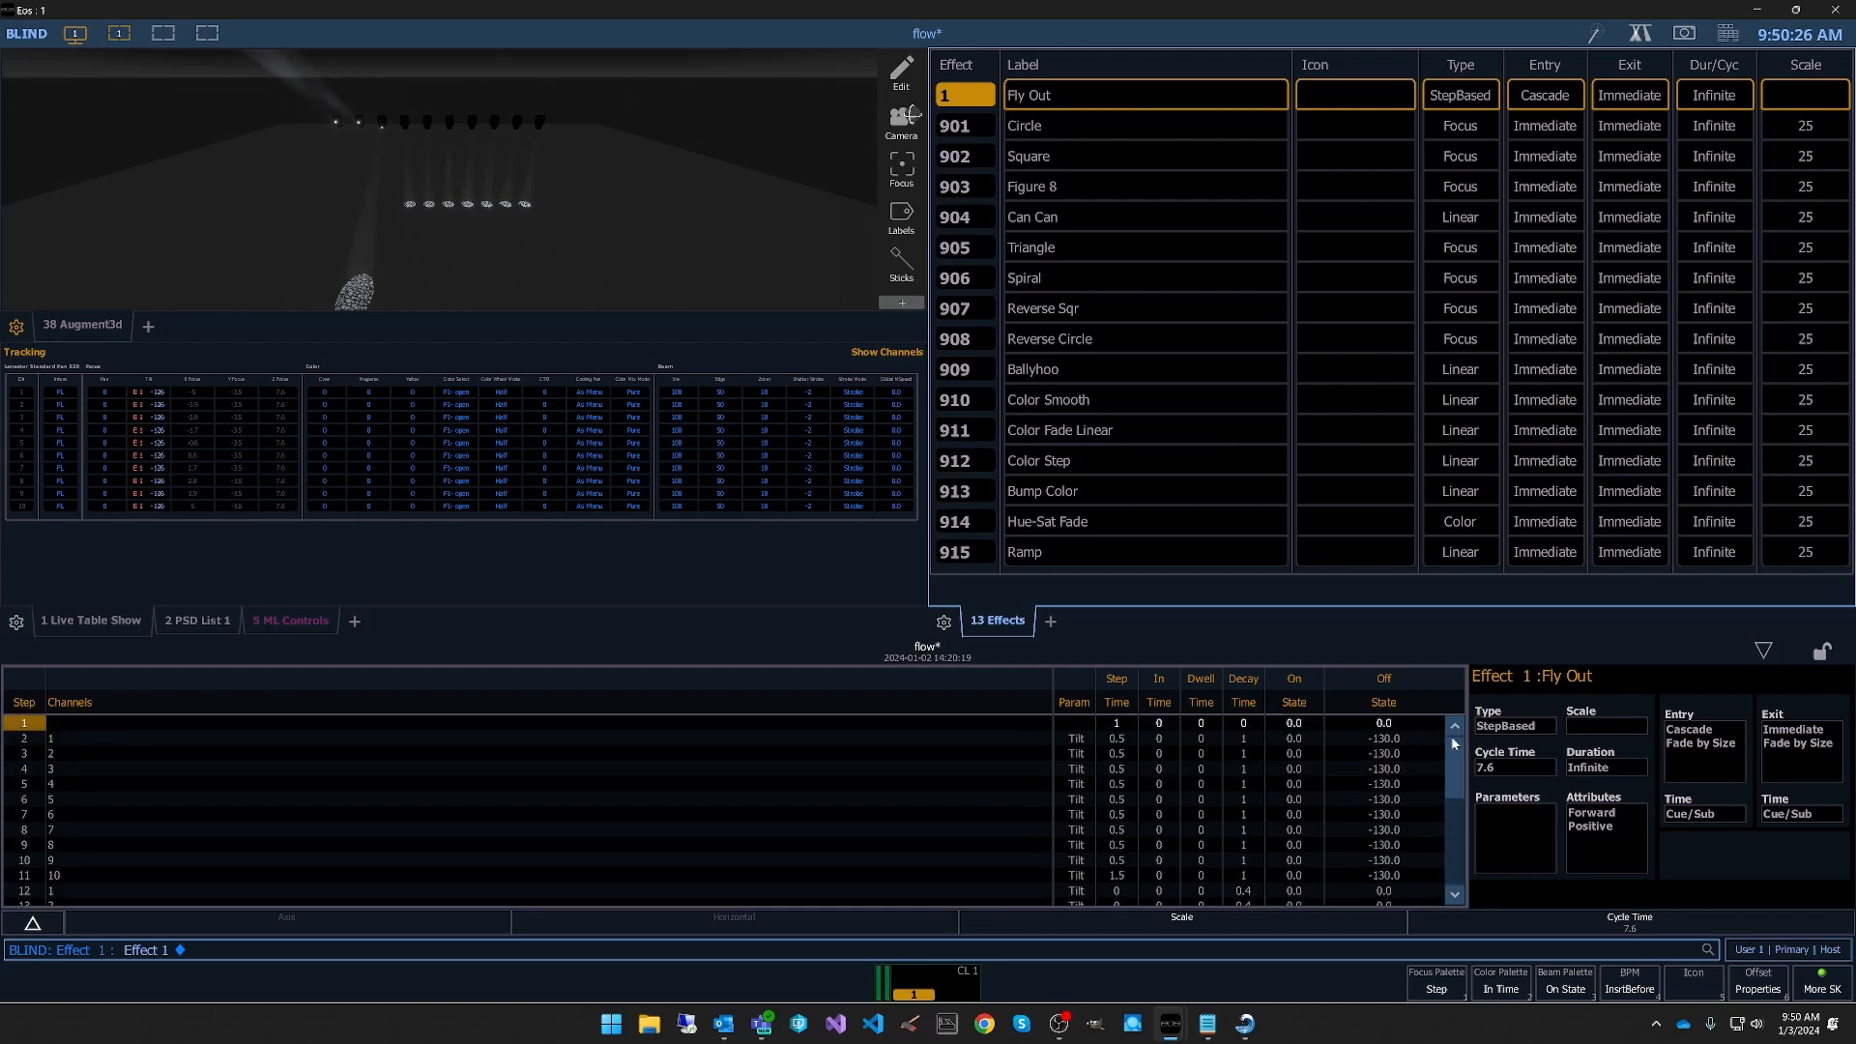
pyautogui.press('l')
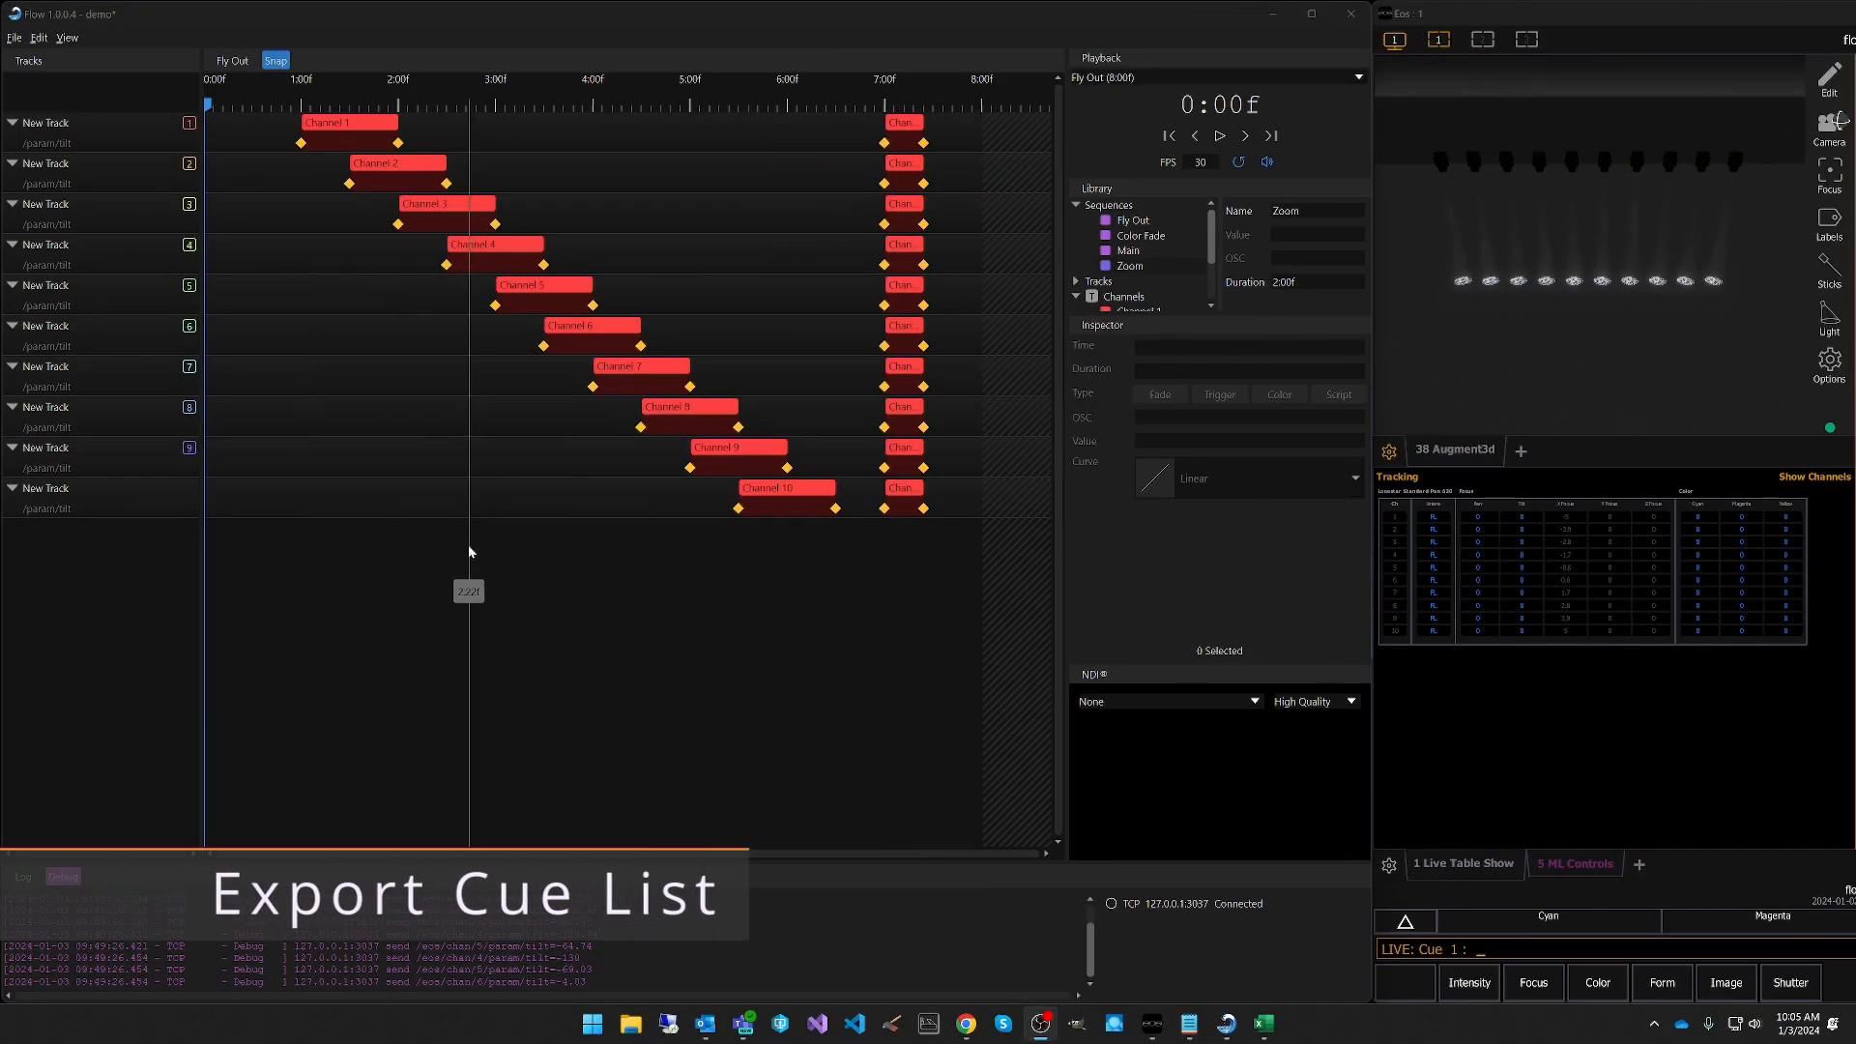
# Export the Fly Out sequence from Flow as an Eos Cue List to Fly Out.csv, with number 1 and time offset 0:00f.
pyautogui.click(14, 38)
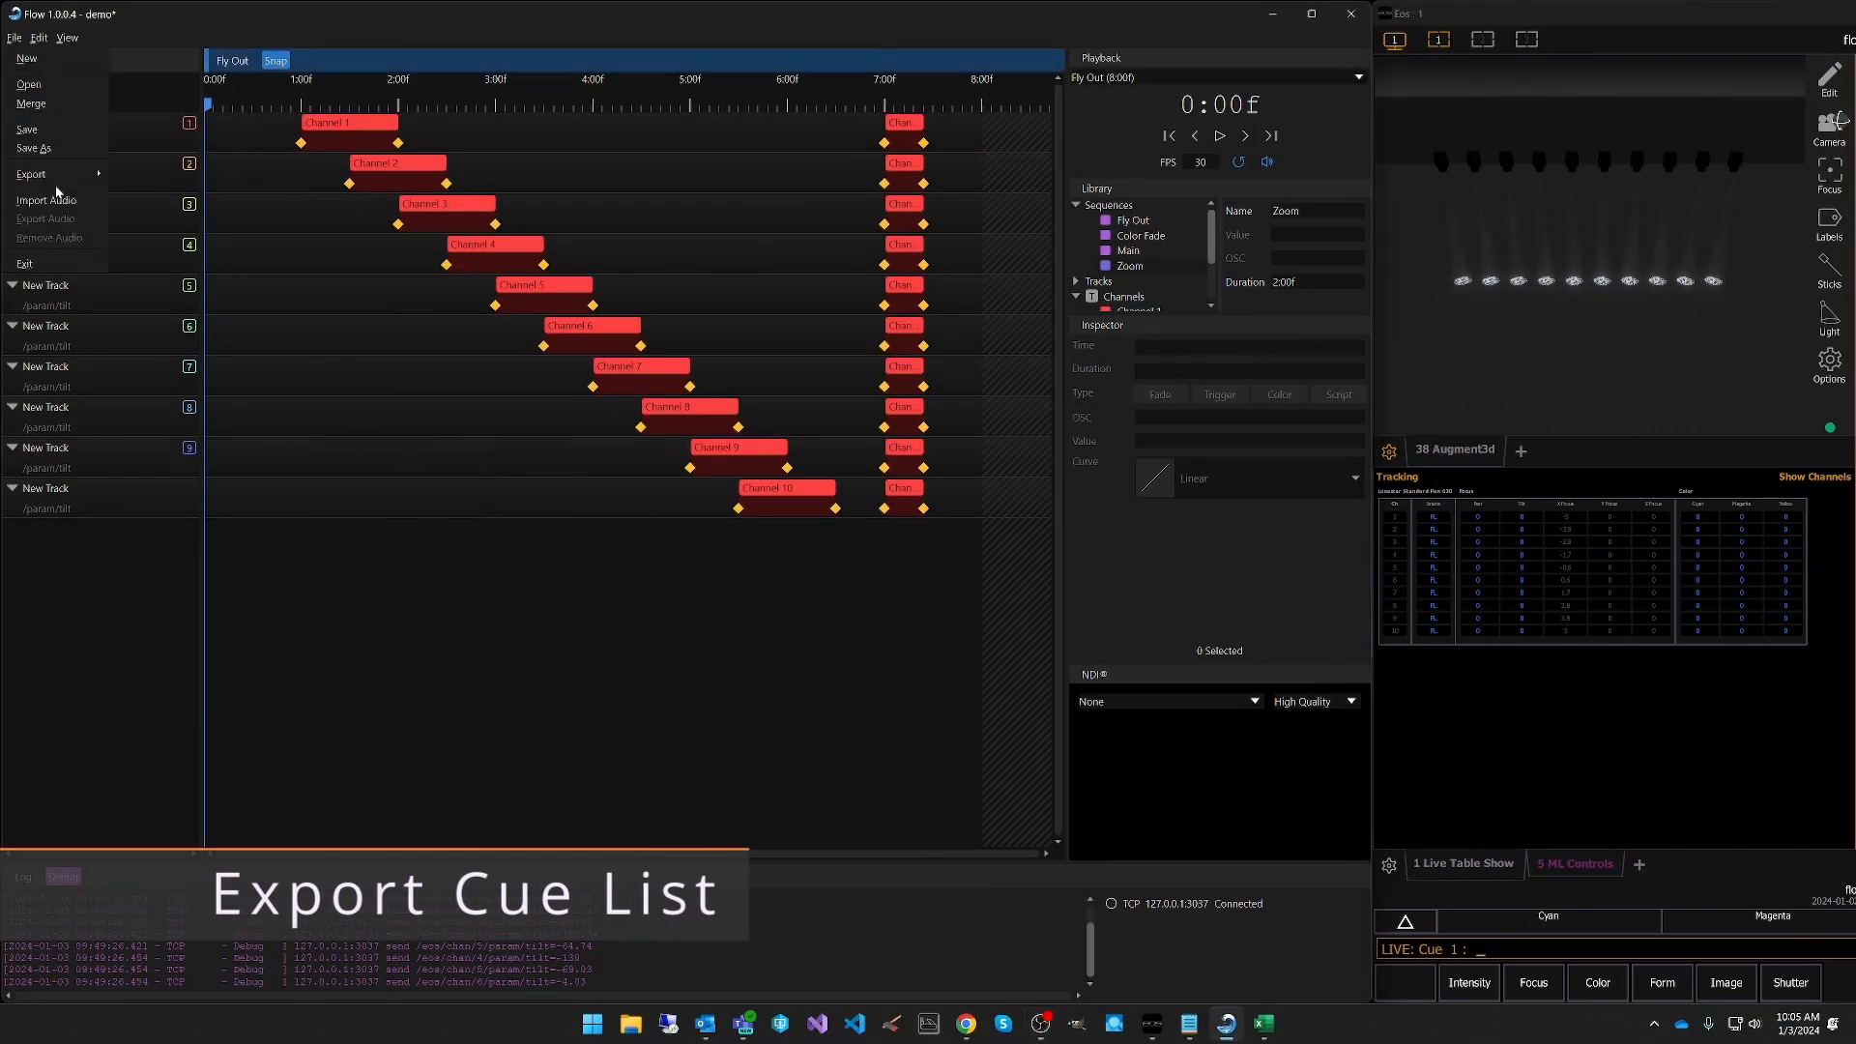
pyautogui.moveTo(58, 176)
pyautogui.click(169, 207)
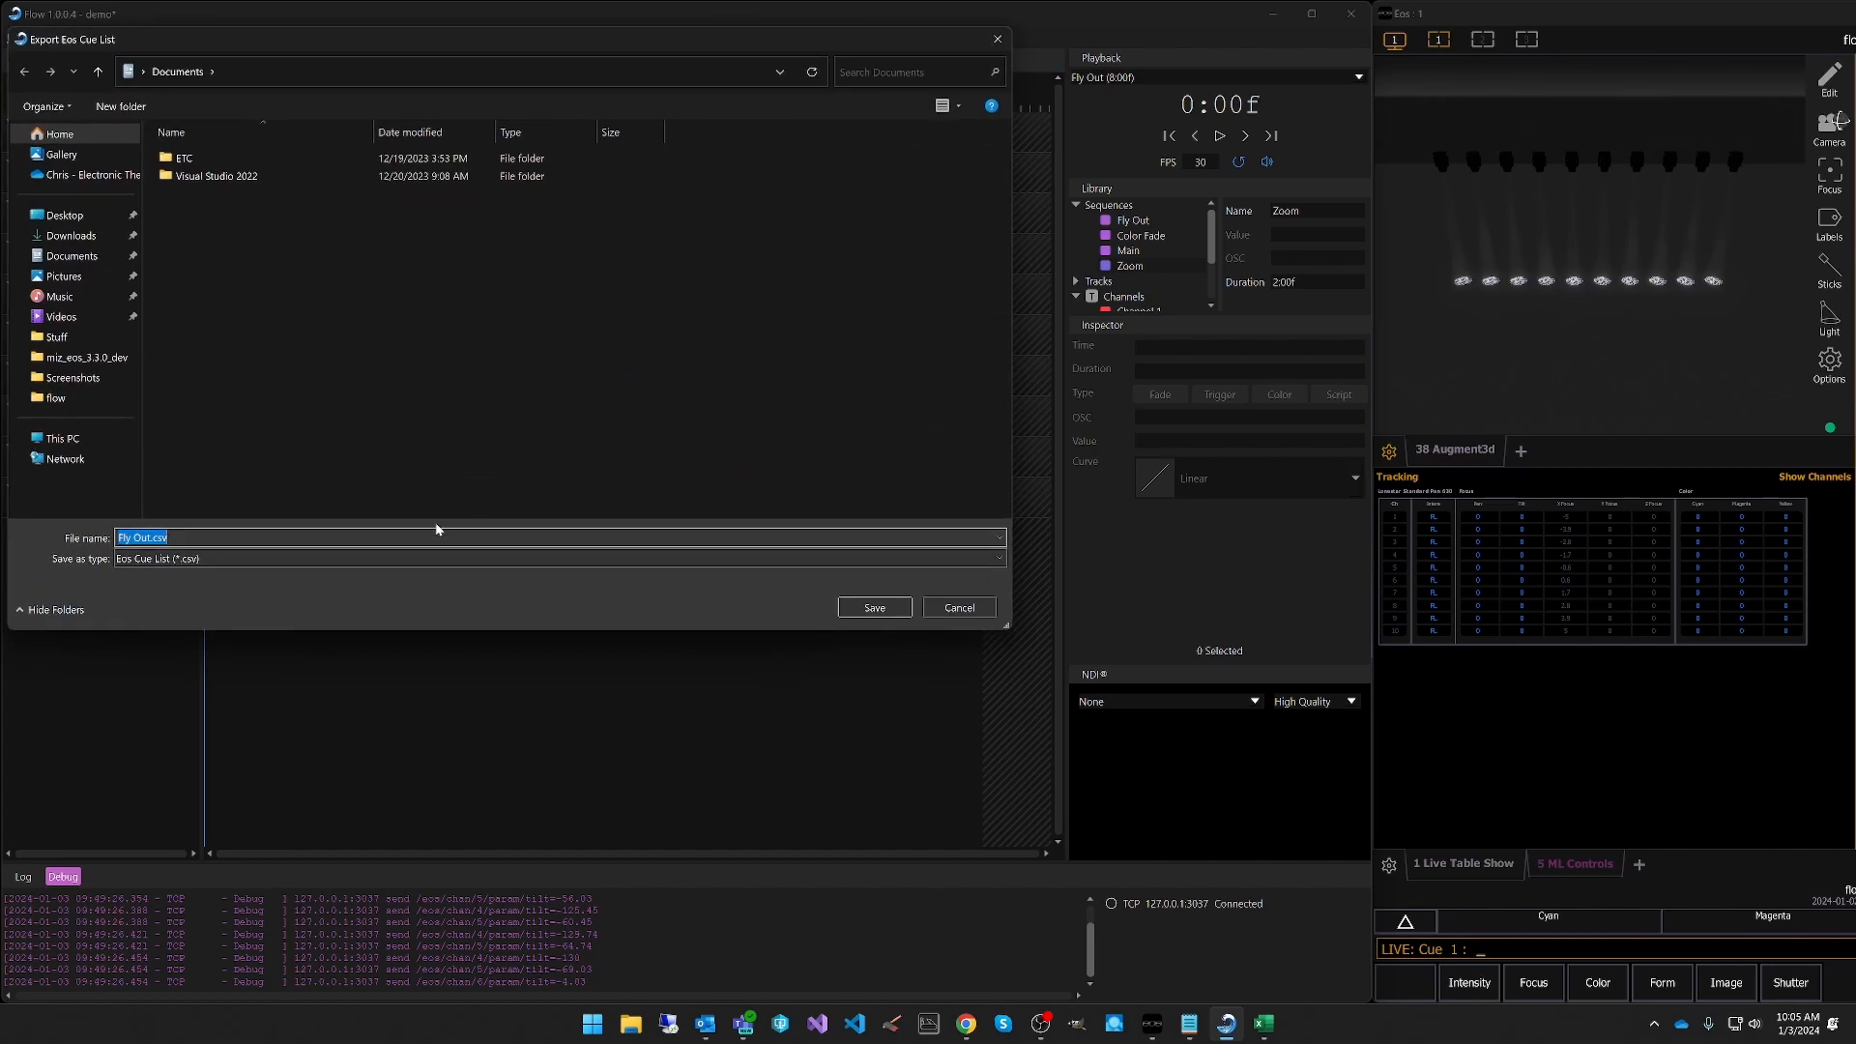
pyautogui.click(873, 608)
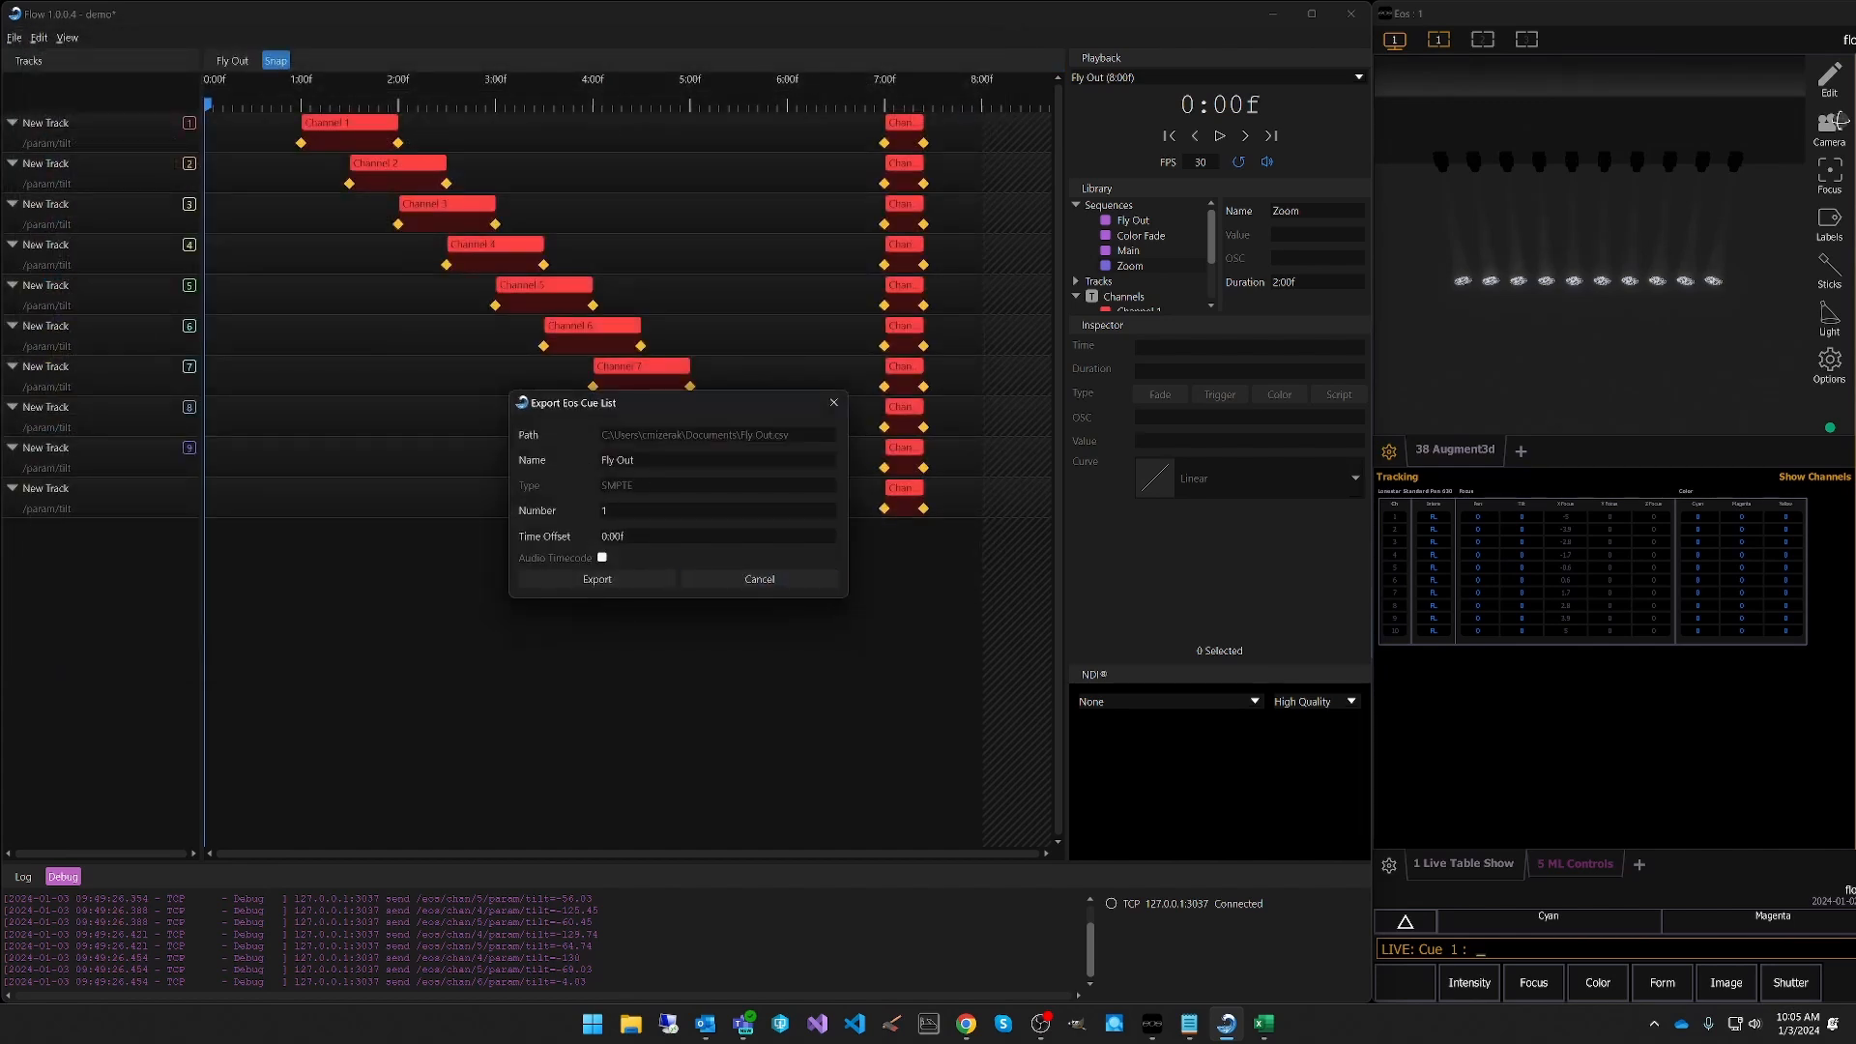
pyautogui.click(613, 580)
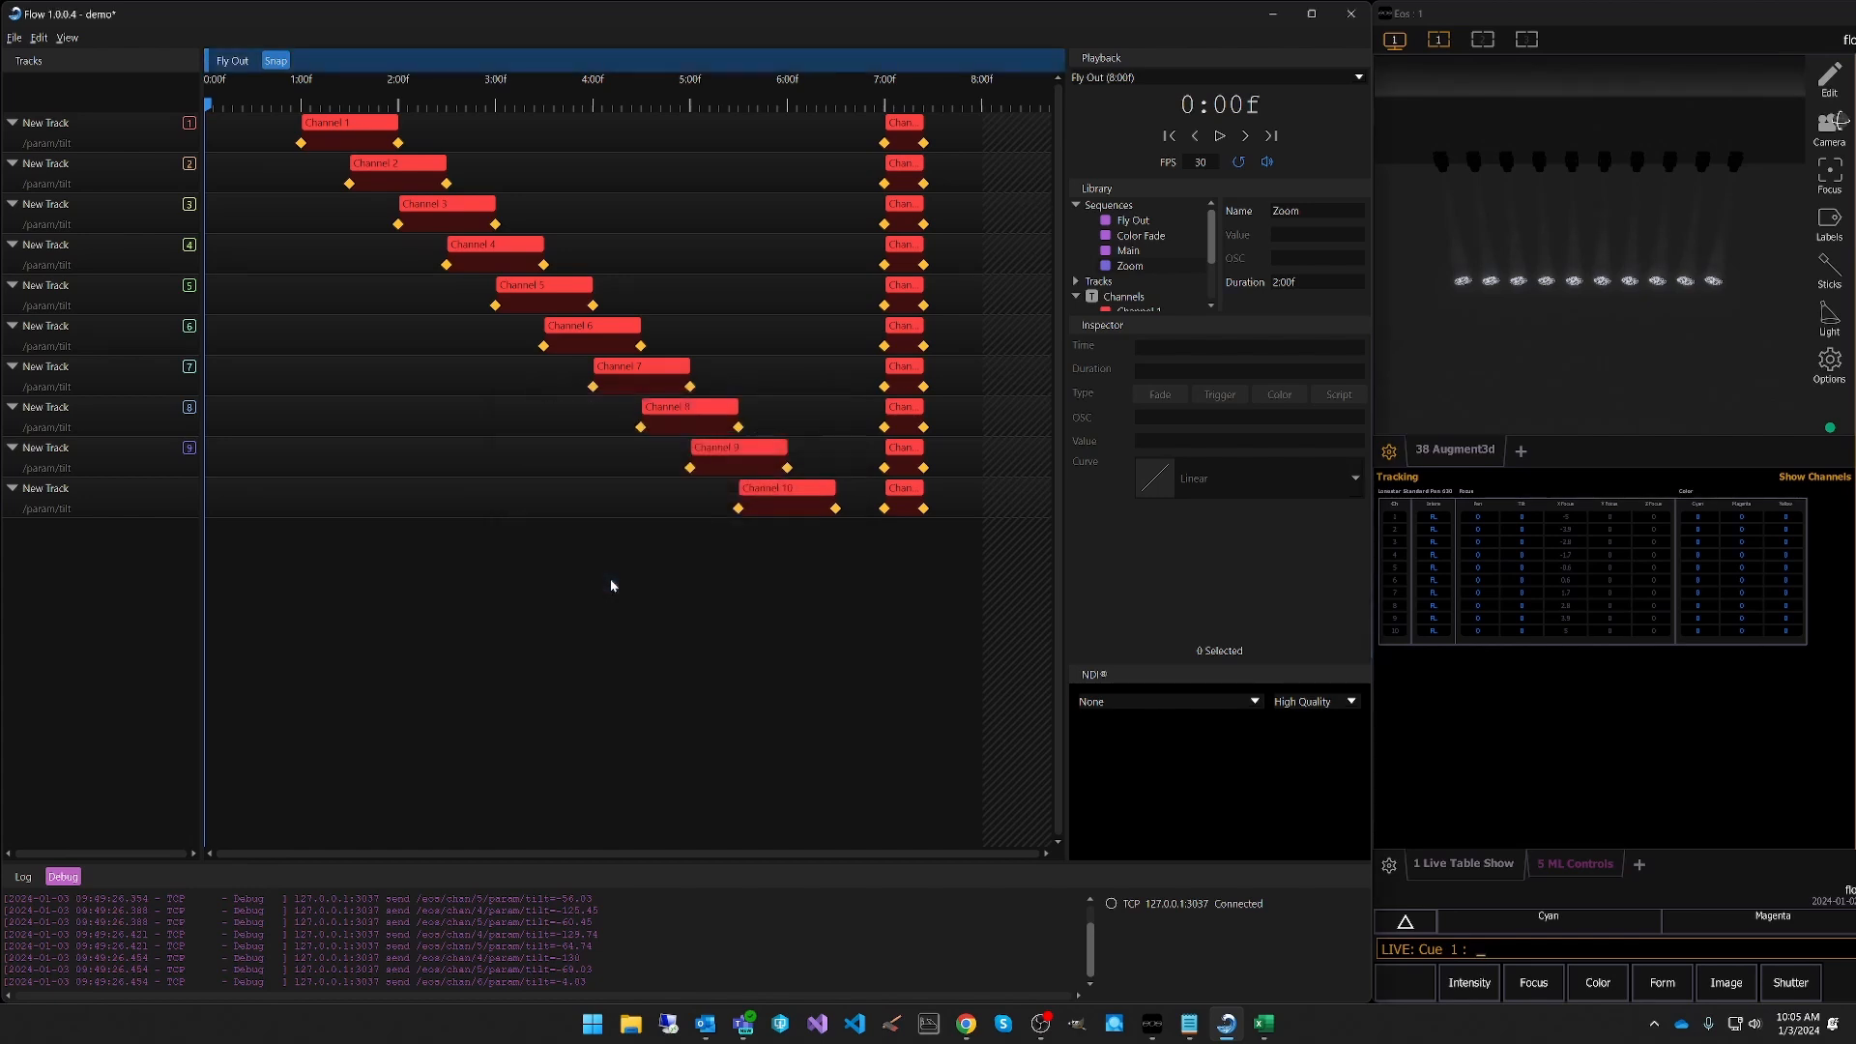
# Switch to Excel, examine the cue levels and targets in the exported Fly Out.csv, and return to Eos.
pyautogui.doubleClick(1494, 9)
pyautogui.click(1269, 1026)
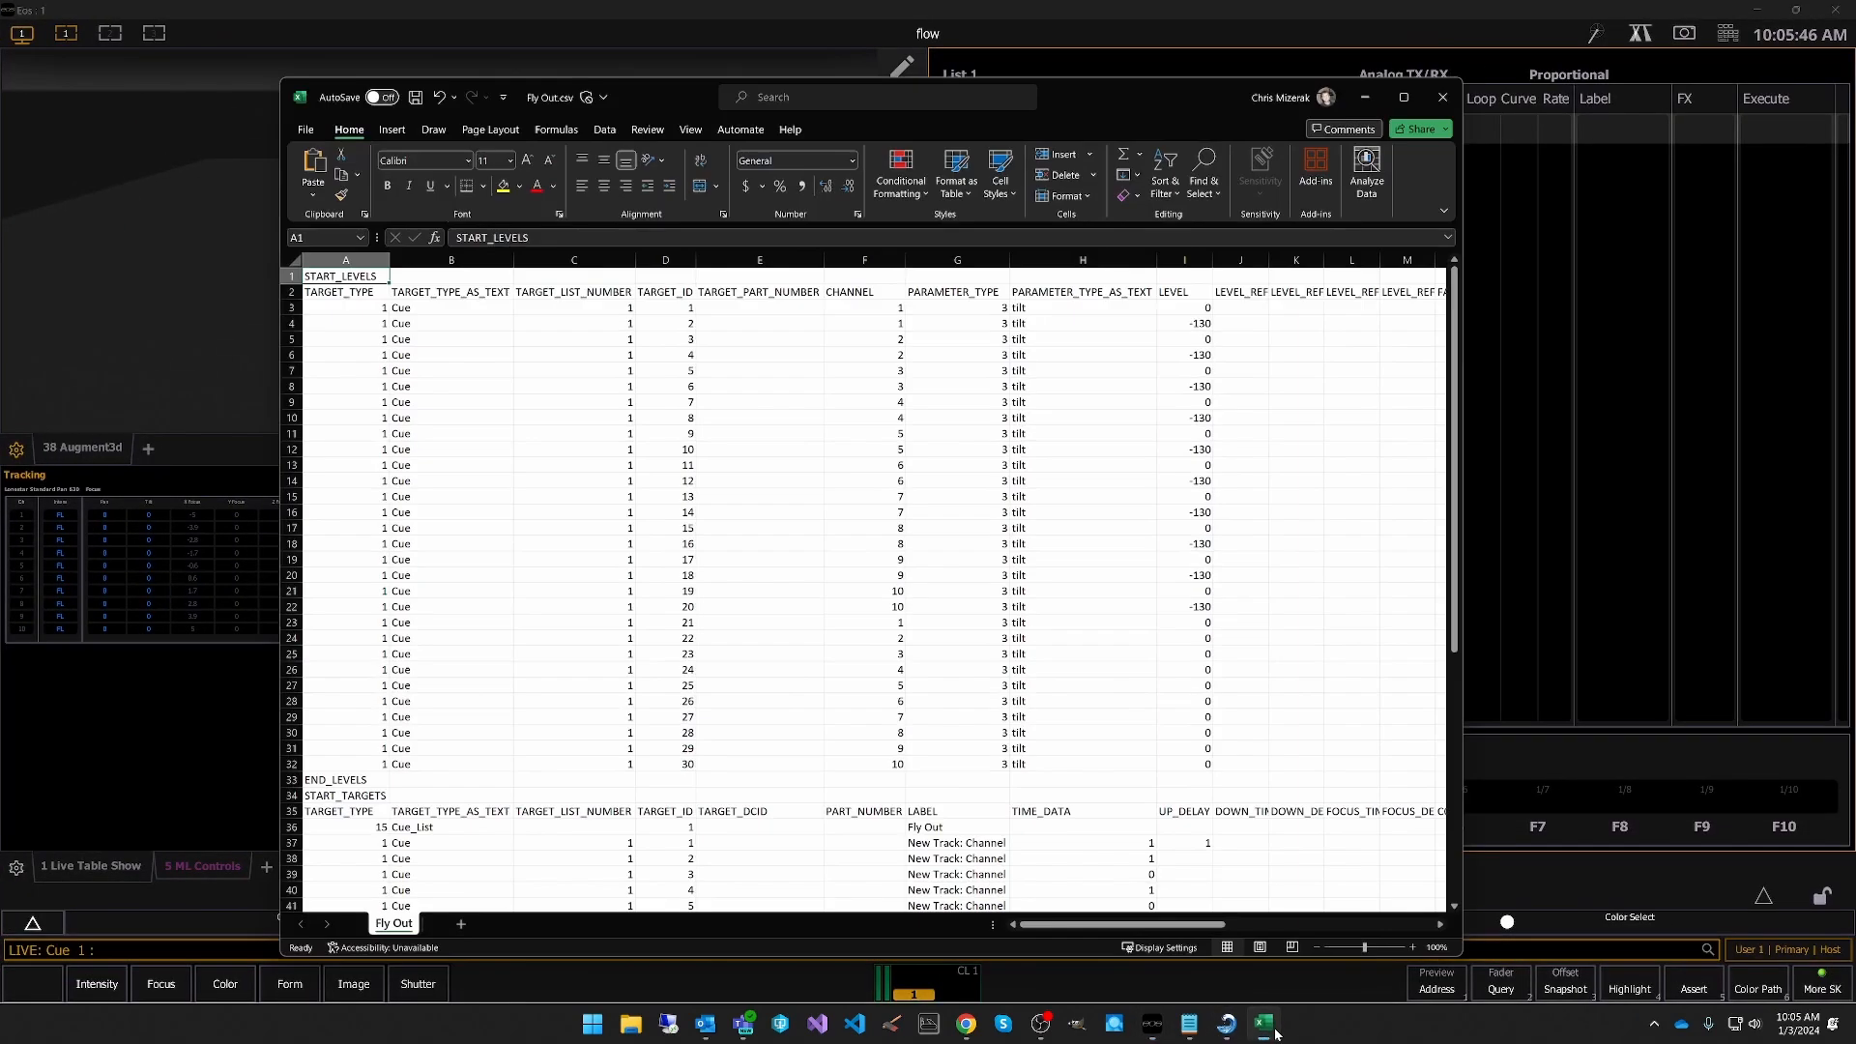
pyautogui.moveTo(1470, 343); pyautogui.dragTo(1471, 249)
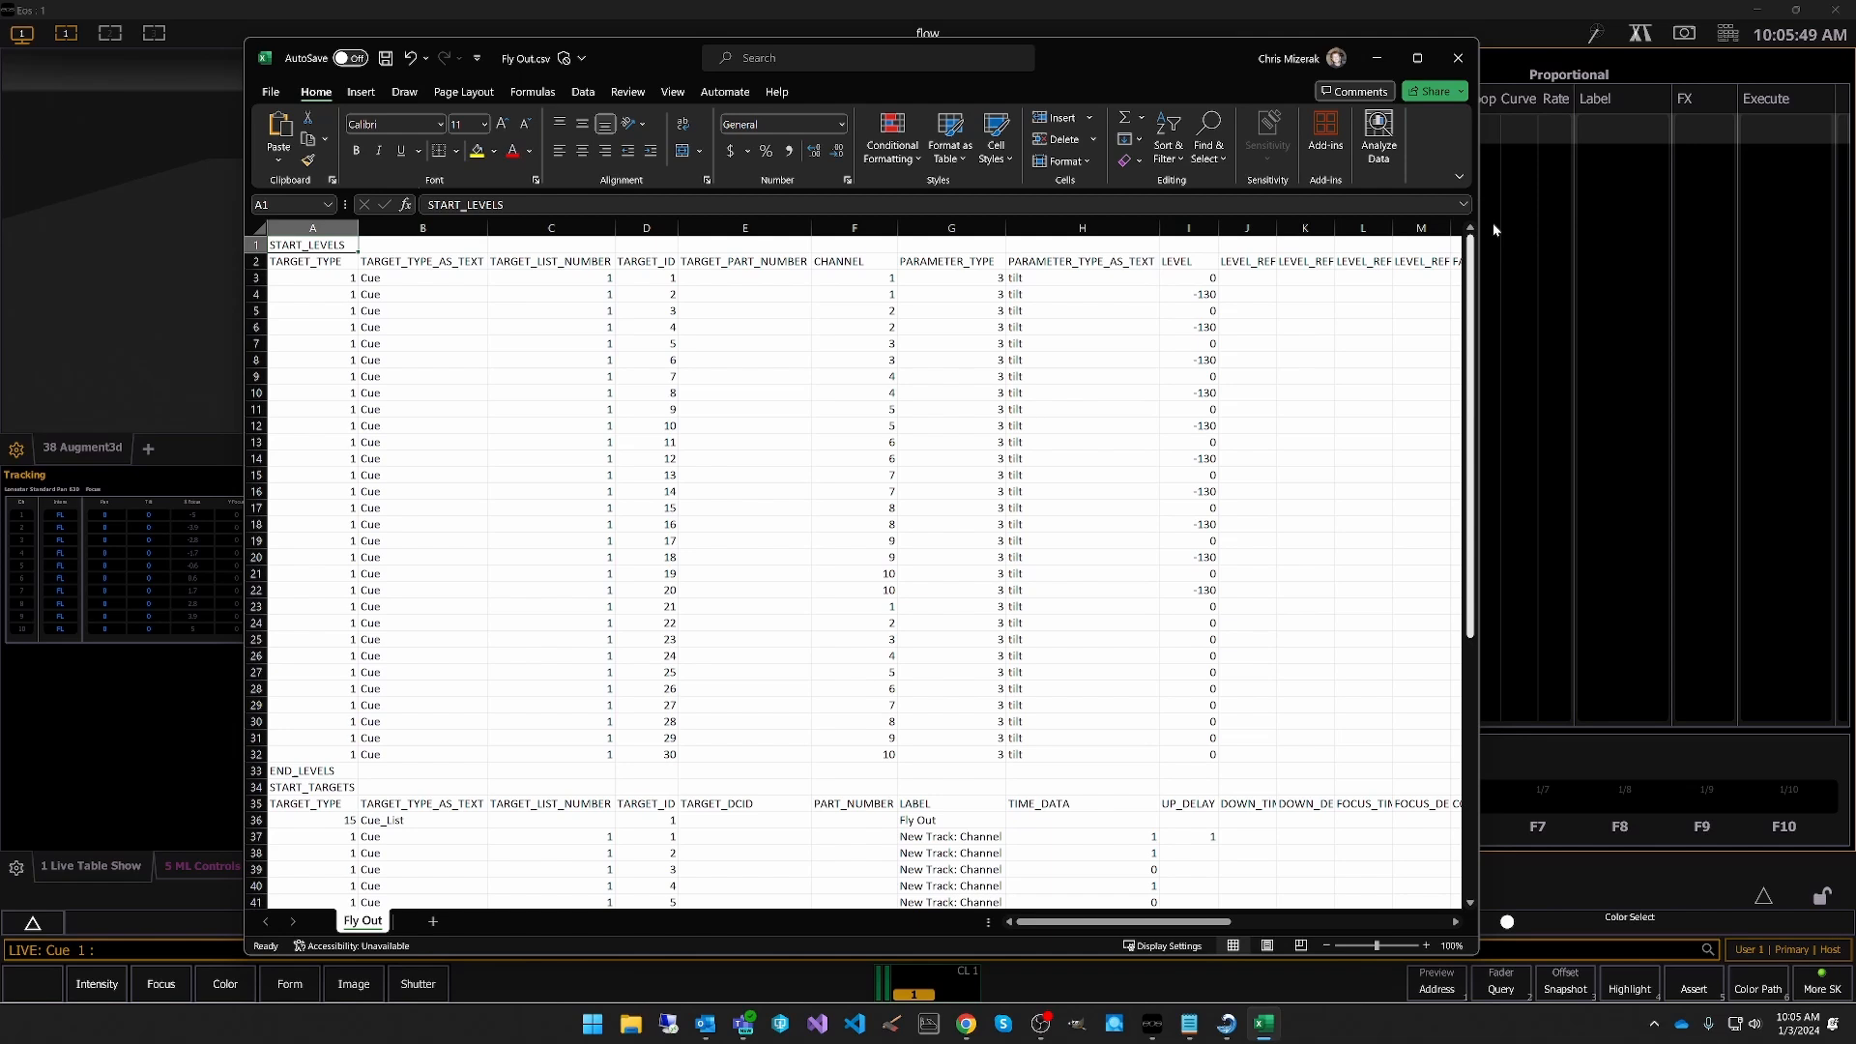
pyautogui.click(1377, 58)
# Import Fly Out.csv from the Desktop as CSV into the show and run the Fly Out cue list.
pyautogui.click(1763, 897)
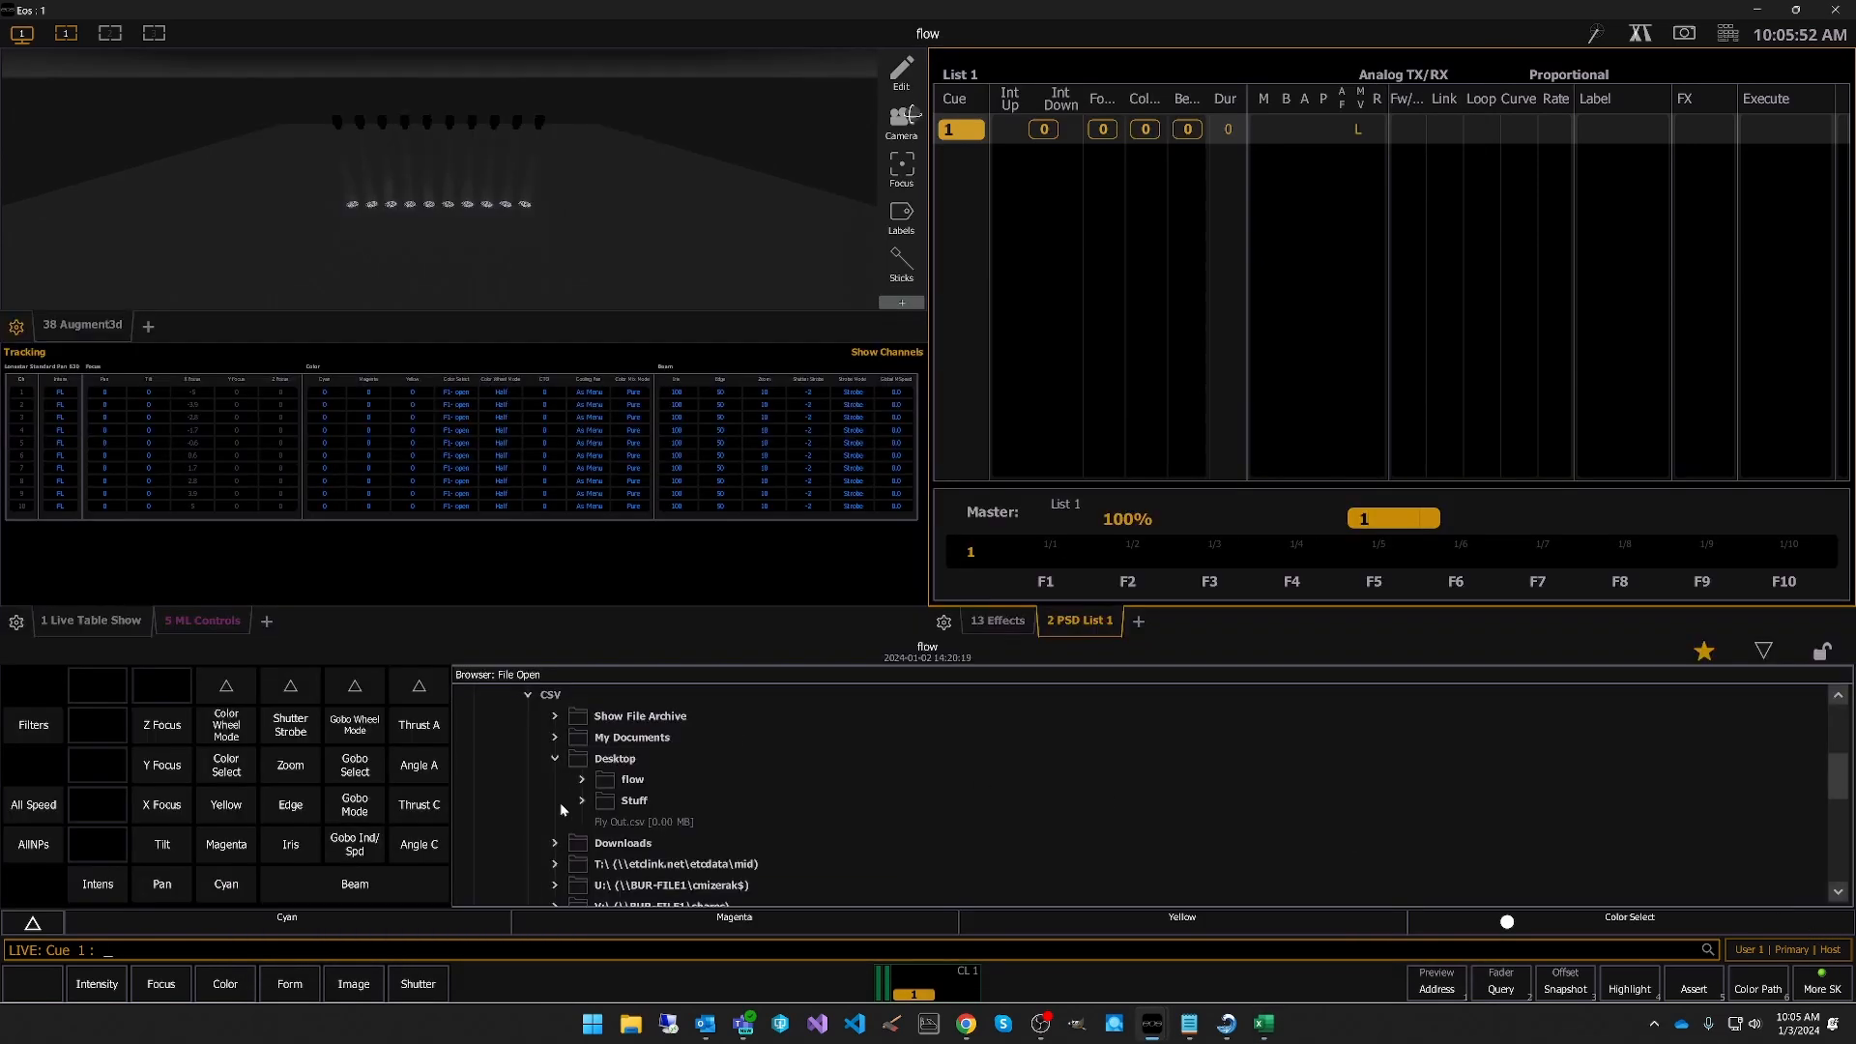
pyautogui.click(656, 827)
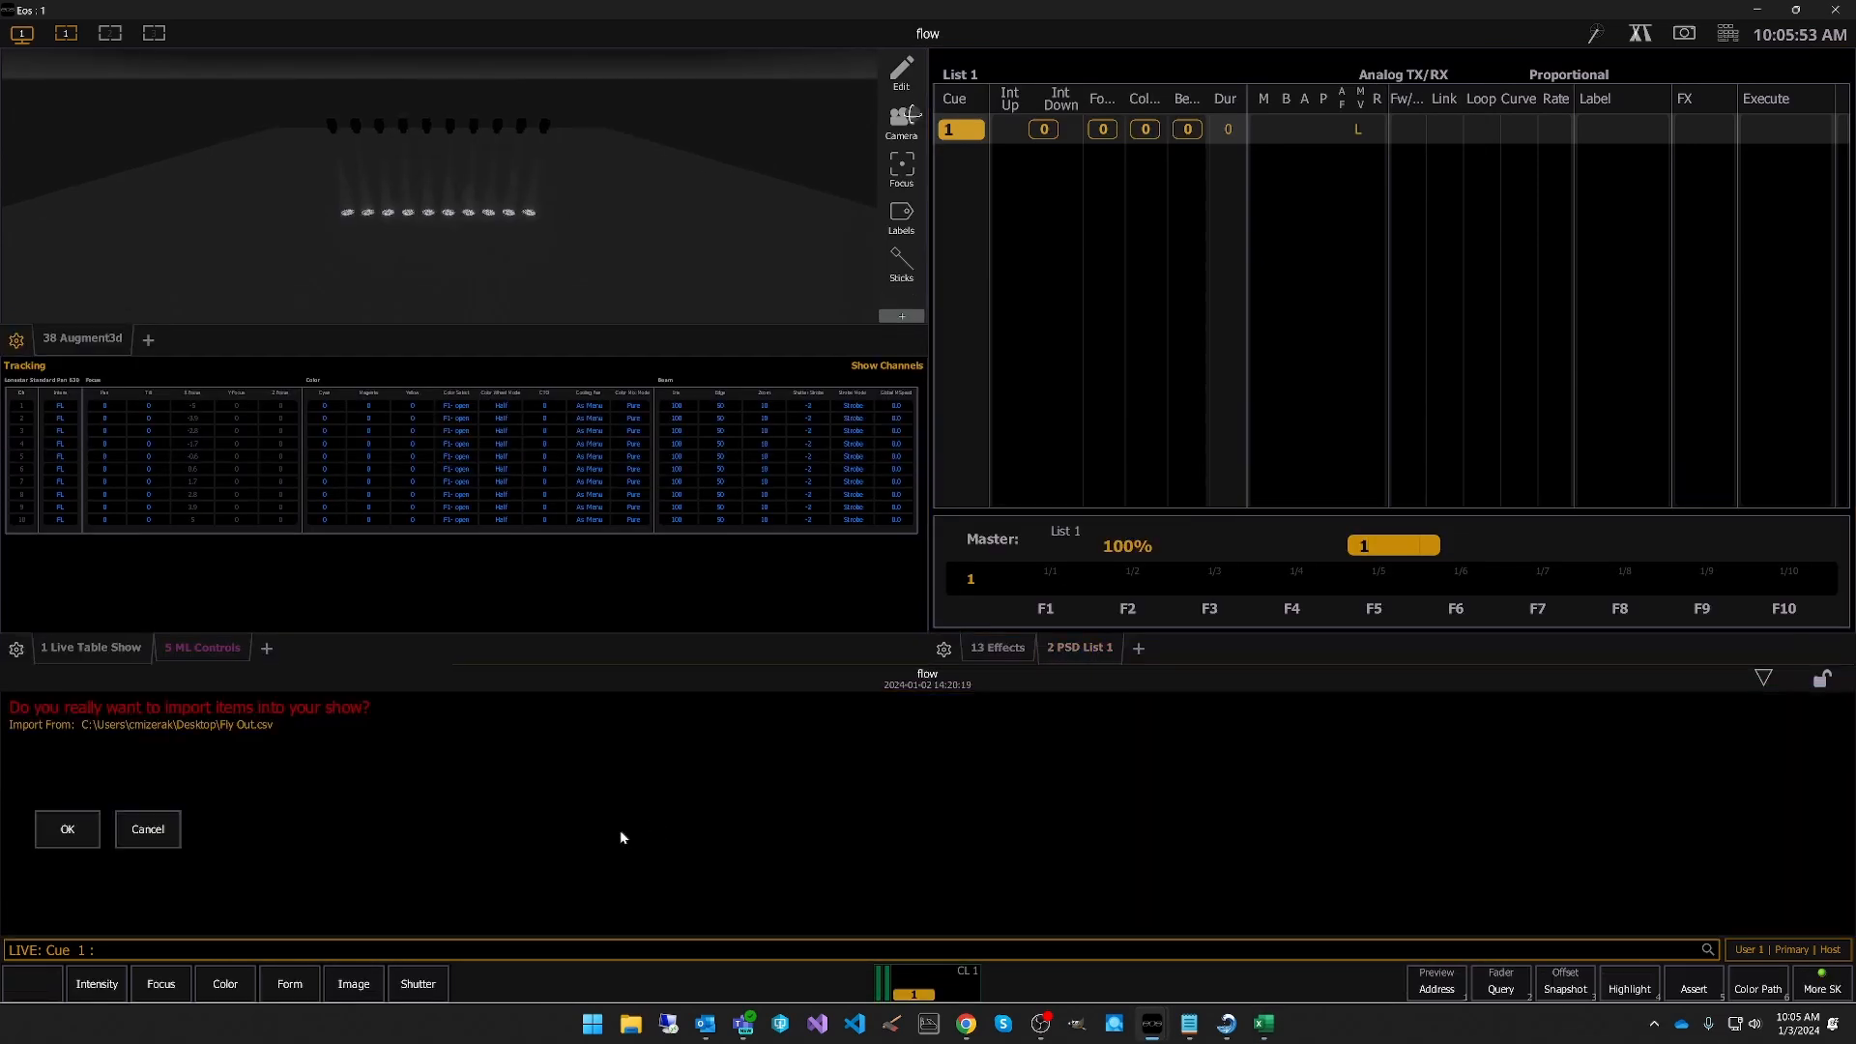
pyautogui.click(77, 828)
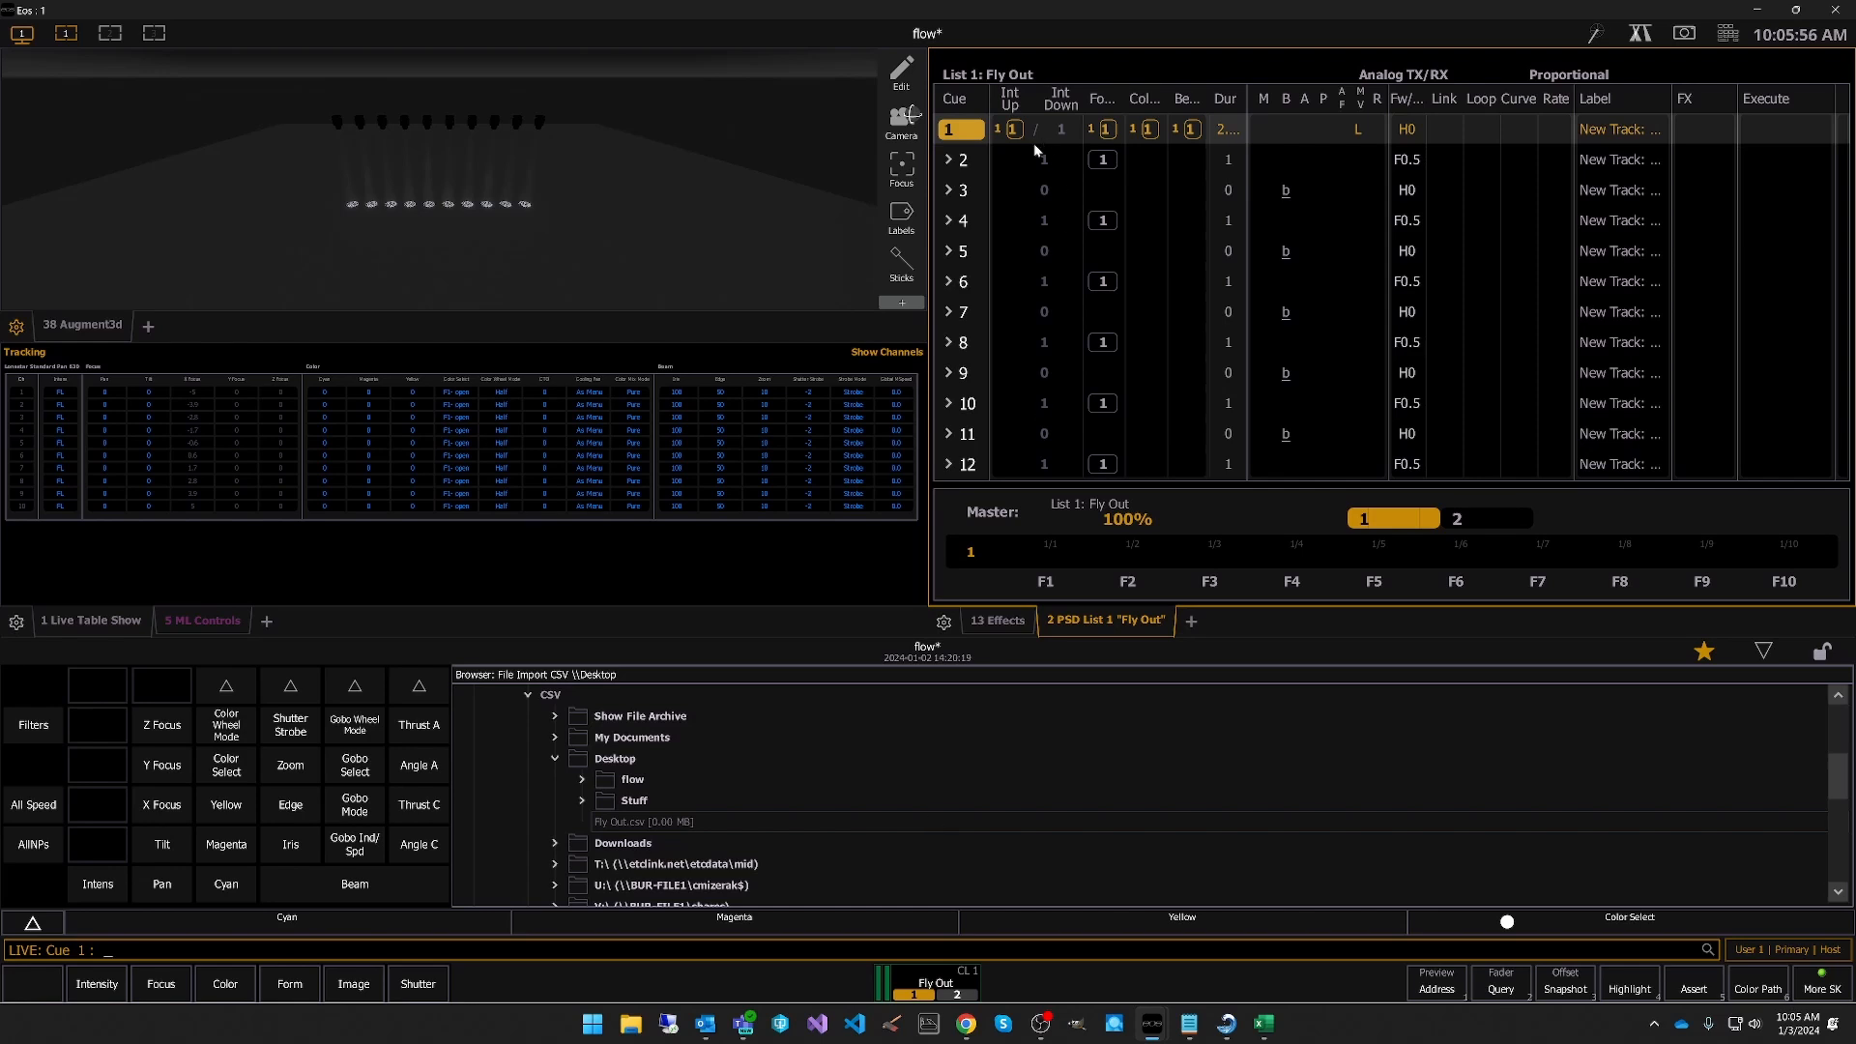
pyautogui.click(796, 633)
pyautogui.hotkey('ctrl', 'space')
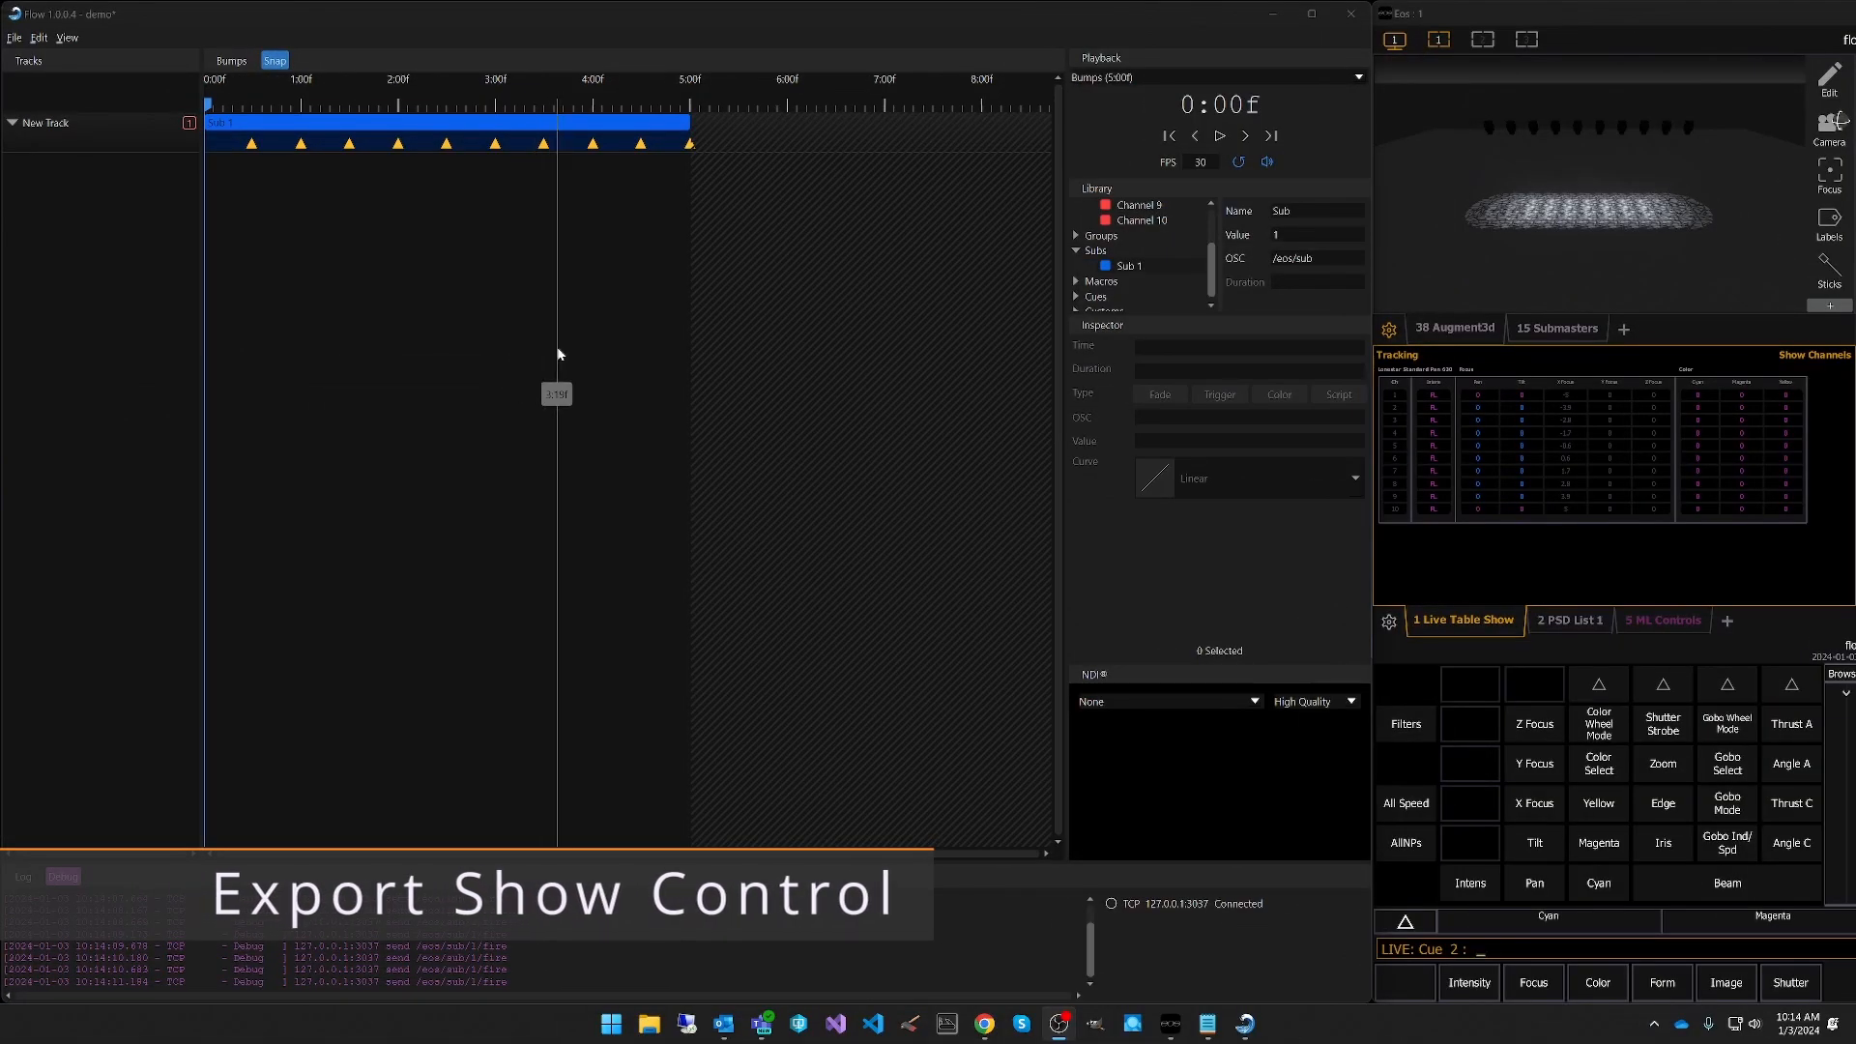
# Play and pause Bumps in Flow, and export it as Eos Show Control to Desktop Bumps.csv, named Fly Out, type SMPTE, number 1, offset 0:00f.
pyautogui.click(1221, 140)
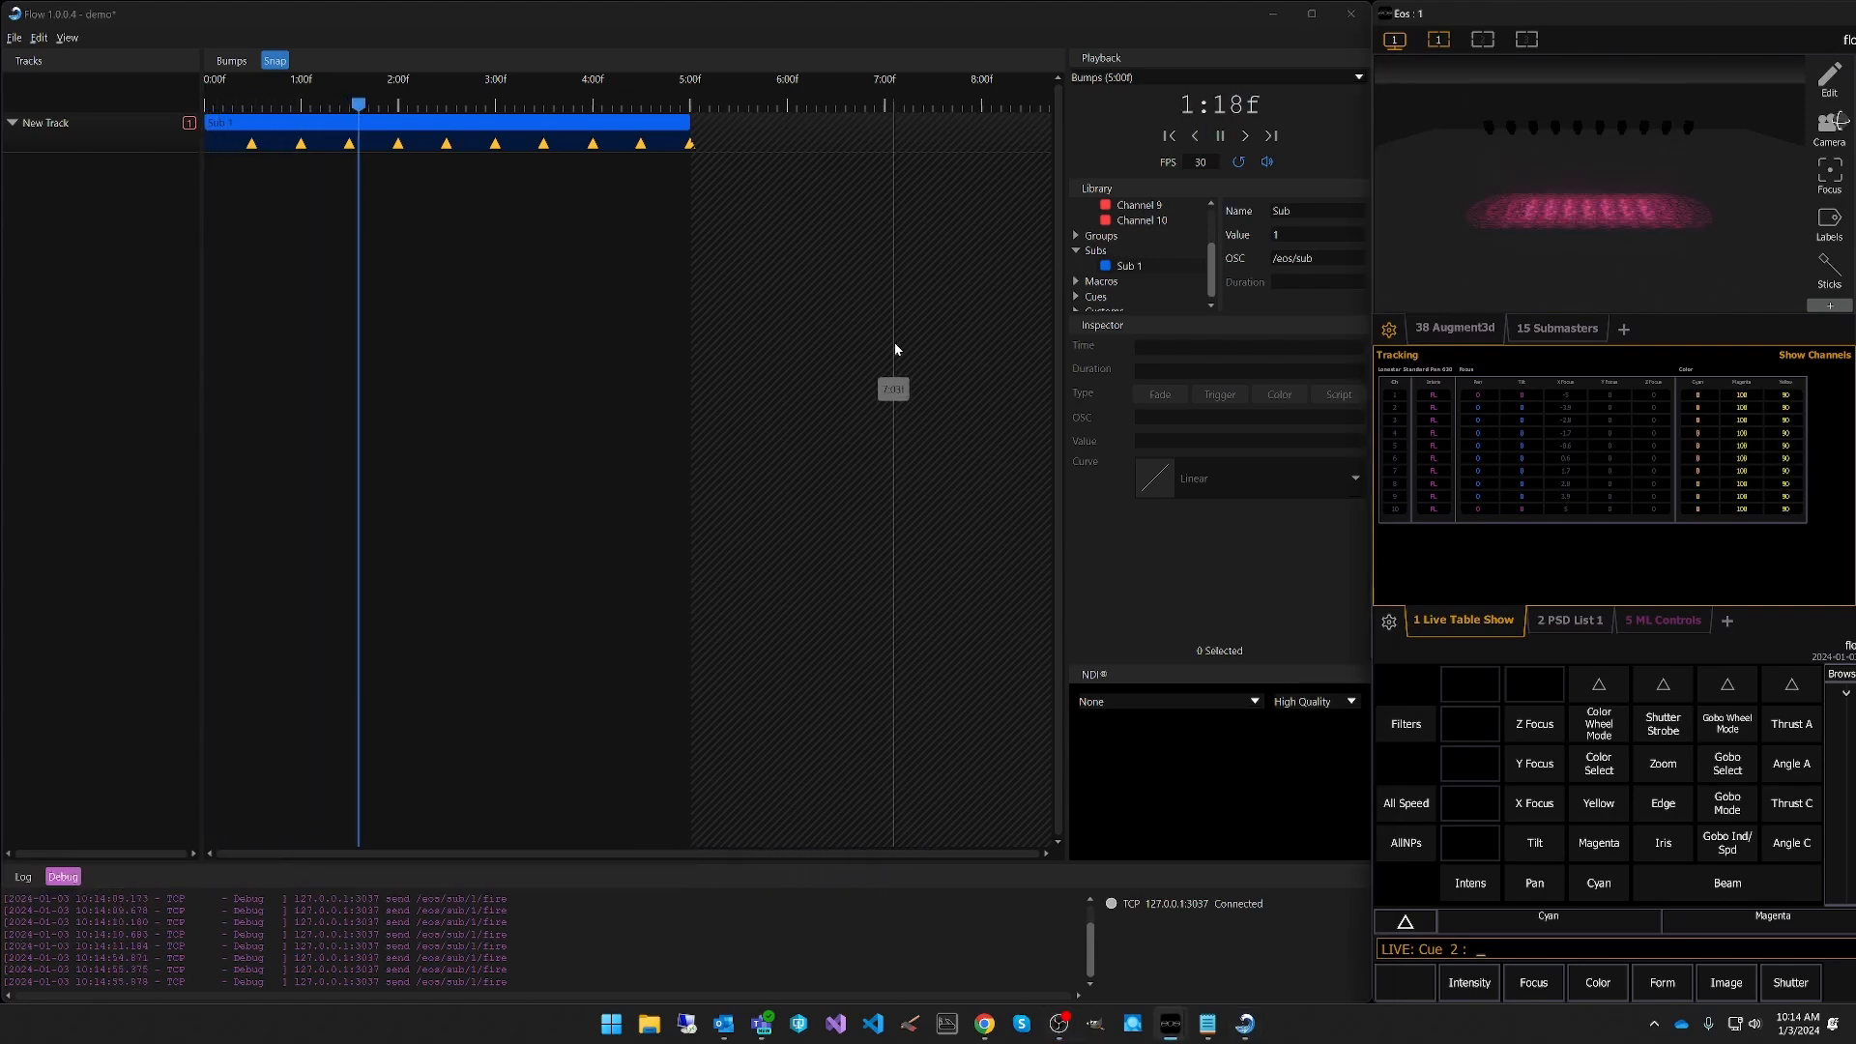
pyautogui.click(1221, 137)
pyautogui.click(14, 38)
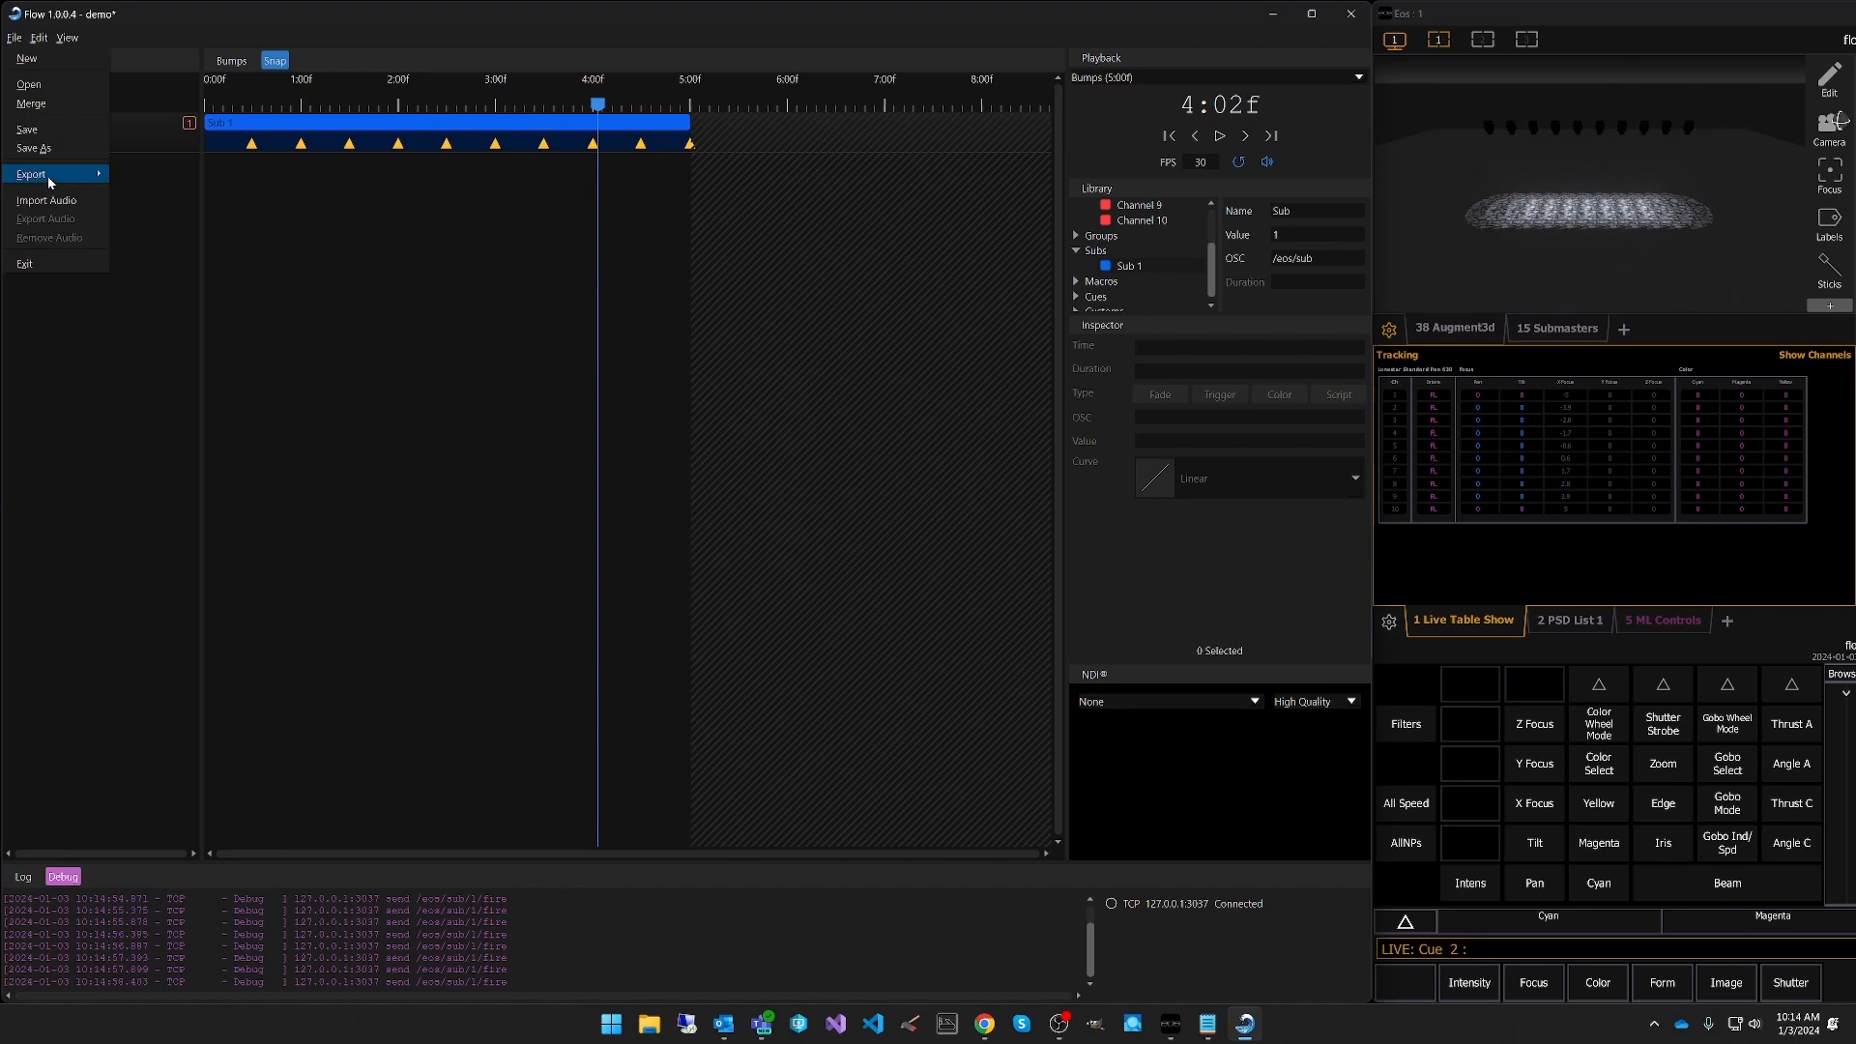
pyautogui.moveTo(50, 176)
pyautogui.click(155, 174)
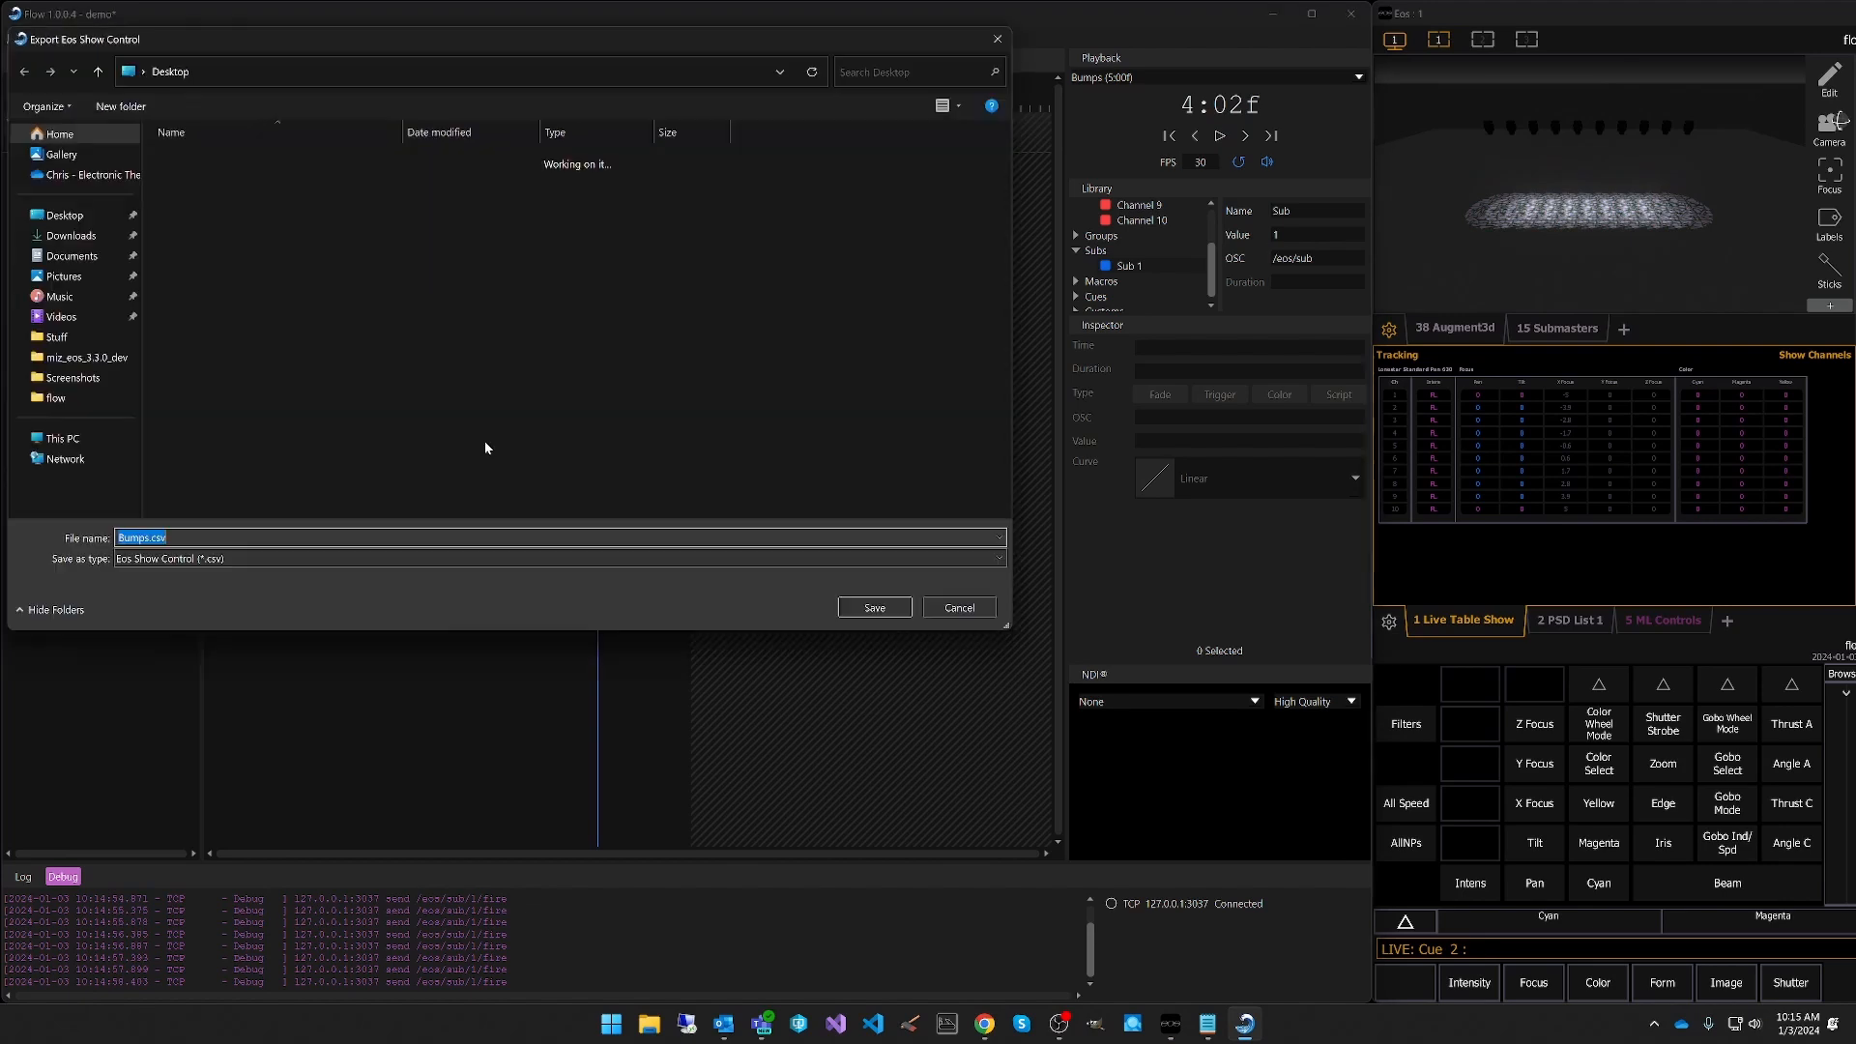
pyautogui.click(873, 609)
pyautogui.click(977, 513)
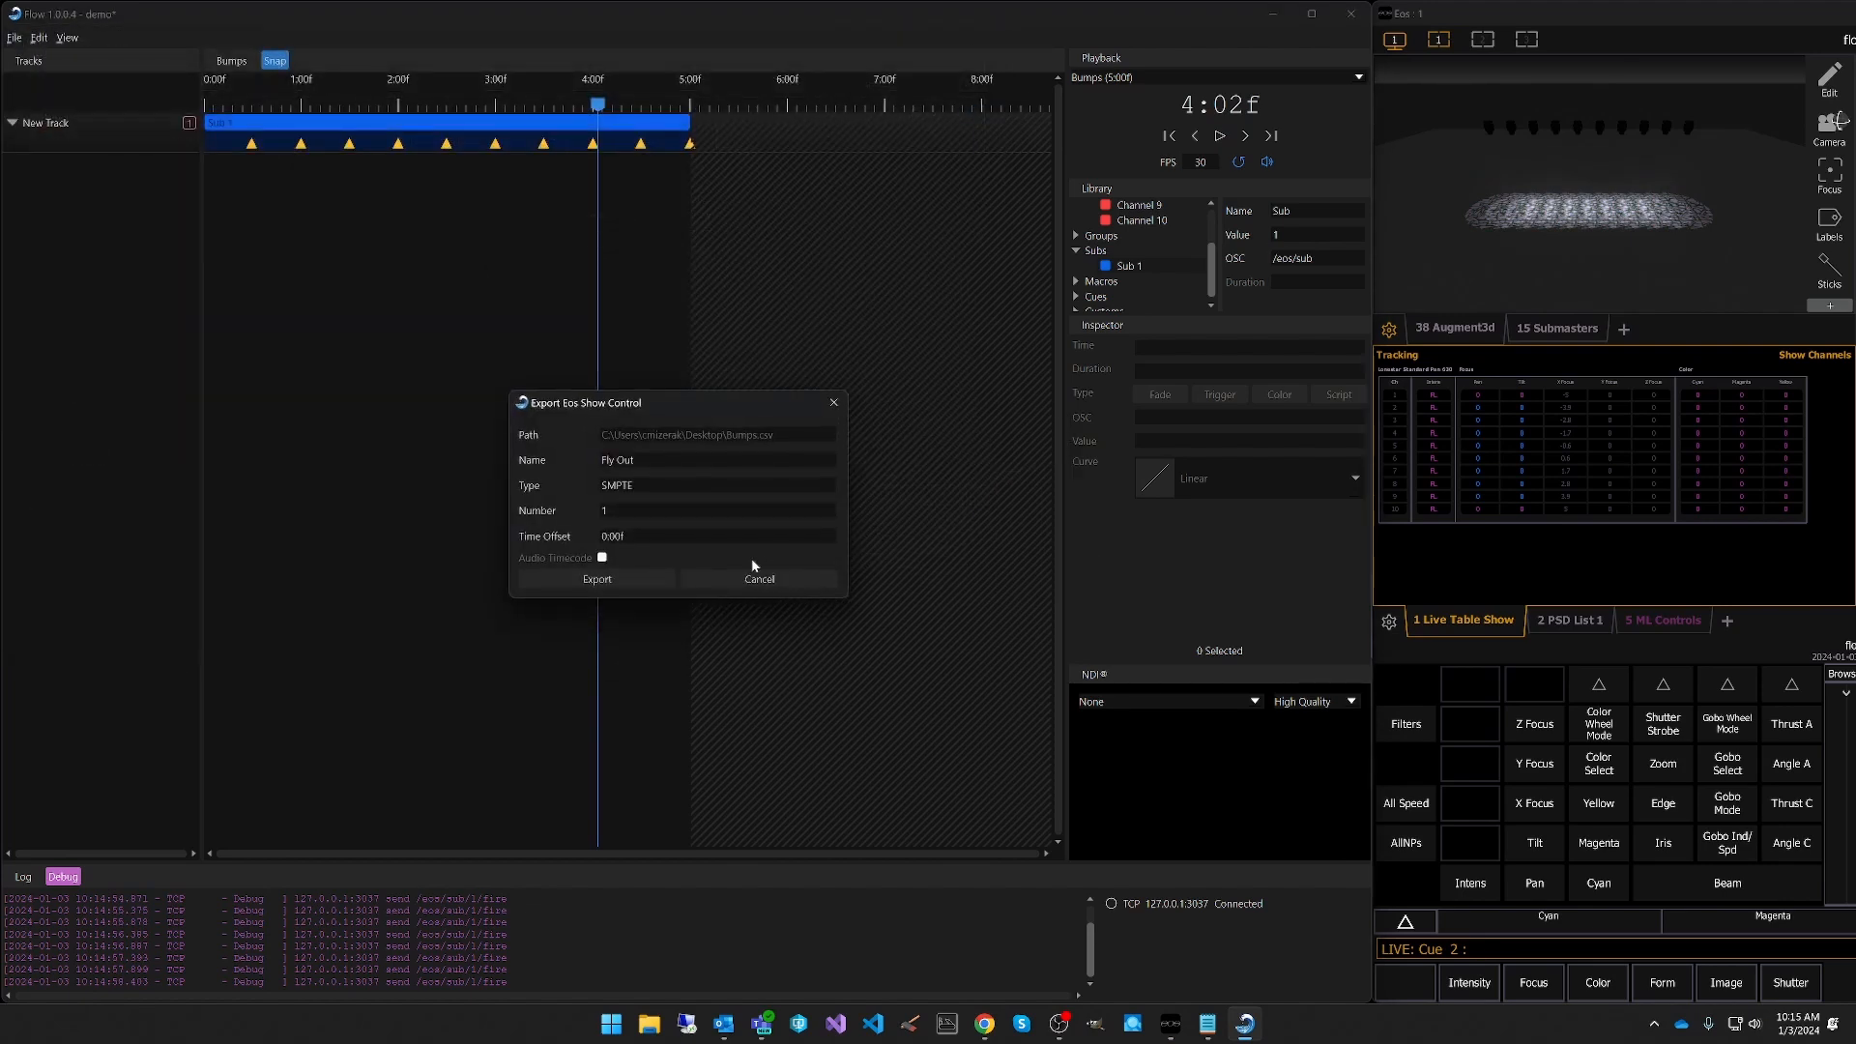
pyautogui.click(623, 583)
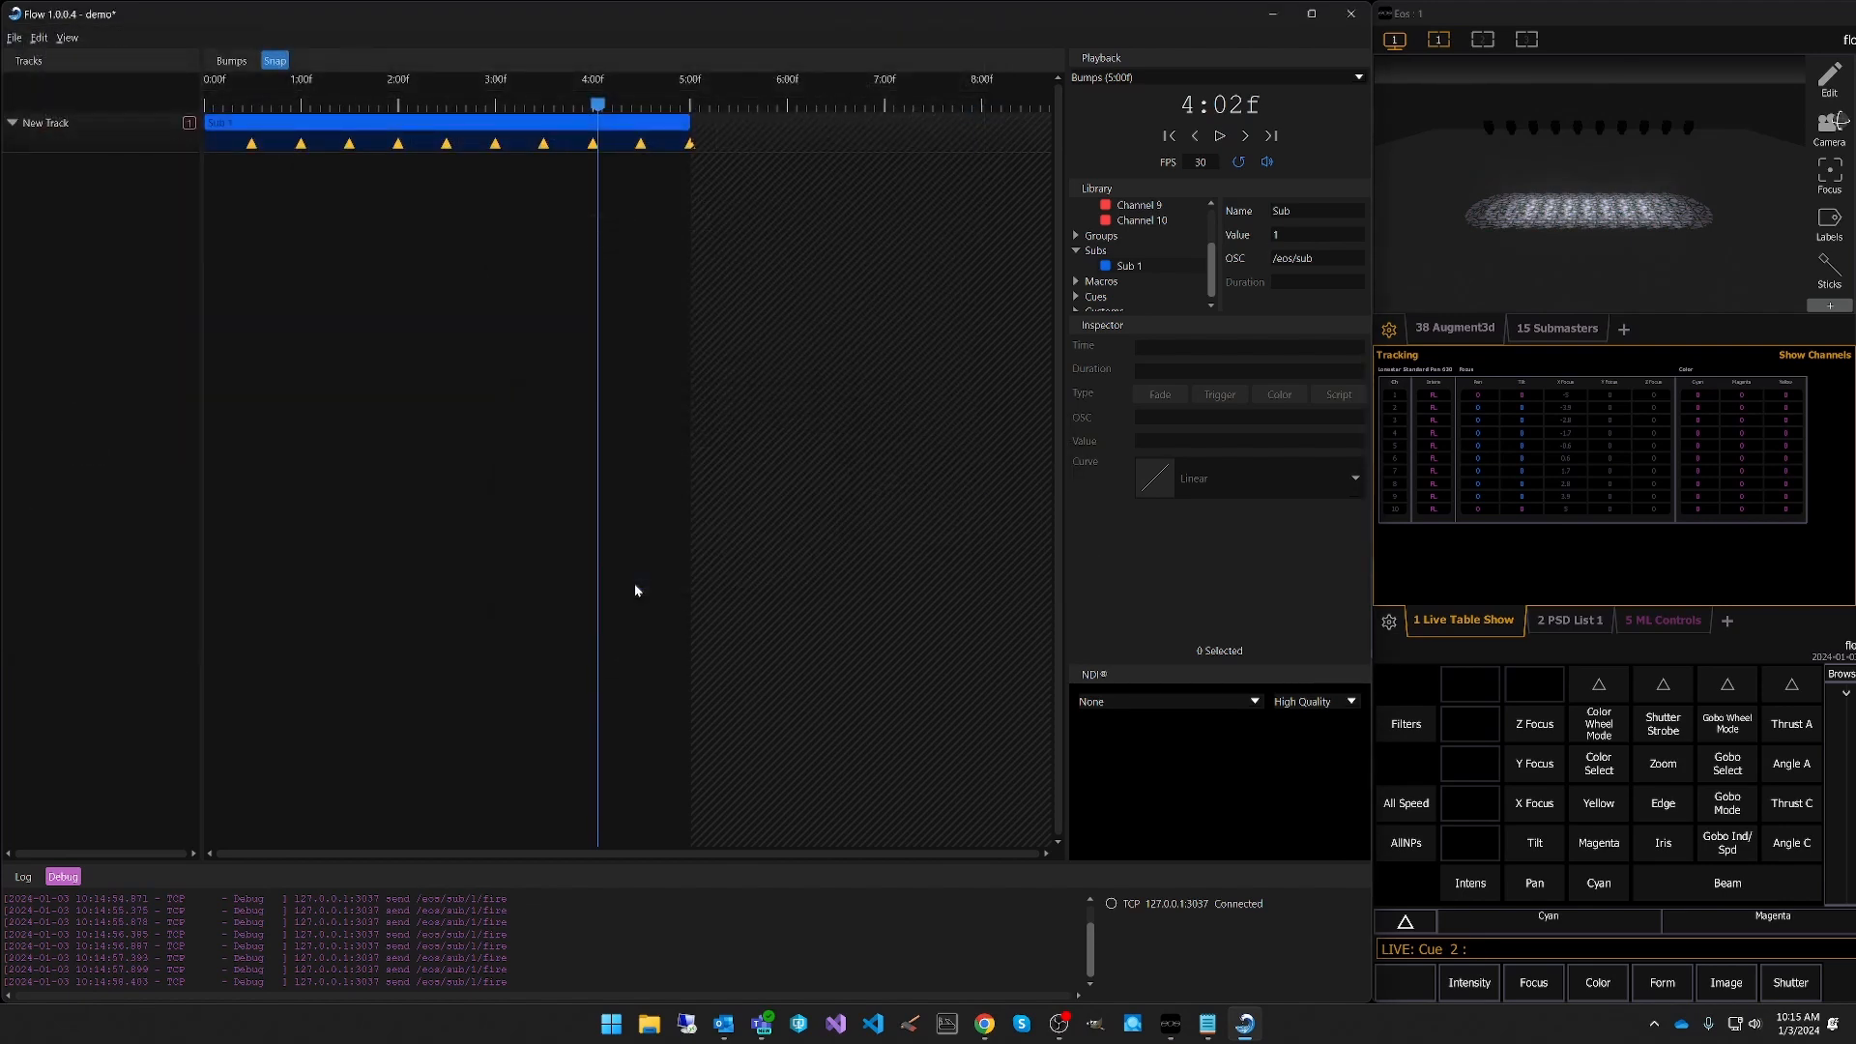
# Switch to Eos in full view and import Bumps.csv from the Desktop as CSV into the show.
pyautogui.doubleClick(1566, 17)
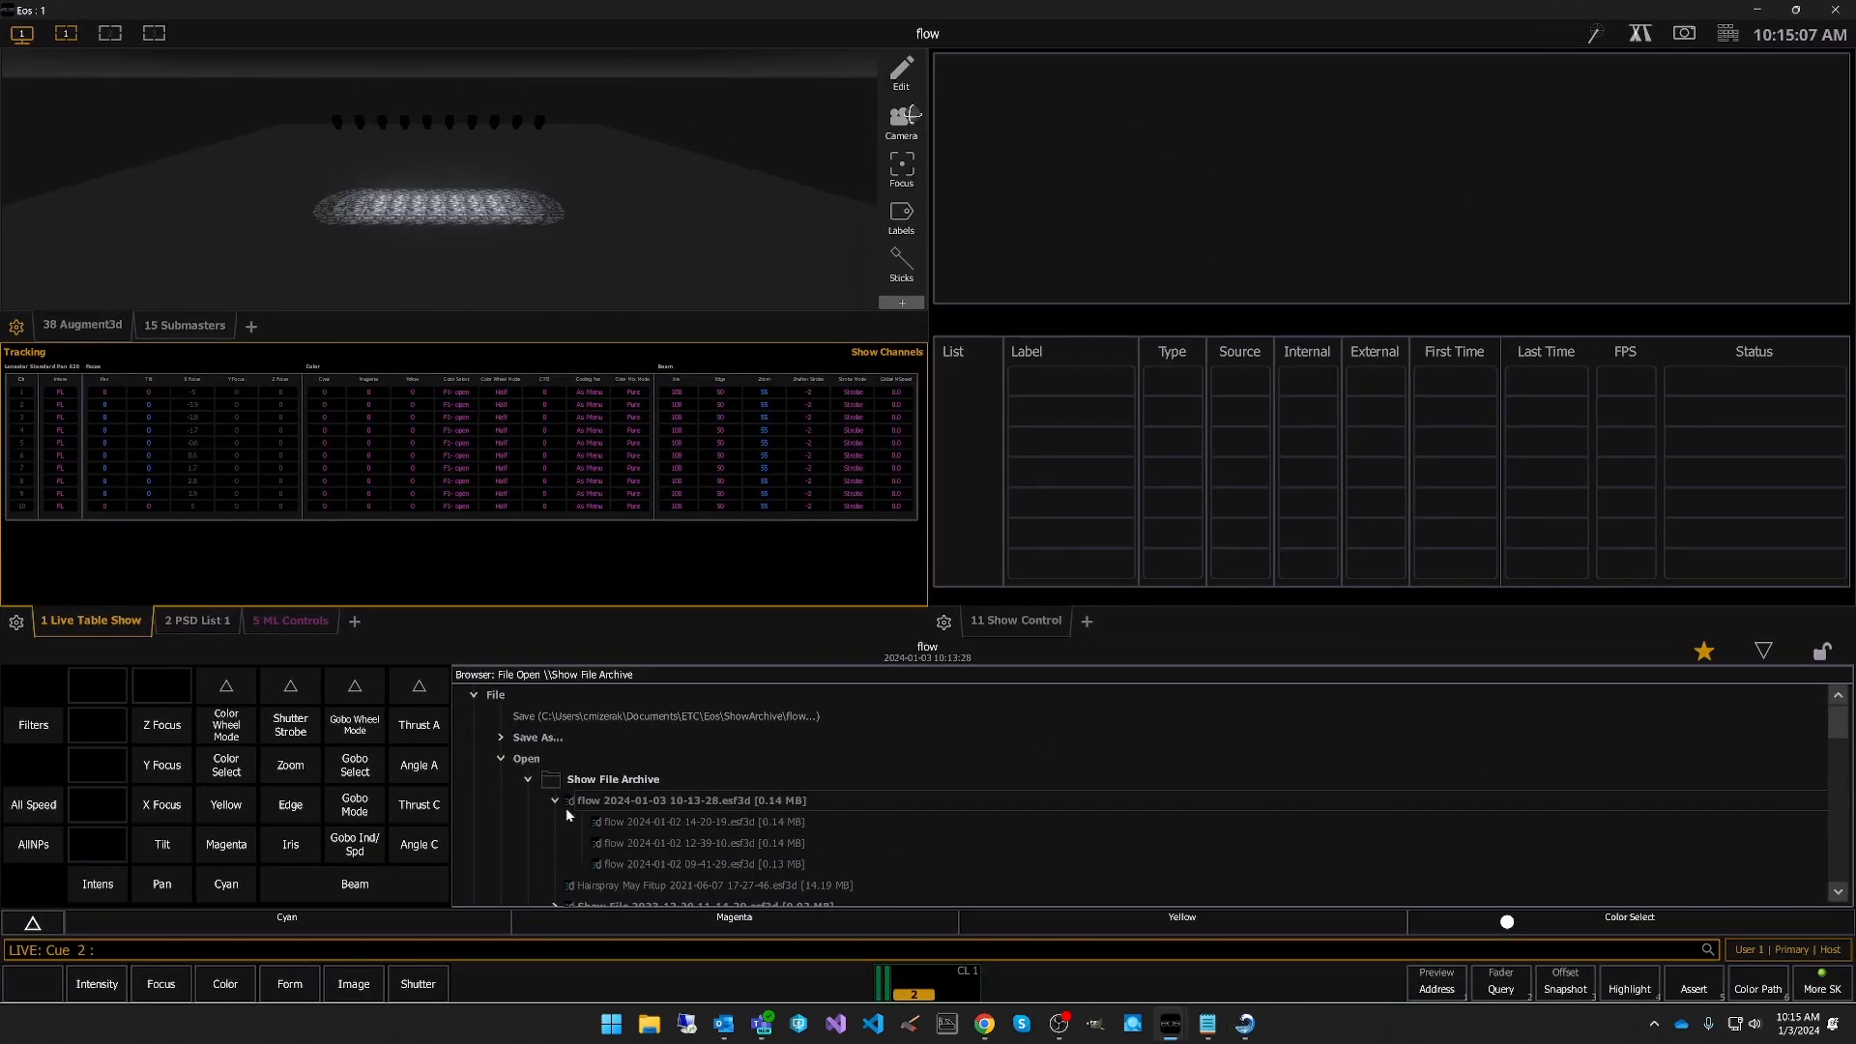
pyautogui.click(501, 758)
pyautogui.scroll(-9, 531, 800)
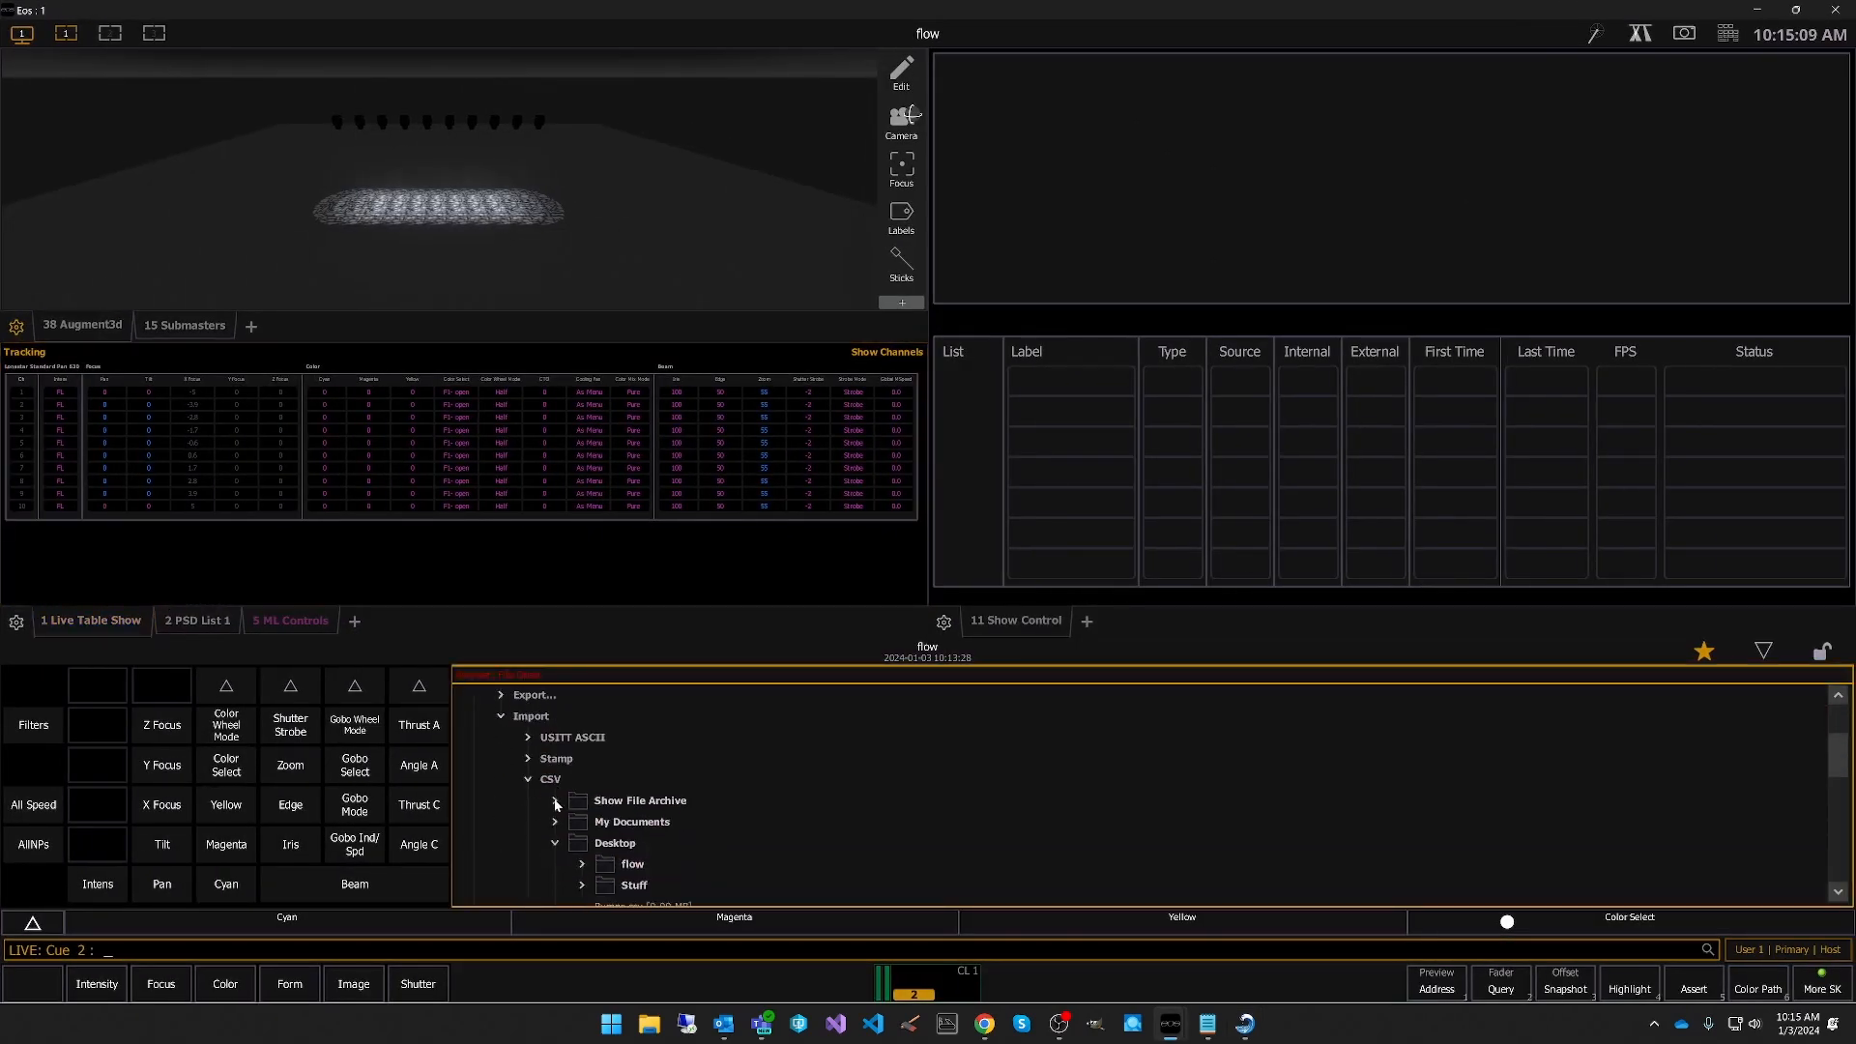
pyautogui.click(627, 845)
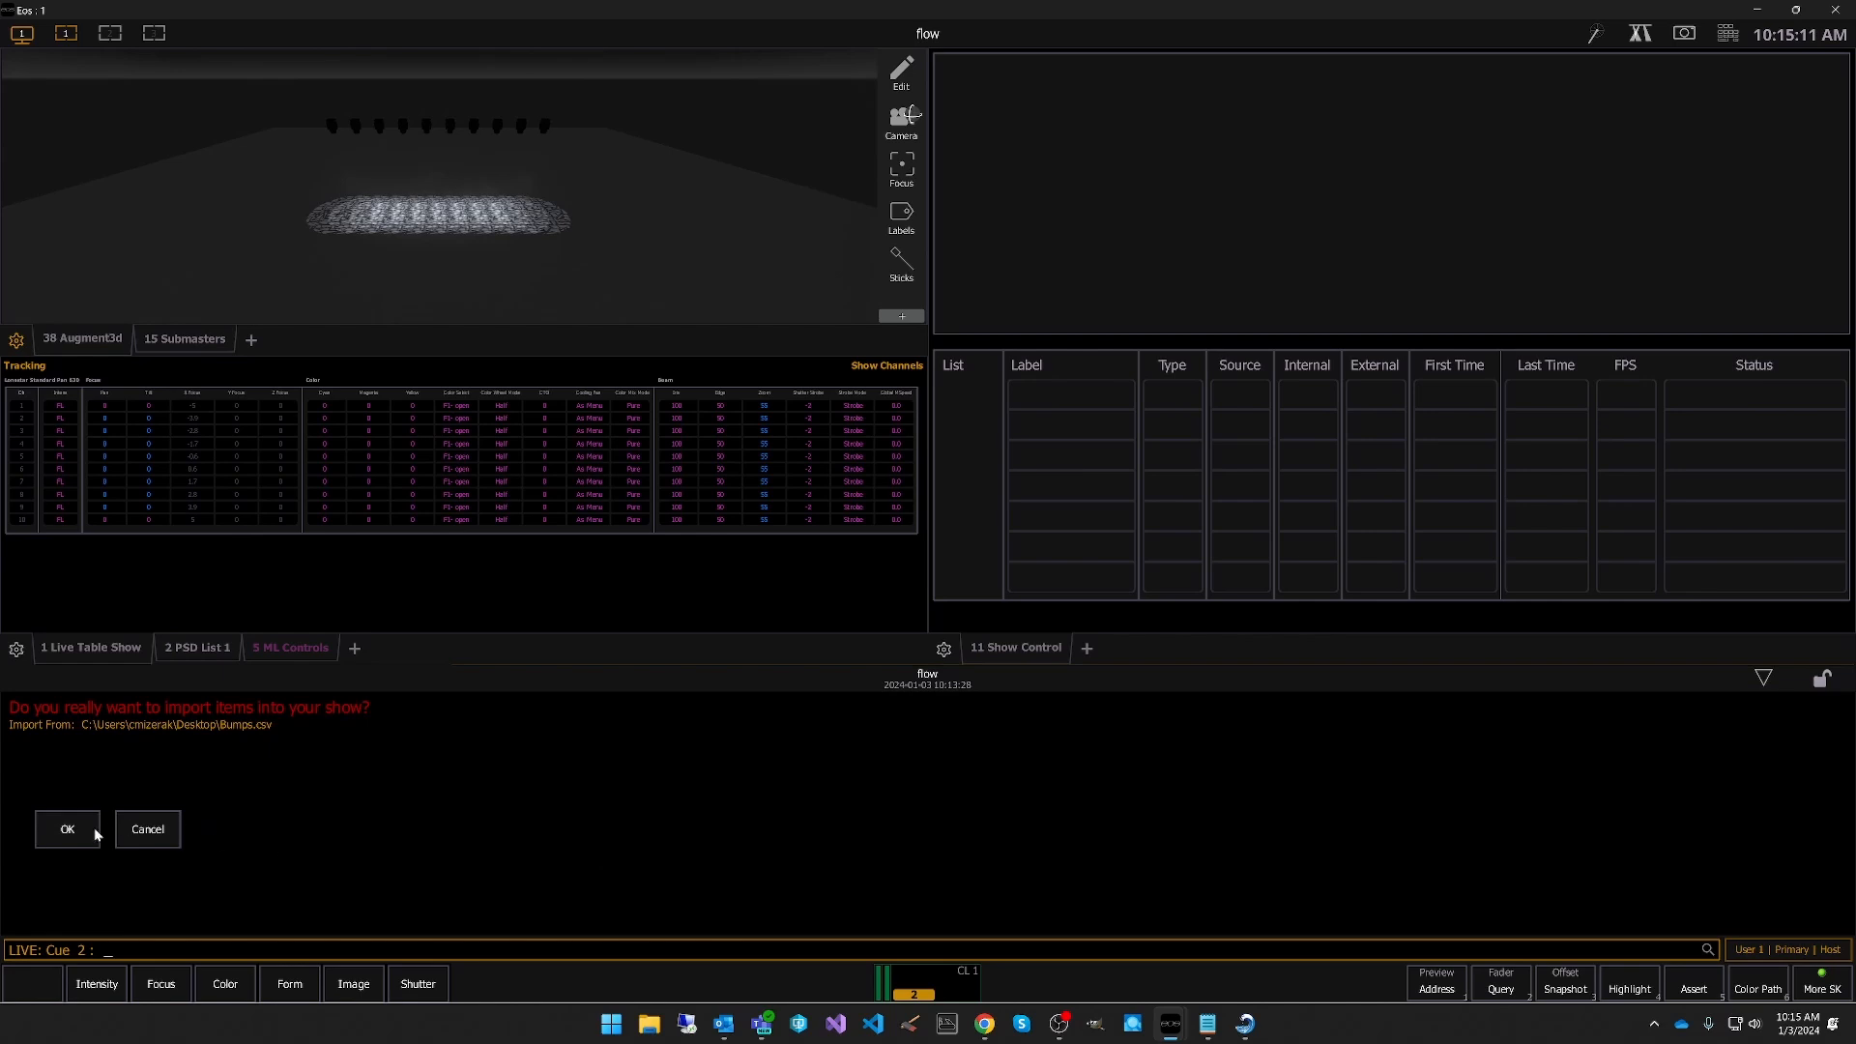
pyautogui.click(67, 828)
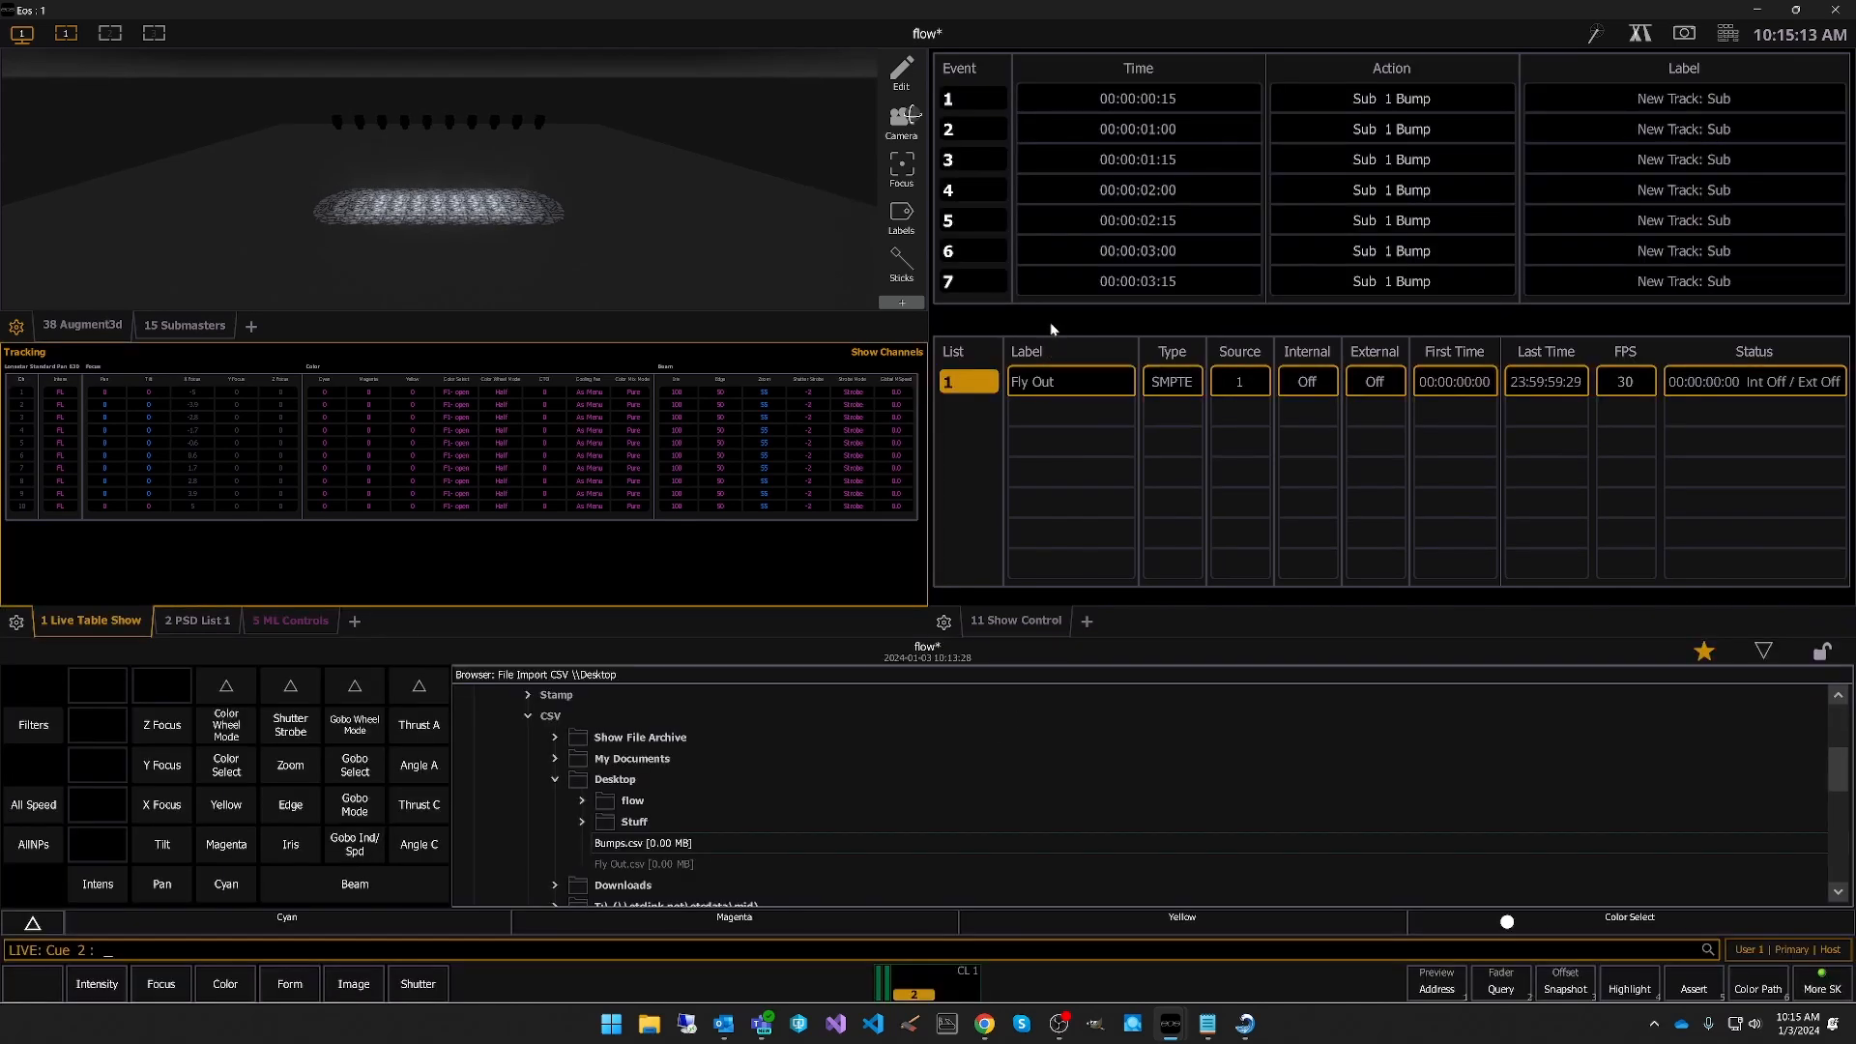
# Examine the times and actions of the imported events in Show Control list 1.
pyautogui.click(1050, 322)
pyautogui.scroll(-6, 1279, 199)
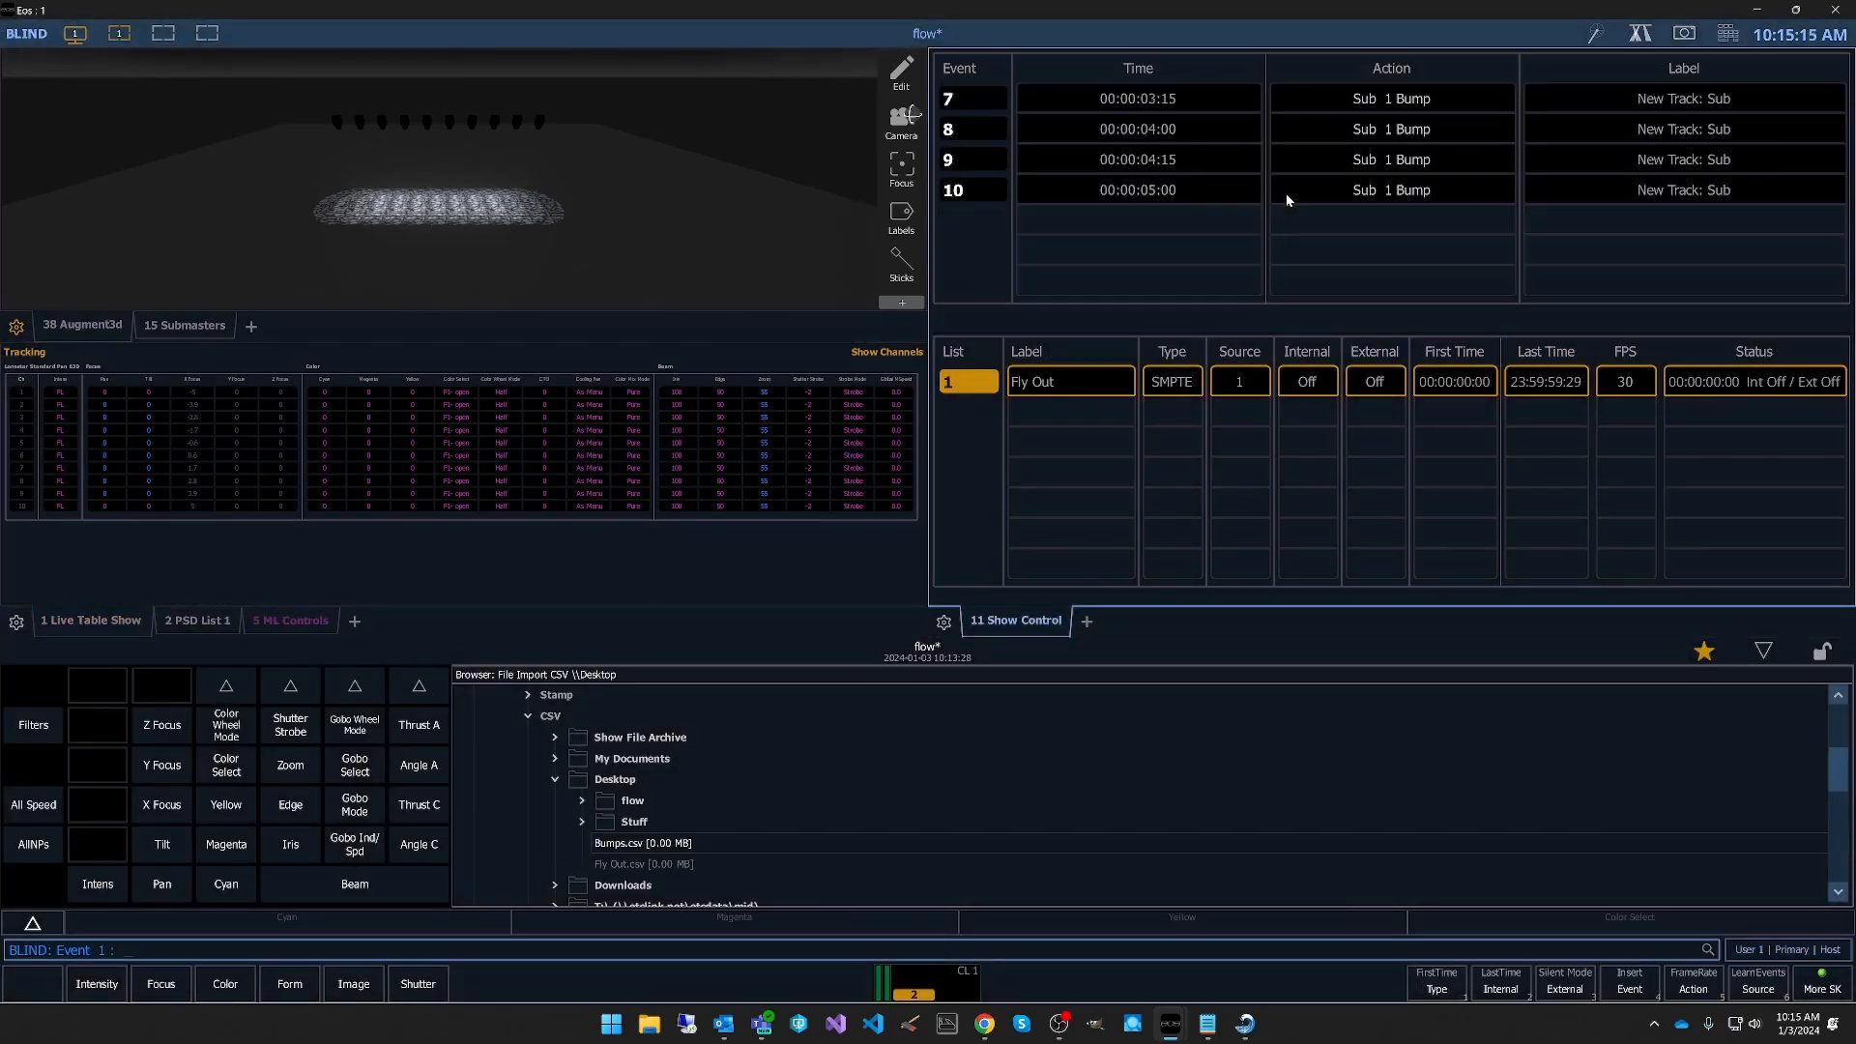
pyautogui.scroll(5, 1289, 199)
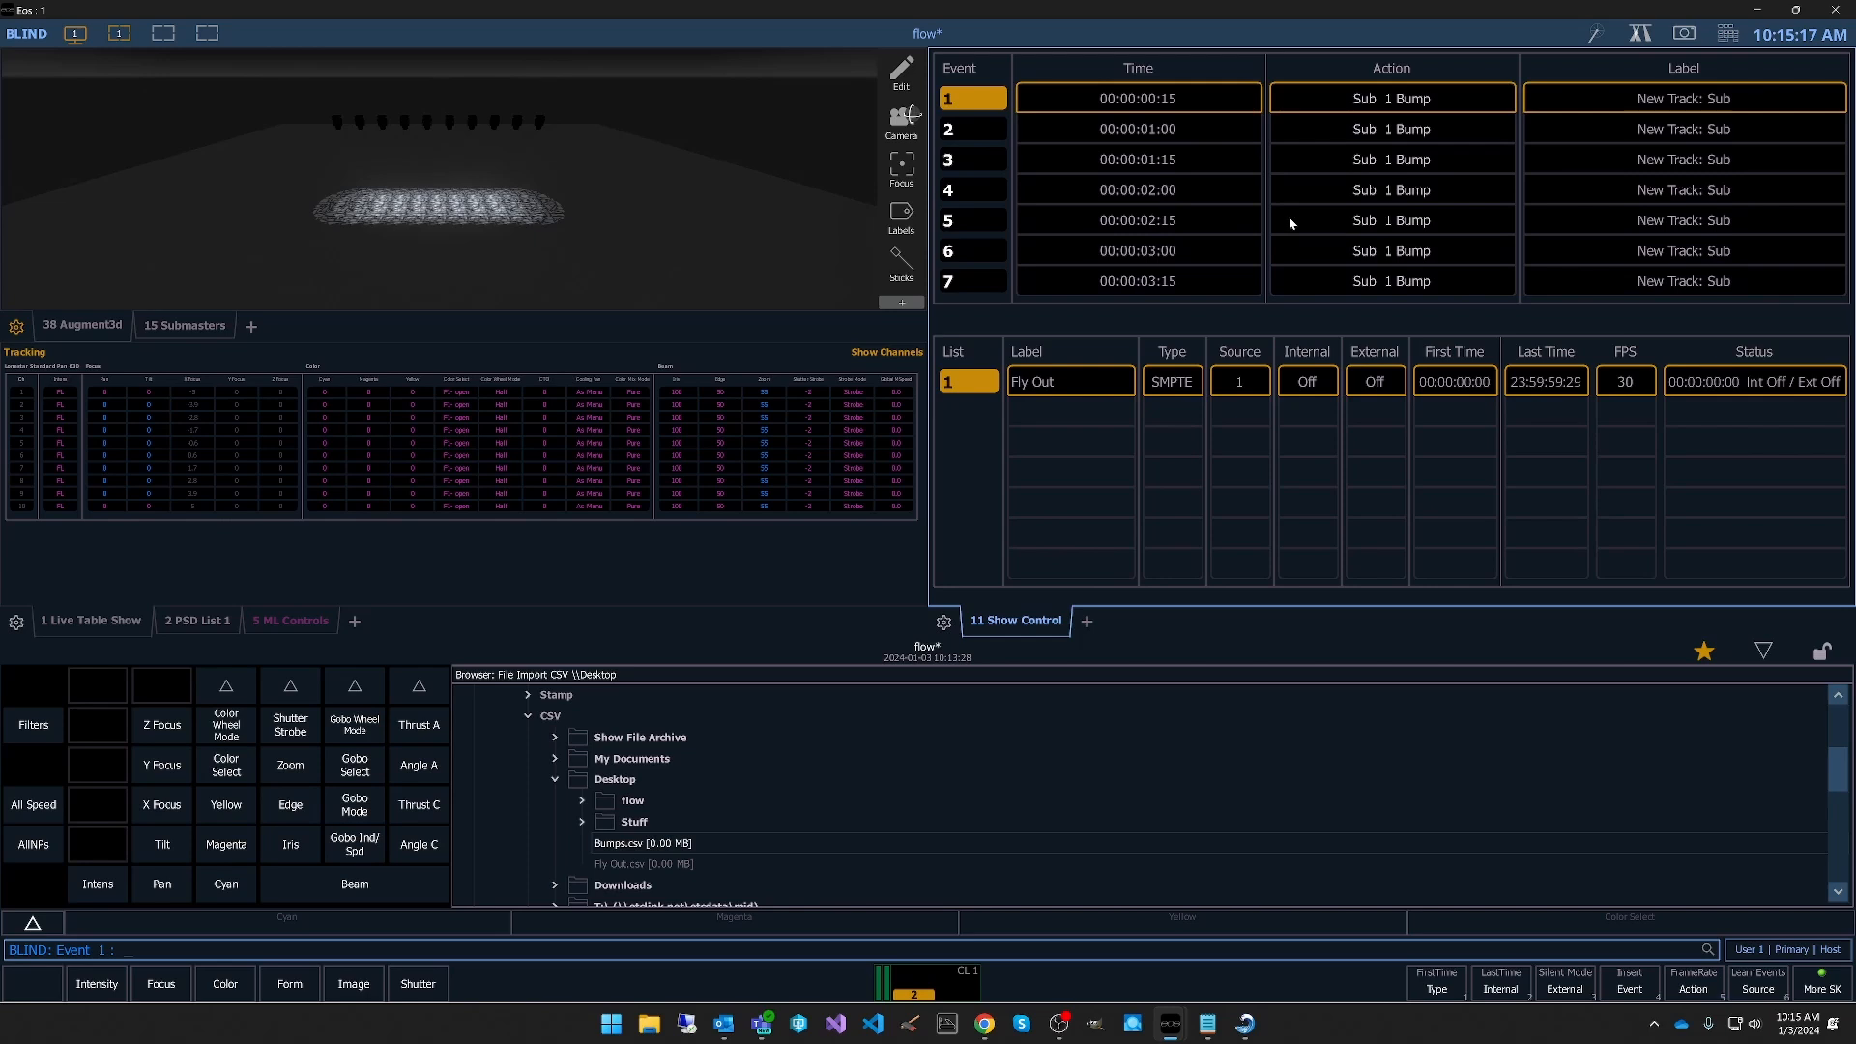